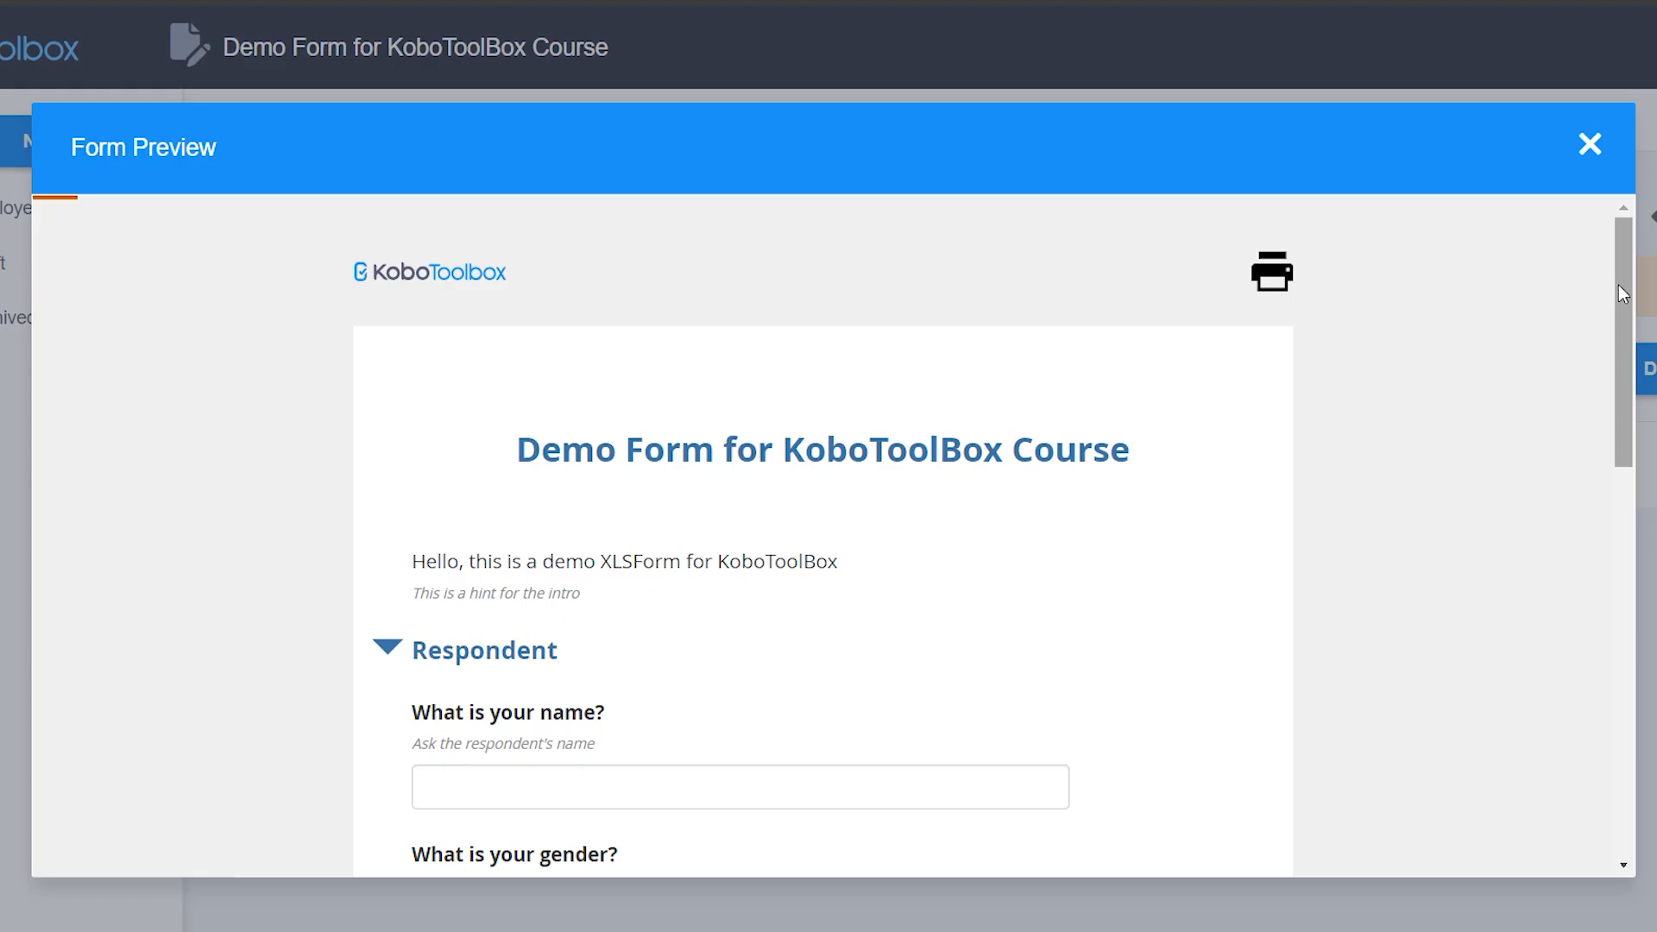
Examine the demo form's title, introductory note and hint text in the form preview.
left_click_drag(1618, 287, 1626, 343)
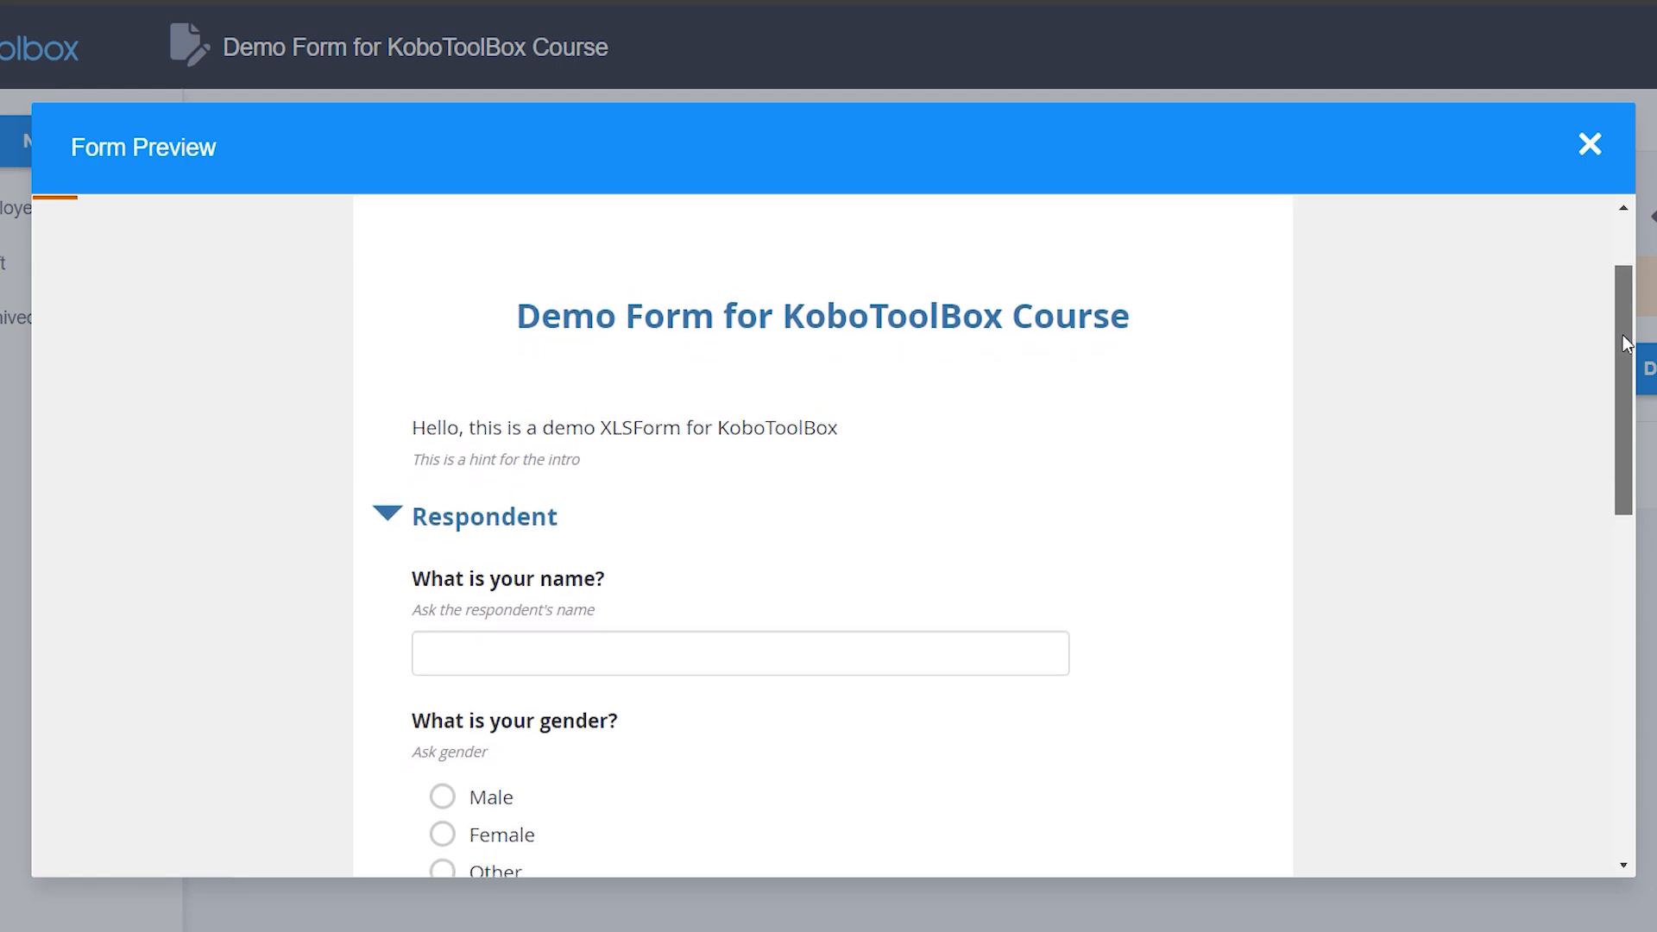
scroll(1623, 341, "down", 1)
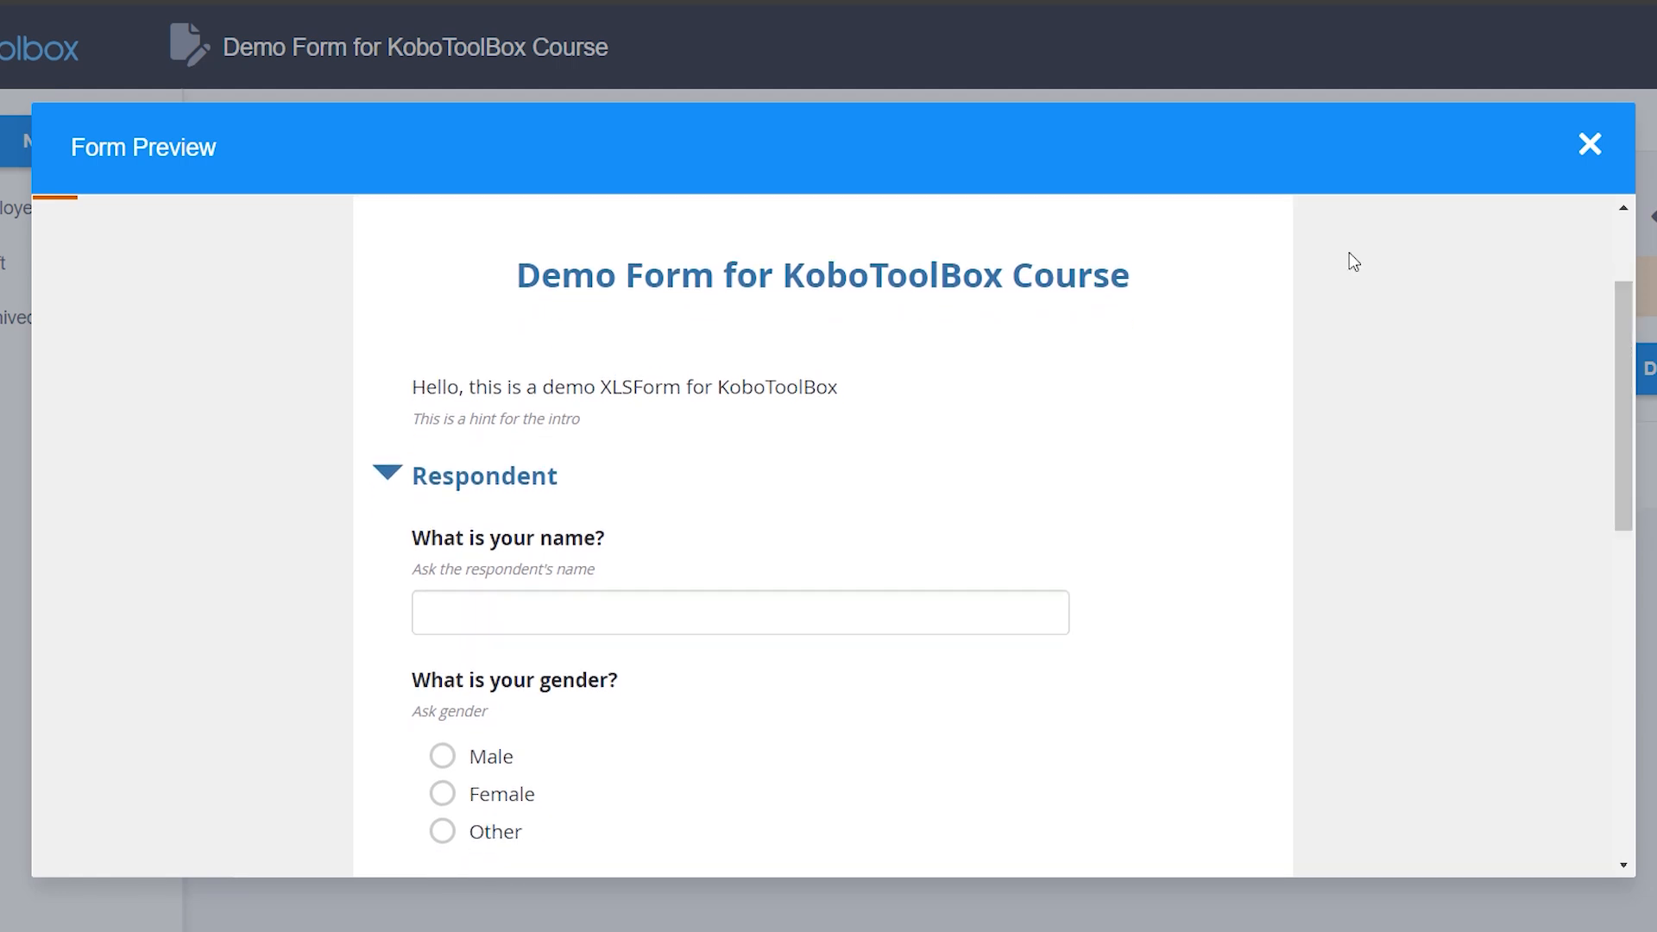
left_click_drag(1136, 292, 522, 301)
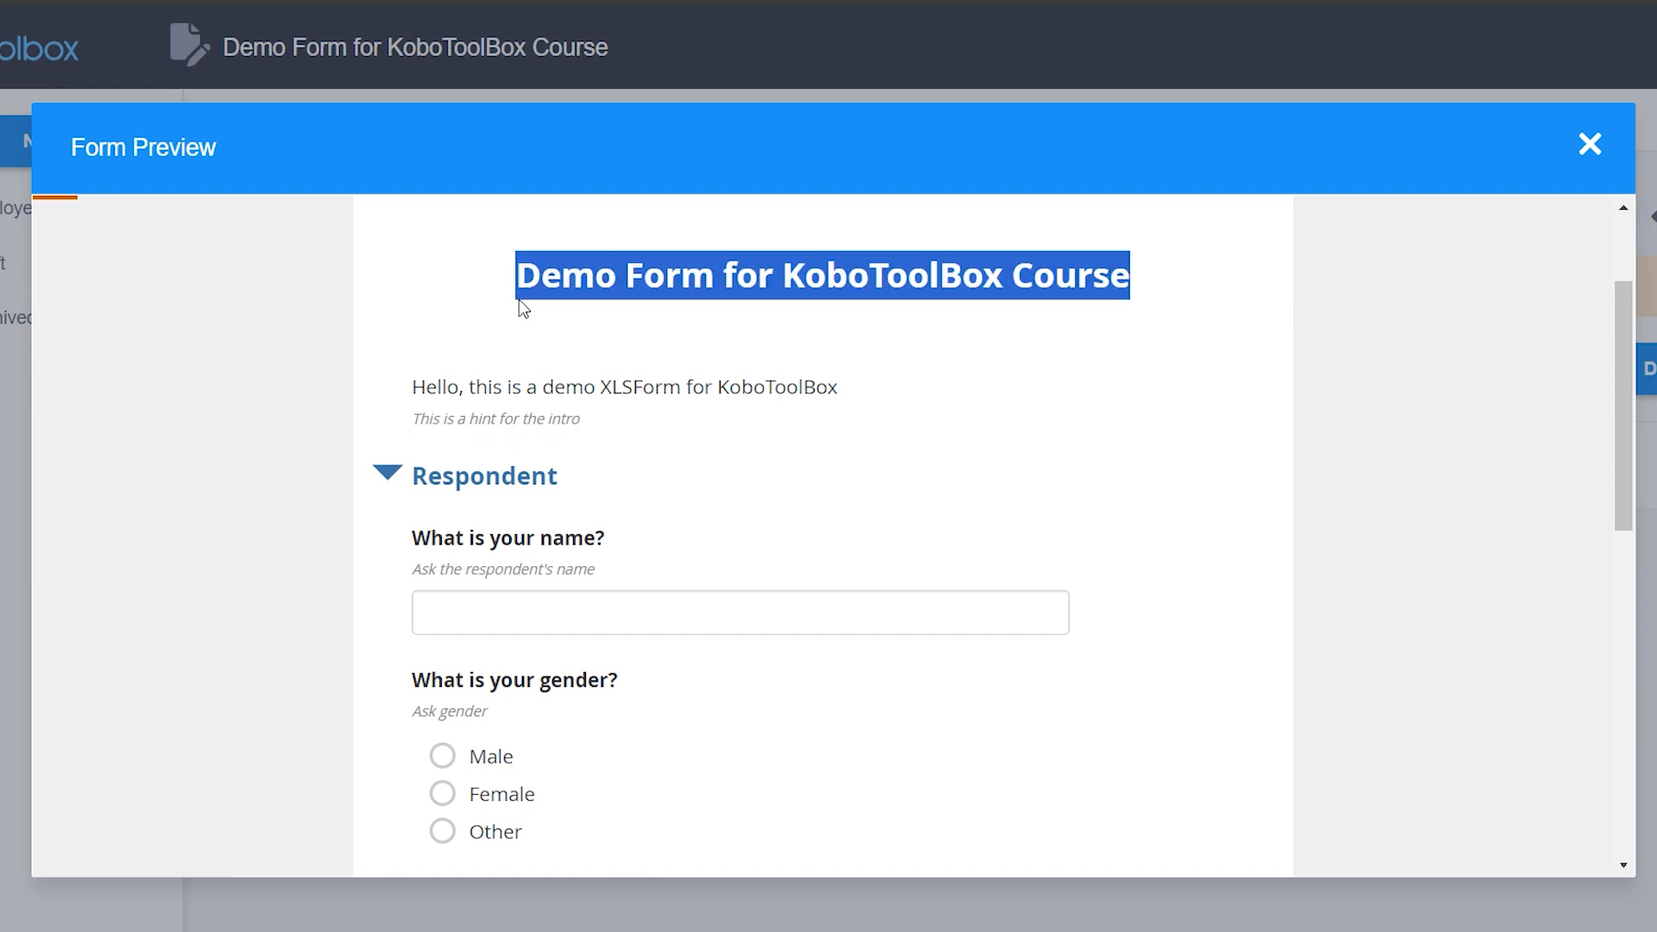
left_click(526, 283)
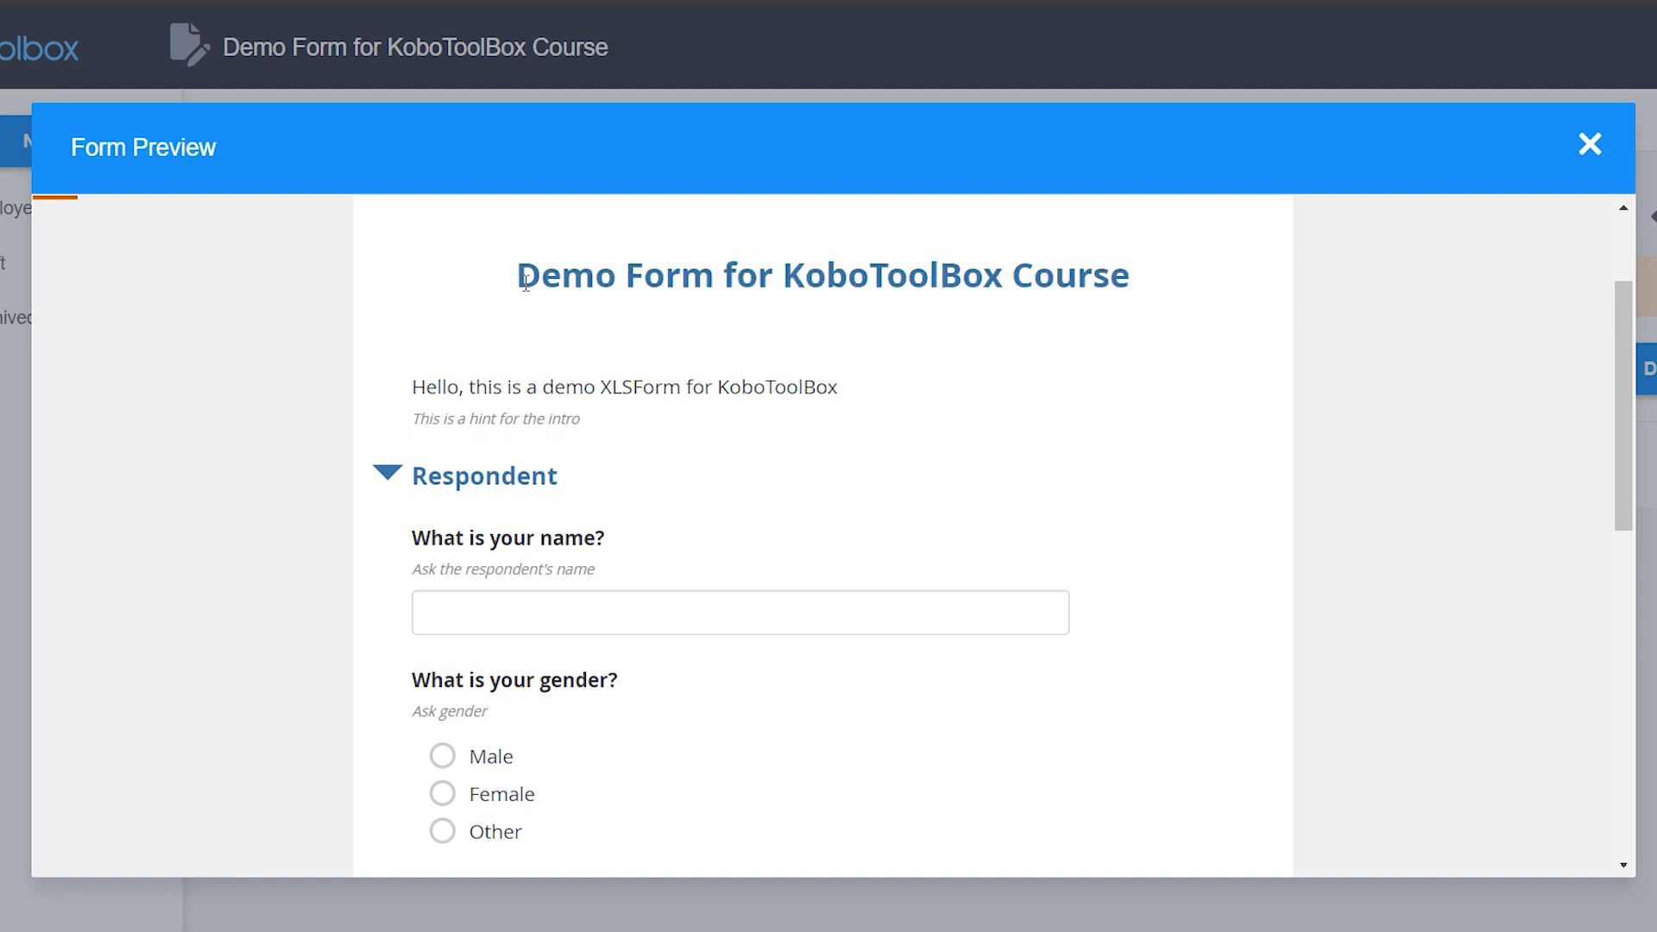
left_click_drag(526, 283, 1128, 298)
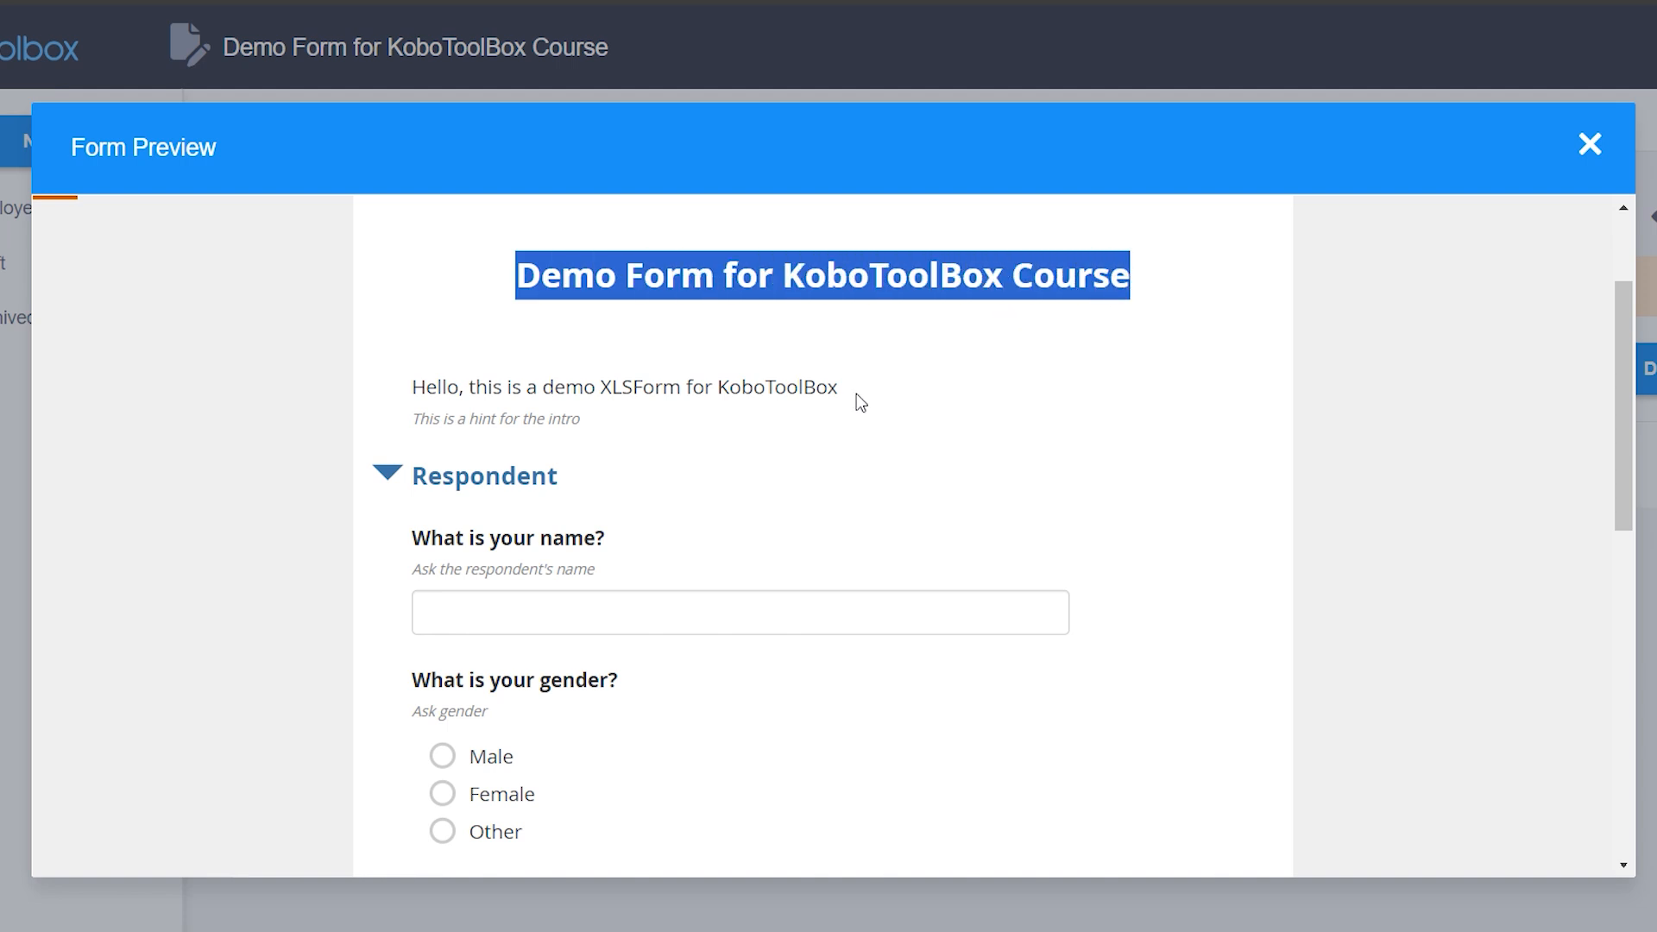
left_click_drag(854, 401, 406, 397)
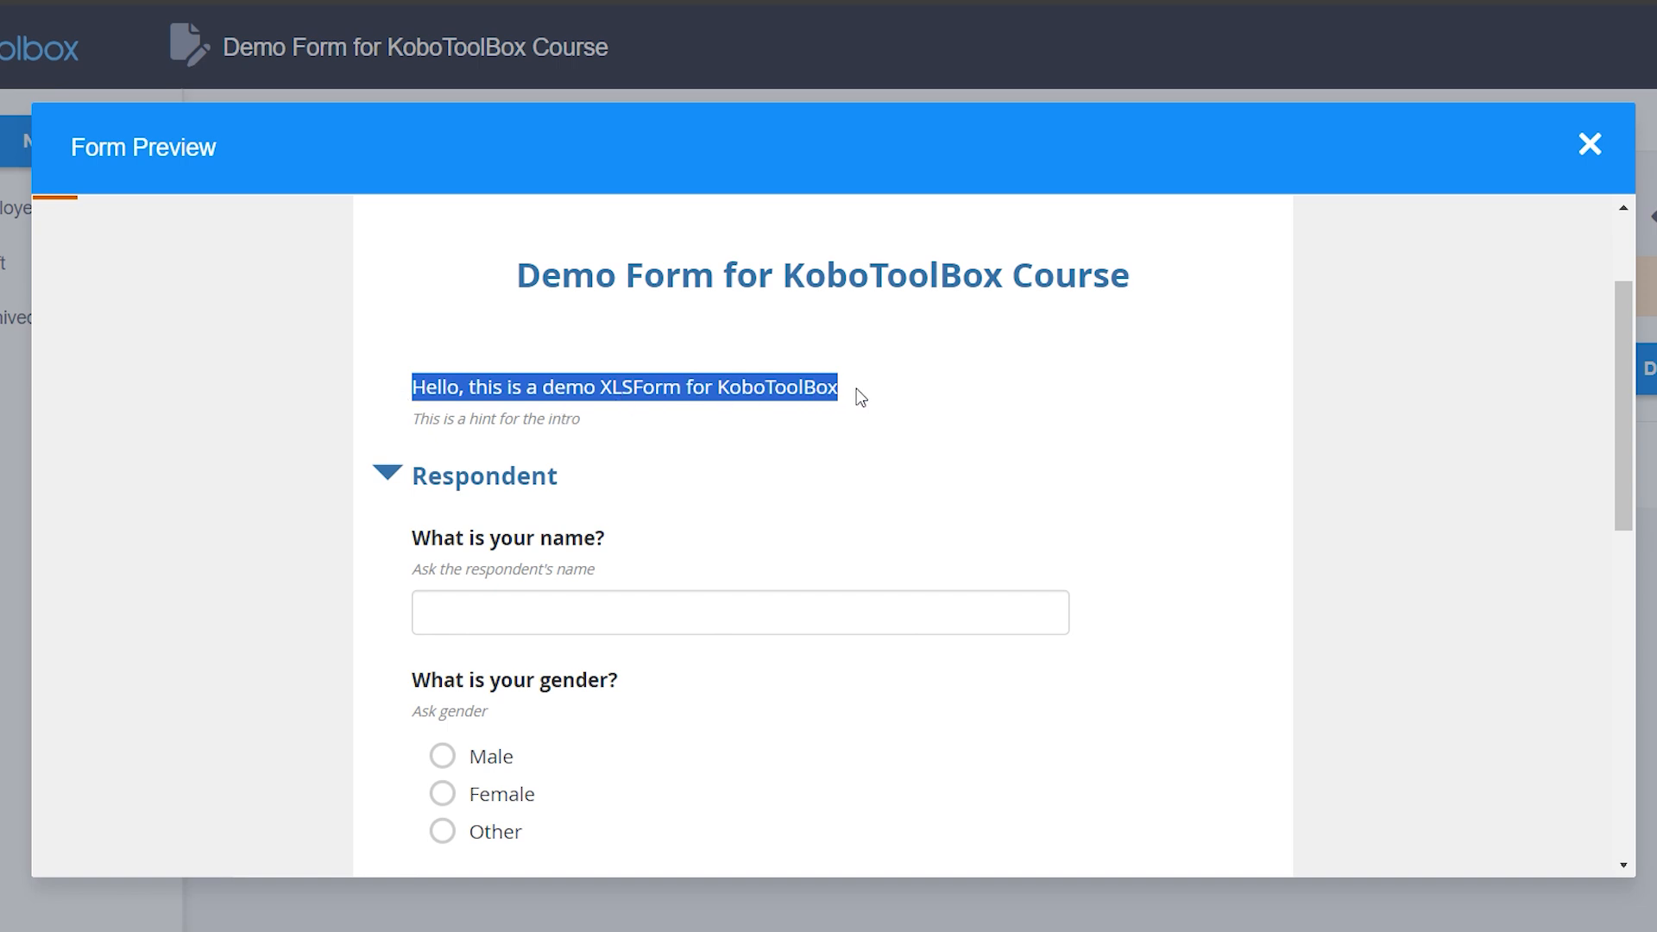
left_click_drag(847, 393, 409, 385)
left_click_drag(579, 421, 418, 434)
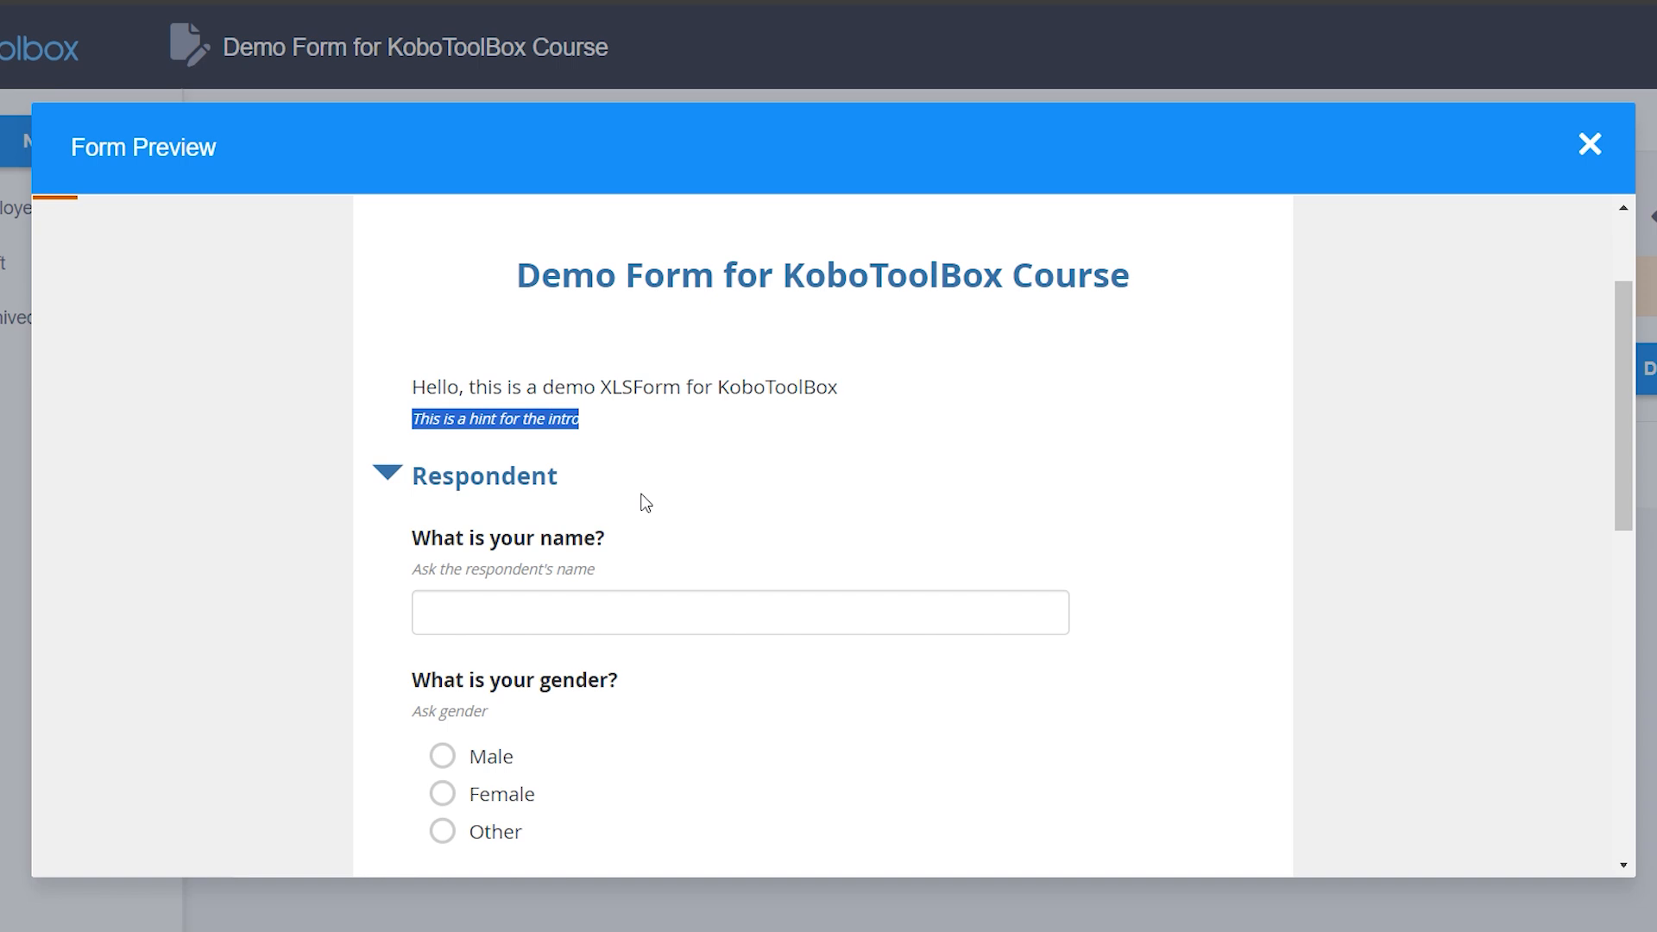
left_click(609, 434)
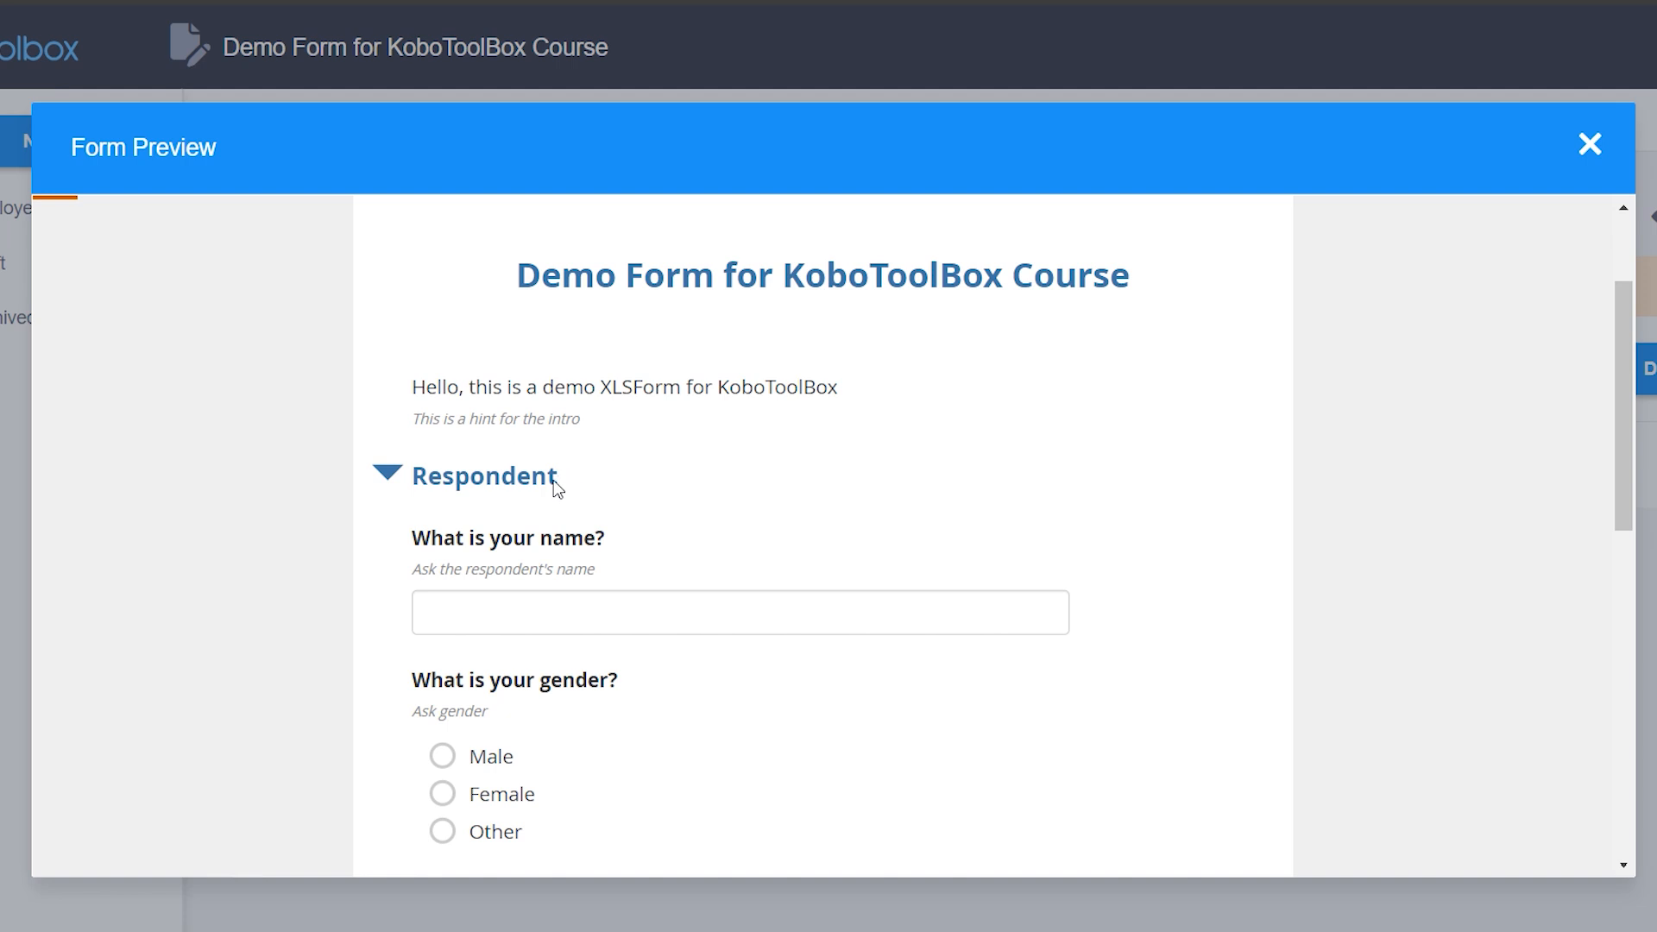
Examine how the Respondent group collapses and expands its questions, leaving the group collapsed.
left_click_drag(552, 480, 421, 490)
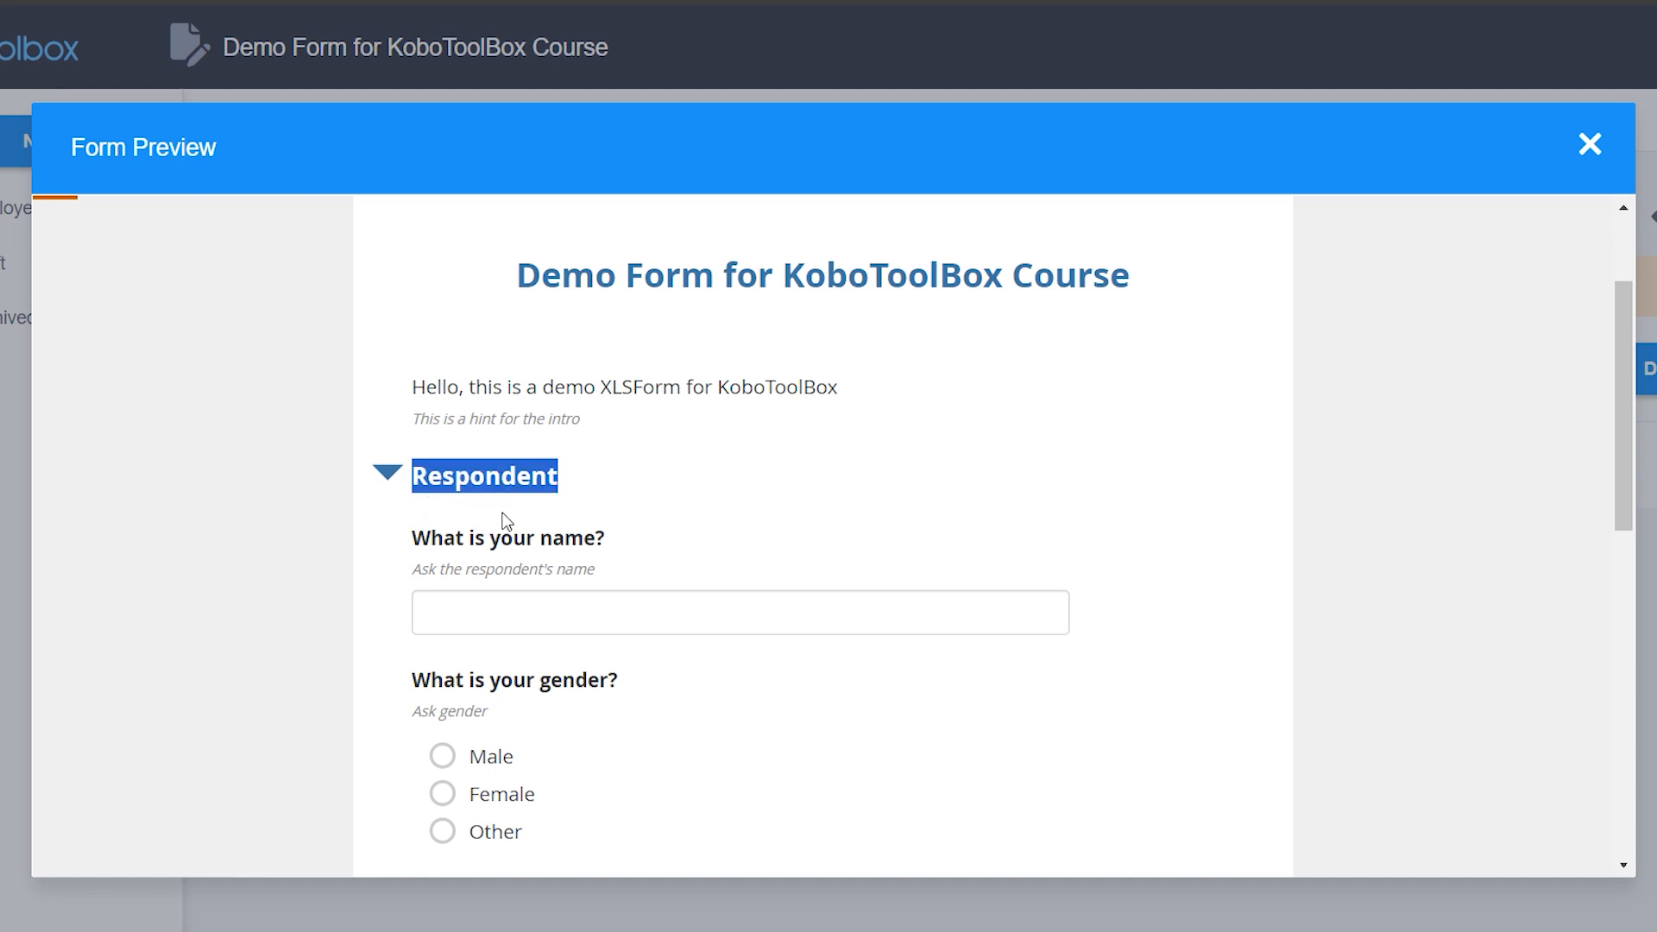
left_click(389, 477)
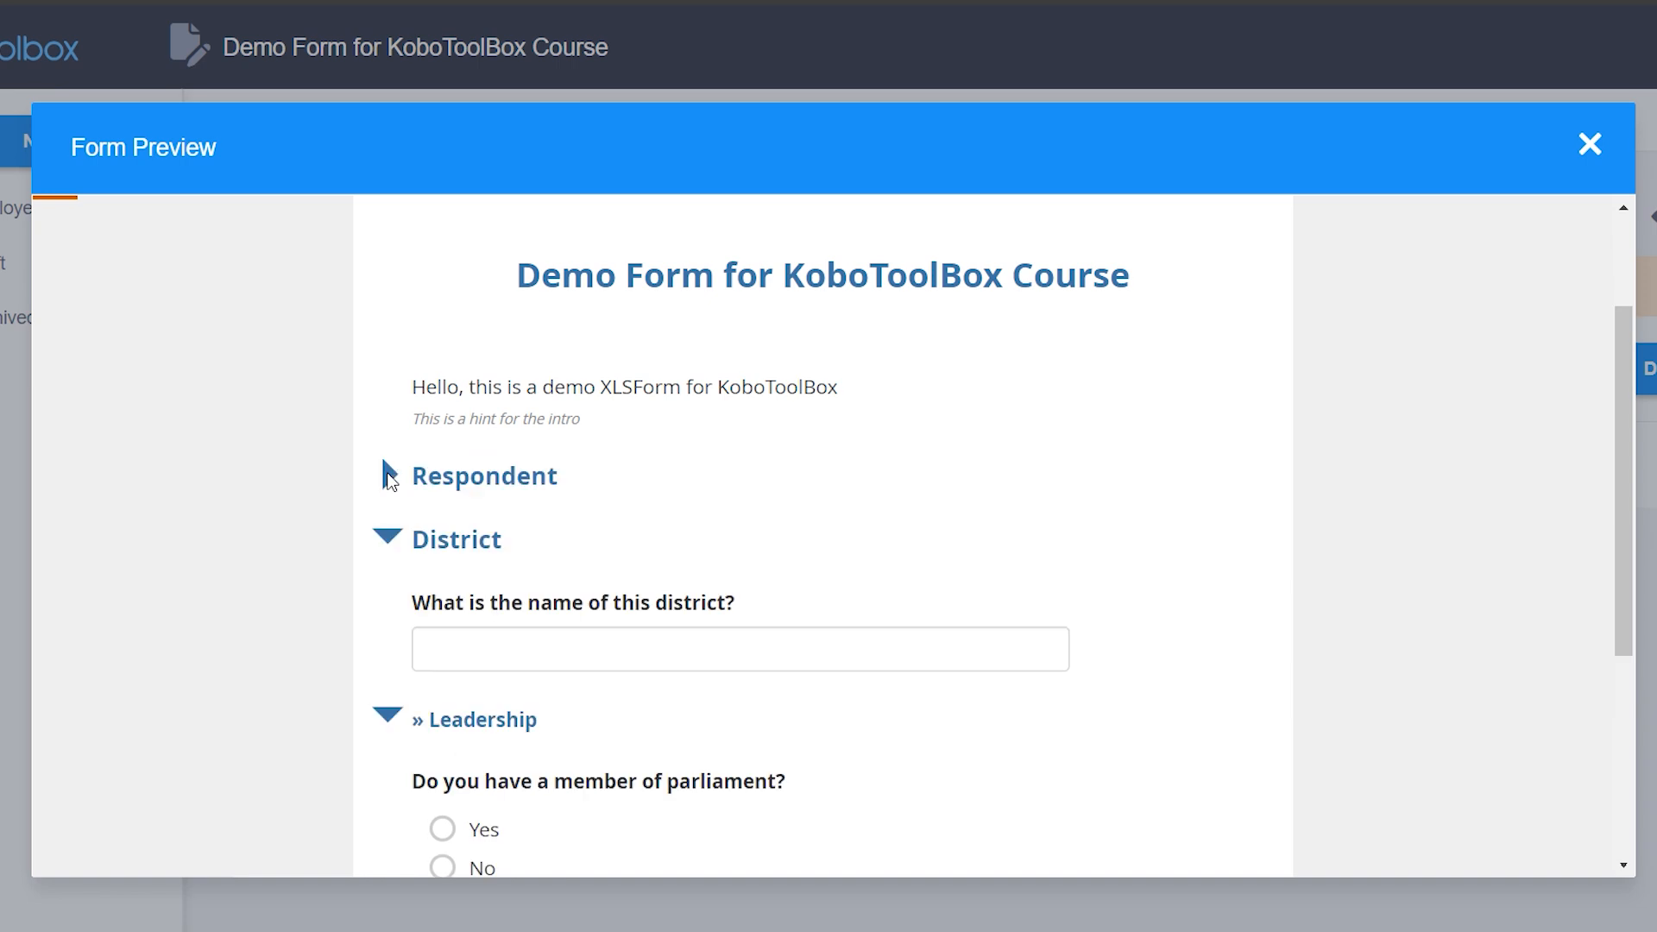
left_click(390, 477)
left_click(389, 477)
left_click(389, 477)
left_click(389, 477)
left_click(389, 477)
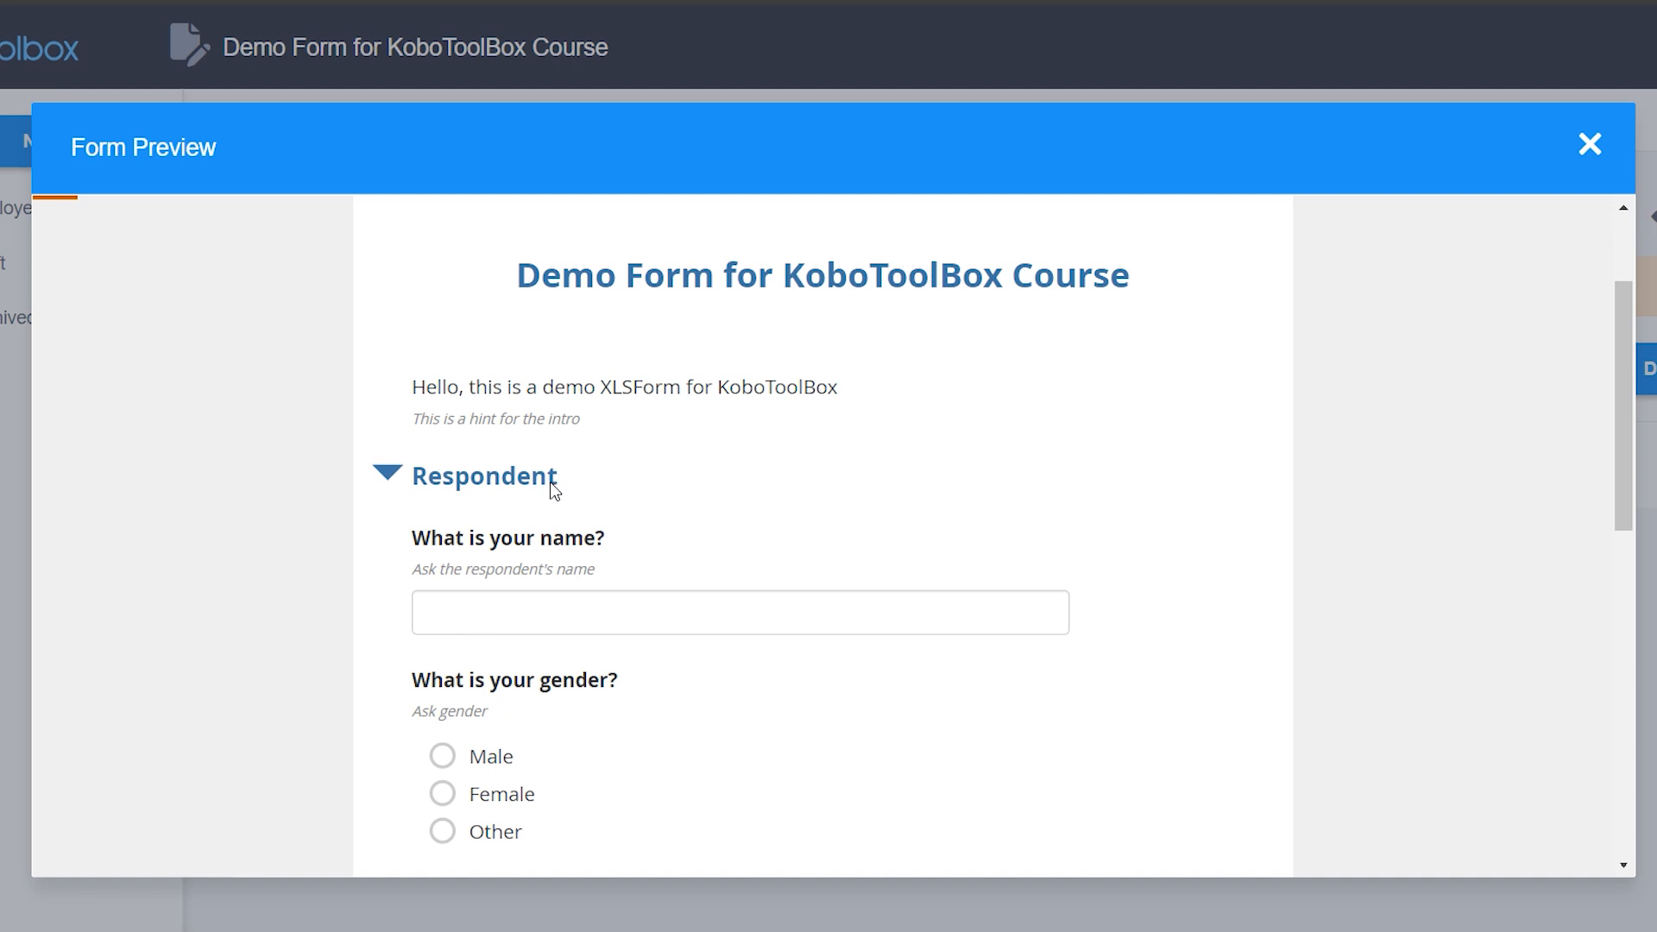
left_click(389, 479)
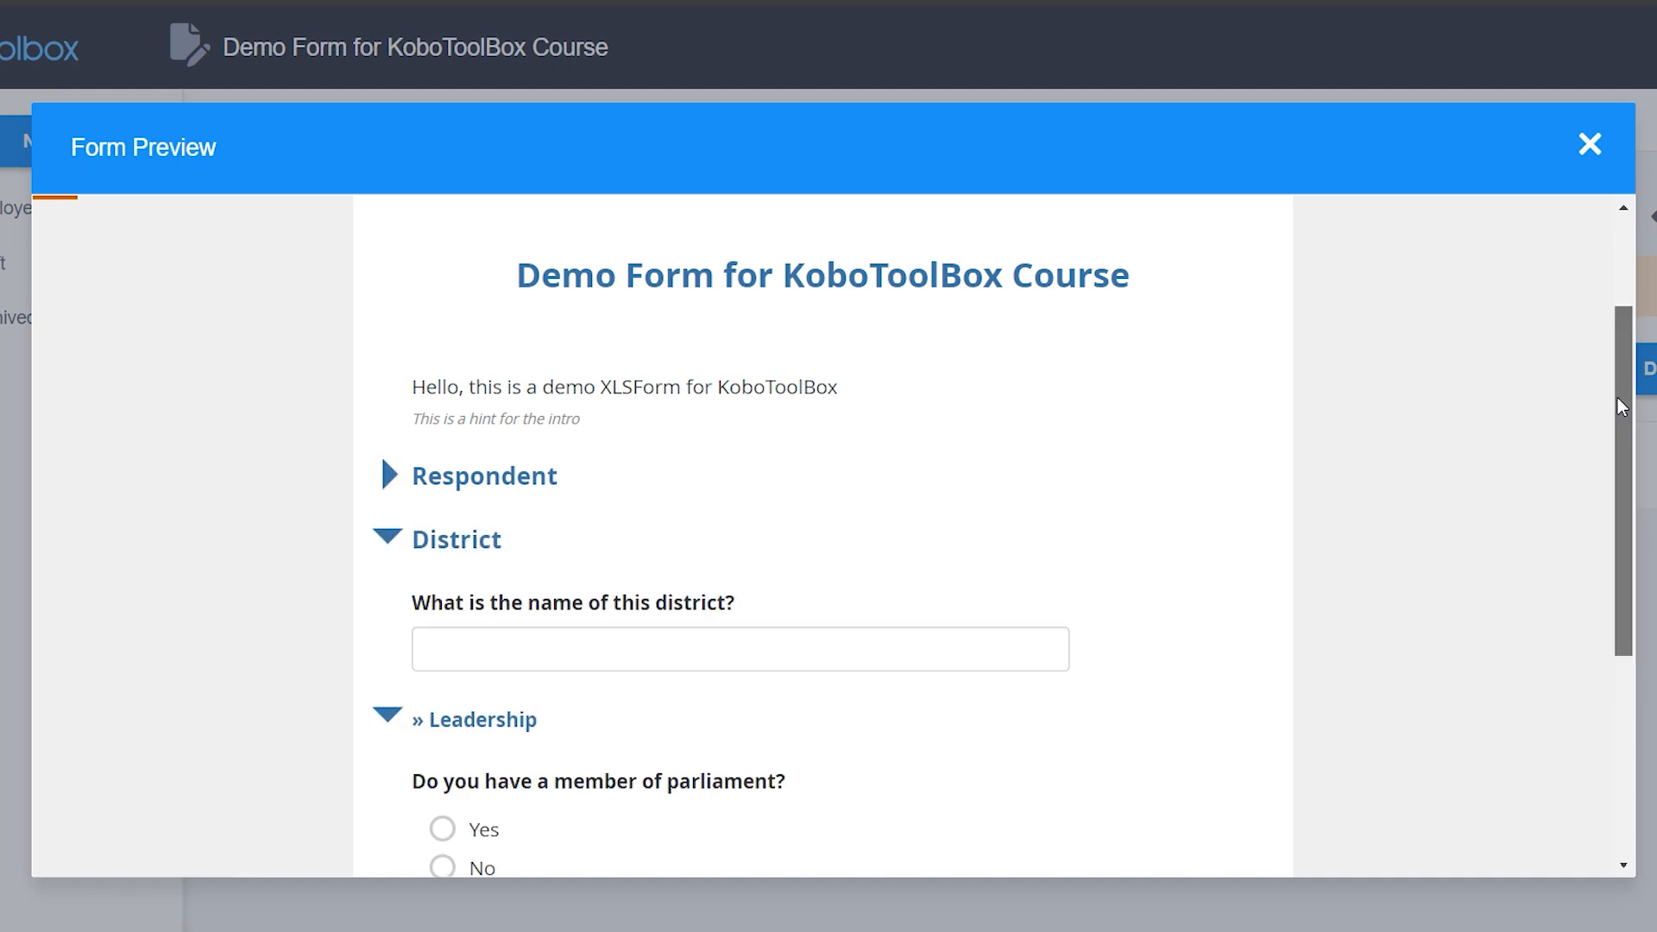
Examine how the District group collapses and expands, leaving it expanded with its nested group shown.
left_click_drag(1617, 397, 1618, 514)
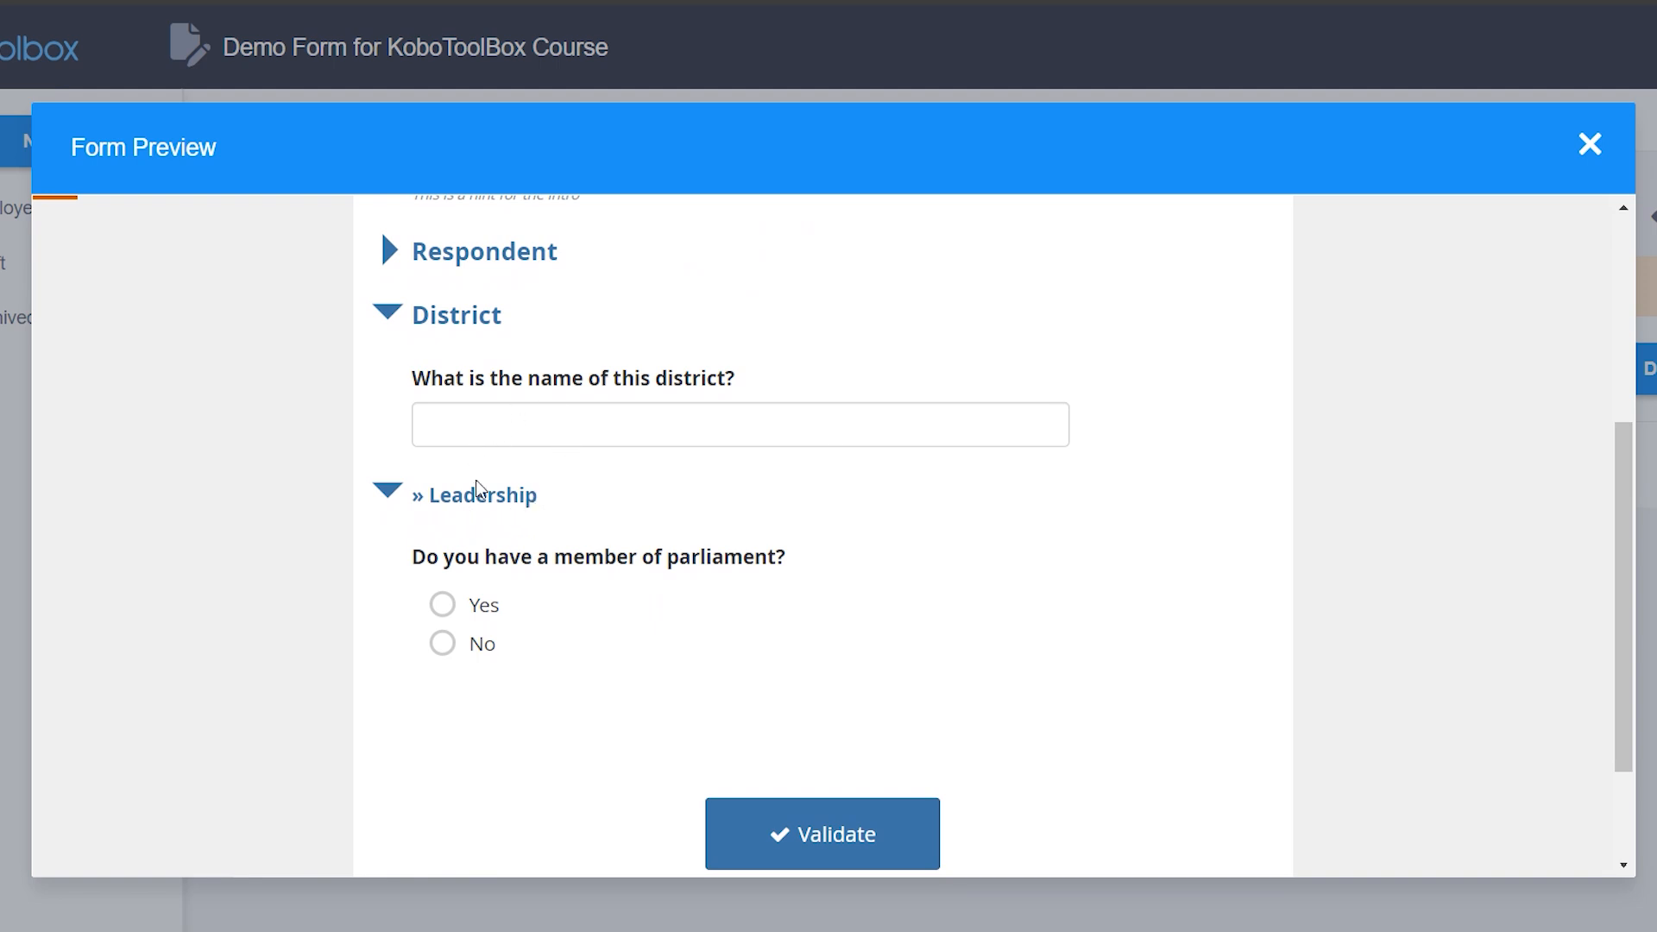
left_click(390, 318)
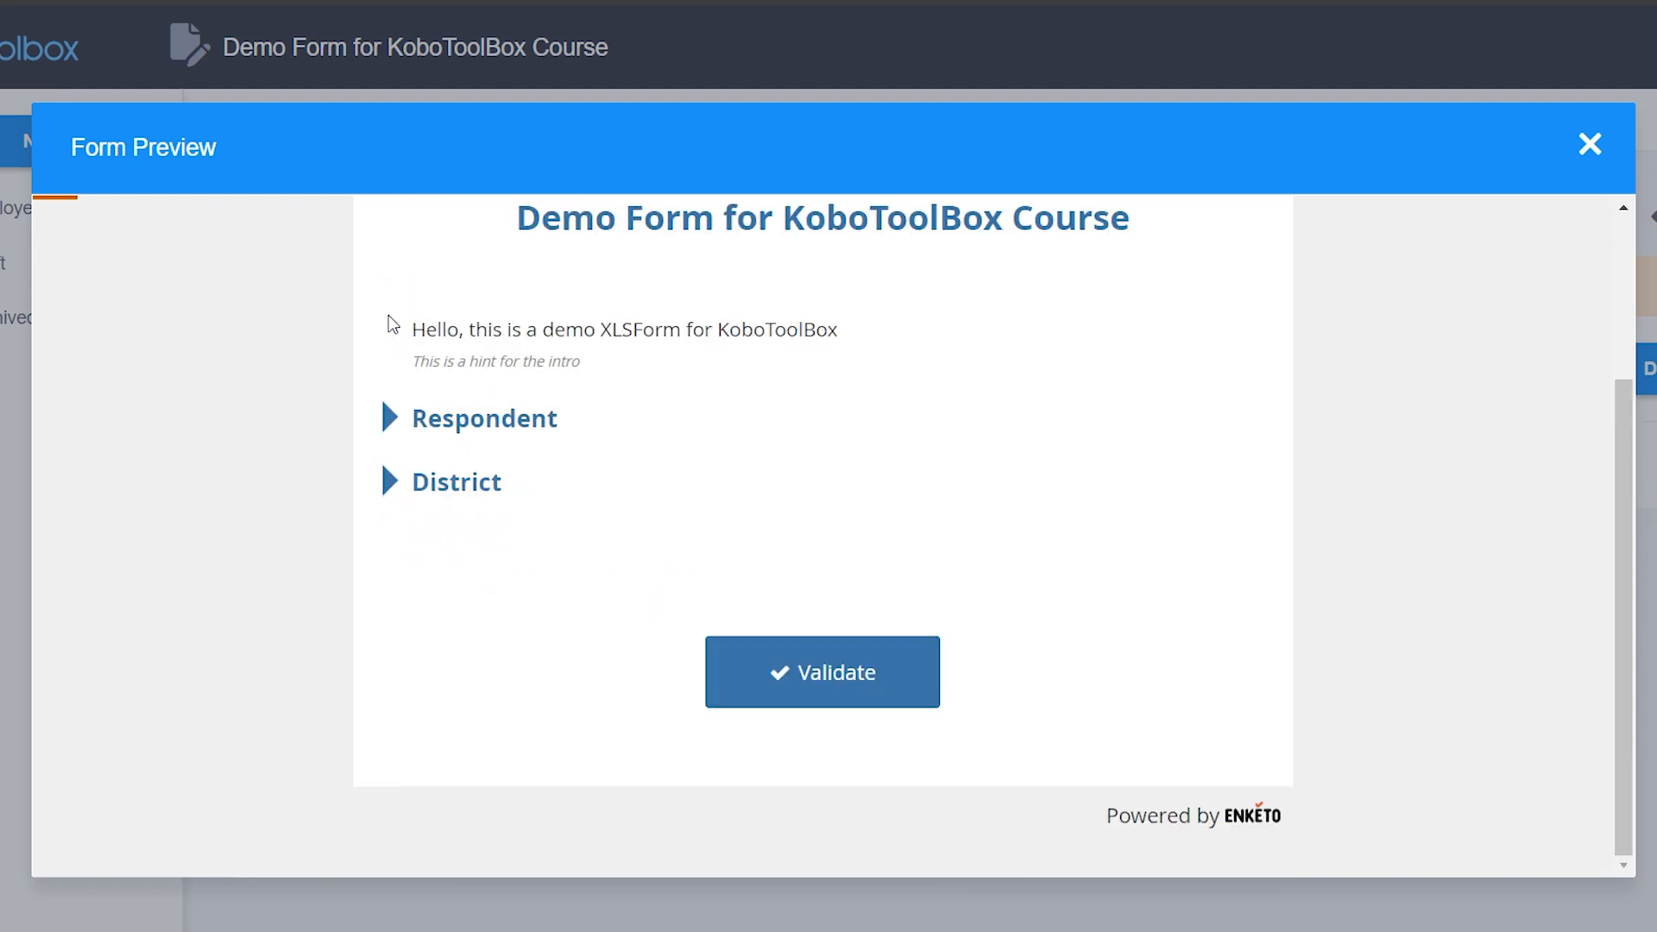
left_click(390, 479)
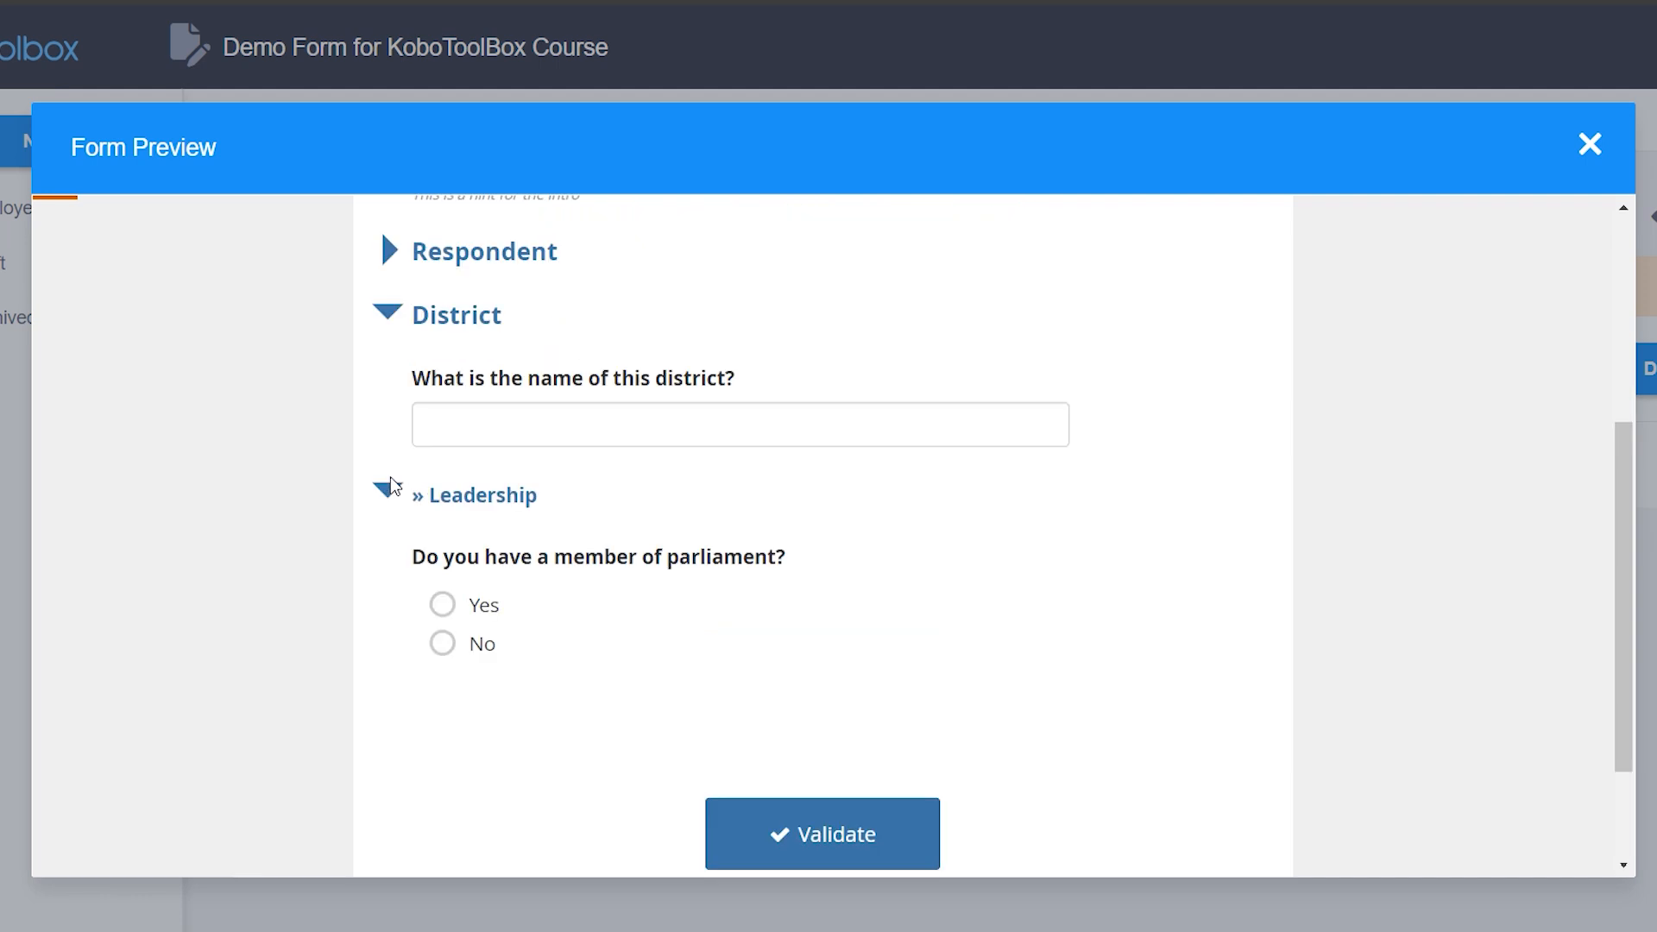
left_click(390, 320)
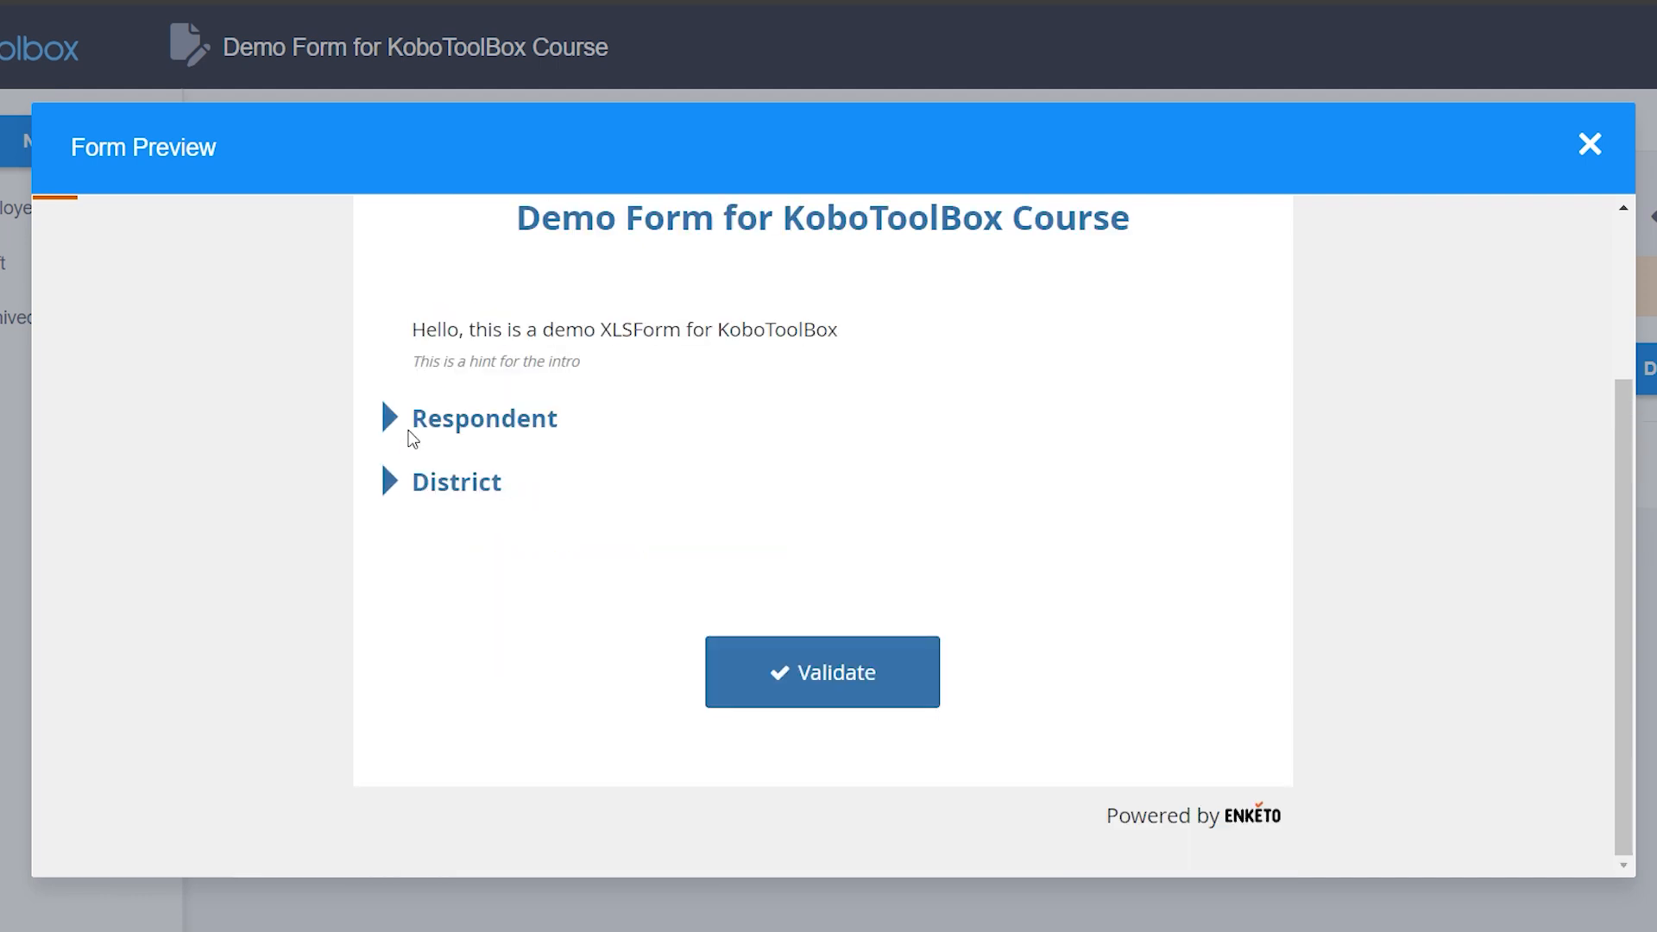
left_click(393, 488)
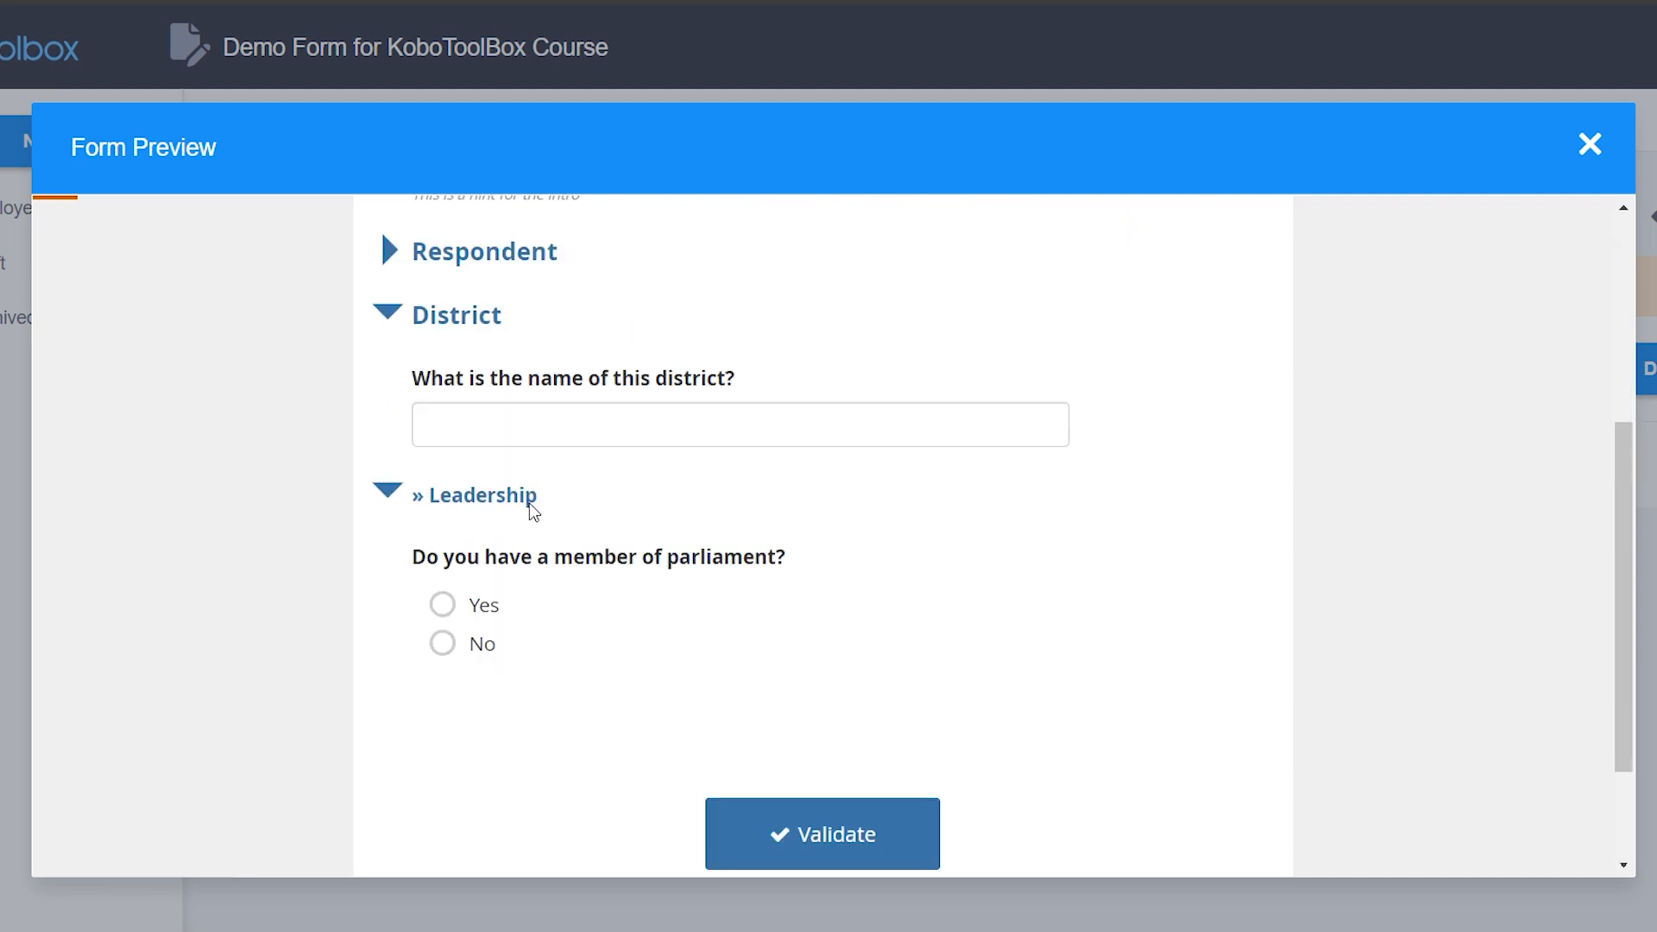
Examine how the Leadership group nested inside District collapses and expands, leaving it expanded.
left_click(390, 494)
left_click(392, 496)
left_click(391, 495)
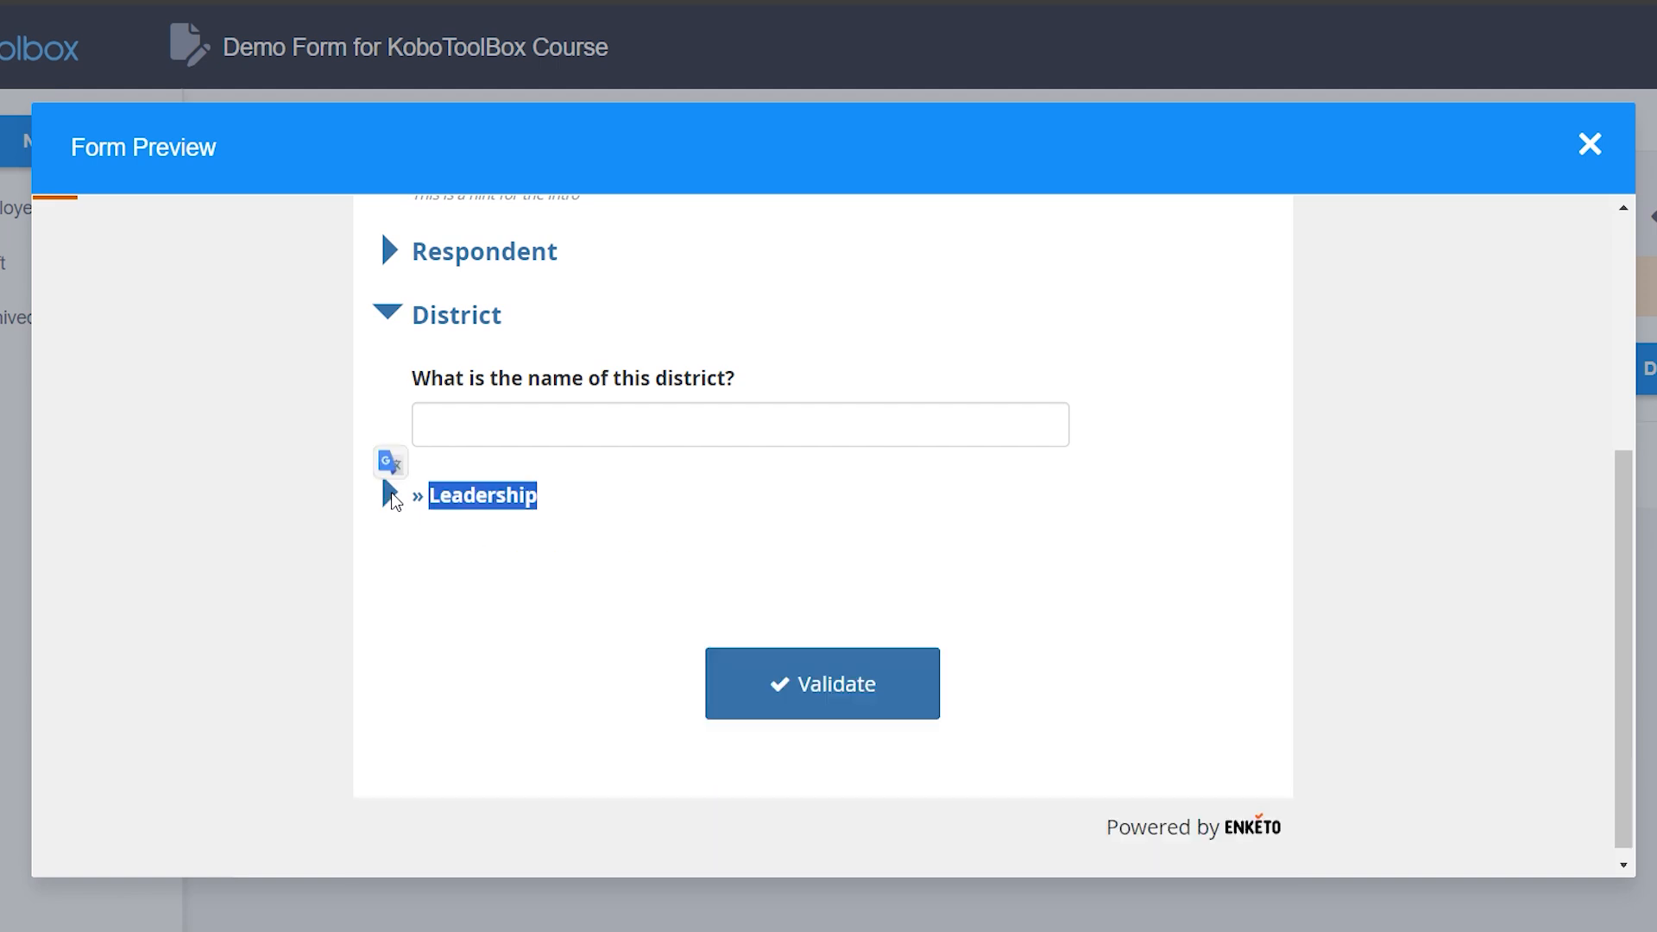
left_click(391, 495)
left_click(392, 496)
left_click(392, 496)
left_click(392, 497)
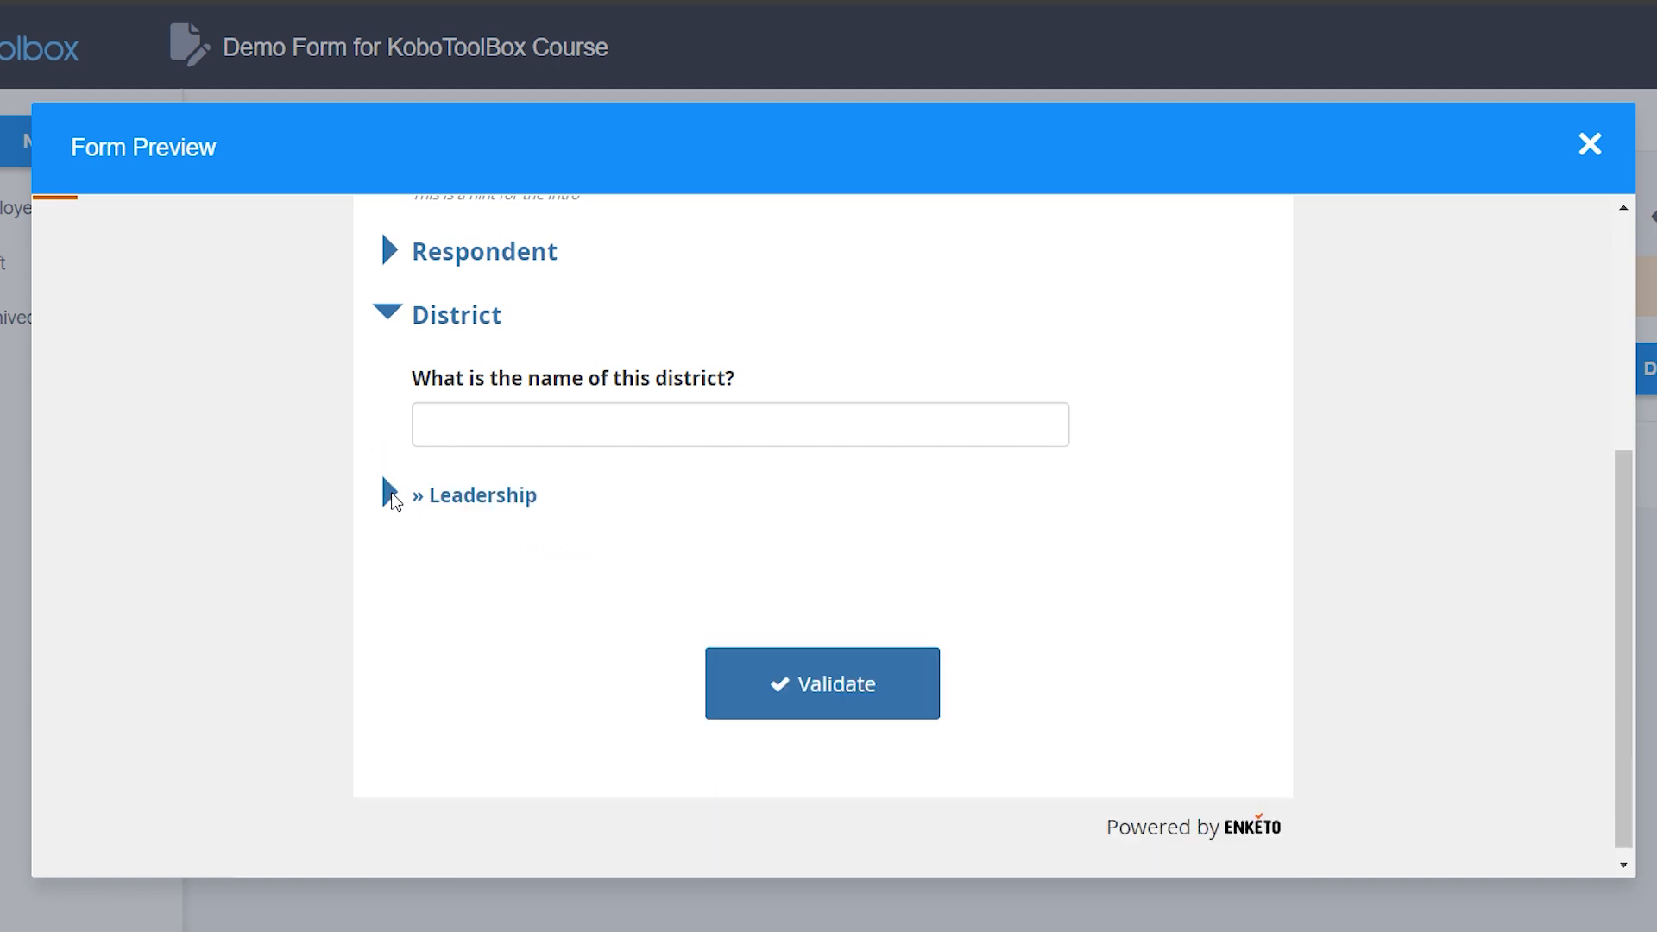
left_click(392, 494)
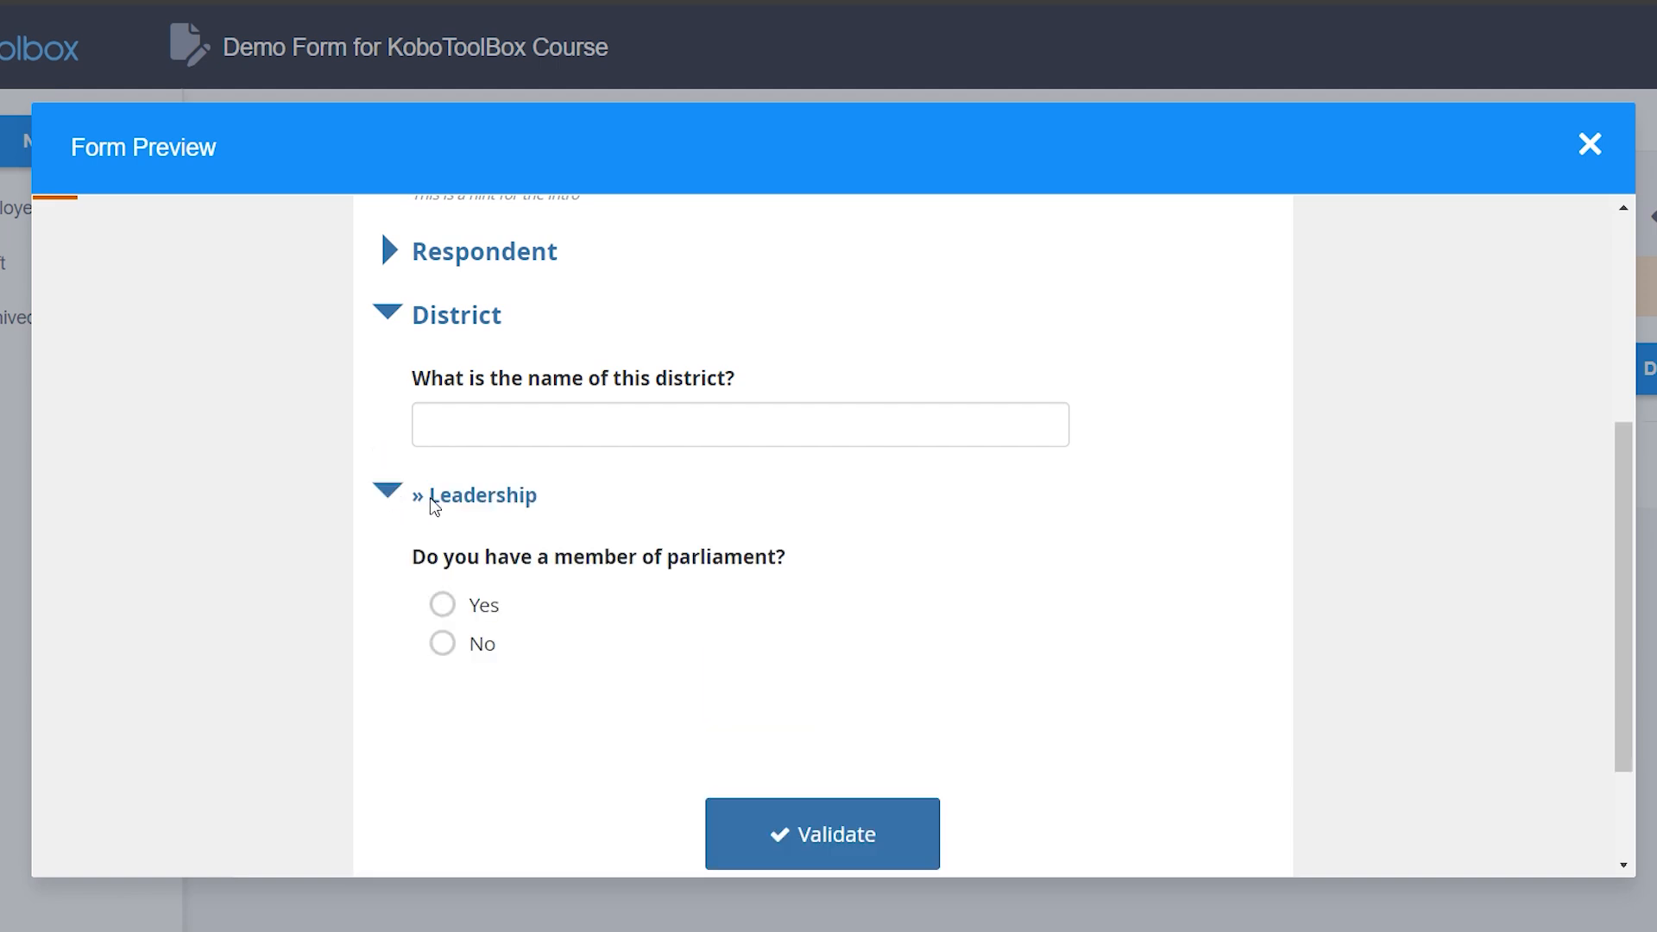
Compare the form's structure by collapsing and reopening District, and by expanding and collapsing Respondent.
left_click(385, 314)
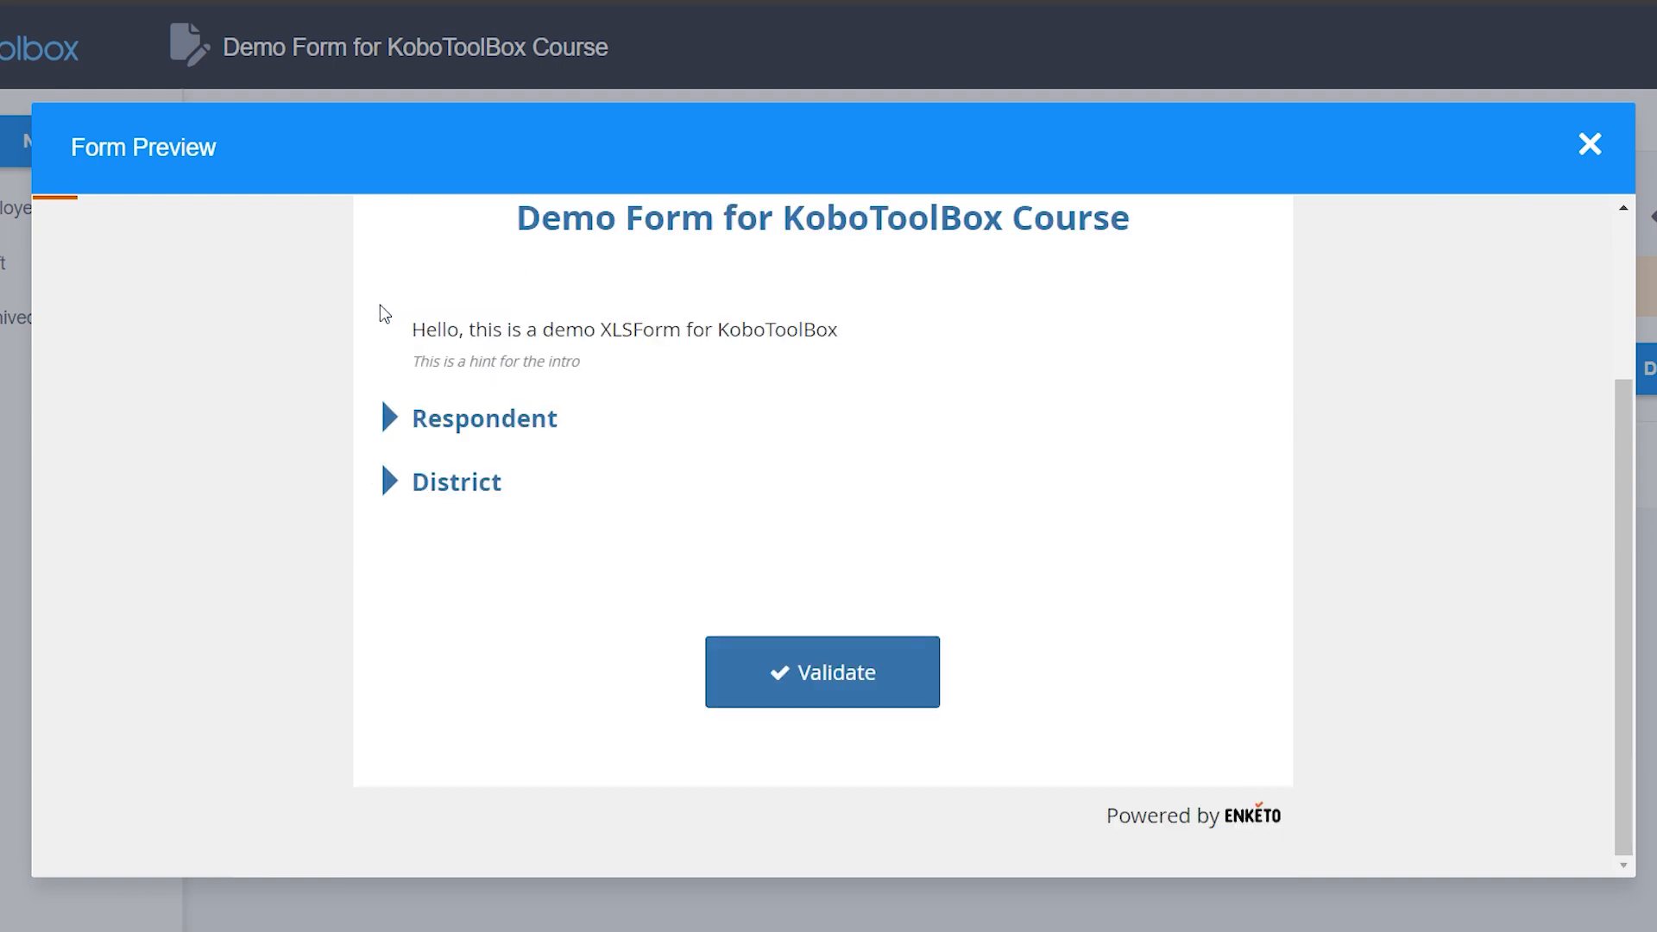
left_click(392, 481)
left_click(391, 254)
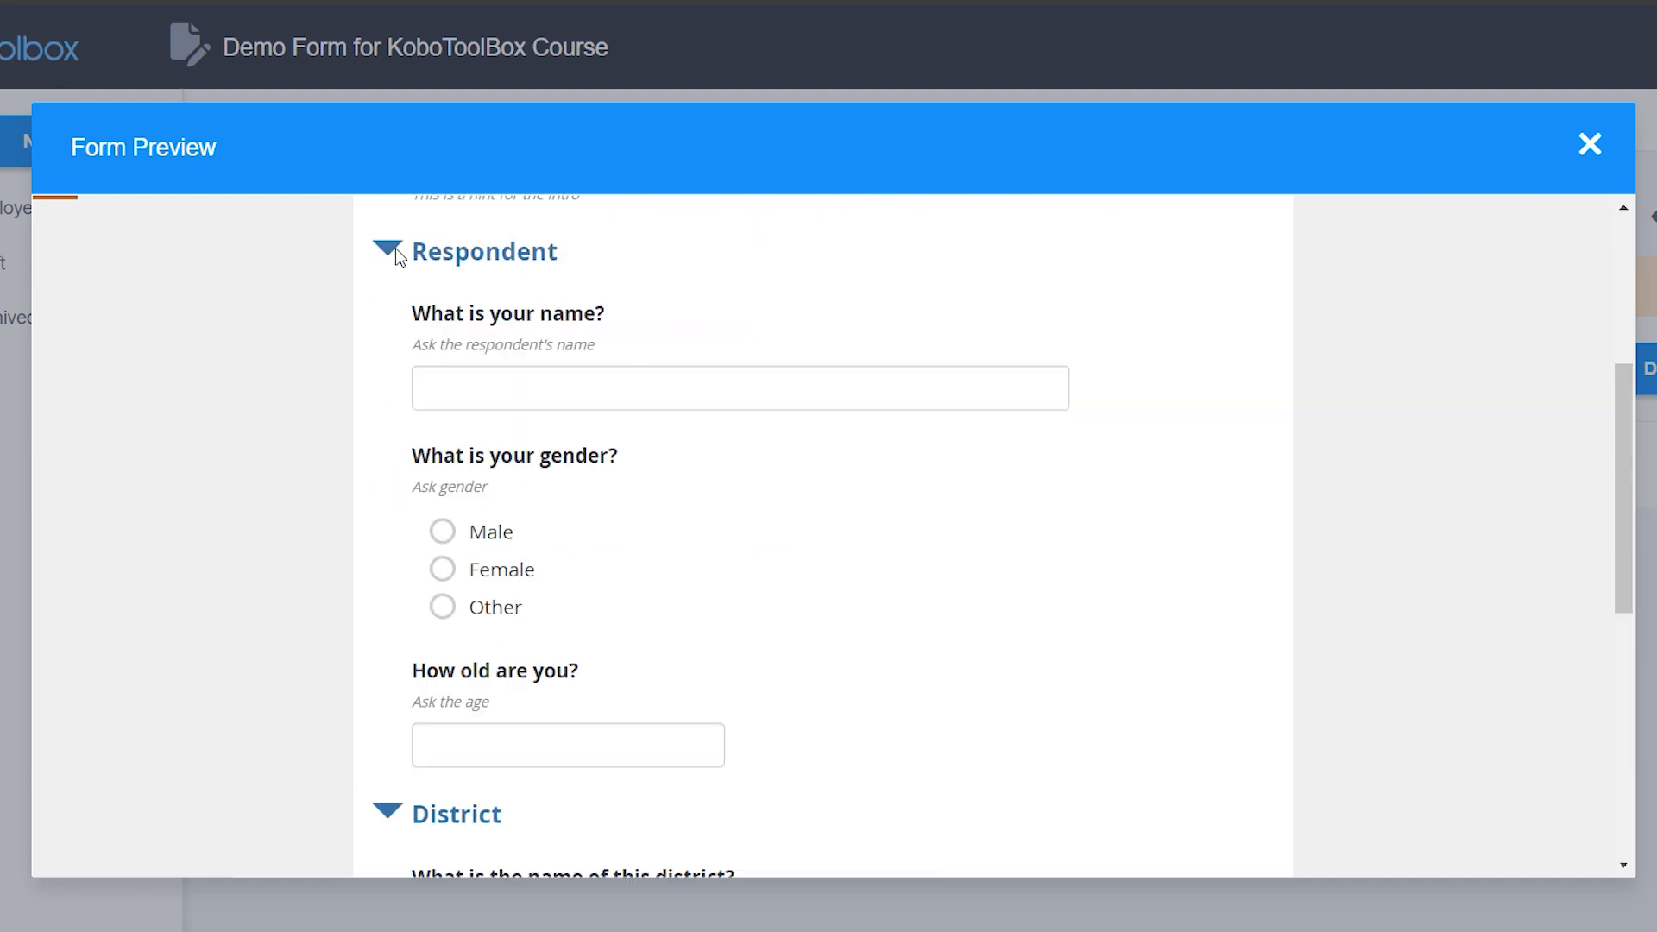
left_click(385, 249)
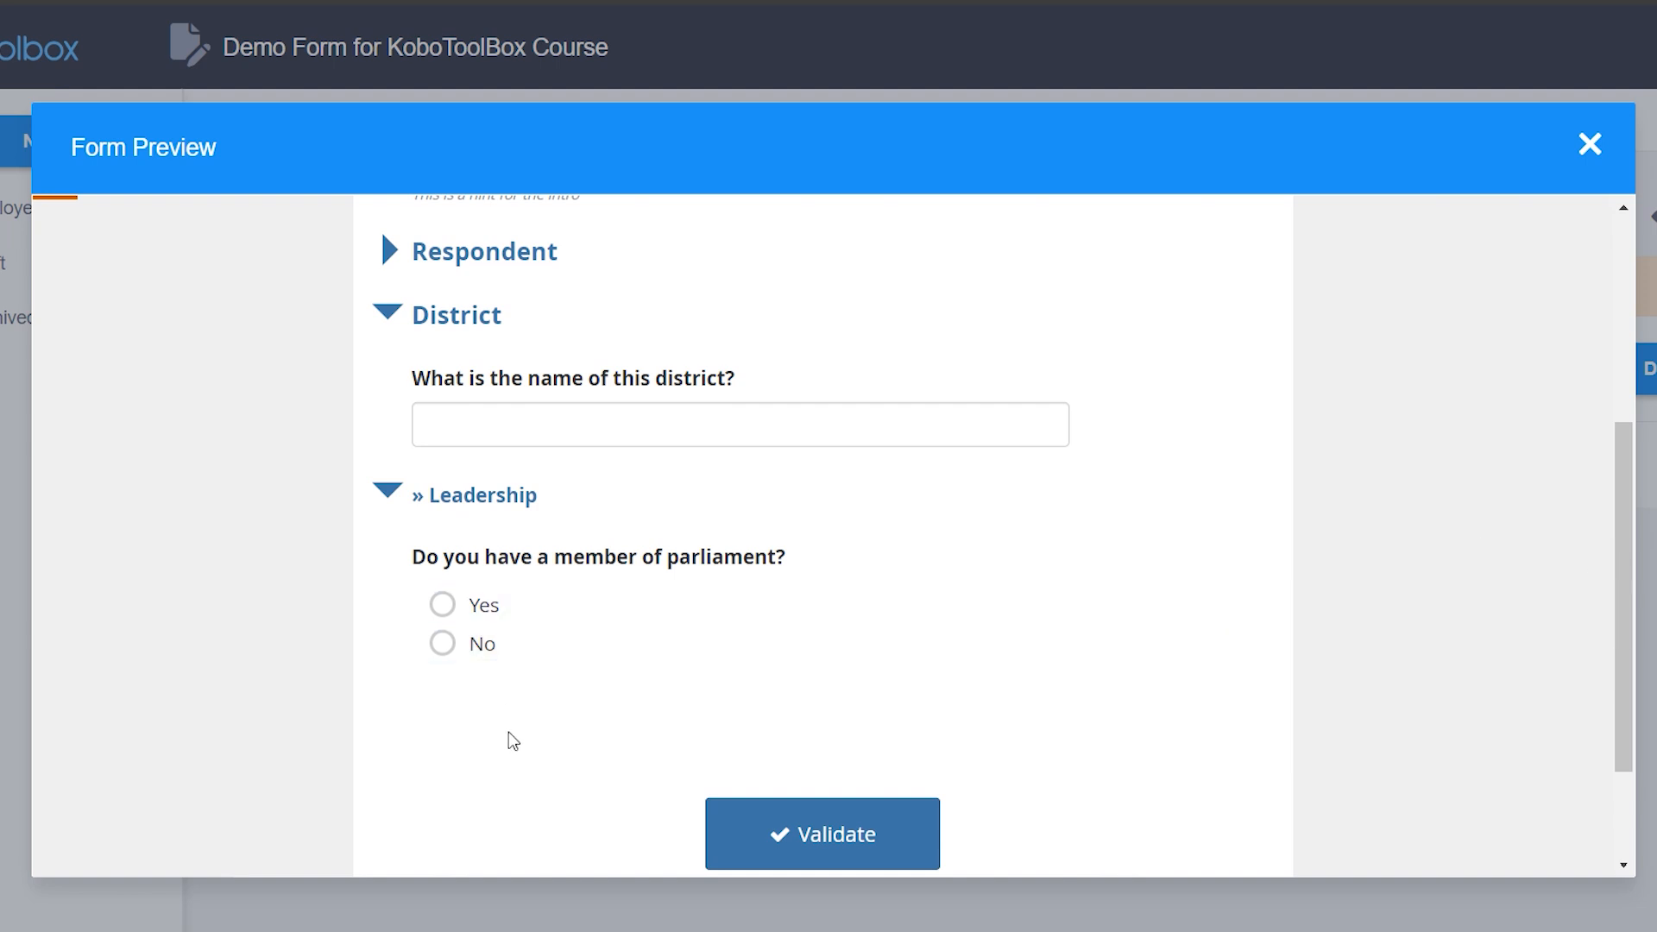
Try both Yes and No for the member of parliament question, leaving No selected.
left_click(444, 606)
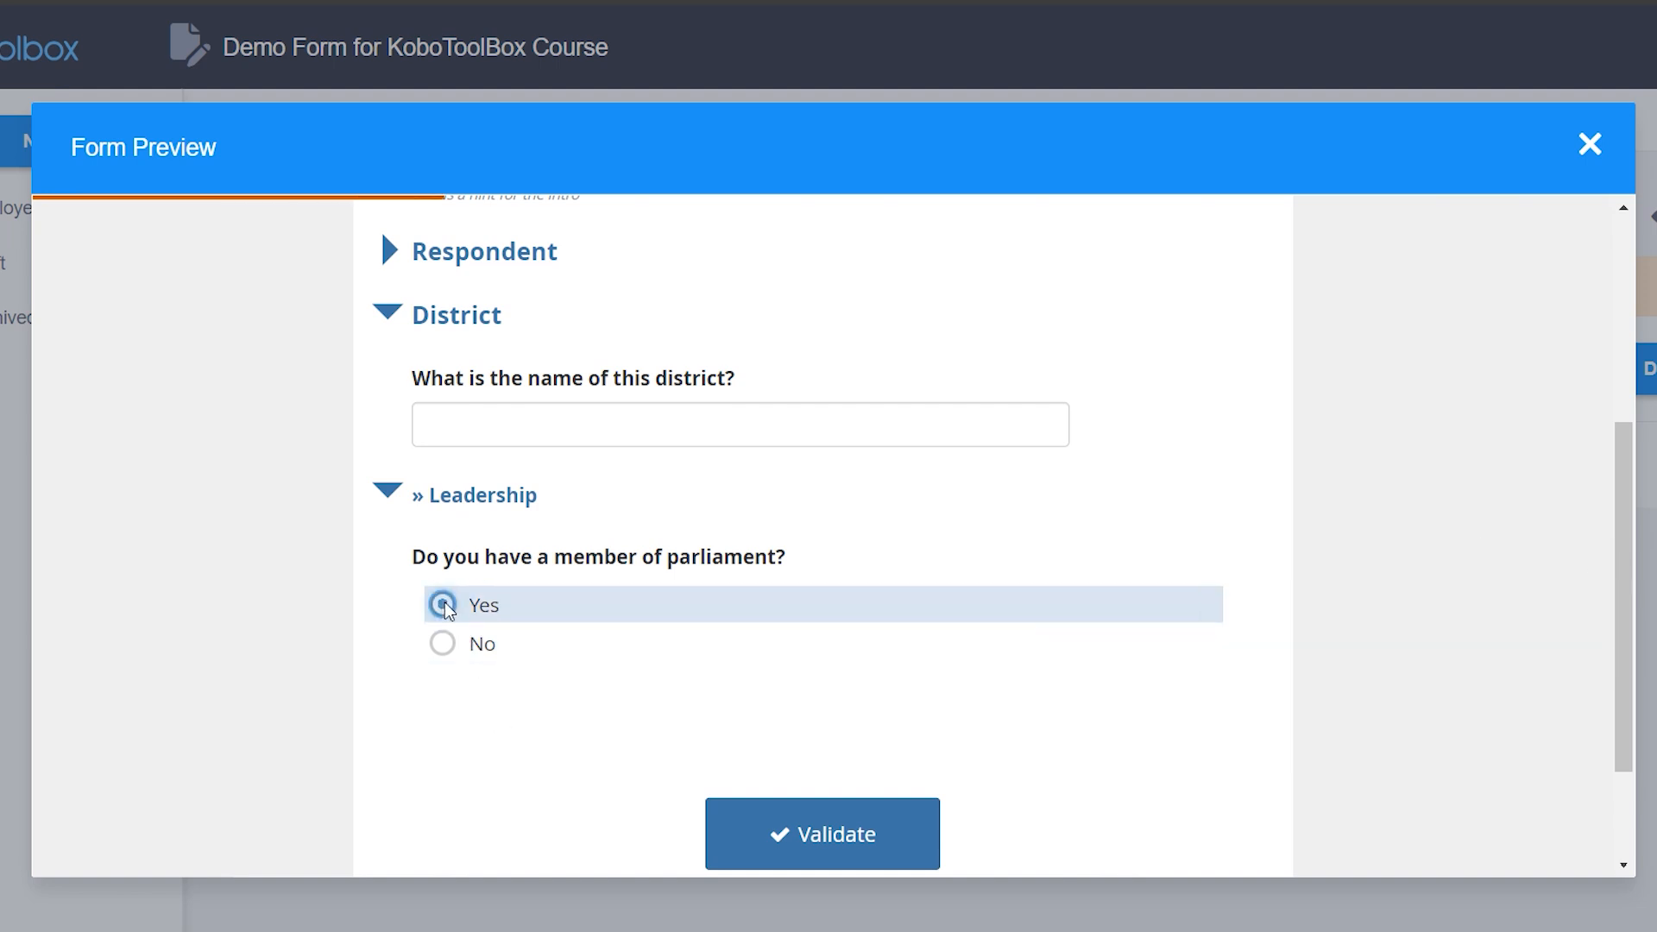
left_click(440, 649)
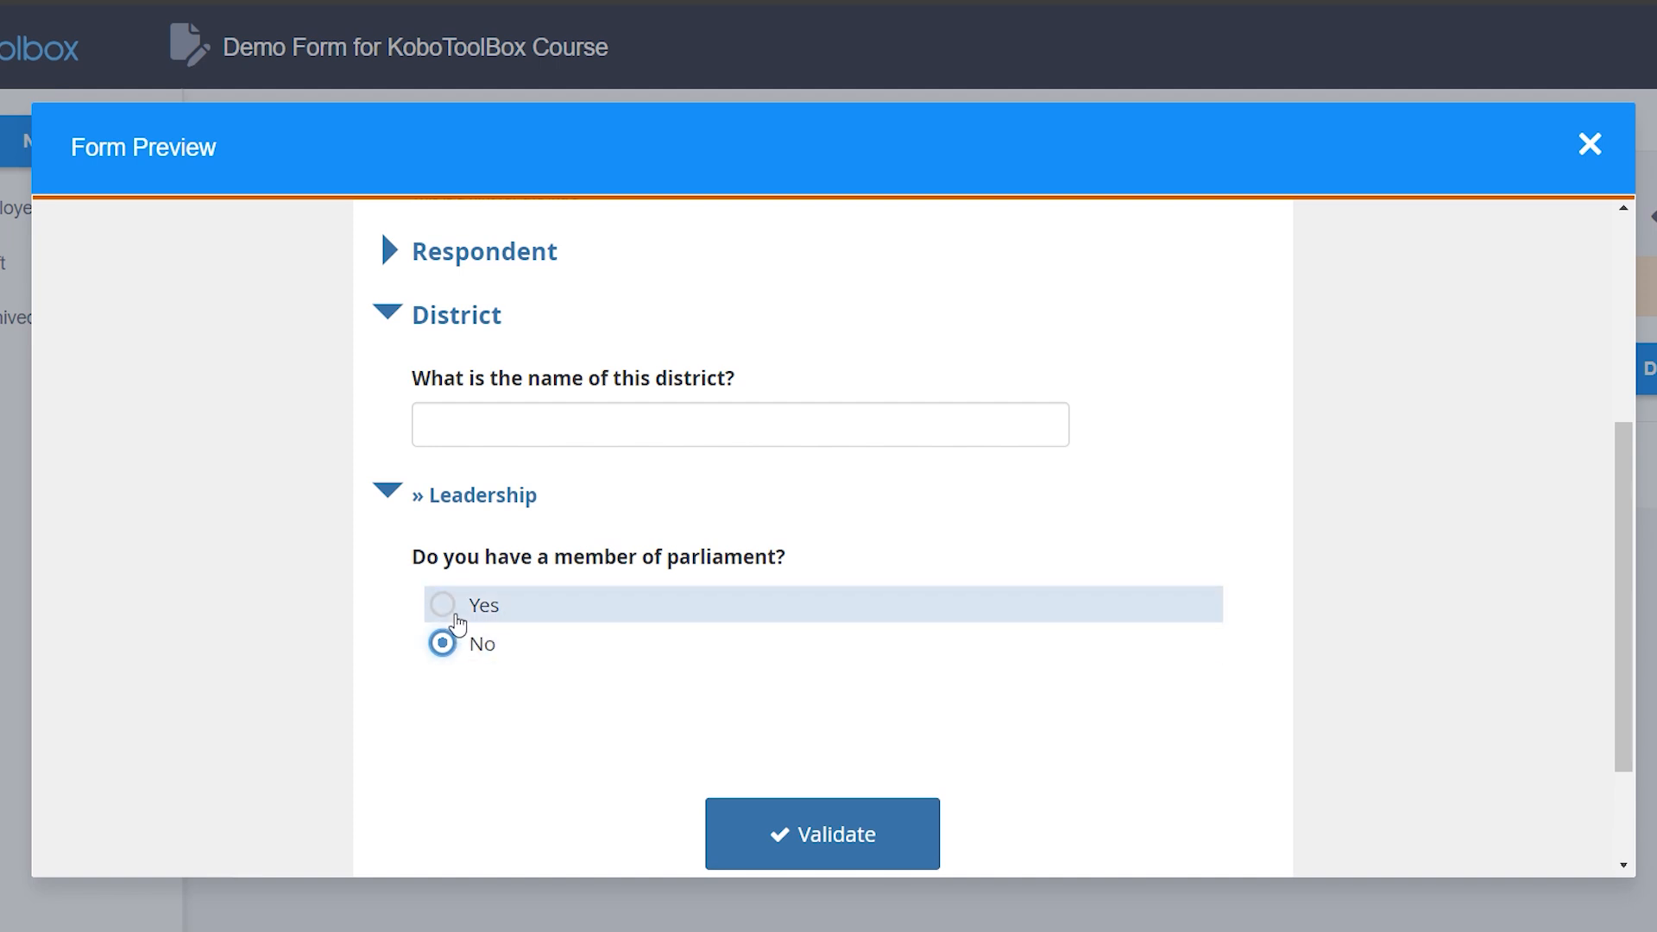
left_click(446, 606)
left_click(449, 641)
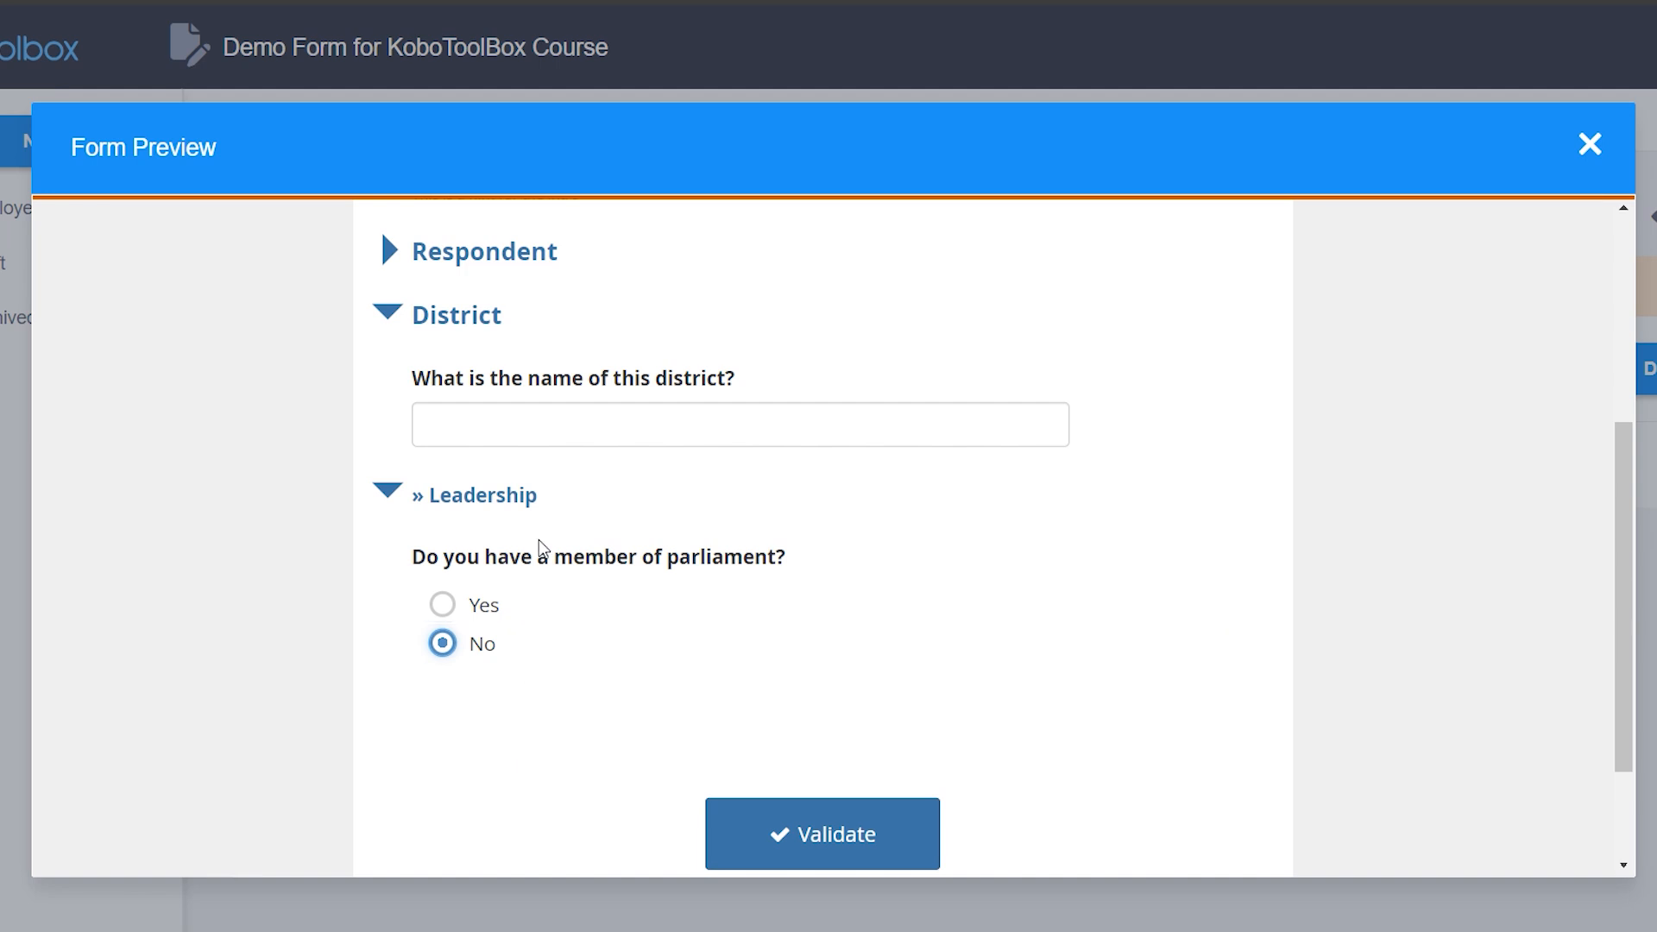
left_click(525, 423)
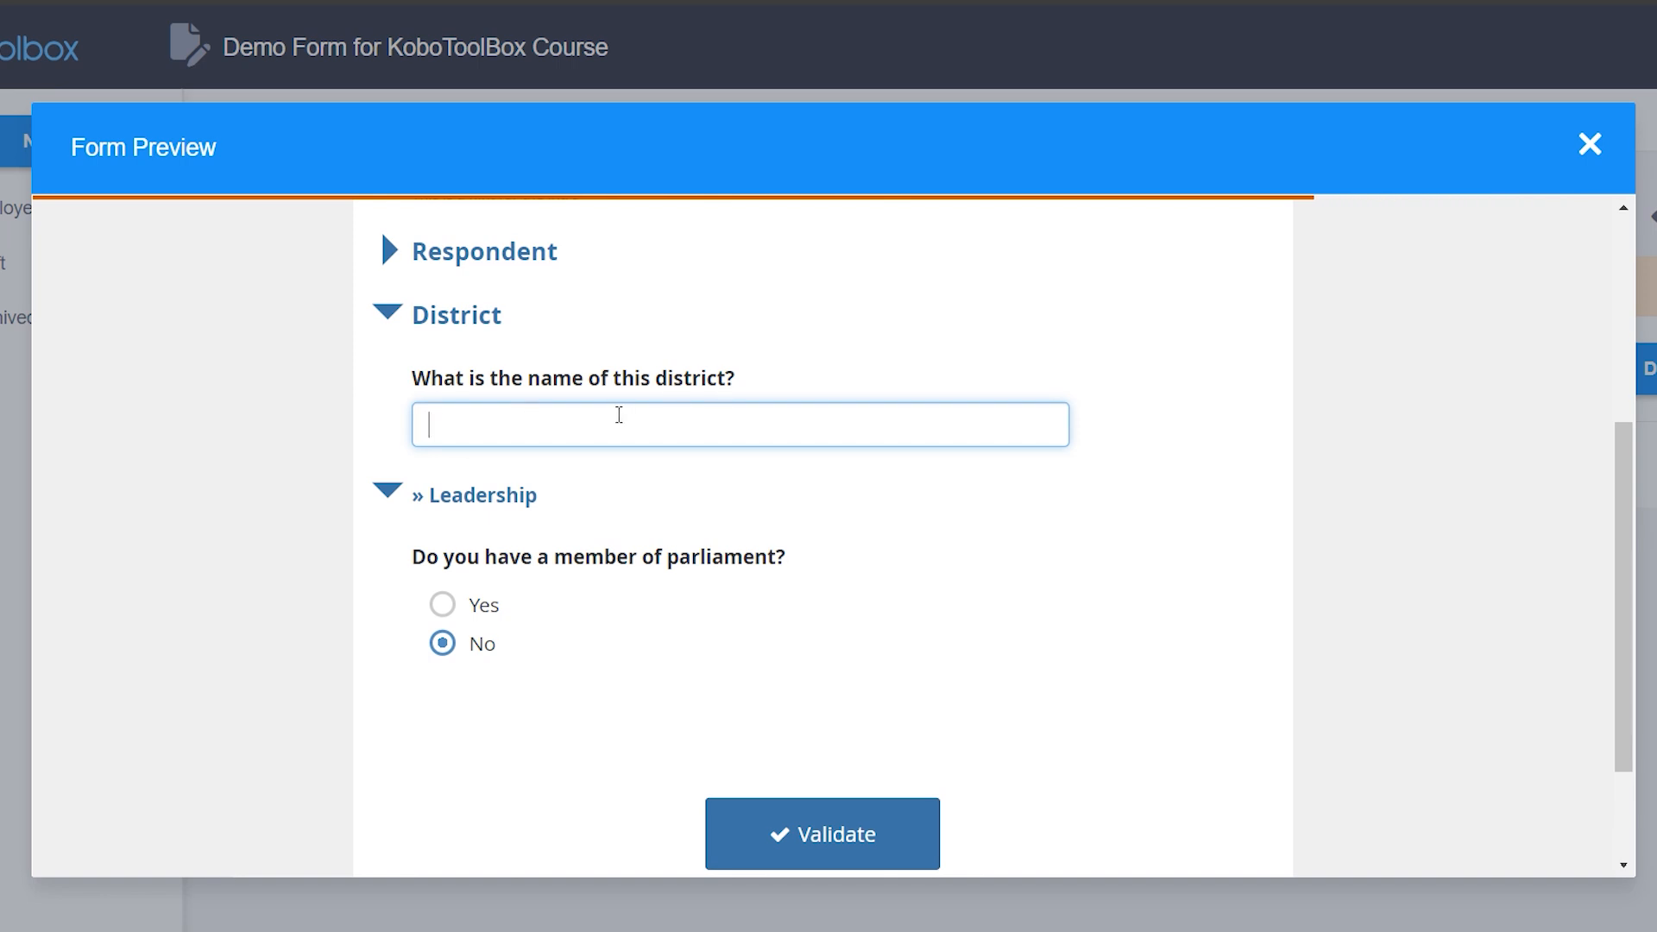
type("ffgdgdgddfdfd ffffs")
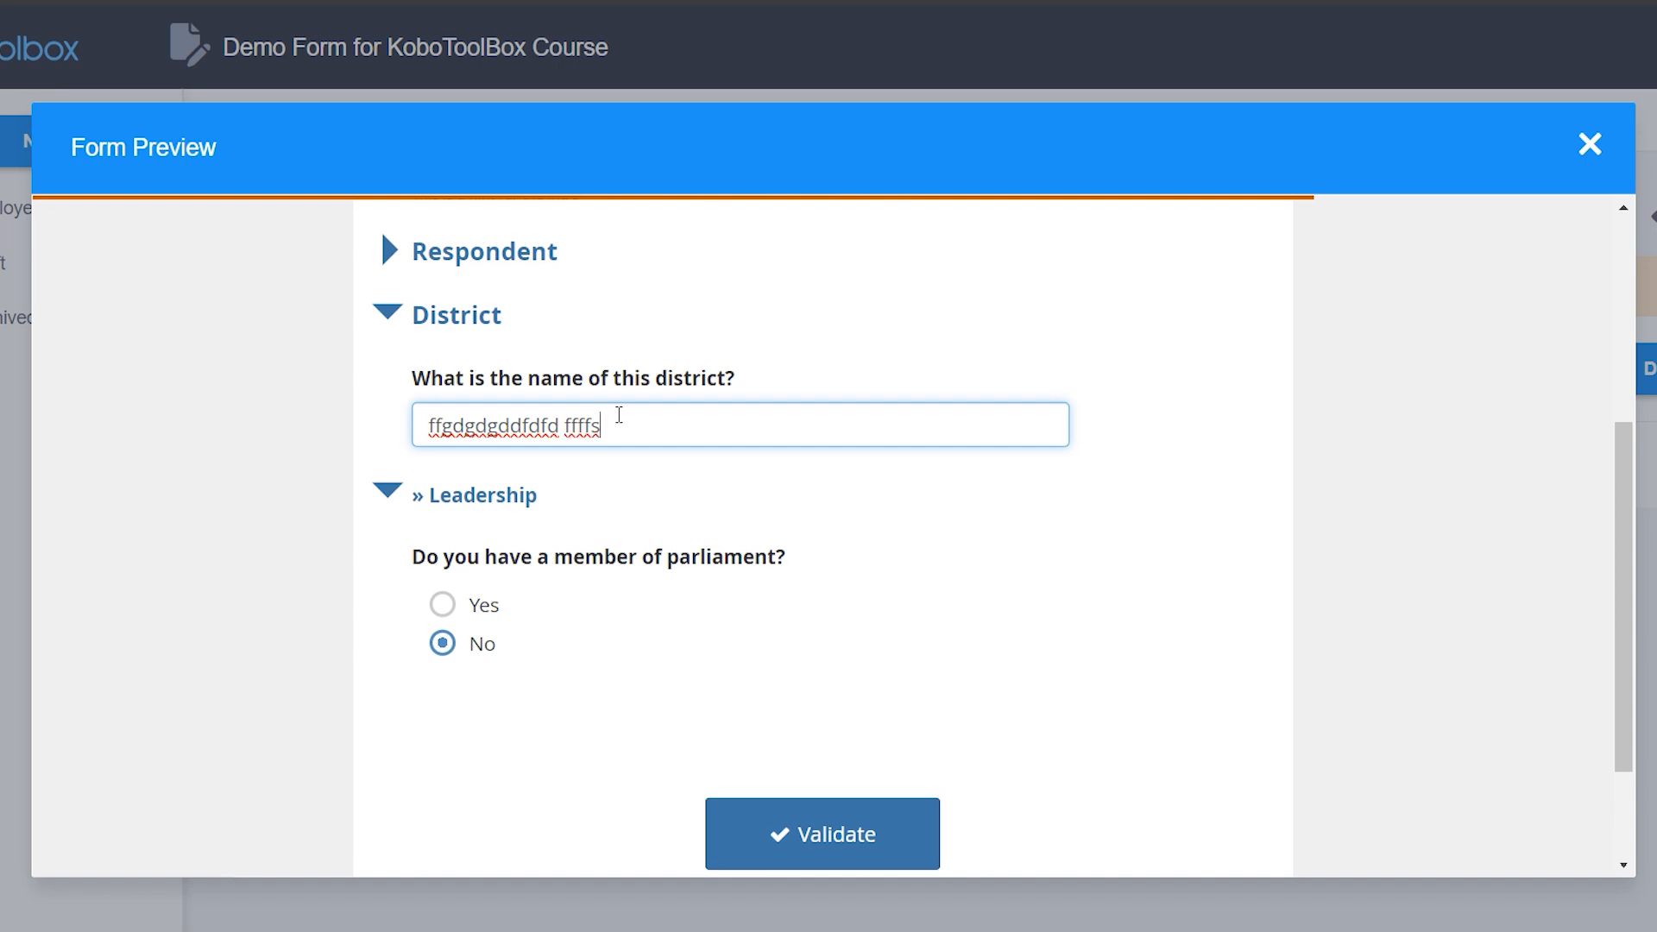
left_click(403, 252)
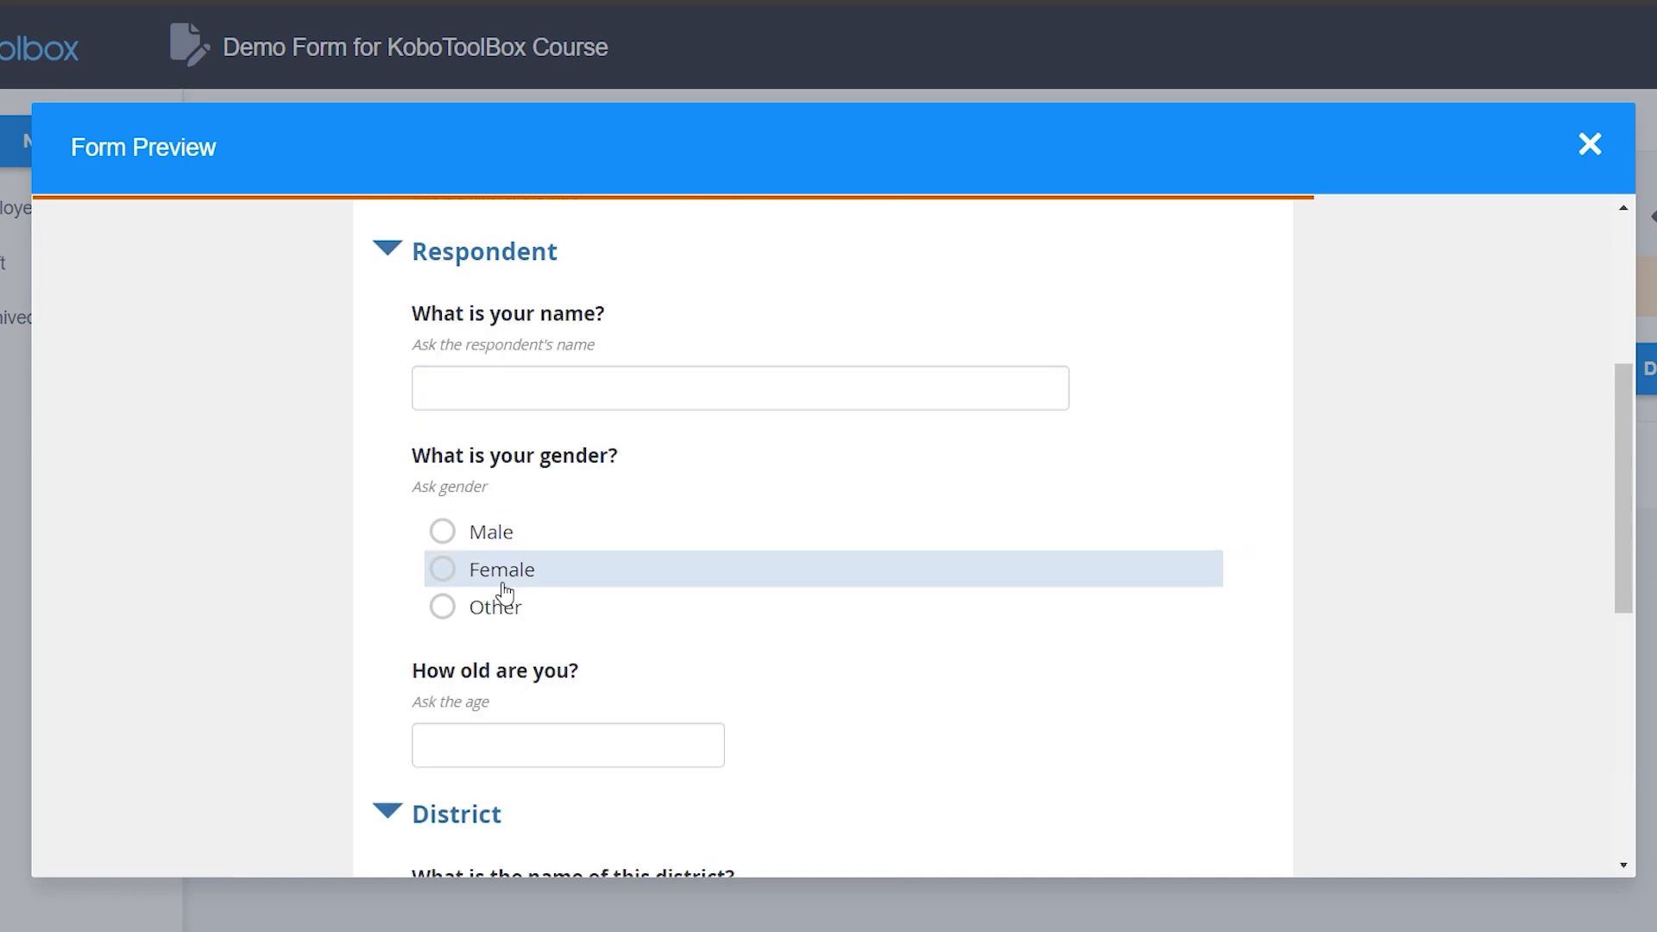
left_click(499, 748)
type("445445323354")
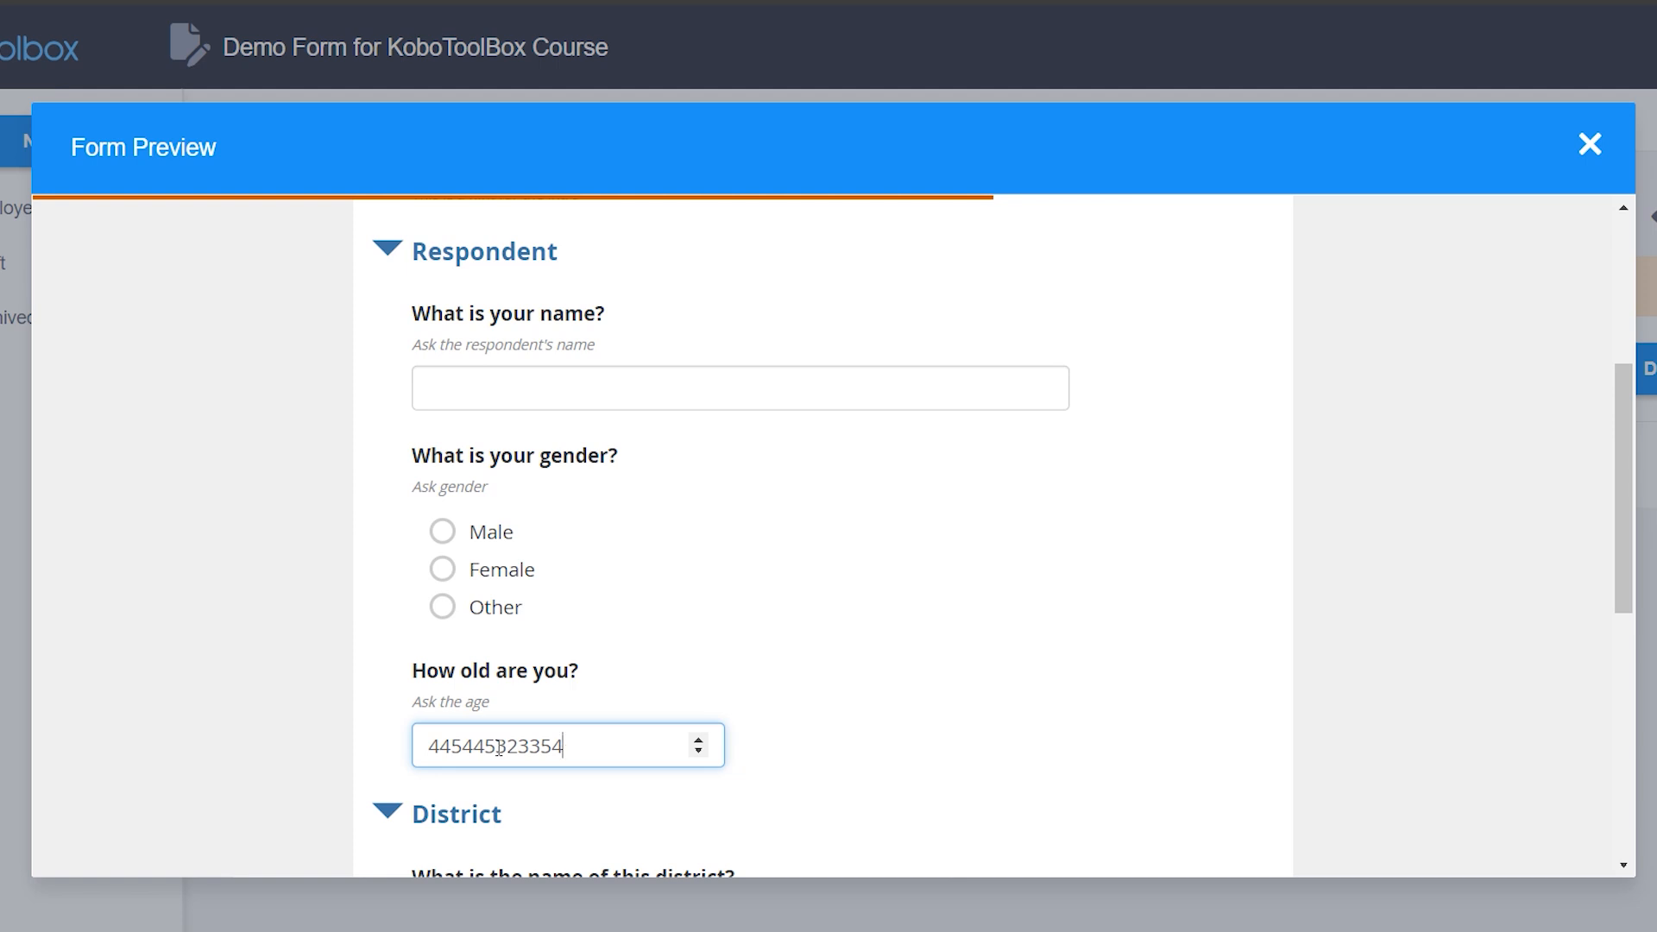
left_click(1589, 145)
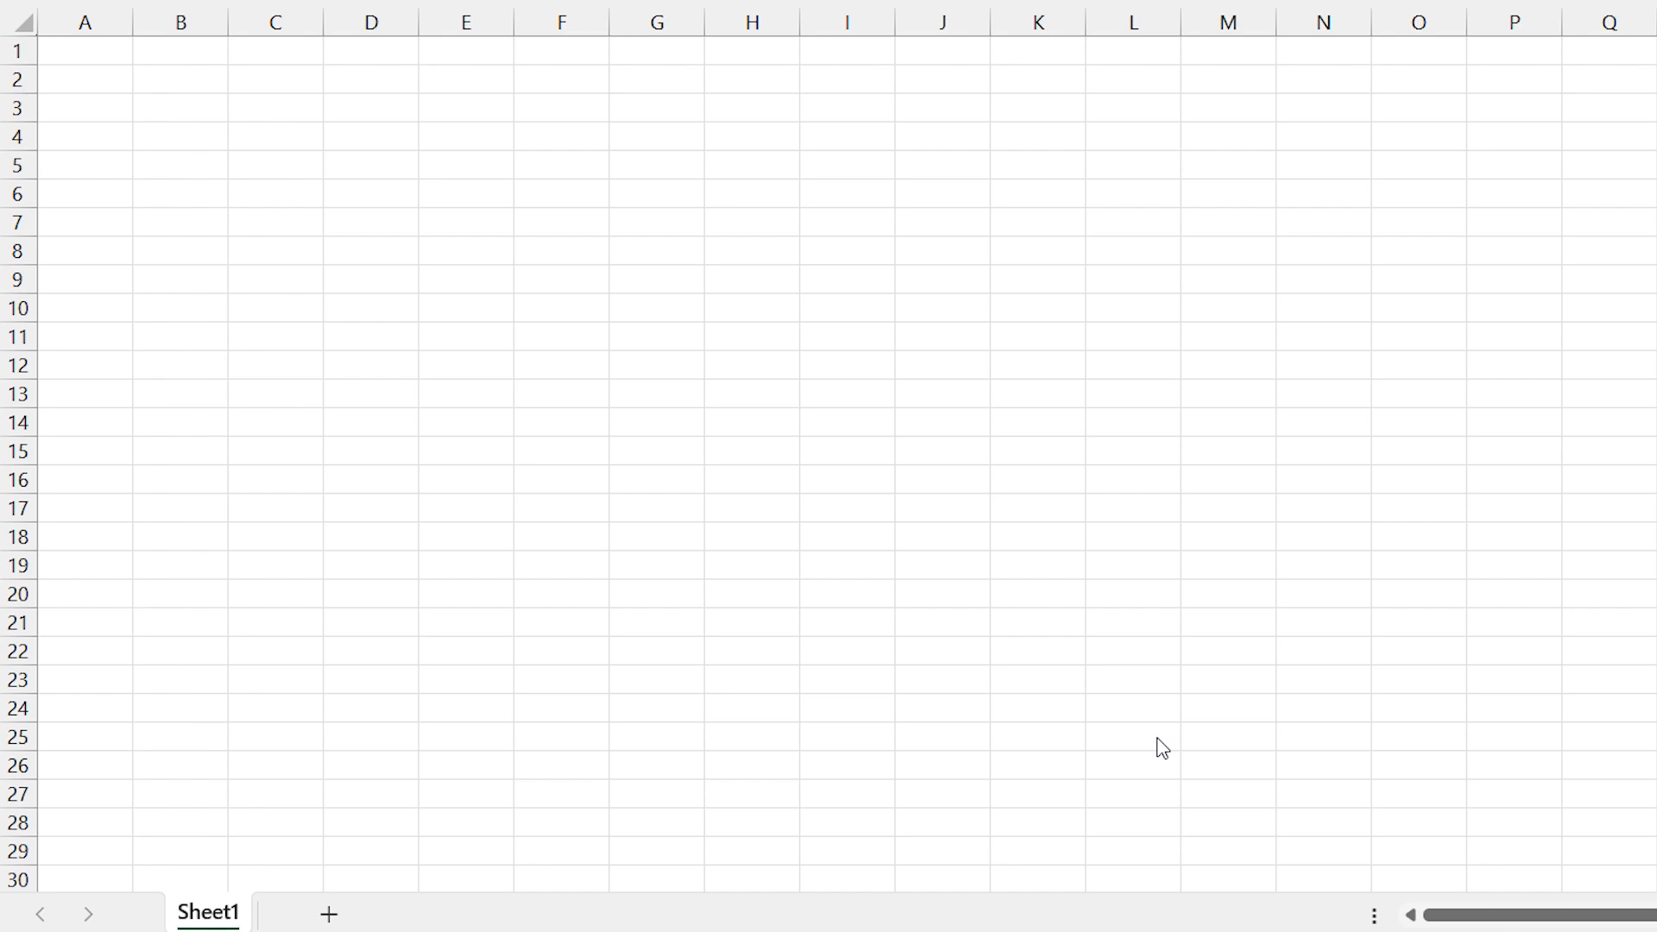
In the blank Excel workbook, rename Sheet1 to survey and Sheet2 to choices.
double_click(207, 914)
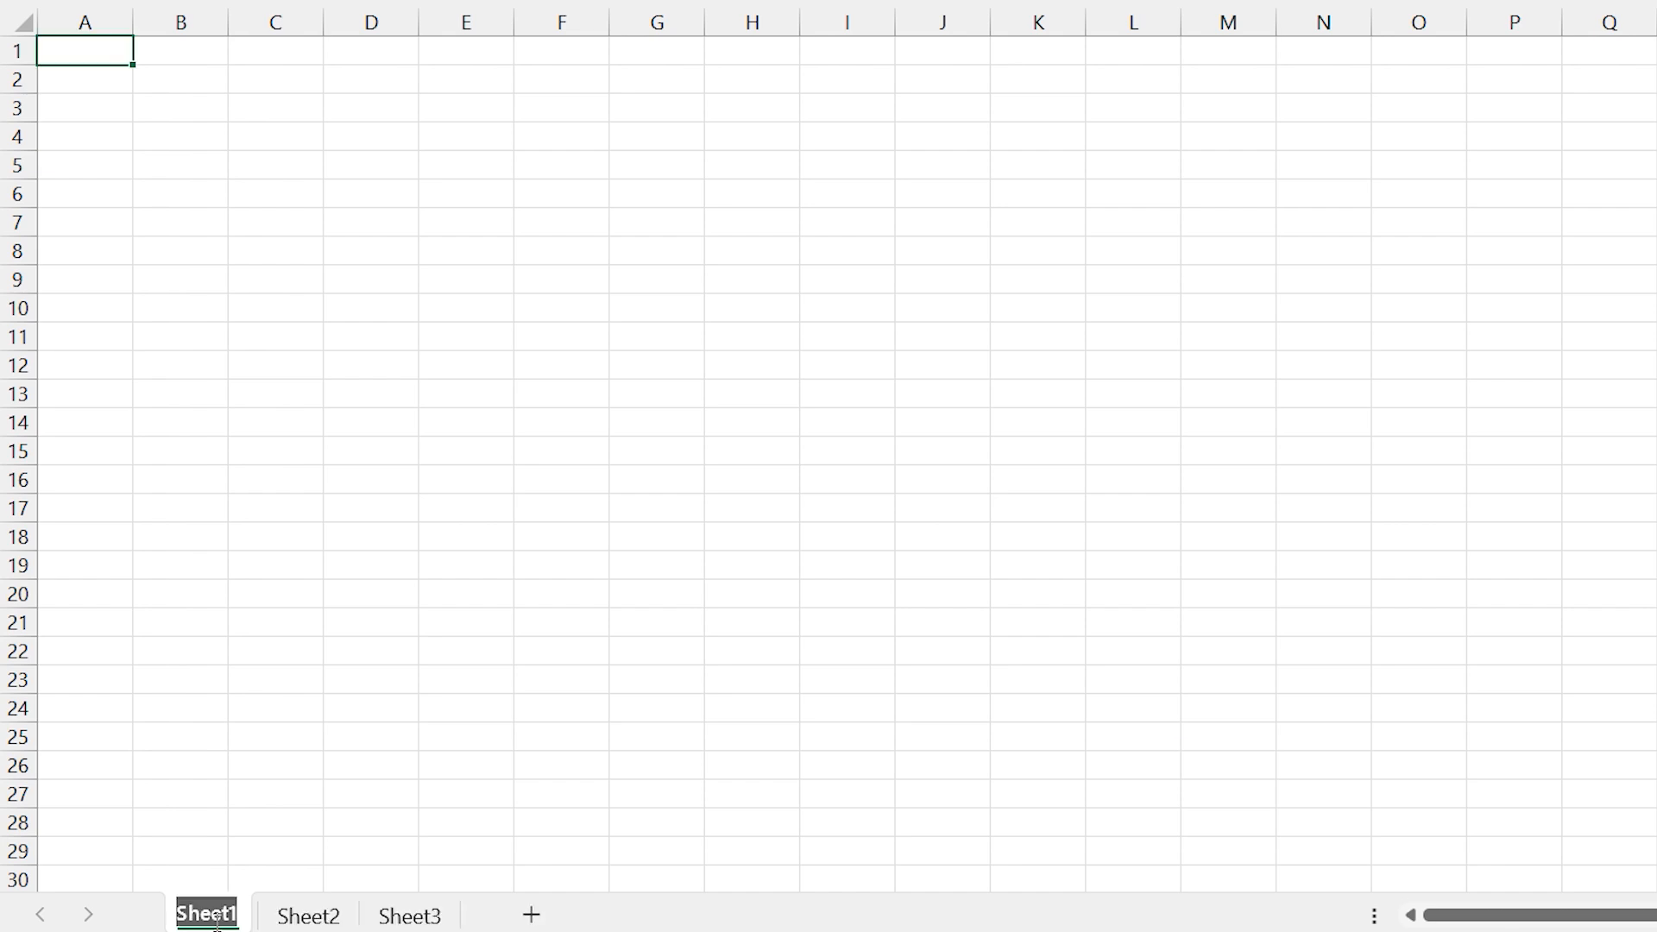
type("survey")
key("Return")
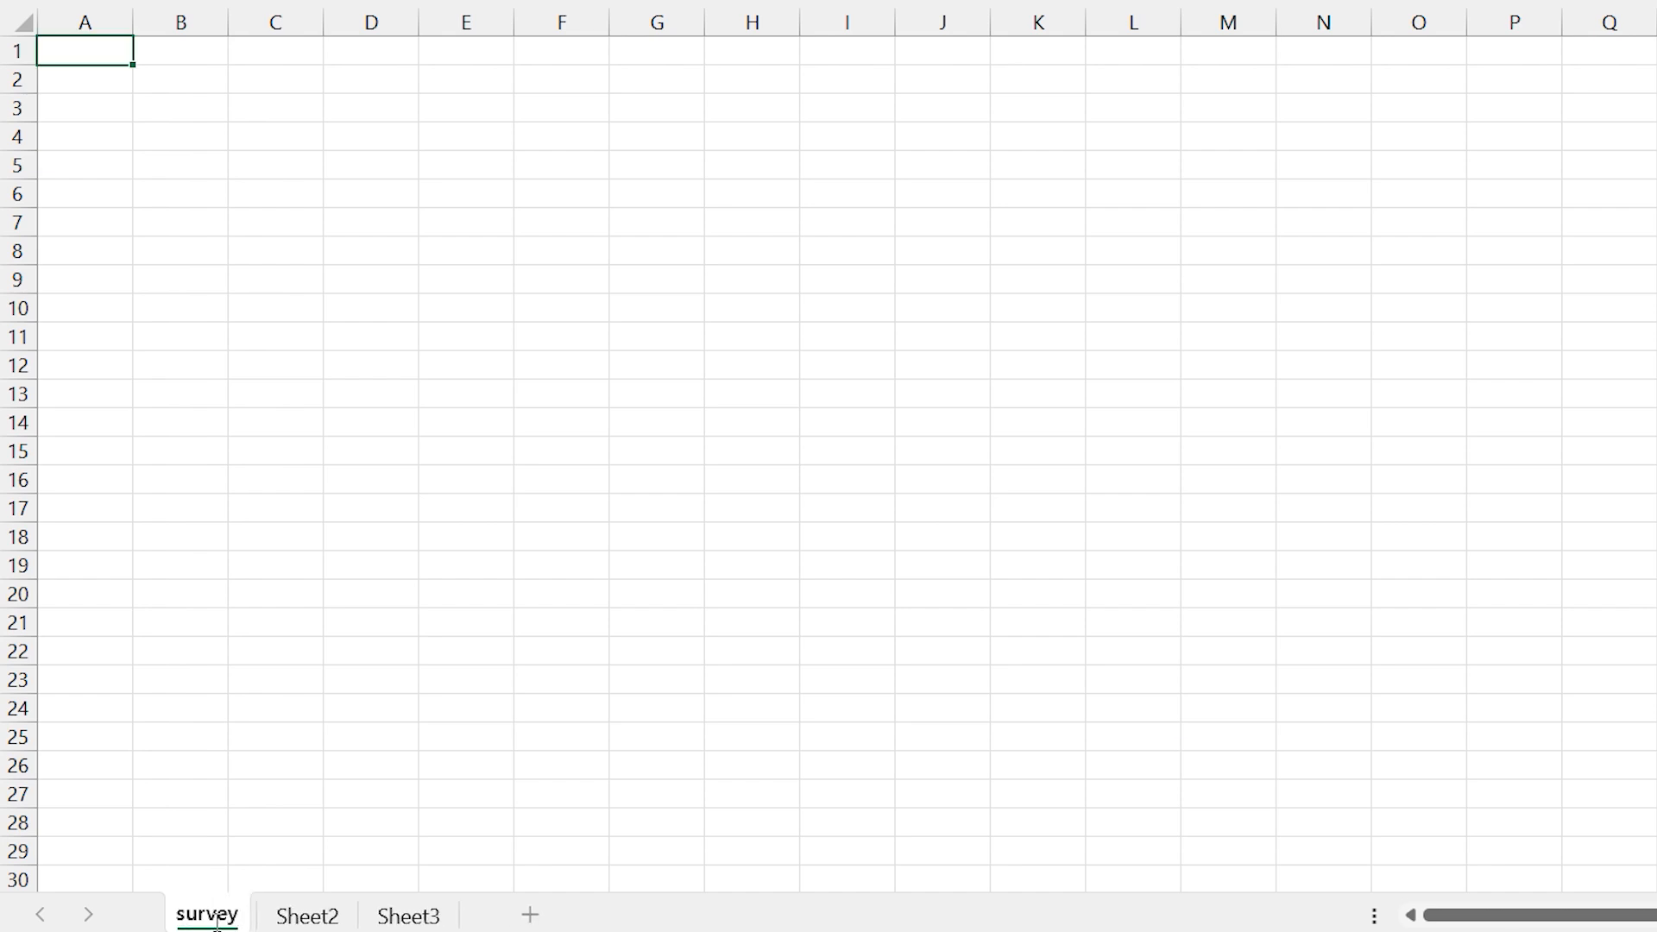
double_click(321, 915)
type("choices")
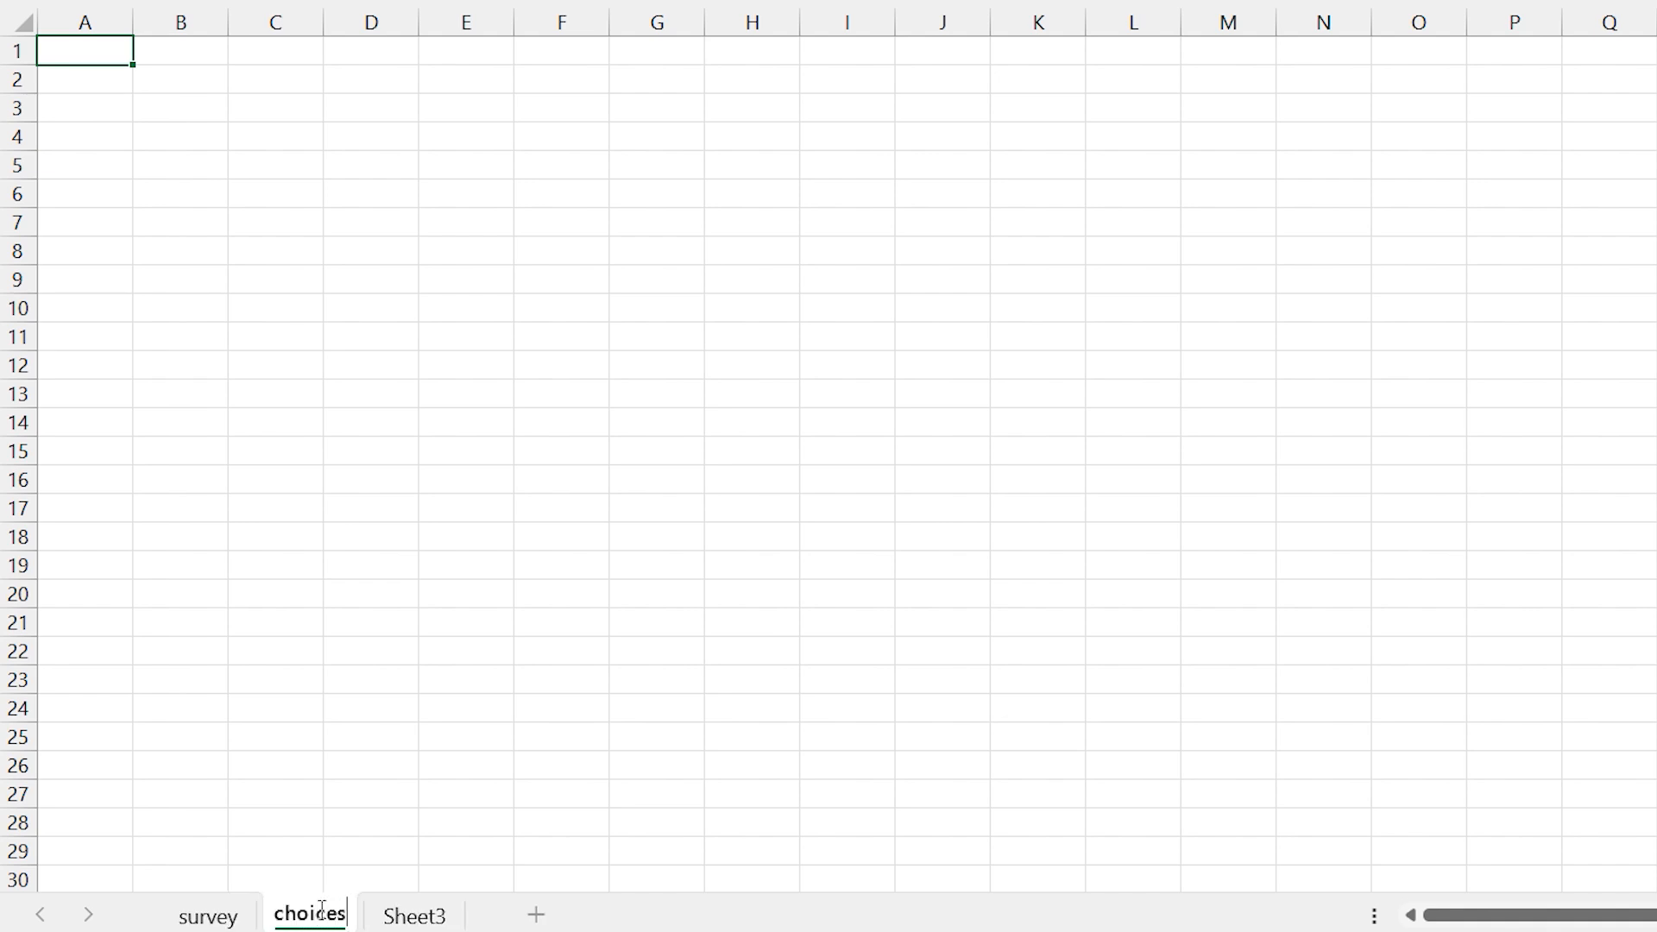
key("Return")
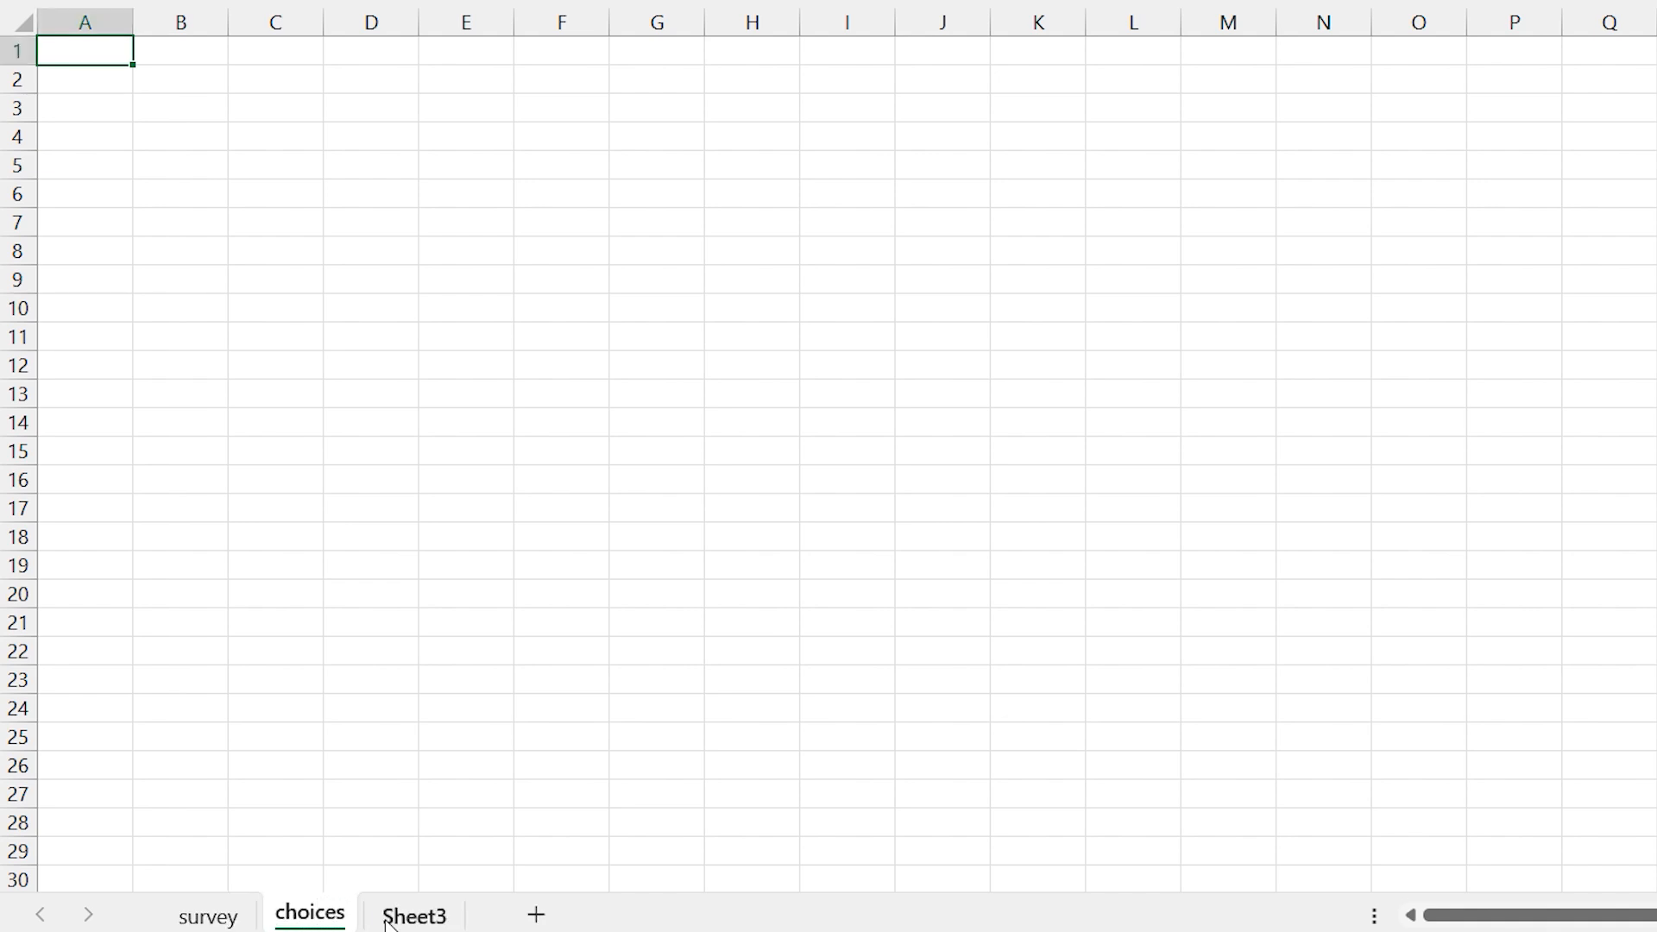
Rename Sheet3 to settings.
double_click(413, 914)
type("settings")
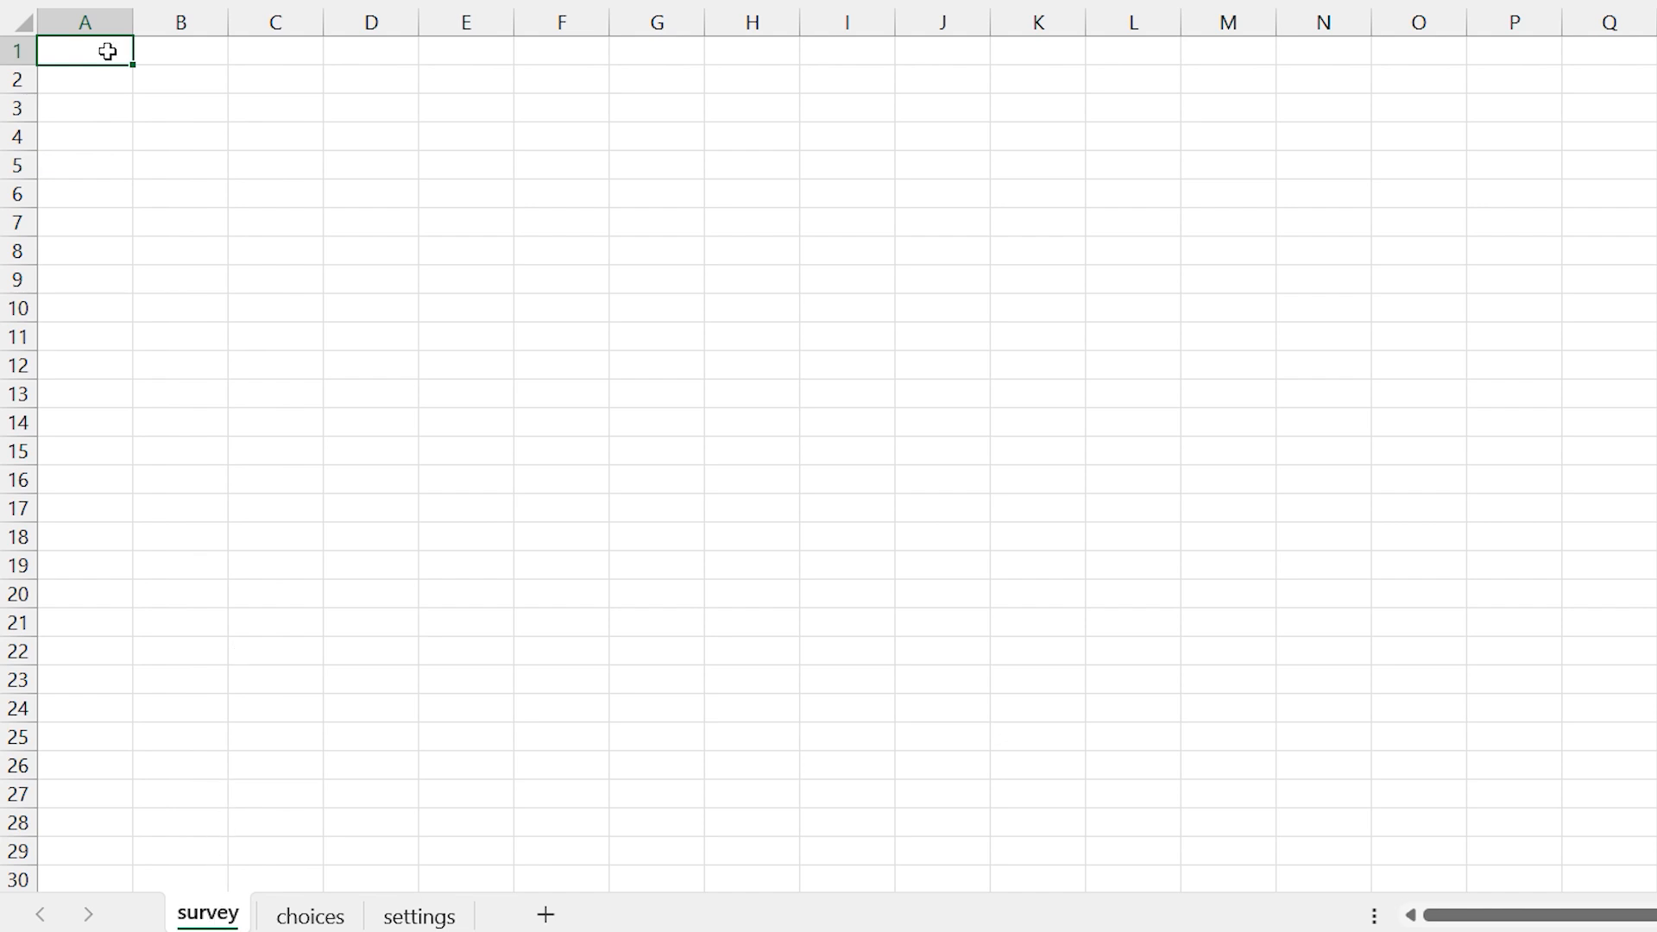
Enter the column headers type, name, label and hint in cells A1 to D1 of the survey sheet.
type("type")
key("Tab")
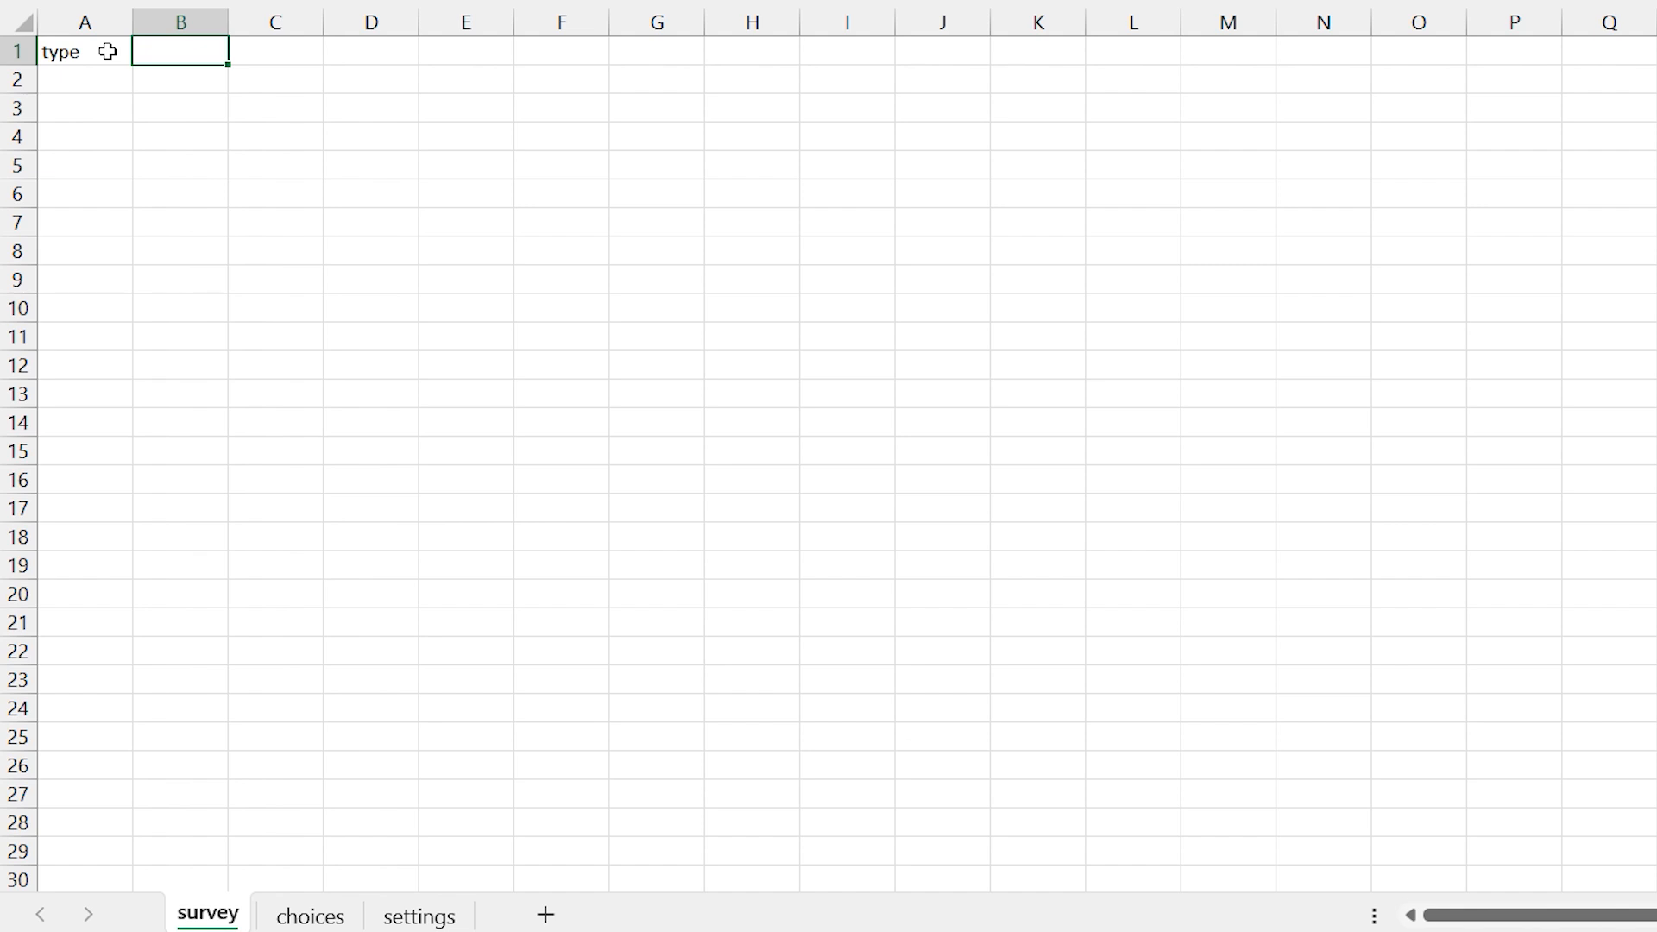
type("name")
key("Tab")
type("label")
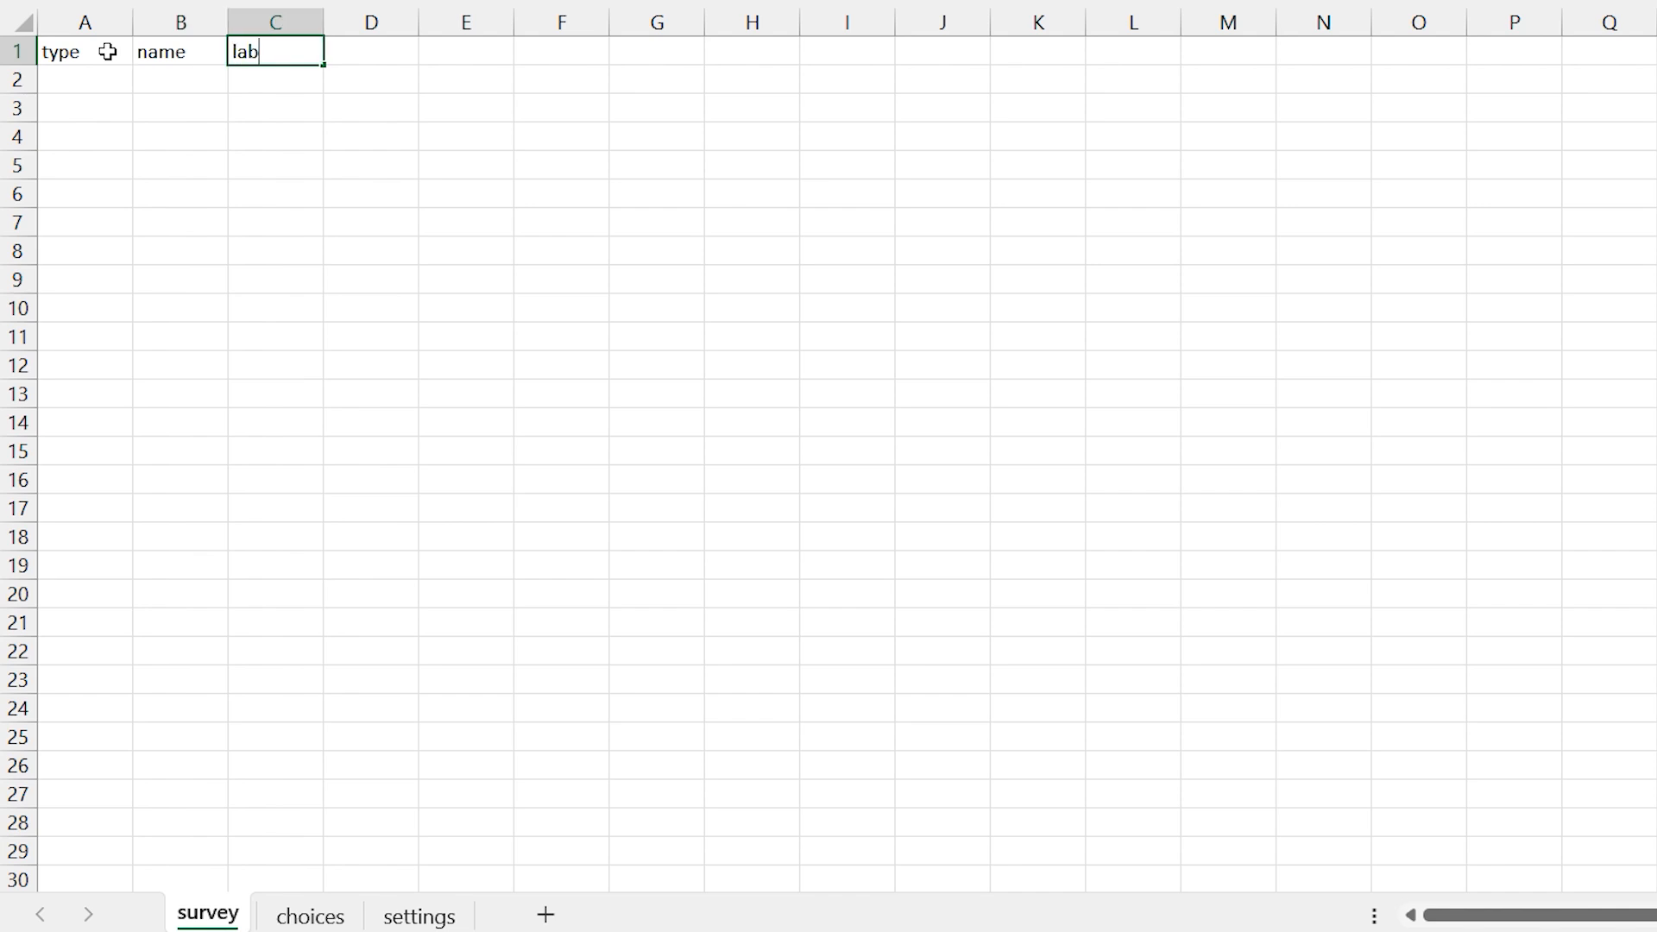
key("Tab")
type("hint")
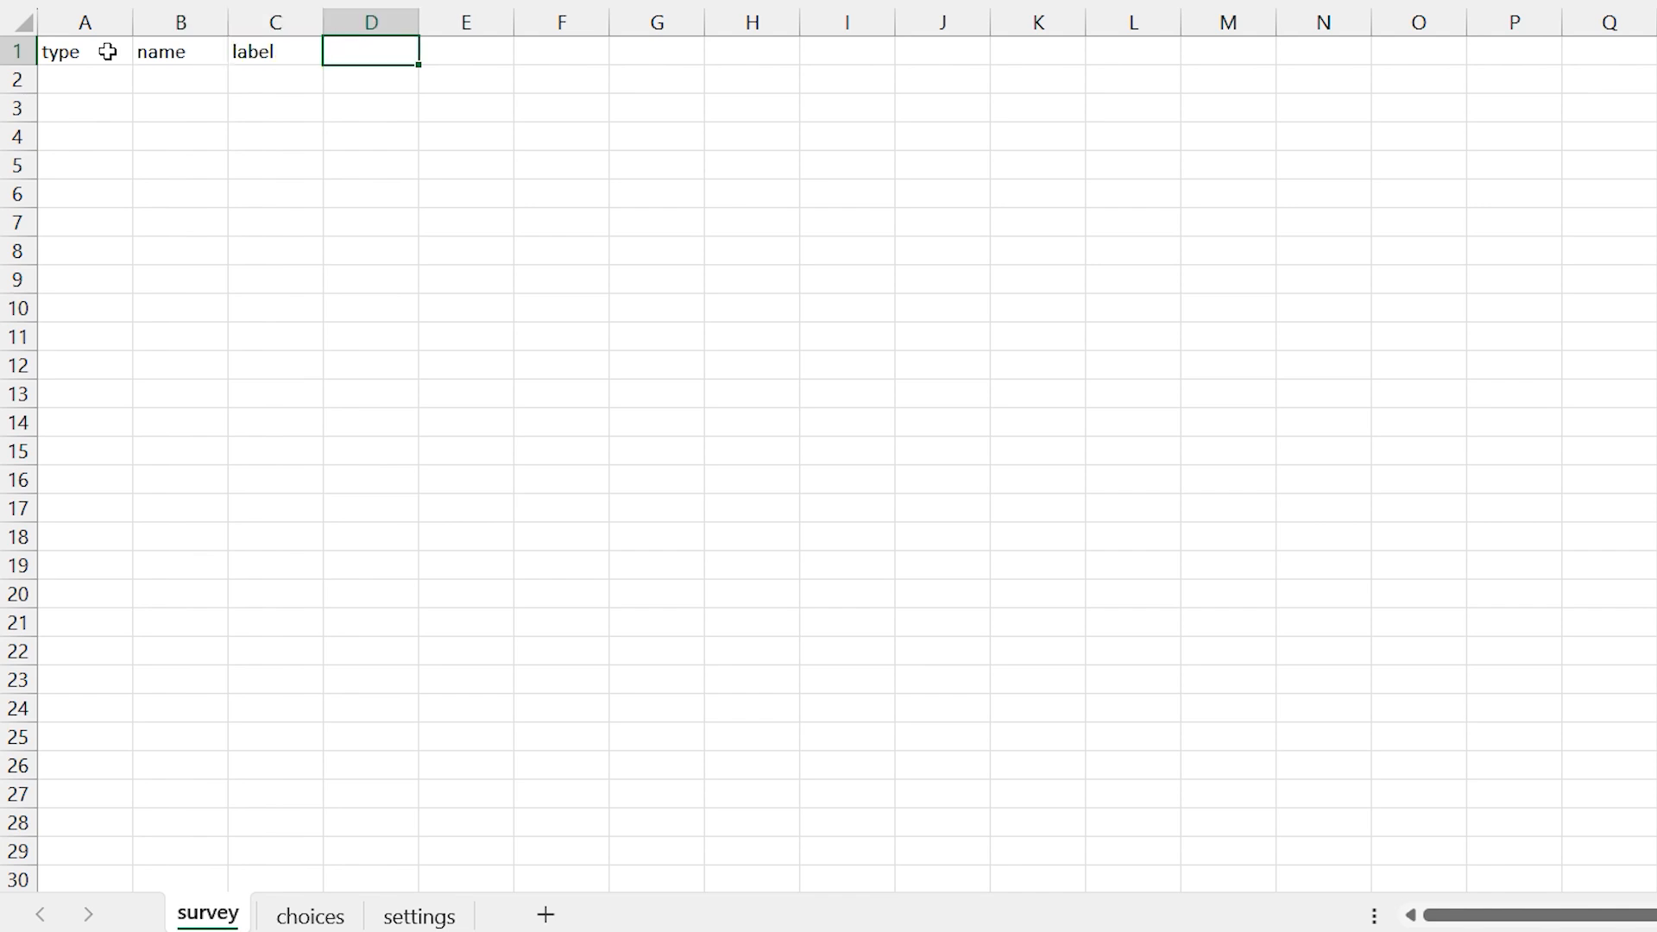
key("Tab")
Make the four column headers in row 1 bold.
key("ctrl+a")
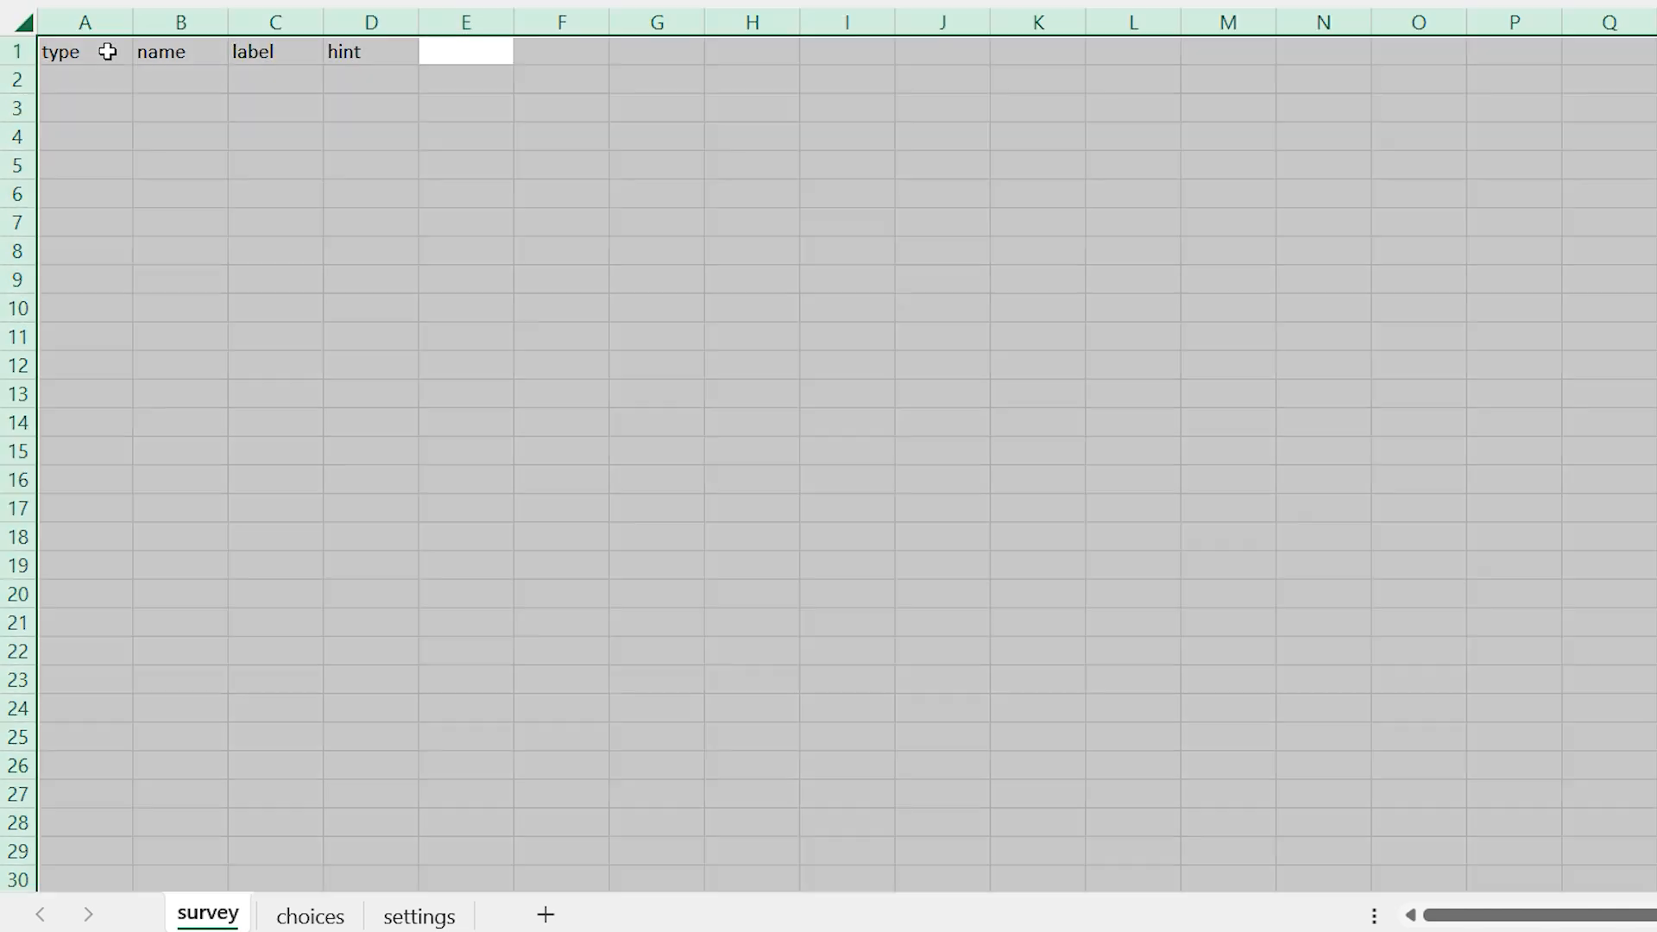
left_click(137, 100)
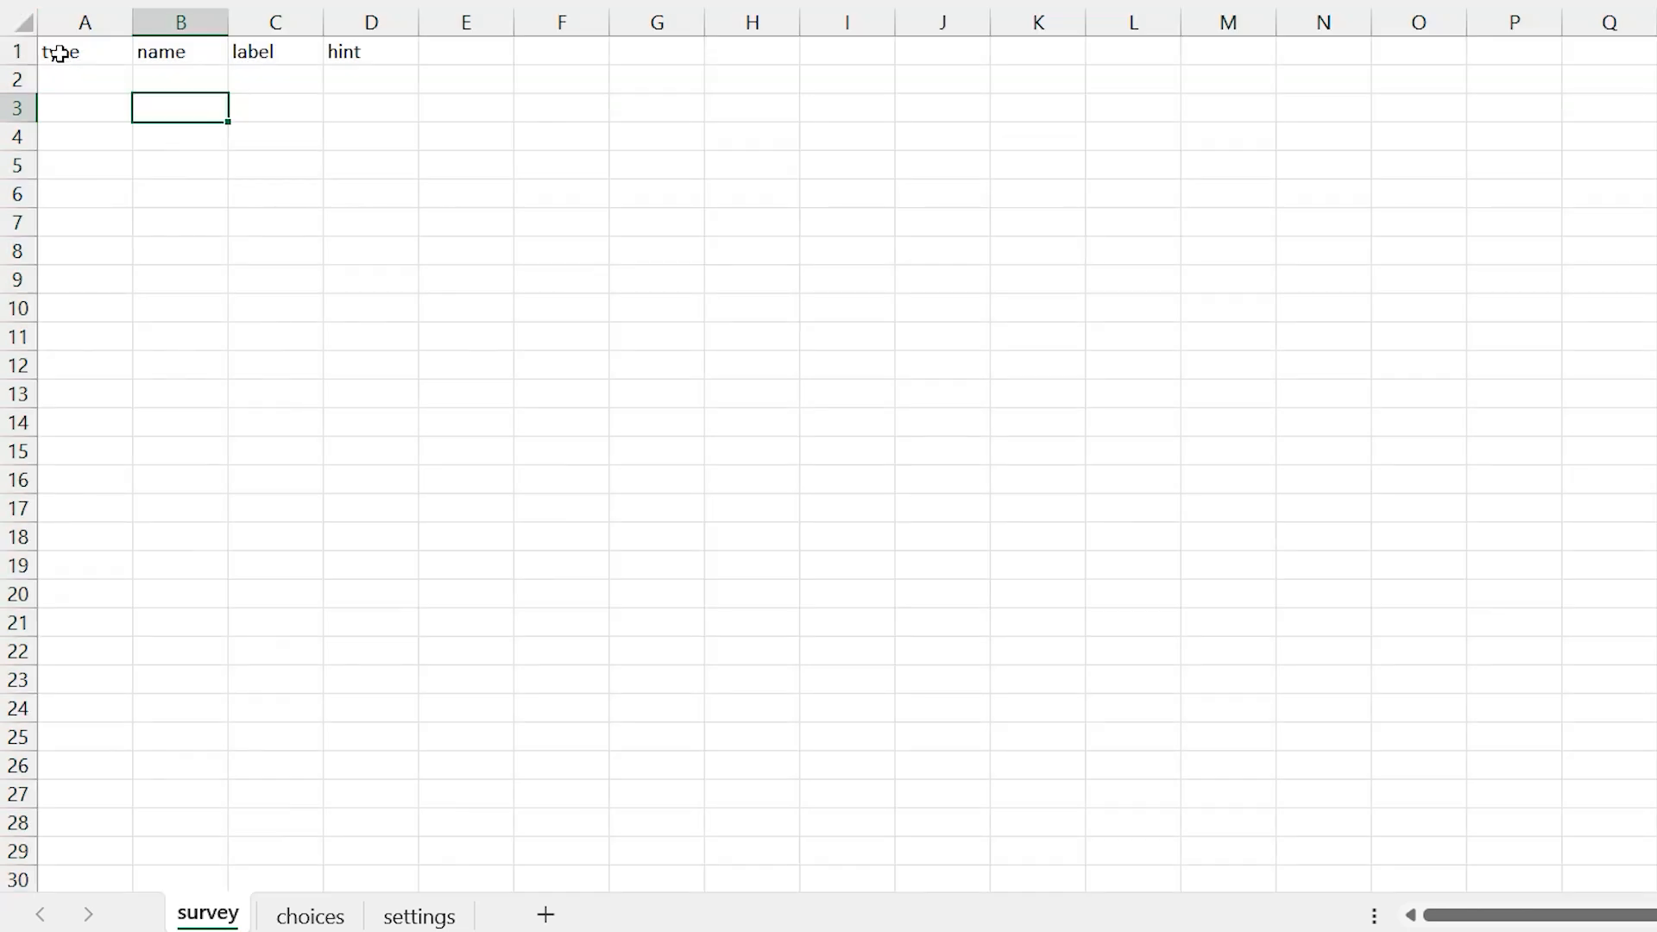
left_click_drag(63, 51, 355, 53)
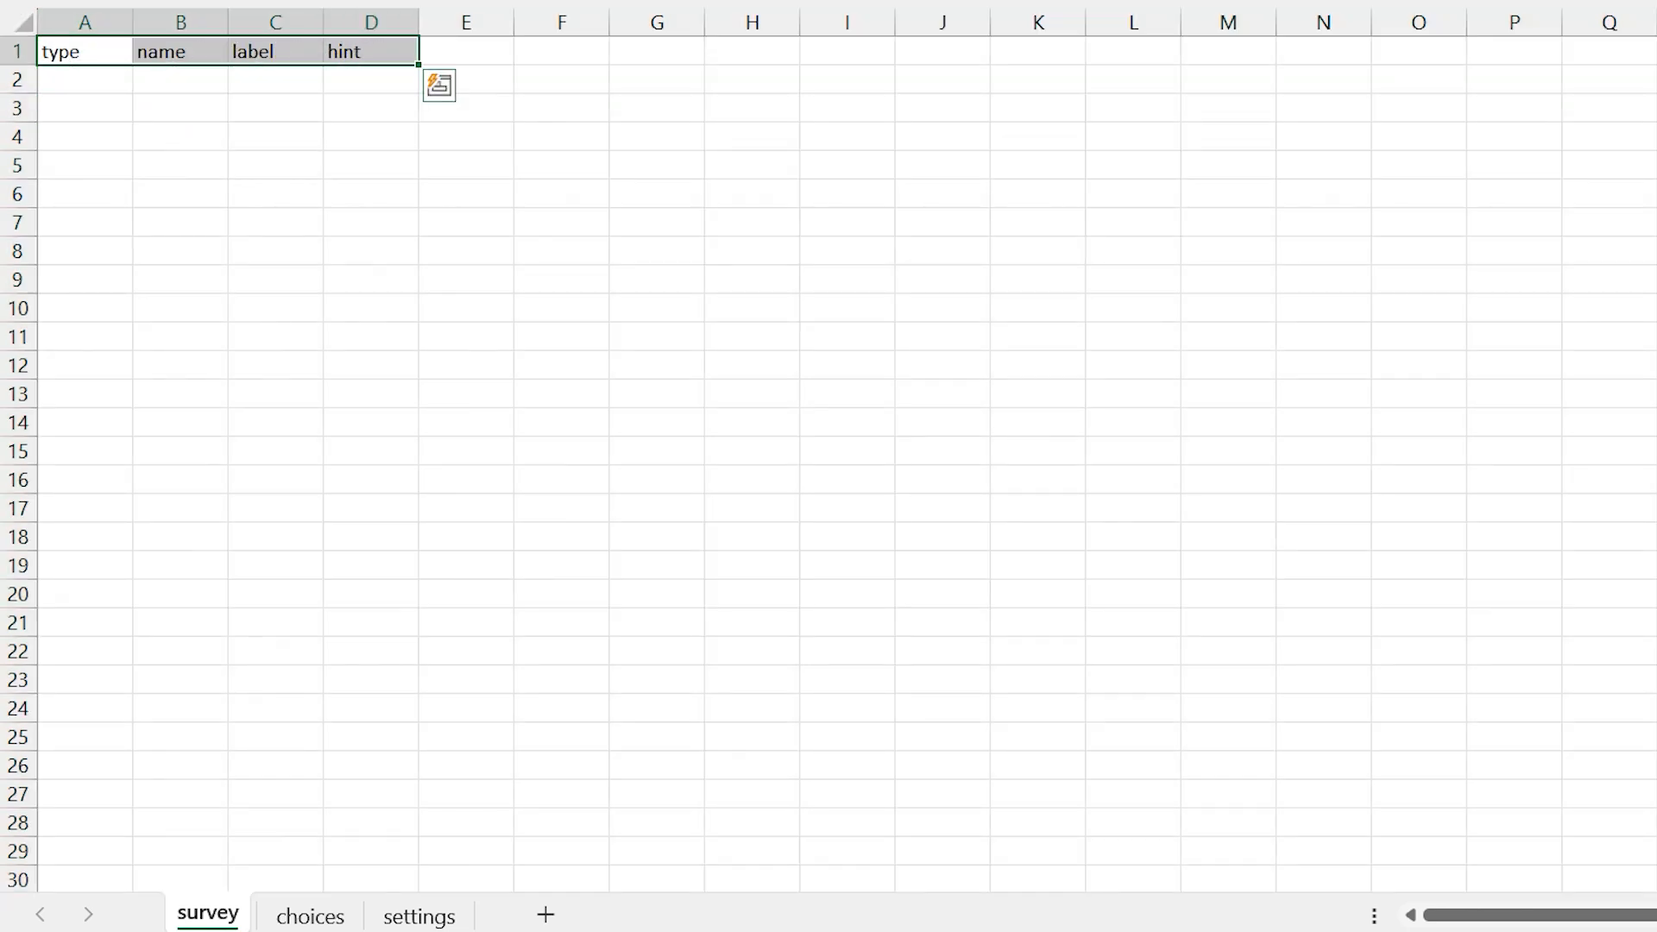
key("ctrl+b")
left_click(370, 217)
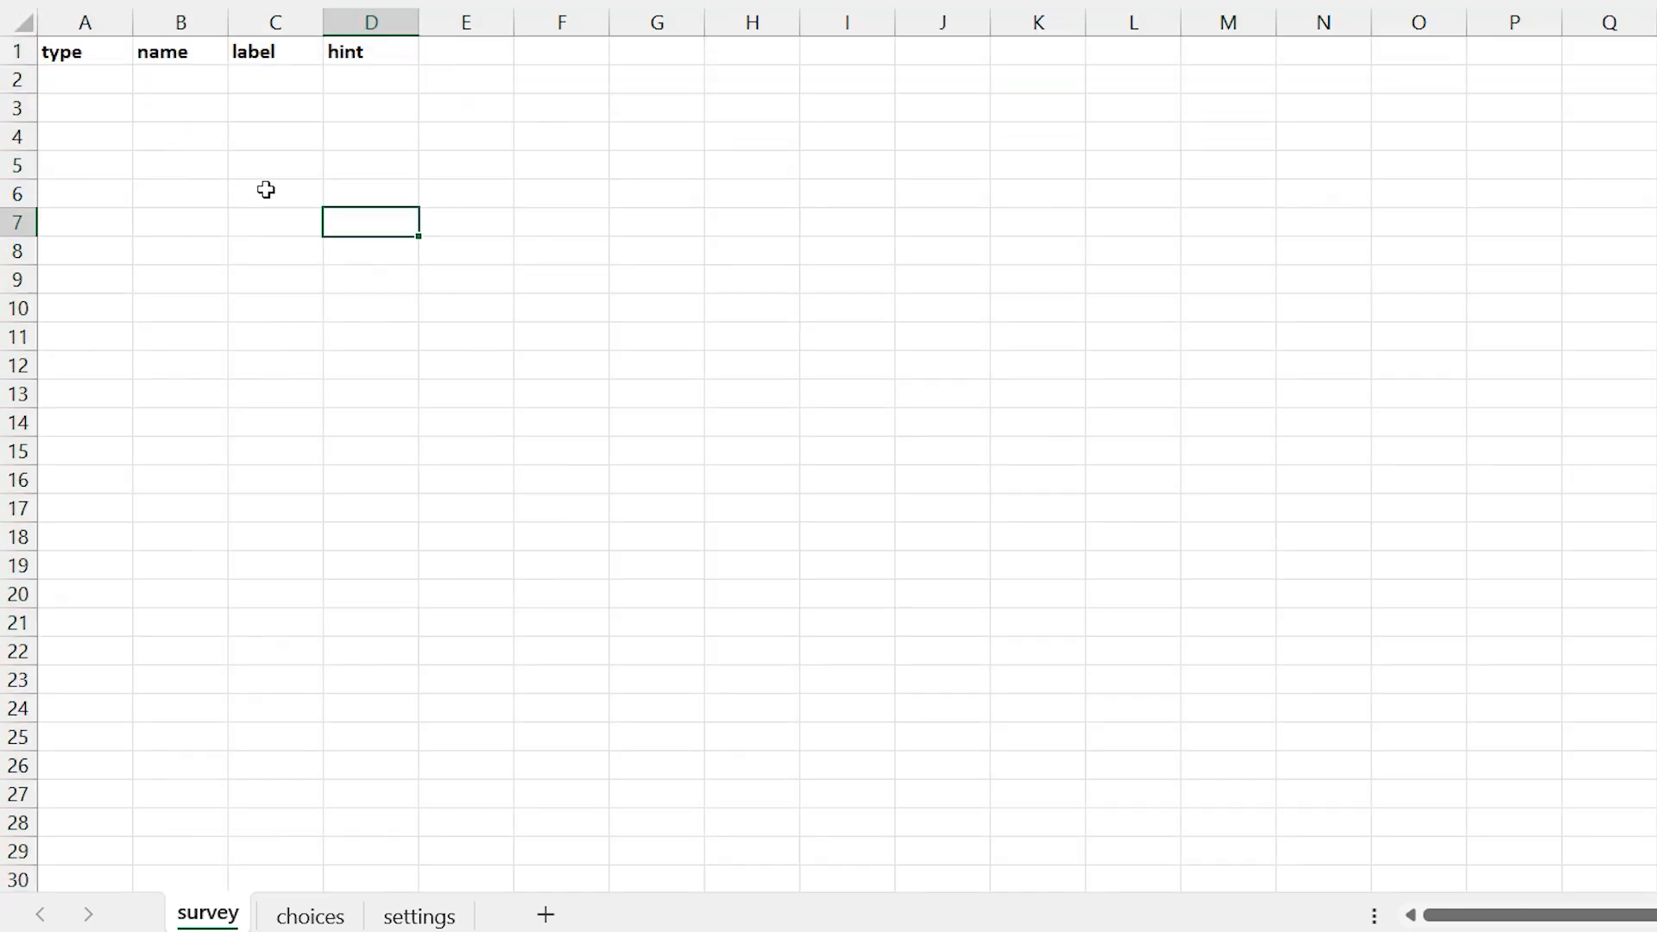
Apply all borders to the range A1:D22 on the survey sheet.
left_click_drag(92, 55, 404, 646)
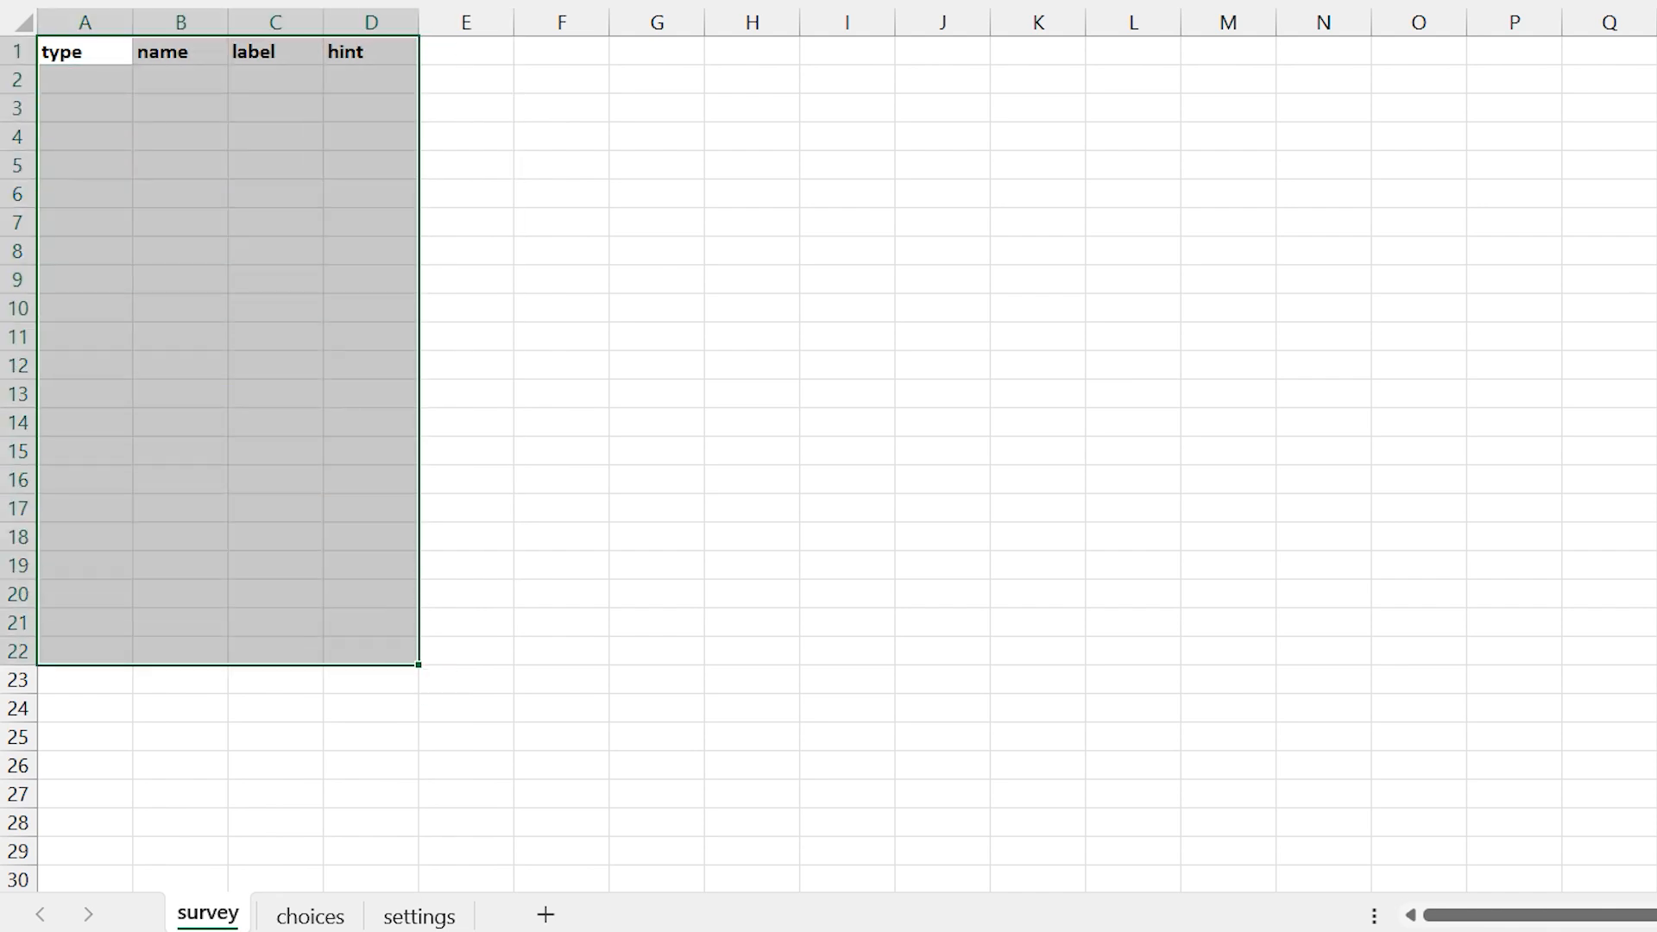
left_click(453, 0)
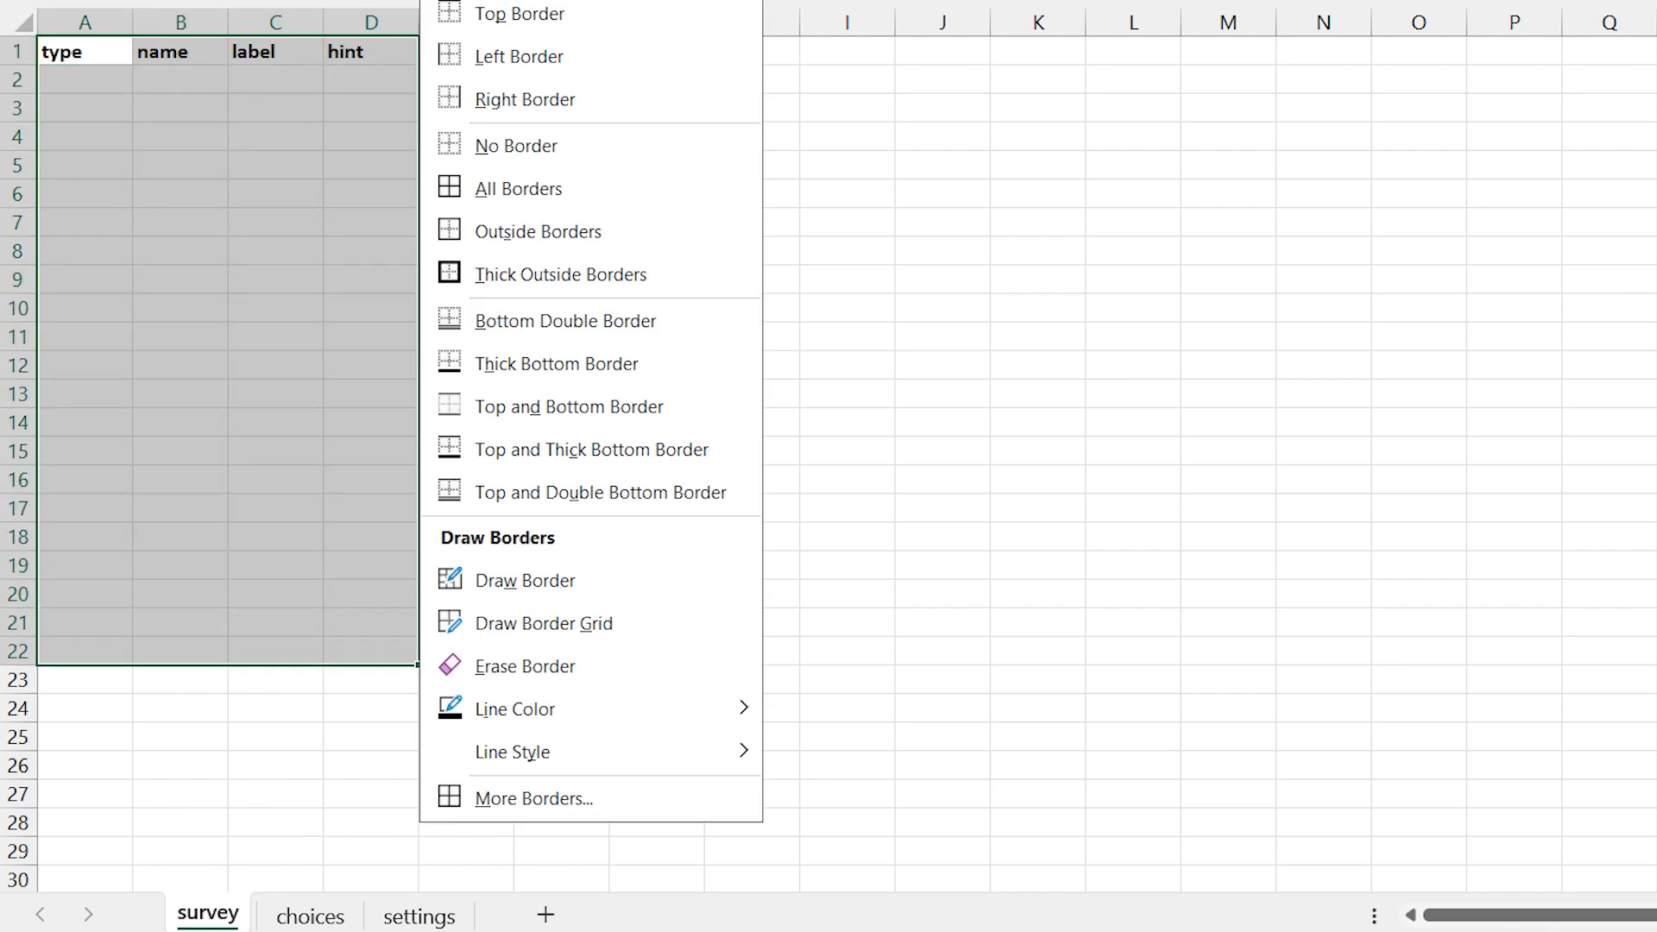
left_click(500, 191)
In row 2, enter the name intro and the label "Hello, this is a demo XLSForm for KoboToolBox", and fit the label column's width.
left_click(106, 85)
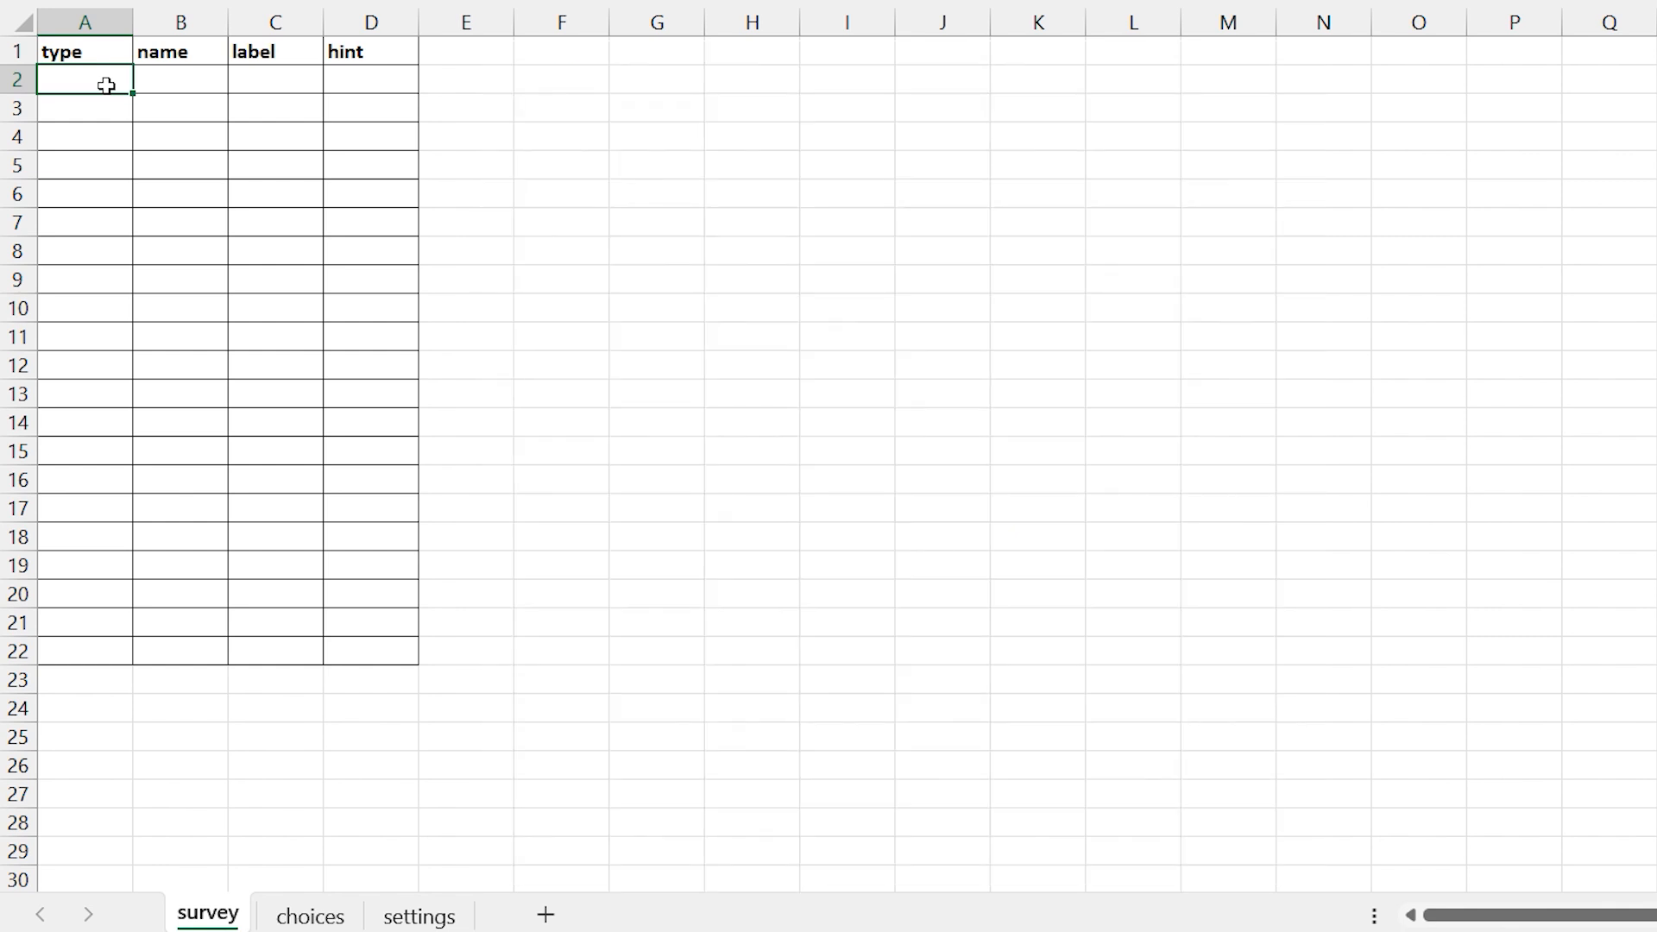
key("Tab")
type("intro")
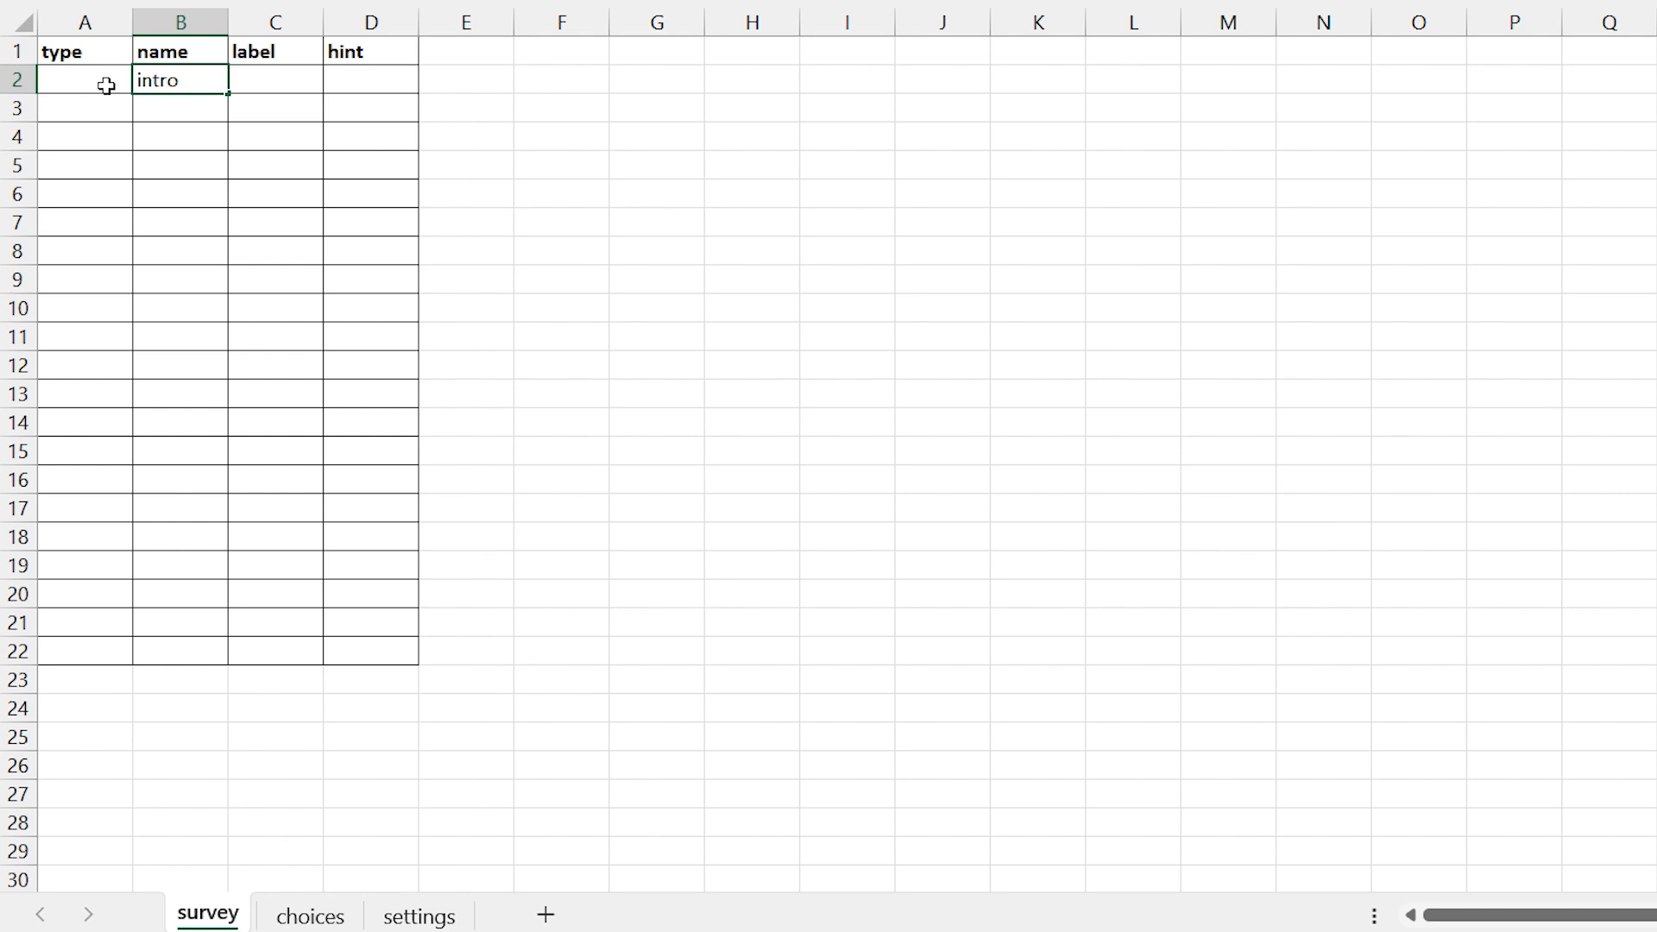
key("Tab")
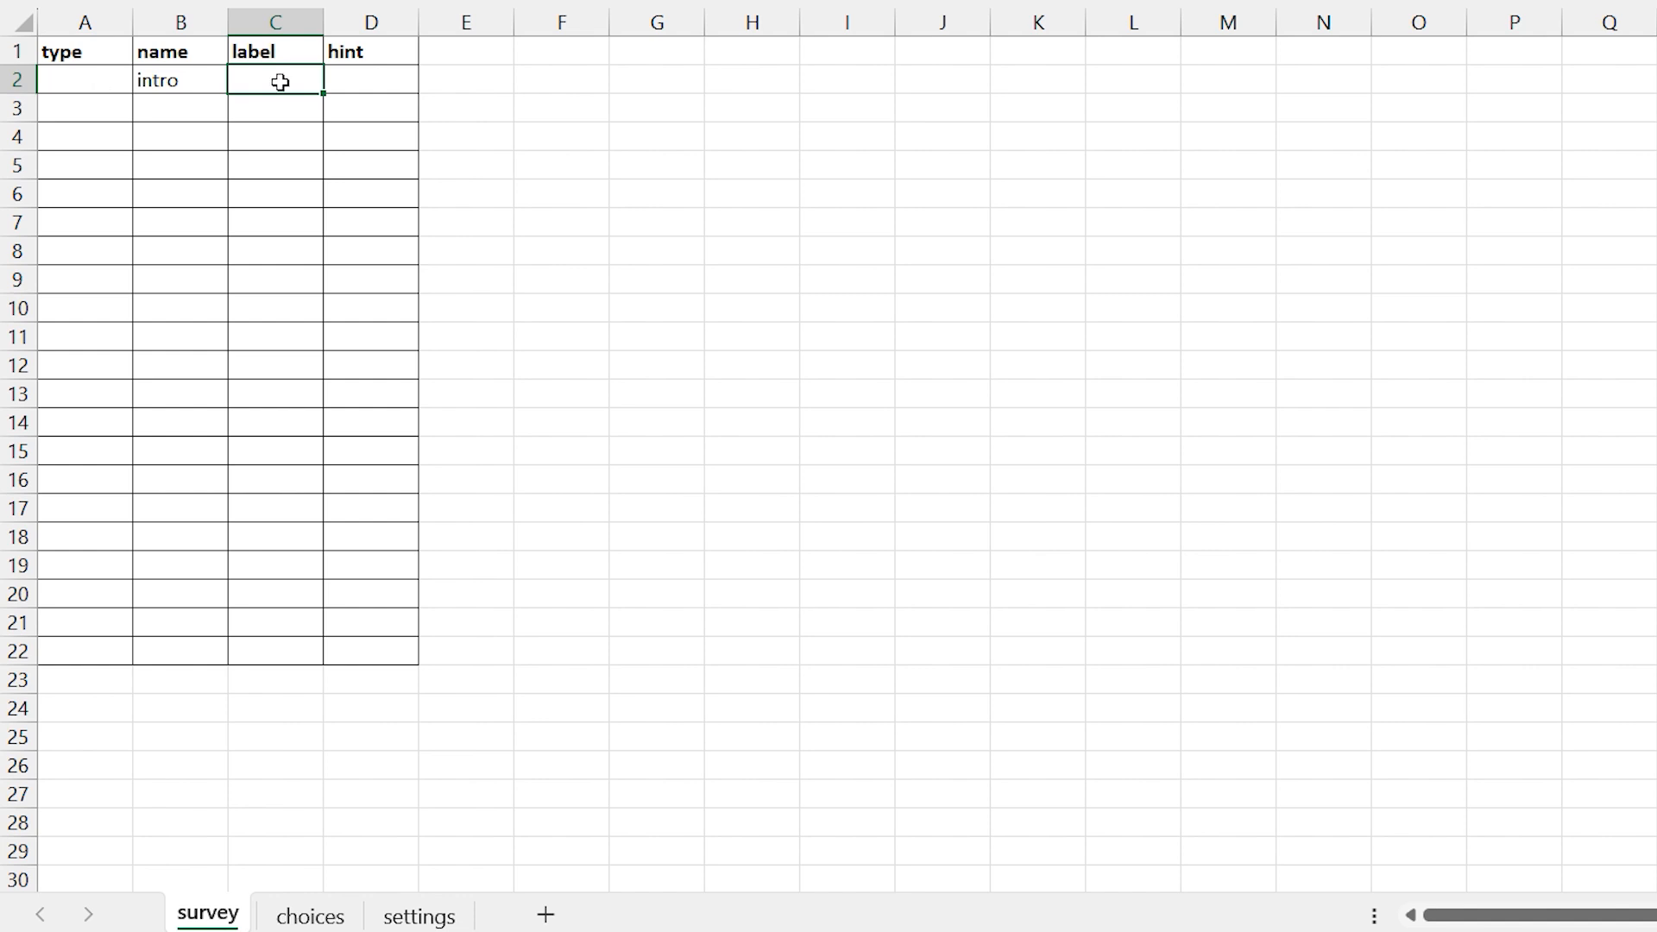
type("Hello, this is a demo")
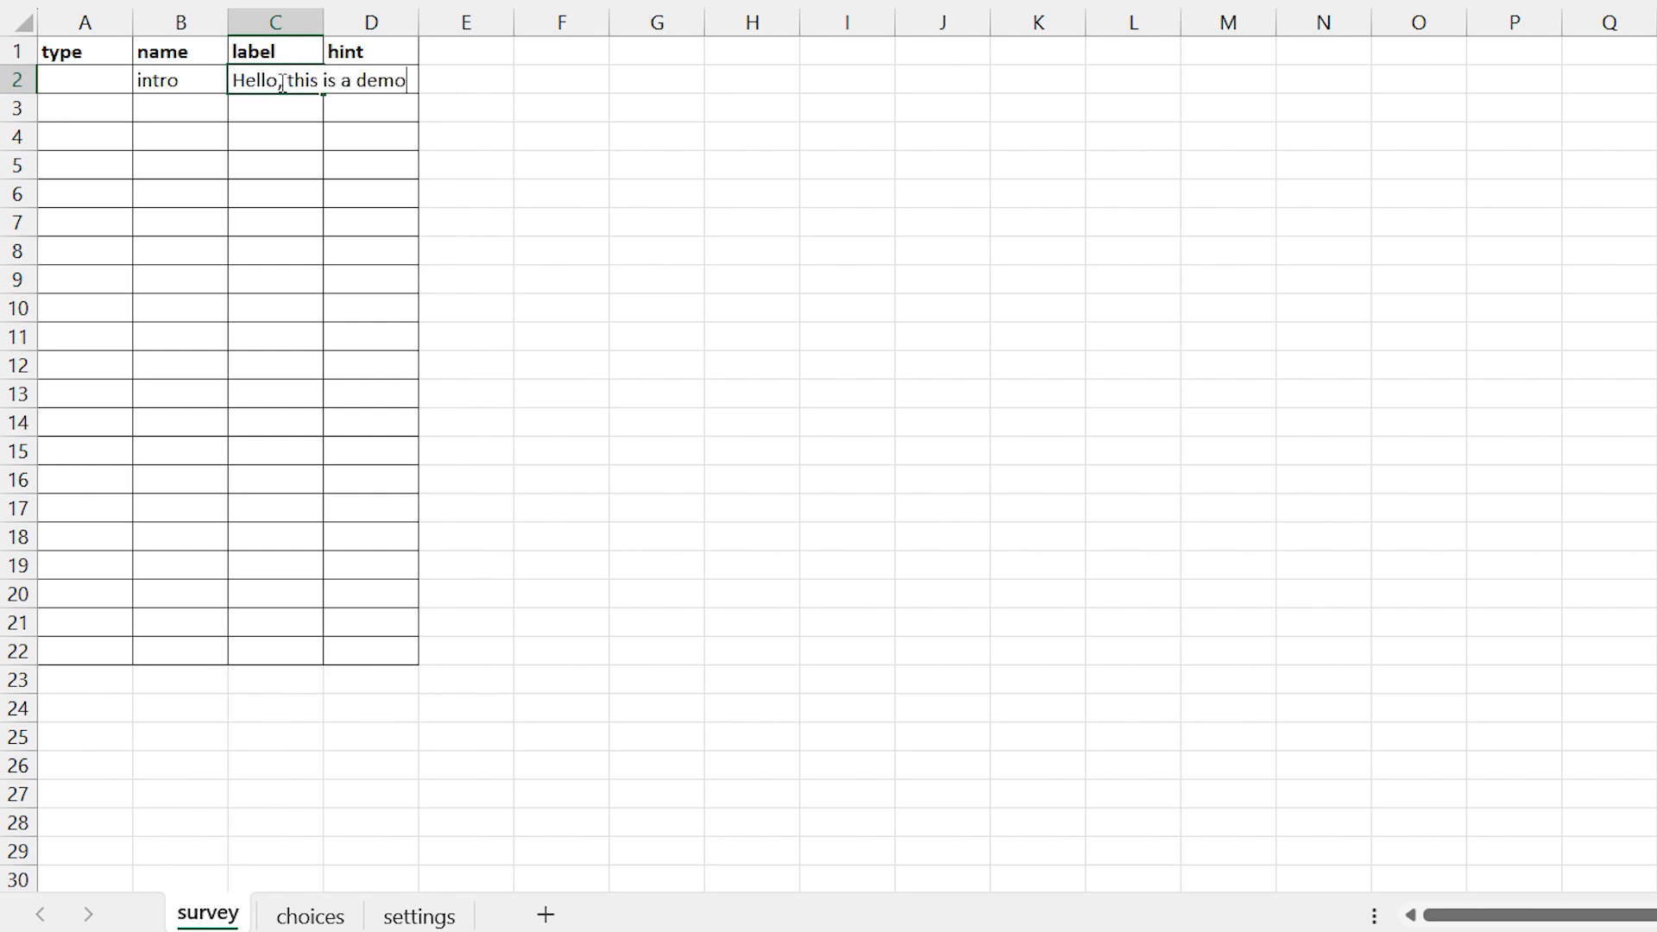
type(" XLSForm for  KoboToolBox")
key("Return")
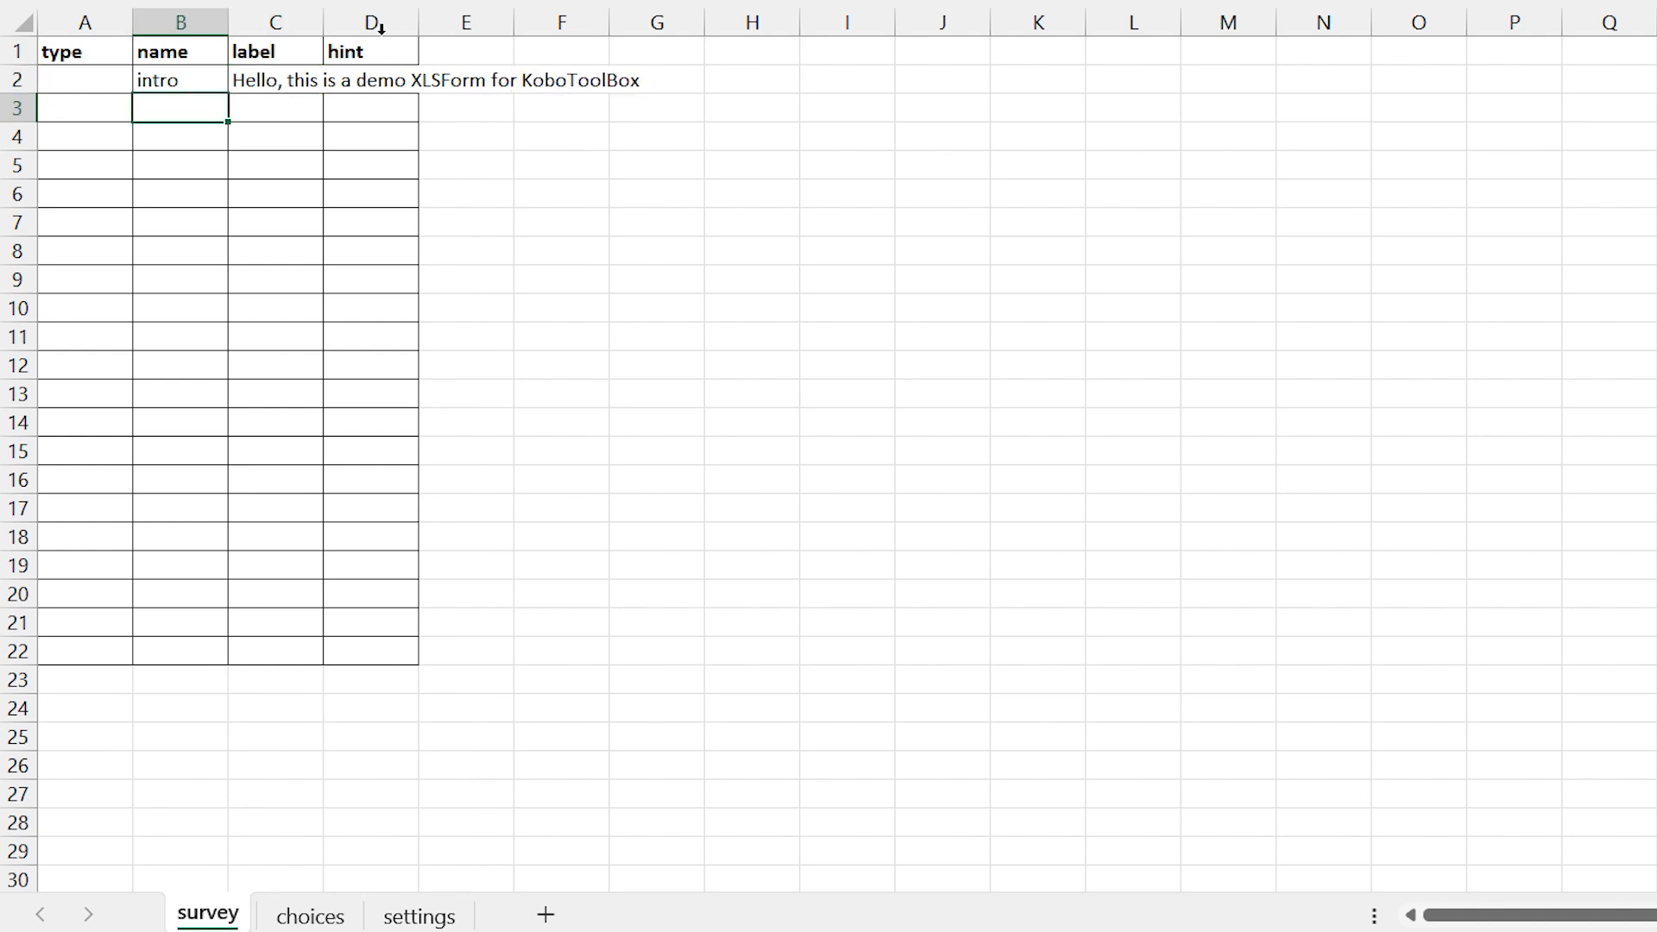
double_click(325, 22)
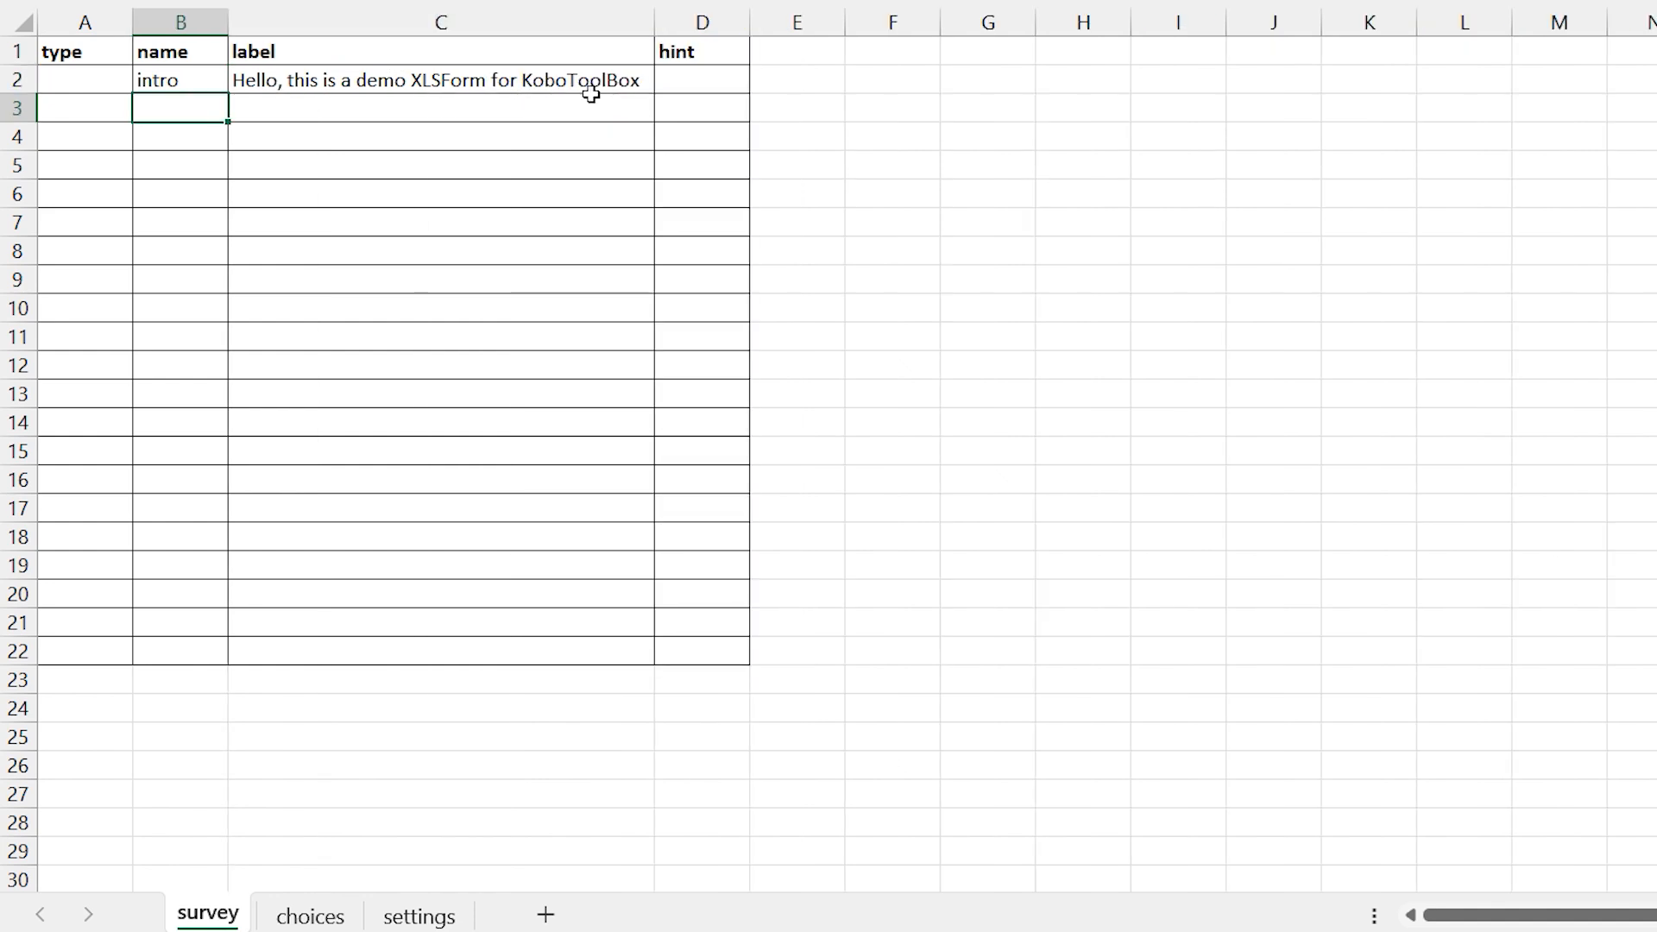
Enter "This is a hint for the intro" as the intro row's hint and fit the hint column to it.
left_click(692, 81)
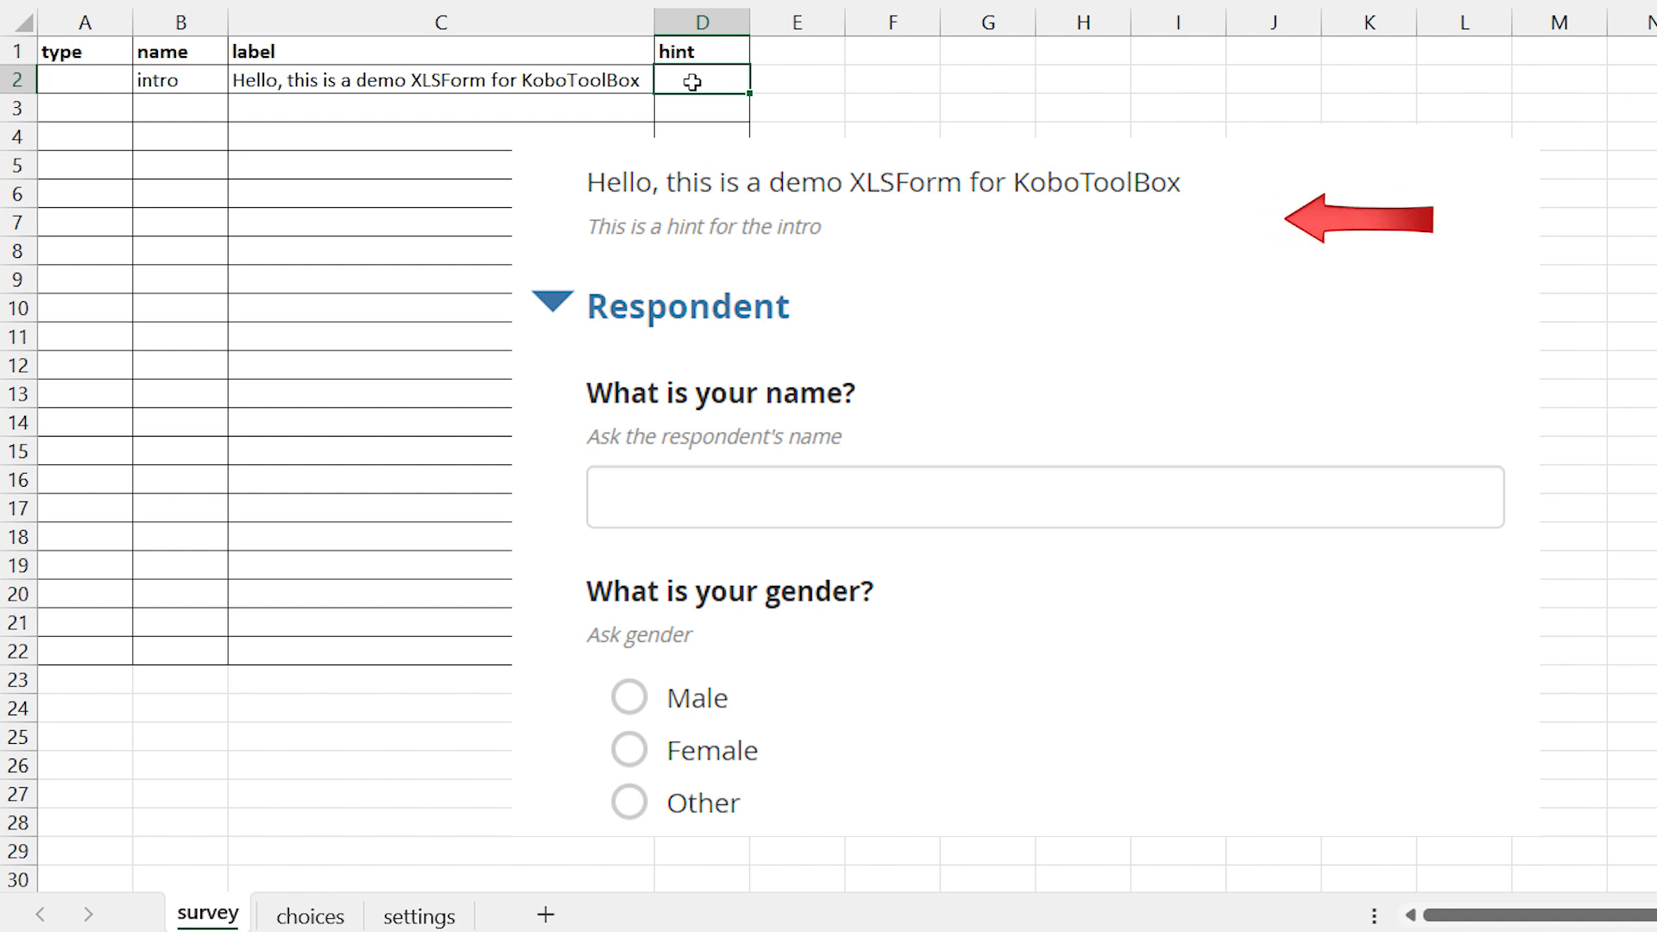
type("T")
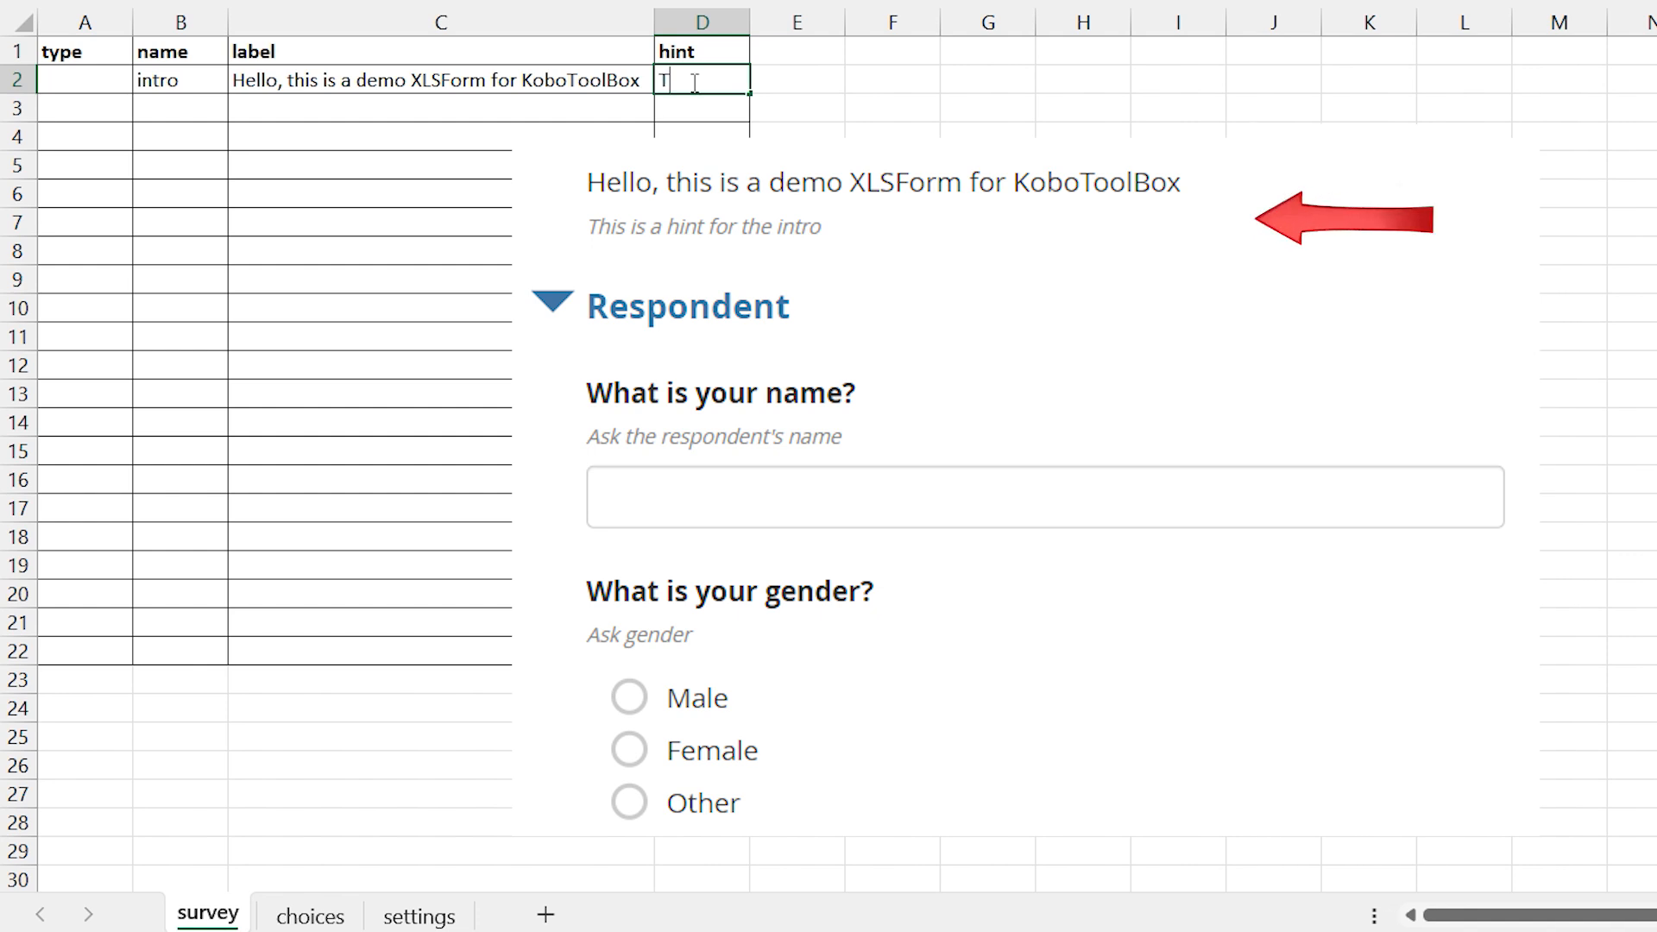
type("his is a h")
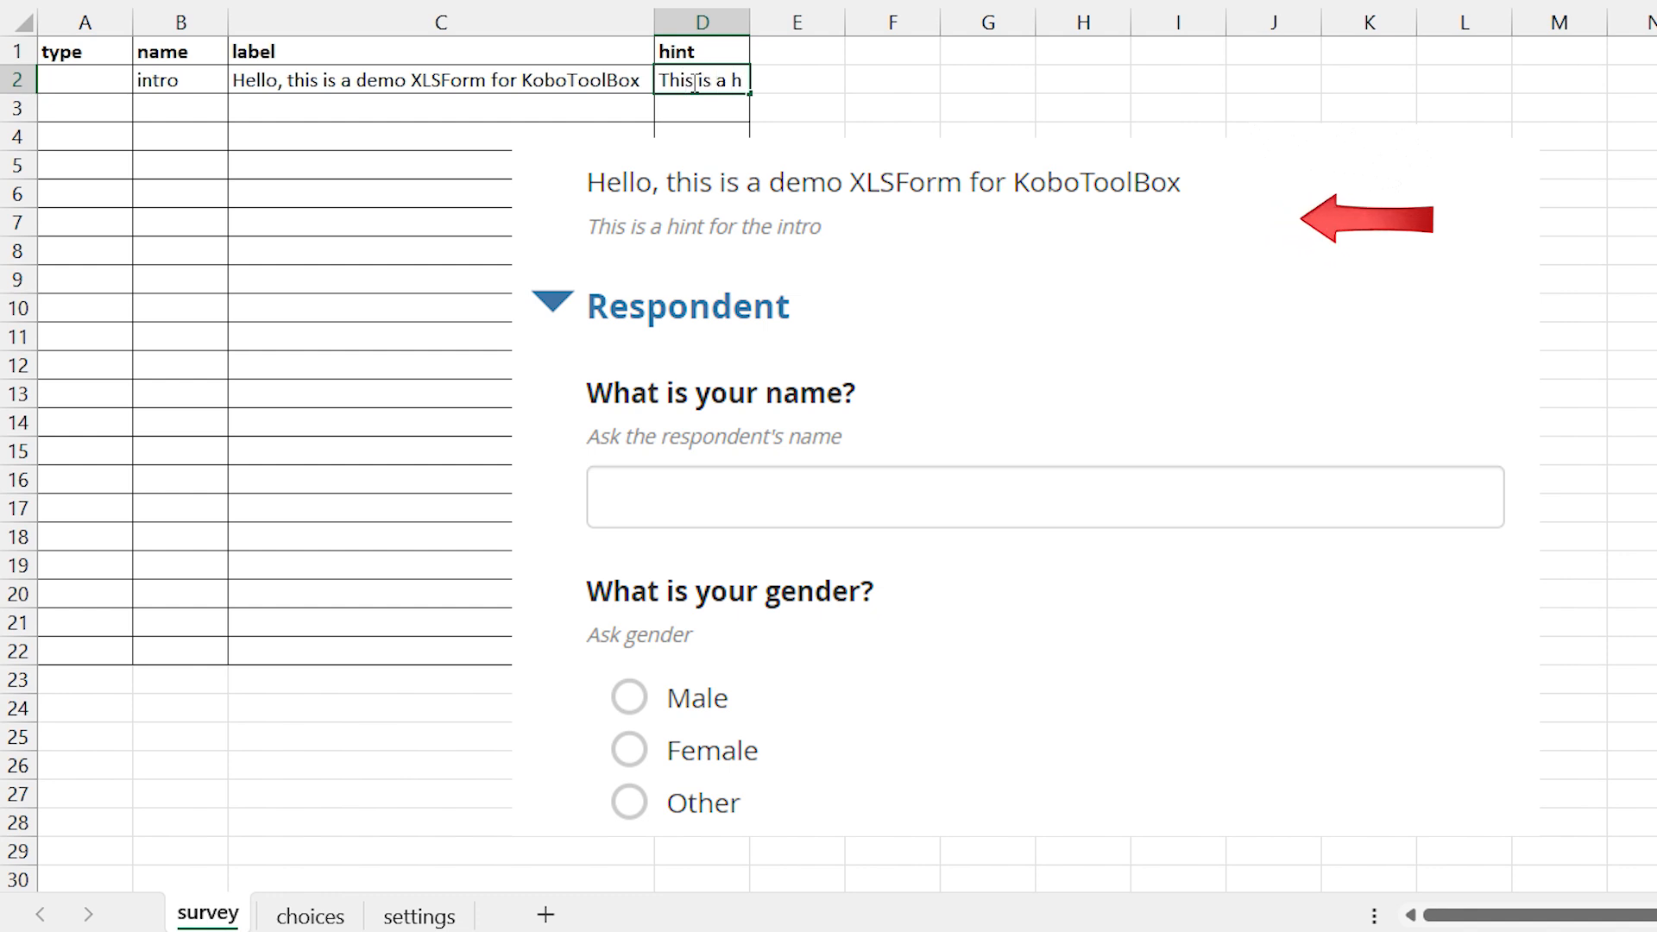
type("int for the intro")
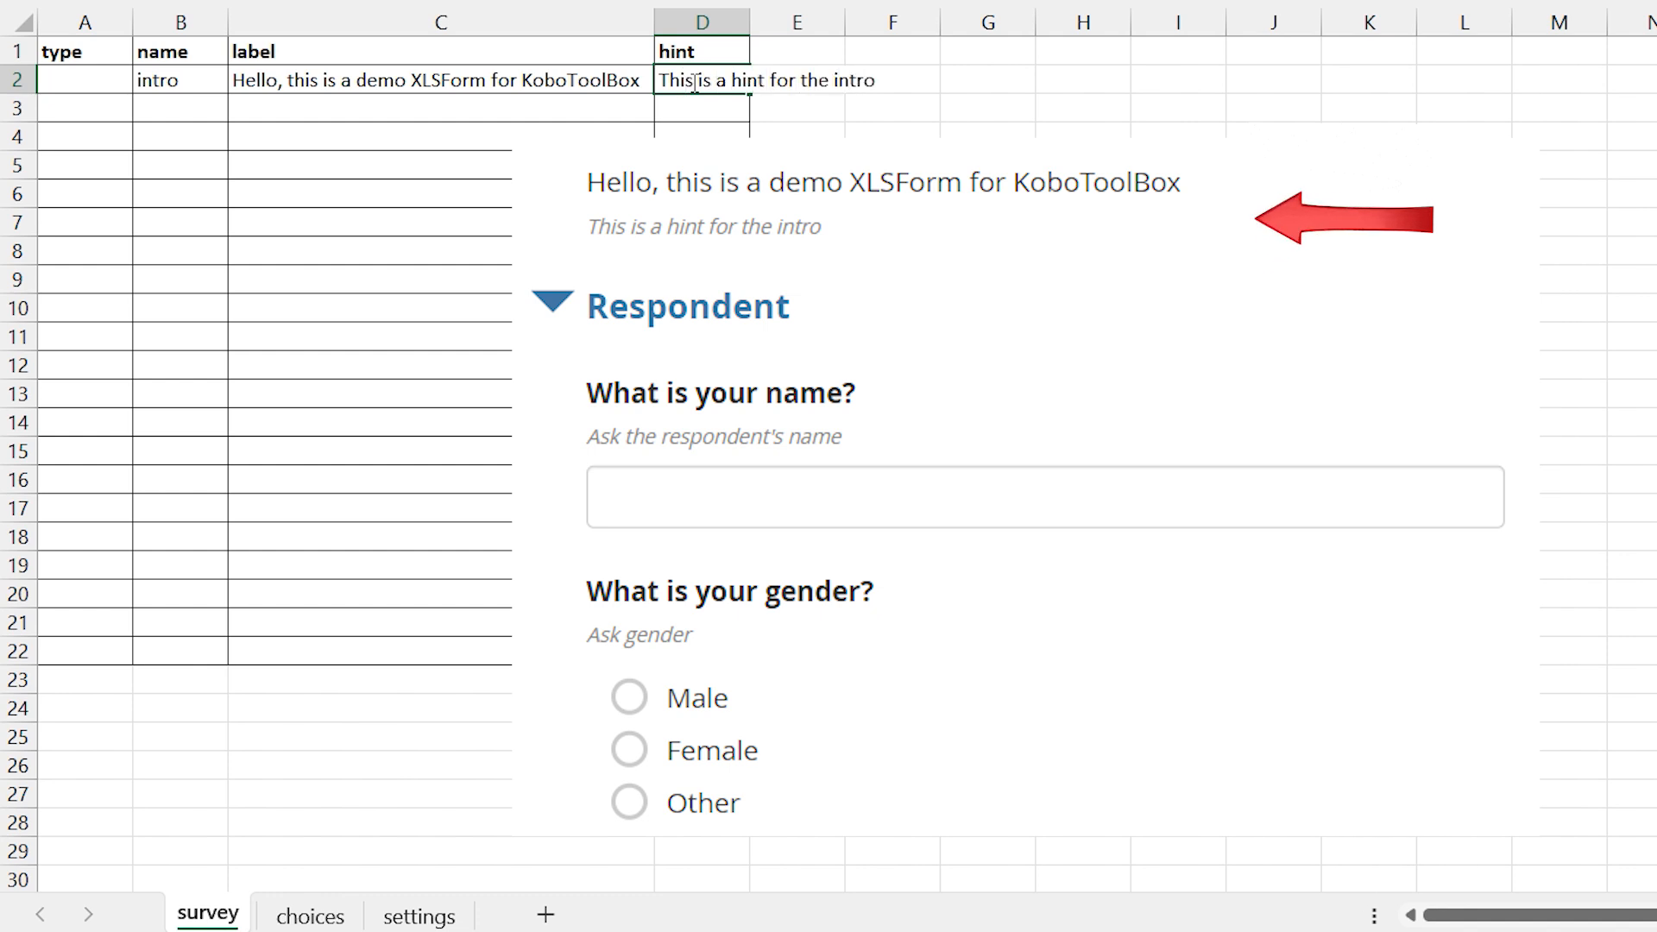
key("Return")
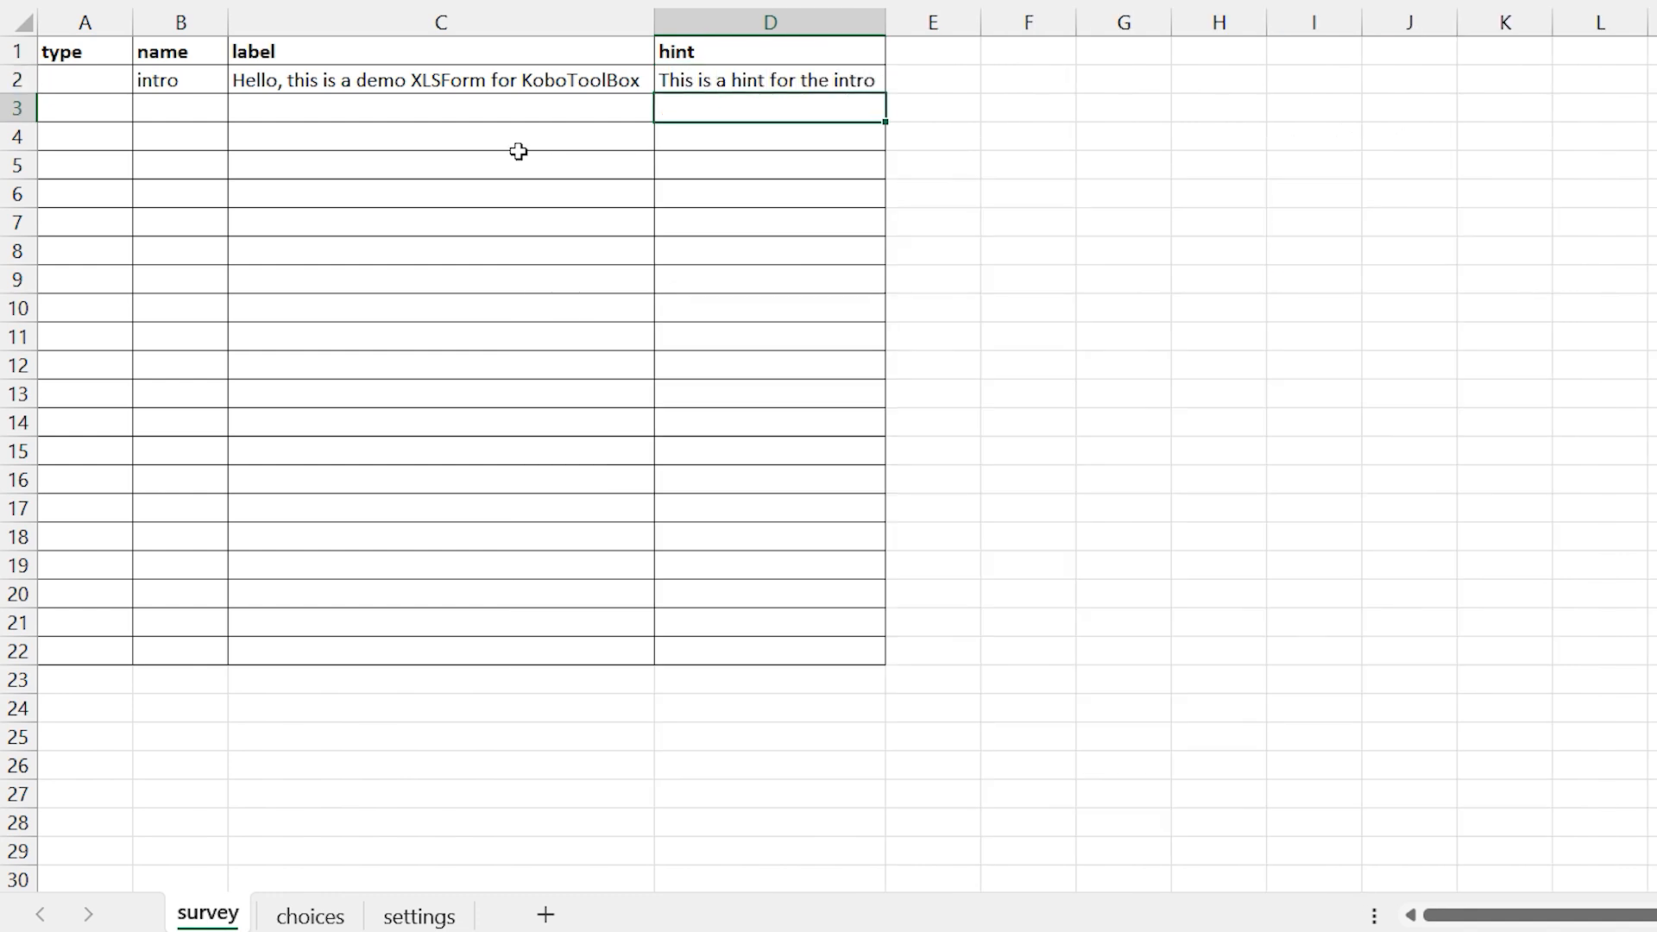
Set the intro row's type to note.
left_click(111, 77)
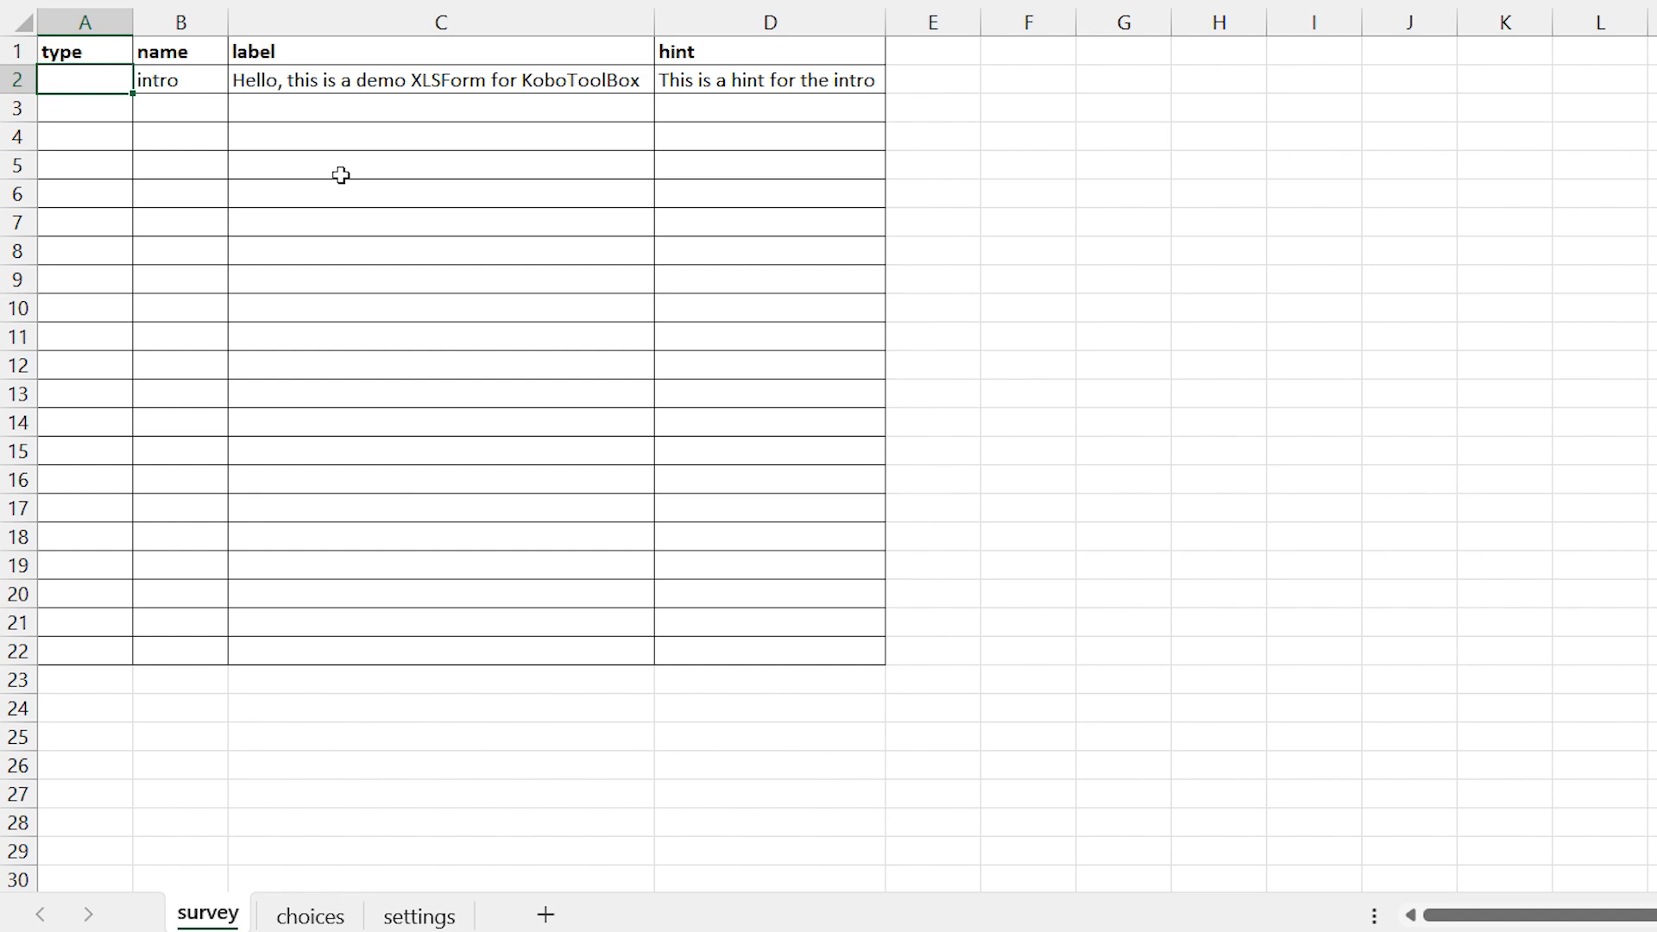
type("note")
key("Return")
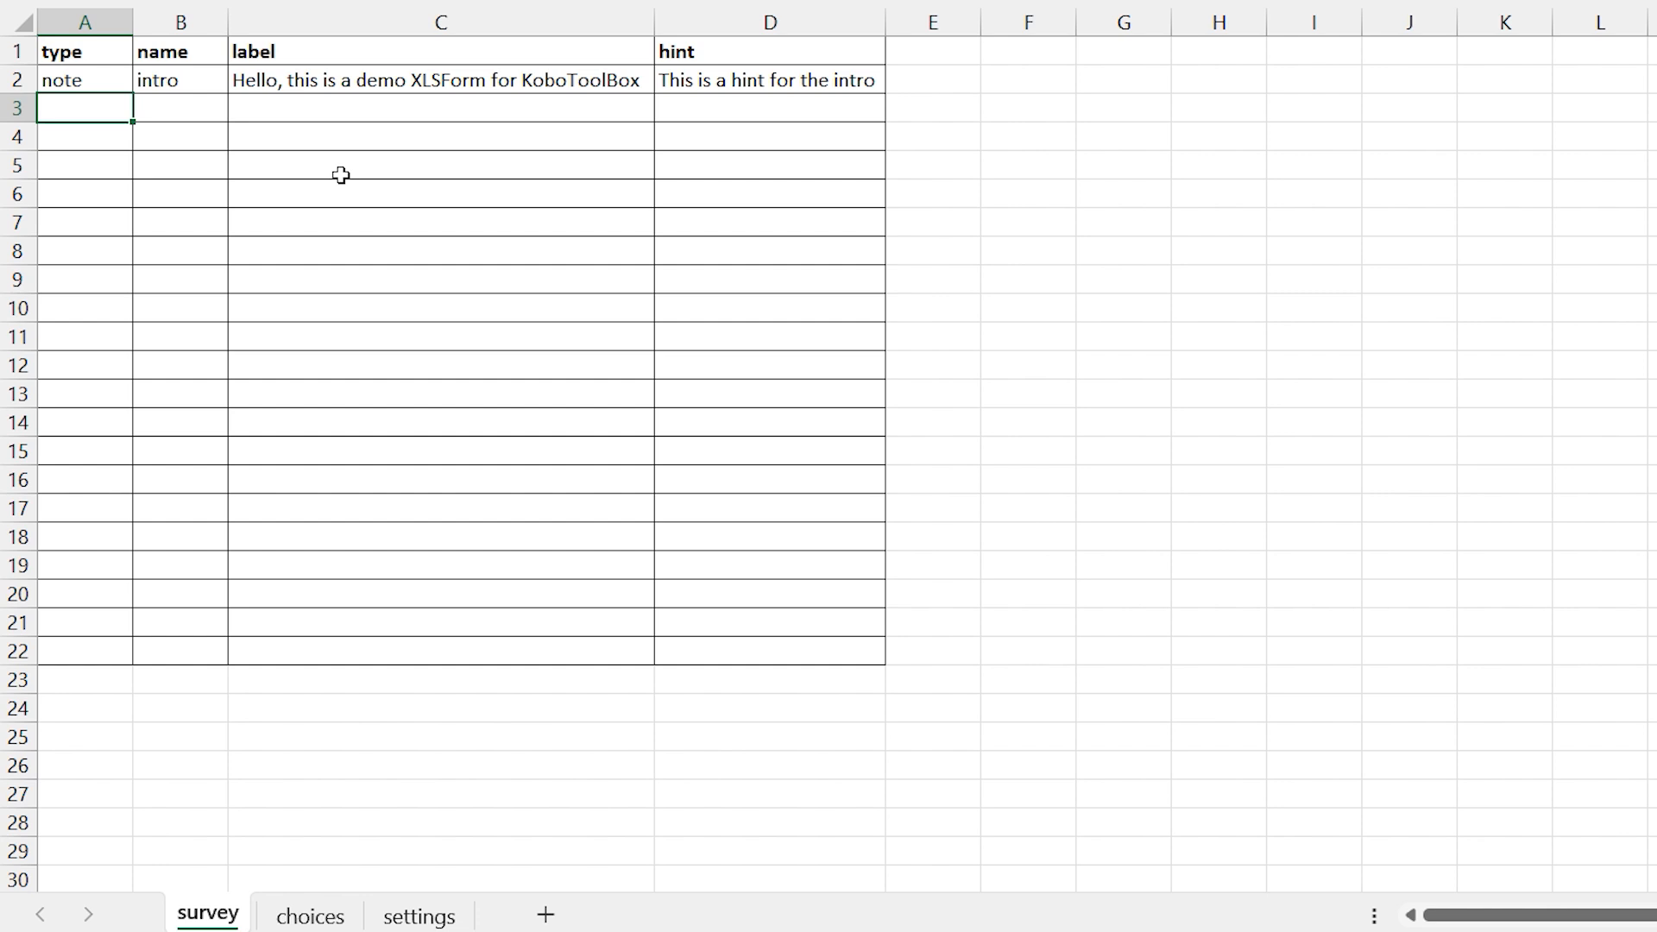
left_click(345, 84)
Enter begin group as the type in row 4, leaving row 3 blank, and fit the type column to it.
left_click(95, 164)
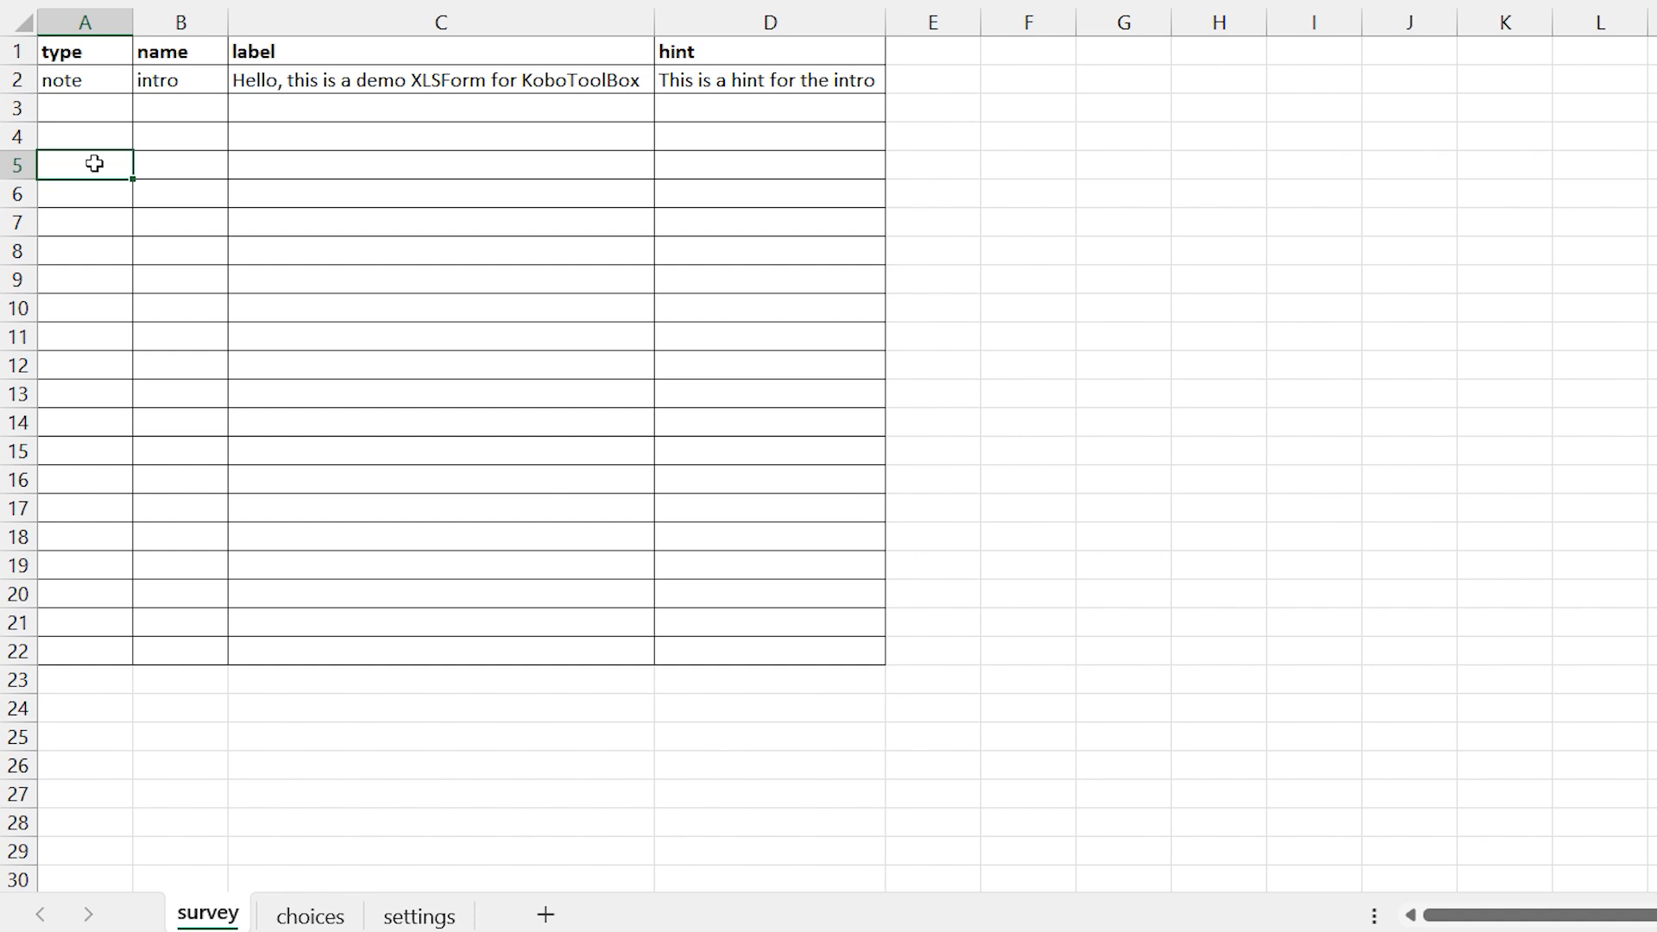
key("Up")
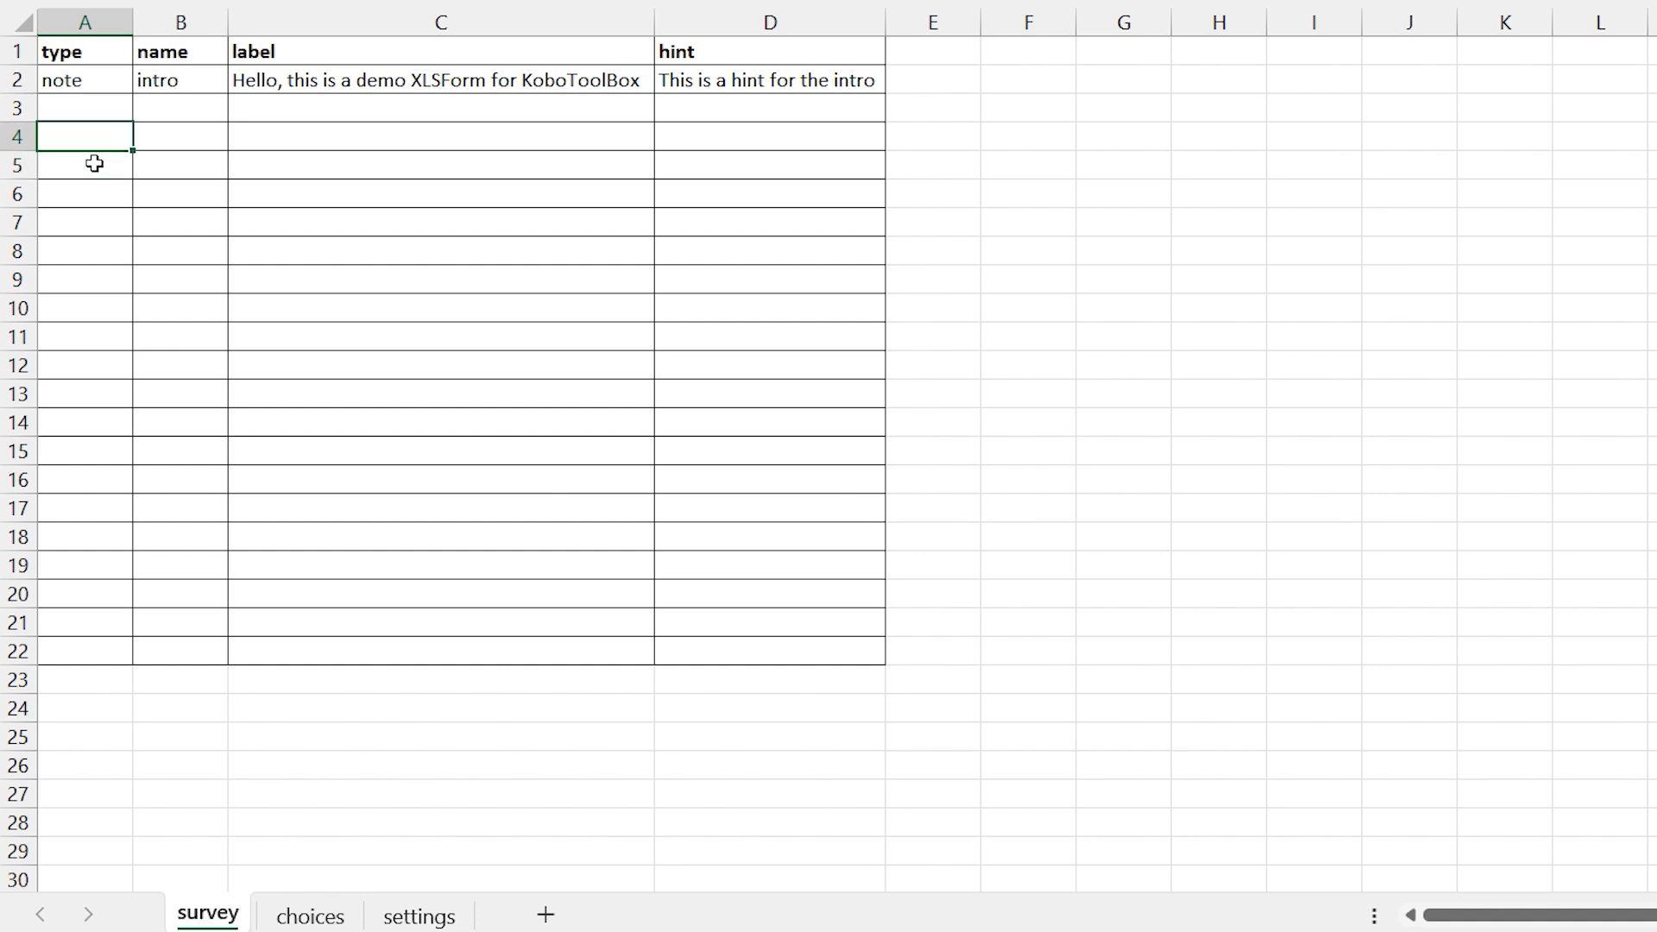
type("begin group")
key("Tab")
double_click(132, 23)
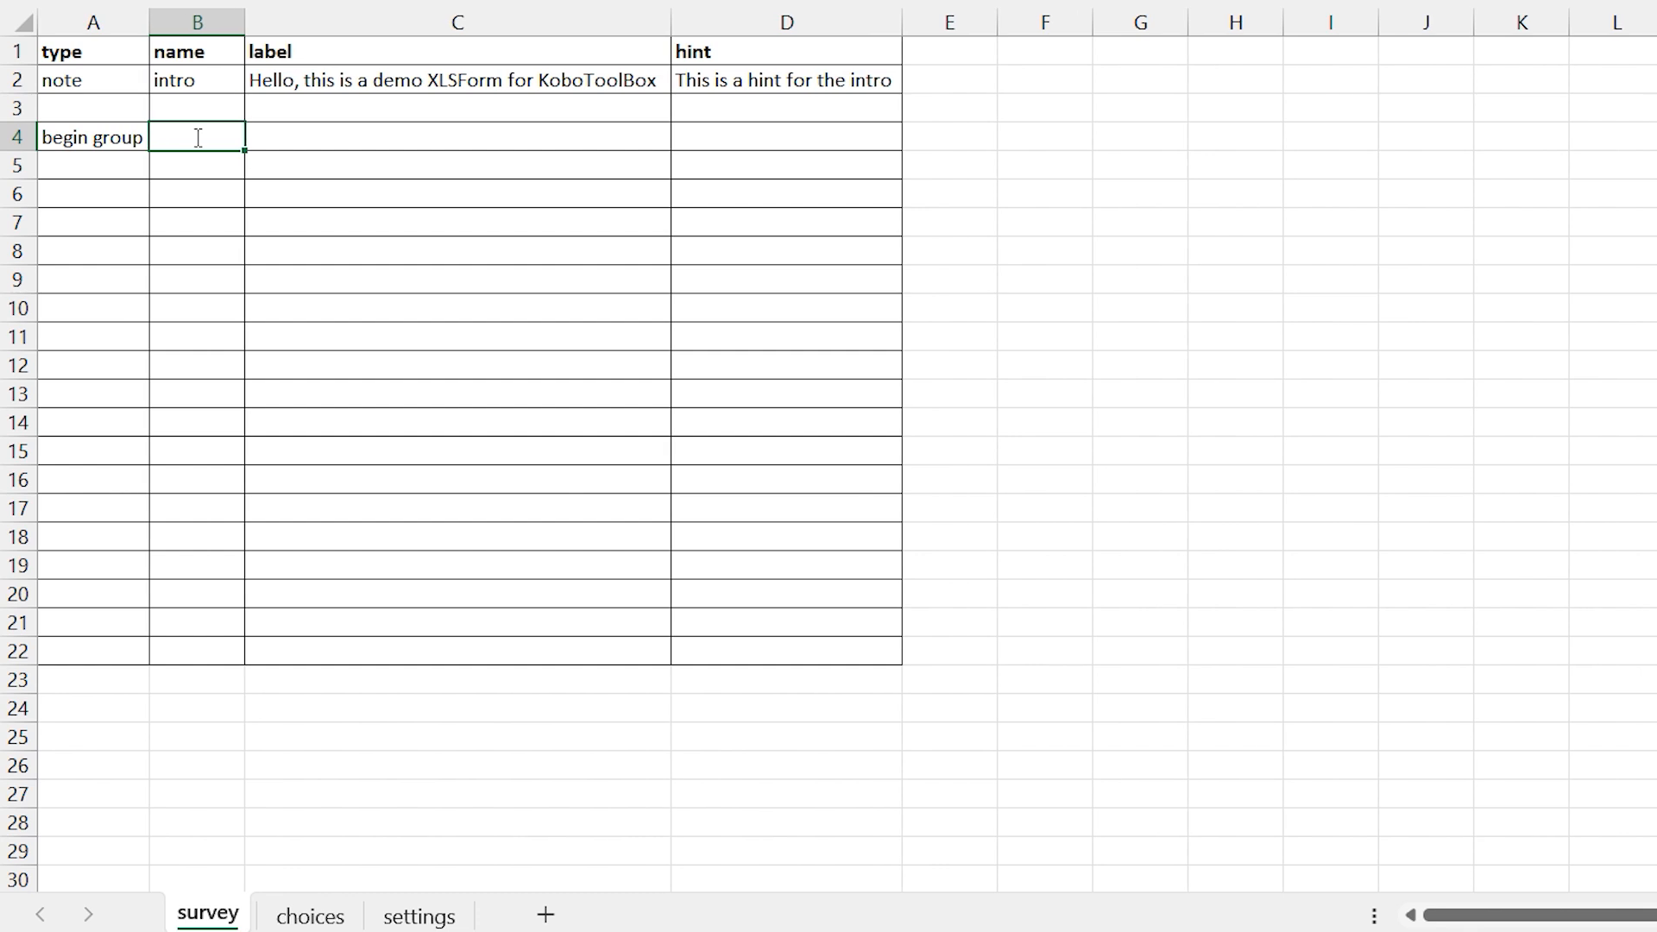
Give the group in row 4 the name respondent and the label Respondent, and fit the name column to its content.
type("respodent")
key("Tab")
type("Resp")
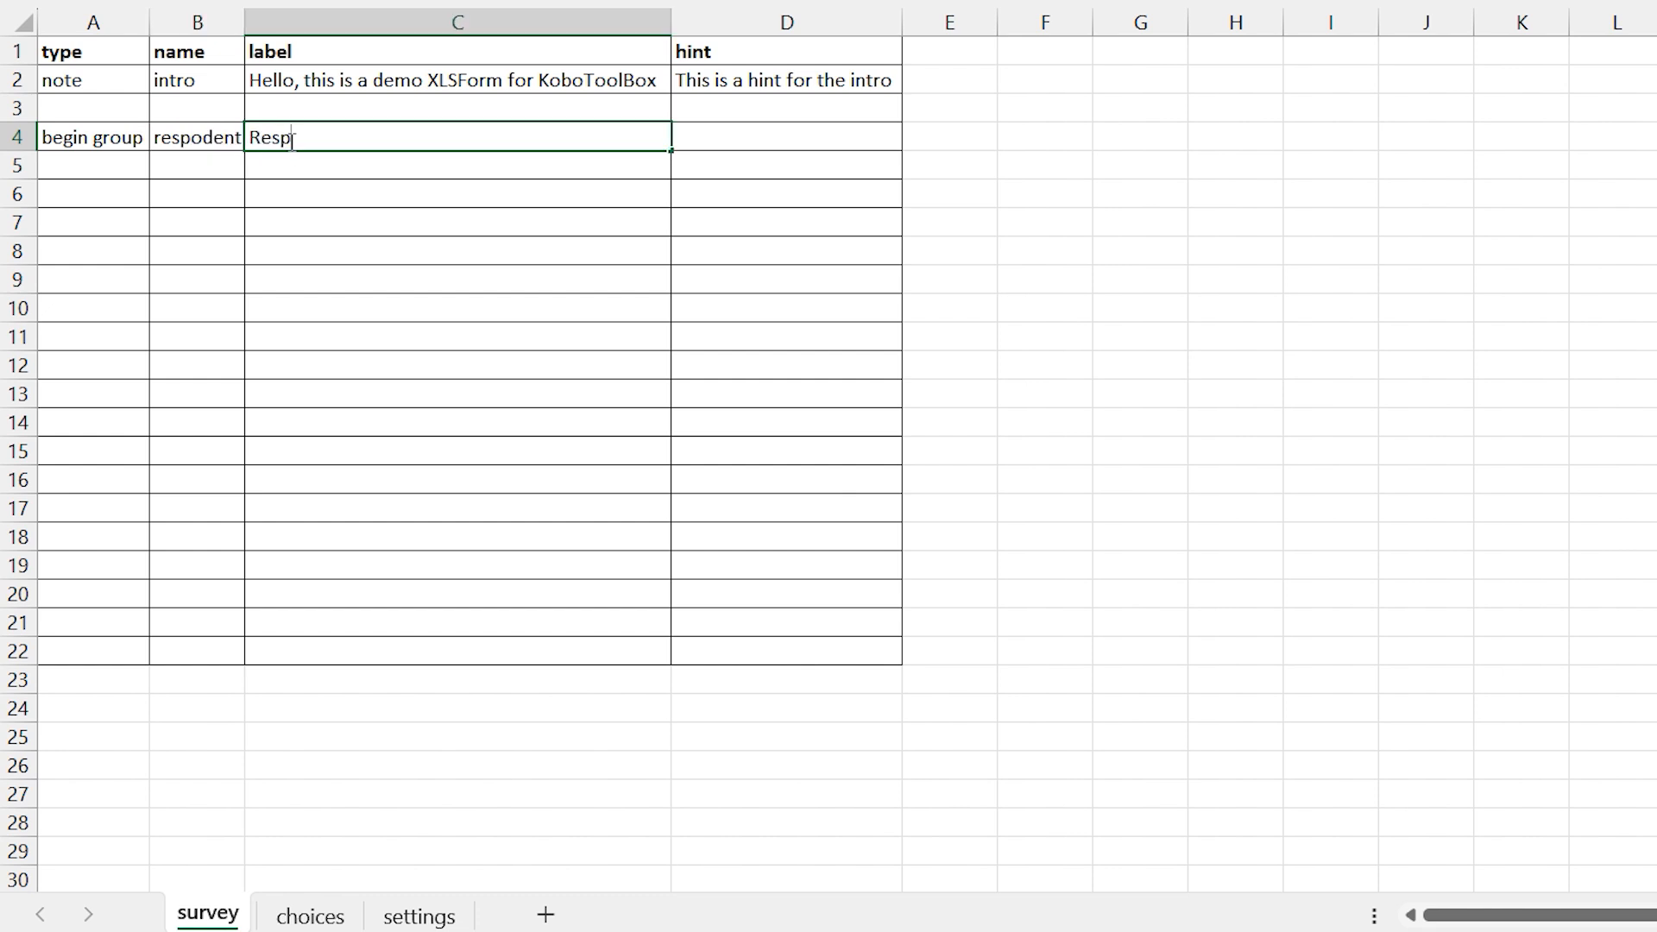
type("ondent")
key("Return")
double_click(243, 23)
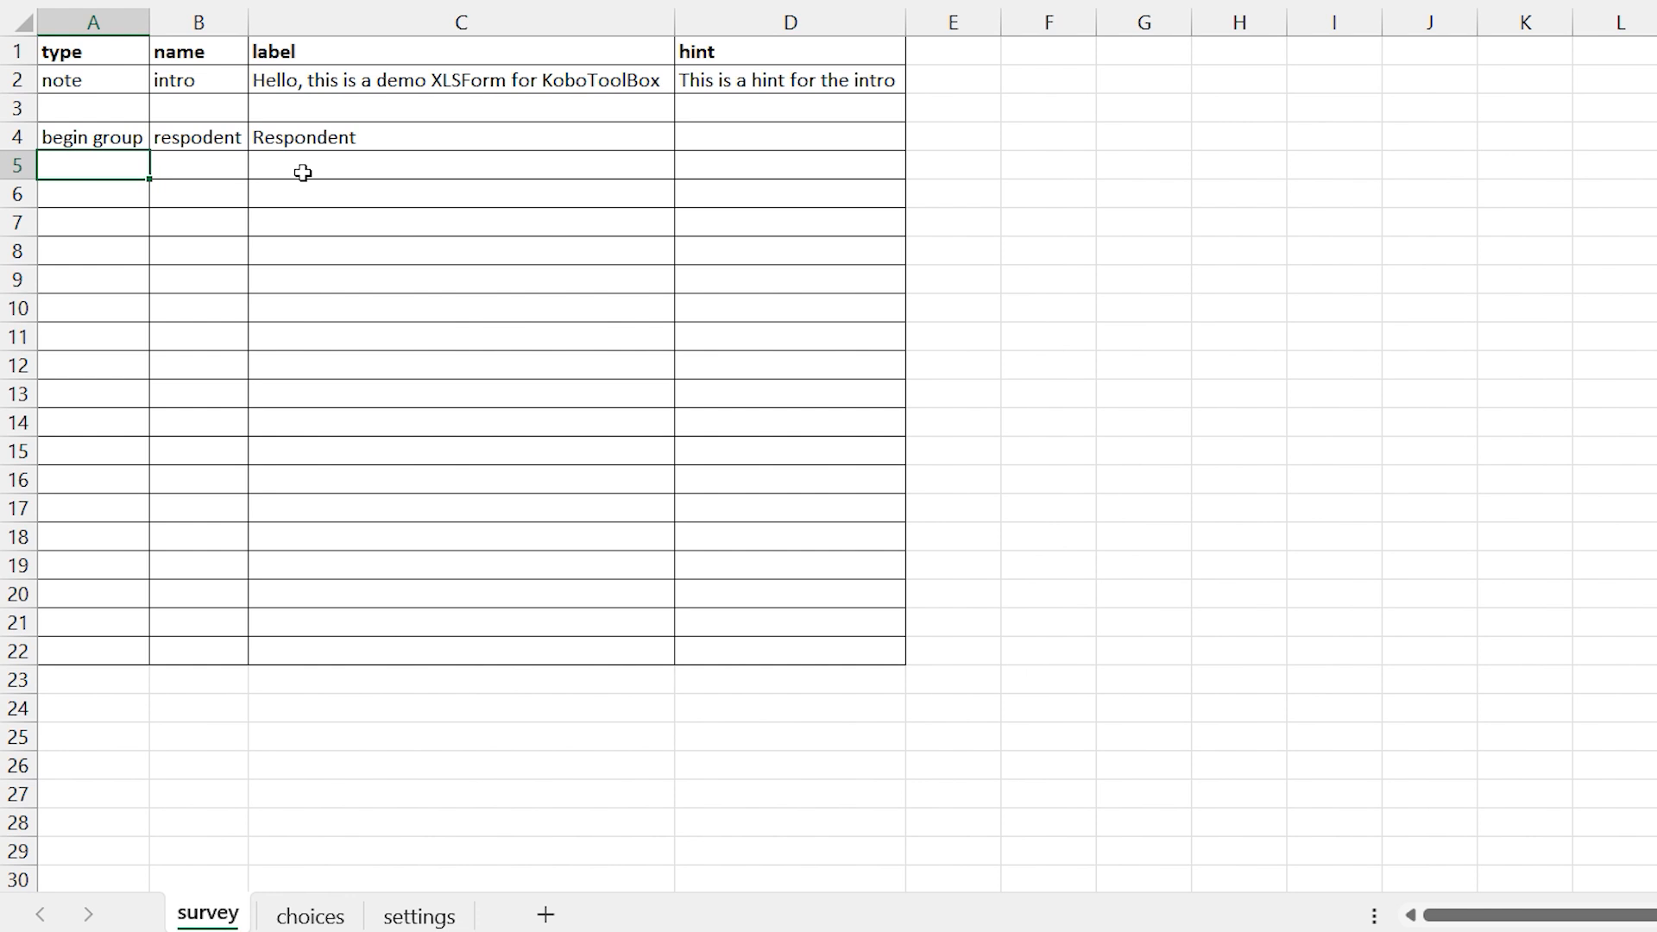
left_click(197, 134)
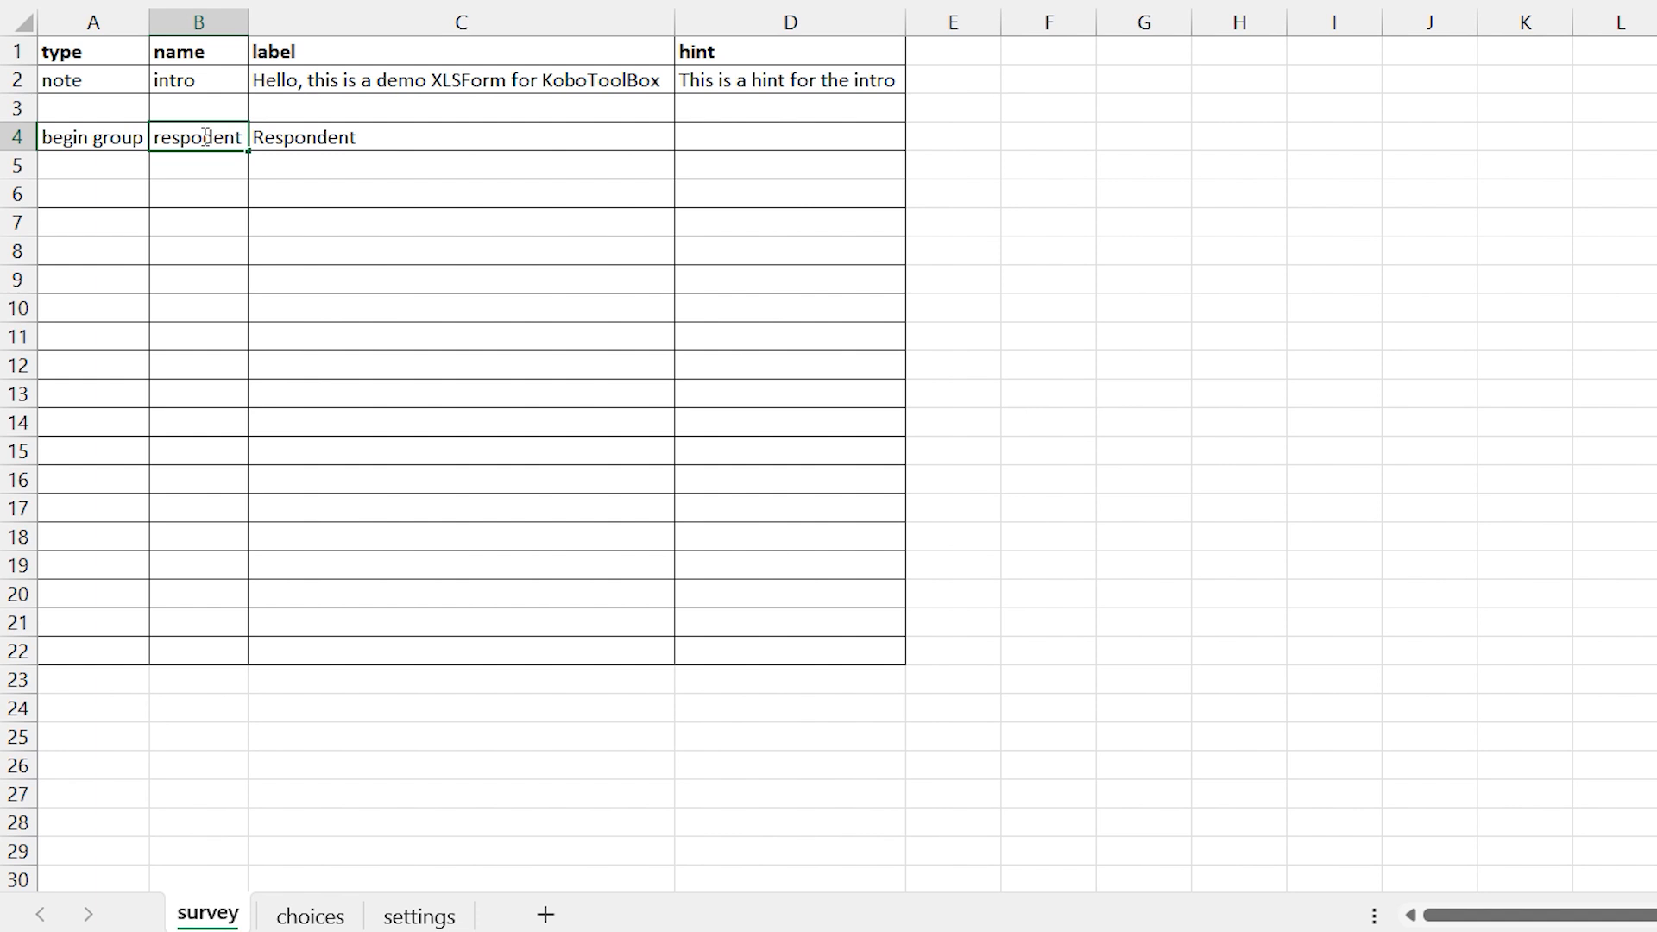
key("Return")
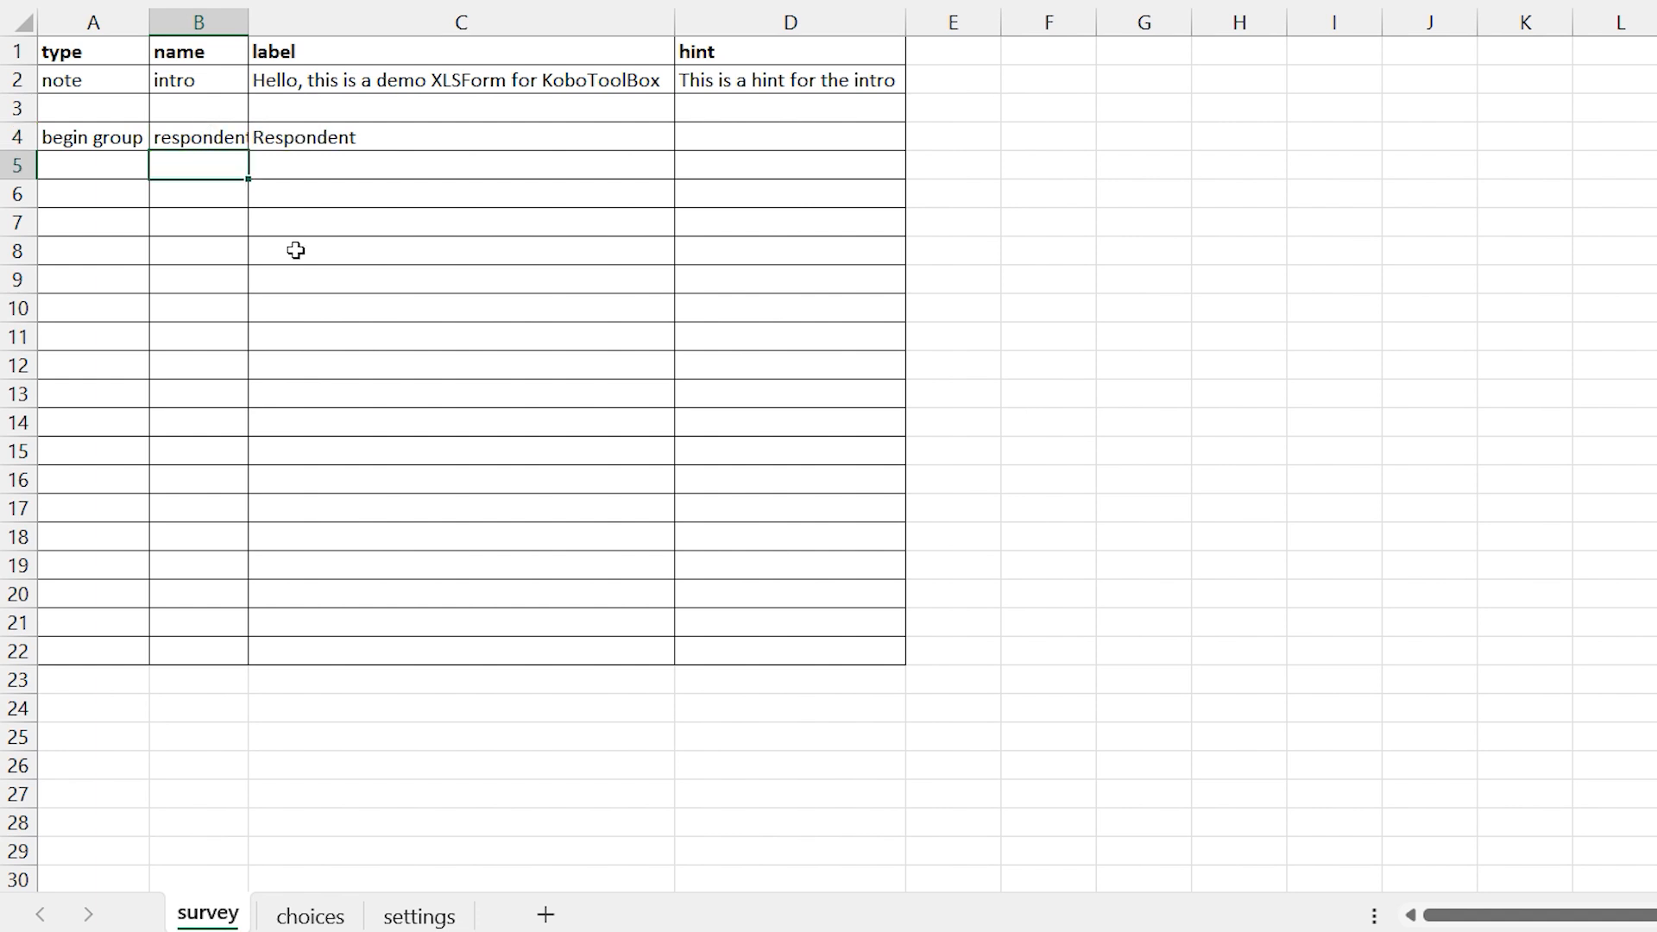
double_click(249, 23)
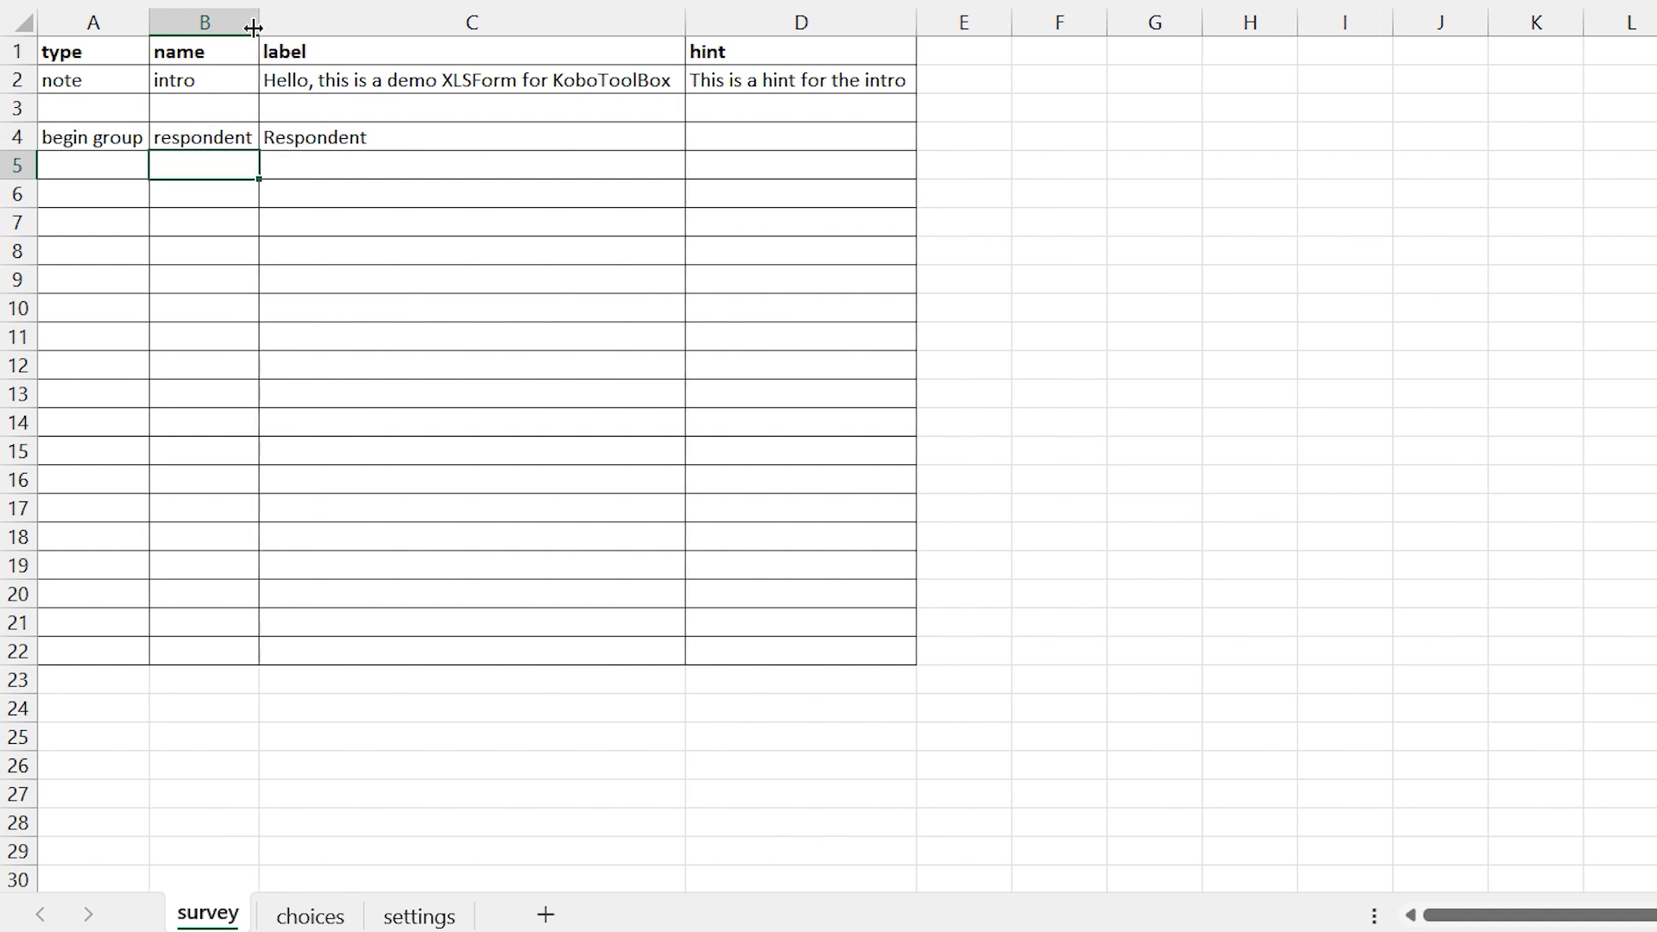
Enter text as the type in row 5, directly below the begin group row.
left_click(120, 165)
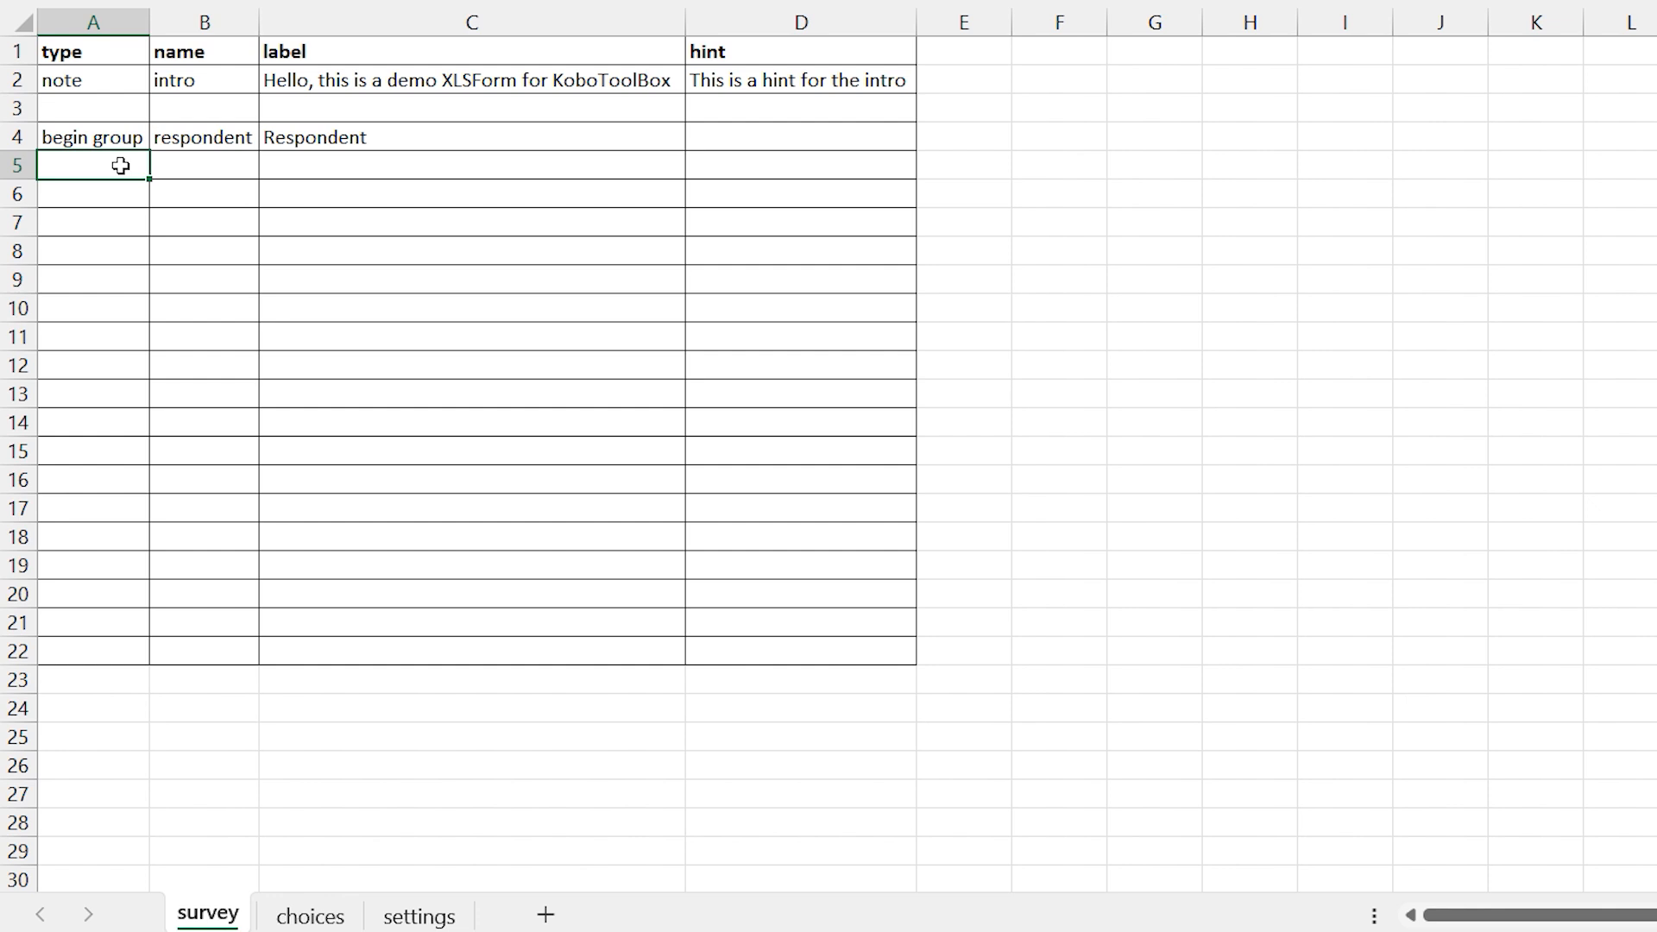
type("text")
key("Tab")
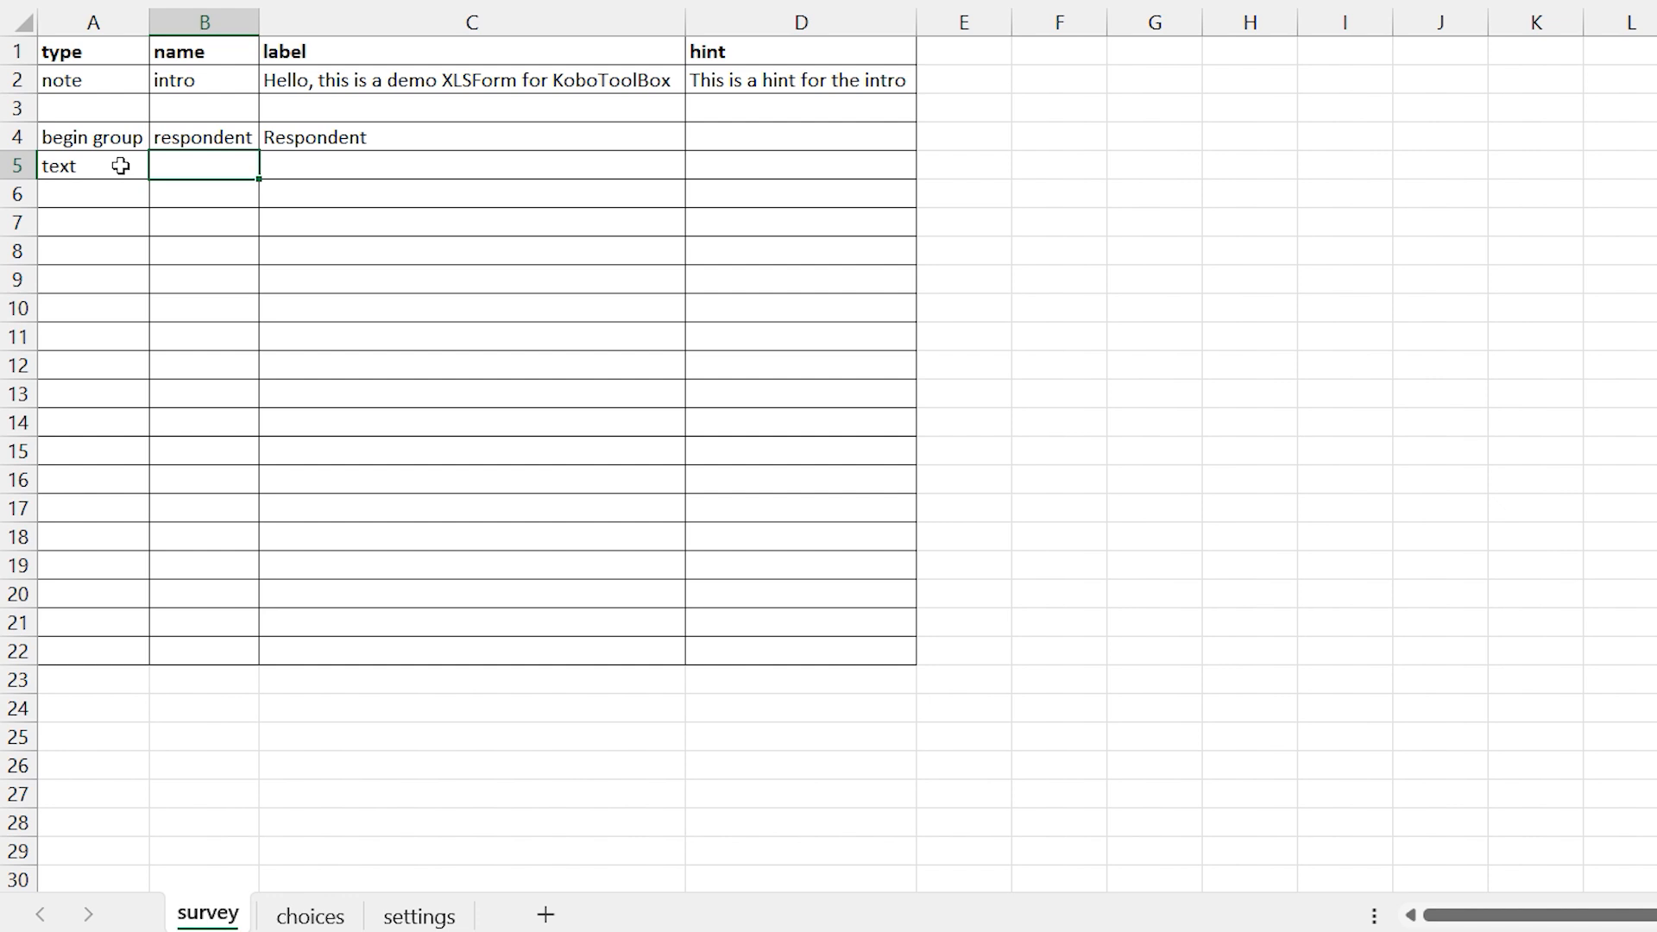
left_click(120, 166)
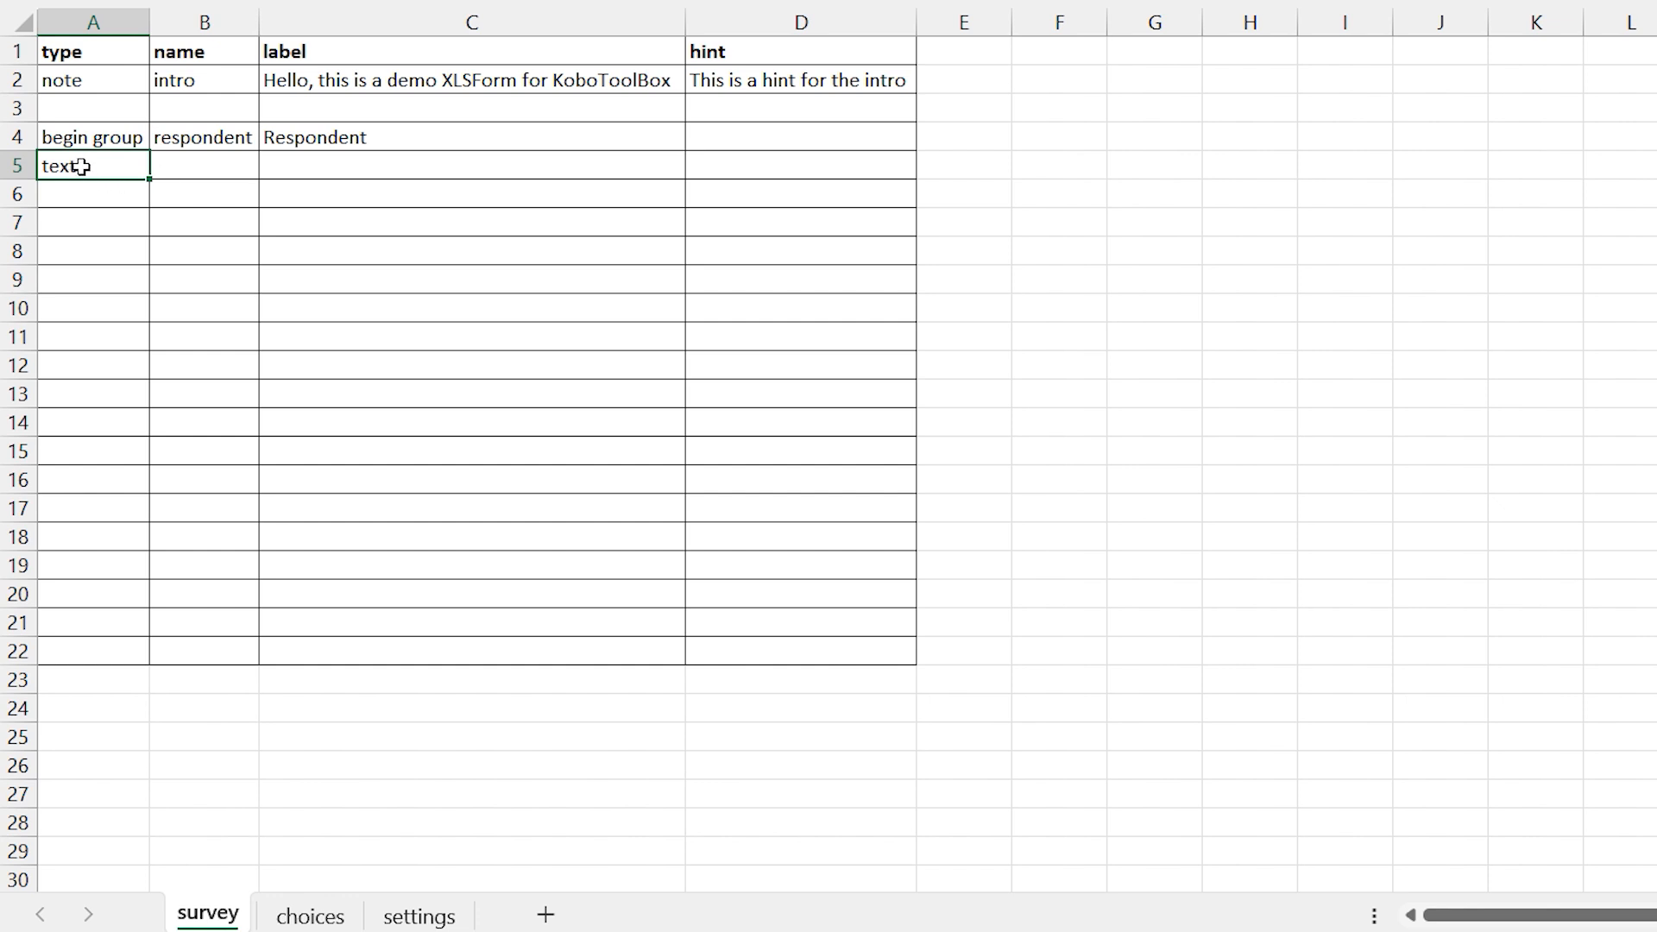
Give the text question in row 5 the name resp_name and the label "What is your name?".
left_click(189, 165)
type("resp")
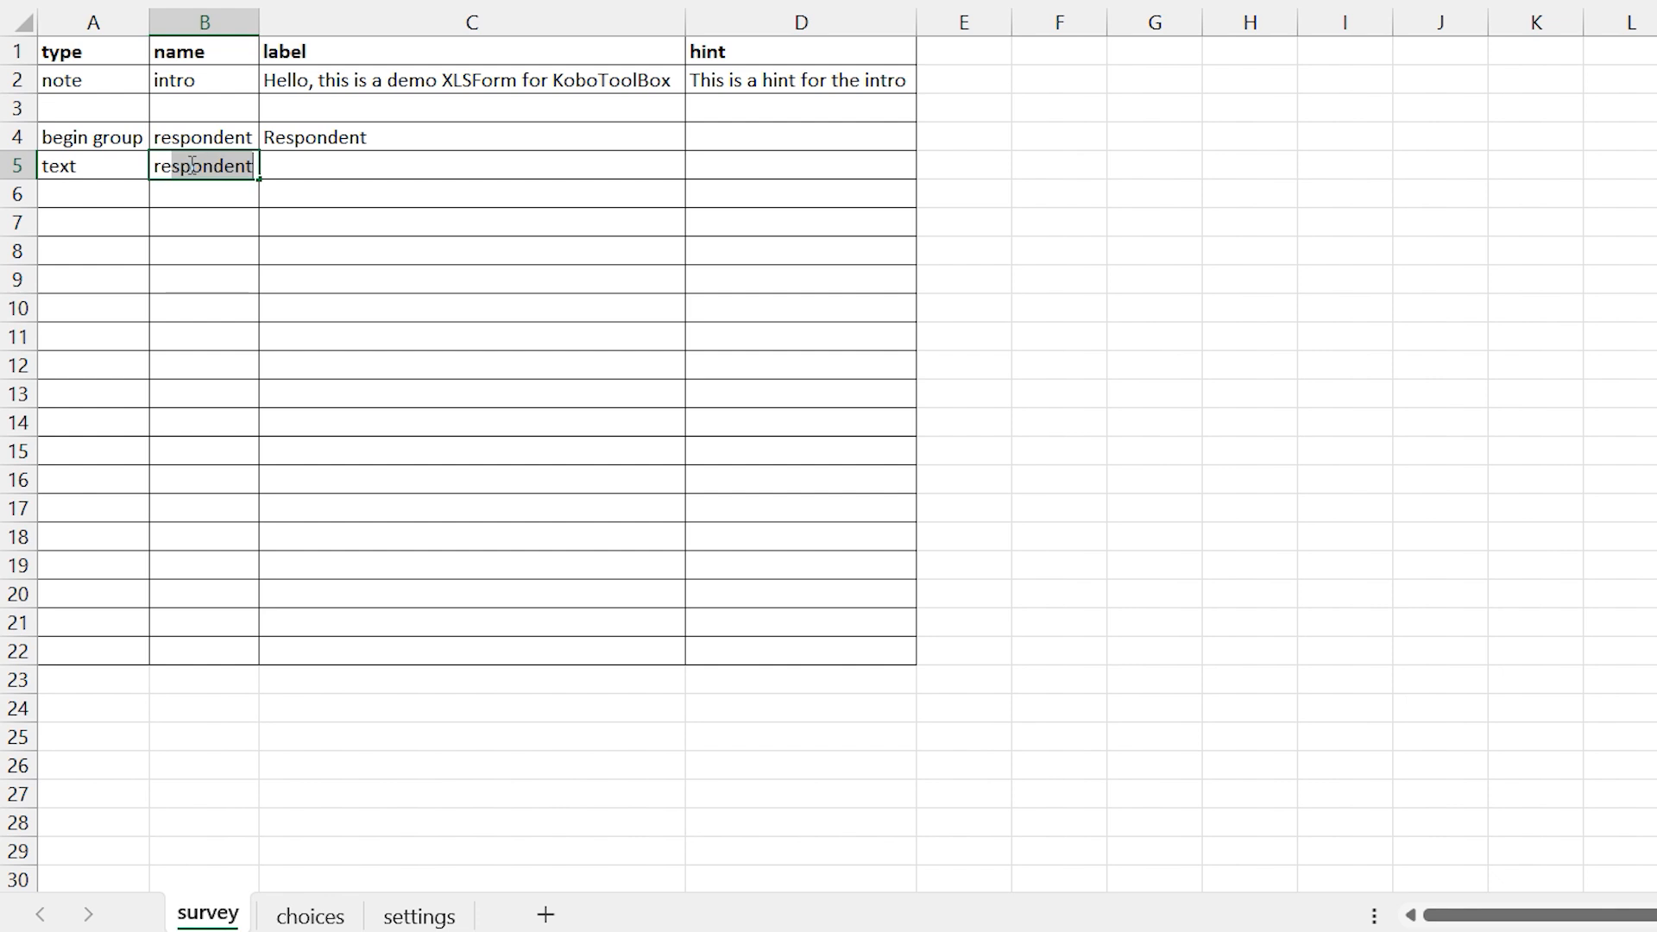
type("o")
key("BackSpace")
key("BackSpace")
type("_nae")
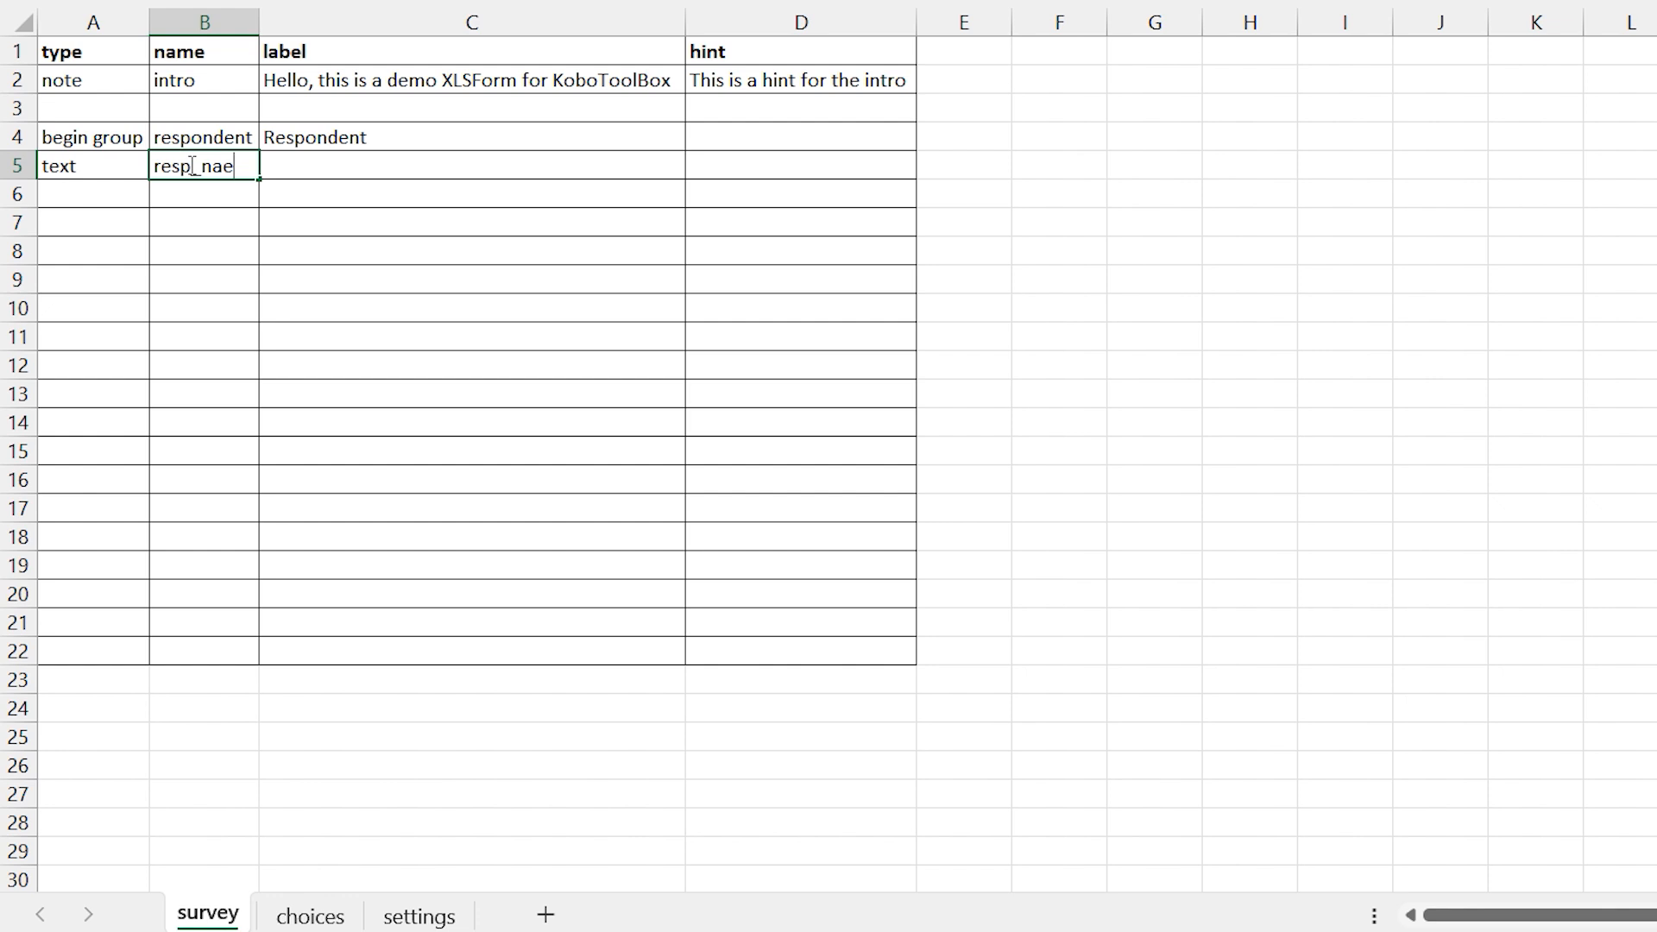
key("BackSpace")
type("me")
key("Tab")
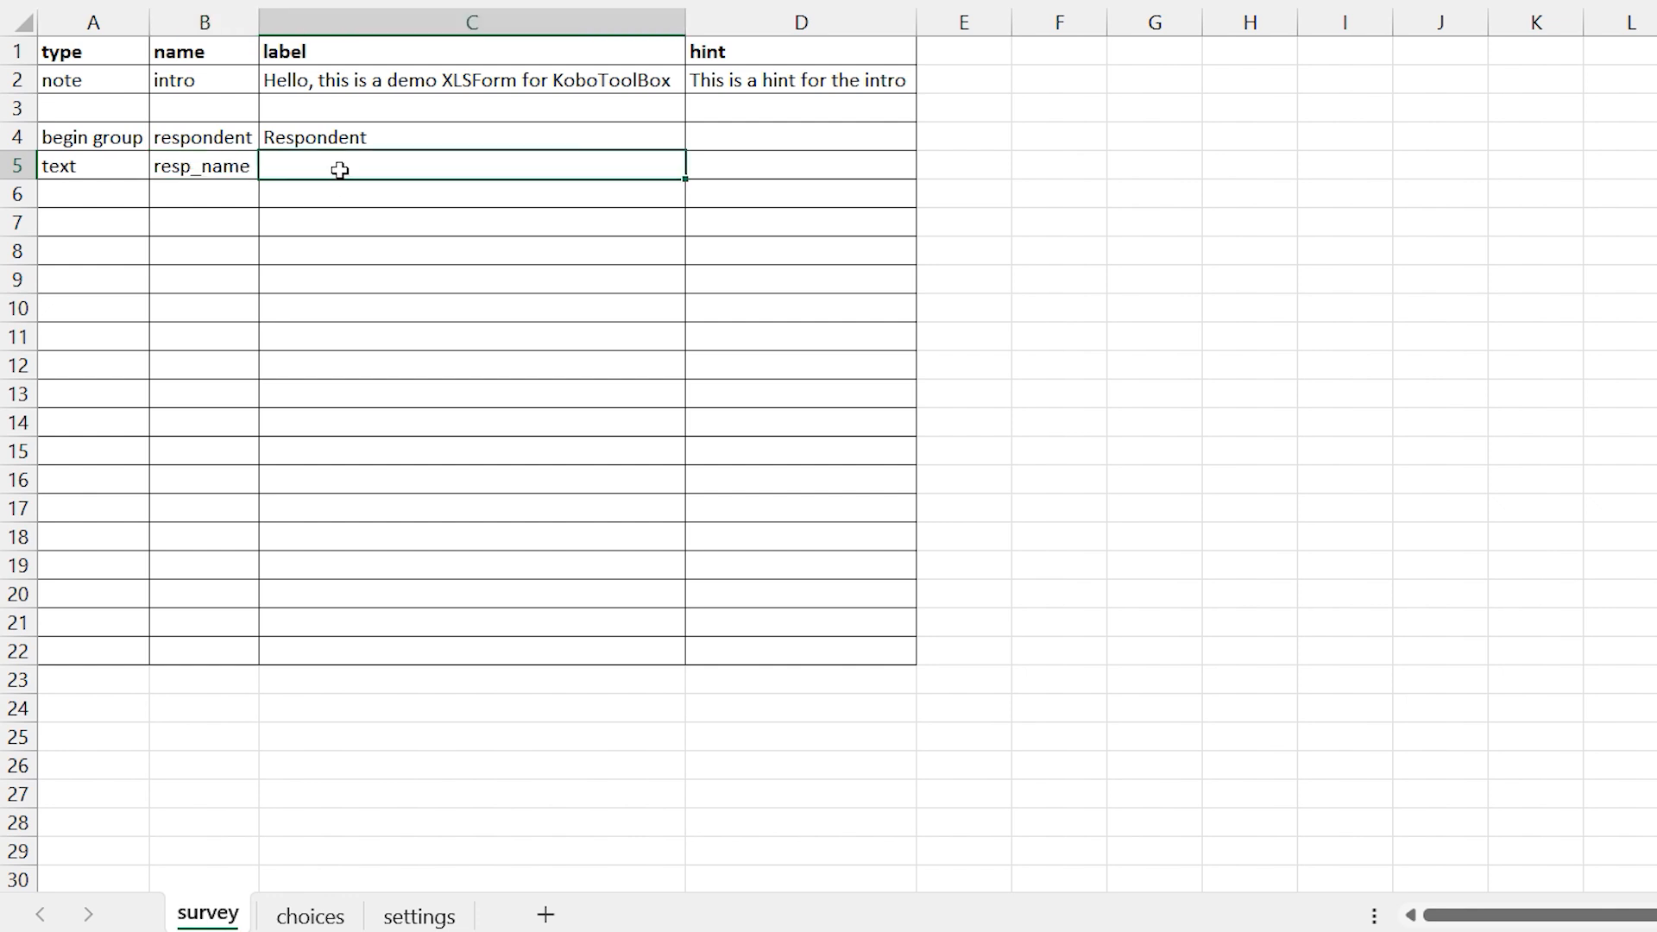
type("What is your name?")
key("Return")
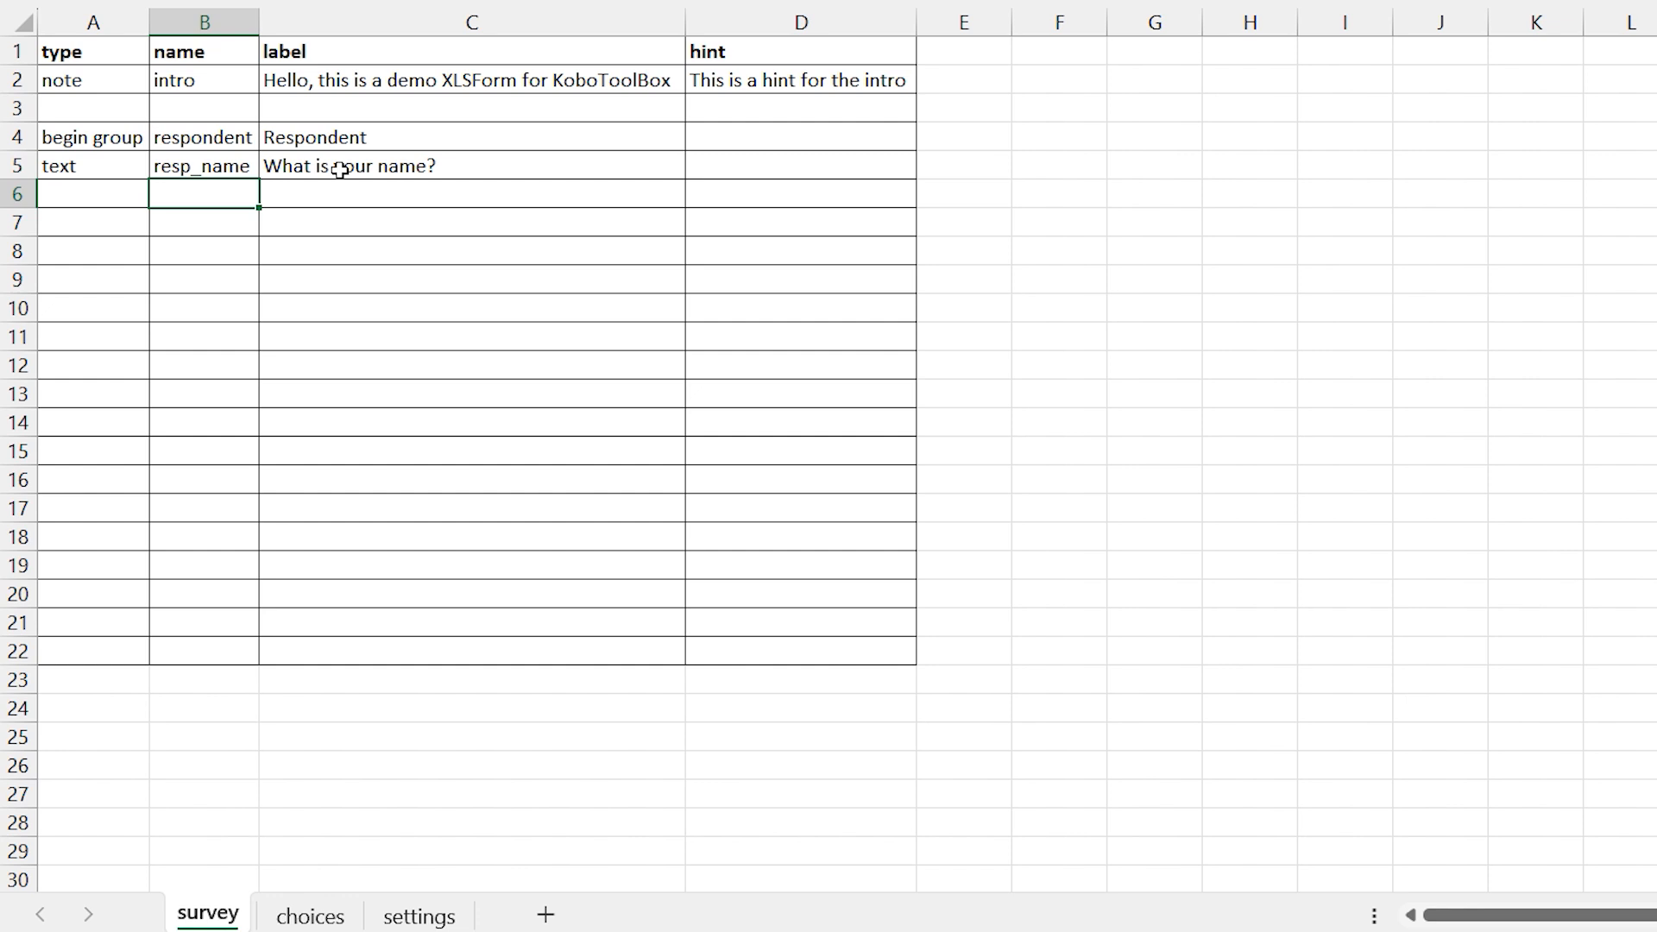
Enter "Ask the respondent's name" as the hint for resp_name and fit the hint column to it.
left_click(720, 176)
type("Ask")
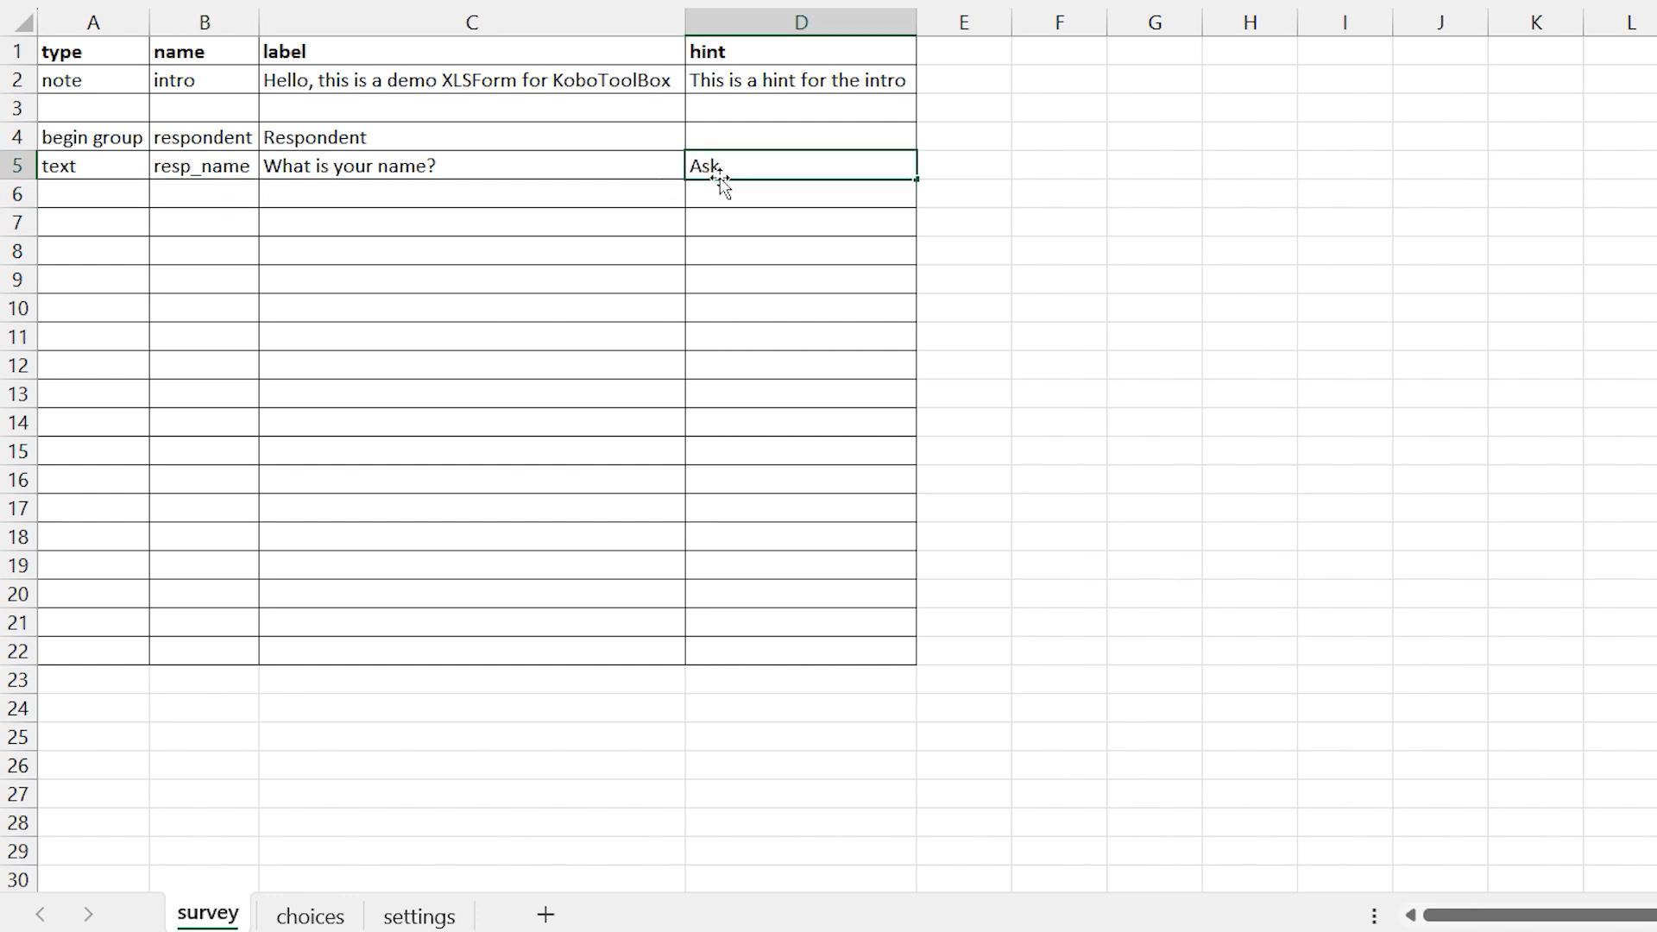
type(" the respondent's name")
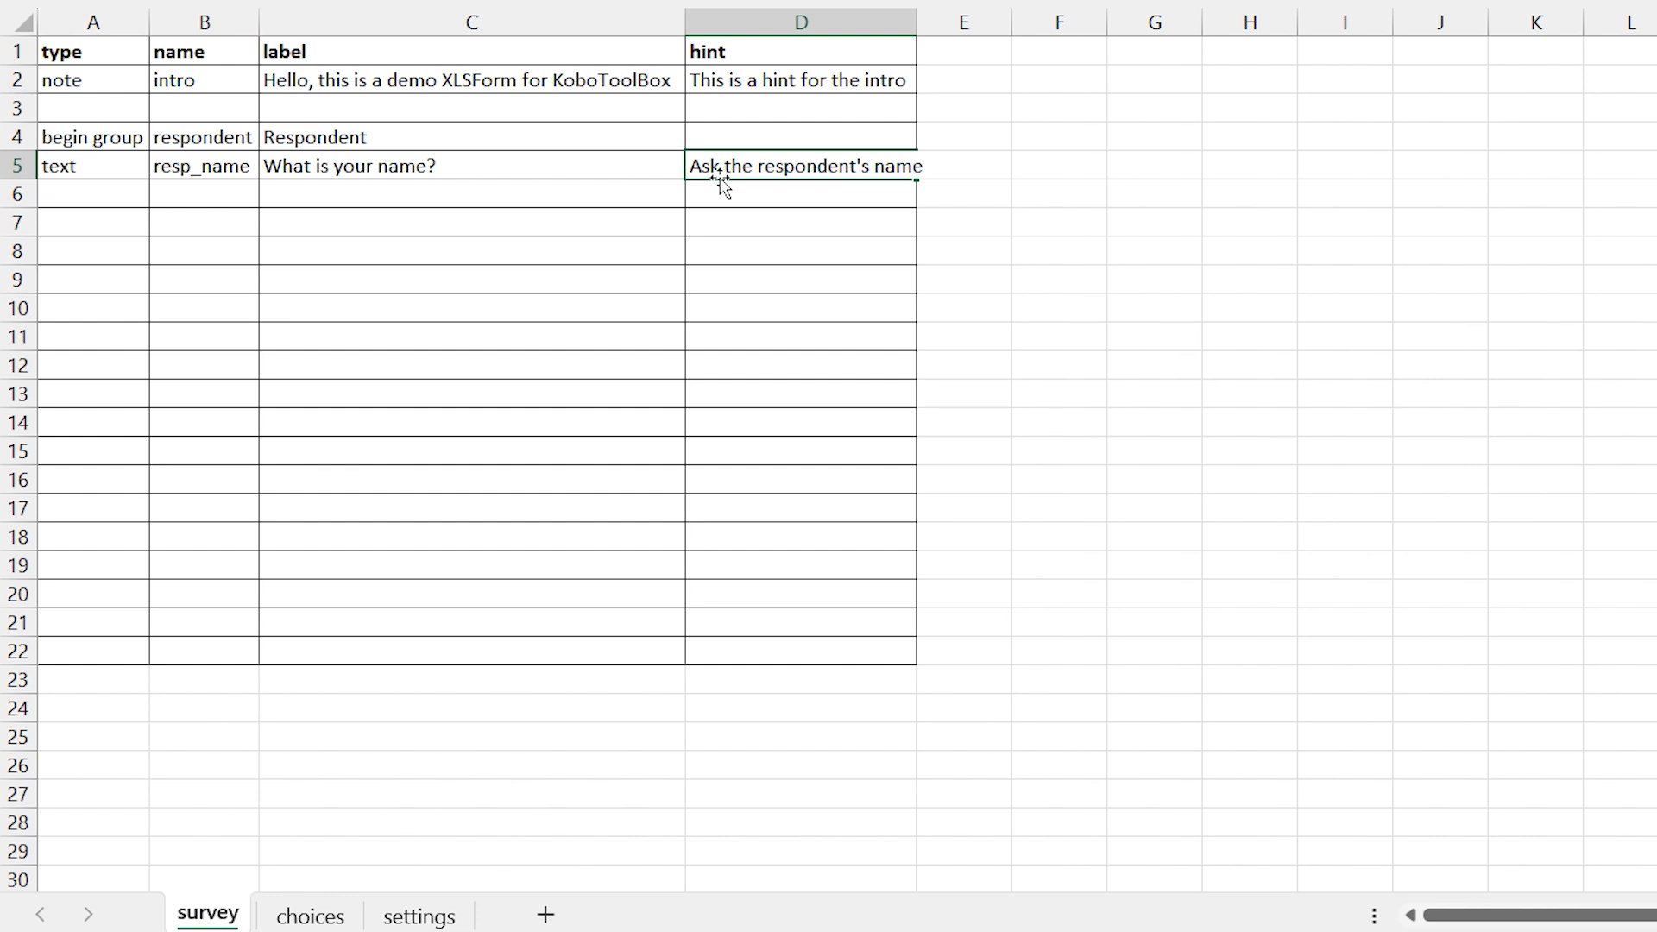
key("Return")
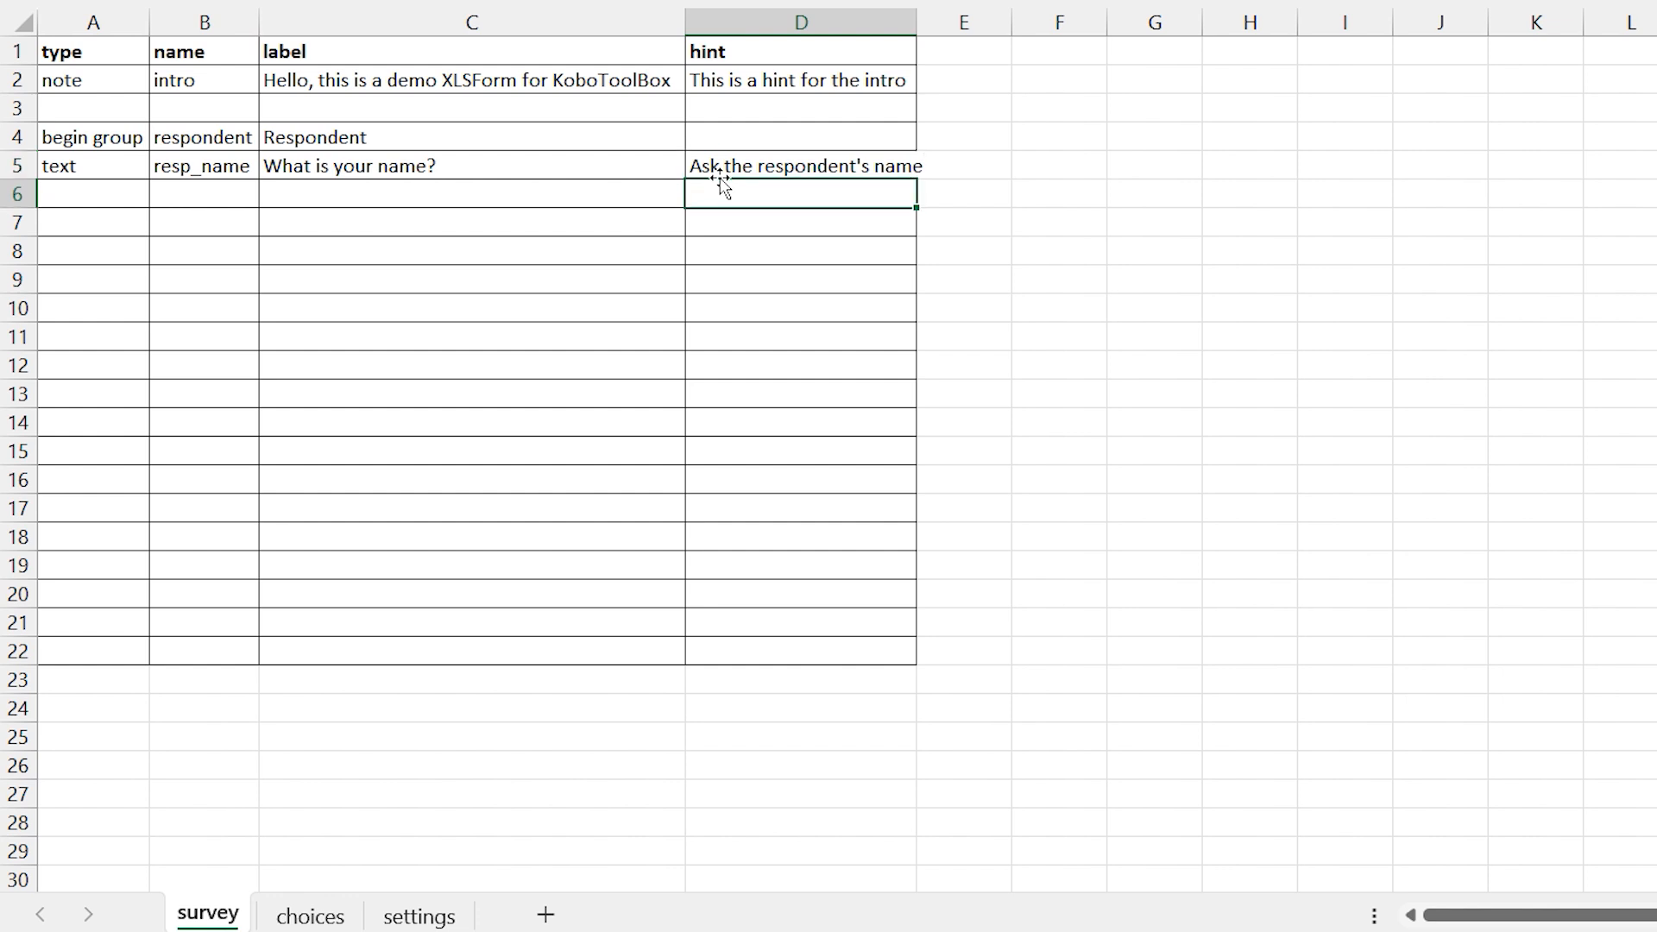
double_click(923, 33)
left_click(119, 195)
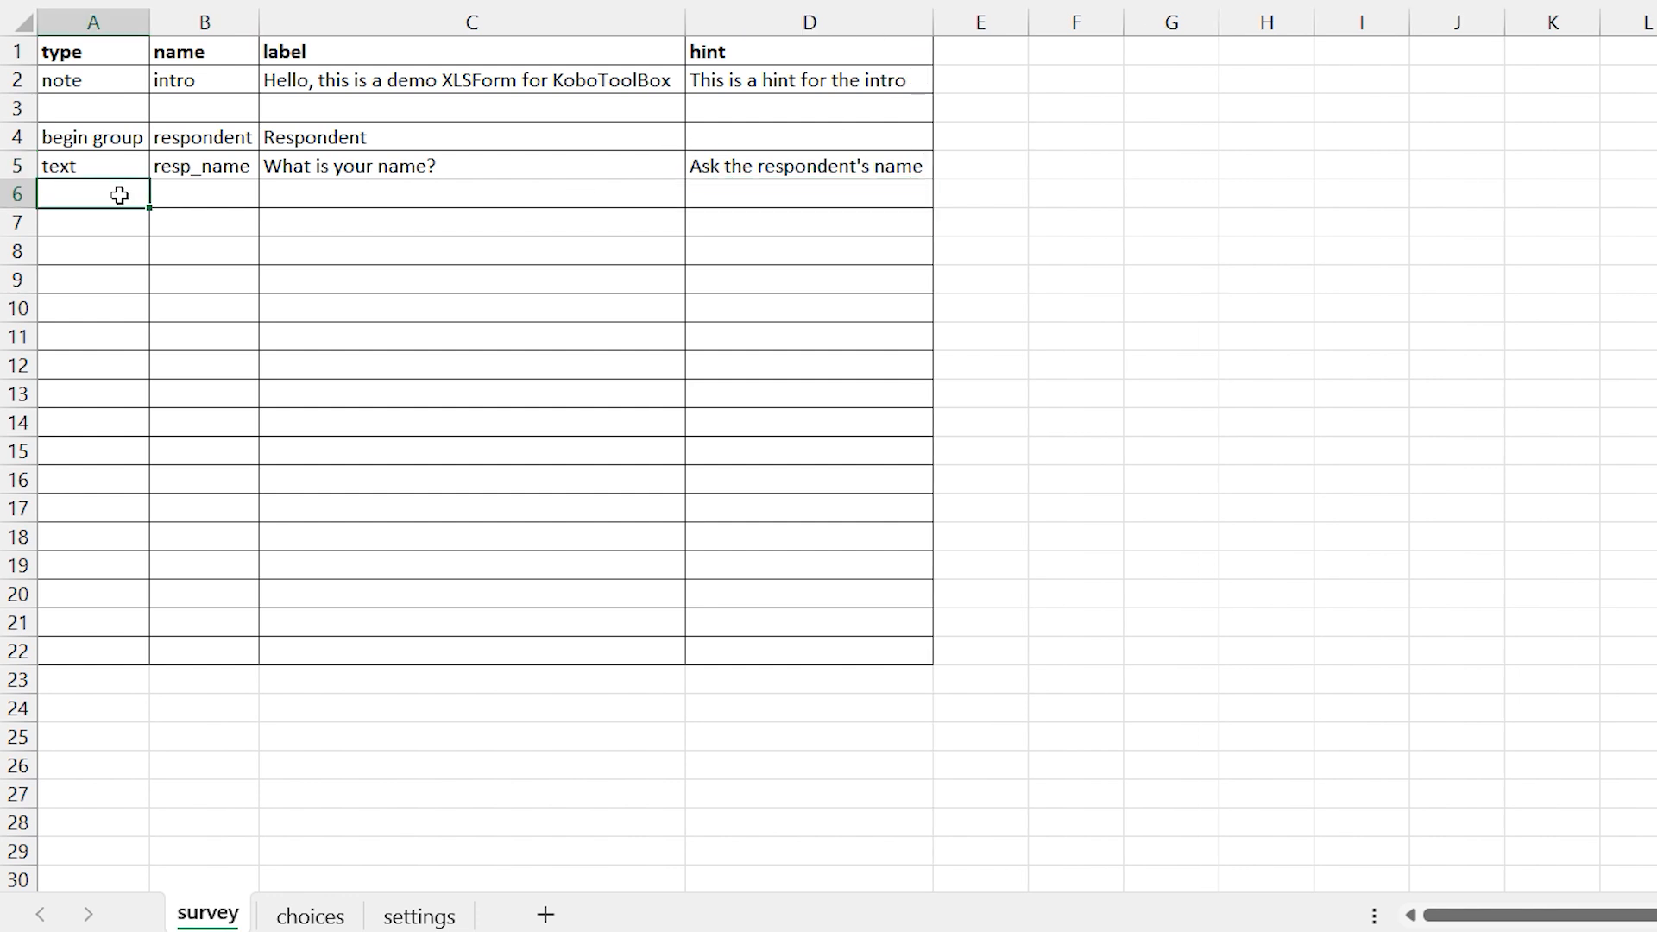
type("sle")
key("BackSpace")
key("BackSpace")
key("BackSpace")
Fill row 6 with the name gender, the label "What is your gender?" and the hint "Ask gender", leaving its type blank.
key("Tab")
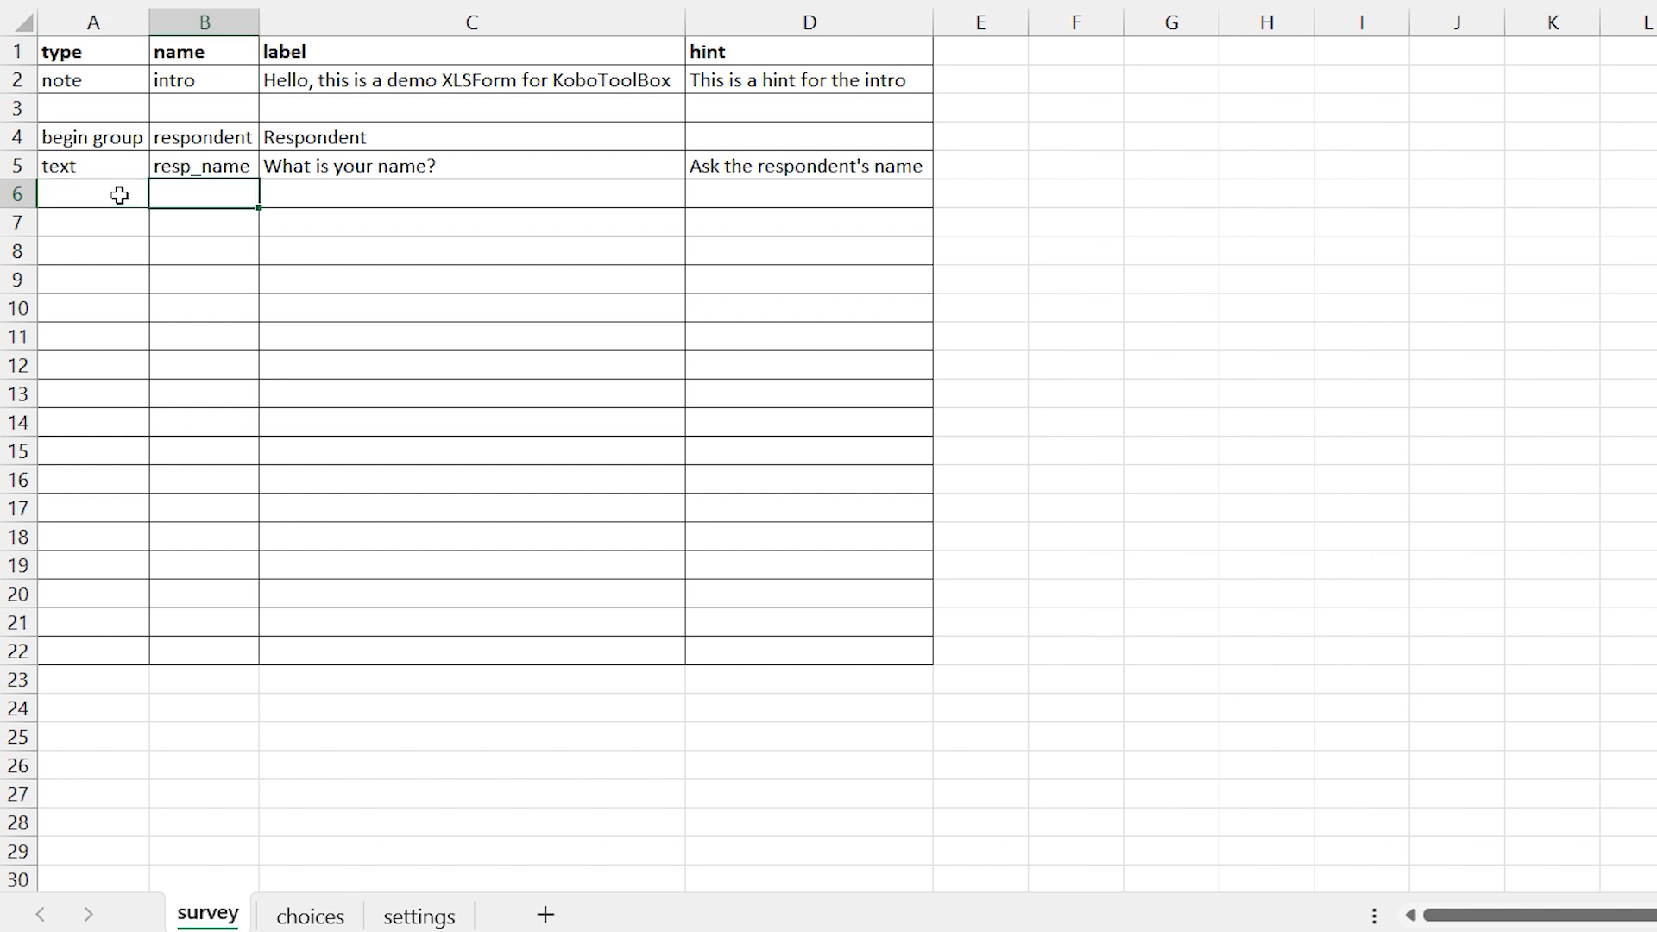
type("gender")
key("Tab")
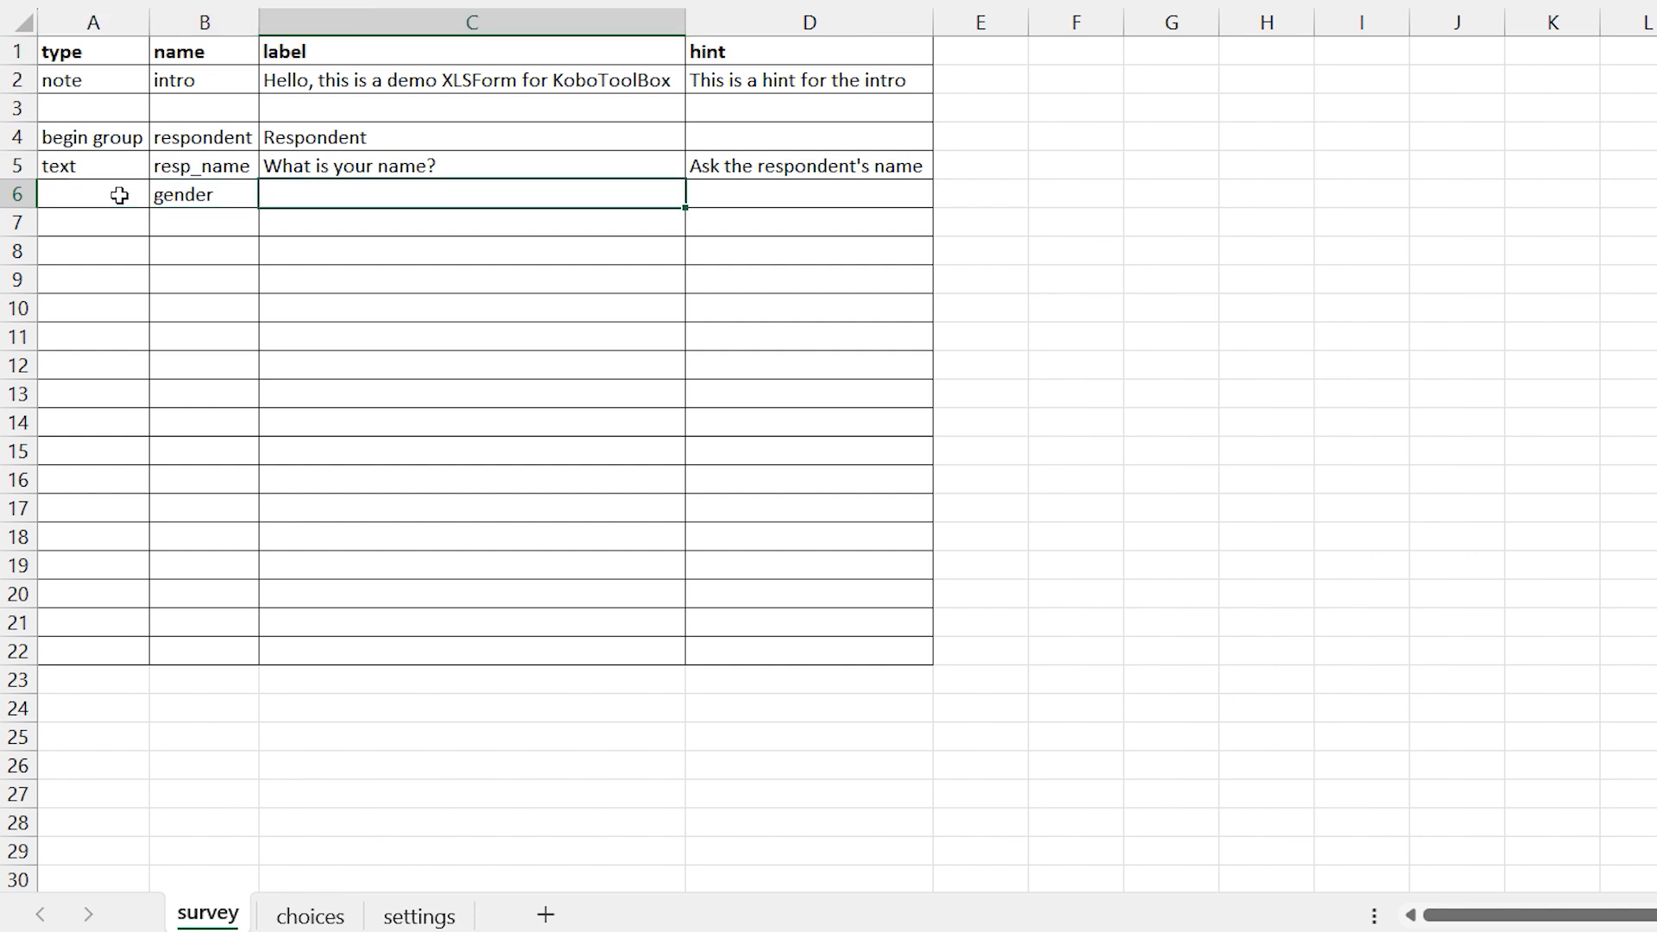
type("What is your gender?")
key("Tab")
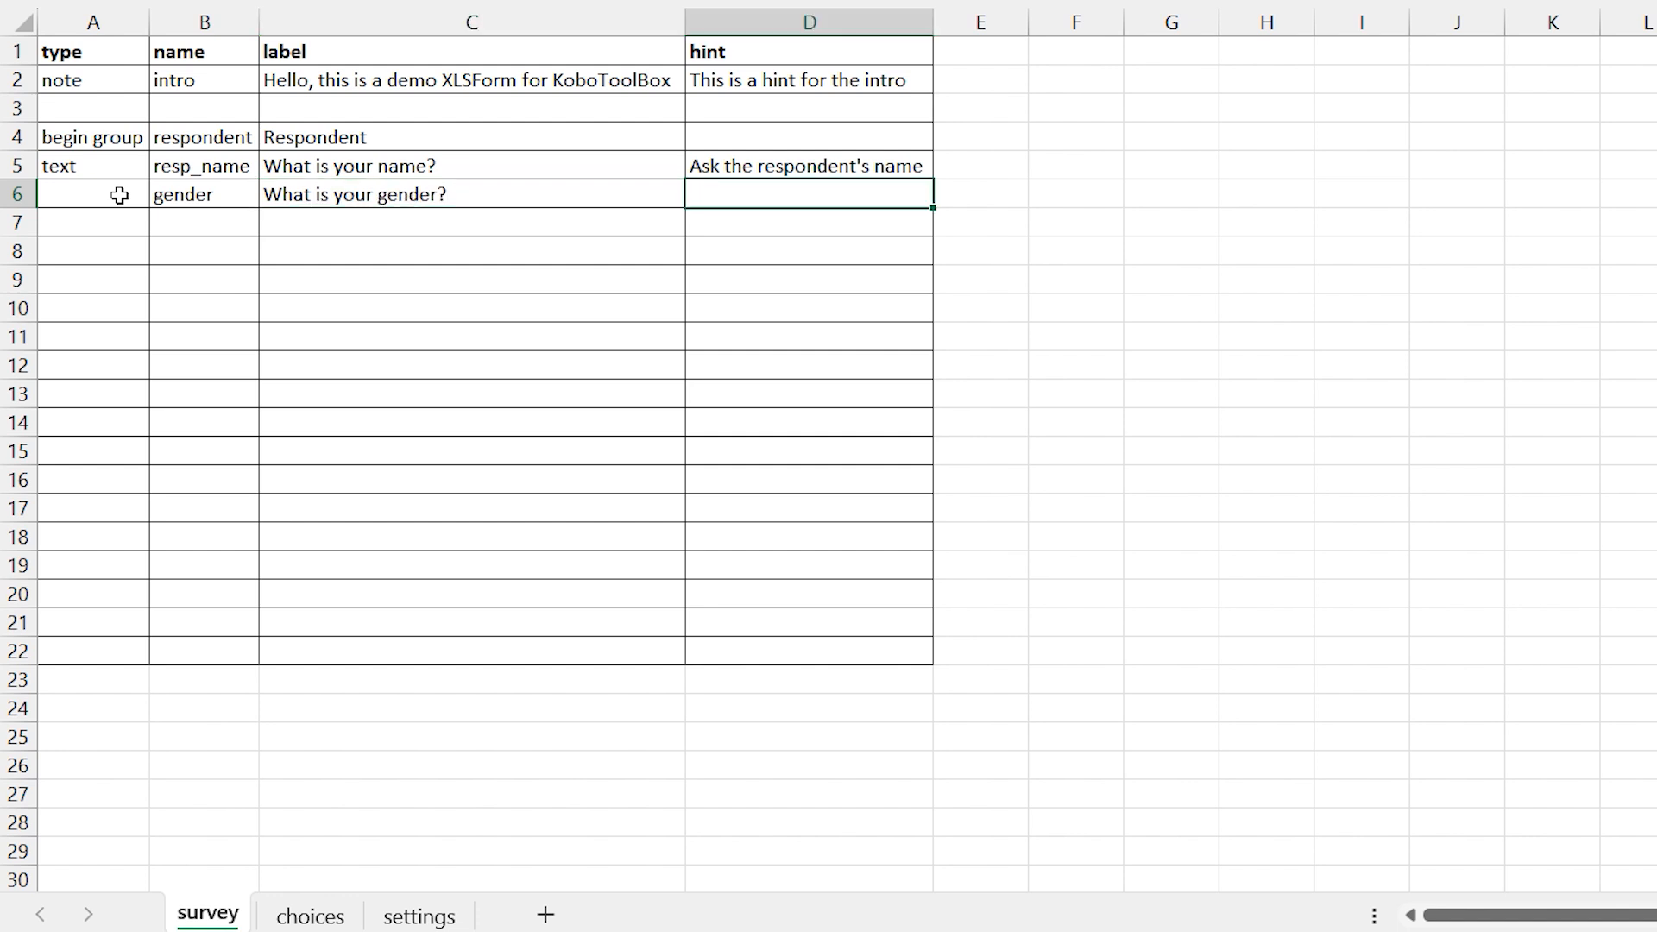
type("Ask gender")
key("Return")
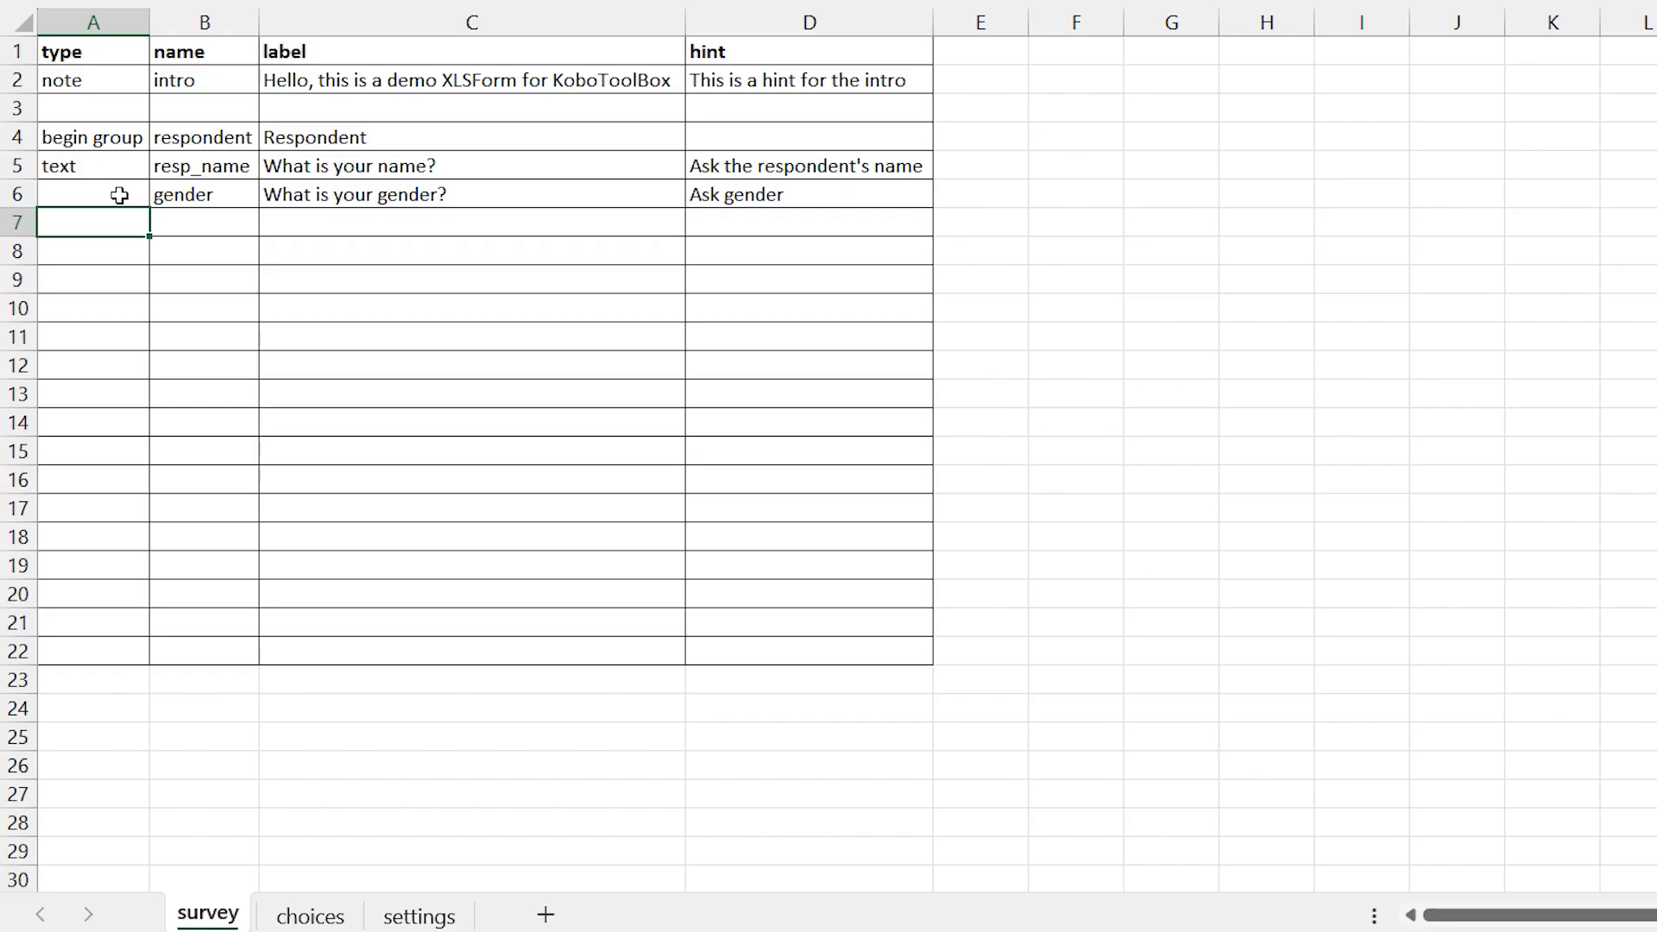
Set the gender question's type to select_one gender and fit the type column to its content.
key("Up")
key("Down")
key("Down")
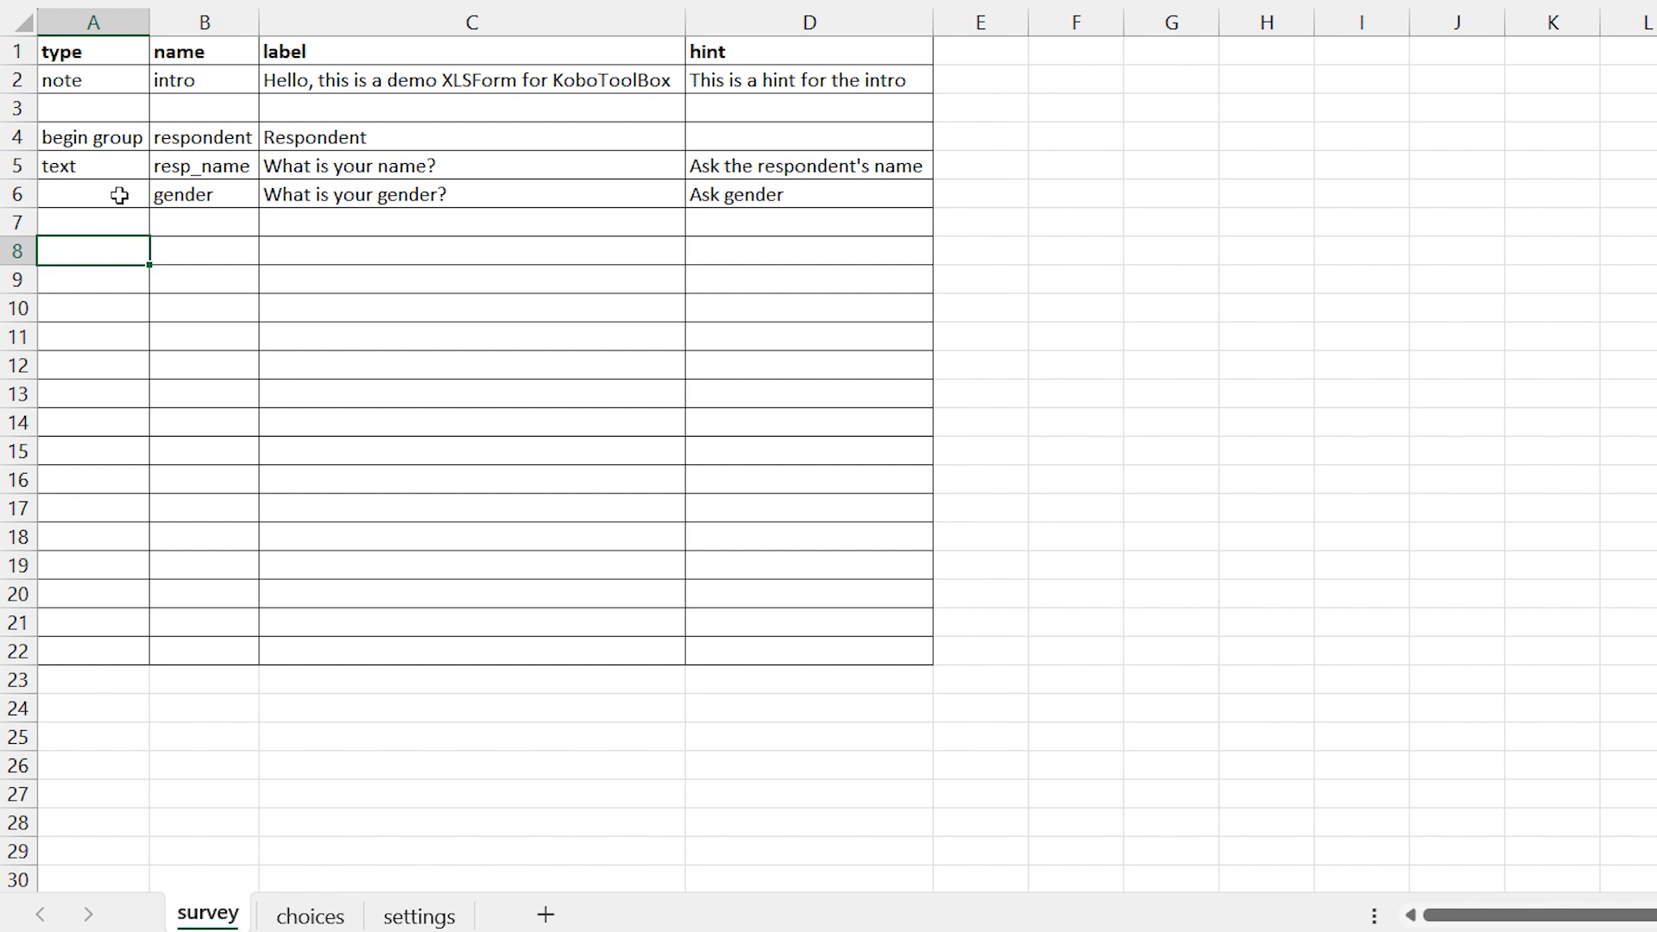
key("Up")
key("Up")
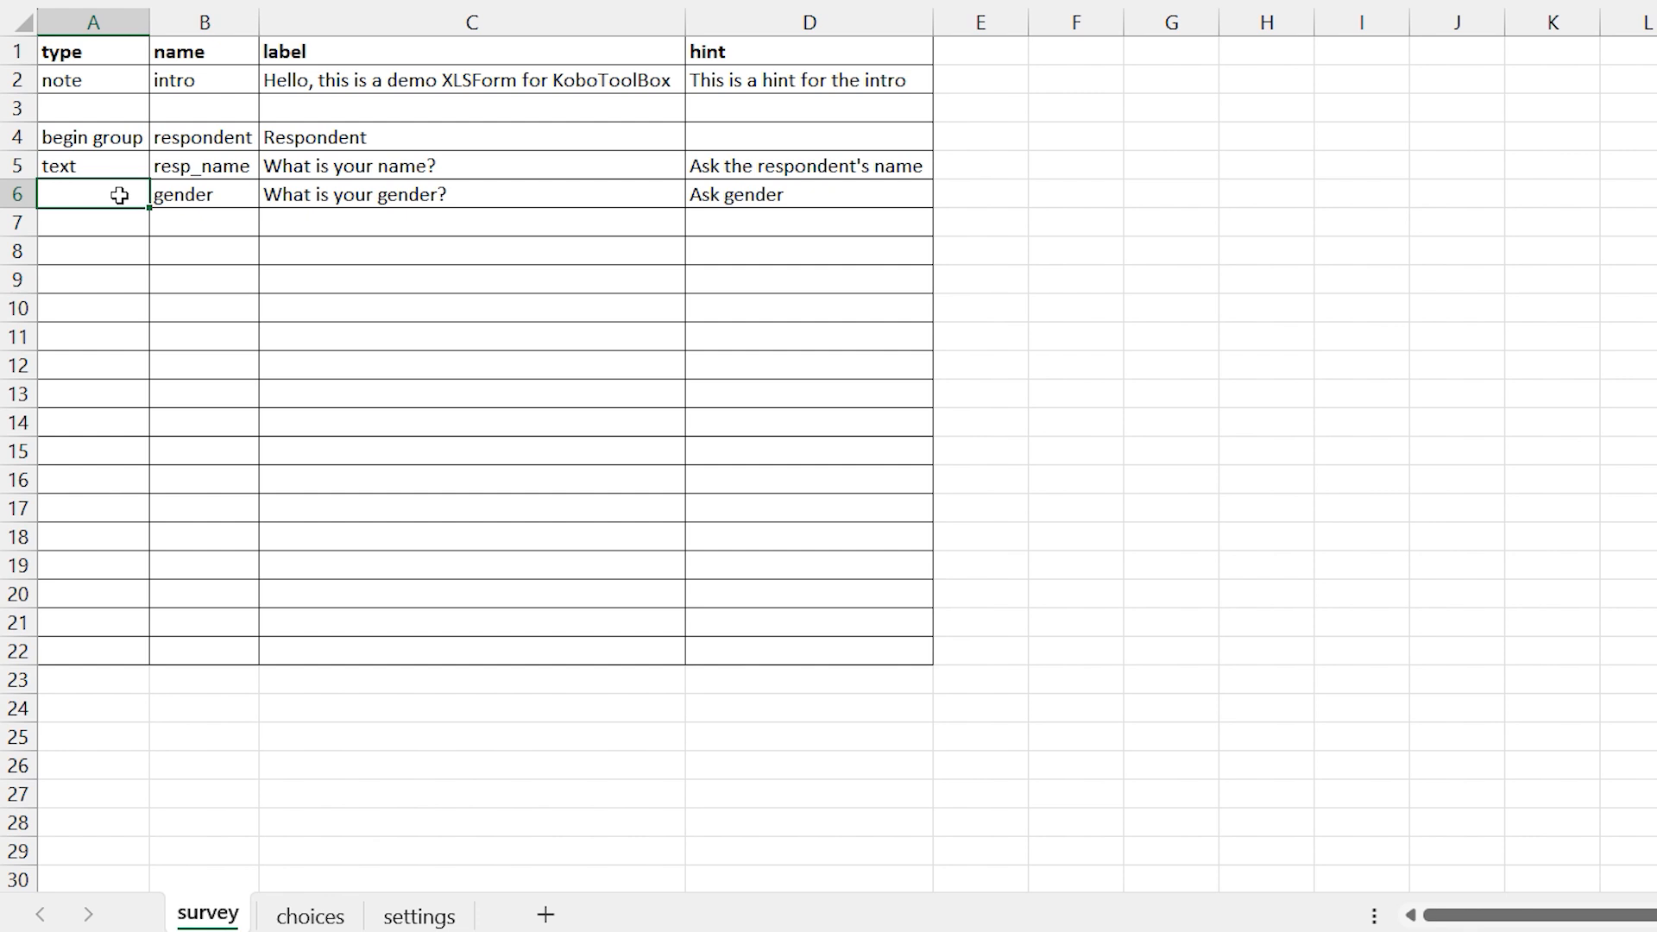
type("selec")
key("BackSpace")
key("BackSpace")
key("BackSpace")
type("elect_one")
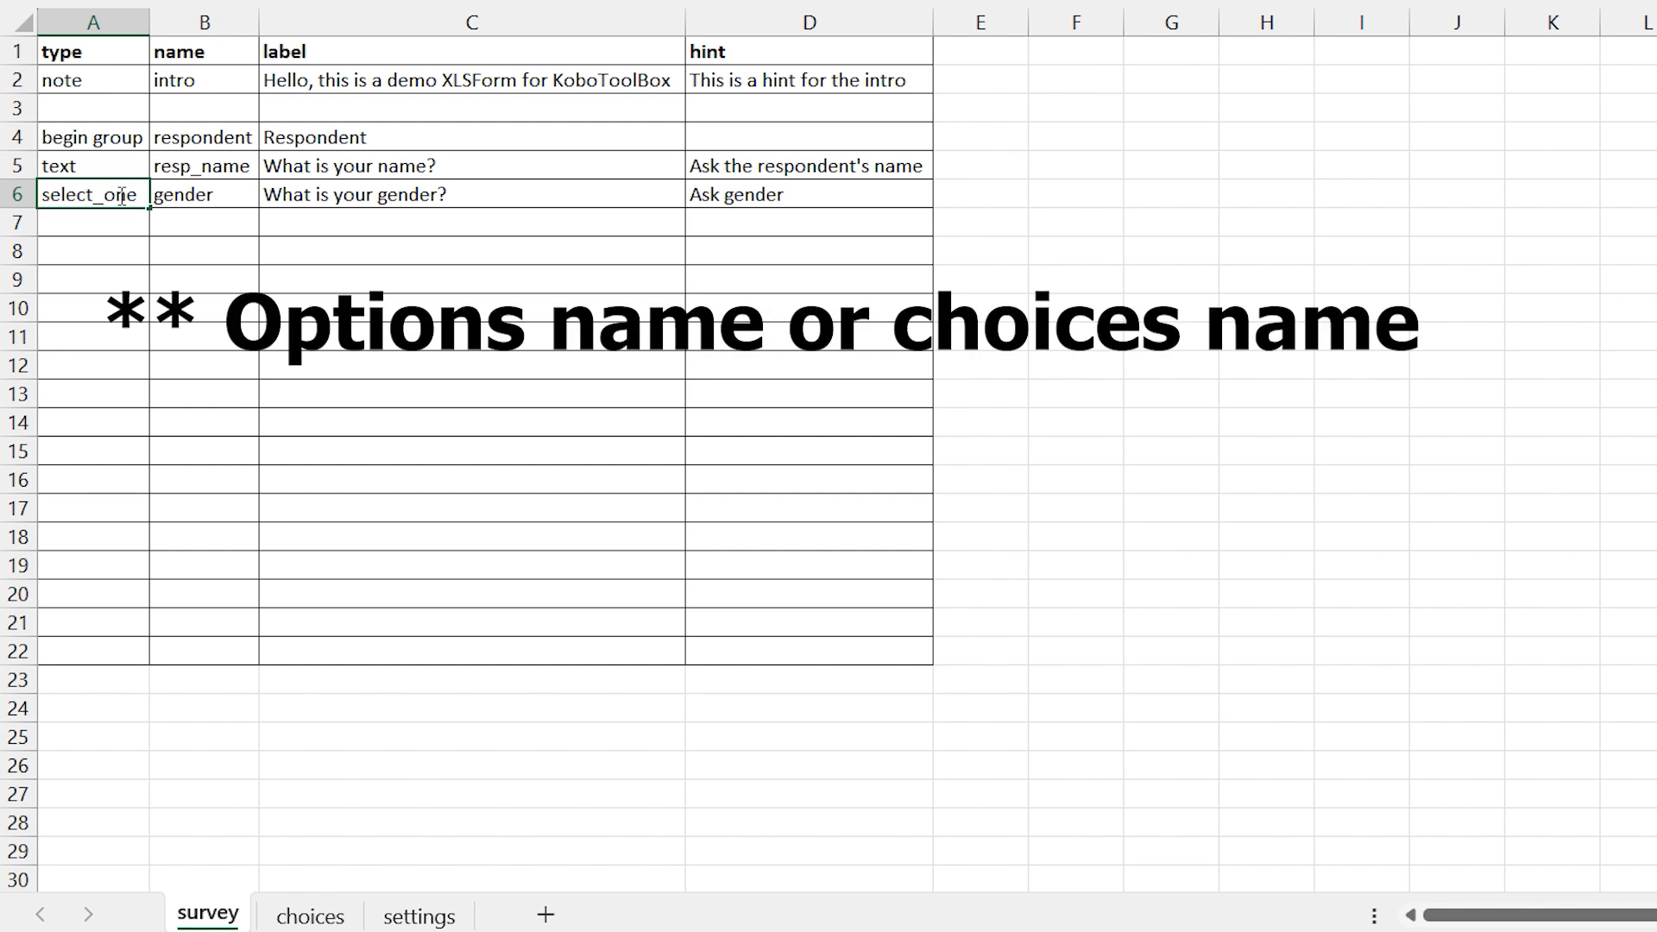
type(" gender")
key("Return")
double_click(150, 19)
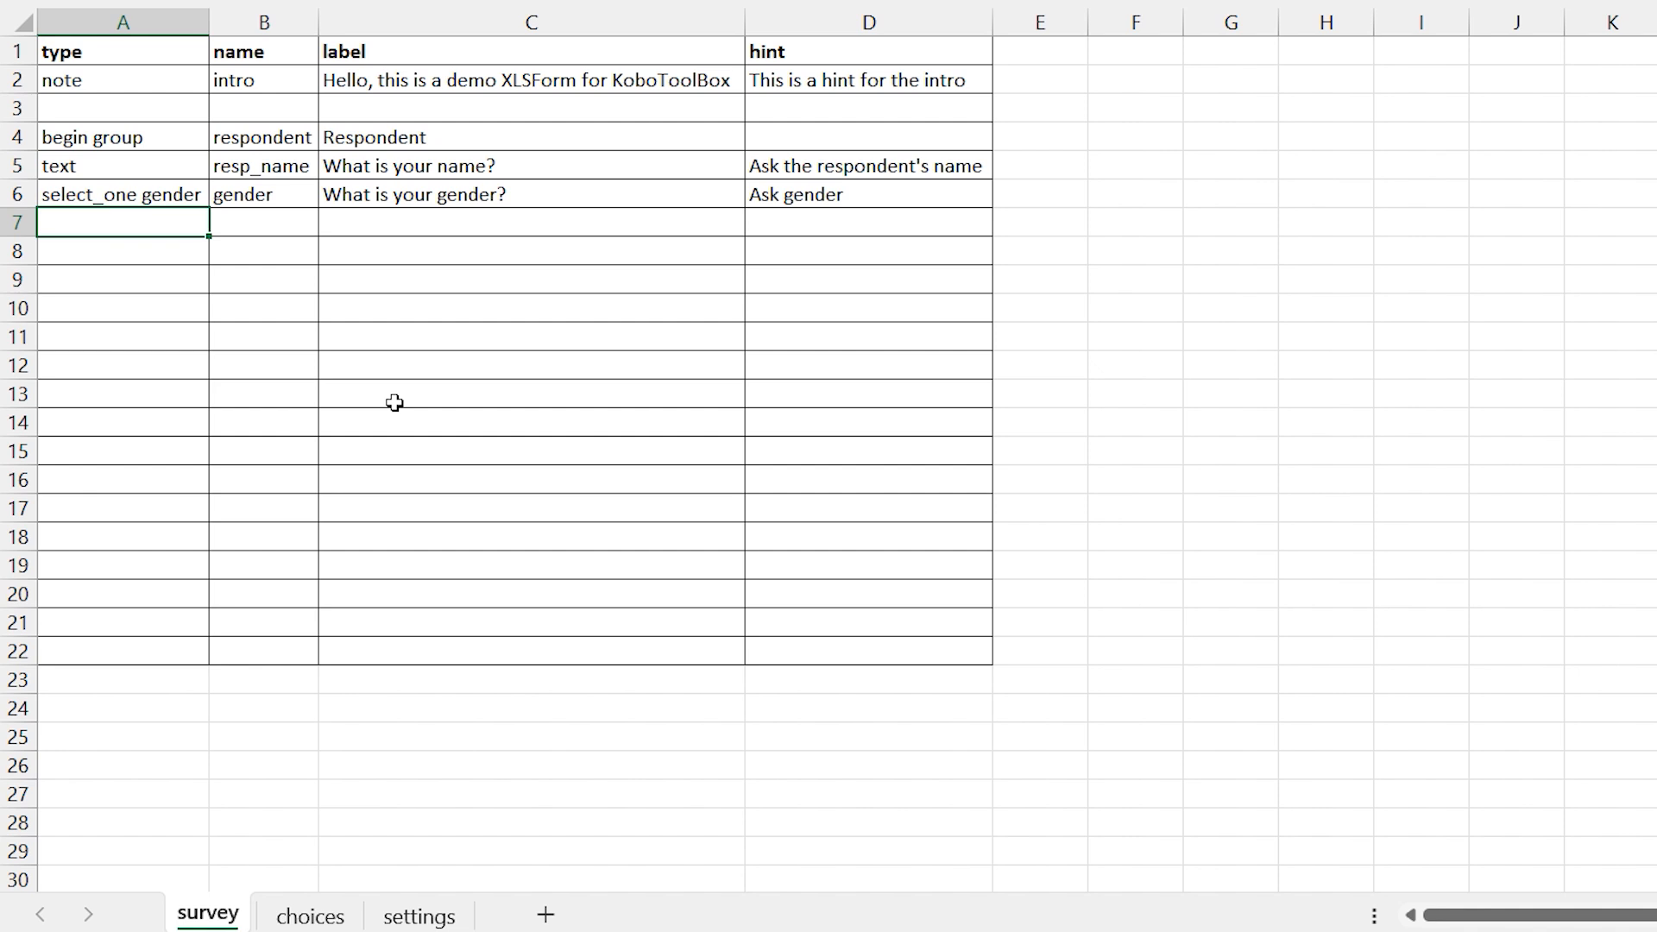
Add an integer question in row 7 named age, with the label "How old are you?" and the hint "Ask the age".
type("integer")
key("Tab")
type("age")
key("Tab")
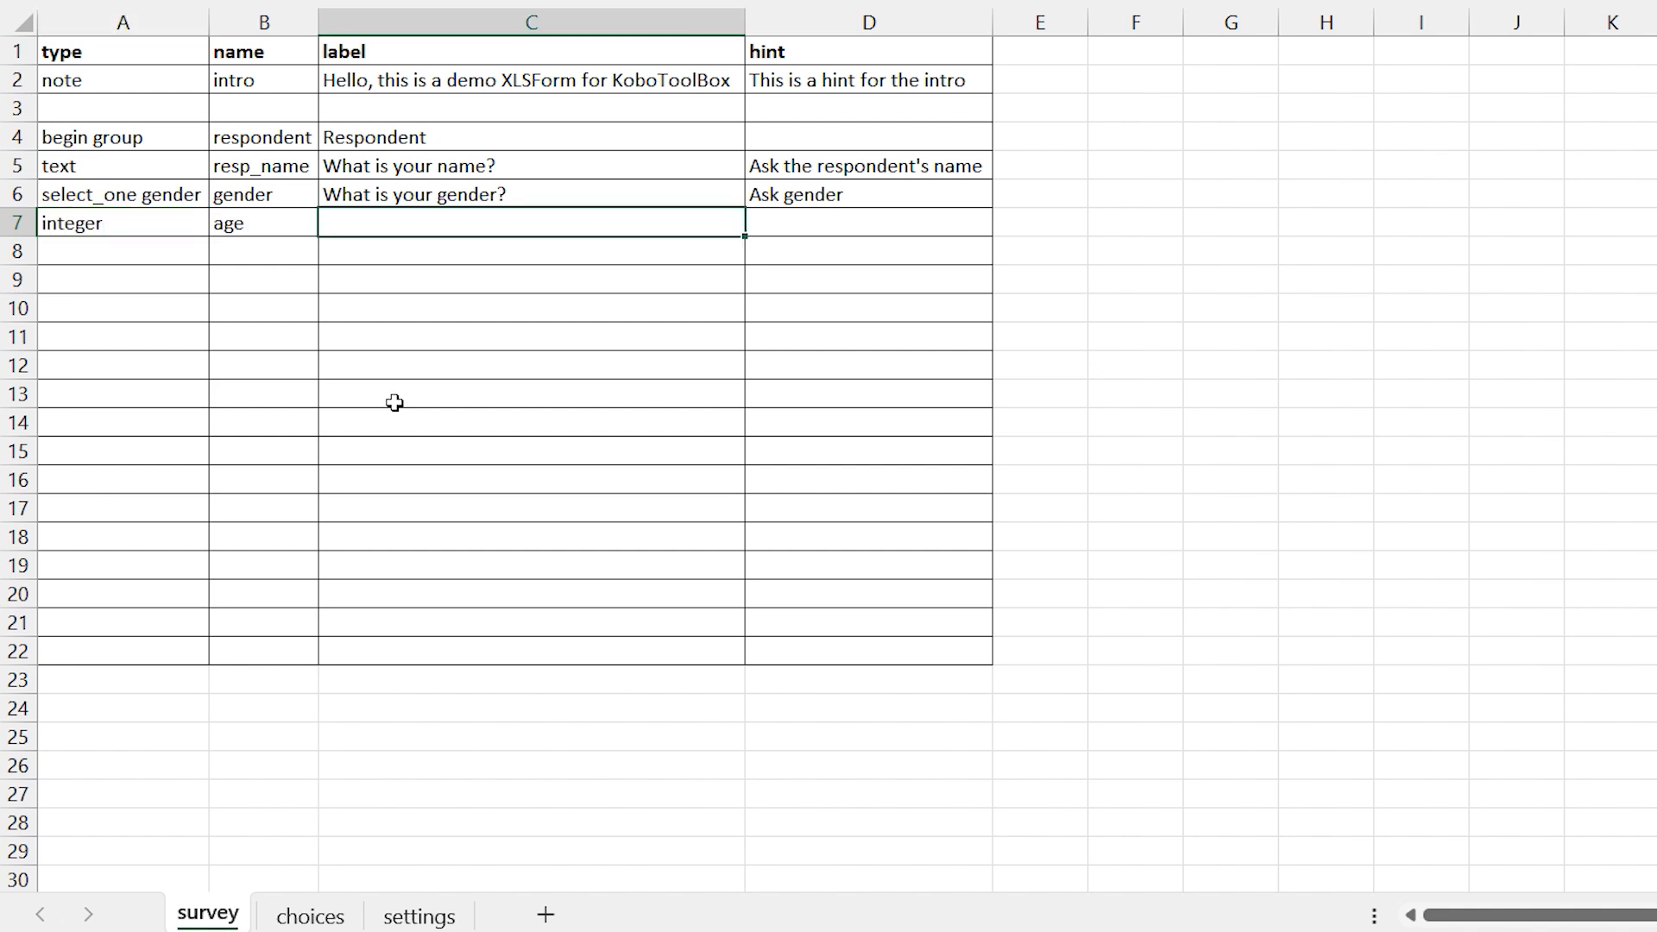
type("How old are you?")
key("Tab")
type("Ask ")
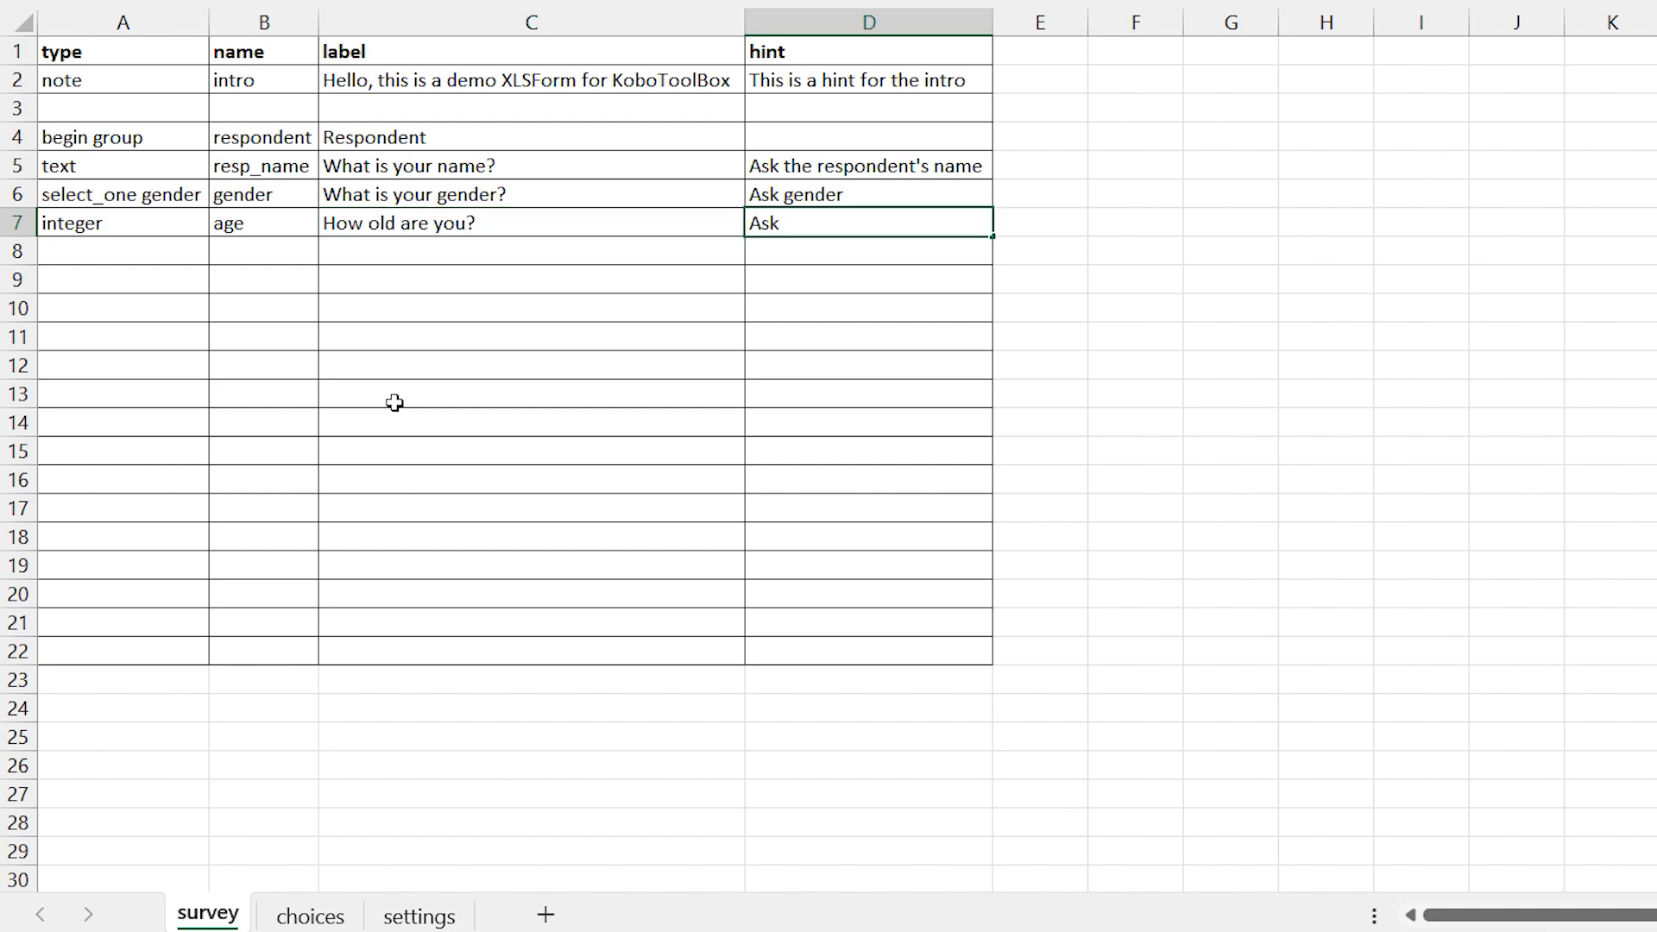
type("the age")
key("Return")
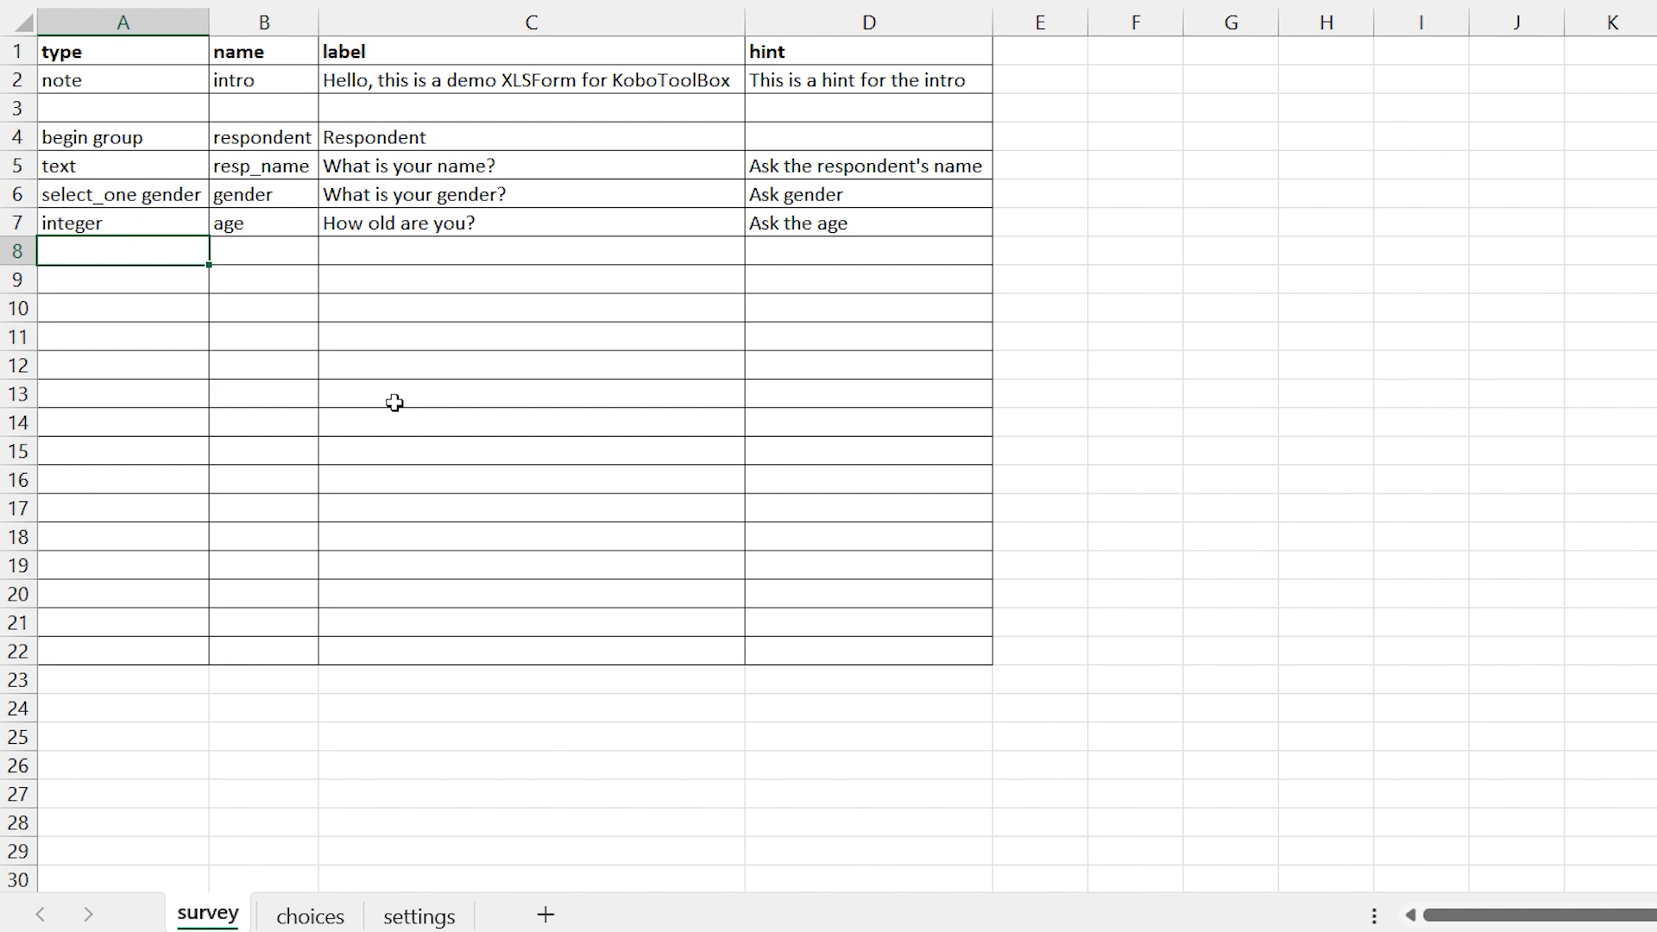
Close the group in row 8 with the type end group and the name respondent.
type("end group")
key("Tab")
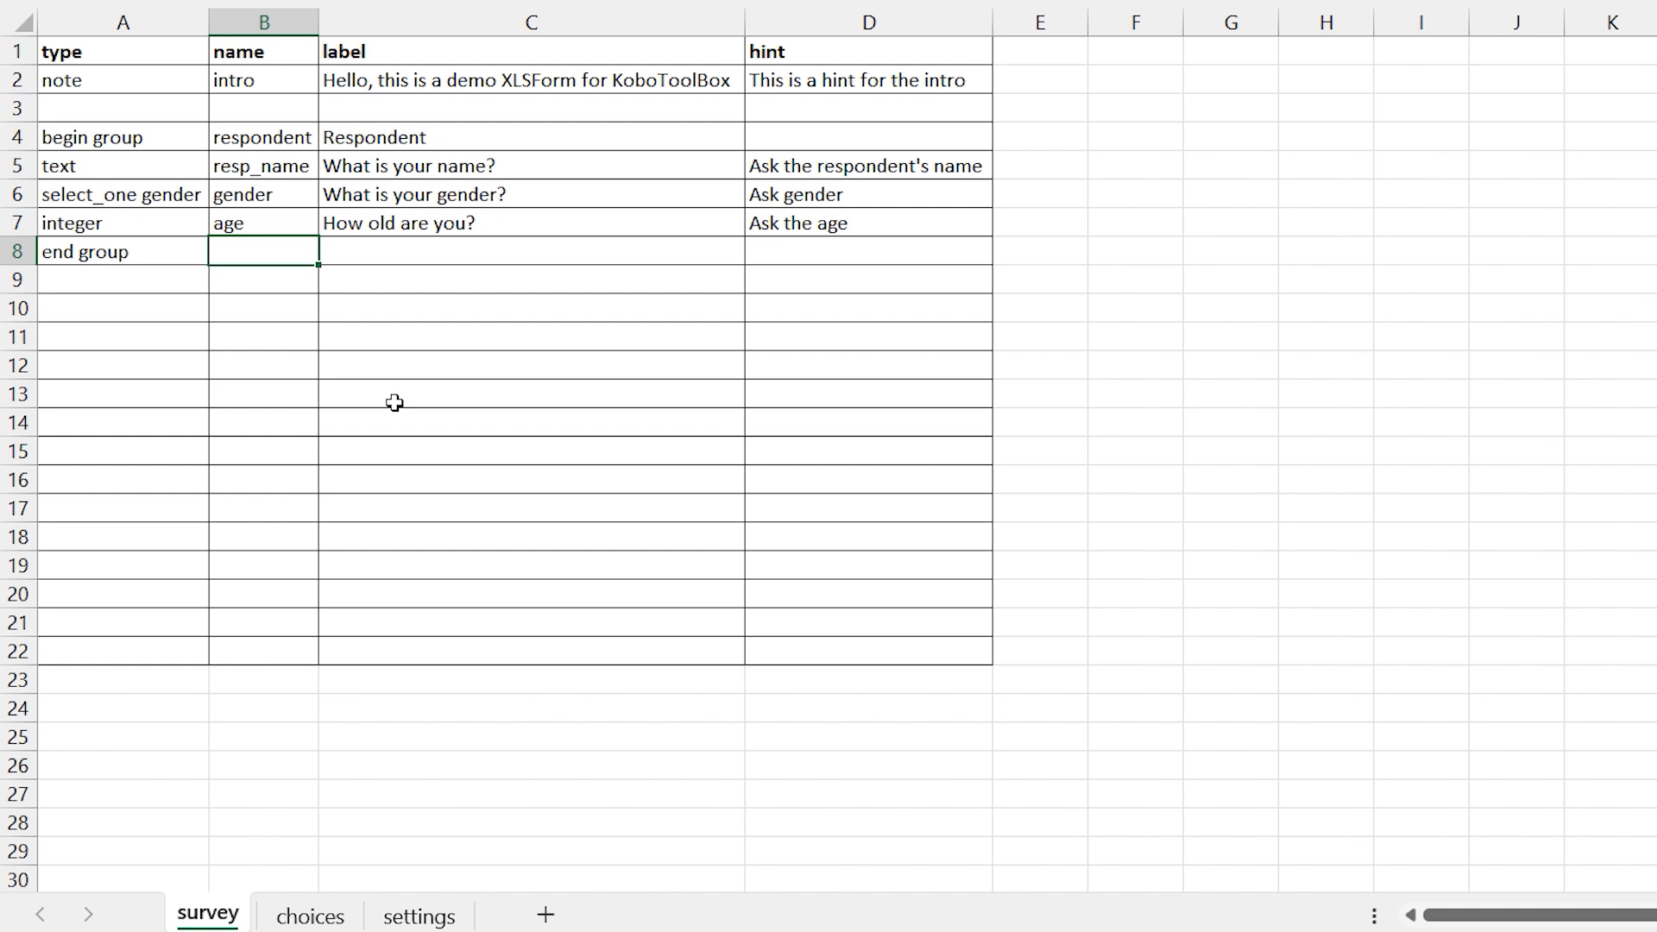
left_click(186, 261)
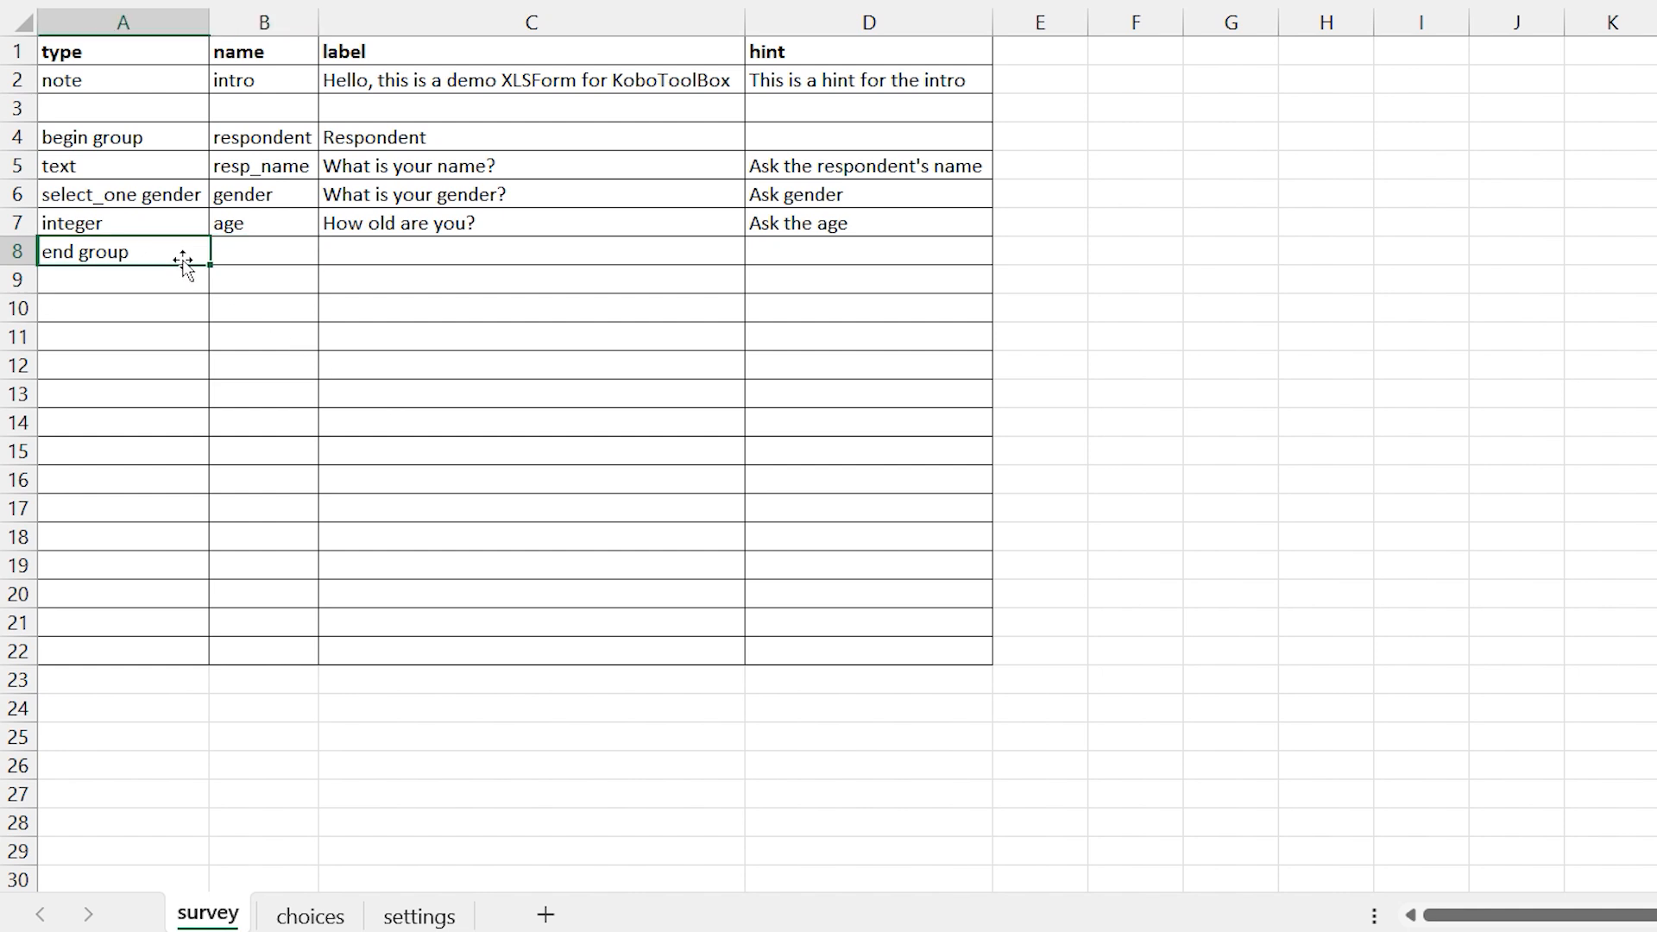
left_click(249, 261)
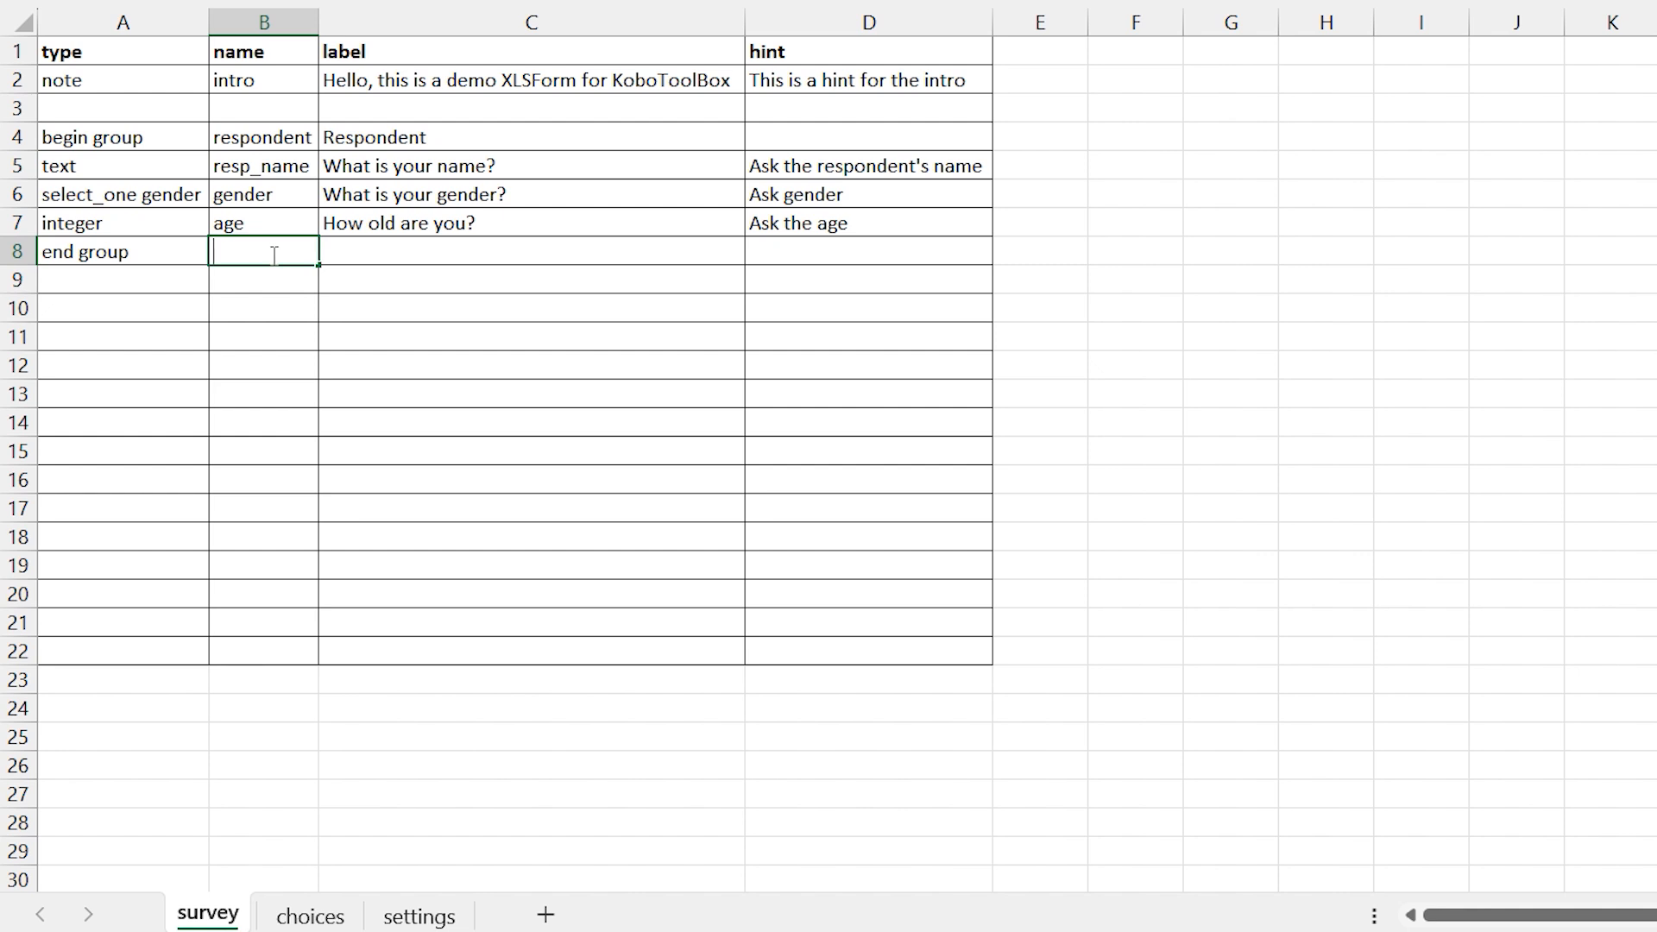
left_click(274, 284)
left_click(274, 255)
double_click(253, 251)
left_click(248, 284)
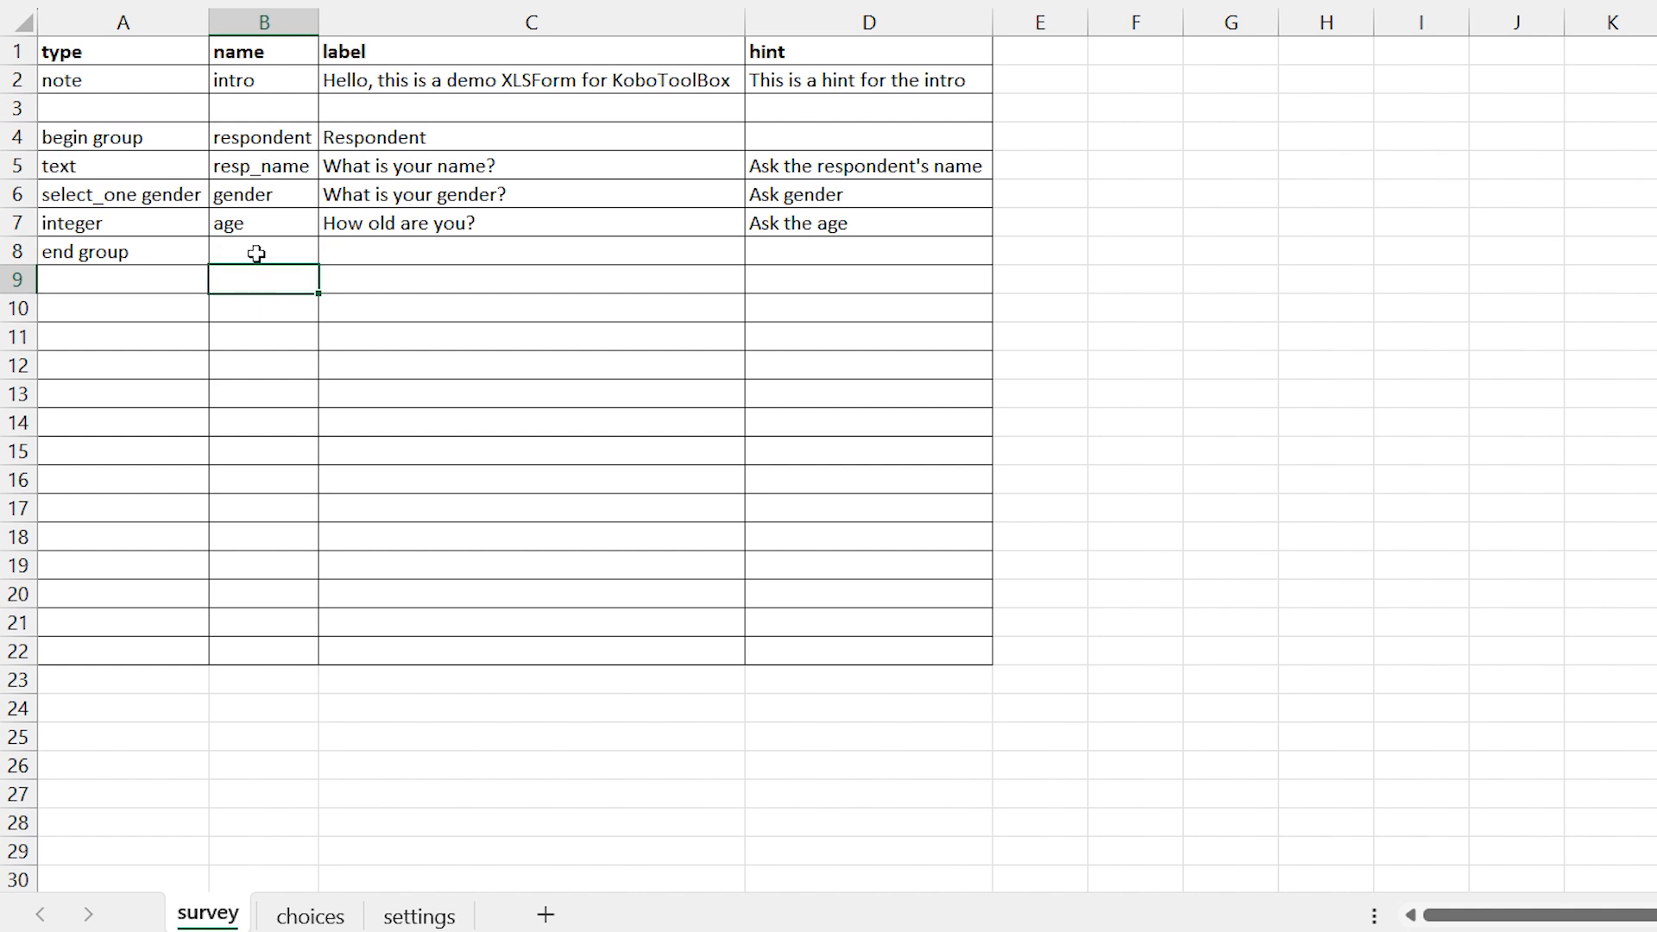
left_click(257, 253)
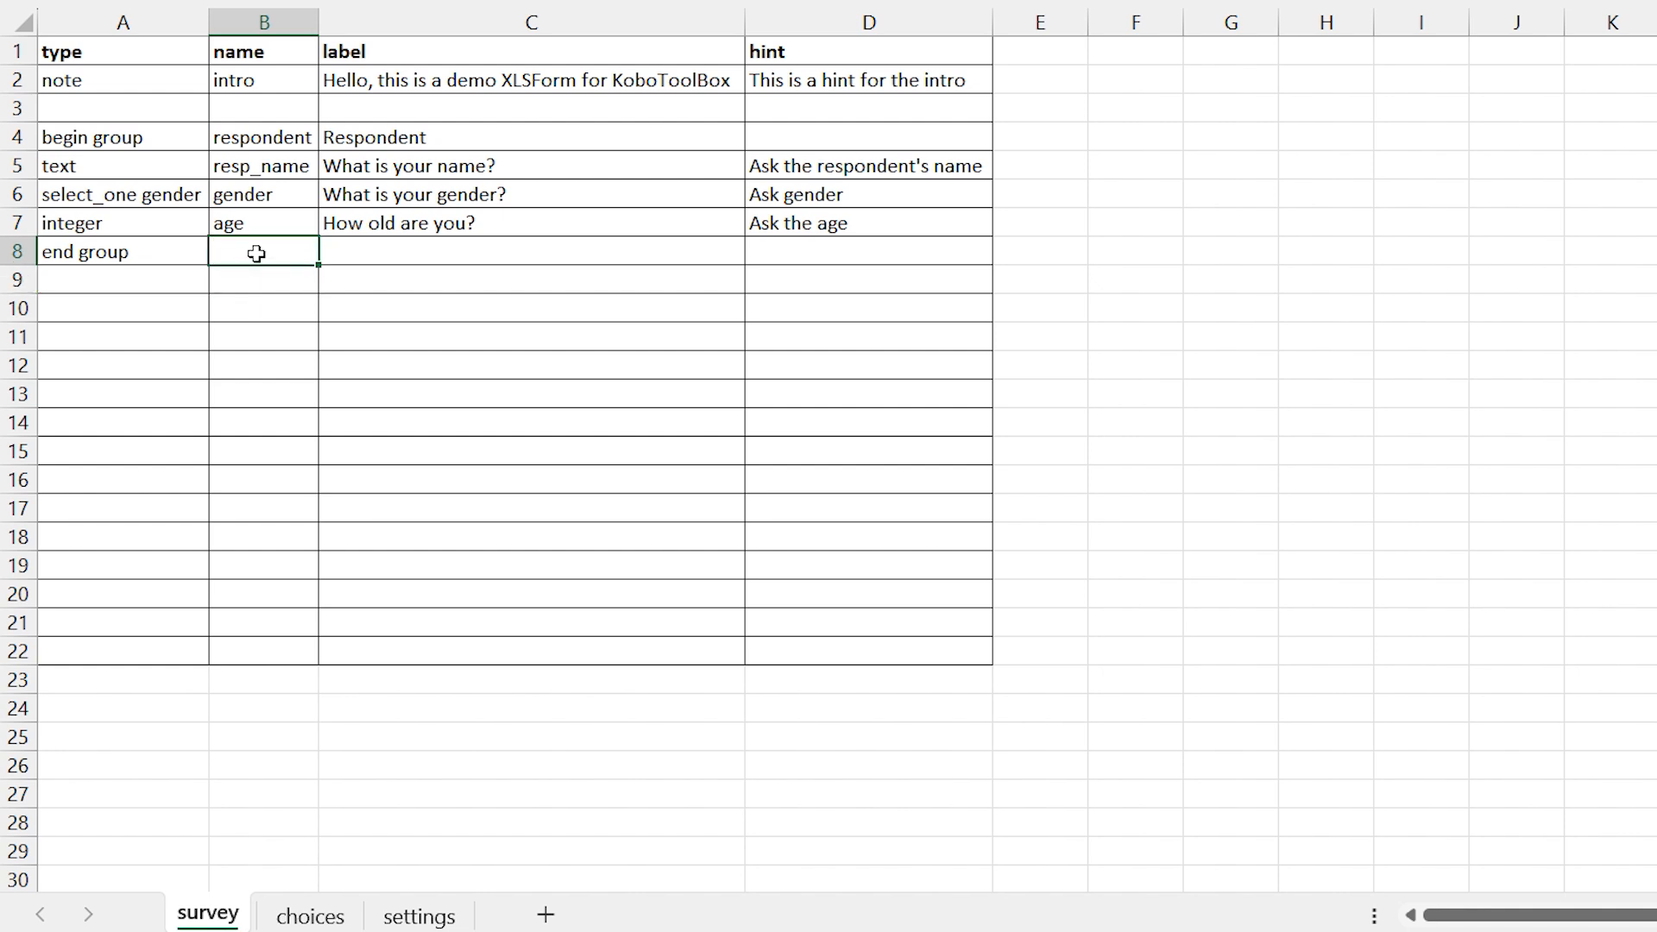
double_click(256, 252)
type("resp")
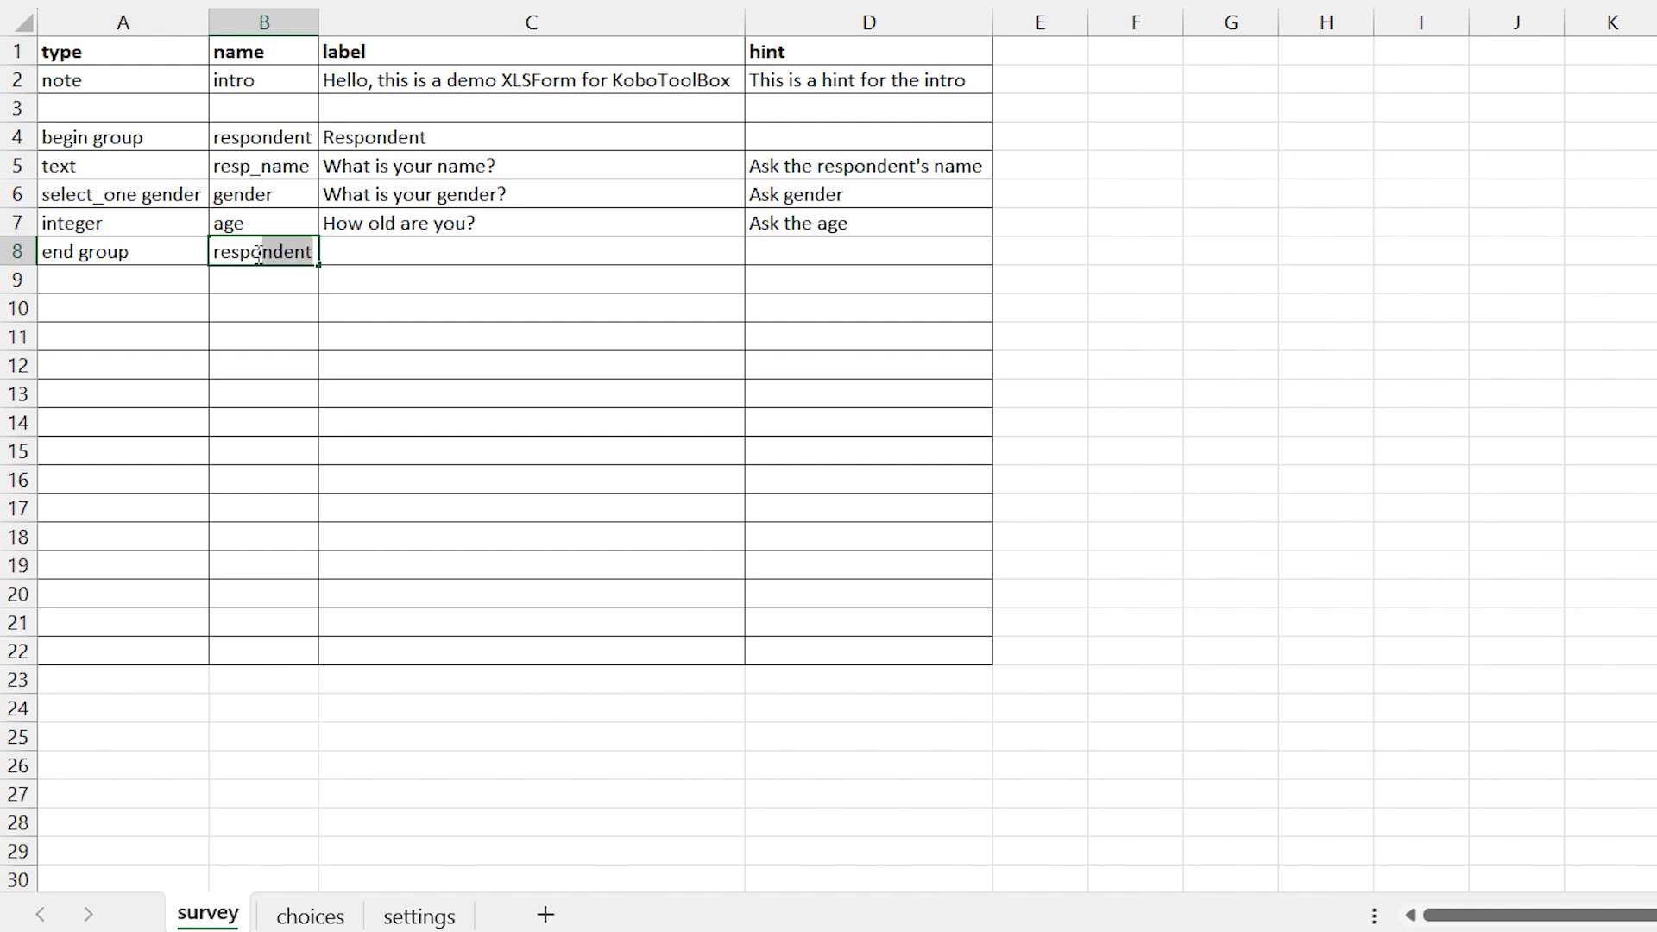
type("ondent")
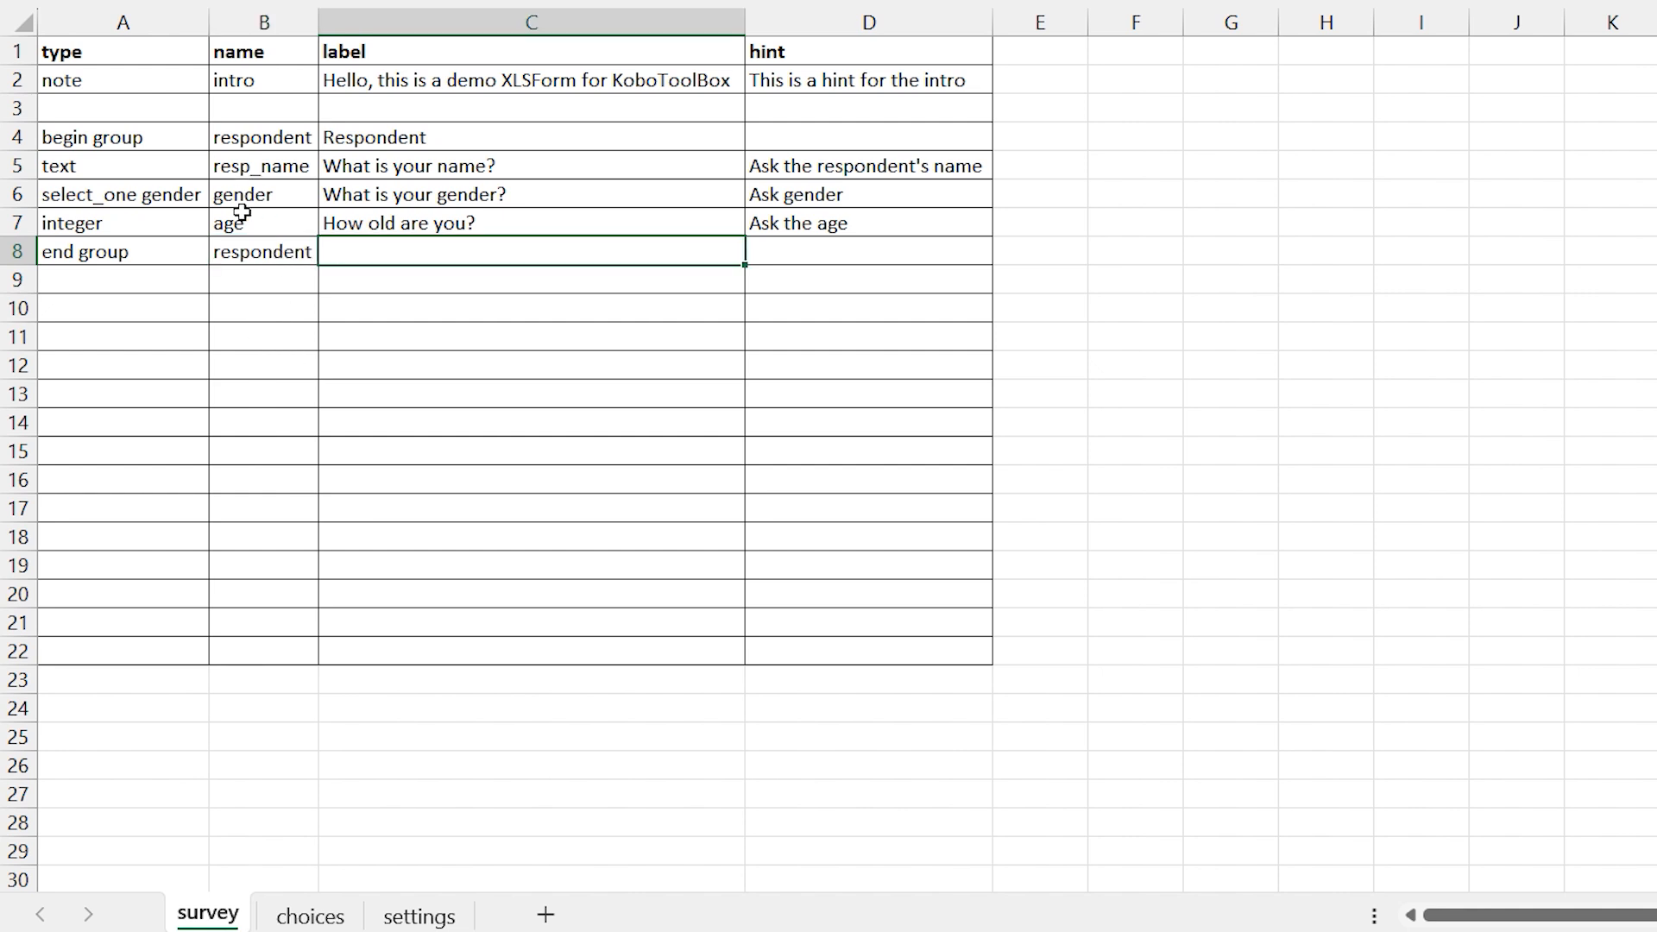
left_click(259, 253)
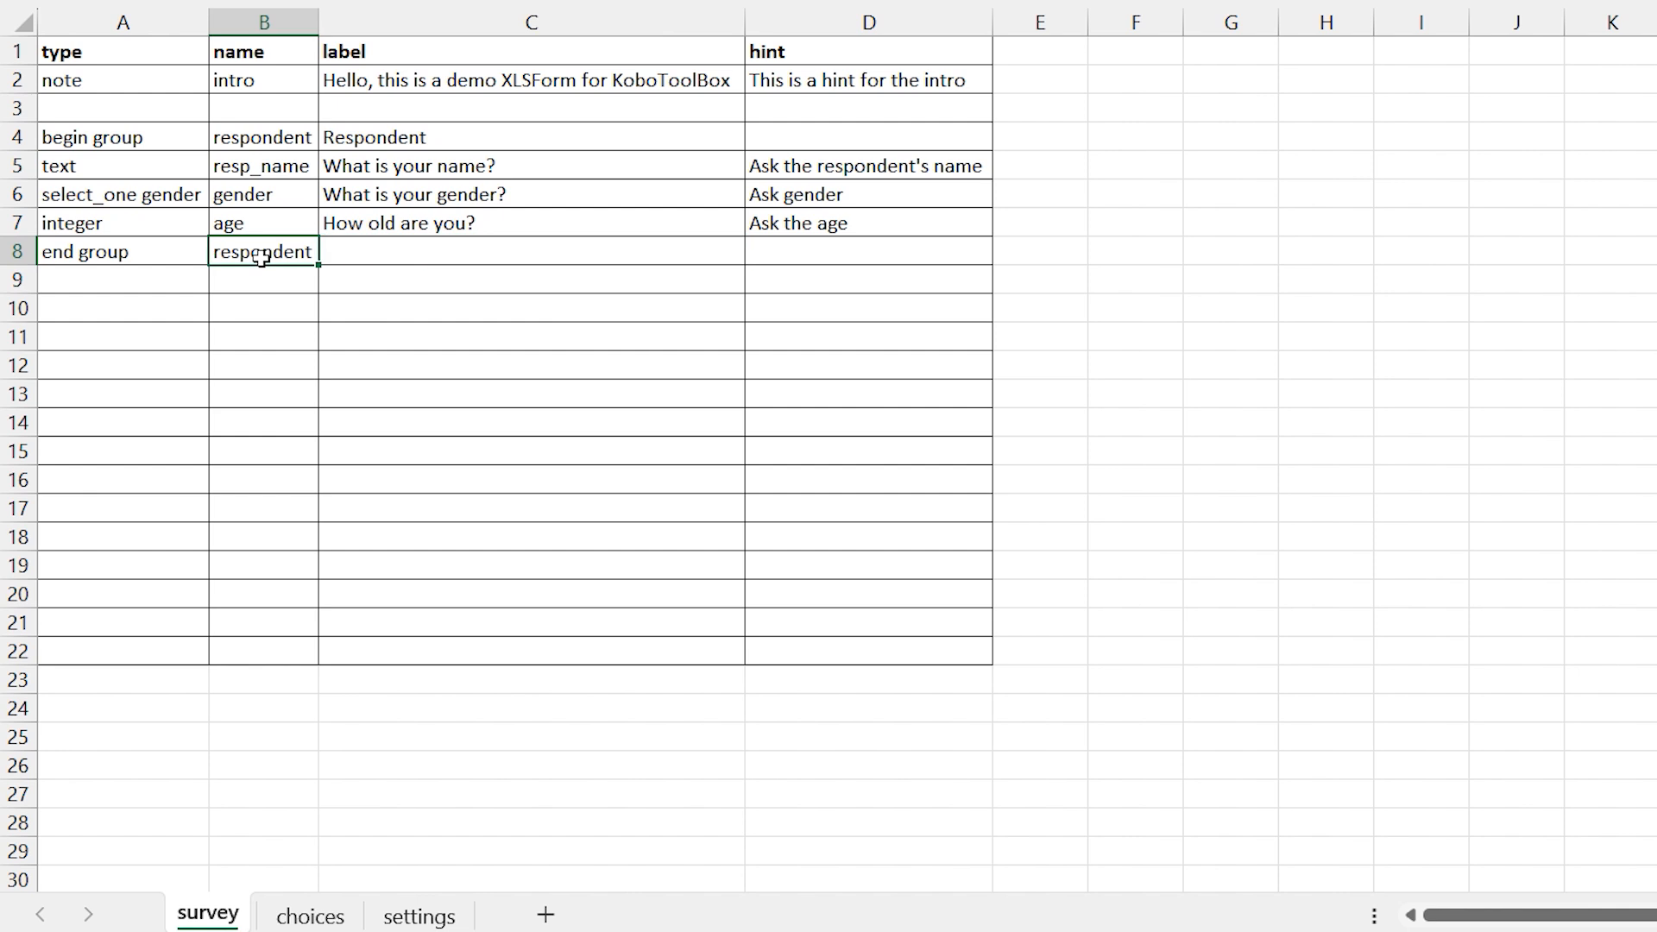
left_click_drag(266, 82, 269, 247)
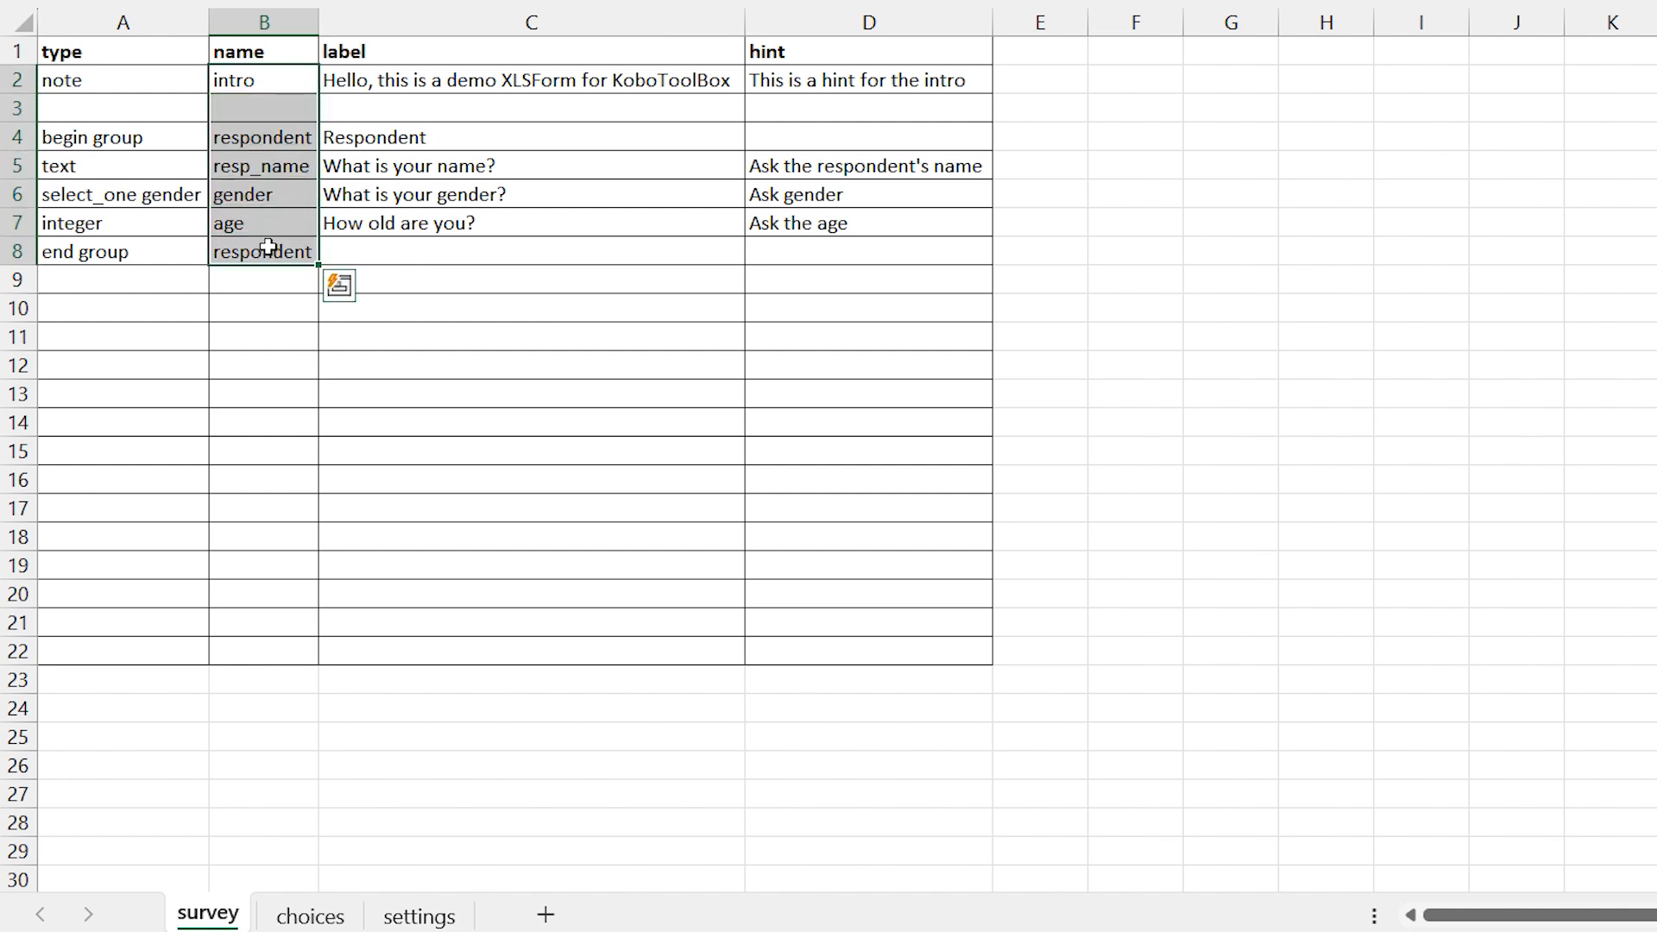
left_click(268, 281)
left_click(277, 256)
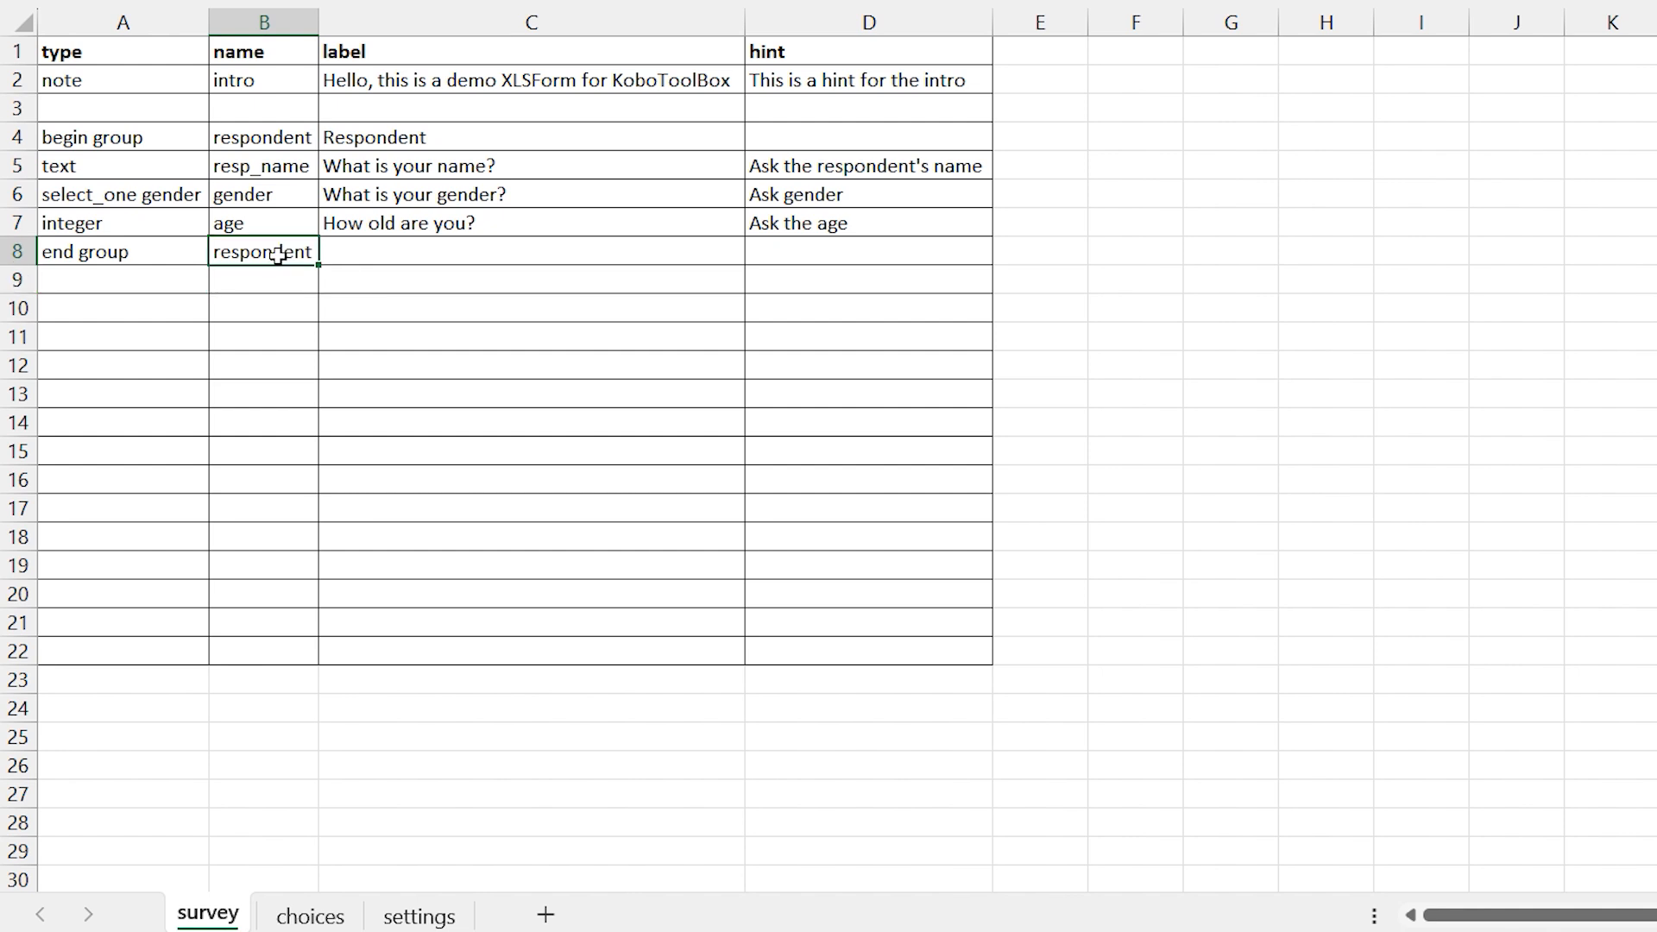
left_click(288, 289)
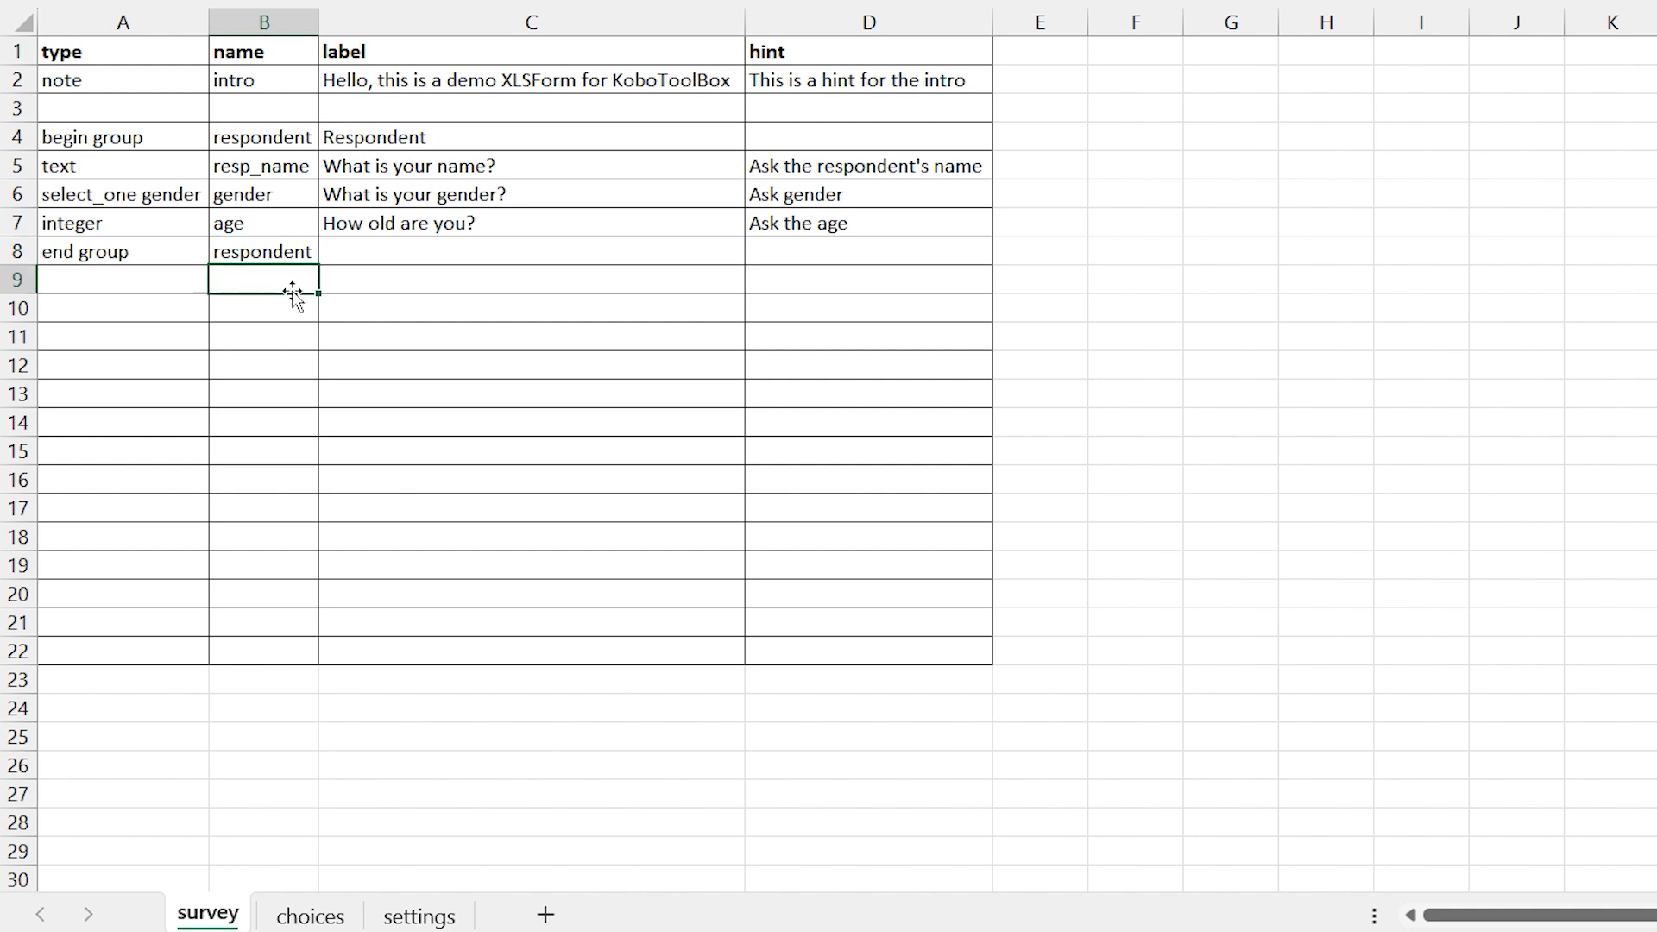
left_click(294, 252)
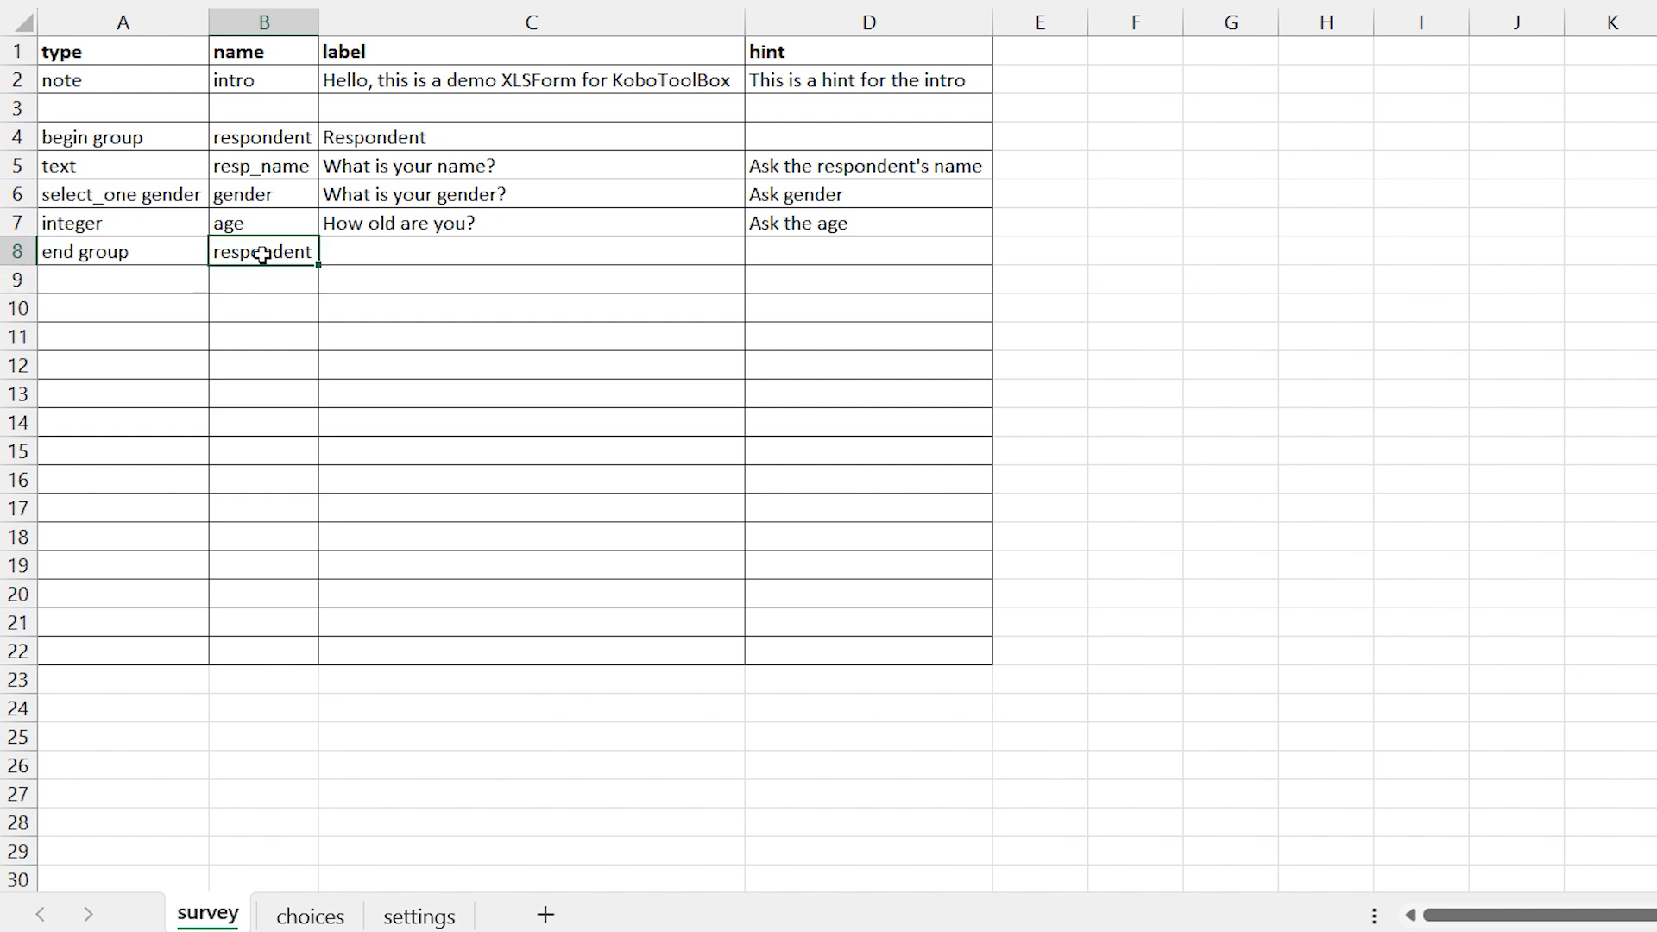
left_click(154, 251)
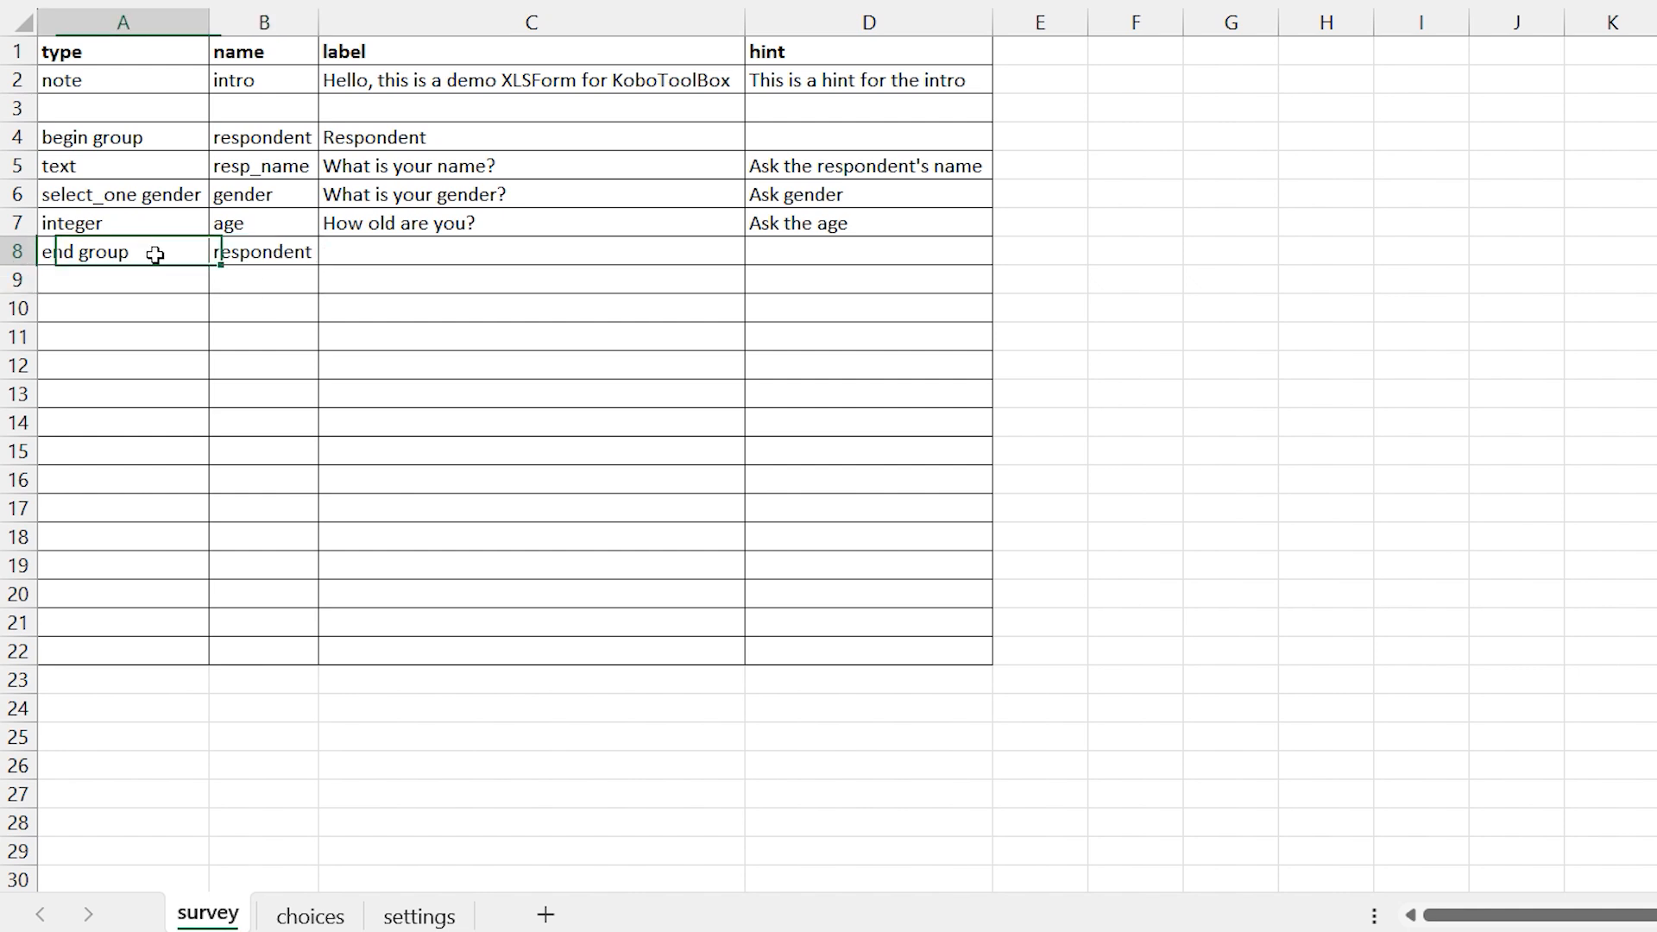
left_click(245, 249)
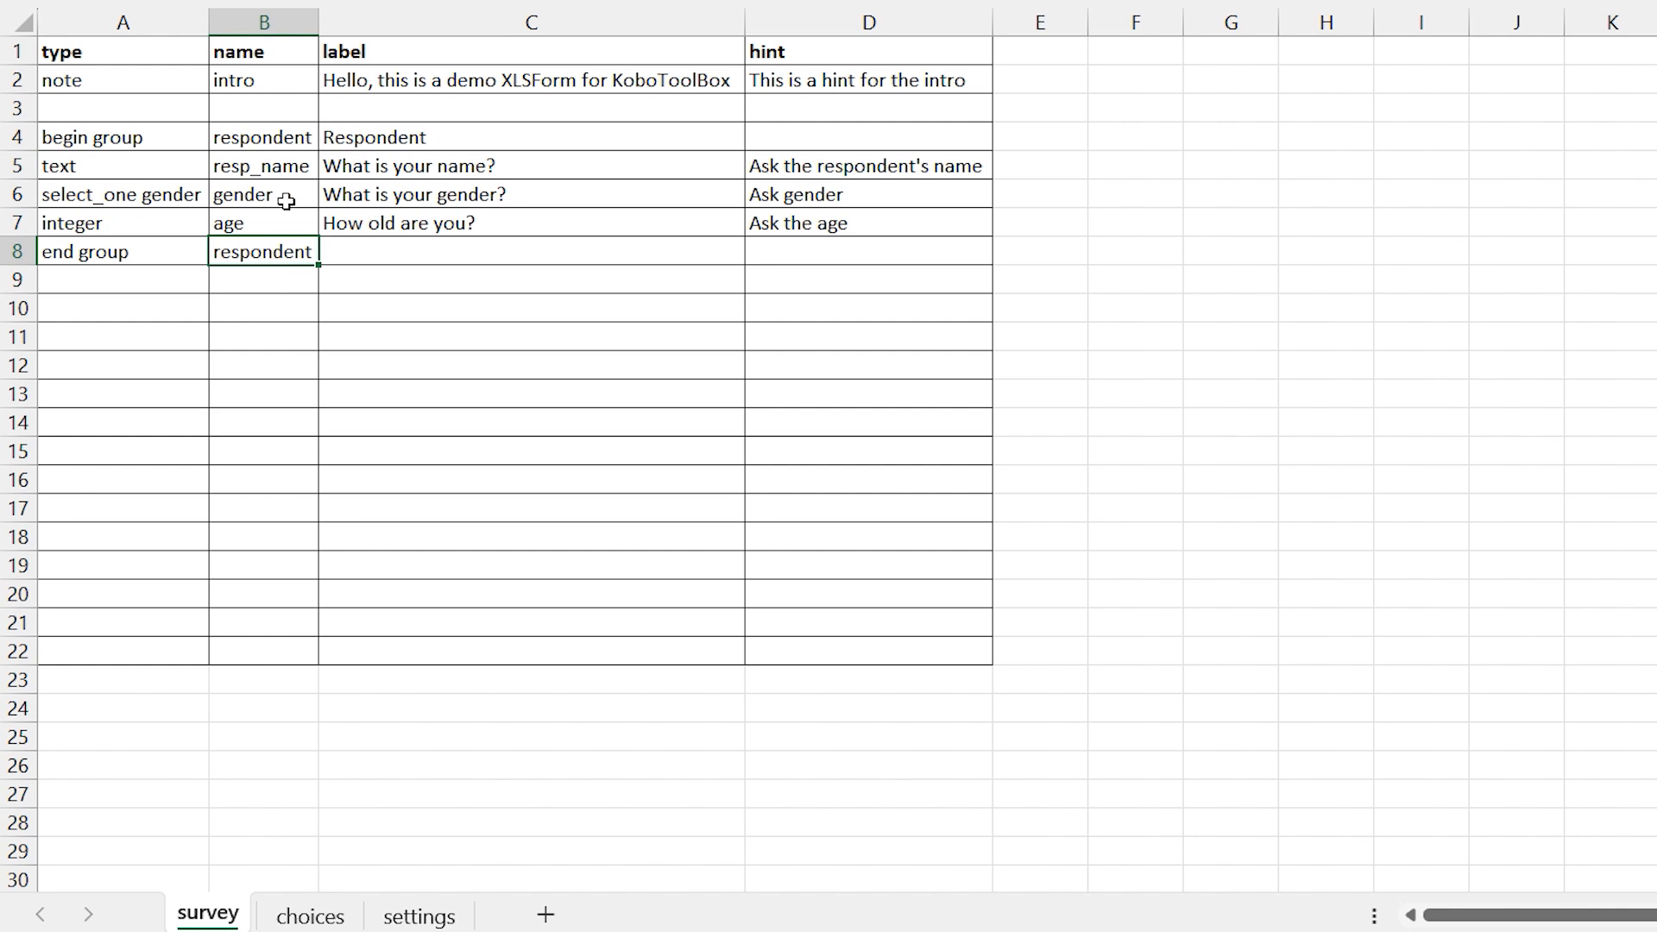
left_click(286, 140)
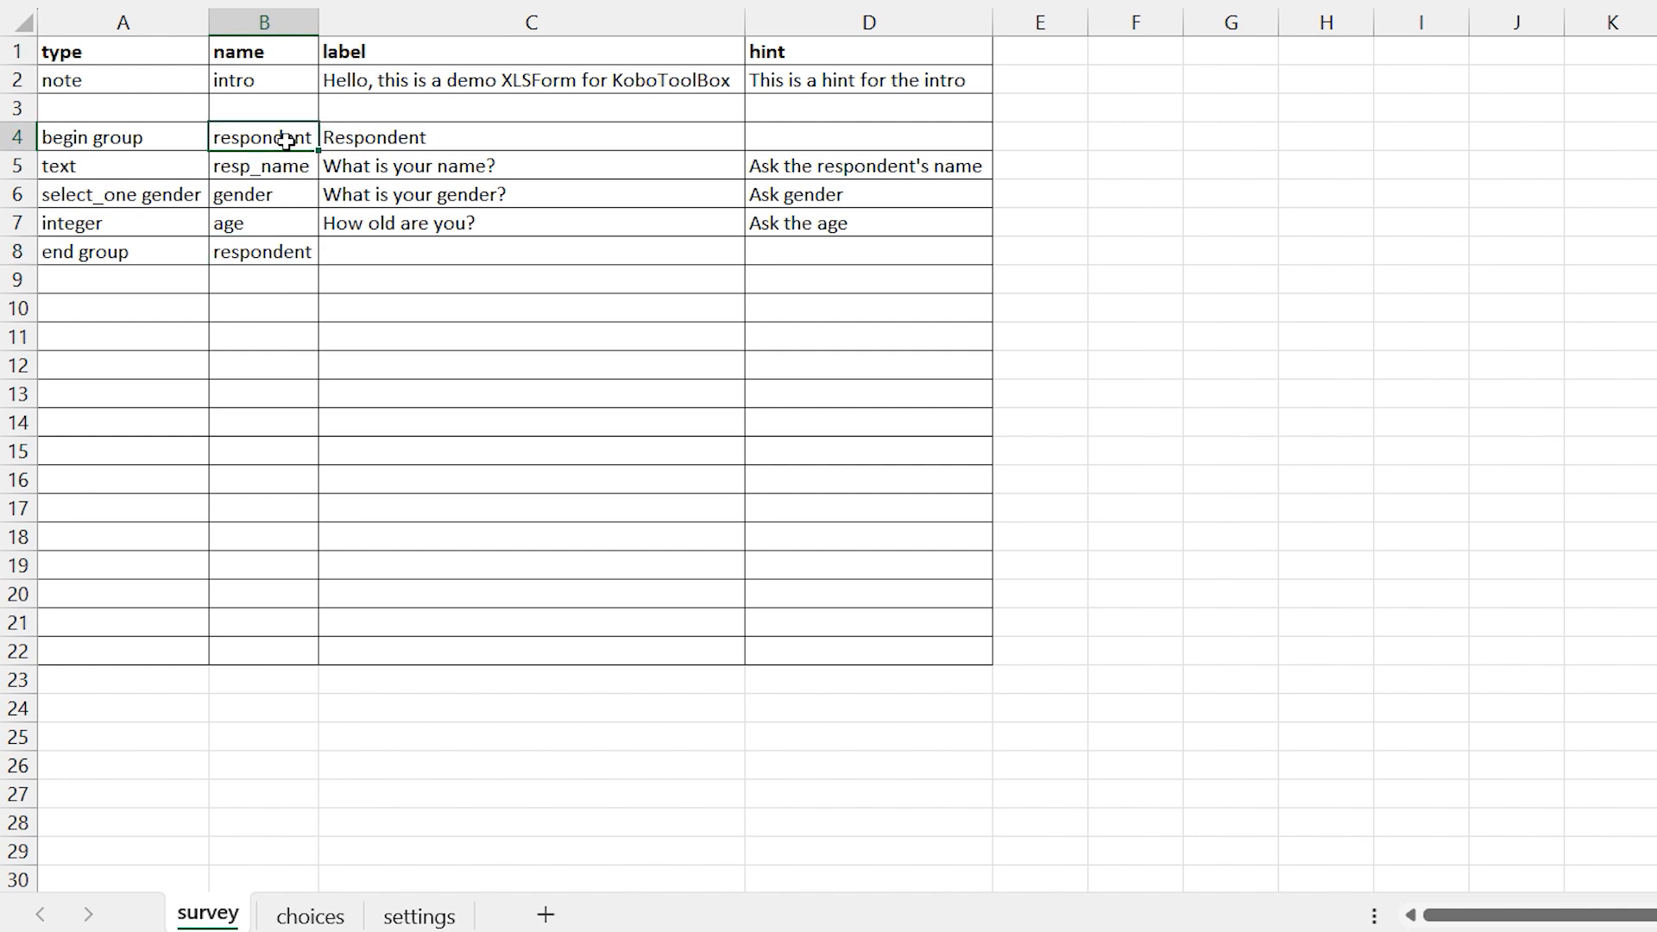
left_click(285, 251)
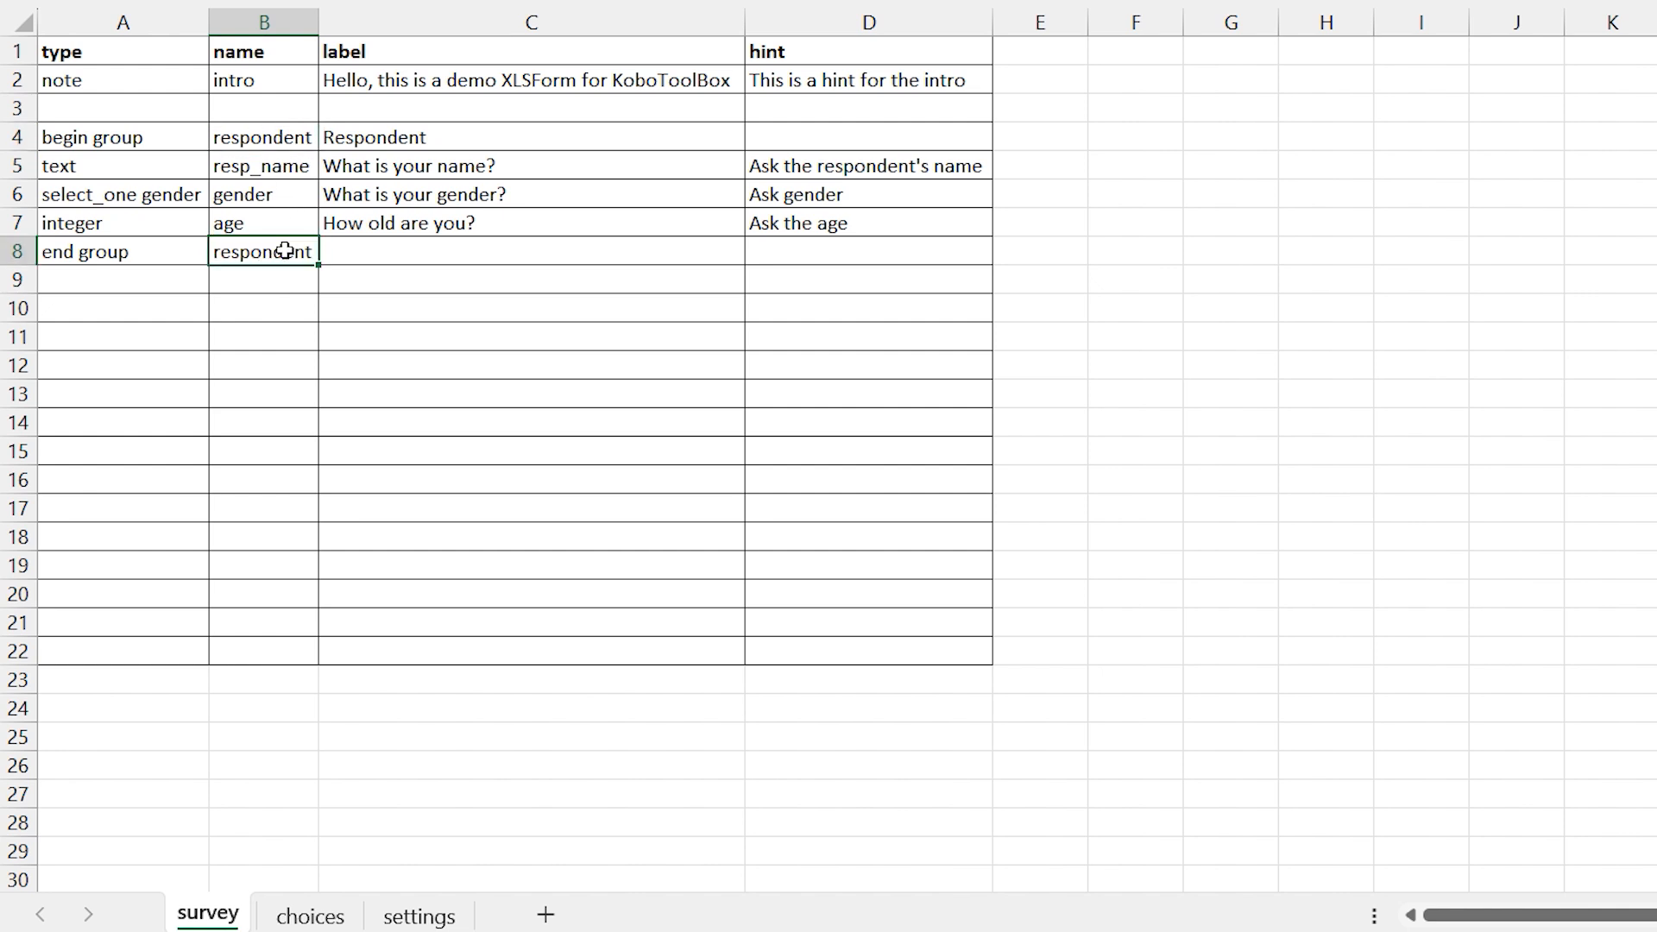
Start a new group in row 10 with the type begin group, the name district and the label District.
left_click(178, 303)
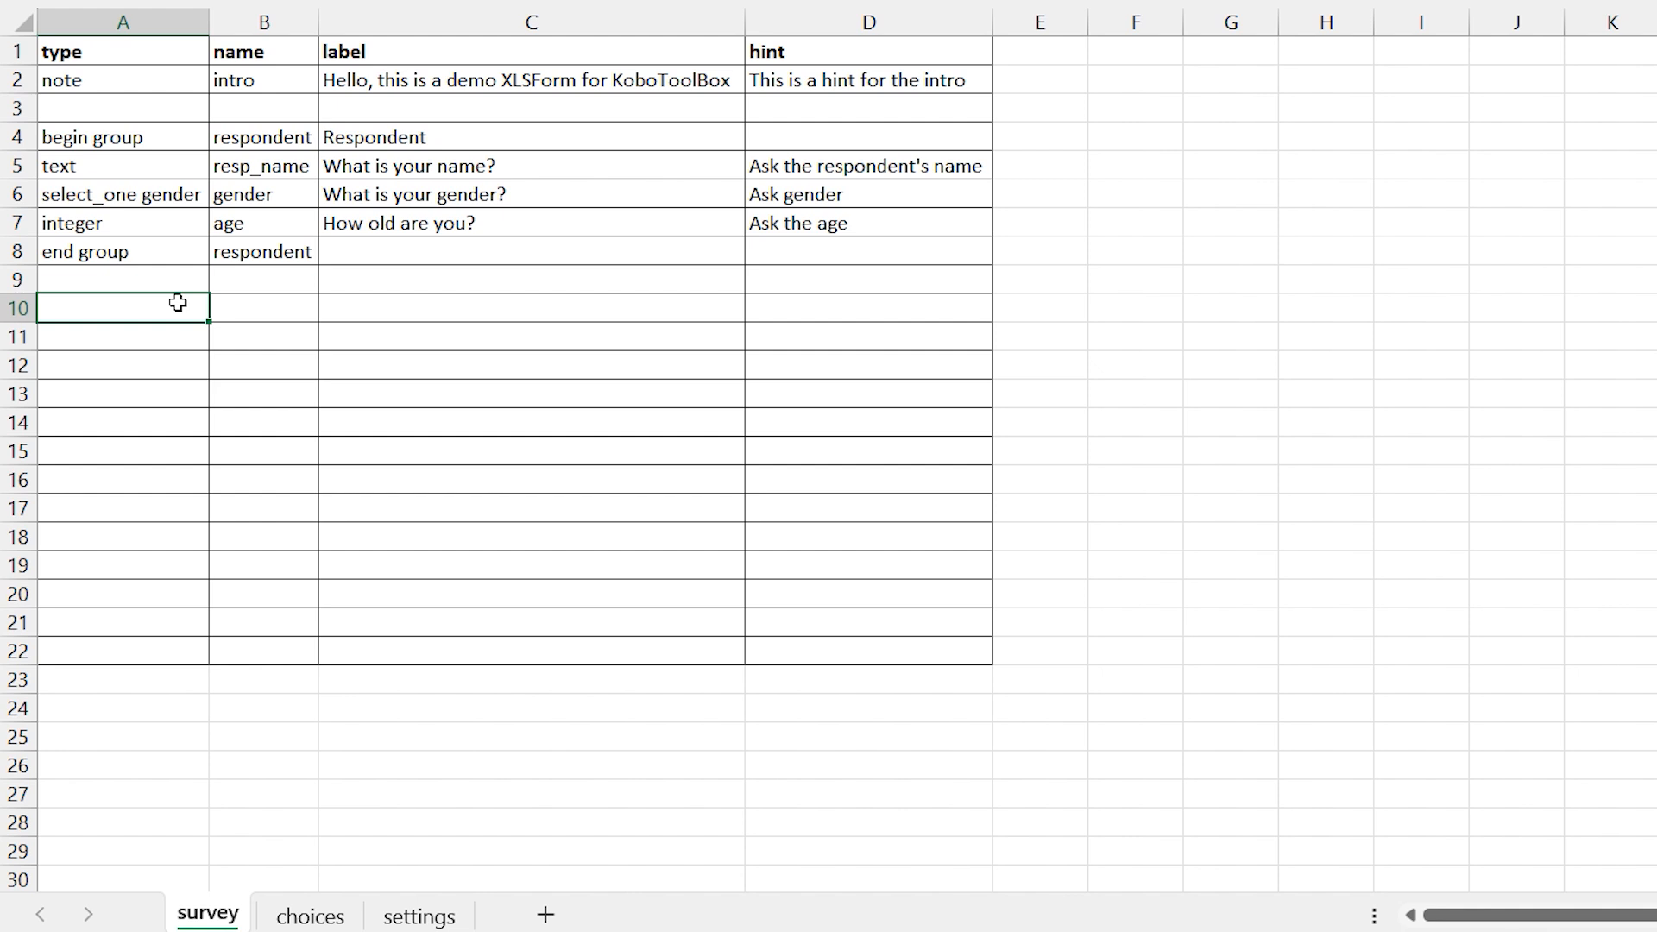
type("begin group")
key("Tab")
type("di")
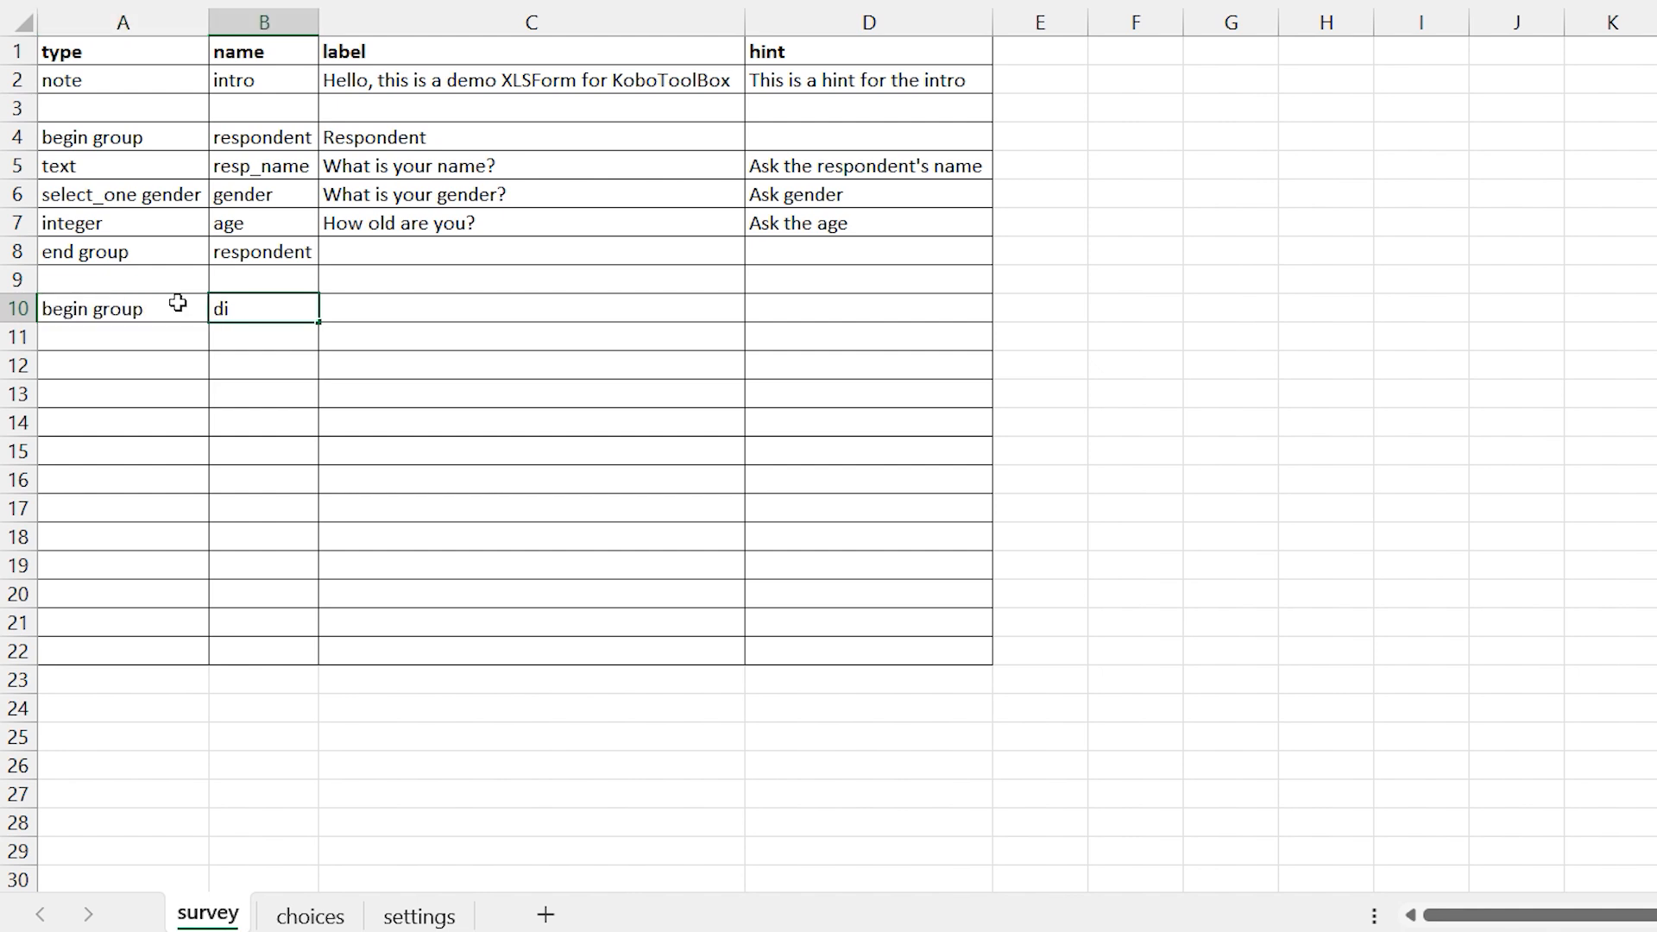
type("strict")
key("Tab")
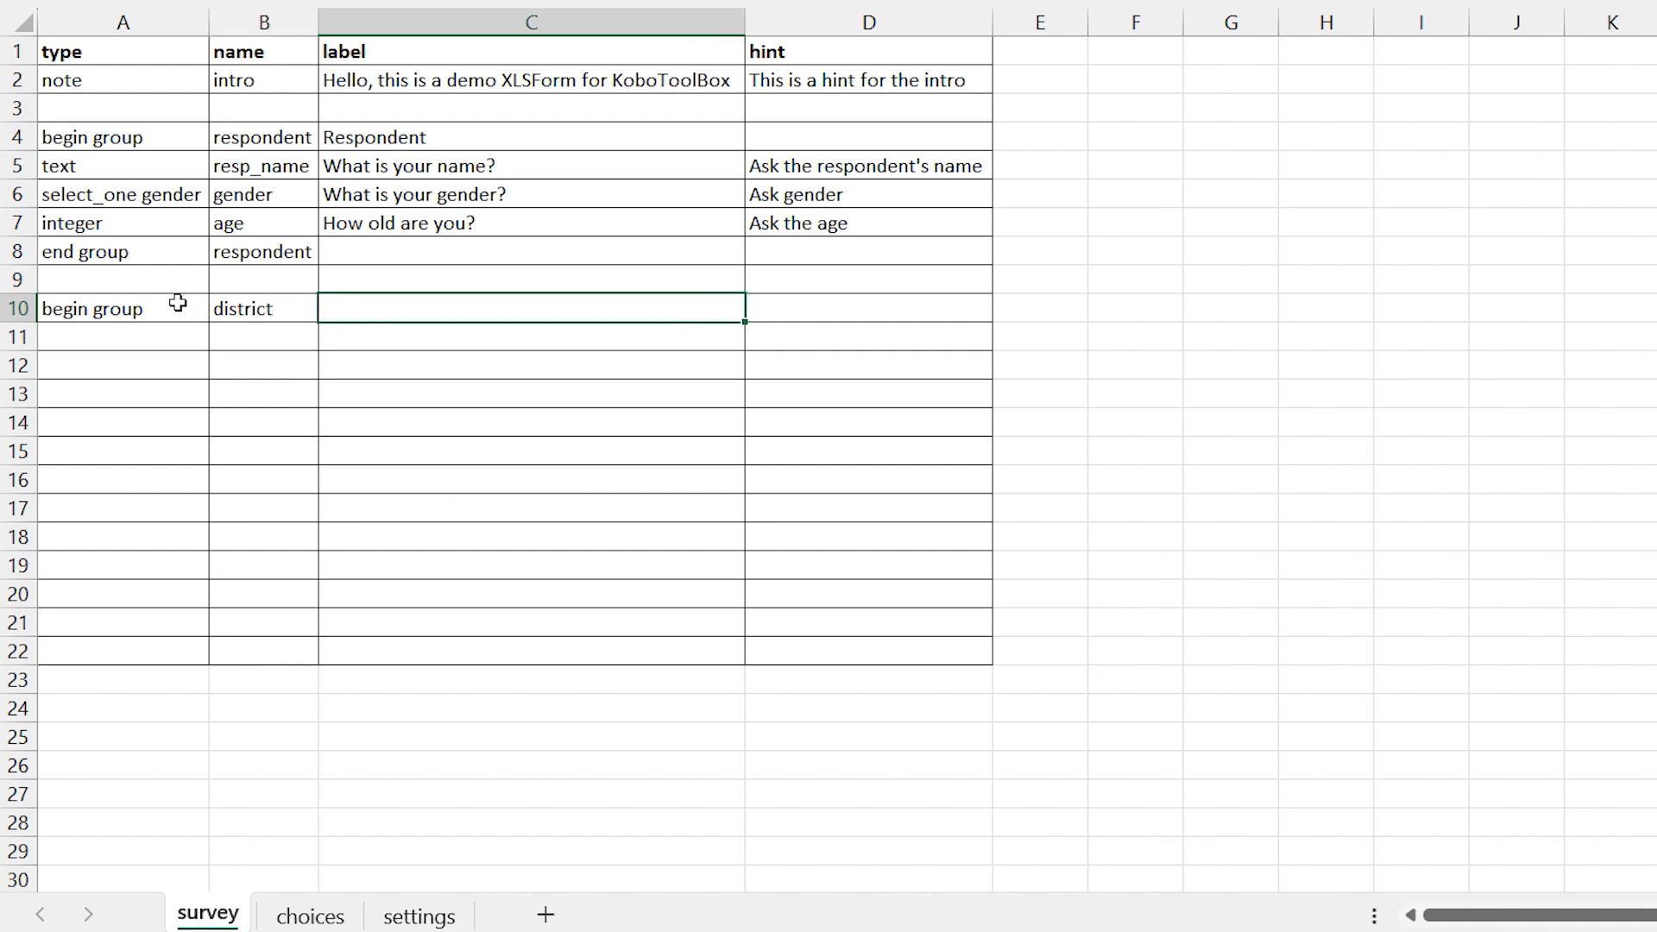
type("District")
key("Return")
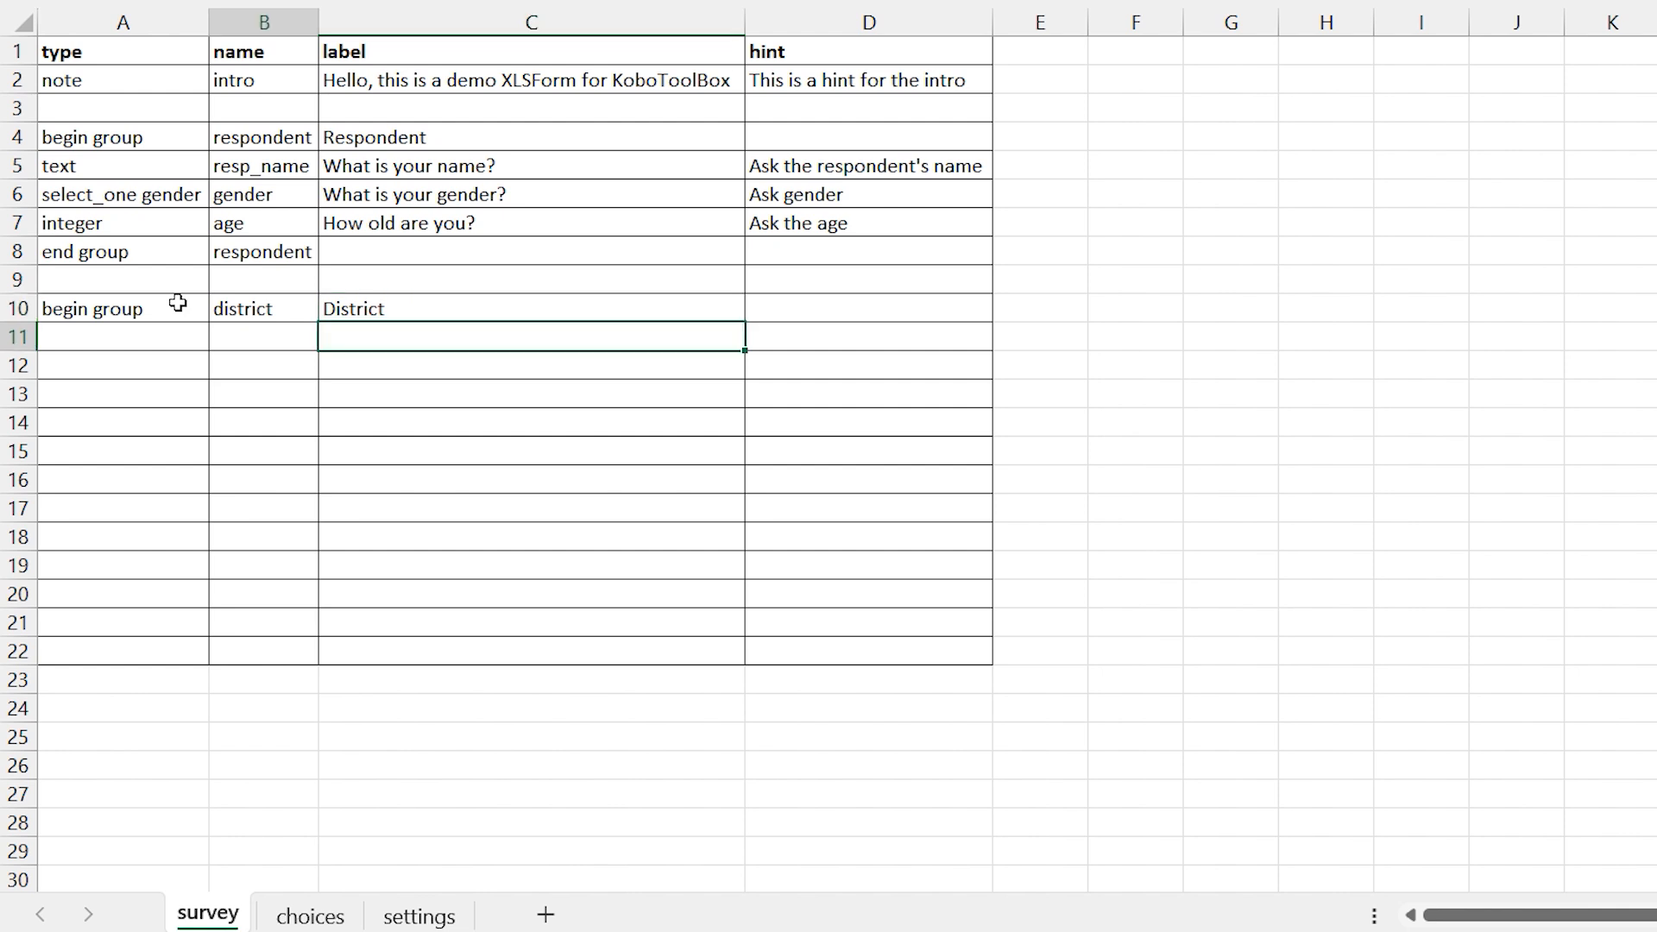
Add a text question named district_name in row 11 and fit the name column to its content.
key("Home")
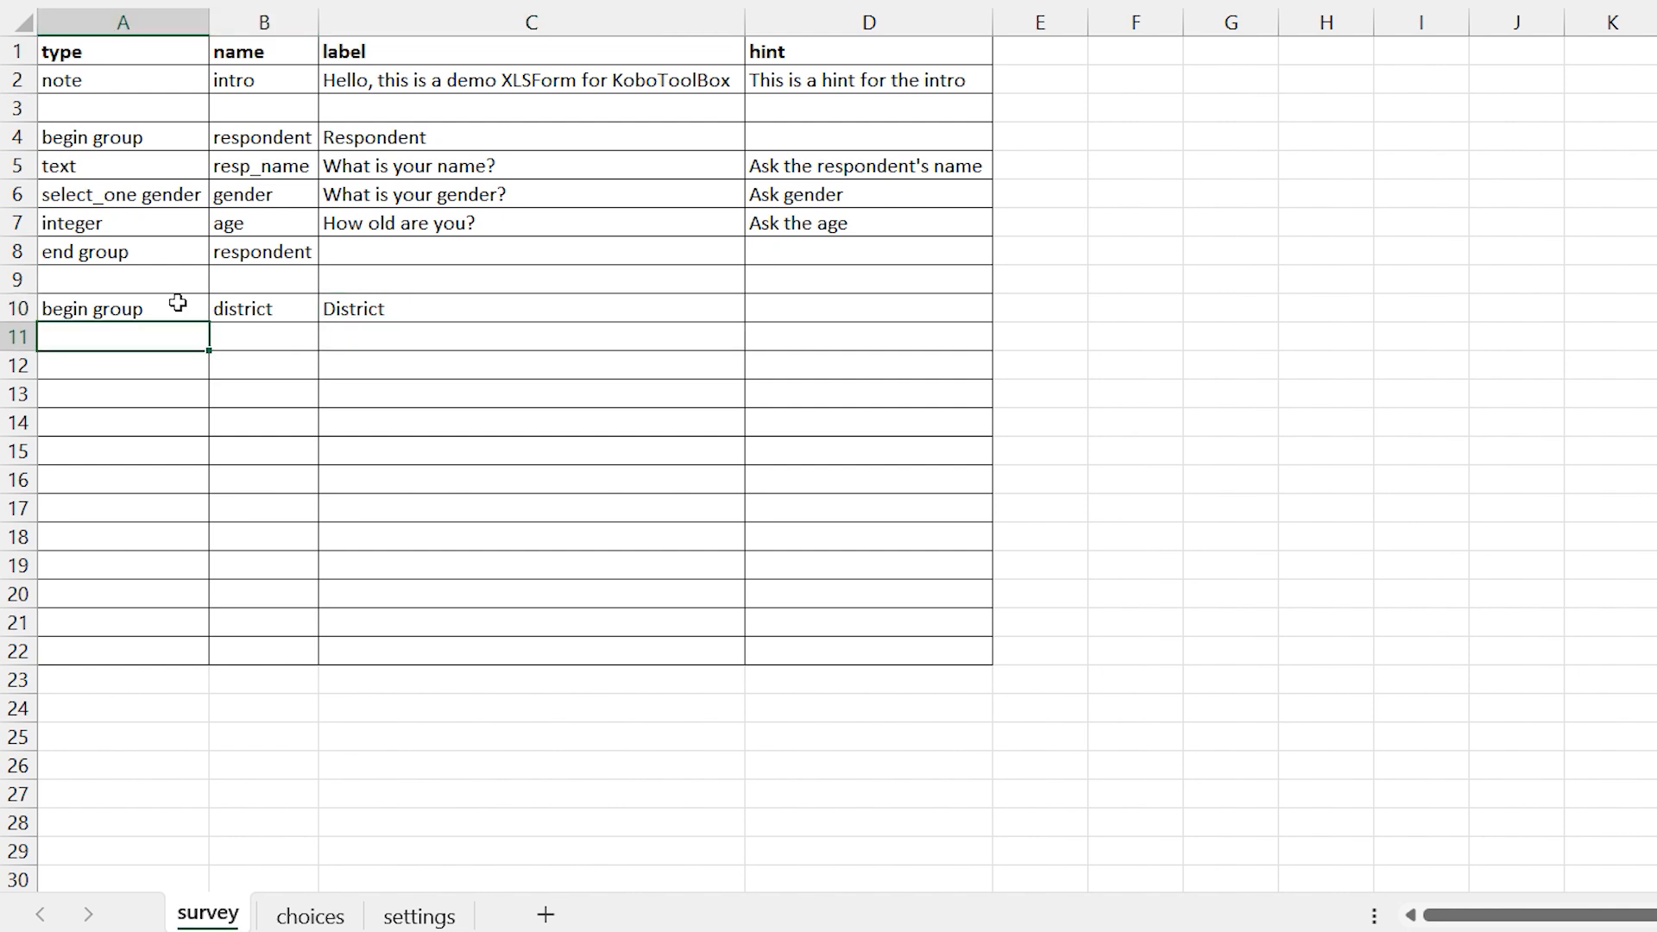
type("text")
key("Tab")
type("district_name")
key("Tab")
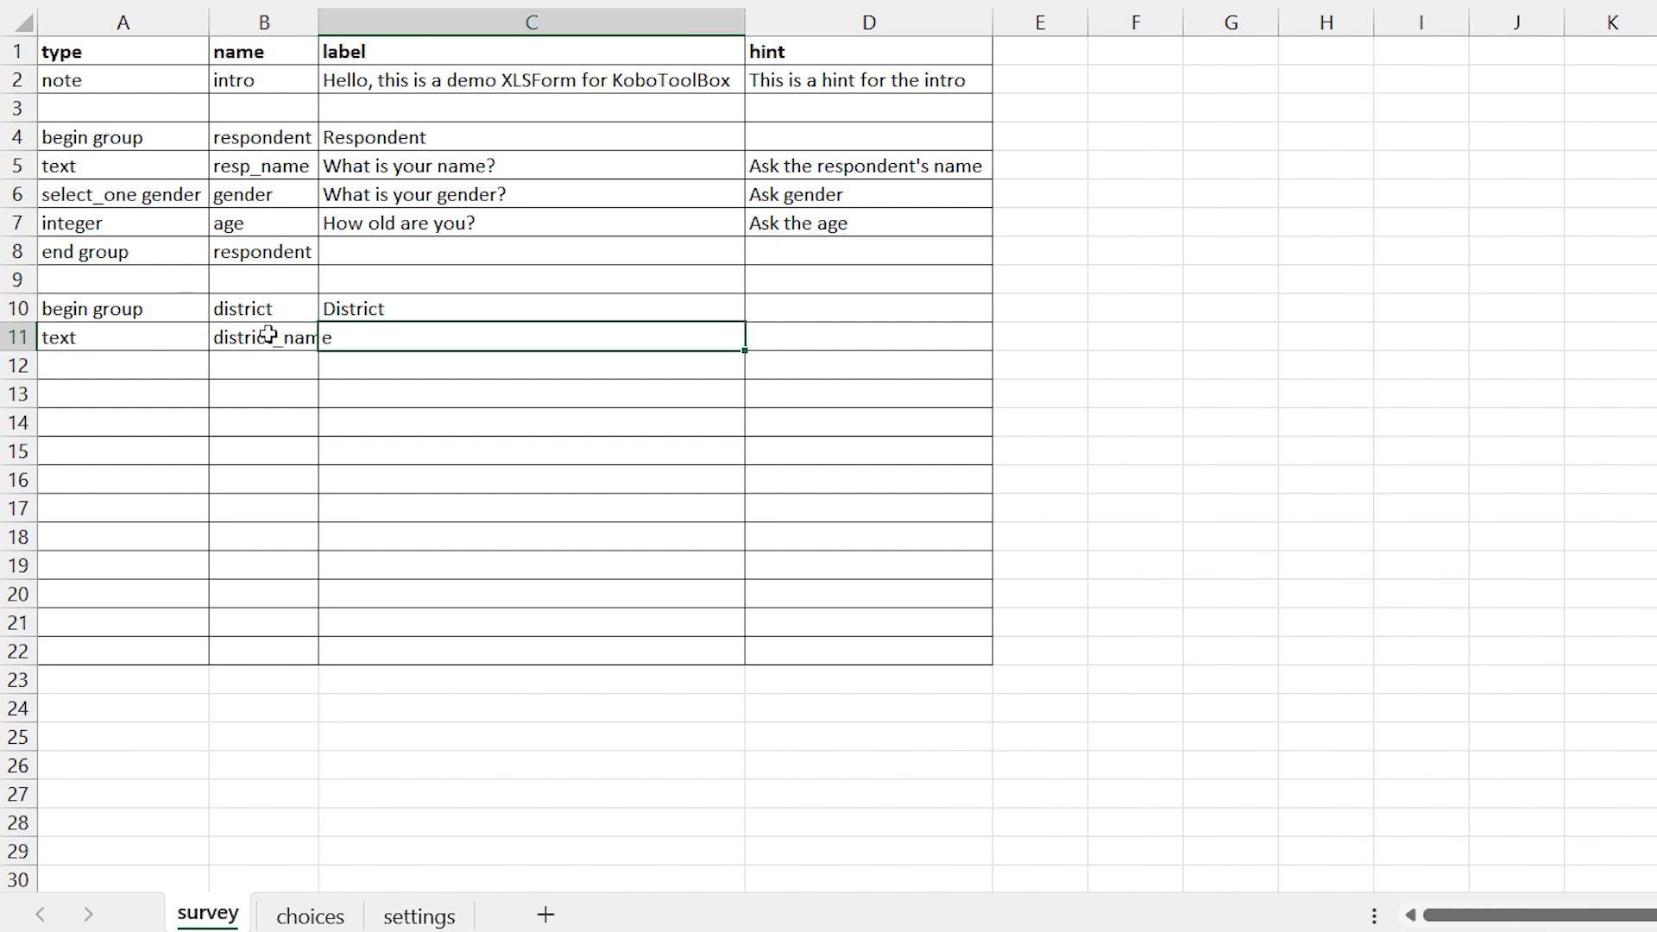
double_click(319, 22)
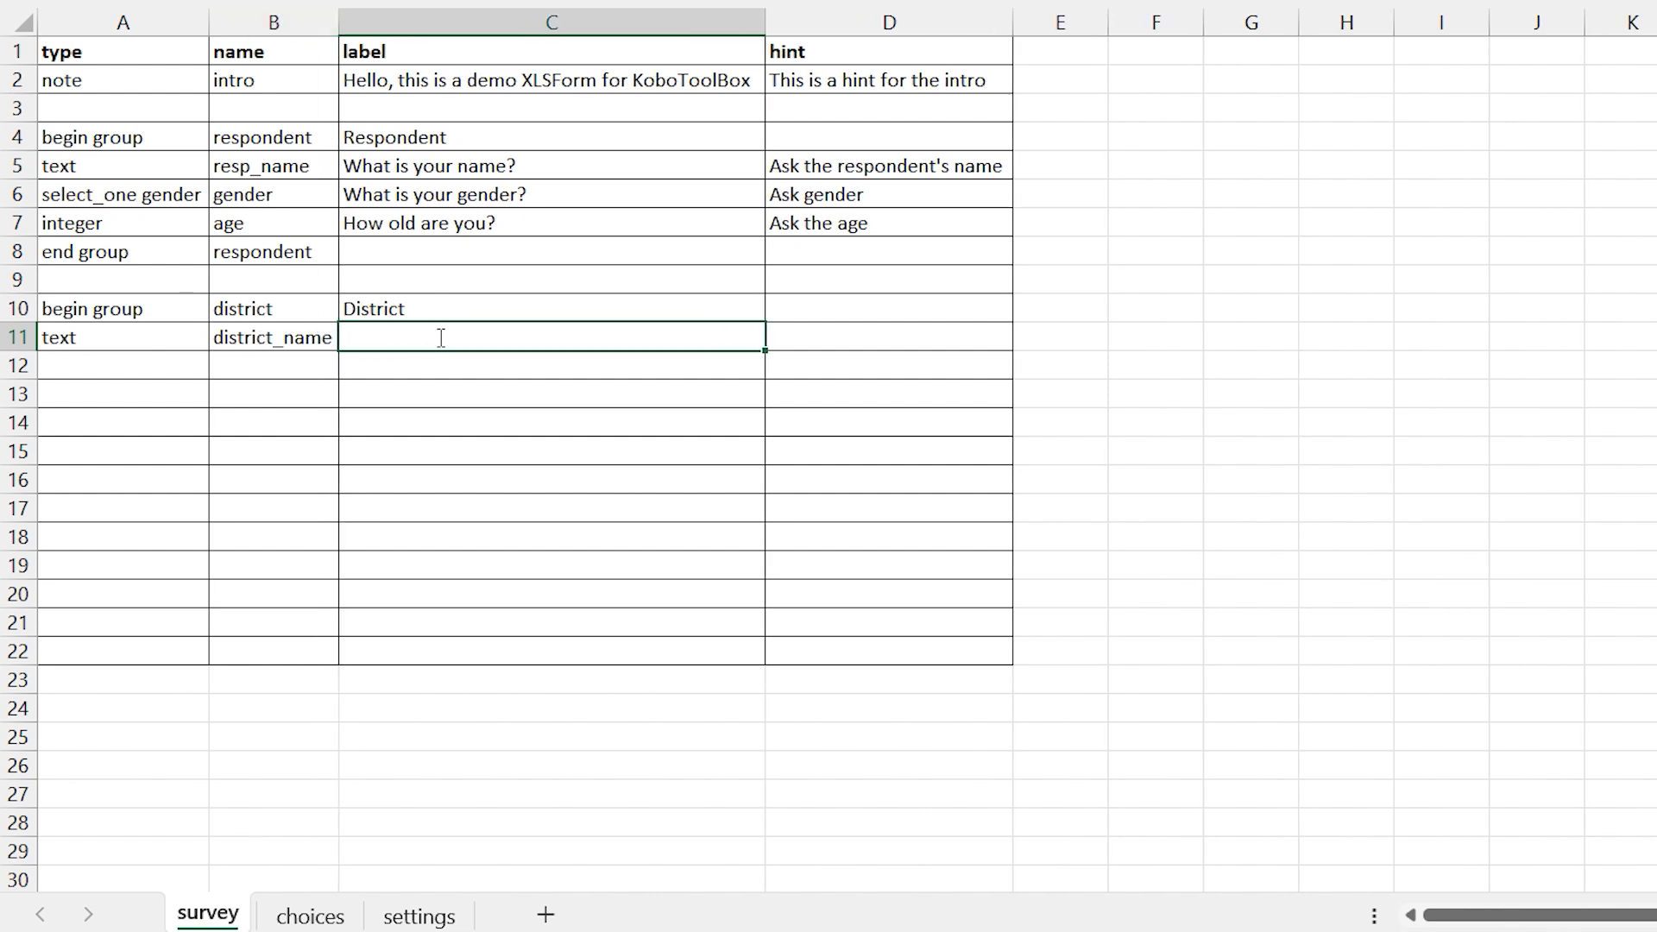
Label the district_name question "What is the name of this district?".
type("What is the name of this distric")
key("BackSpace")
key("BackSpace")
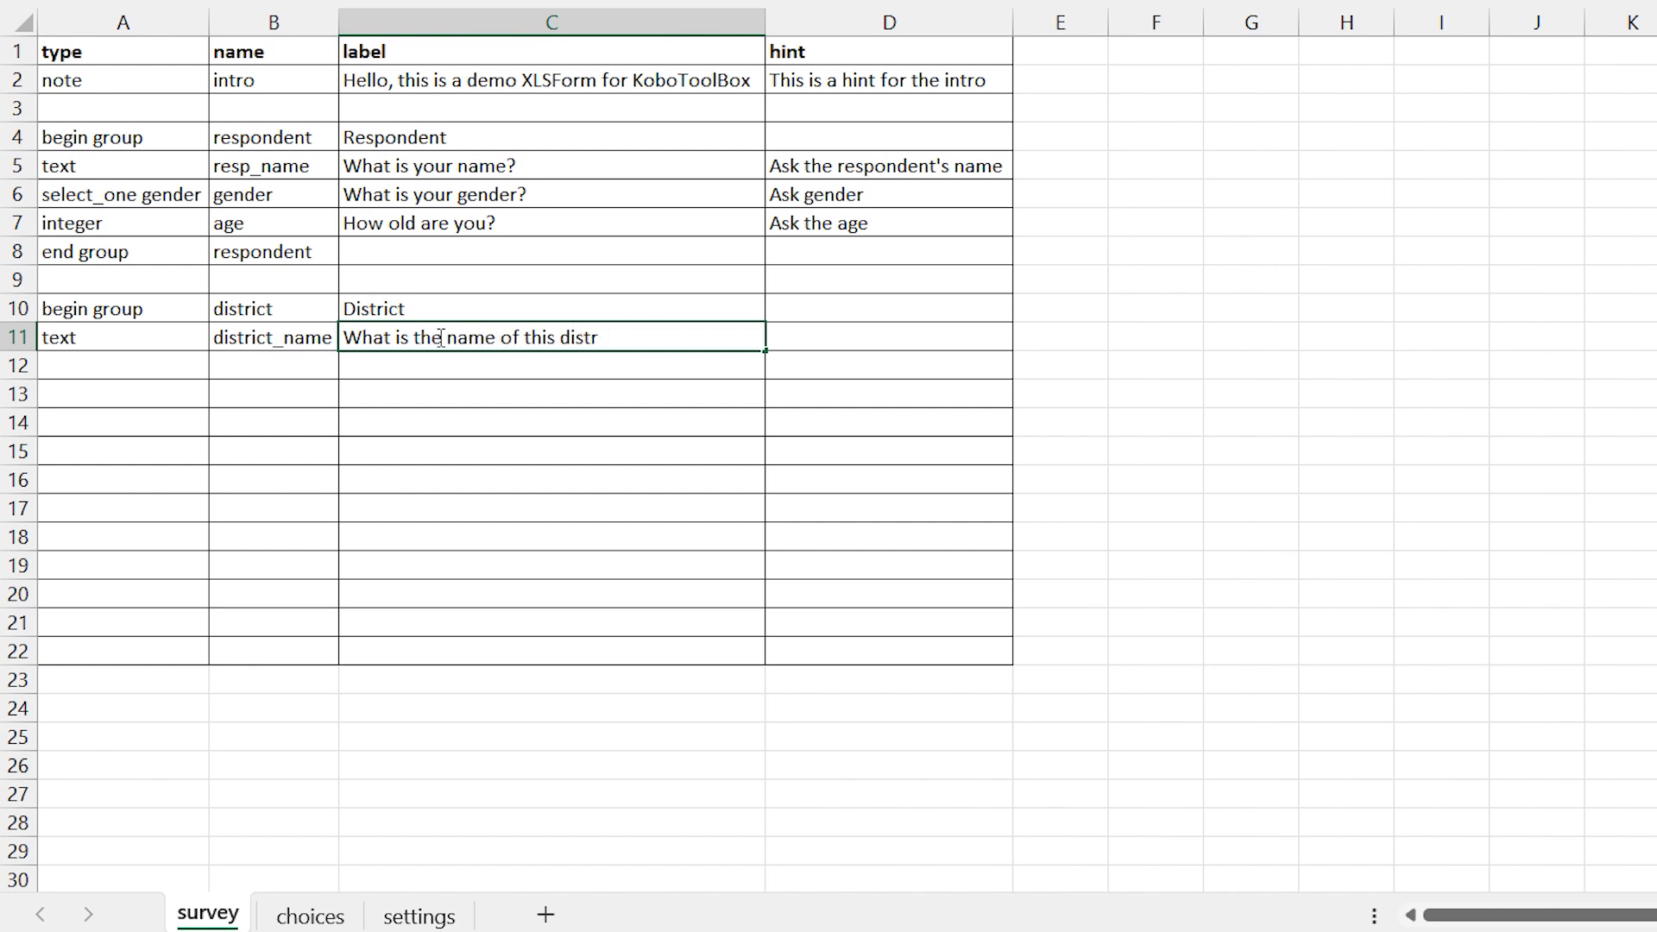
type("ict?")
key("Return")
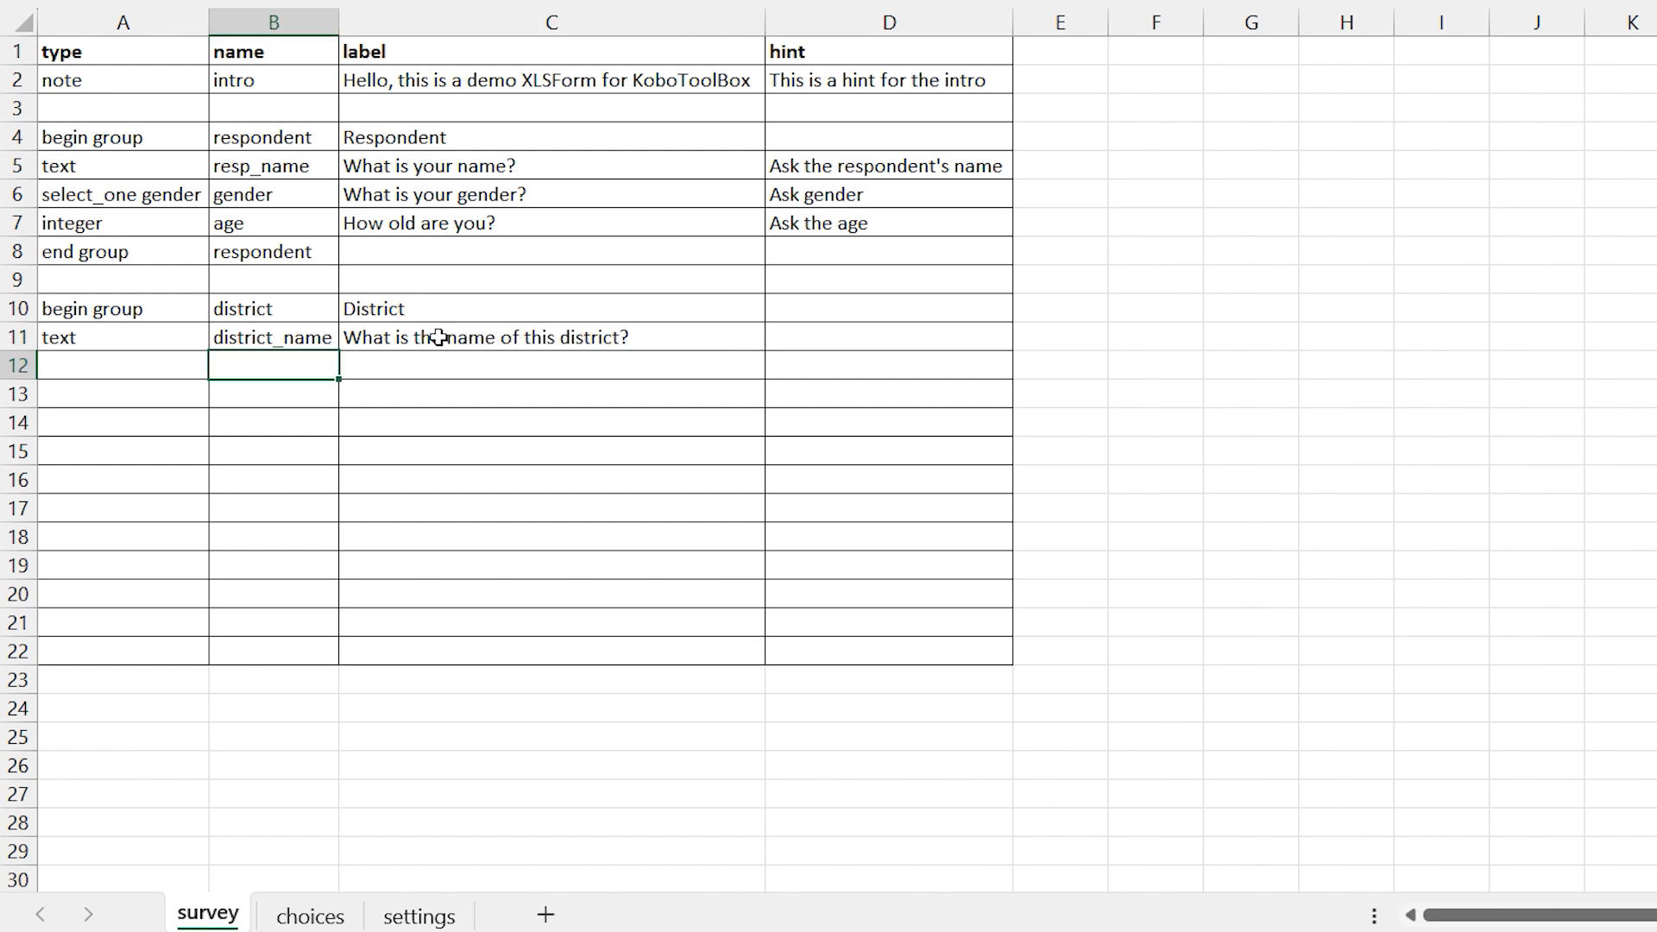
Start a nested group in row 13 with the type begin group, the name leadership and the label Leadership.
key("Down")
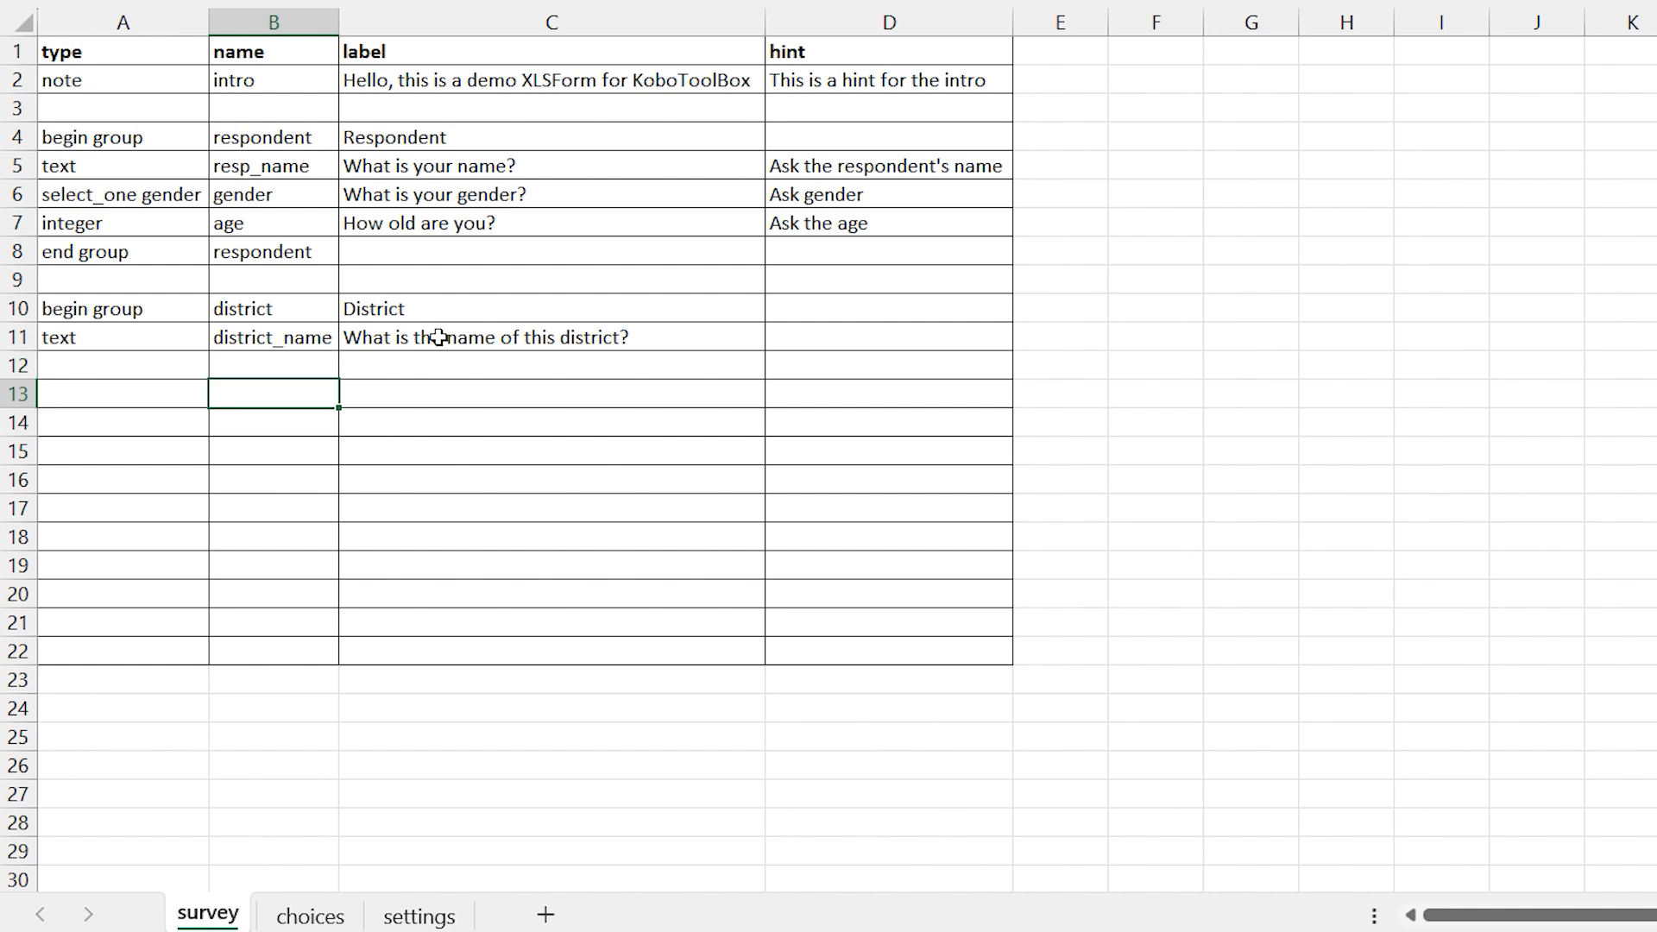
key("Left")
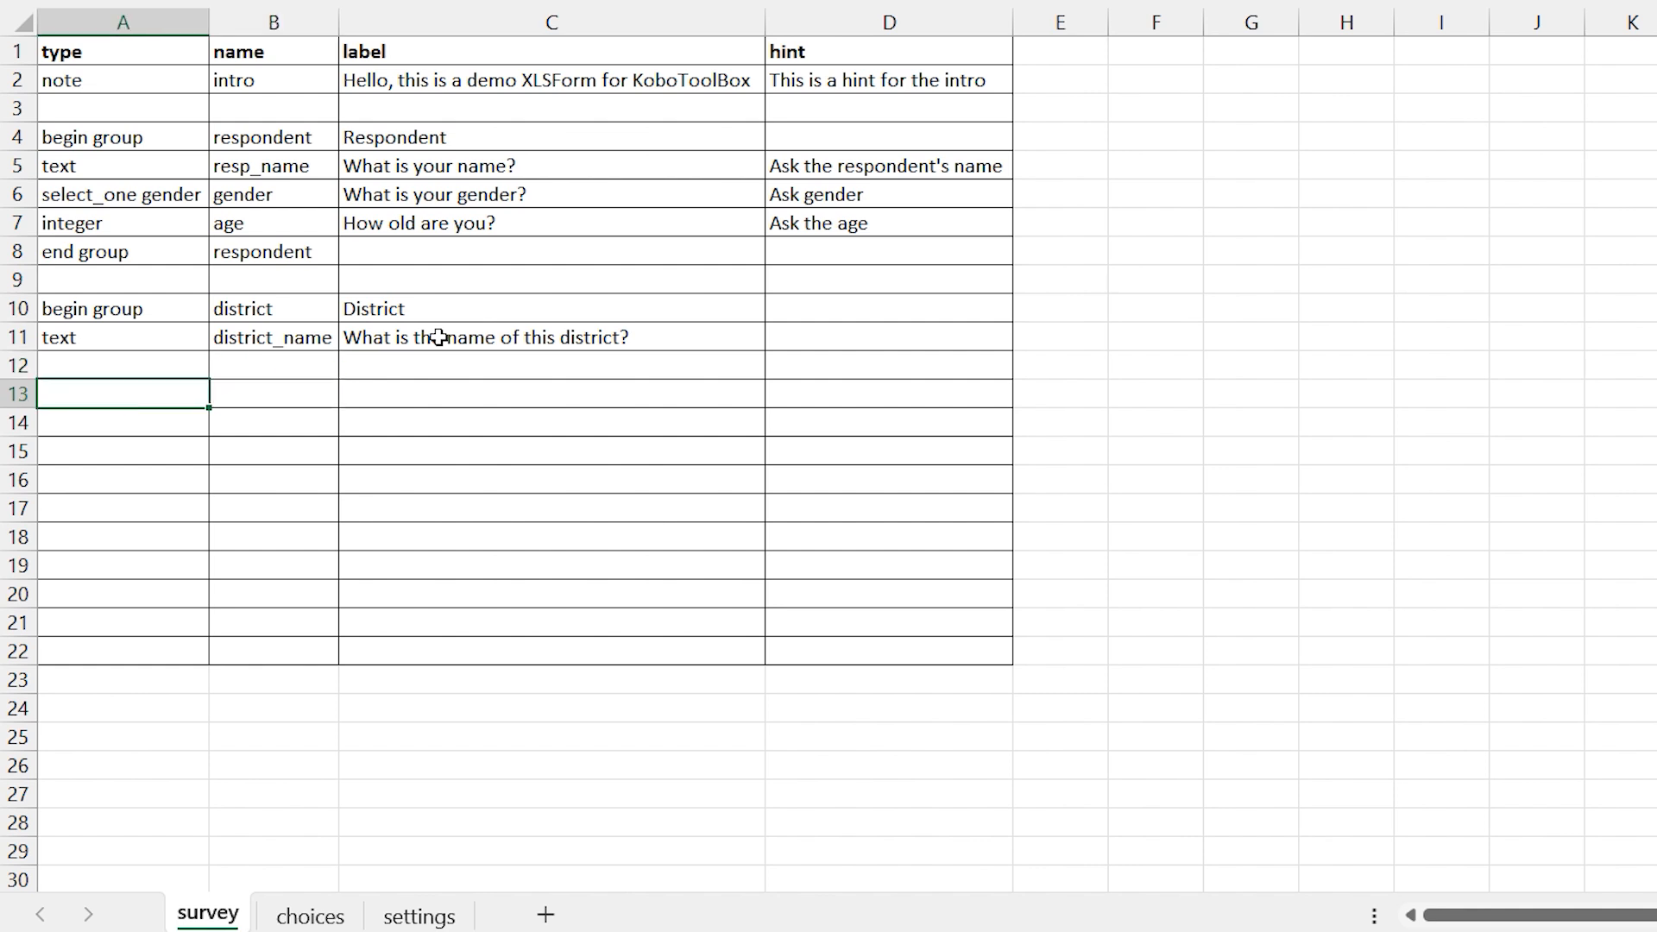
key("Up")
key("Down")
type("begin group")
key("Tab")
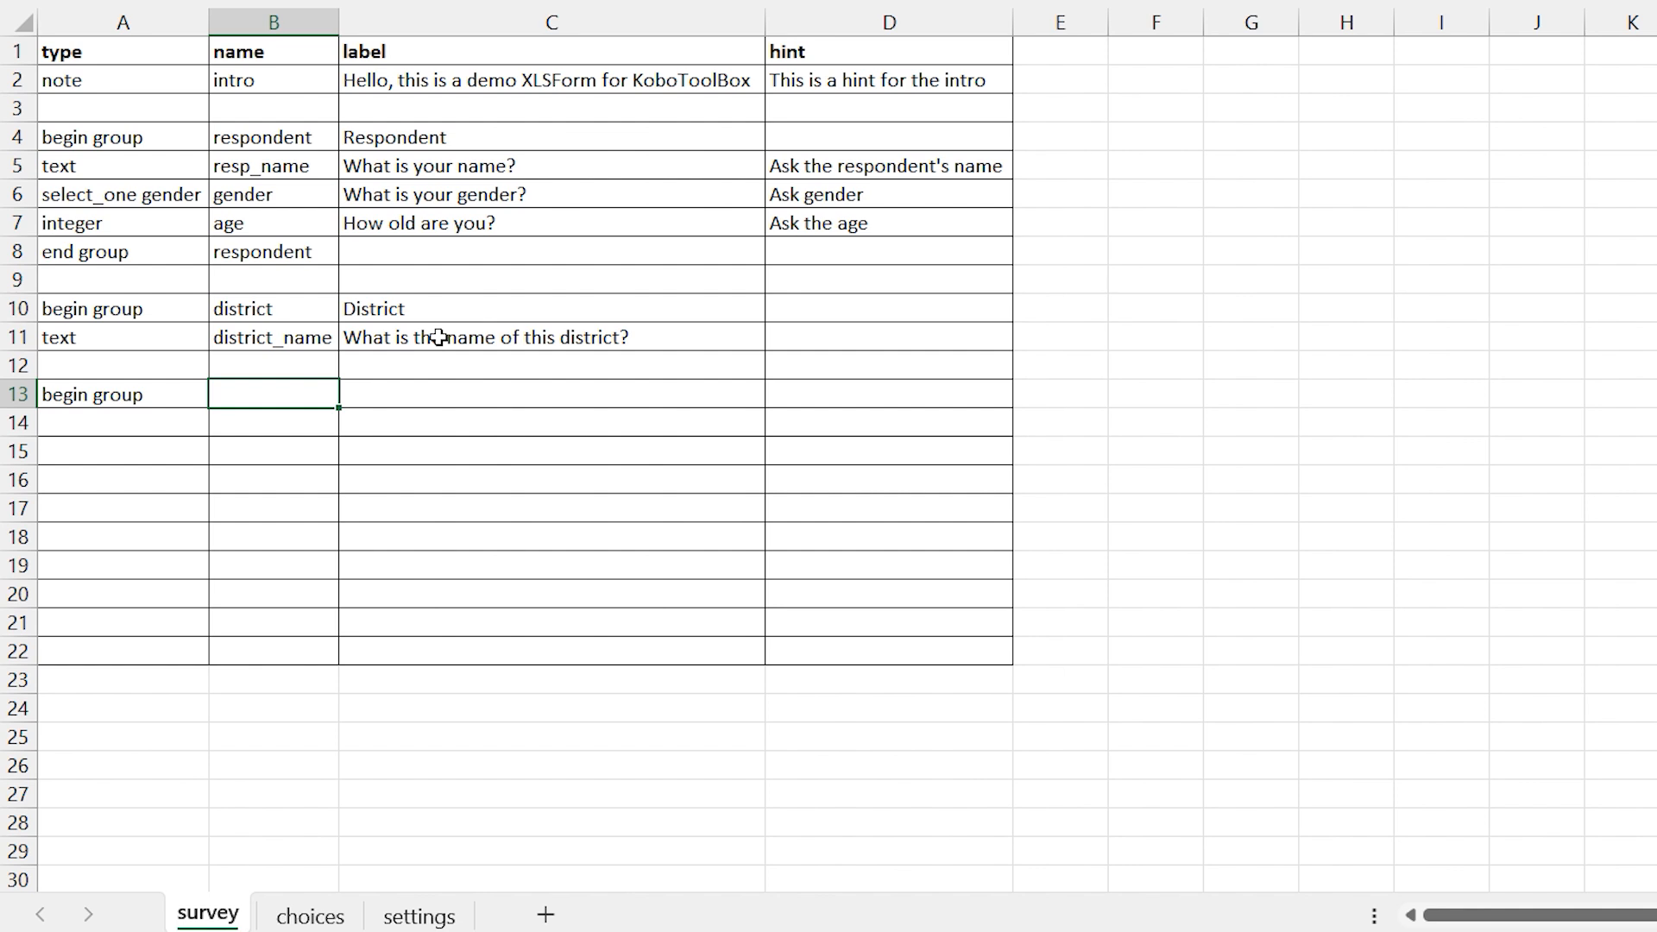
type("leadership")
key("Tab")
type("Lead")
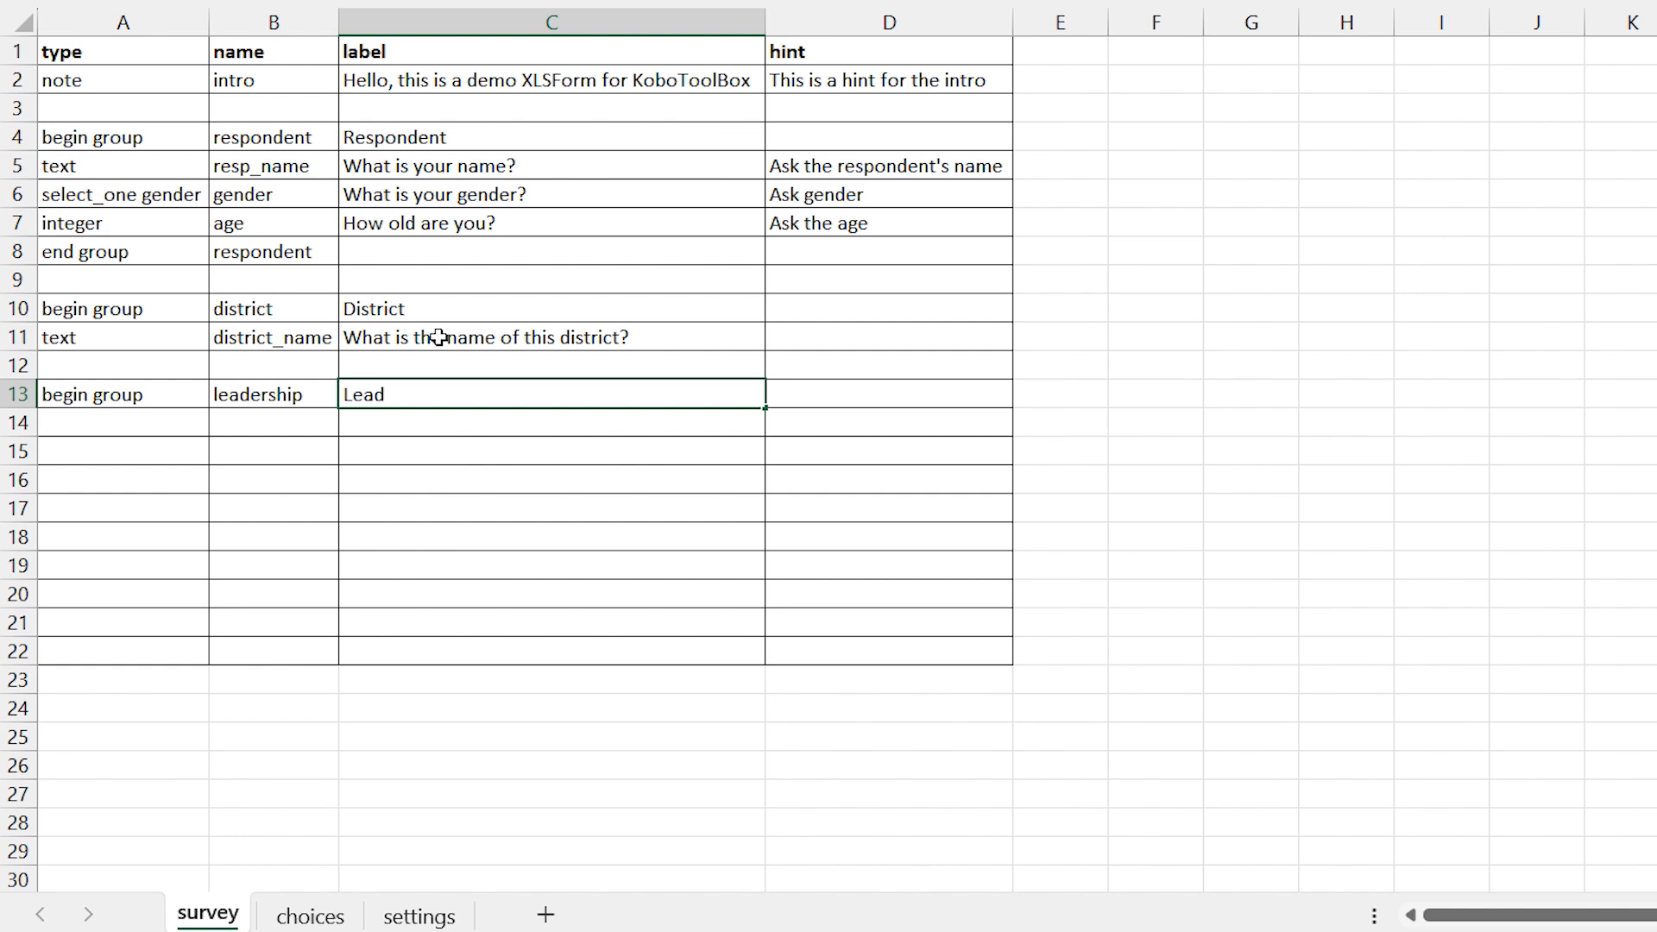
type("ership")
key("Return")
Add a select_one yes_no question in row 14 named mp, with the label "Do you have a member of parliament?".
key("Left")
key("Left")
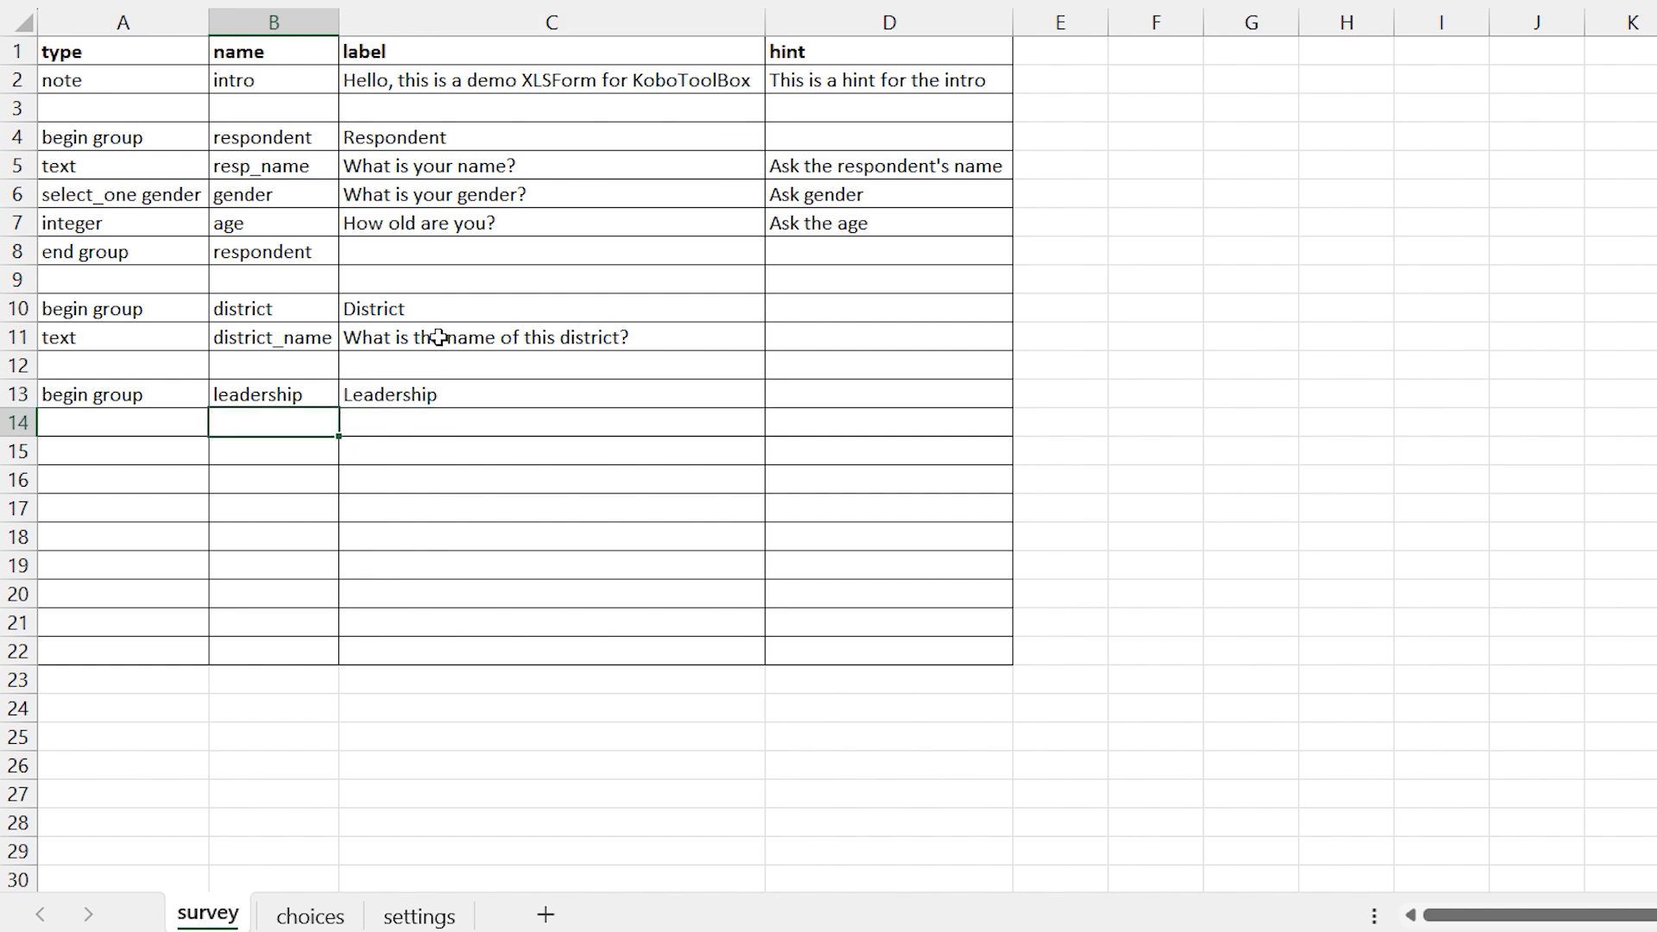
type("select_one")
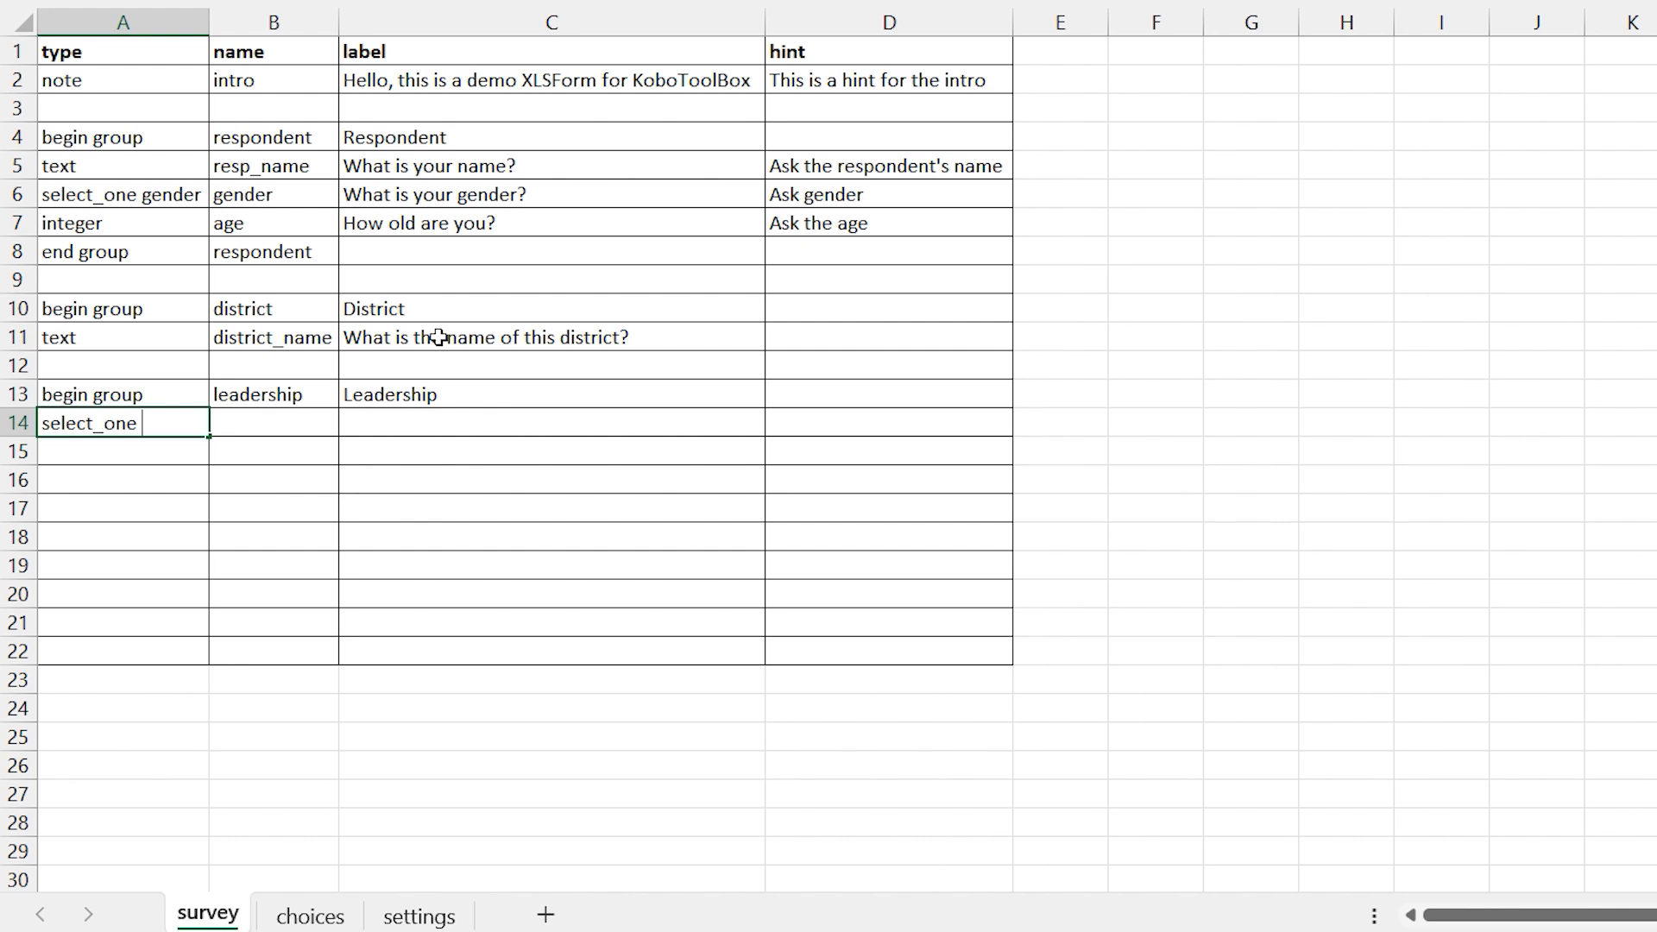
type(" yes_no")
left_click(301, 415)
type("mp")
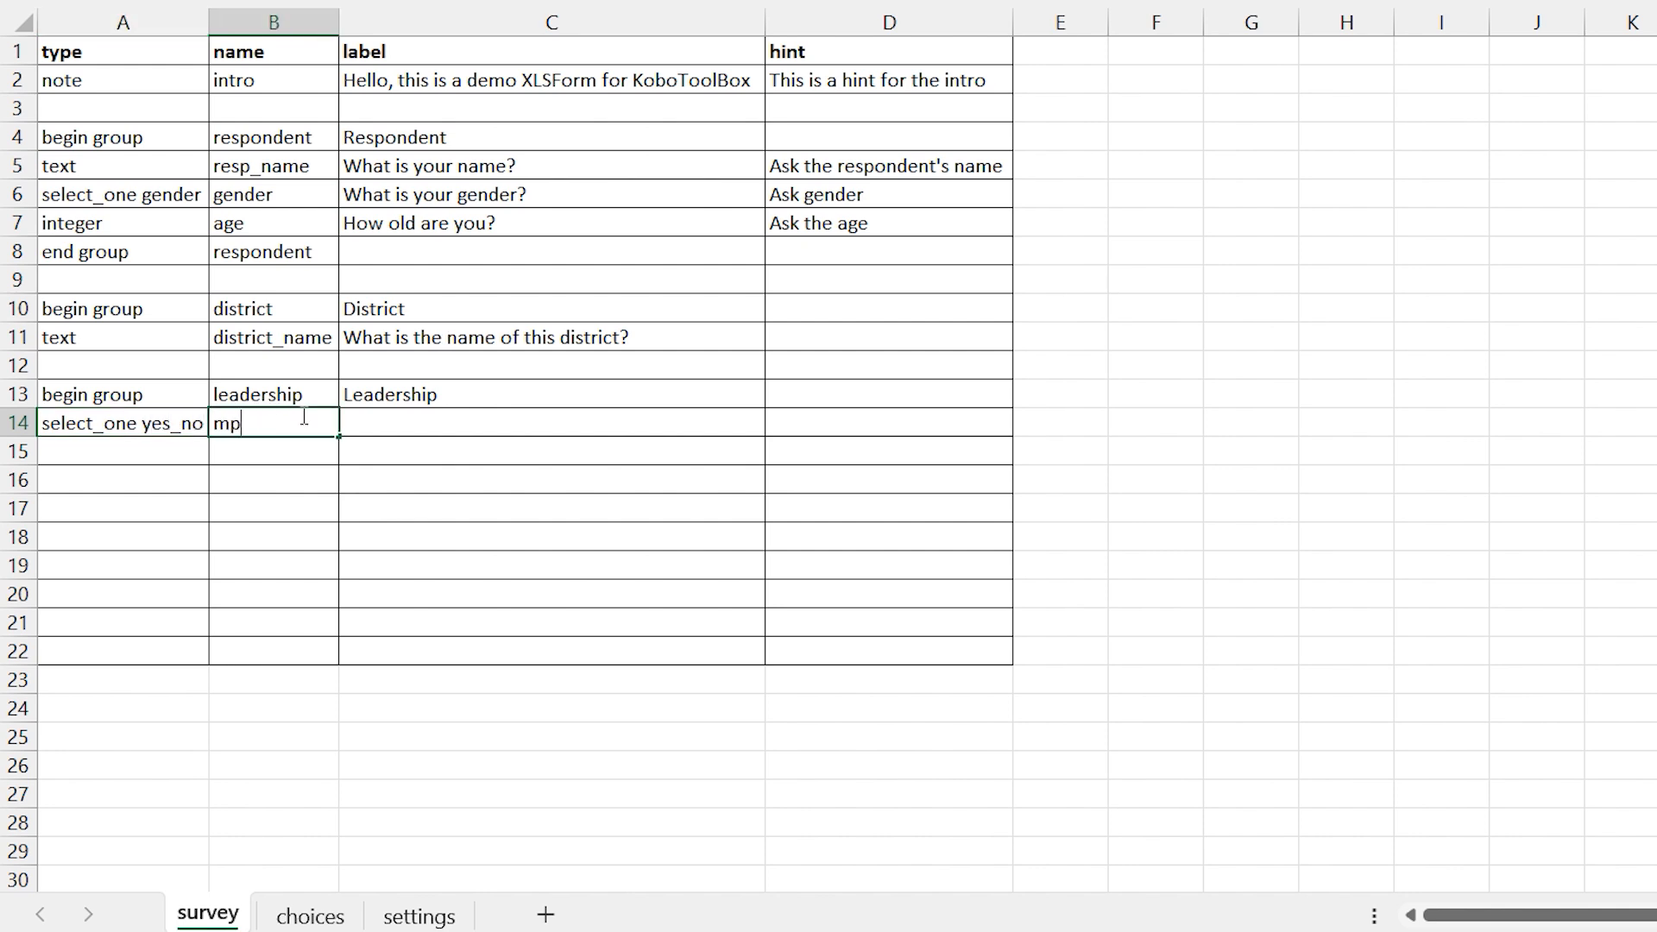
key("Tab")
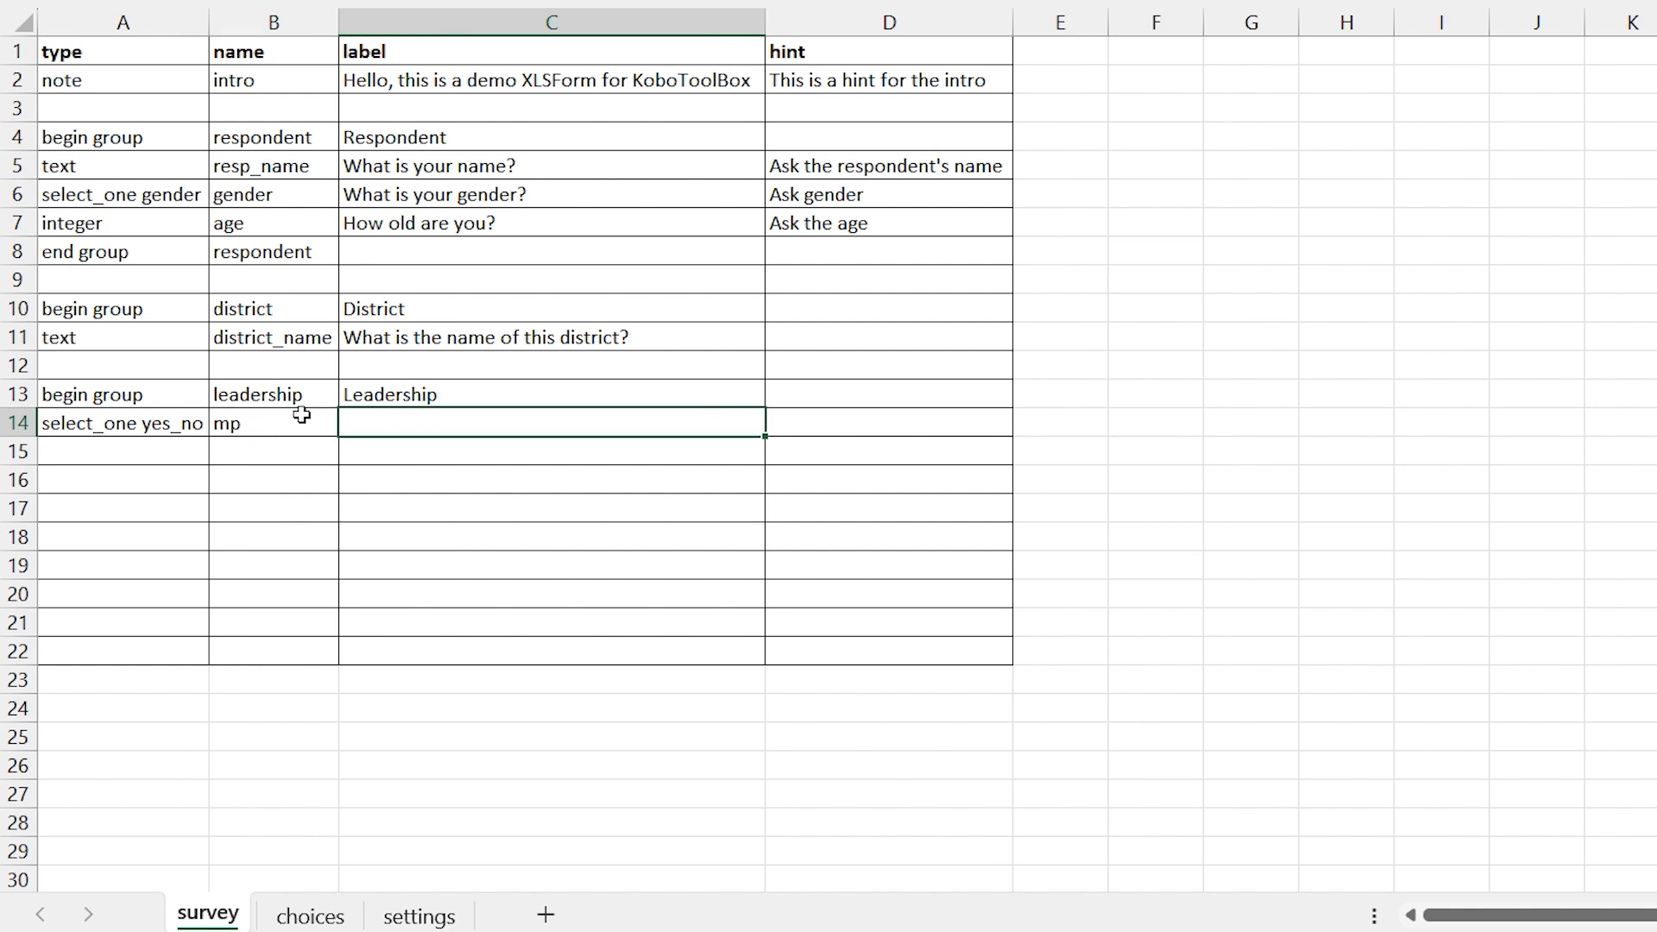
type("Do you have a member of parliament")
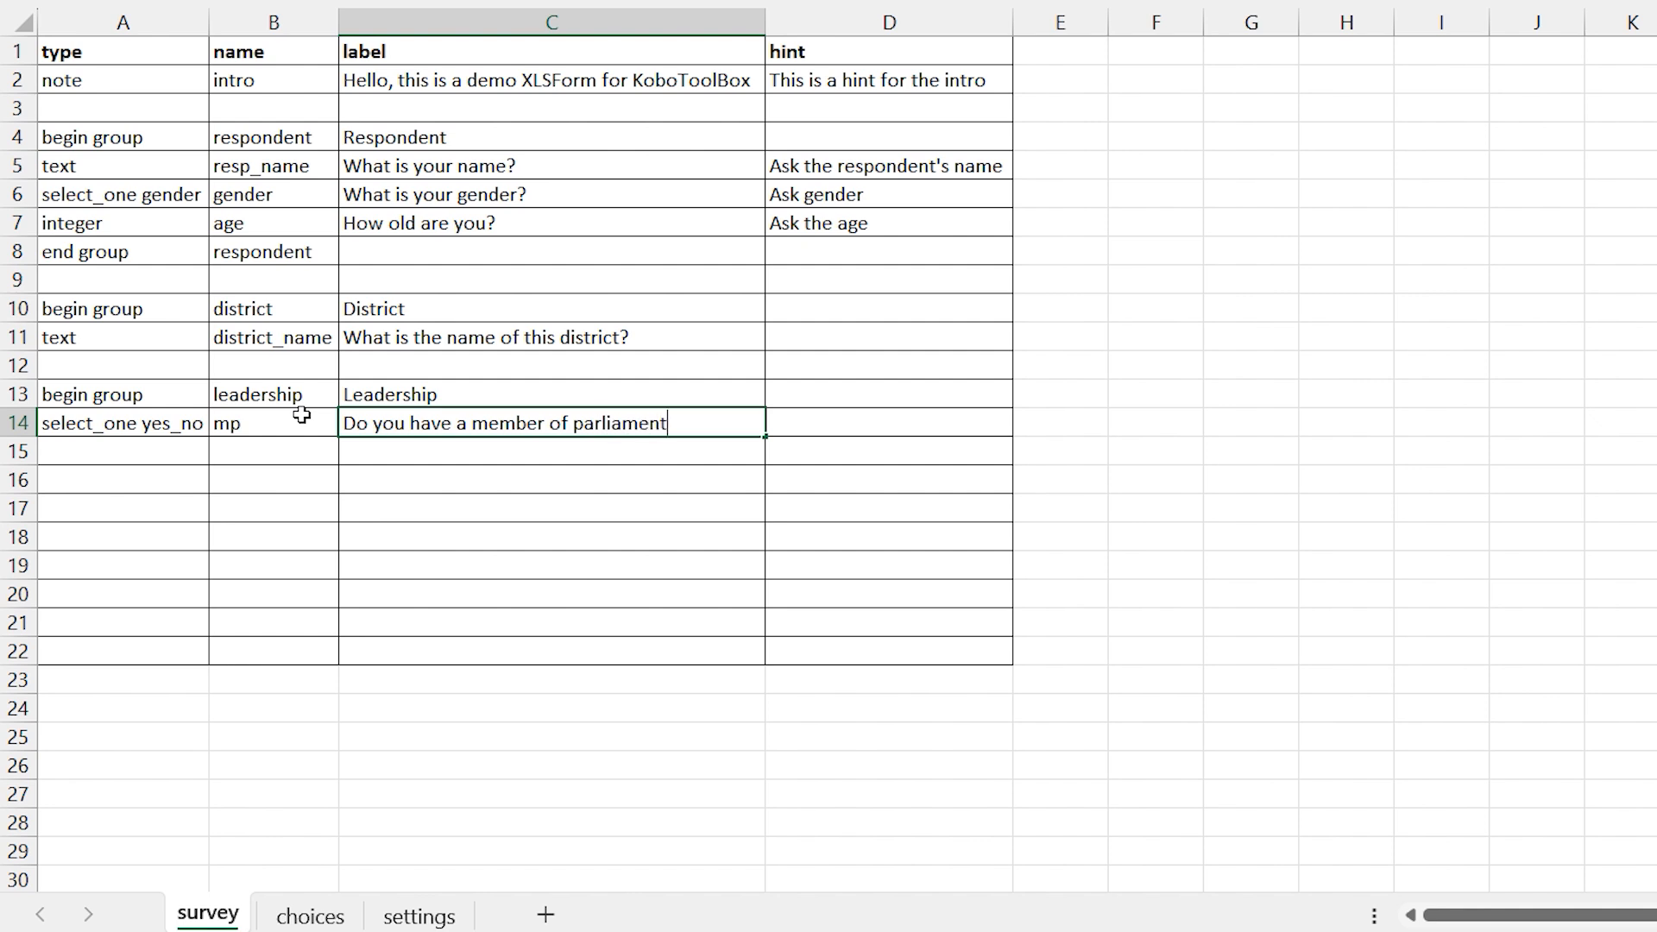
type("?")
key("Return")
Set the type in row 15 to end group, directly below the mp question.
key("Left")
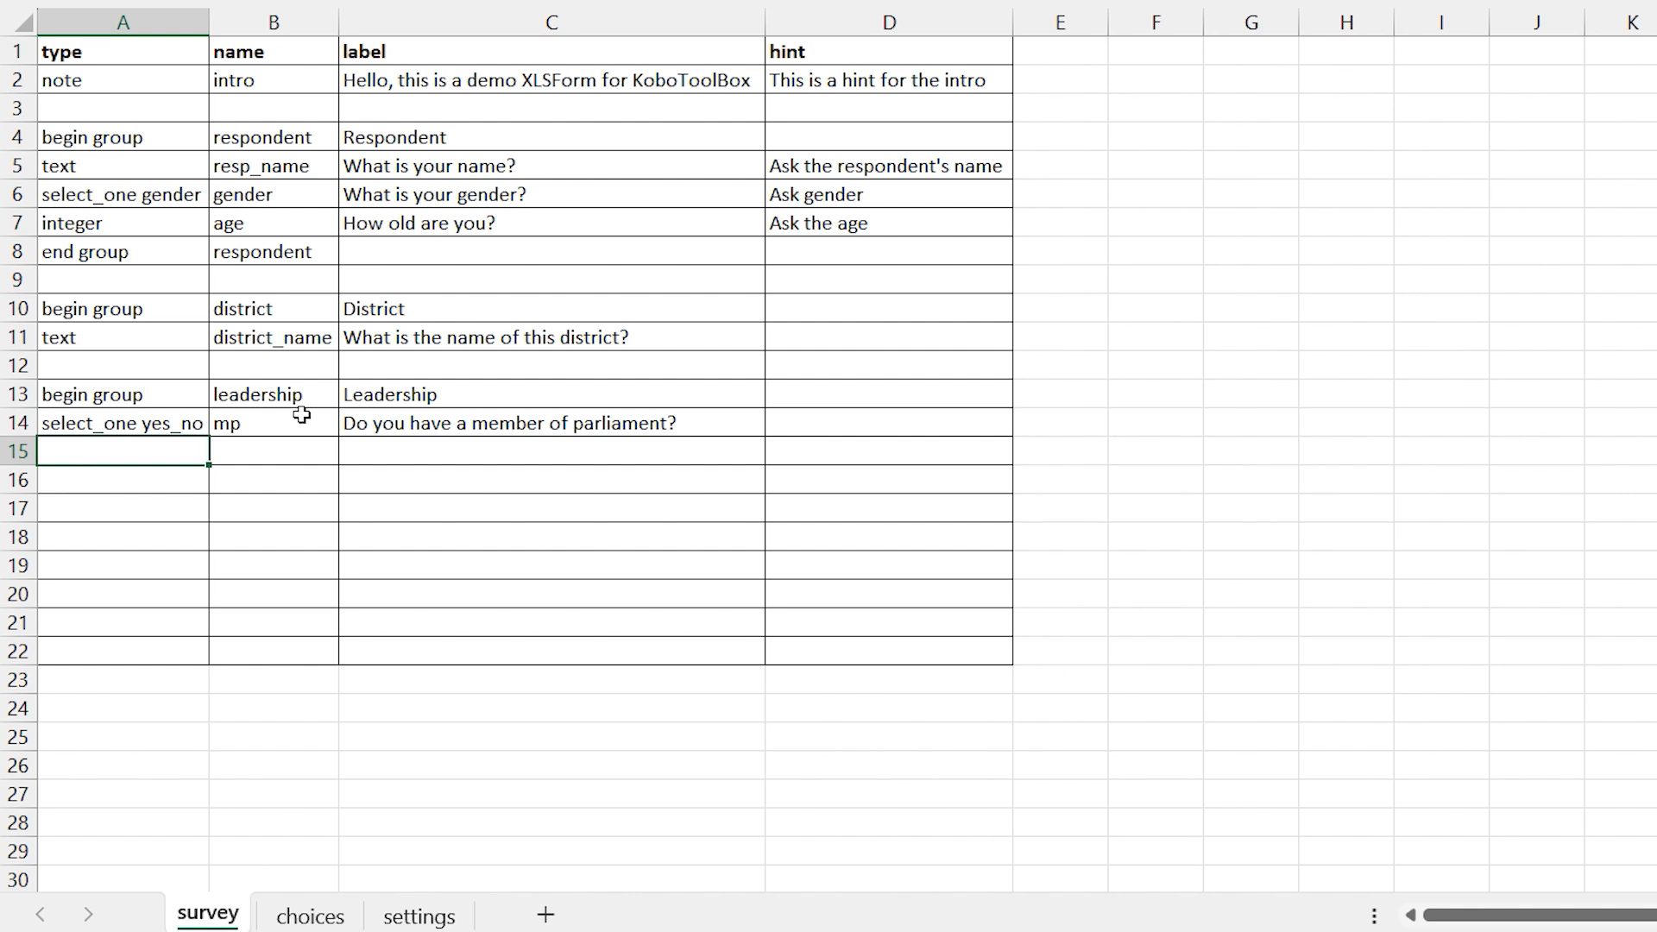
type("end group")
key("Tab")
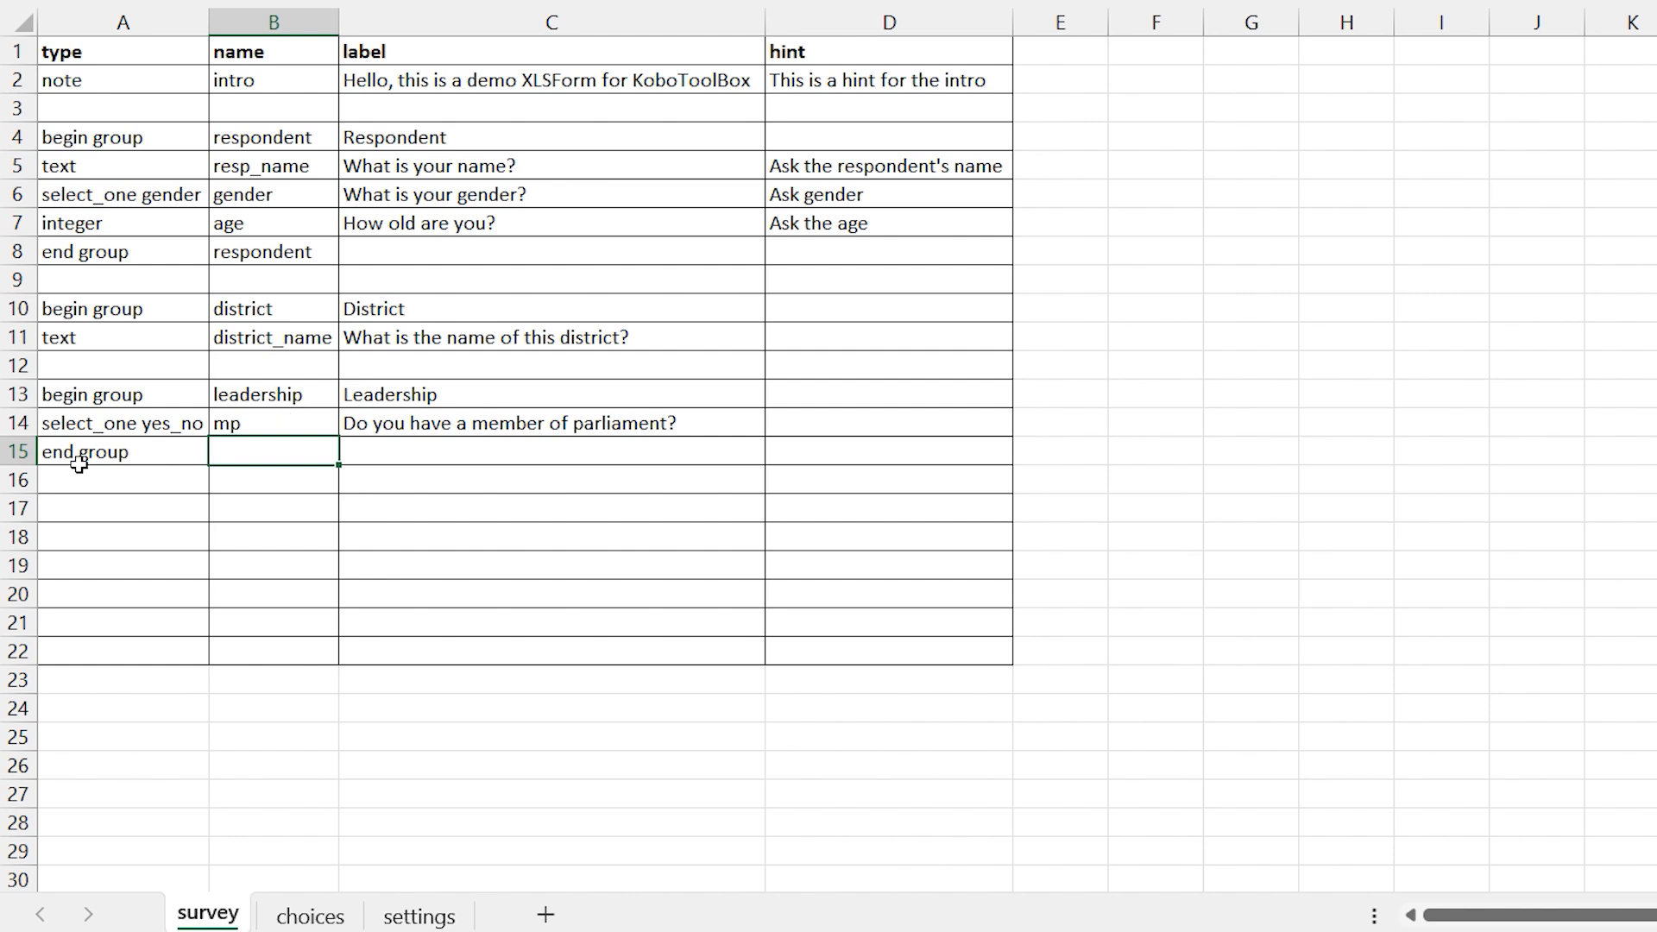
left_click(19, 310)
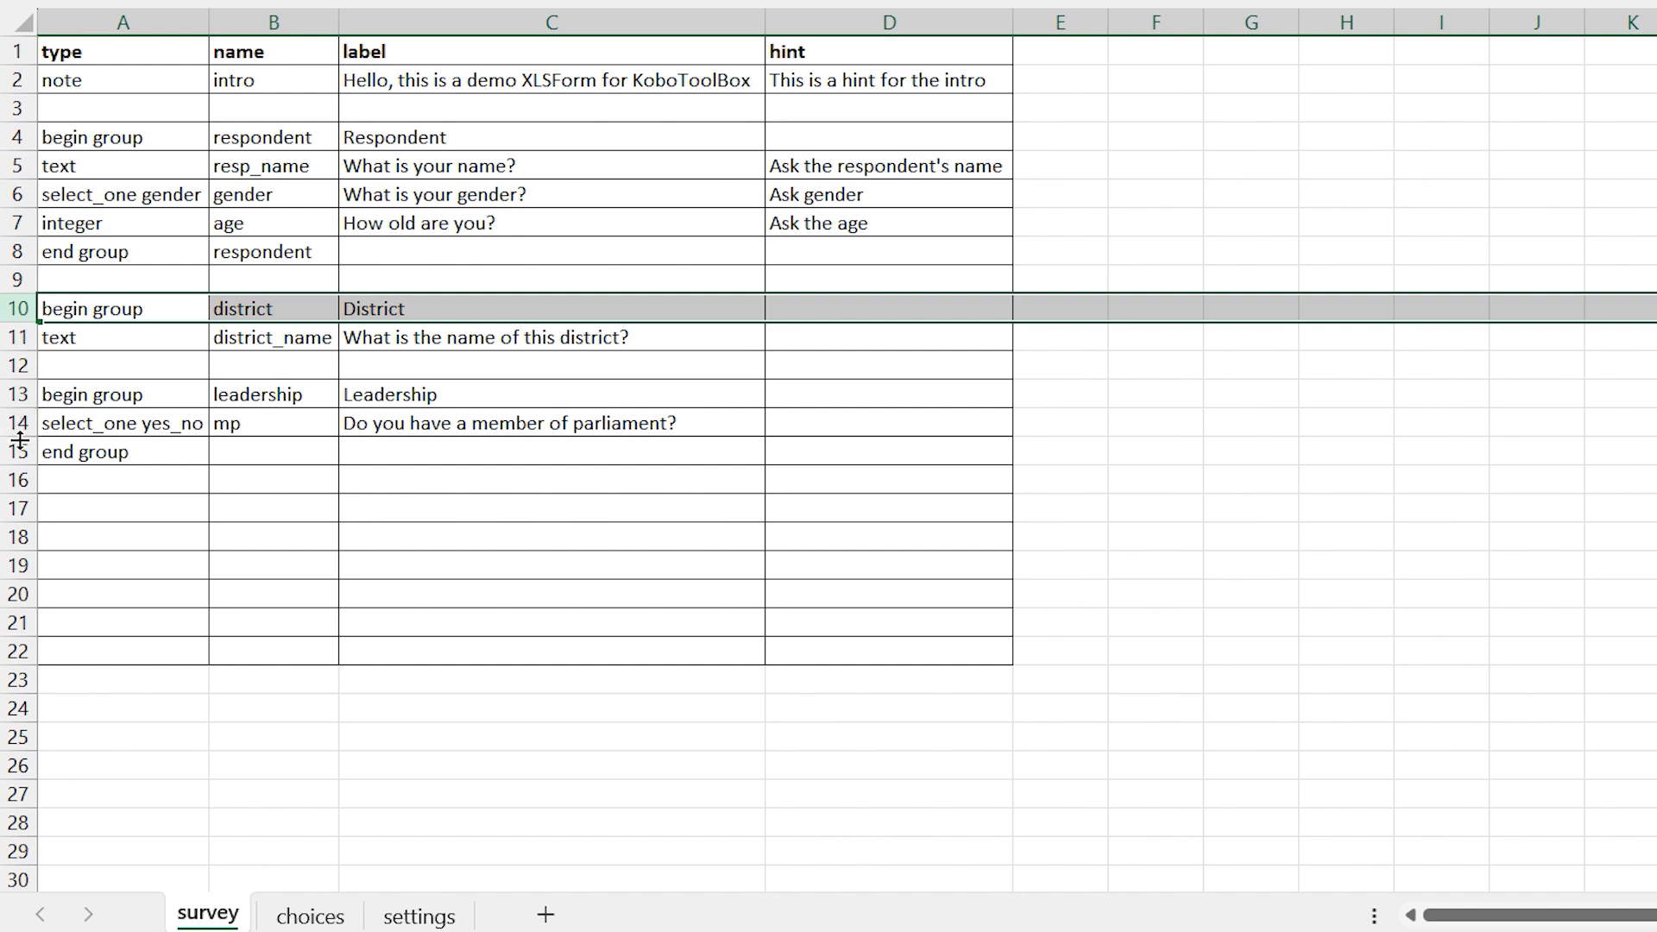
left_click(22, 396)
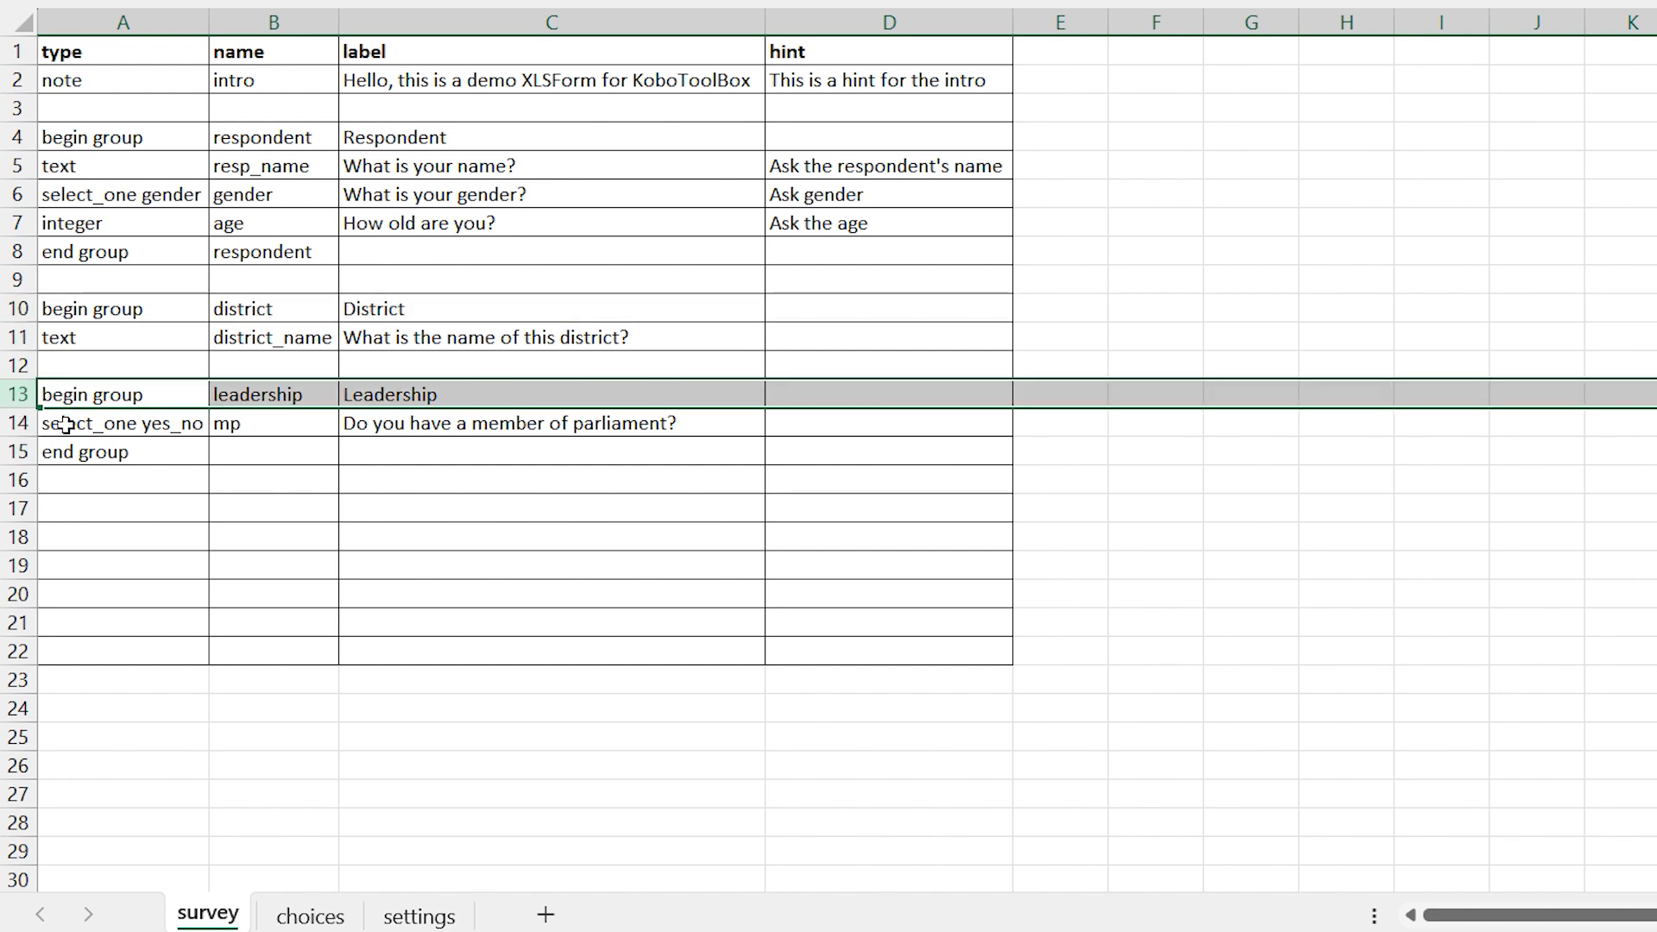
left_click(19, 452)
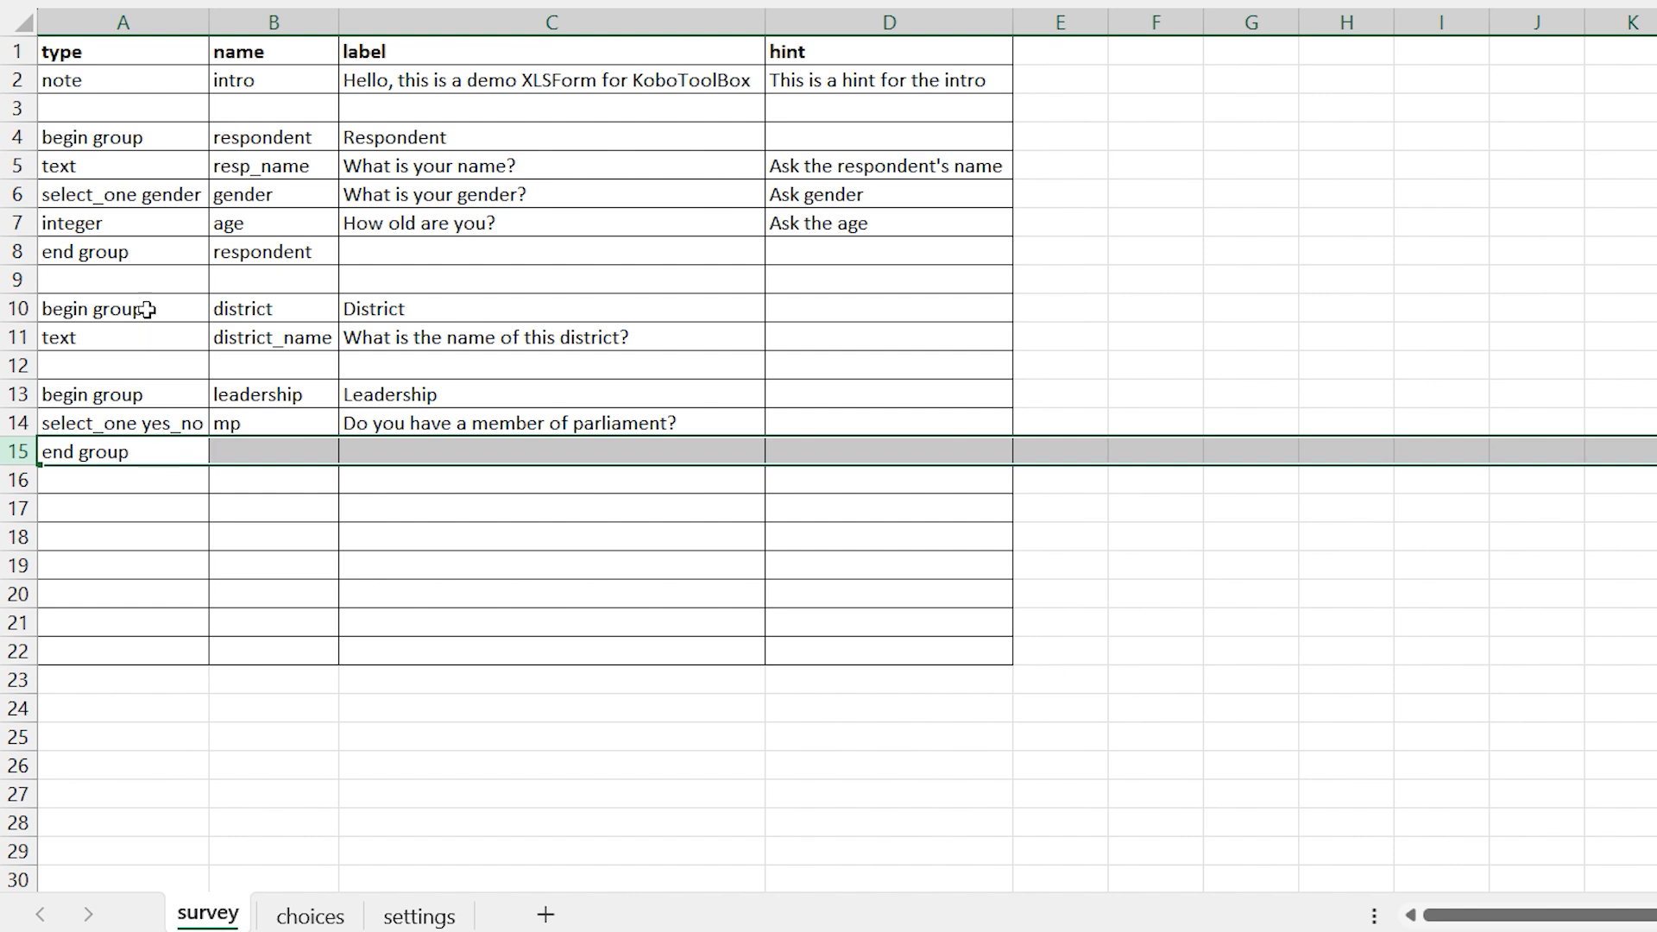
left_click(141, 394)
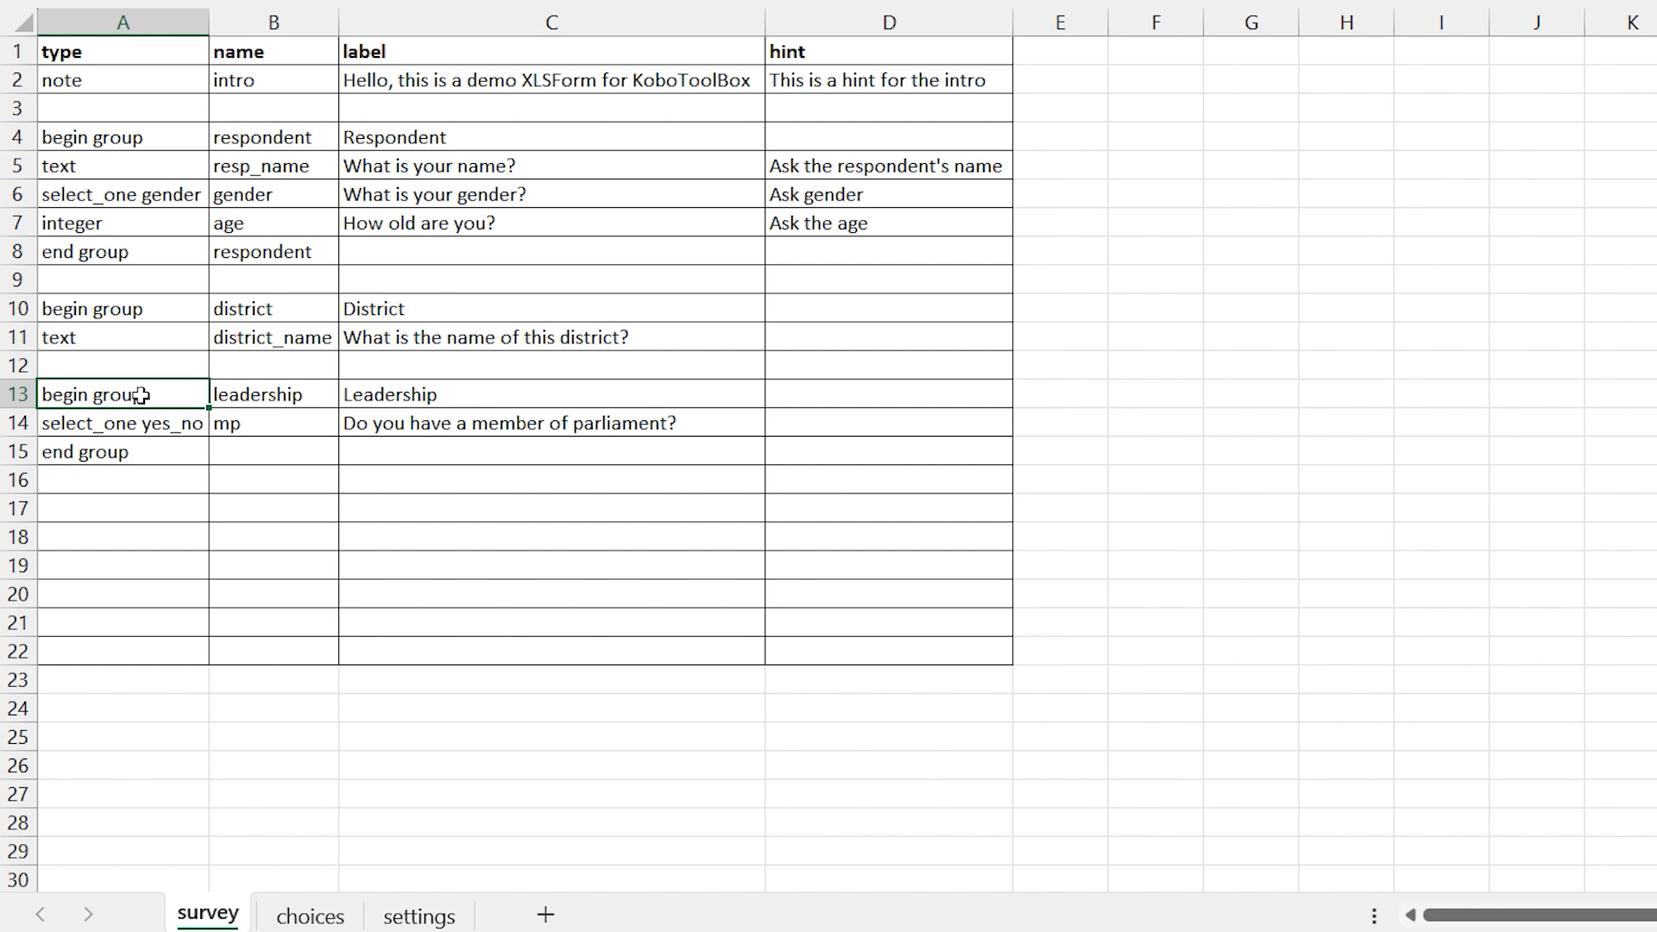
left_click_drag(141, 394, 584, 442)
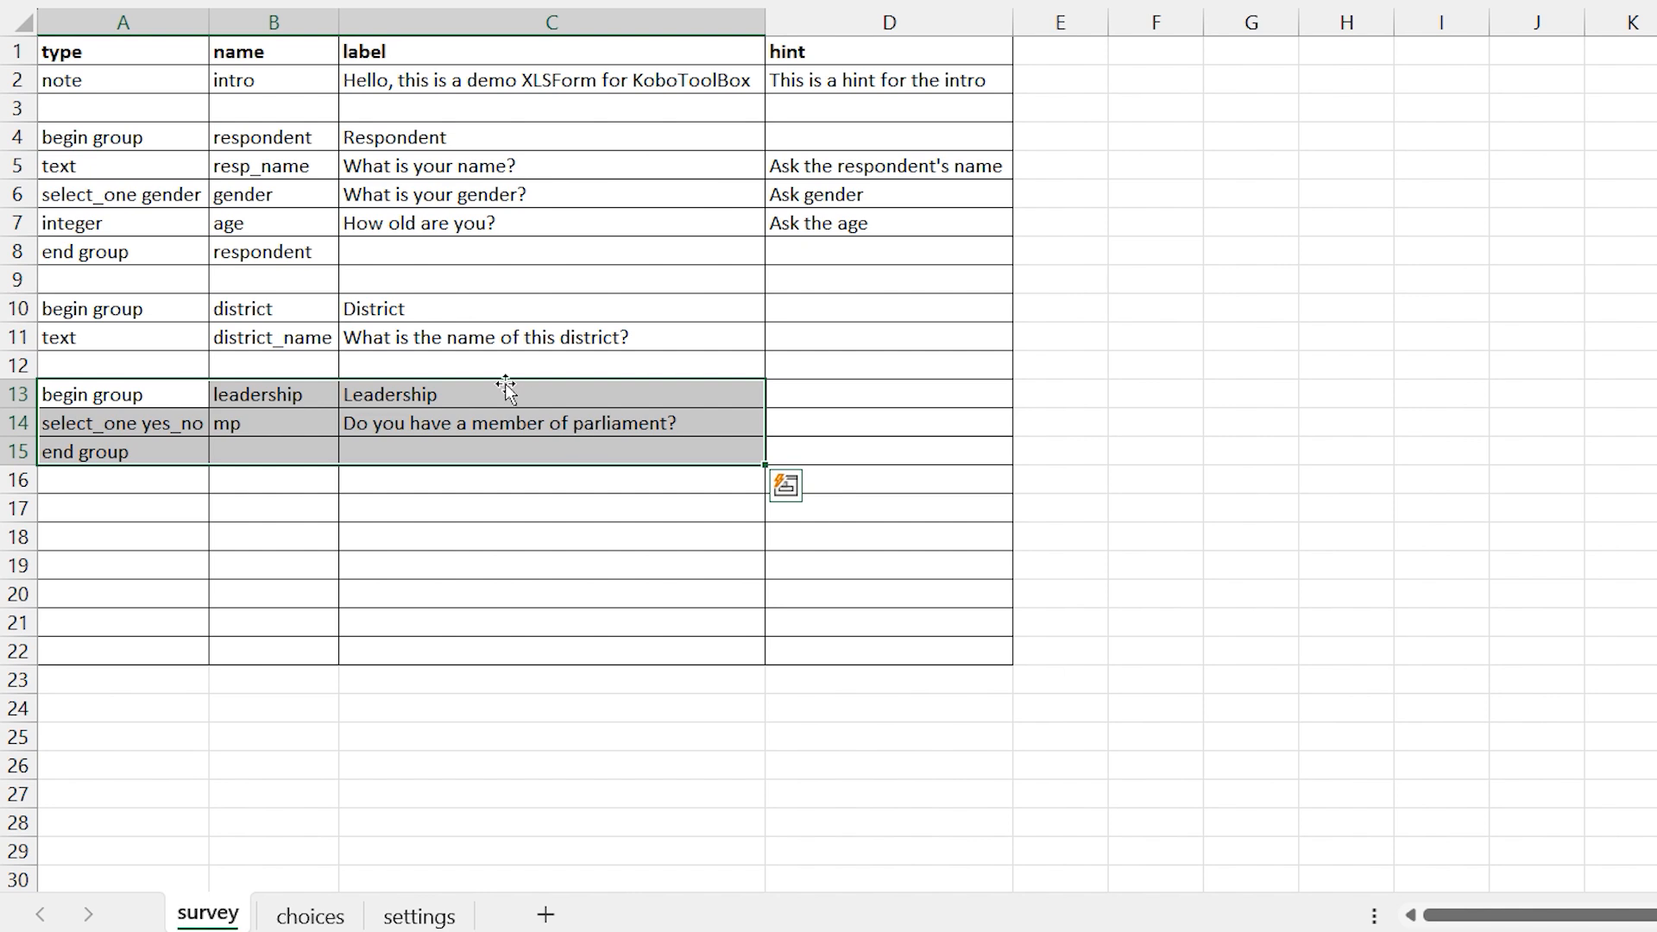
left_click(146, 314)
left_click_drag(294, 313, 629, 451)
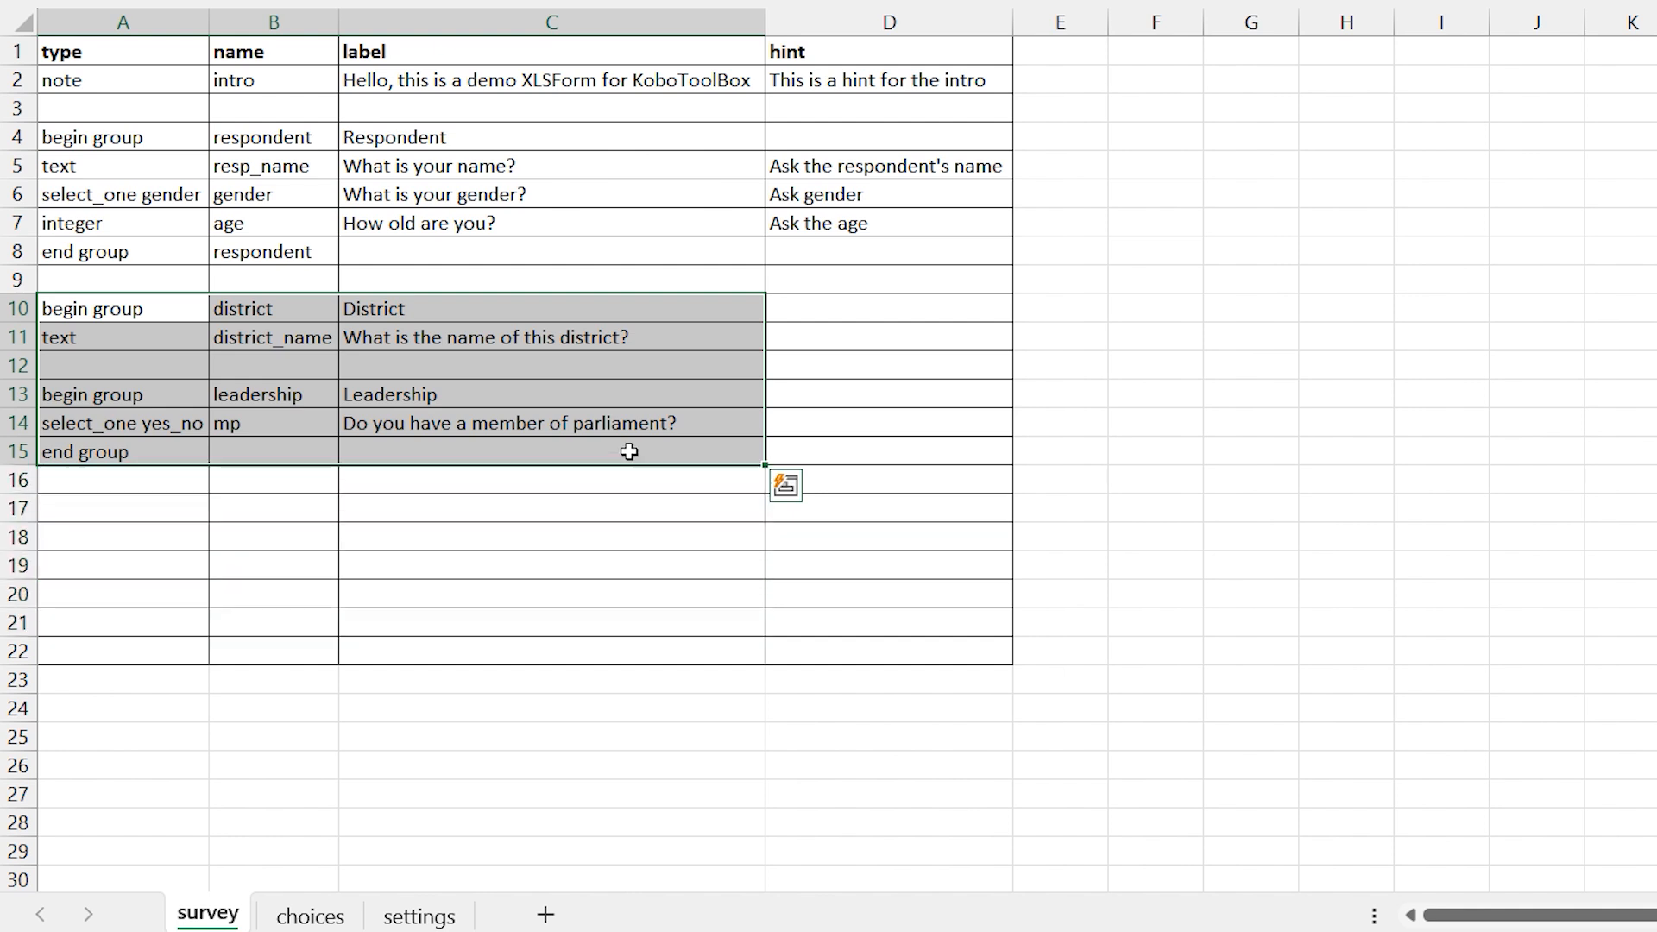
Enter leadership as the name of the end group row in row 15.
left_click(300, 441)
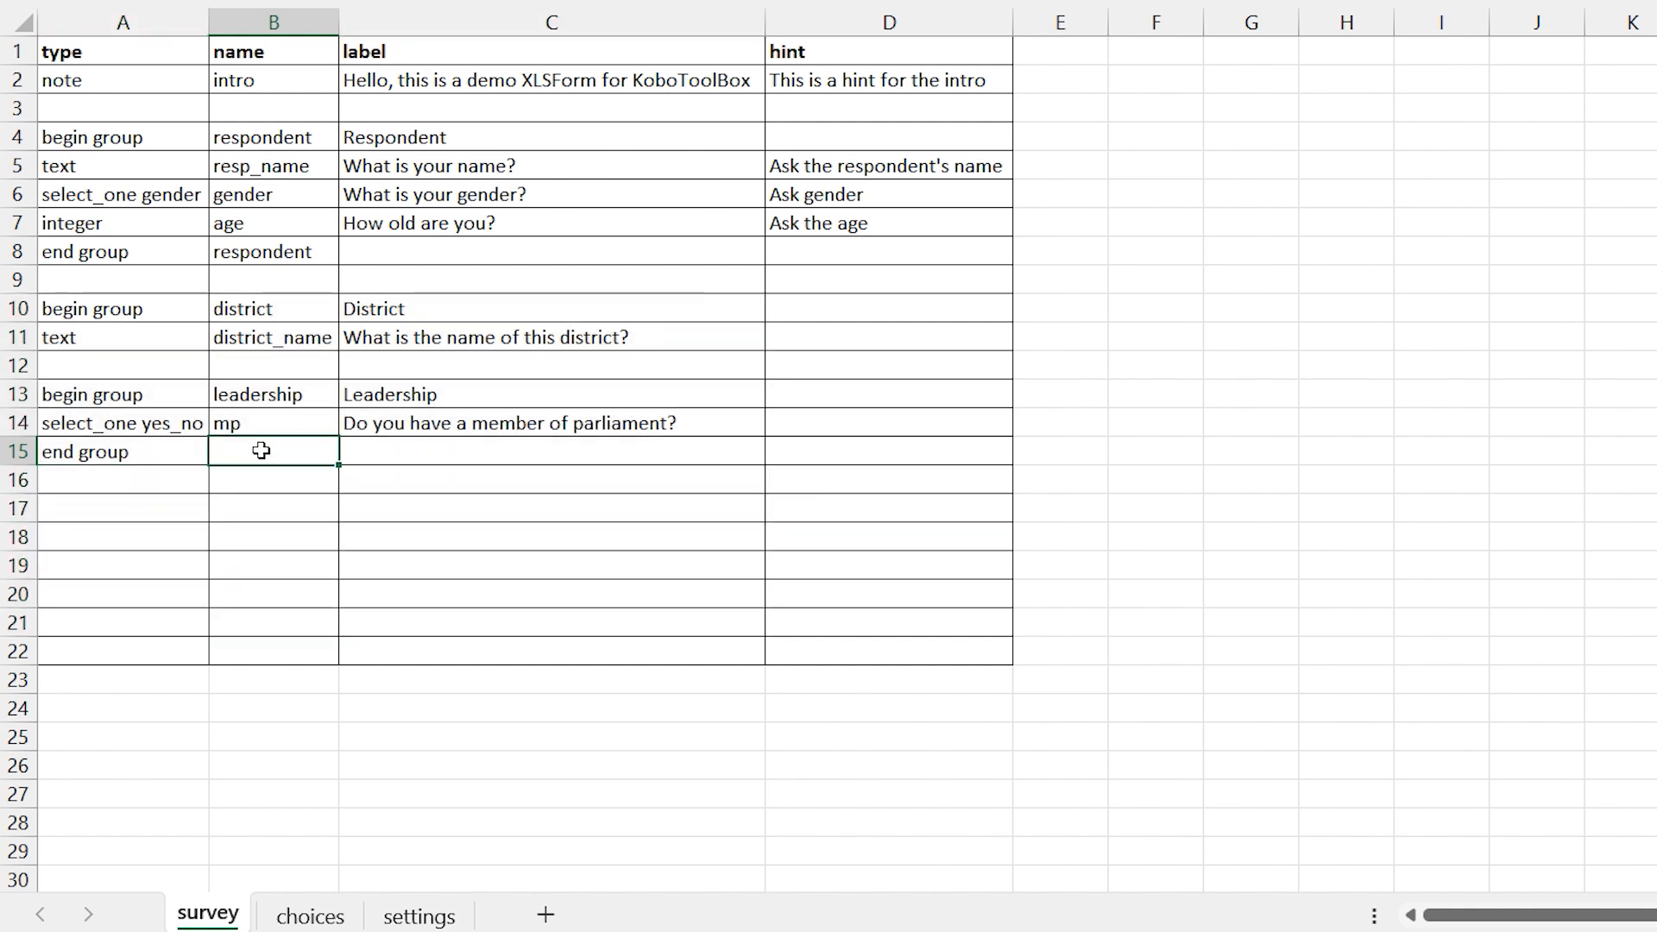
type("leadership")
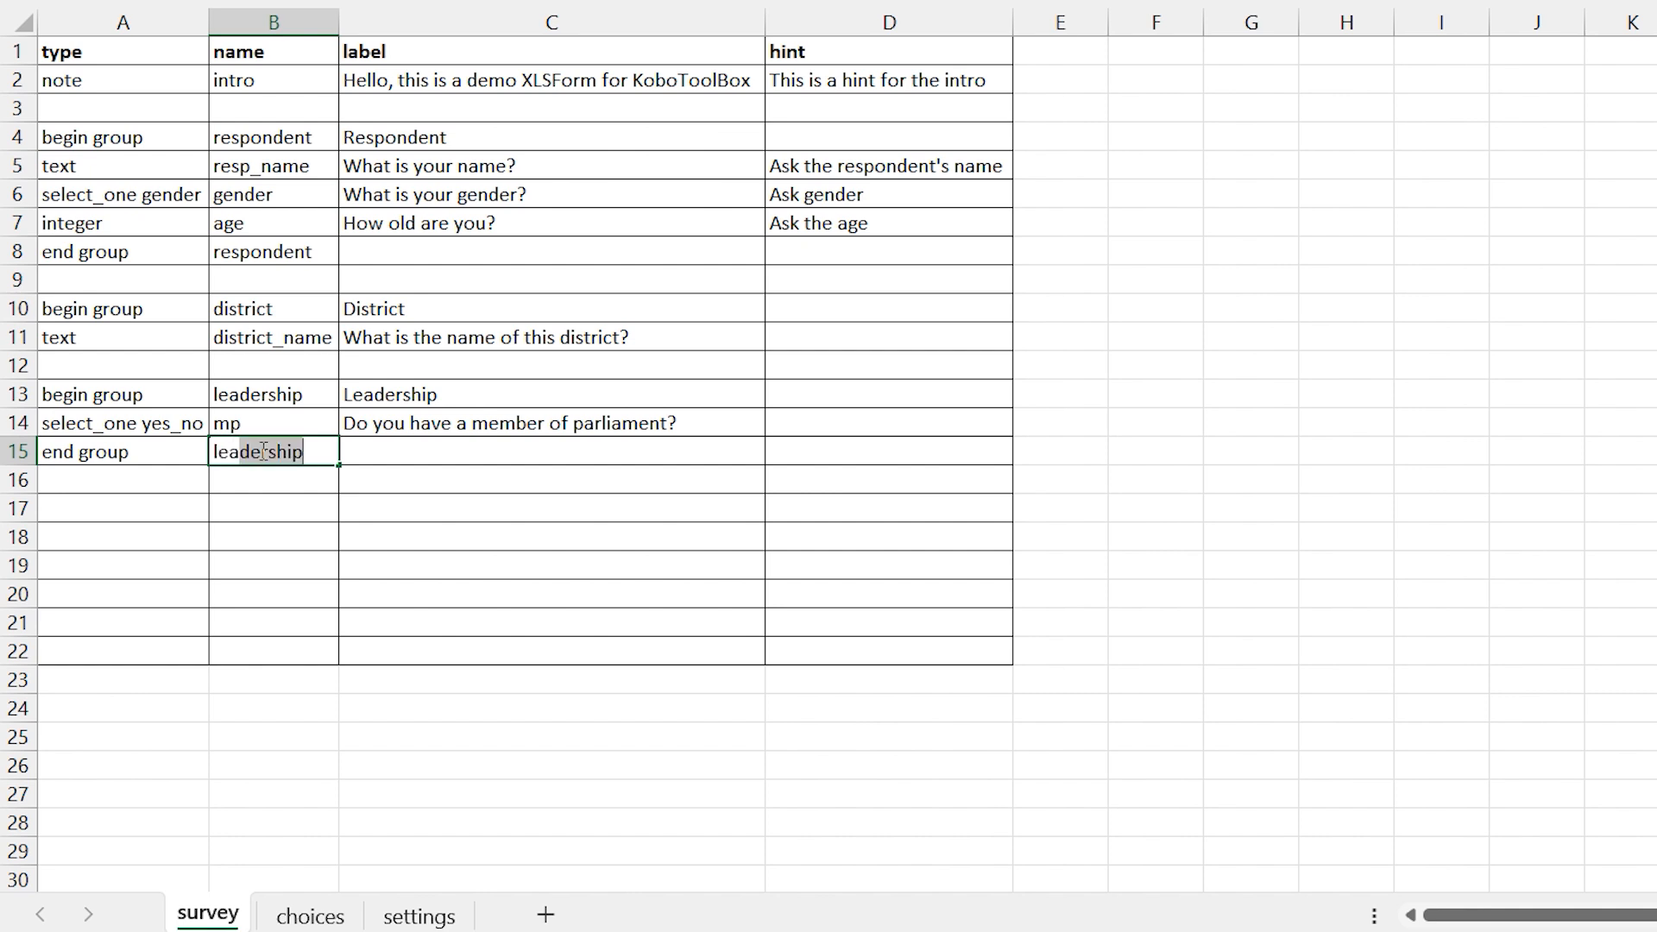
key("Tab")
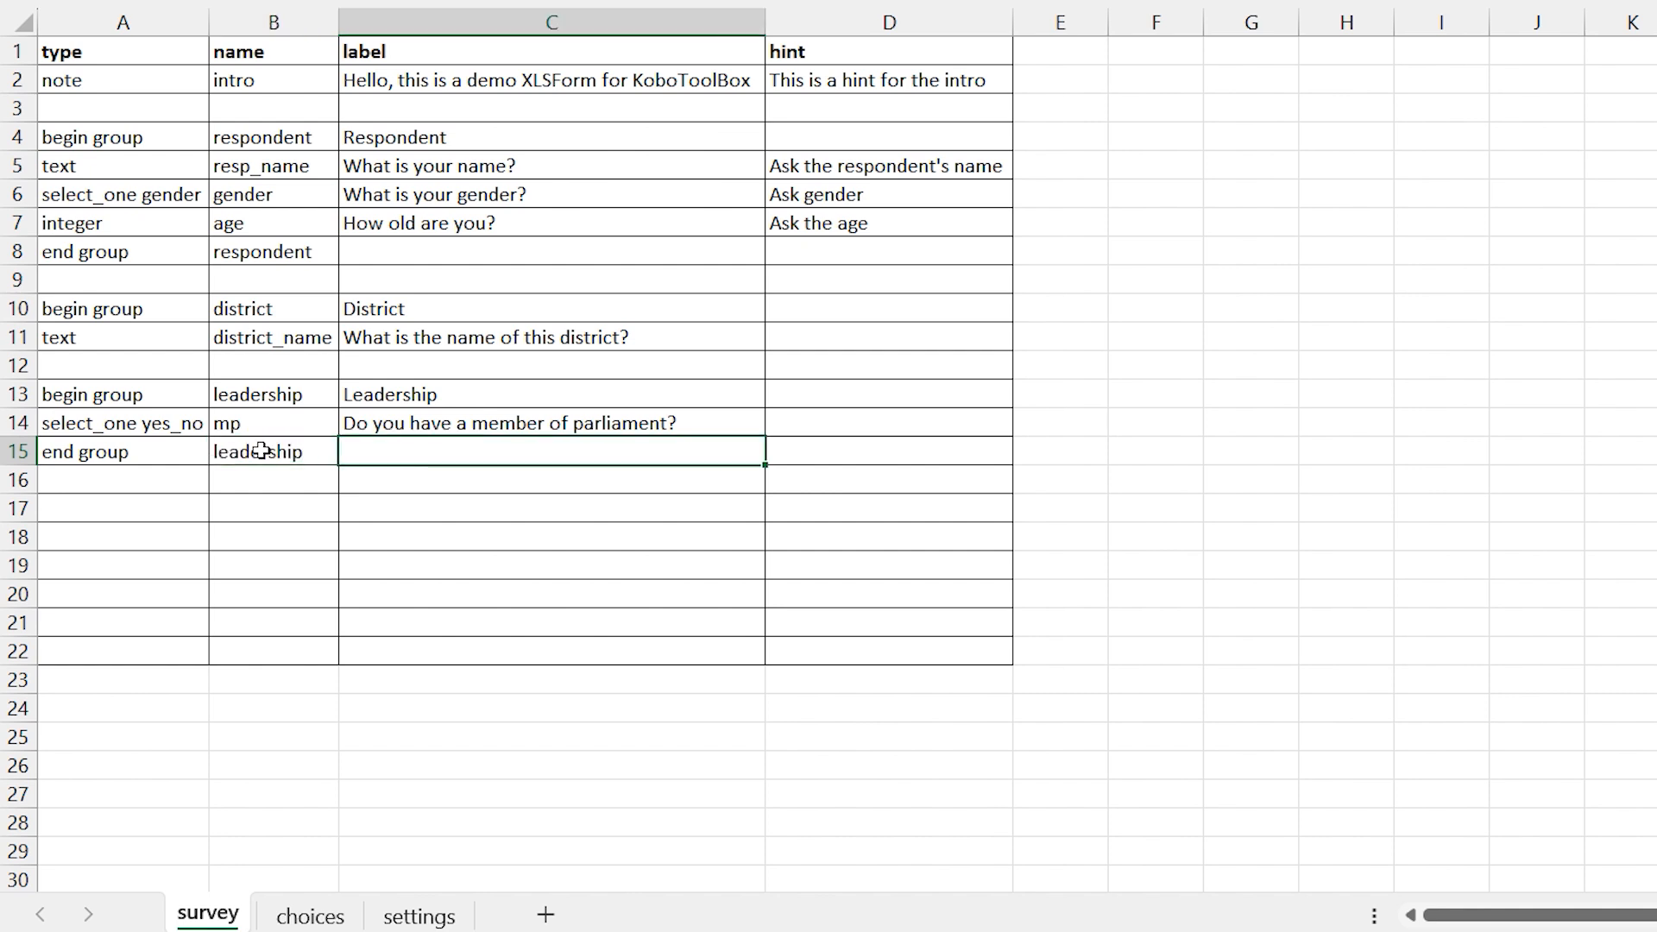
left_click(284, 480)
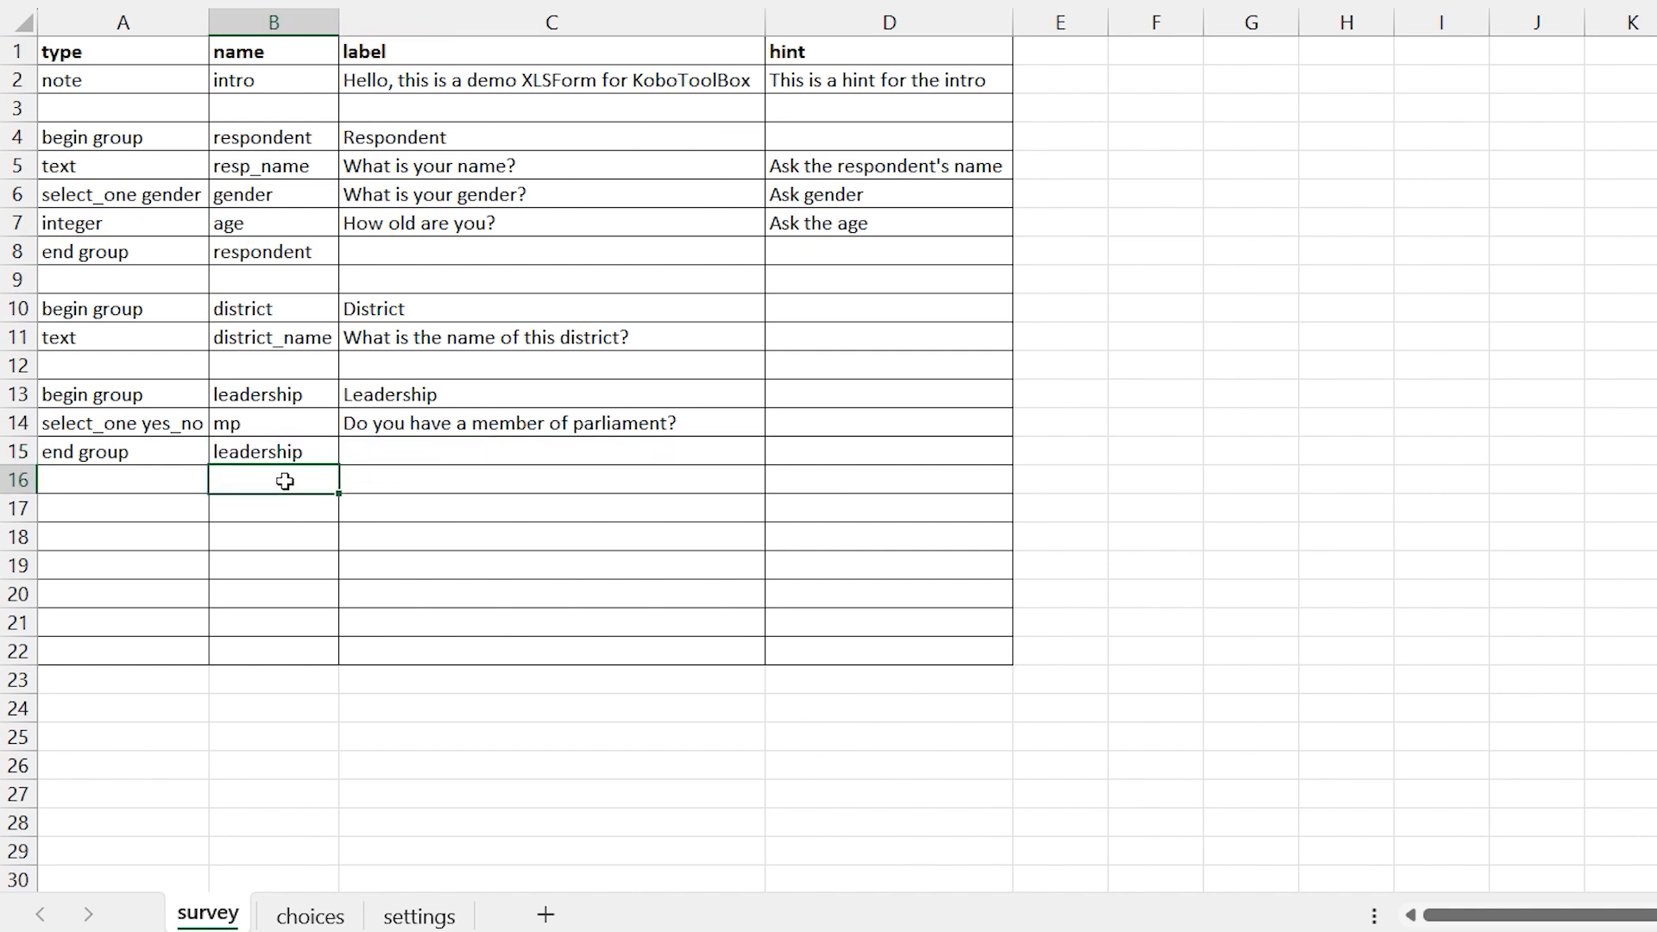
left_click(266, 453)
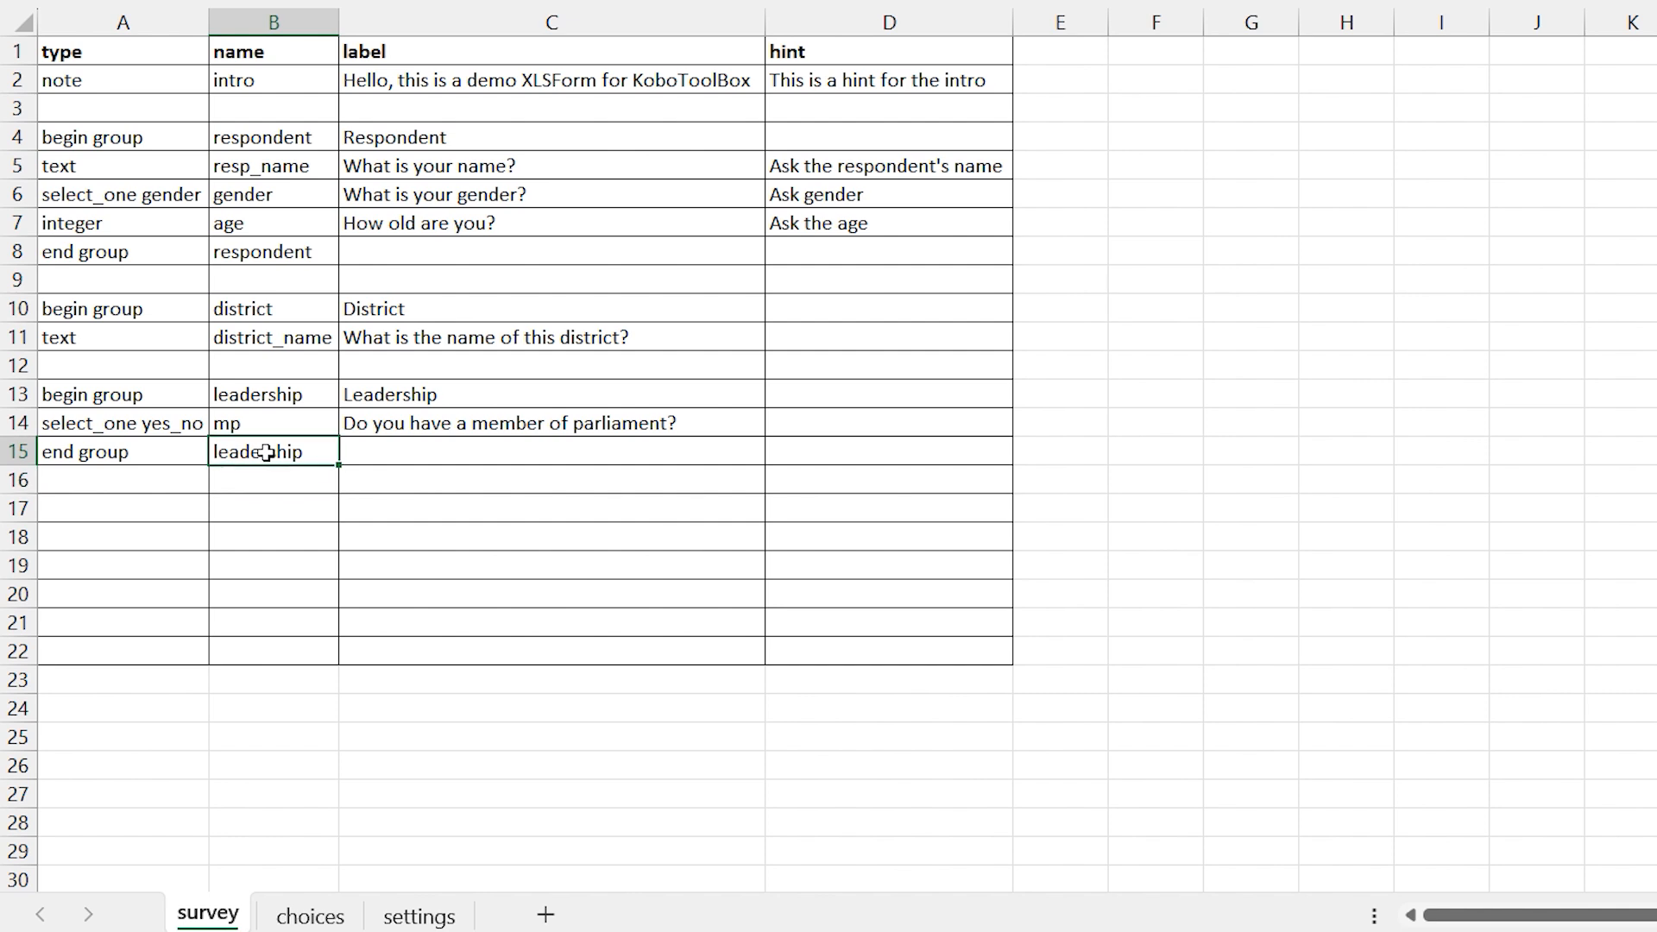
left_click(291, 253)
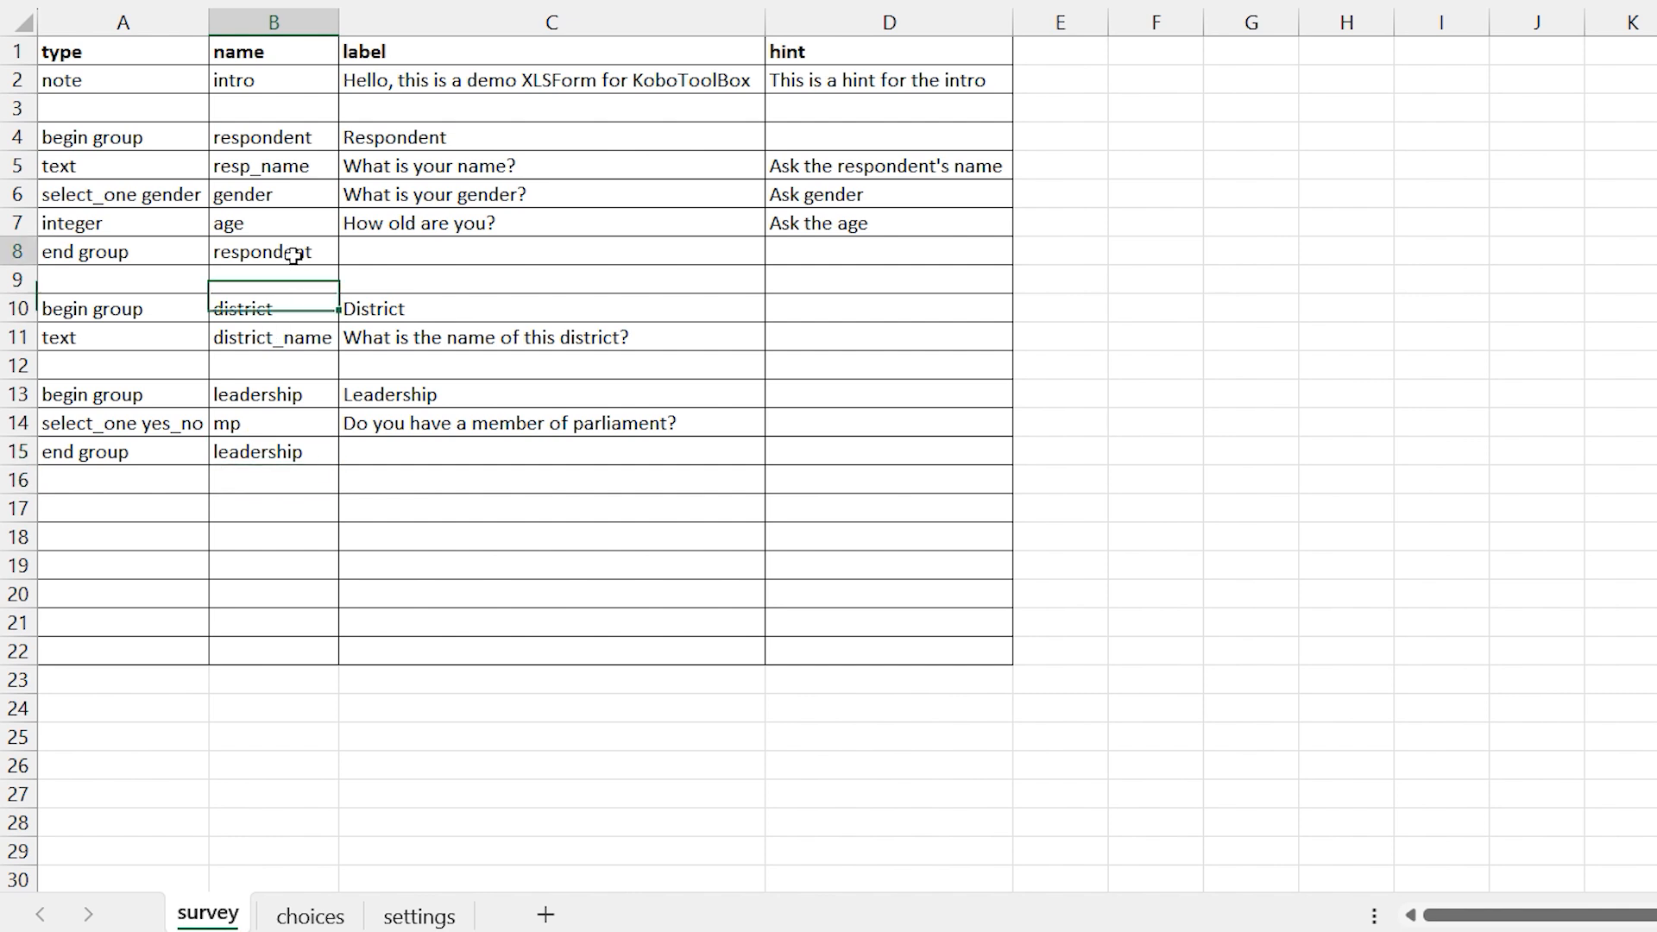
Examine how the Leadership begin group and end group rows pair up inside the District group opened in row 10.
left_click(294, 451)
left_click(293, 474)
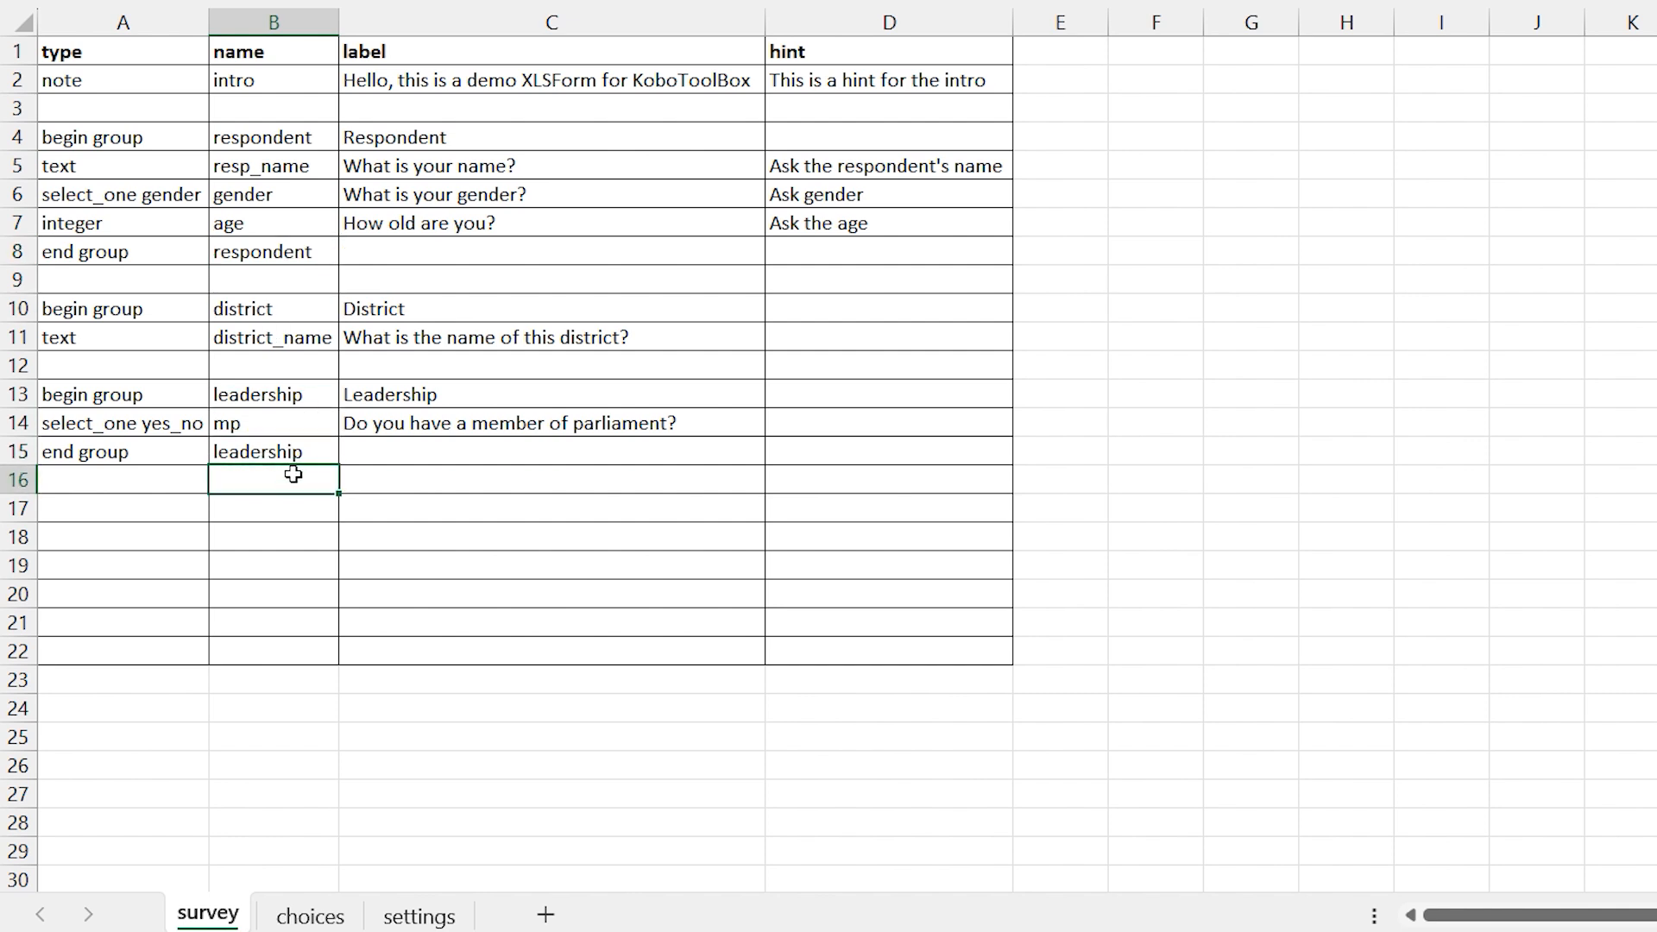
left_click(293, 447)
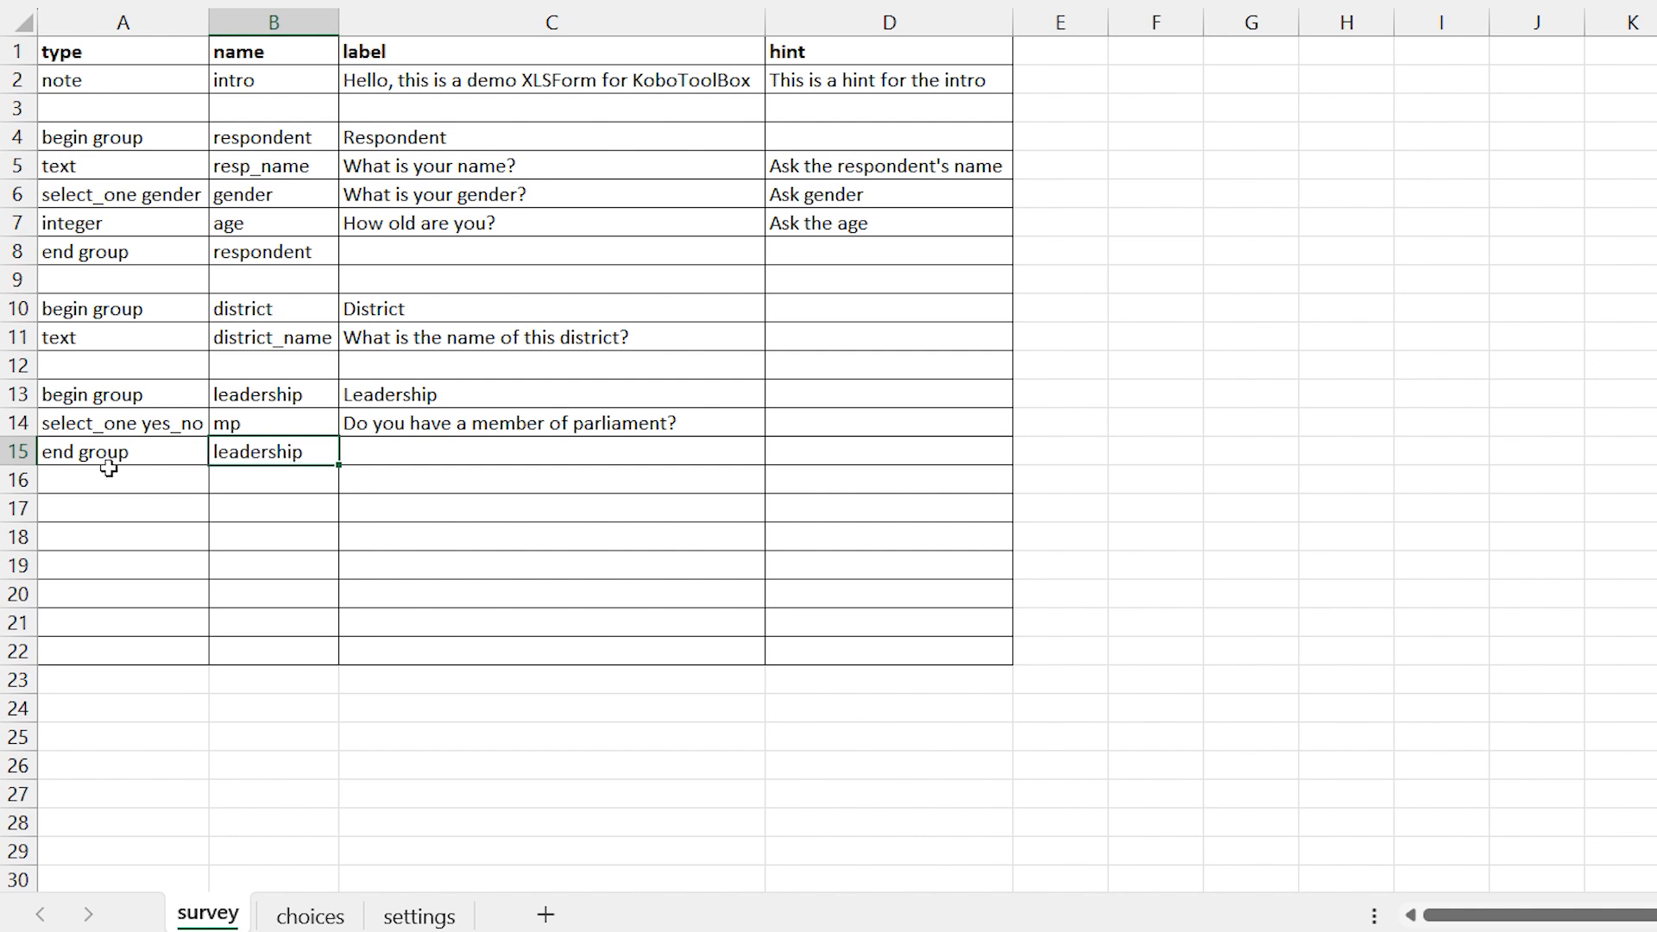
left_click(256, 393)
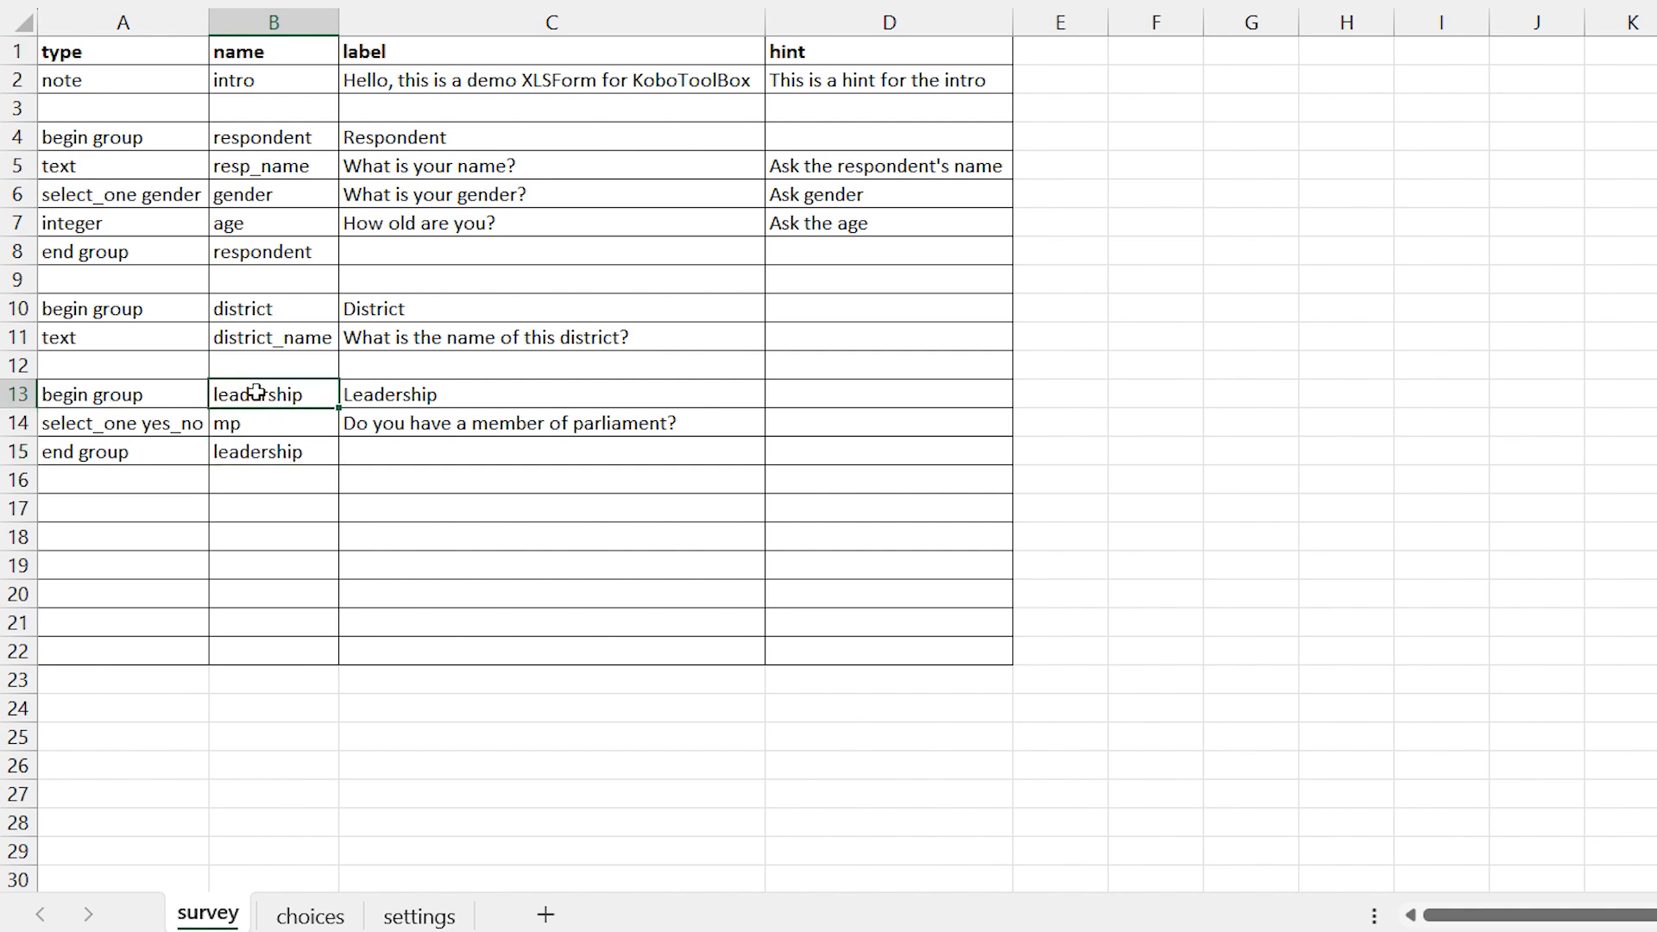
left_click_drag(183, 397, 251, 400)
left_click(126, 458)
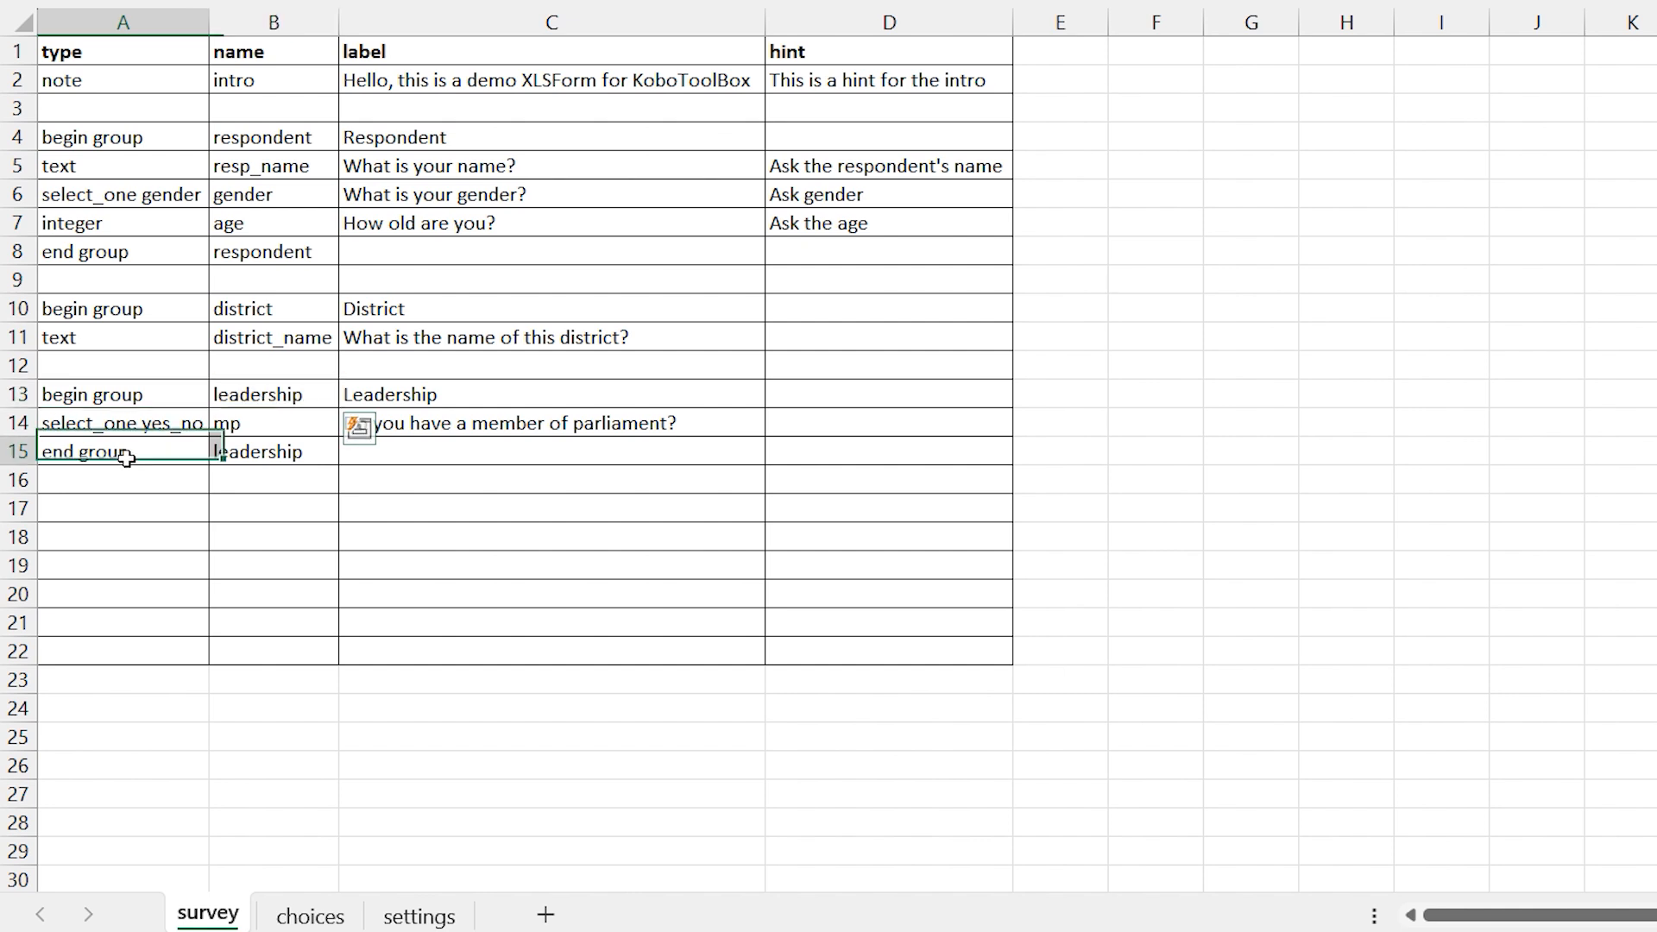
left_click_drag(126, 459, 237, 455)
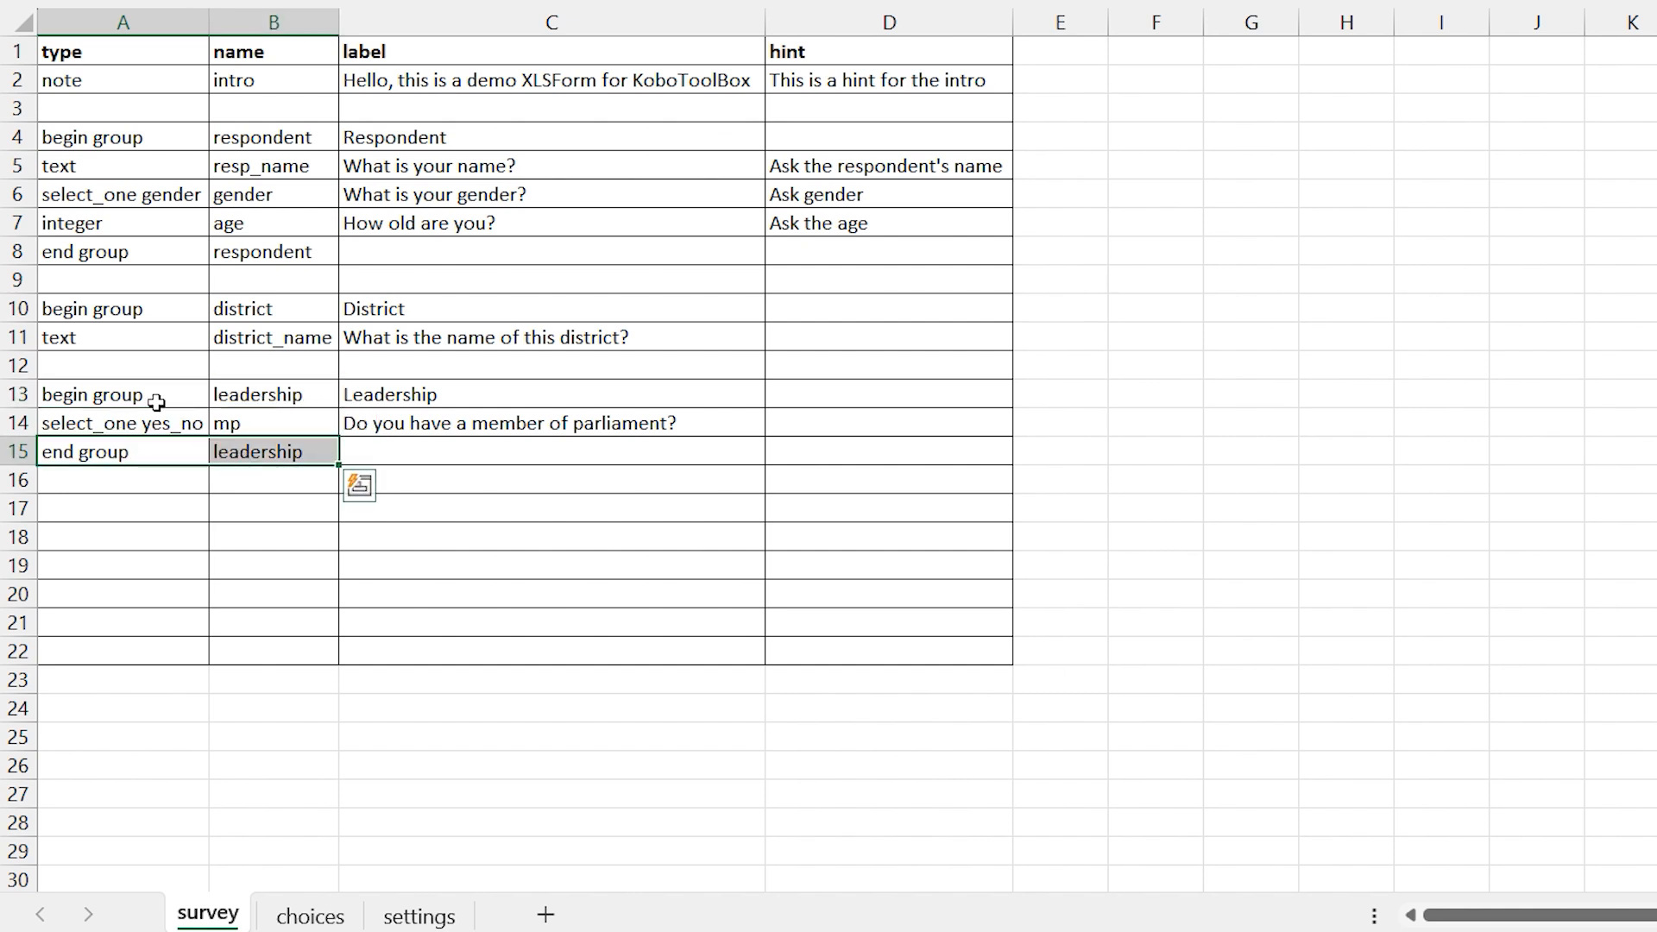
left_click(246, 318)
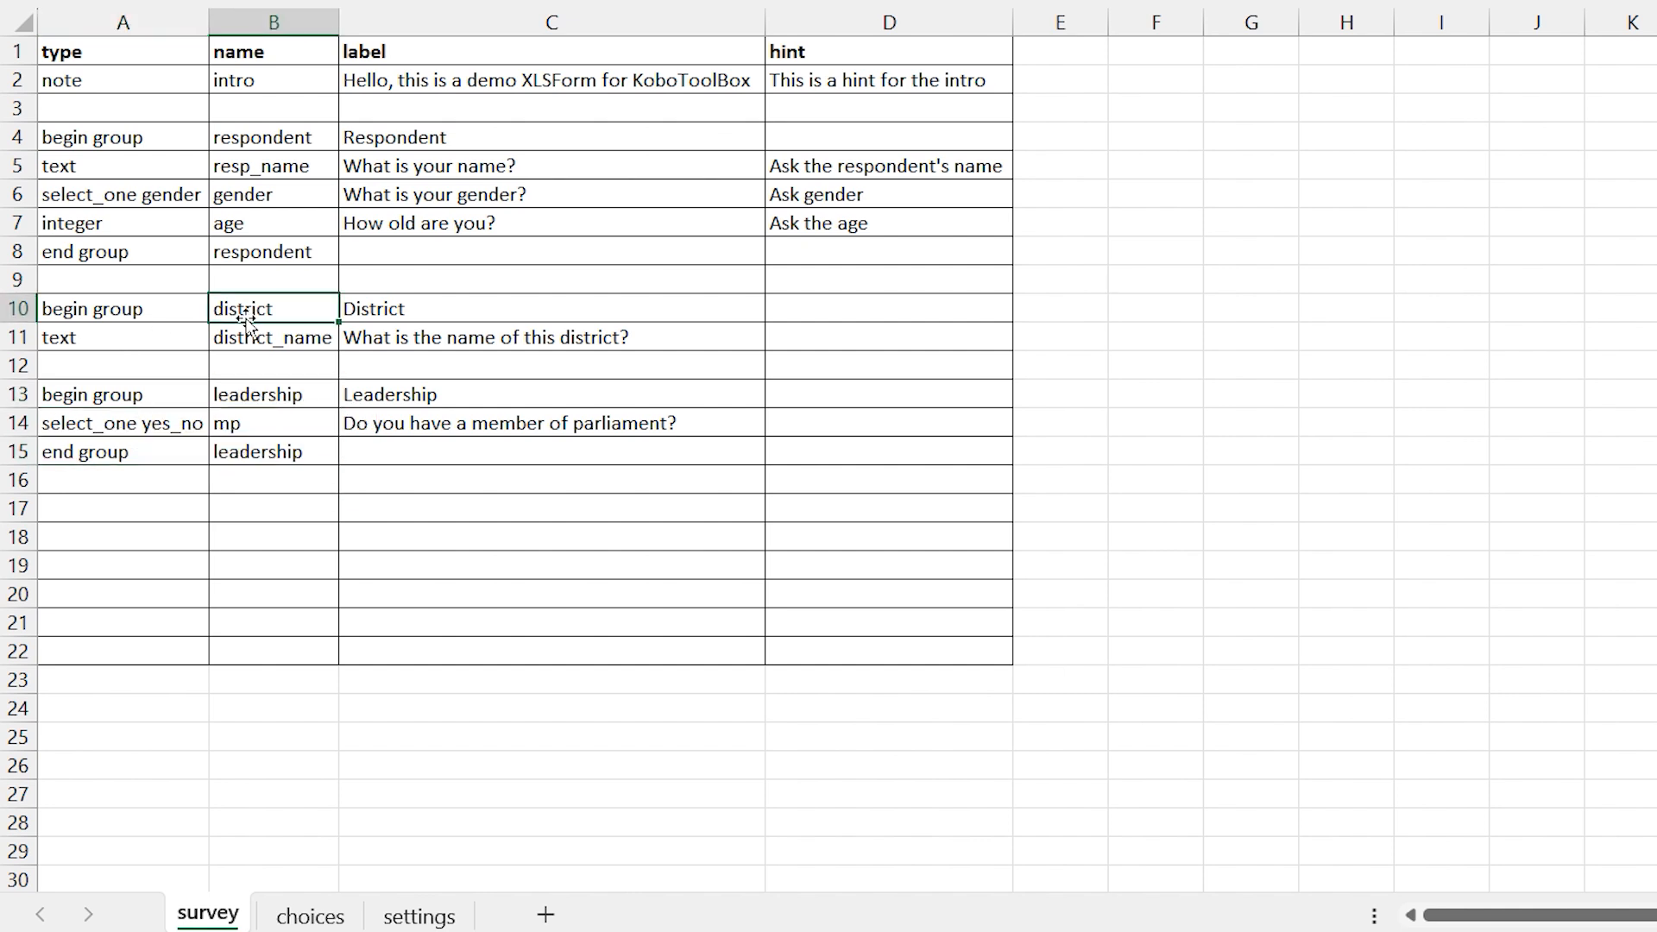
left_click(134, 507)
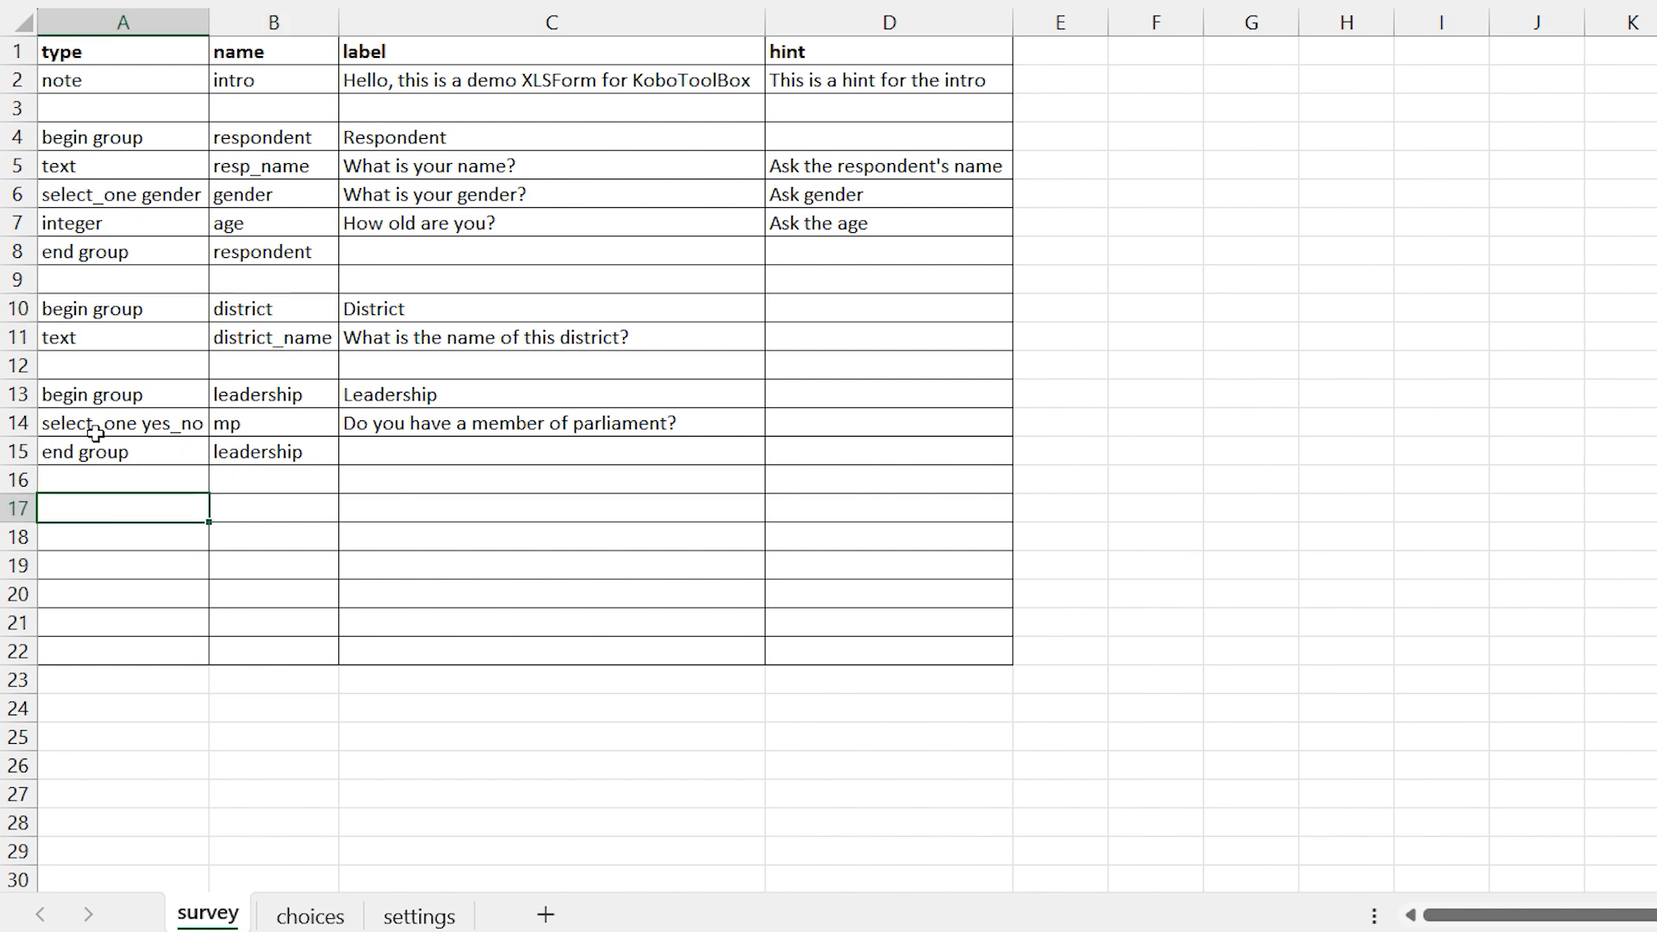
left_click(72, 482)
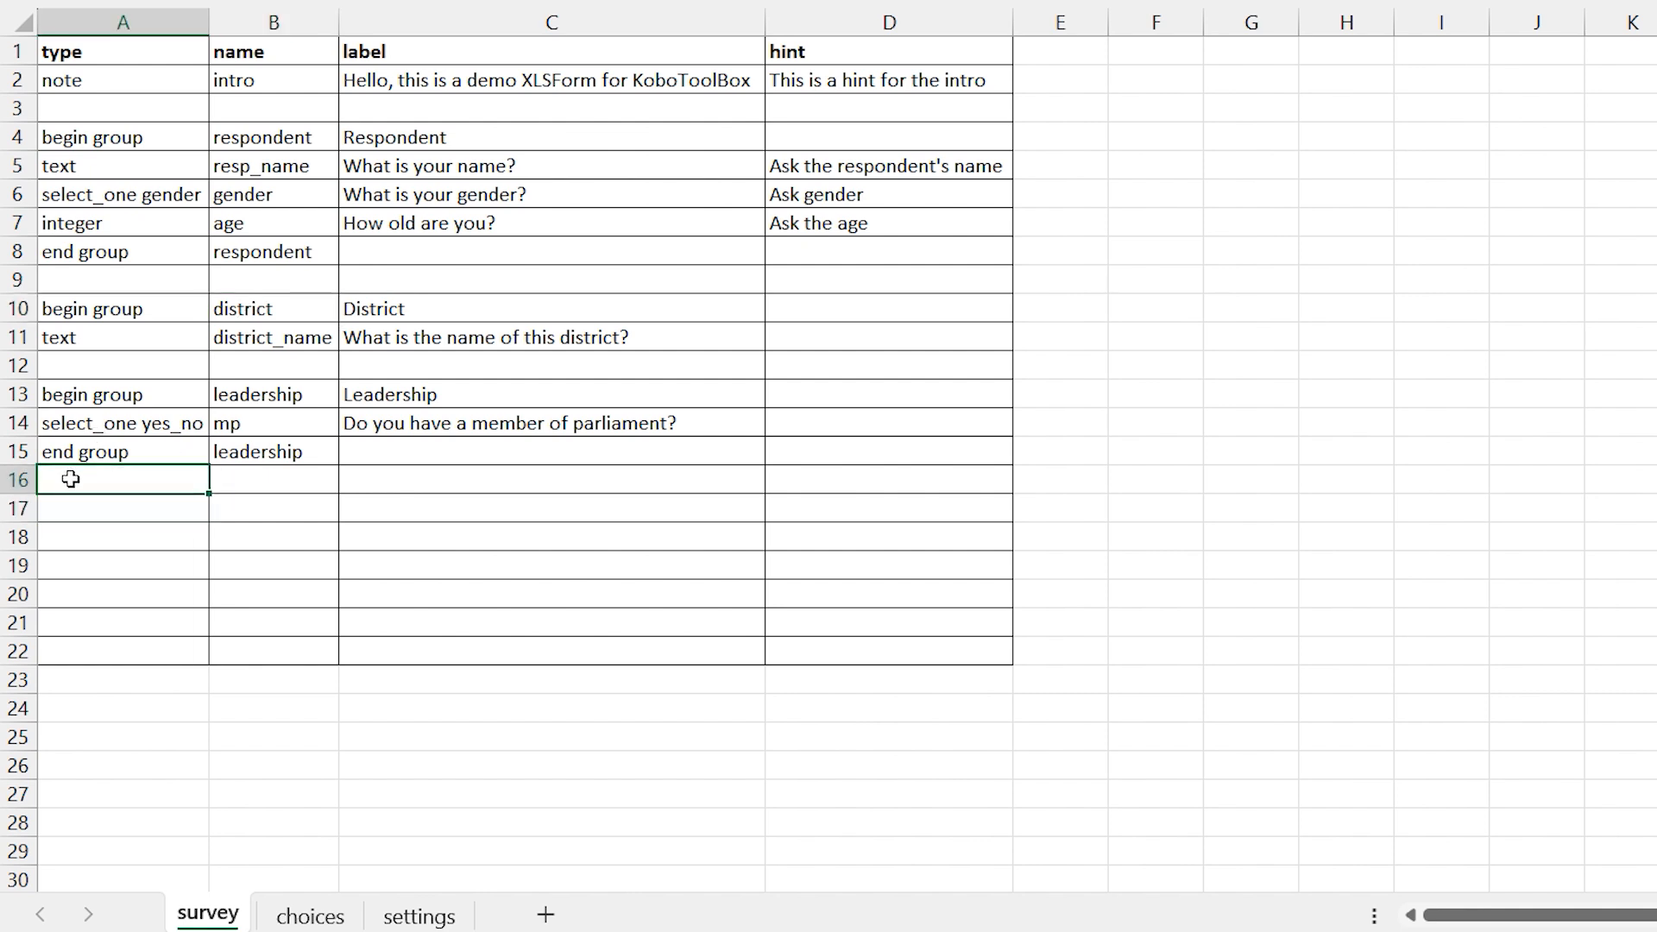
mouse_move(72, 483)
left_mouse_down()
mouse_move(78, 452)
mouse_move(476, 481)
left_mouse_up()
double_click(78, 452)
left_click(294, 495)
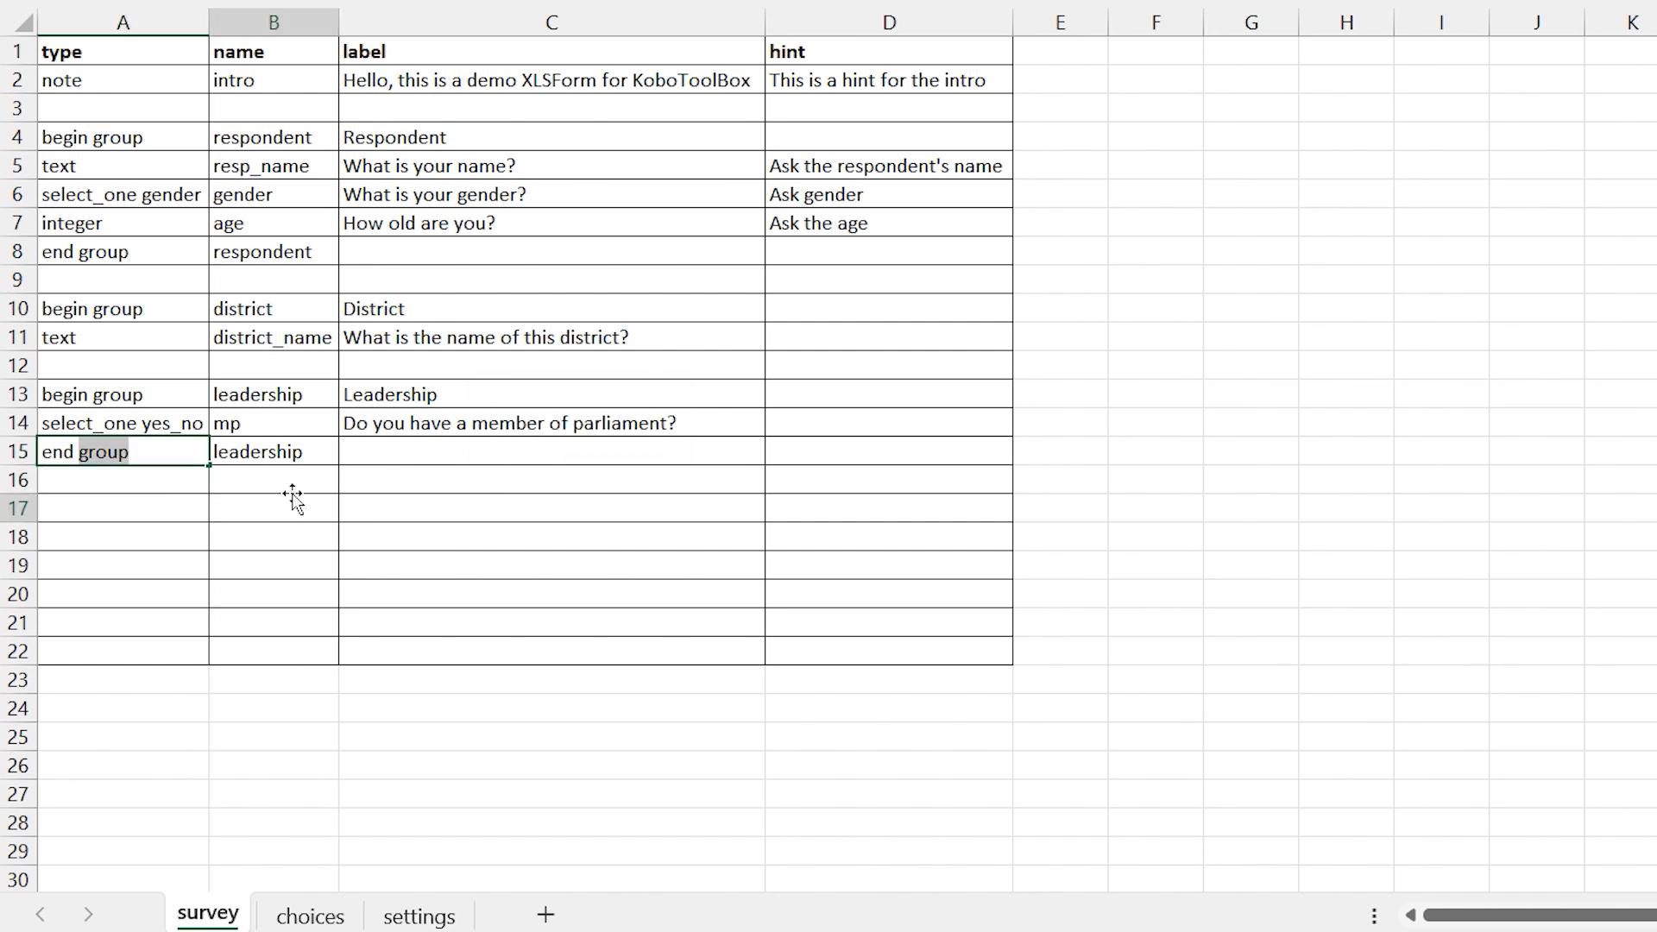
left_click(18, 451)
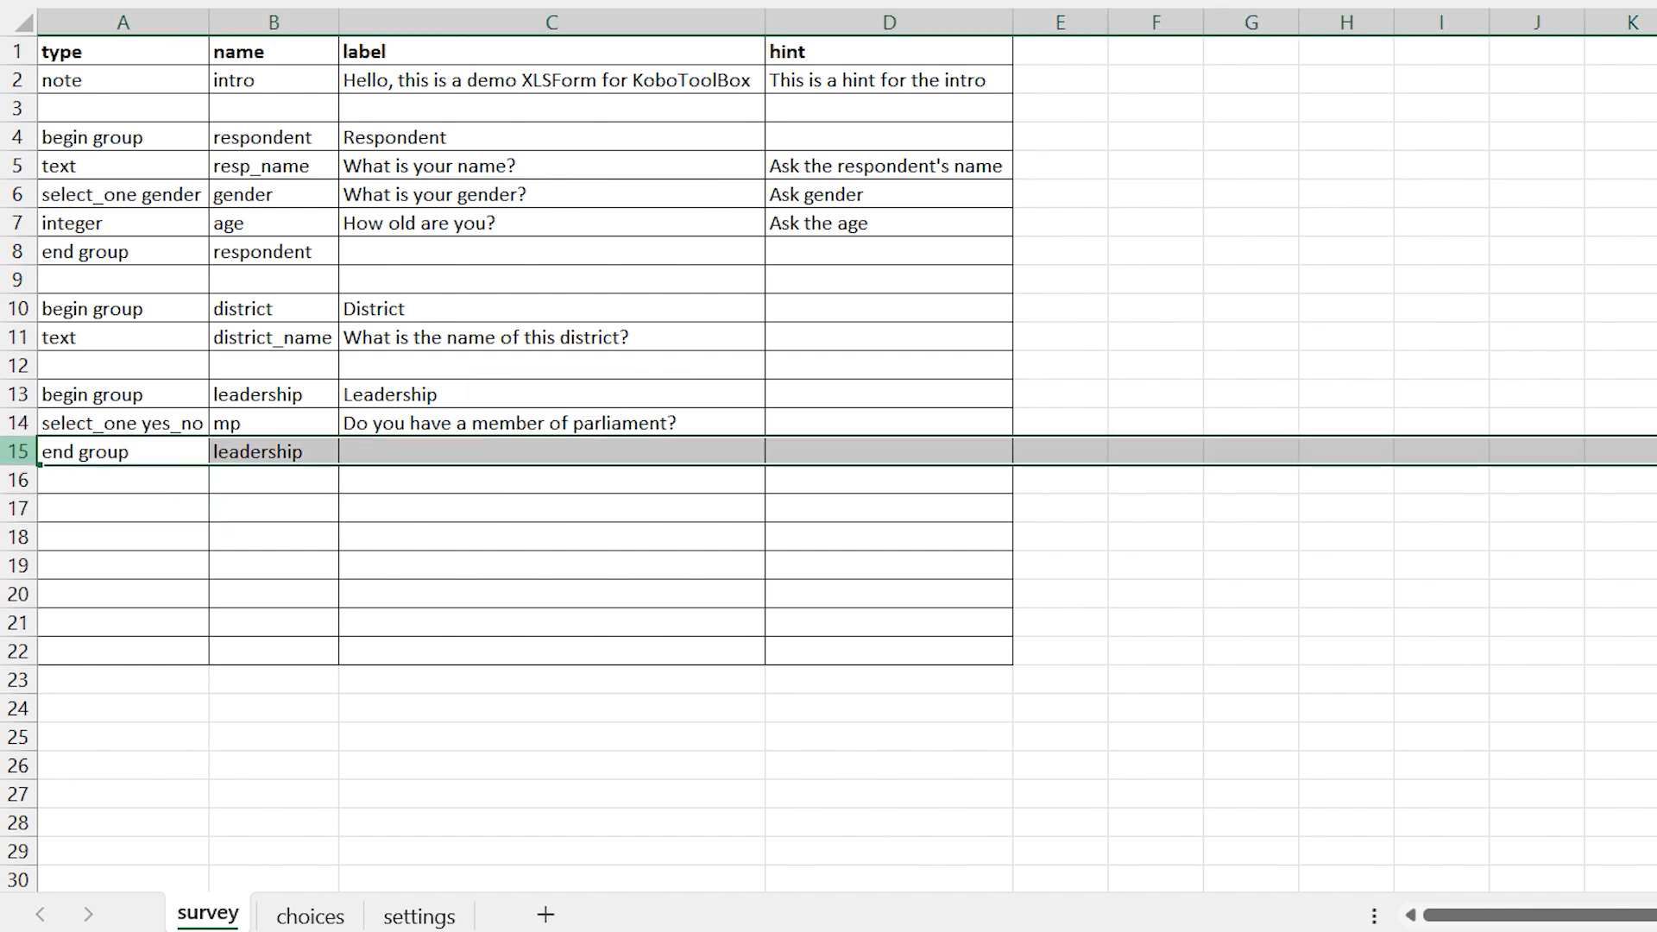
Close the District group in row 17 with the type end group and the name district.
left_click(60, 507)
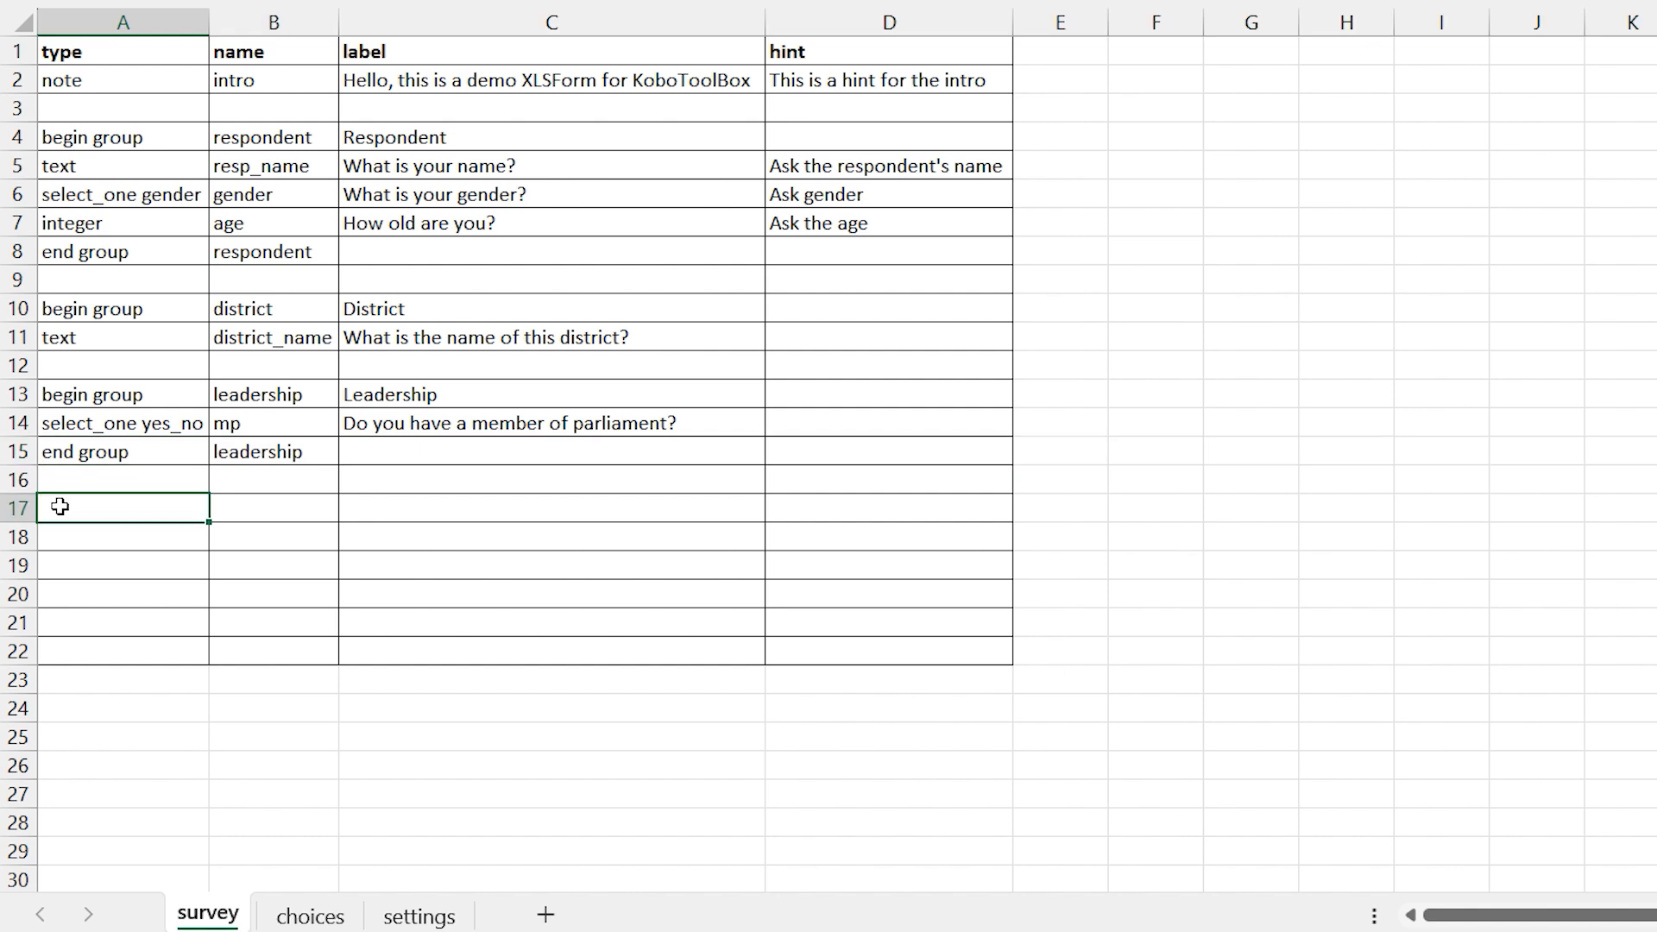
type("end group")
key("Tab")
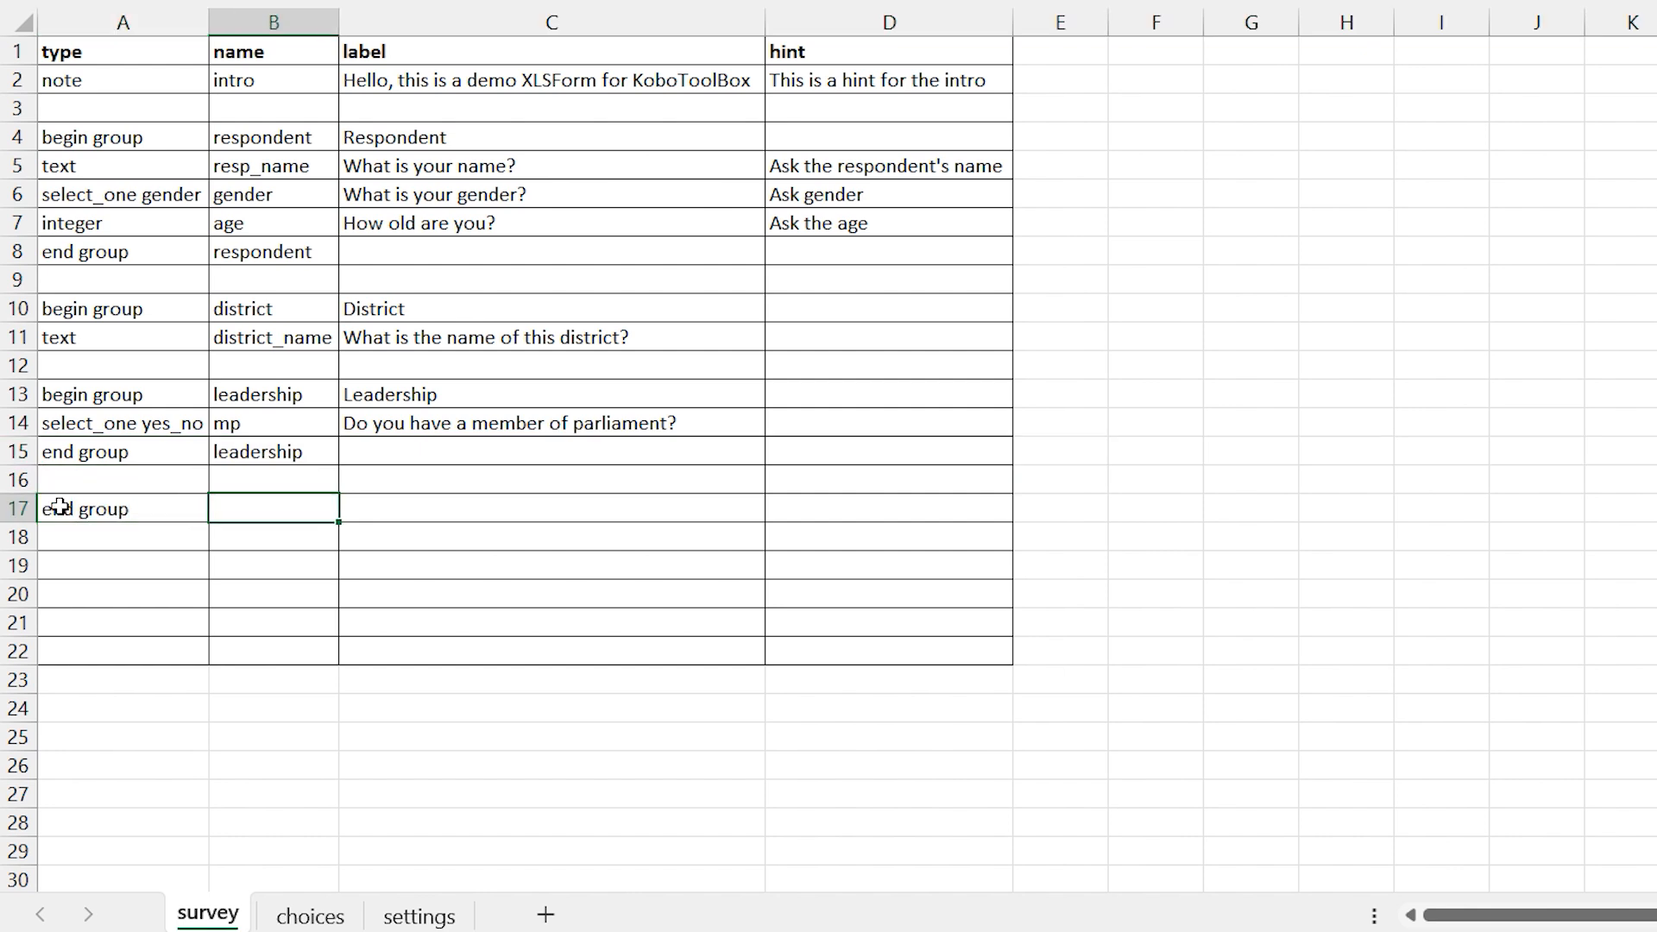
type("district")
key("Tab")
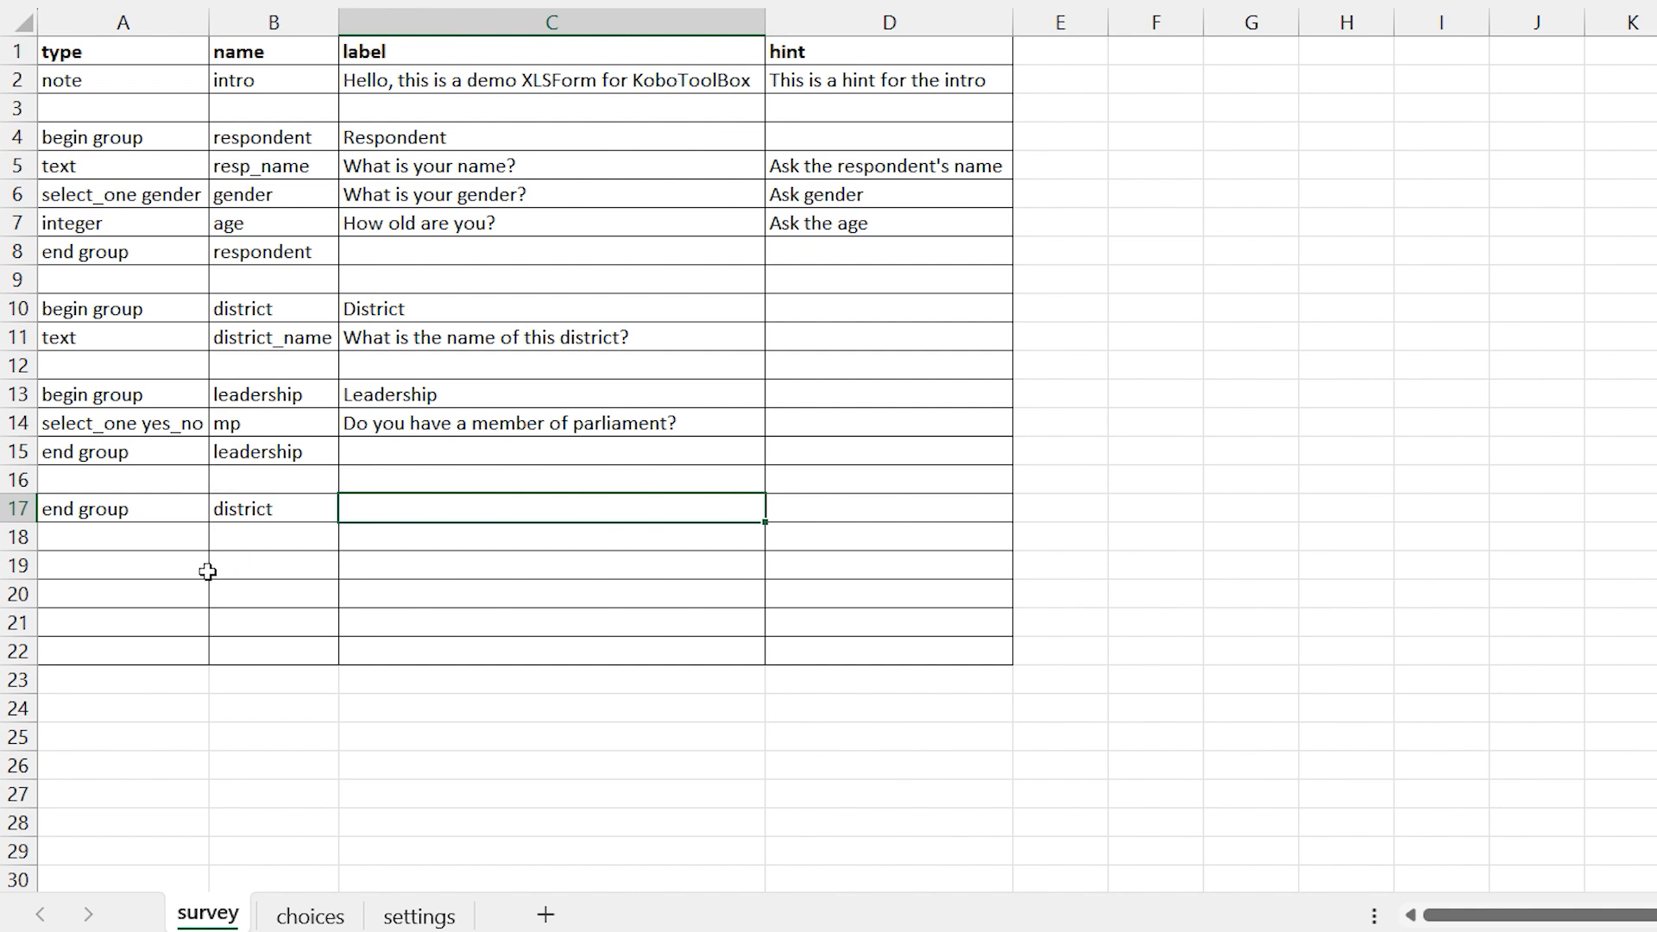
Remove the borders from the empty rows below row 17 and fill the header cells A1:D1 with gold.
left_click_drag(82, 563, 503, 702)
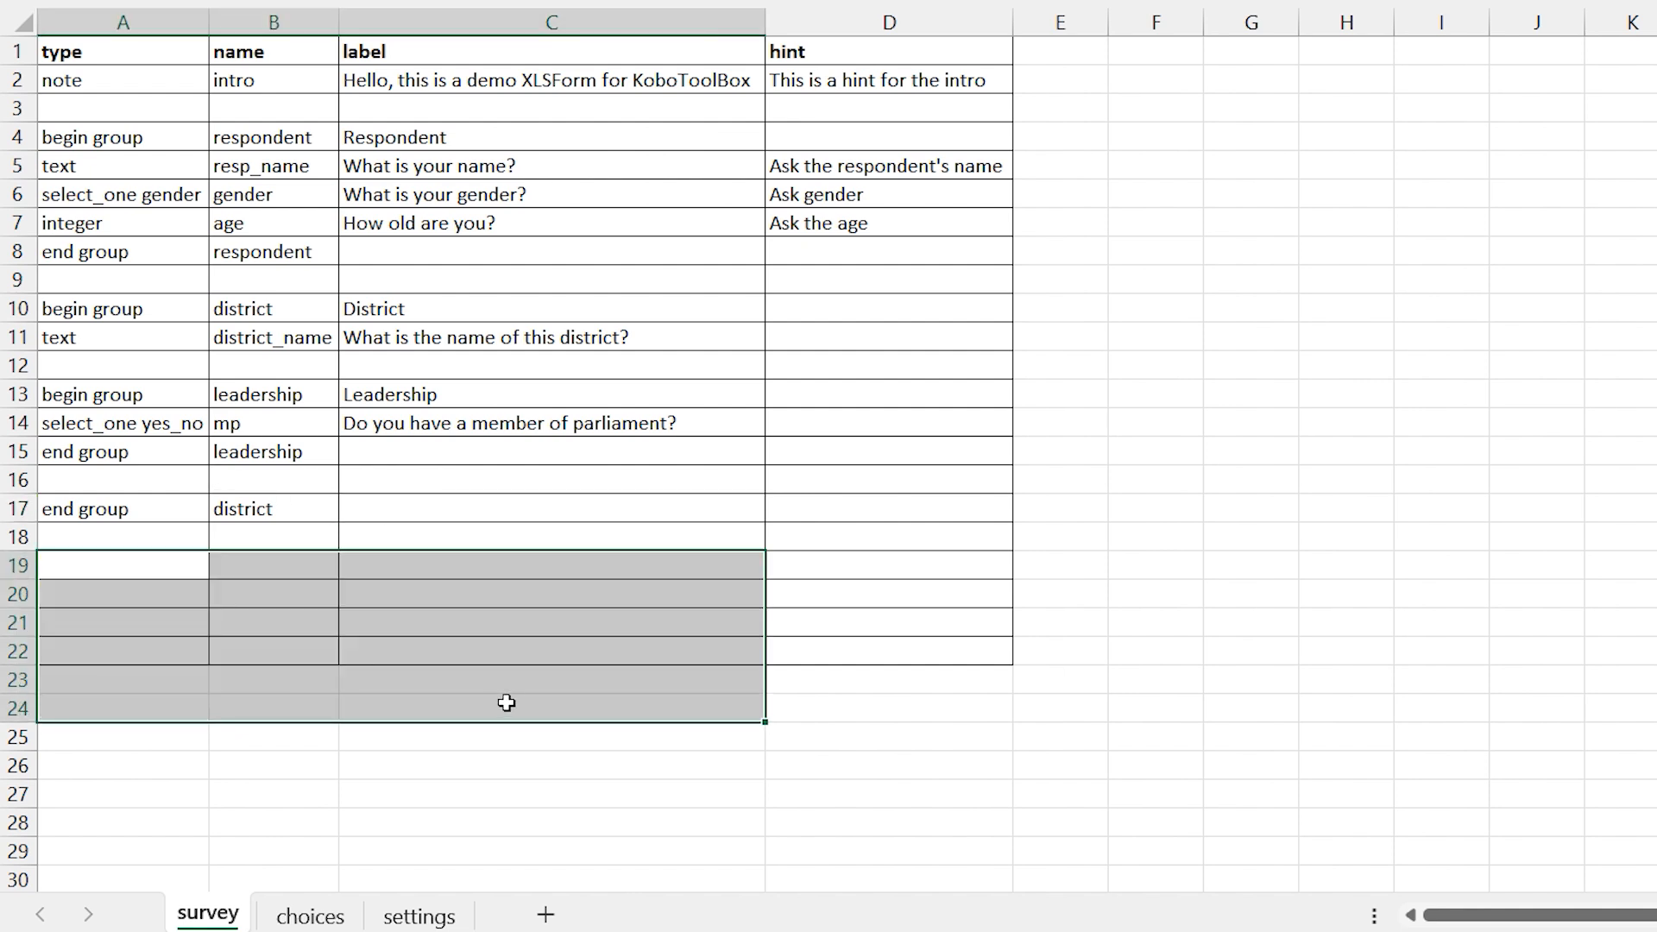
left_click(1066, 616)
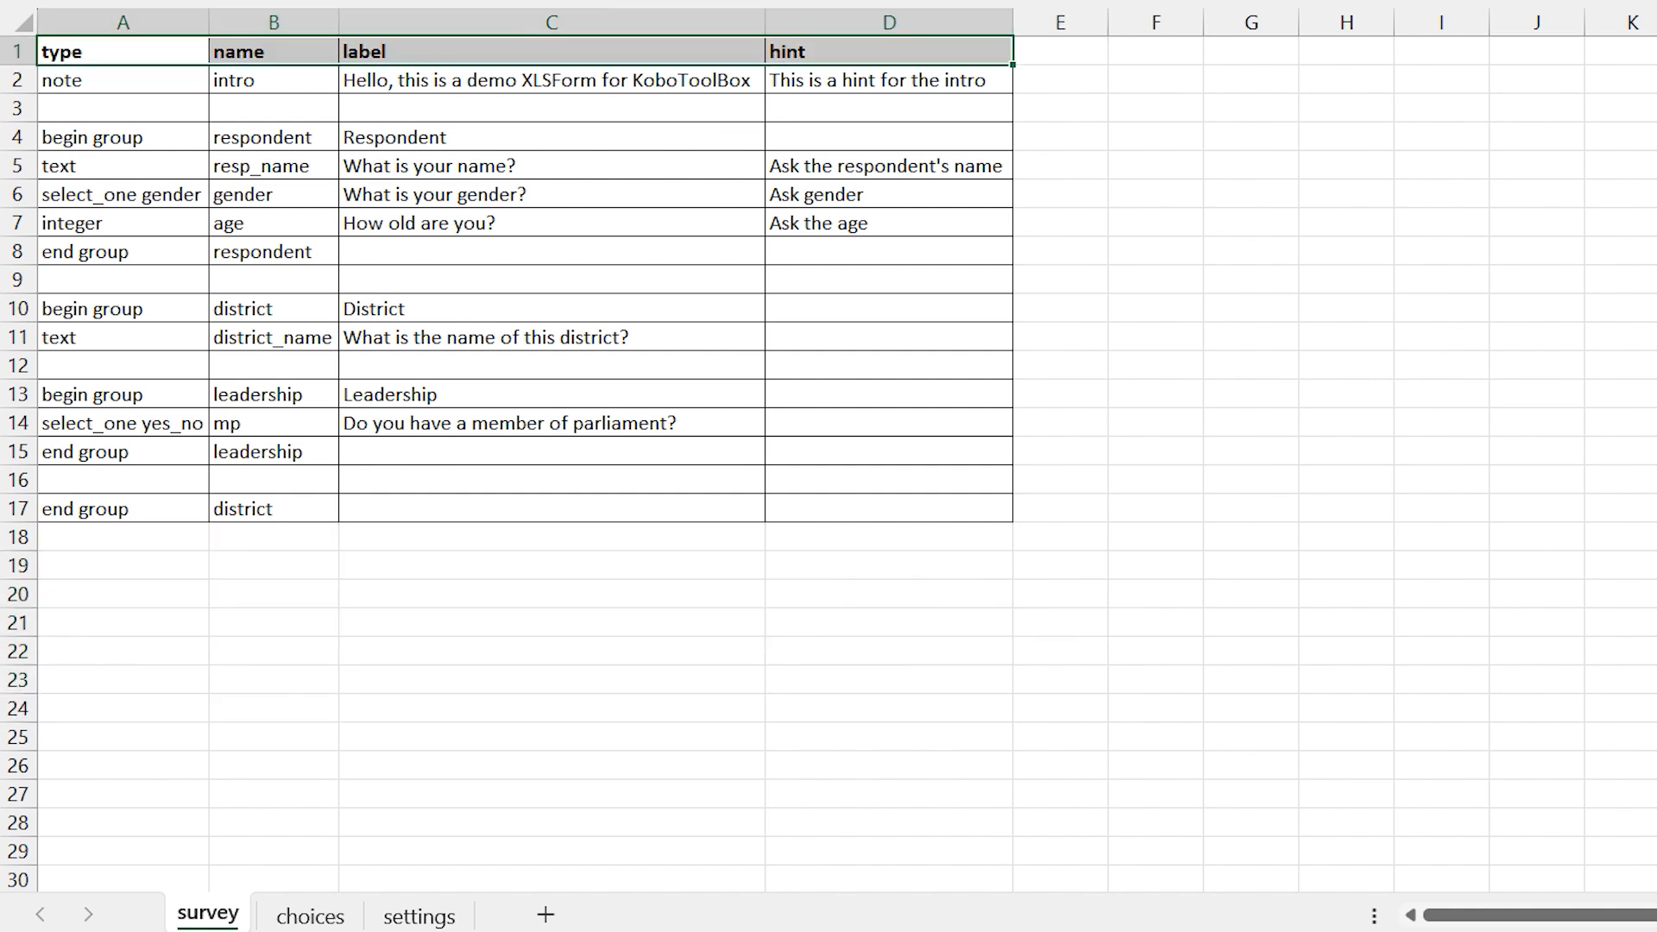
left_click(518, 0)
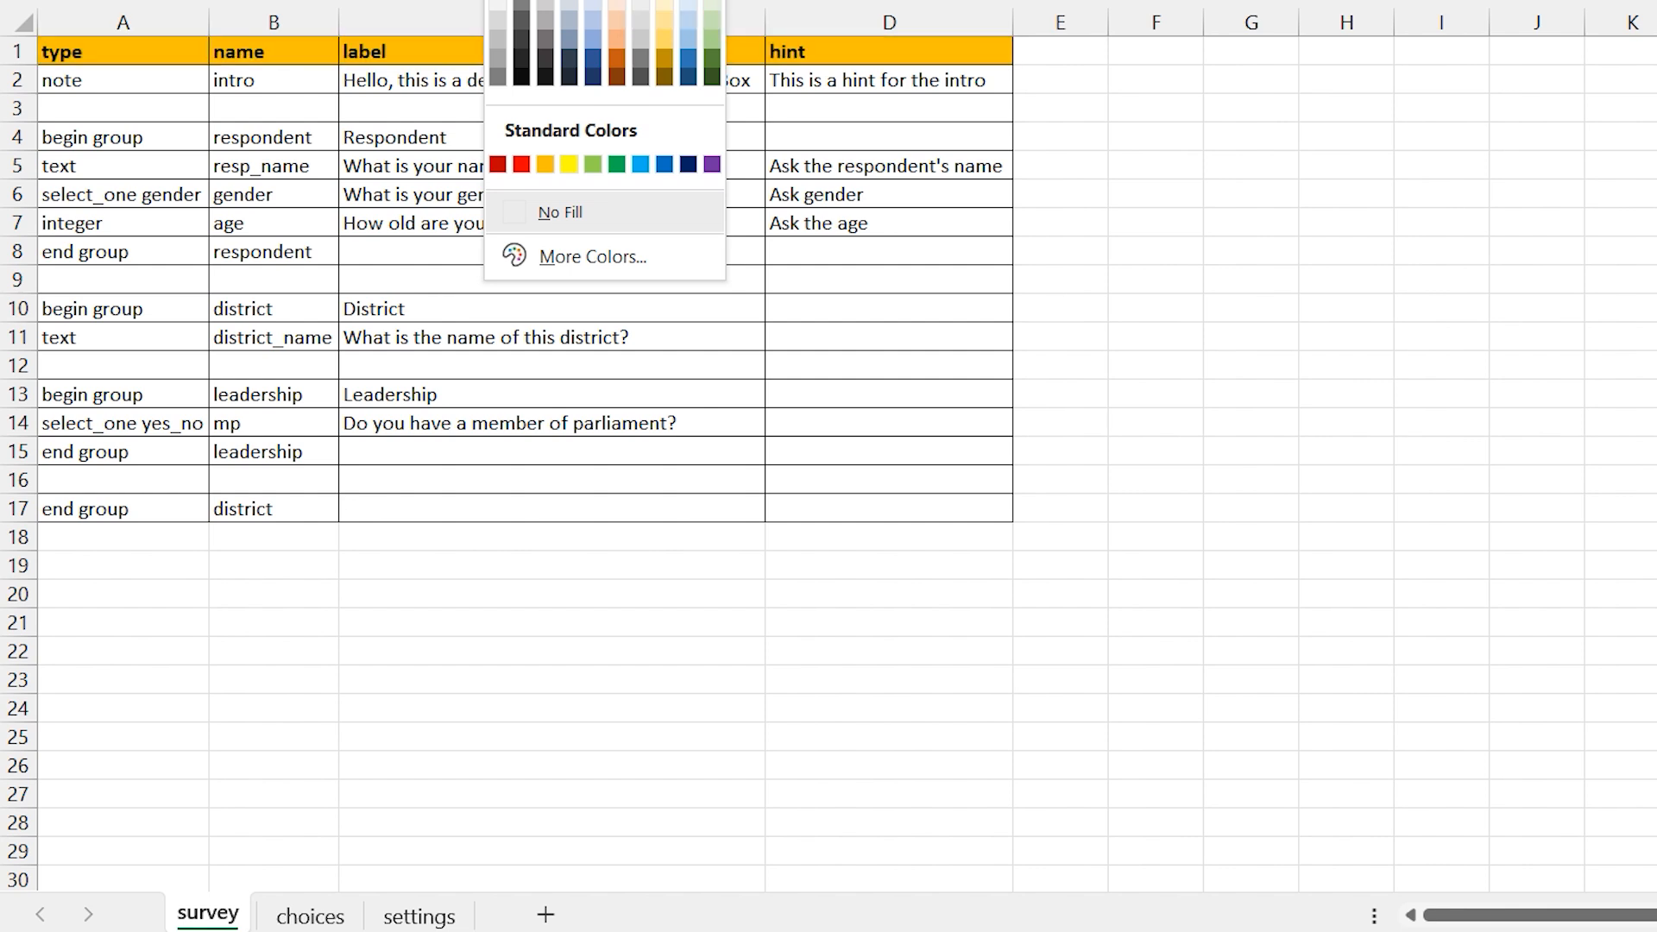
left_click(664, 2)
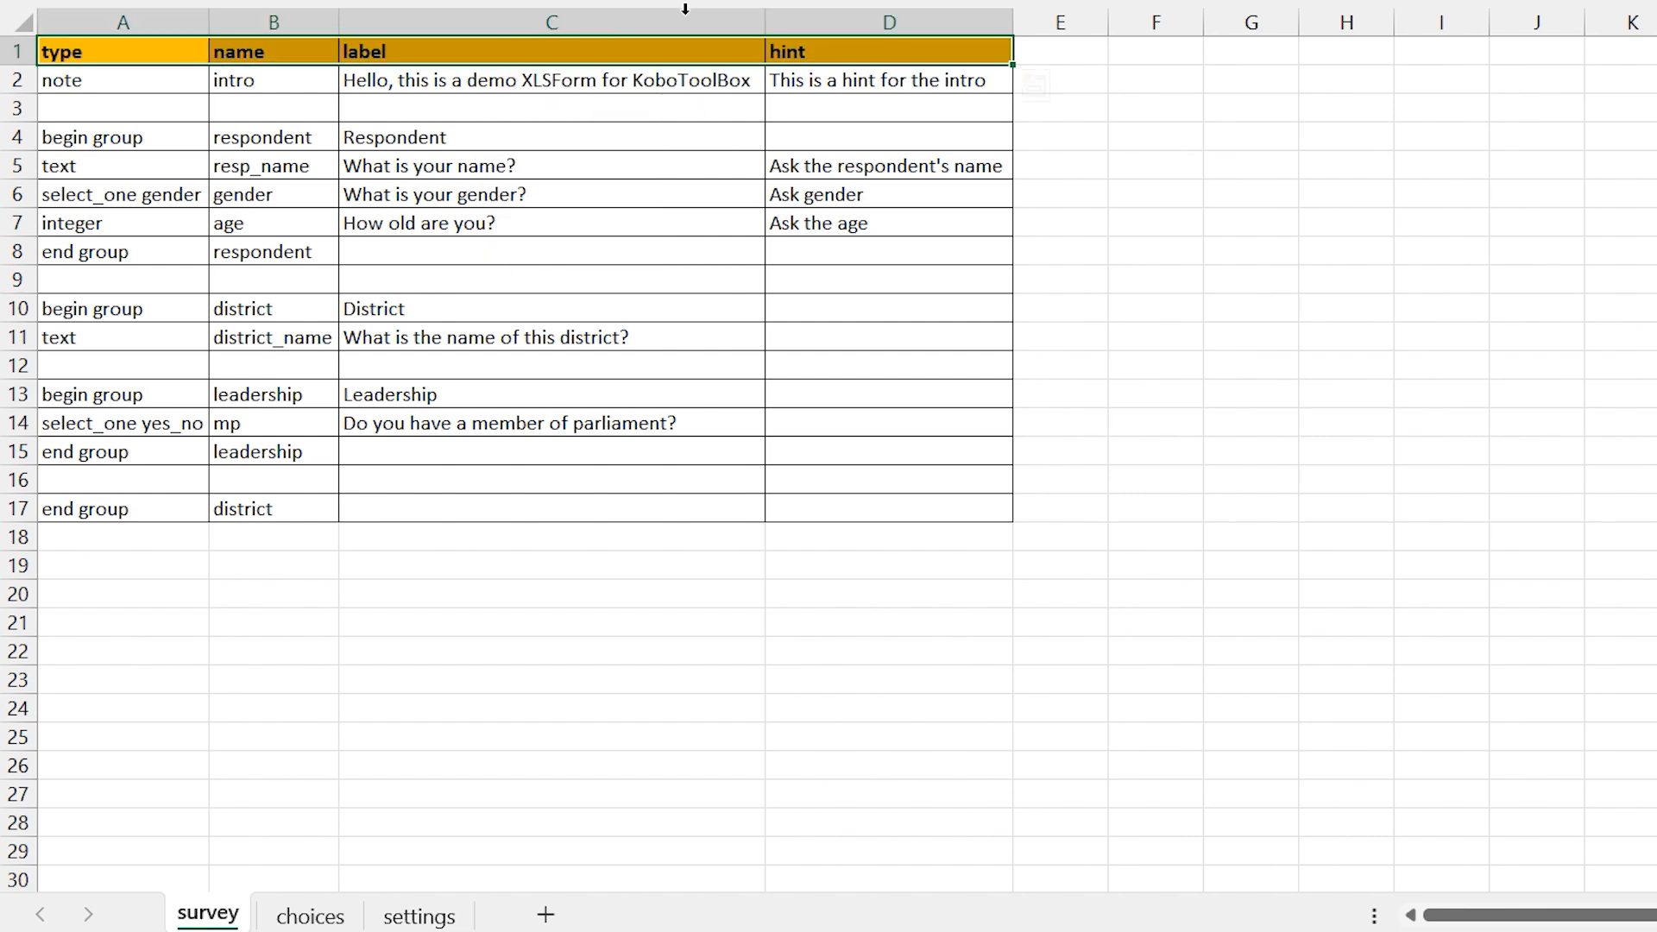
left_click(563, 243)
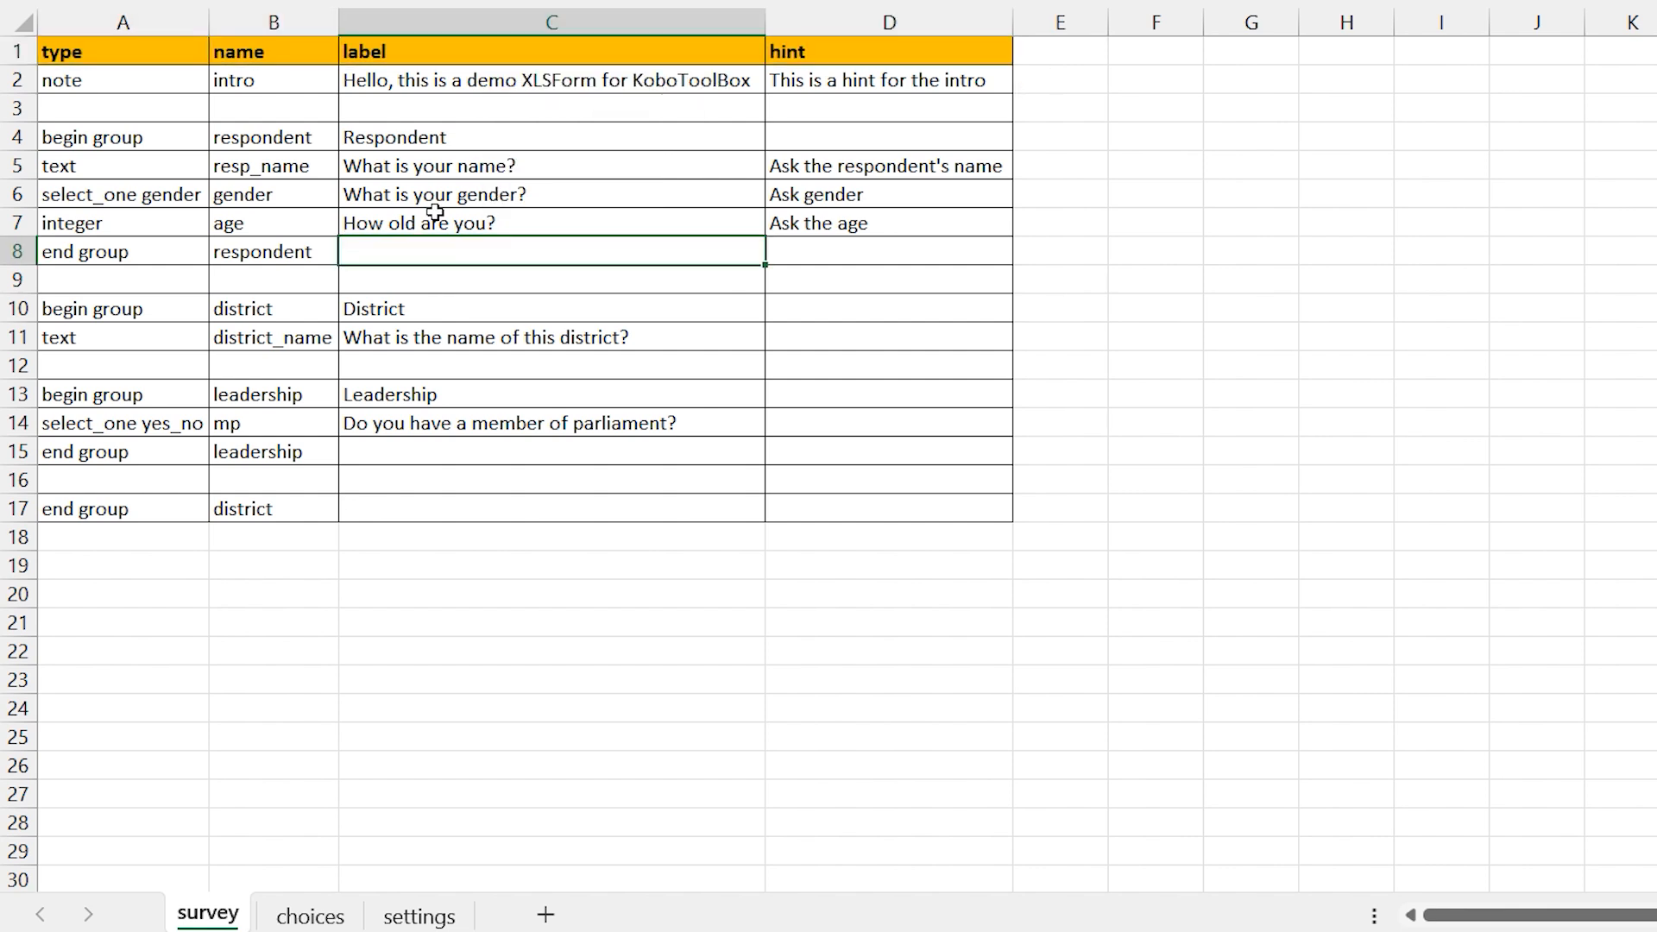
Fill columns A to D of the begin group and end group rows 4, 8, 10, 13, 15 and 17 with green.
left_click_drag(83, 136, 792, 140)
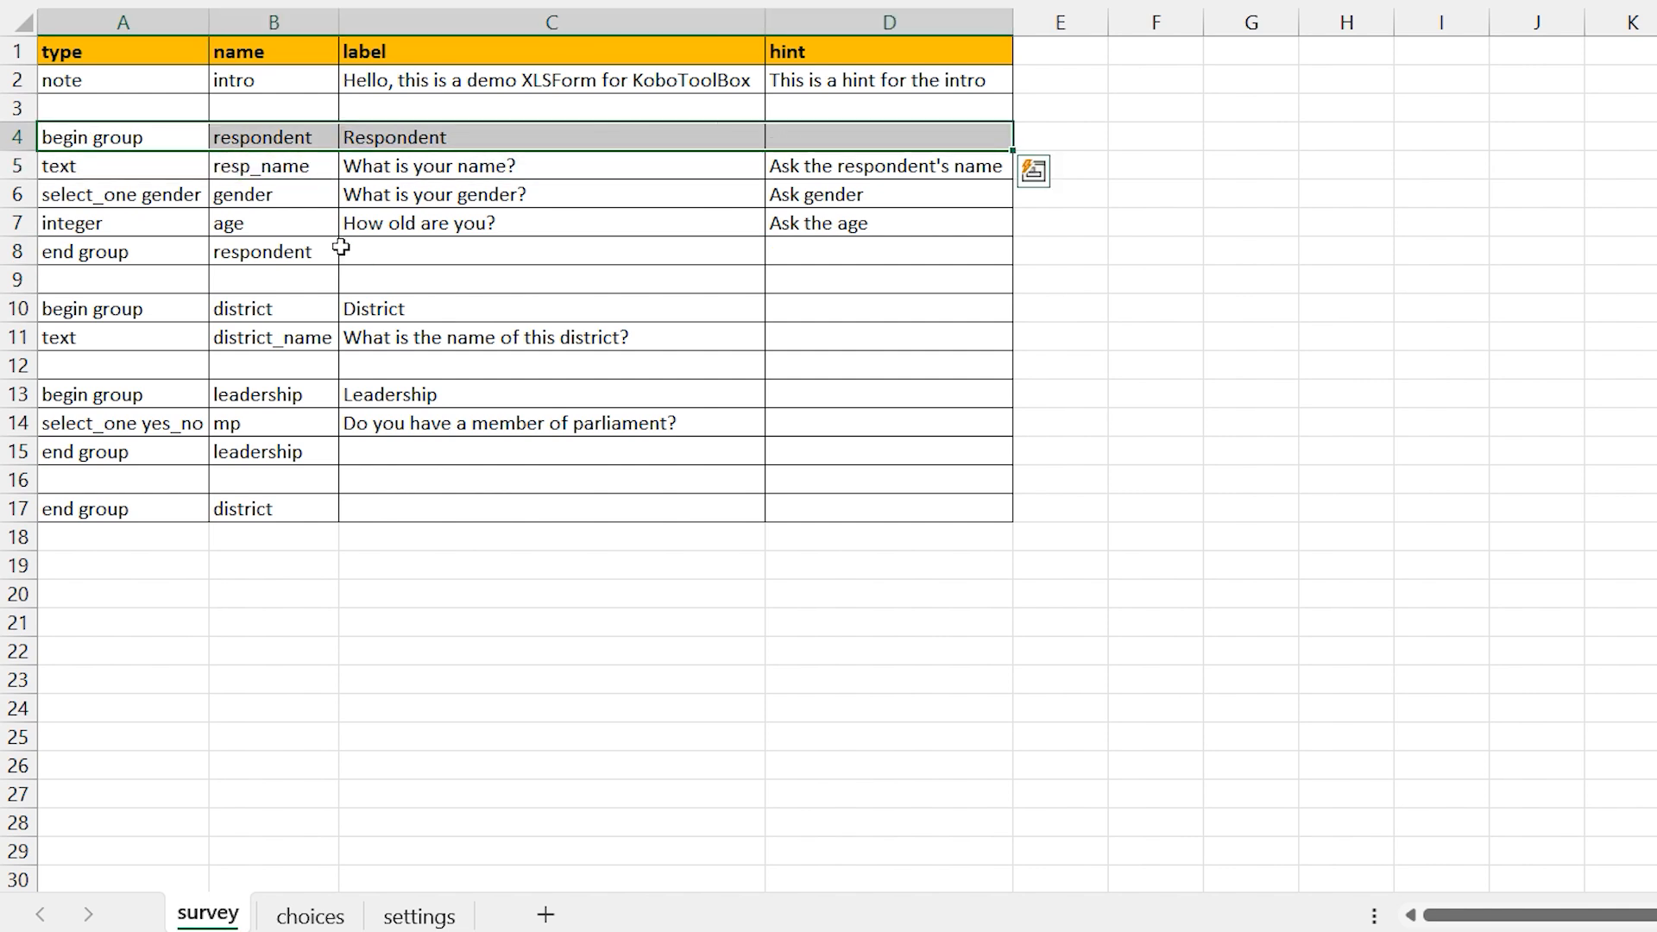
left_click_drag(57, 259, 820, 248)
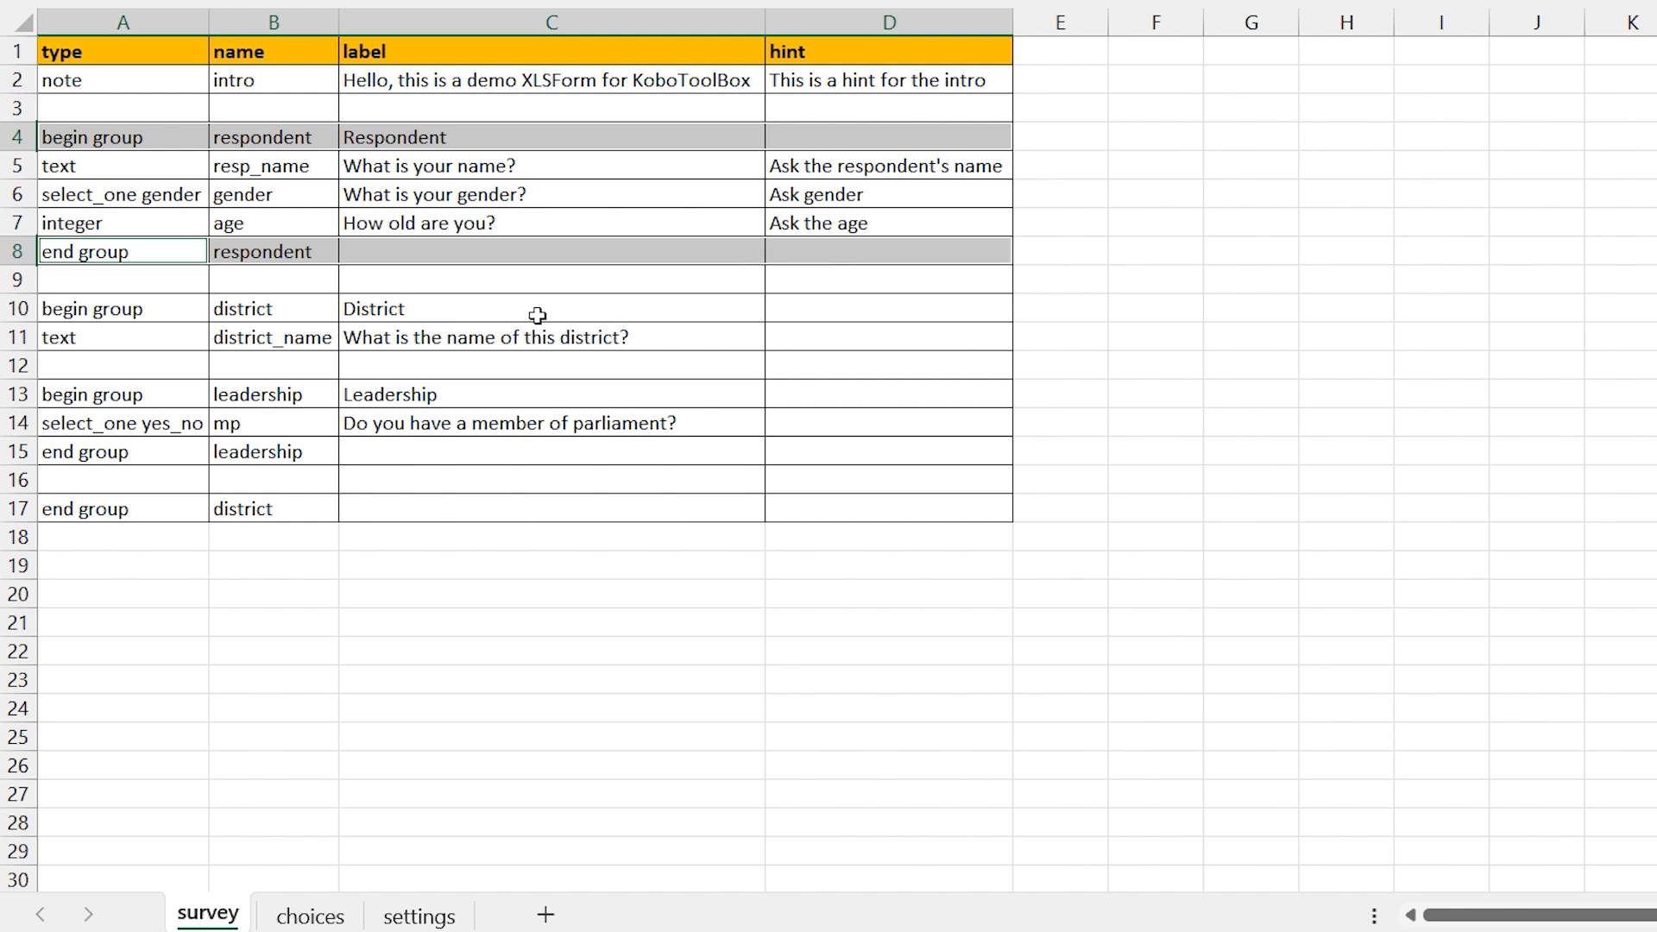
left_click_drag(104, 319, 871, 302)
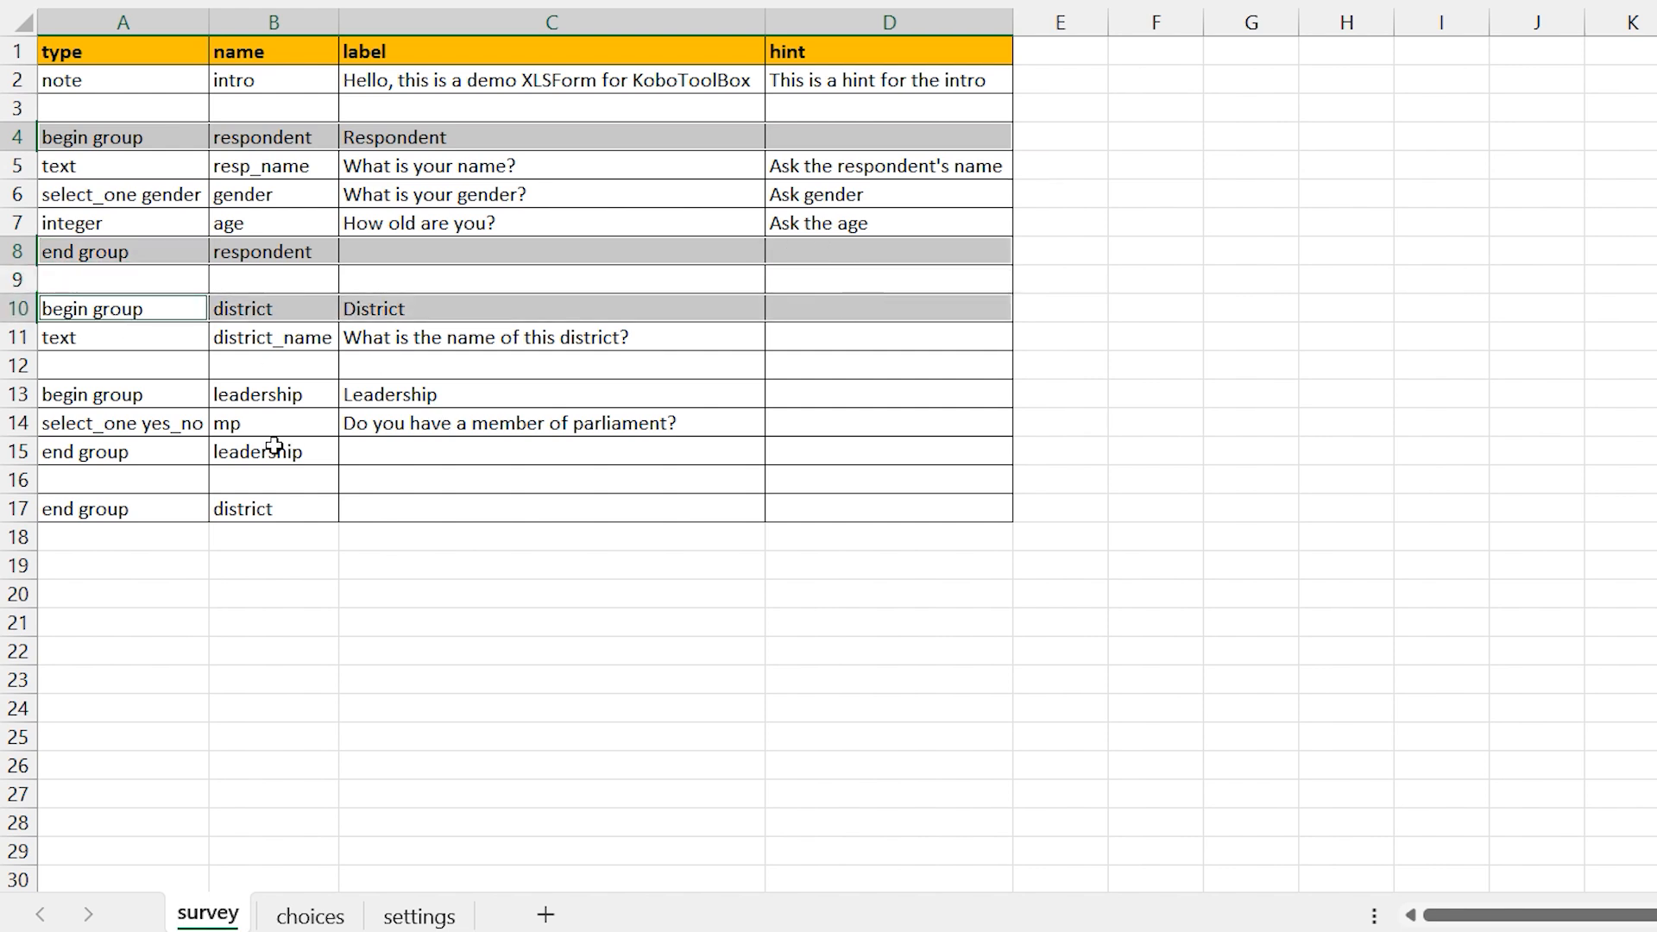
left_click_drag(124, 403, 802, 390)
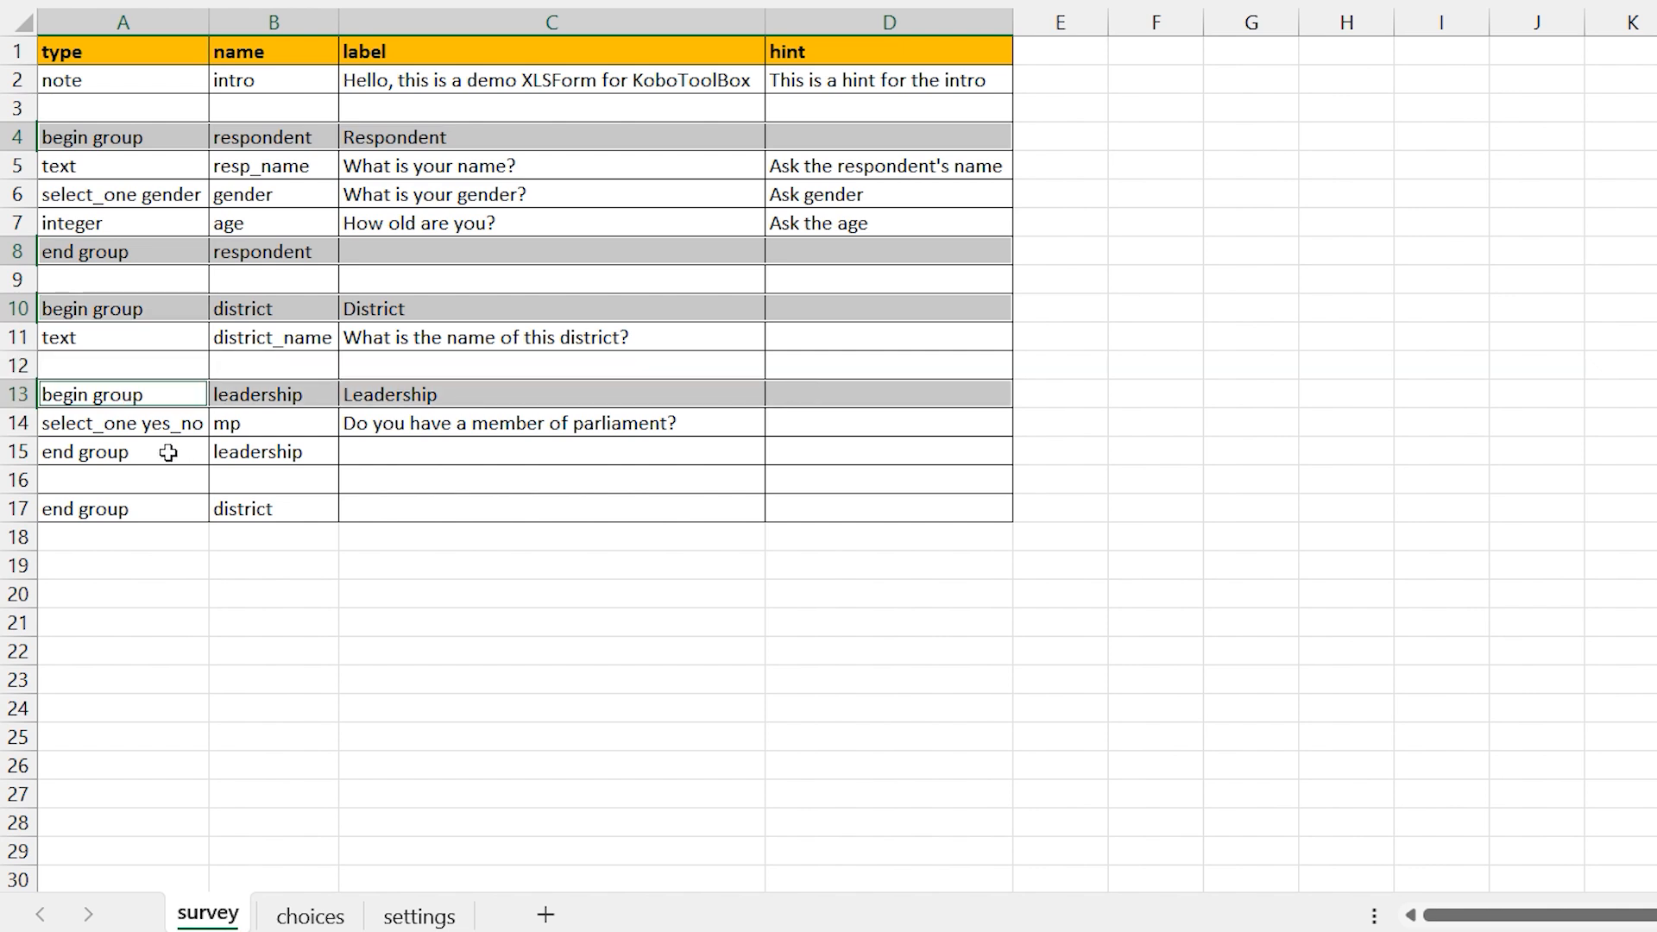
mouse_move(145, 447)
left_mouse_down()
mouse_move(766, 437)
mouse_move(803, 458)
left_mouse_up()
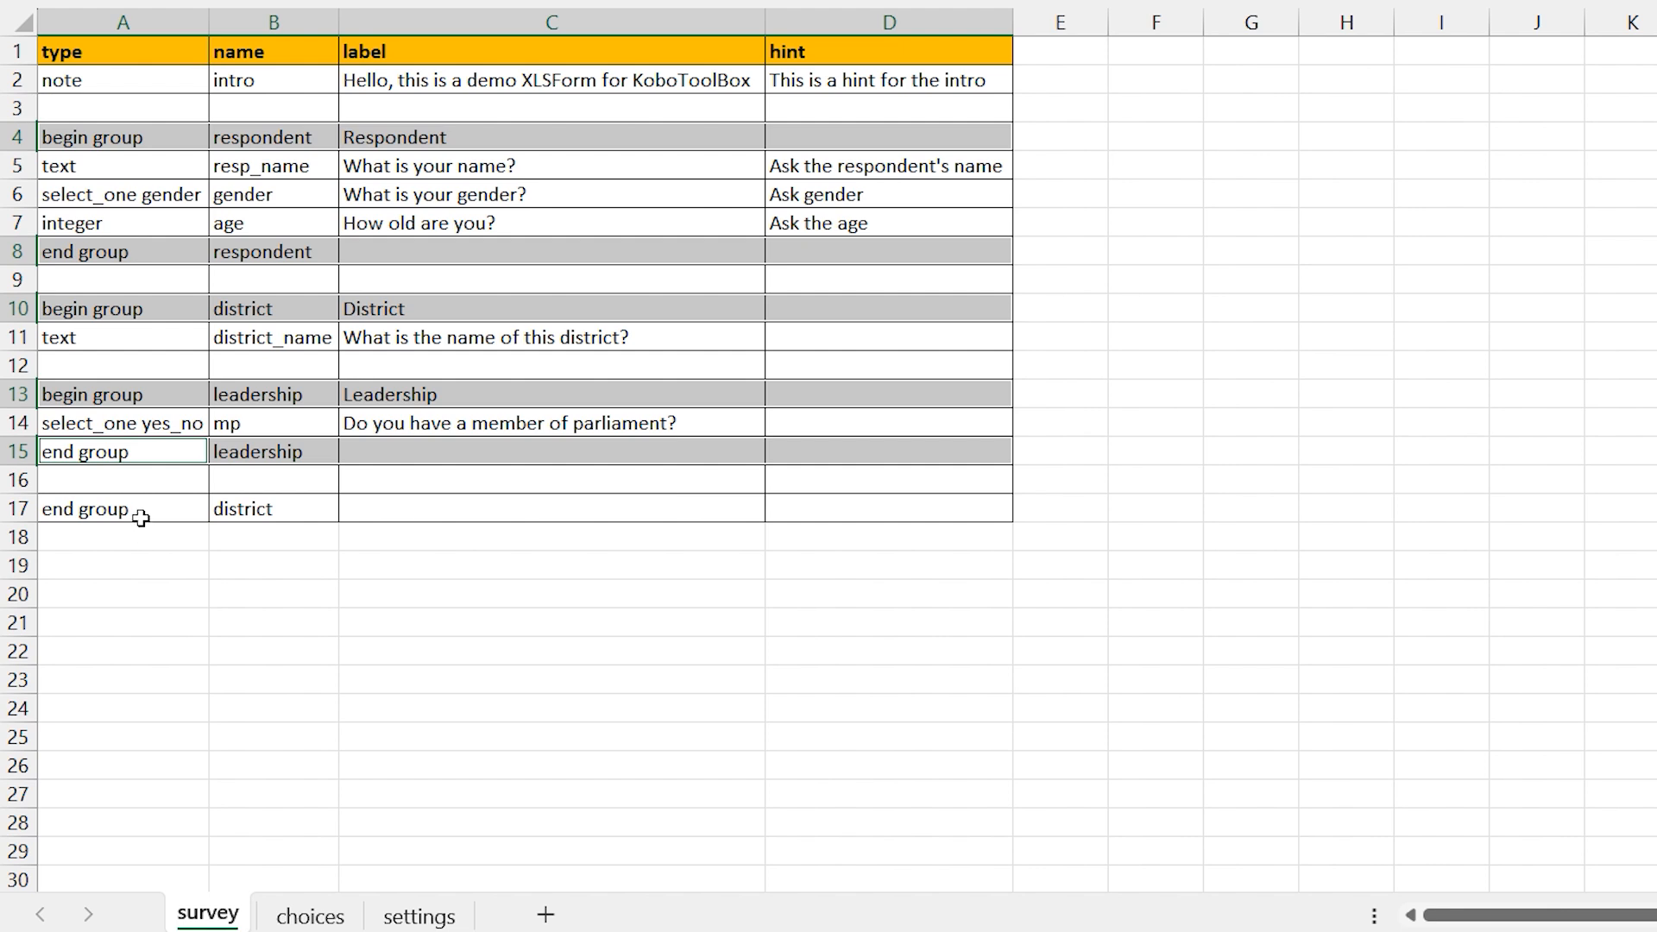
left_click_drag(136, 510, 829, 510)
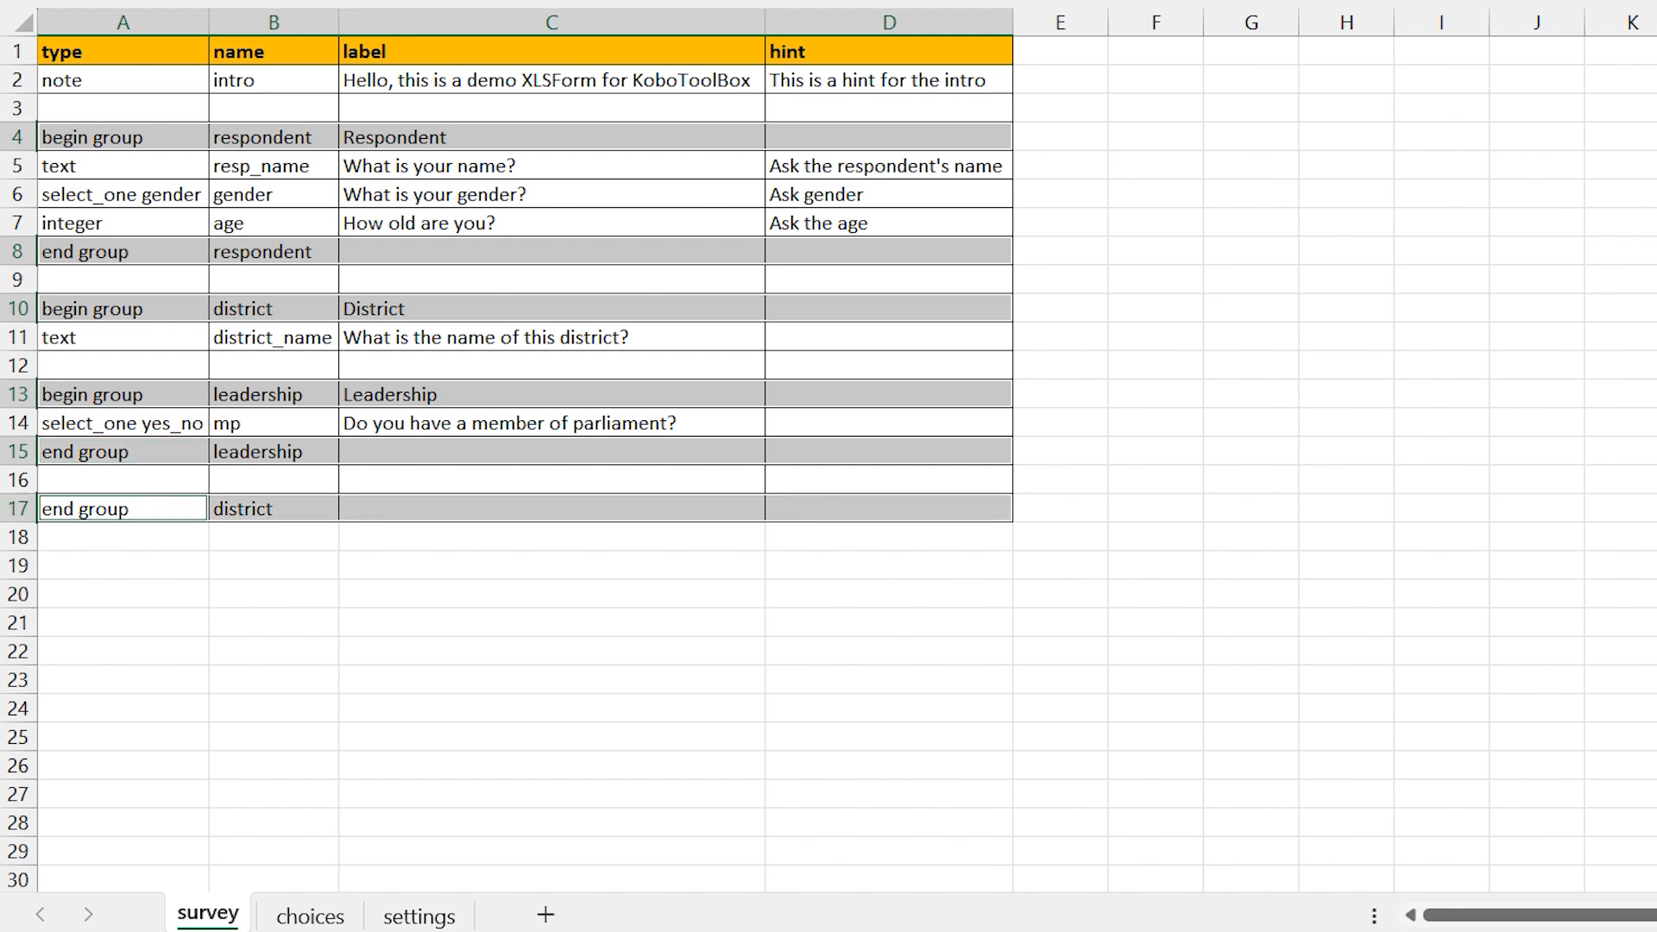
left_click(525, 2)
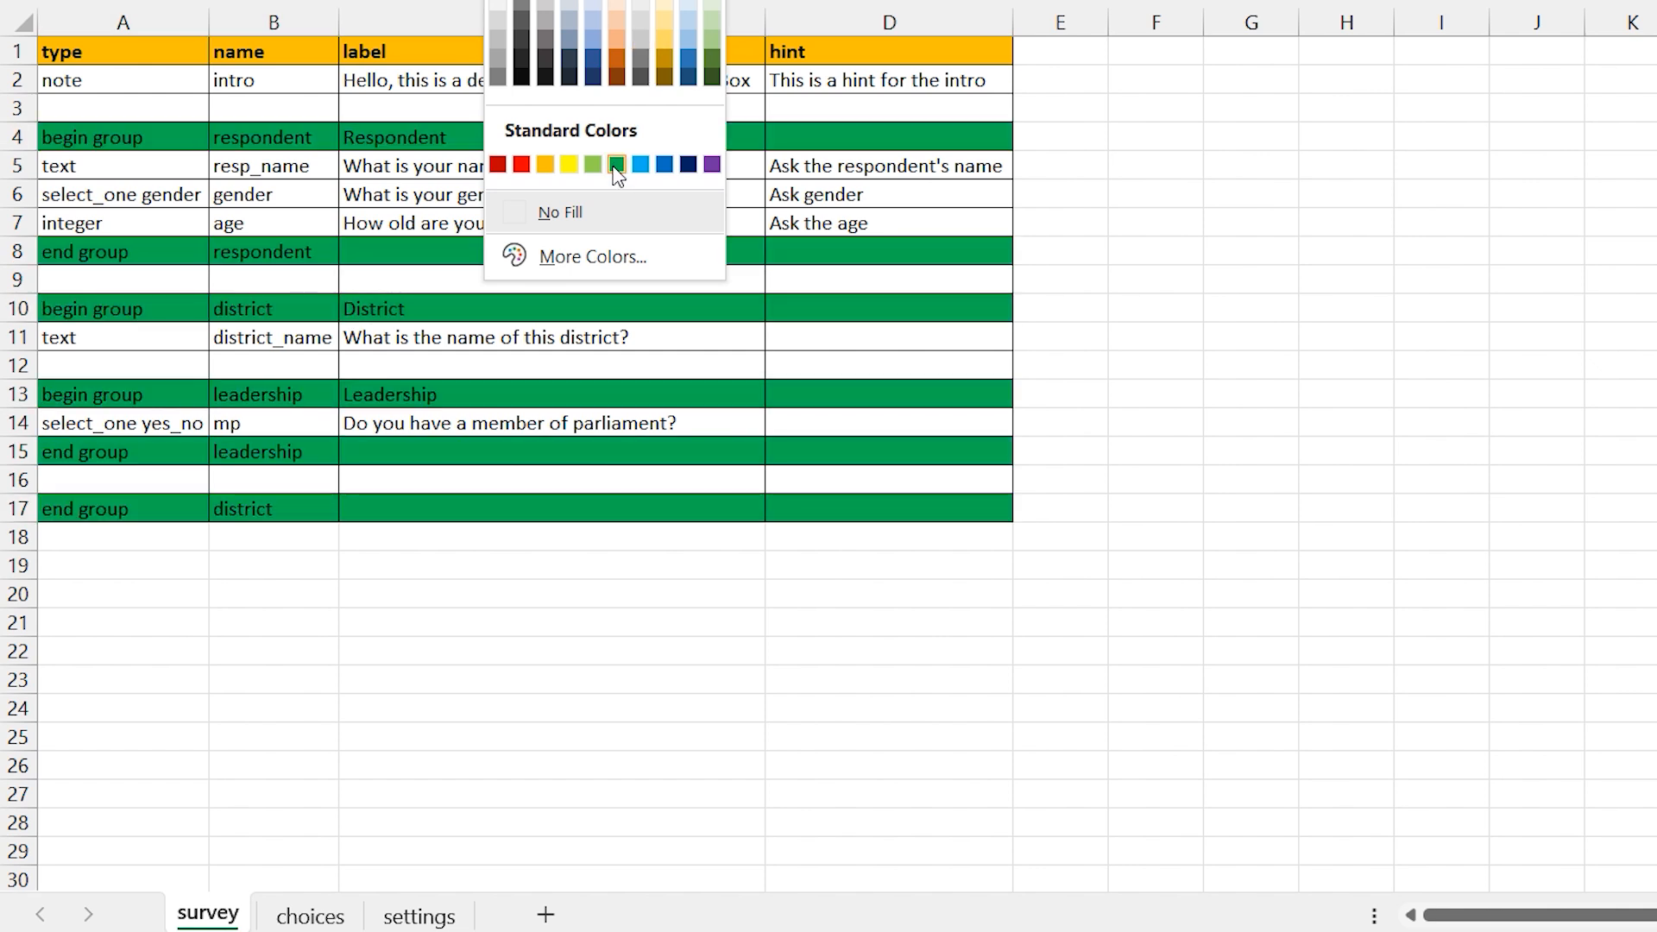
left_click(617, 165)
left_click(751, 539)
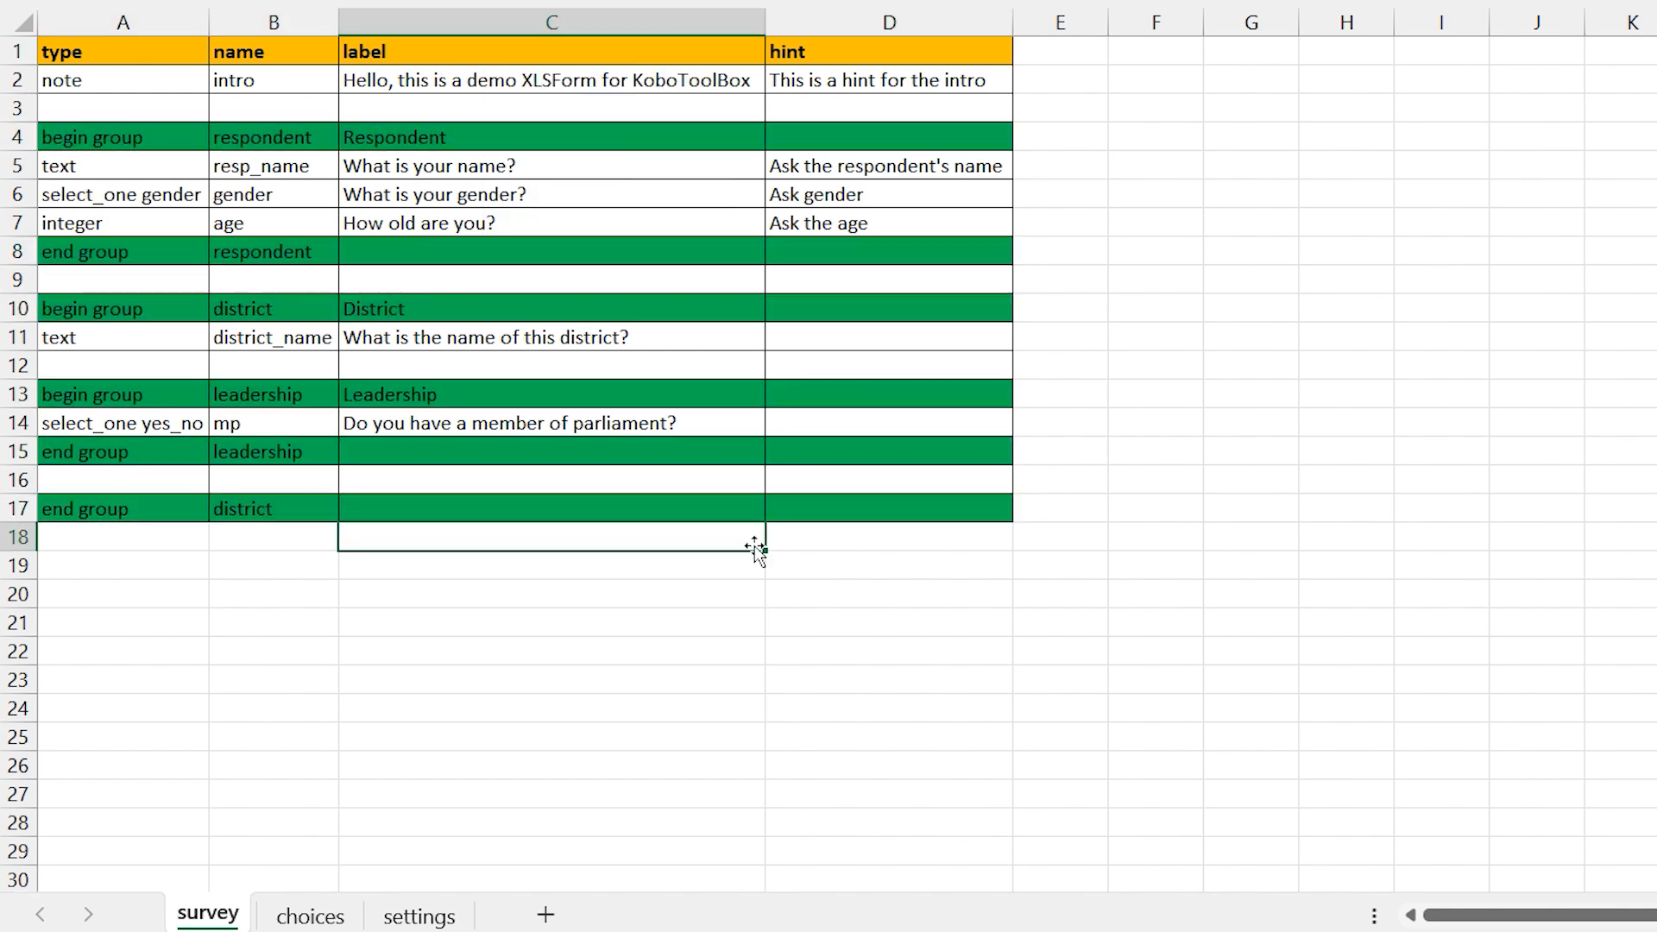
left_click(962, 566)
left_click(1076, 246)
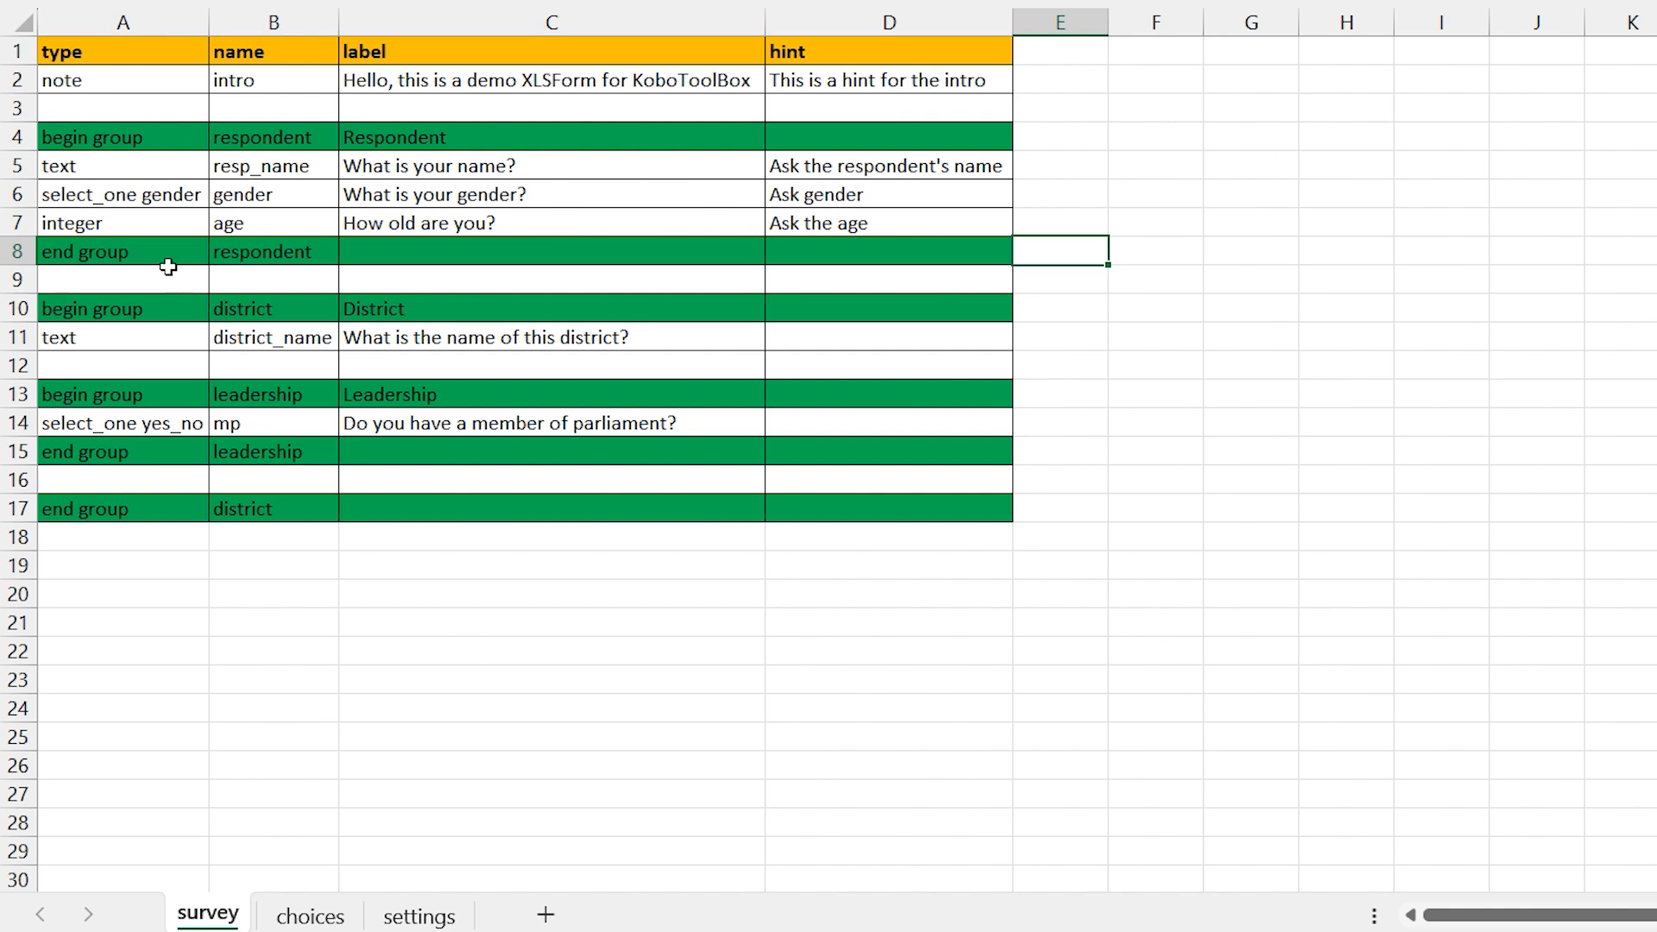
Highlight the two select_one question rows, 6 and 14, in red and undo the fill.
left_click(16, 196)
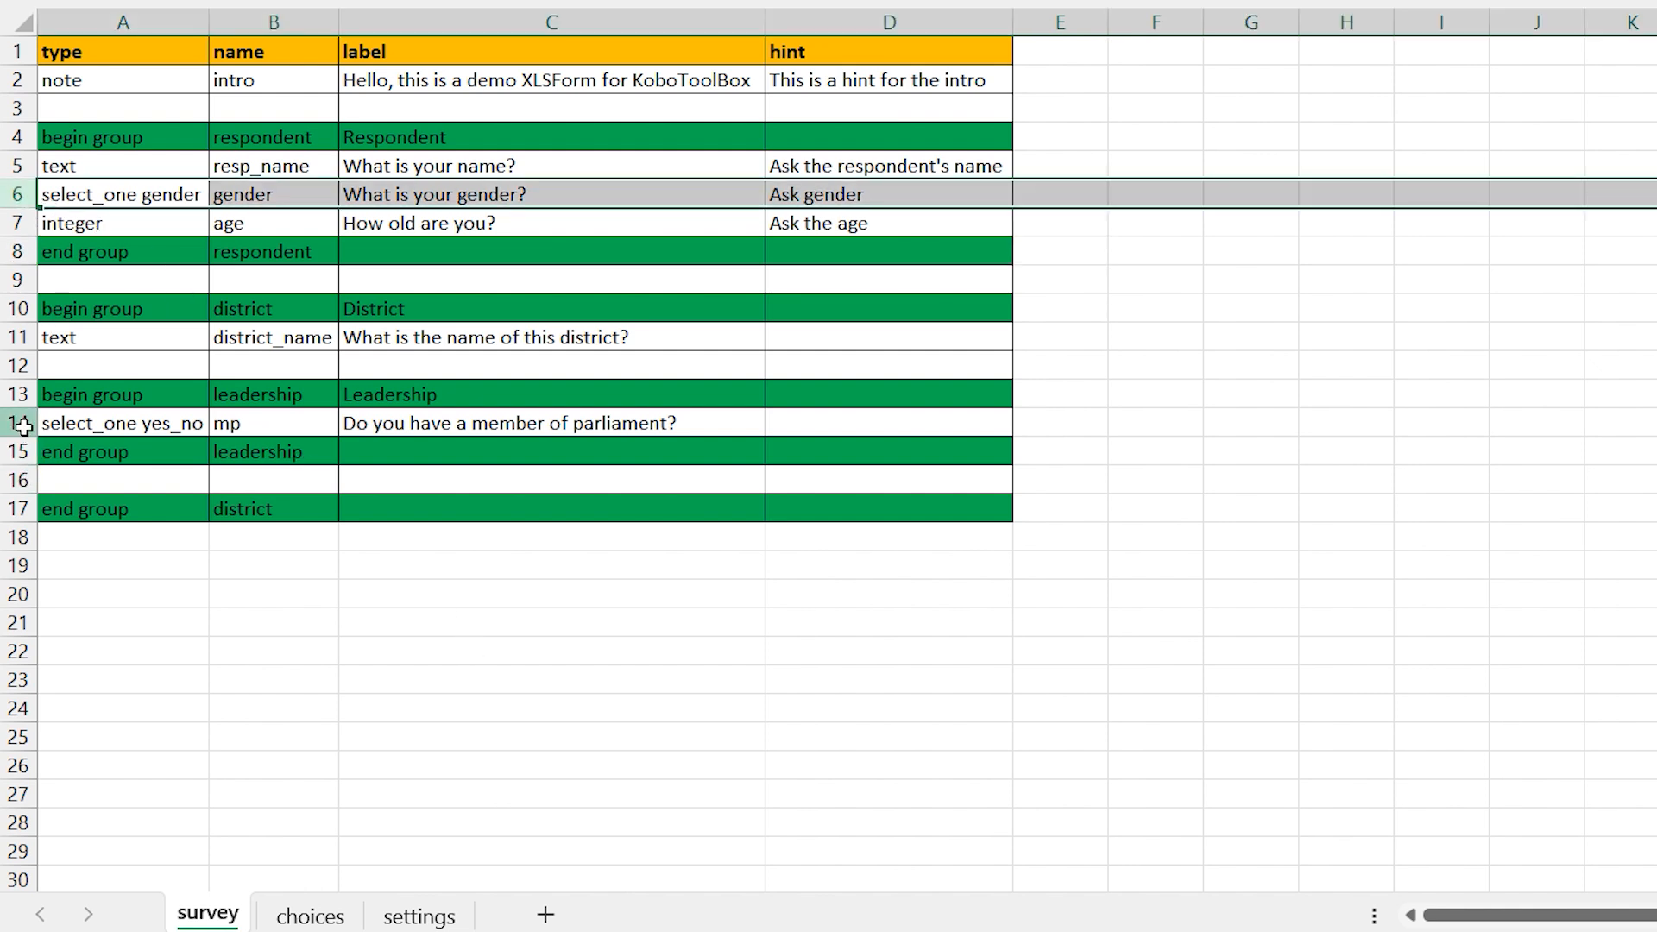
left_click(22, 426, "ctrl")
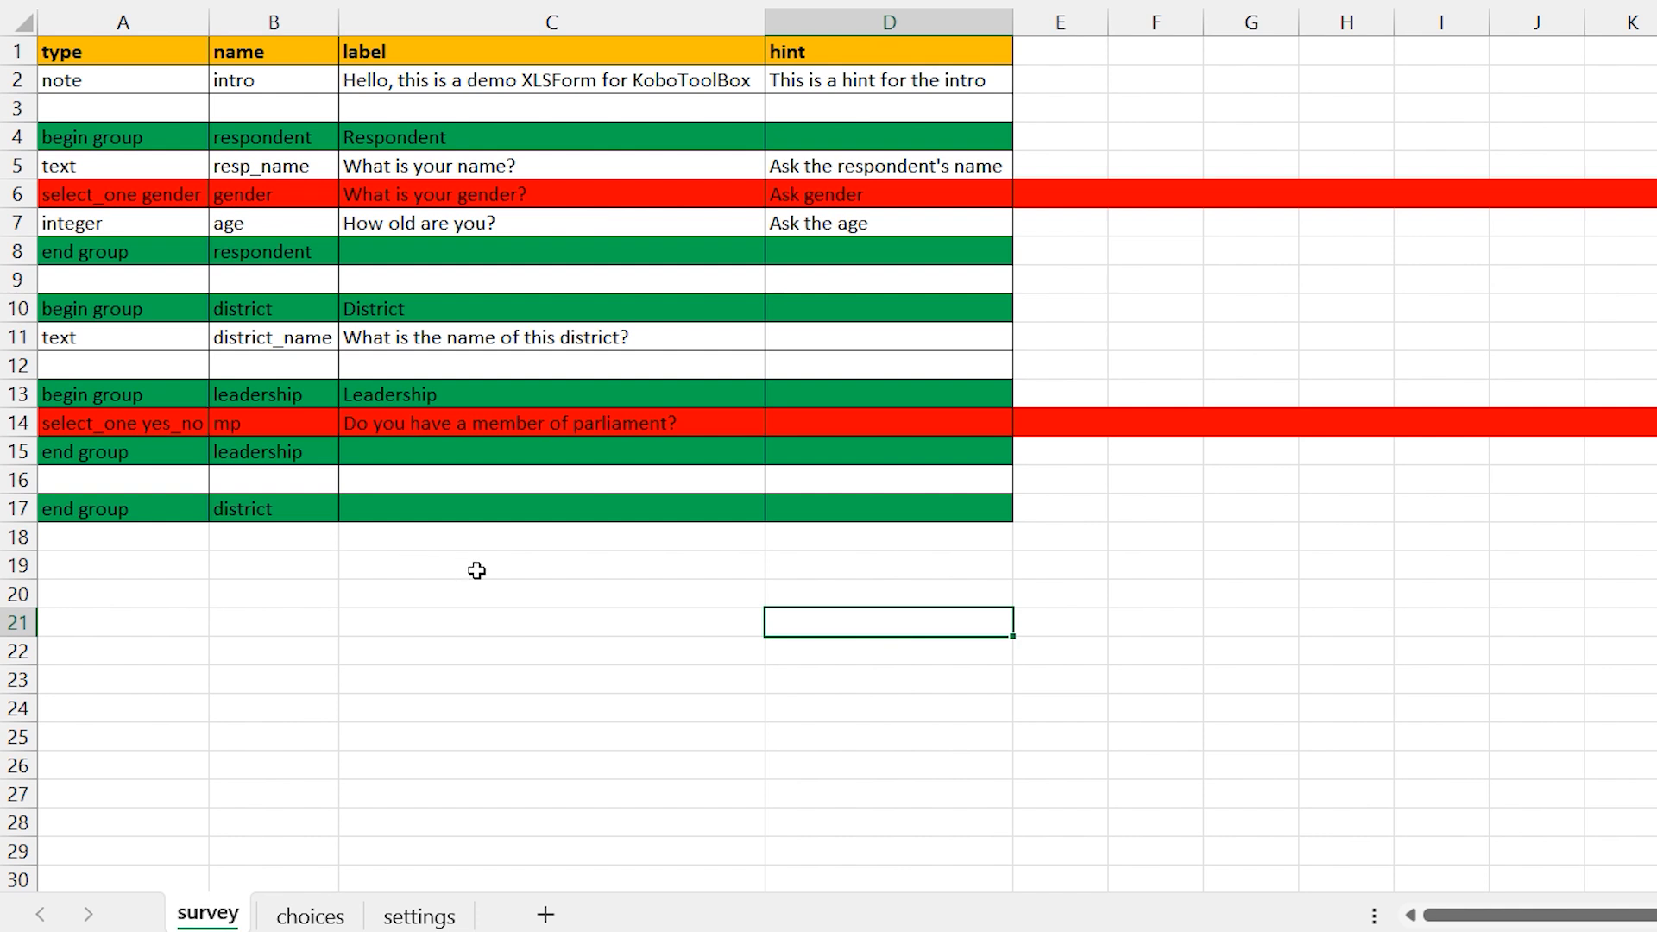
key("ctrl+z")
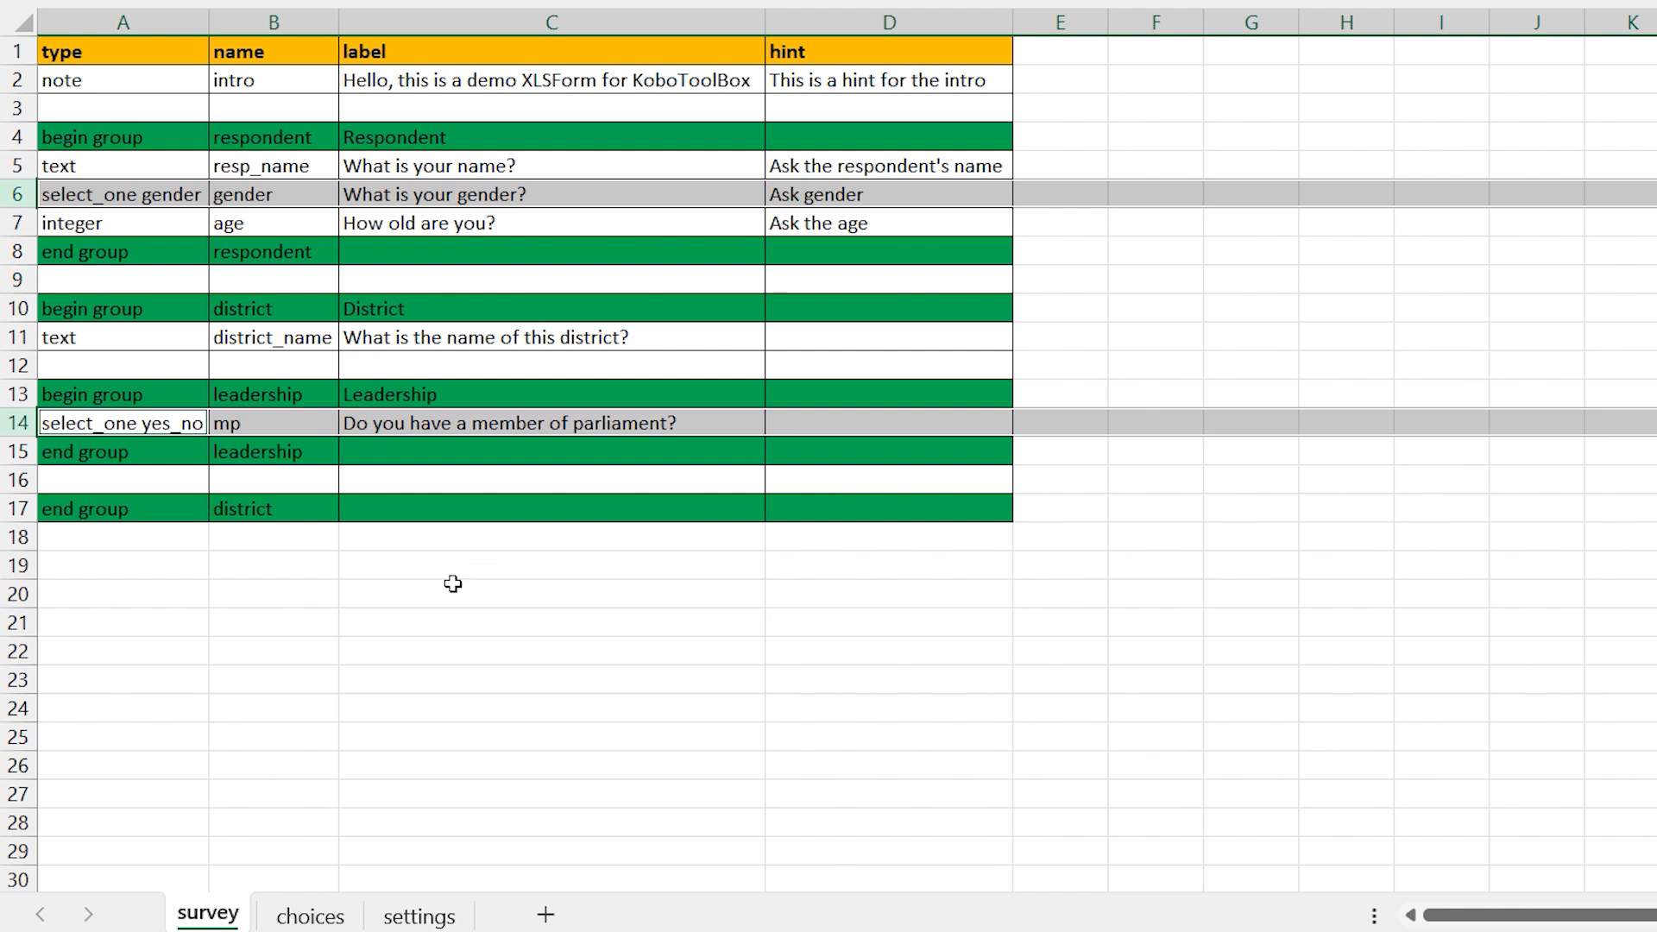
left_click(446, 592)
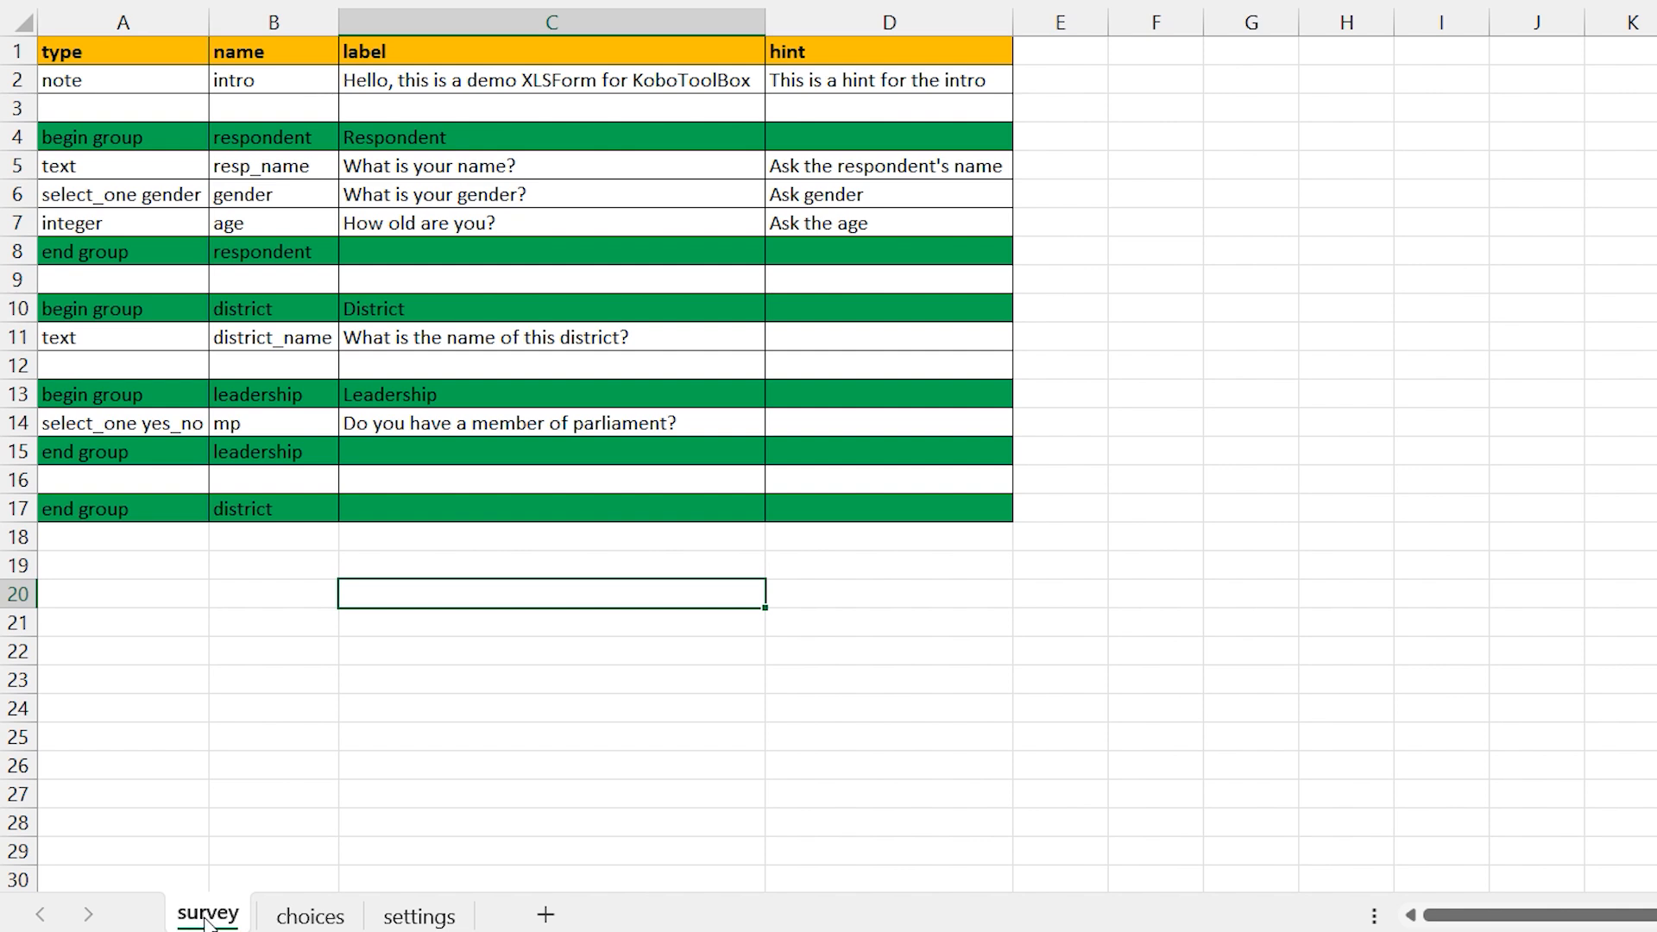
Enter the column headers list_name, name and label in cells A1 to C1 of the choices sheet.
left_click(304, 916)
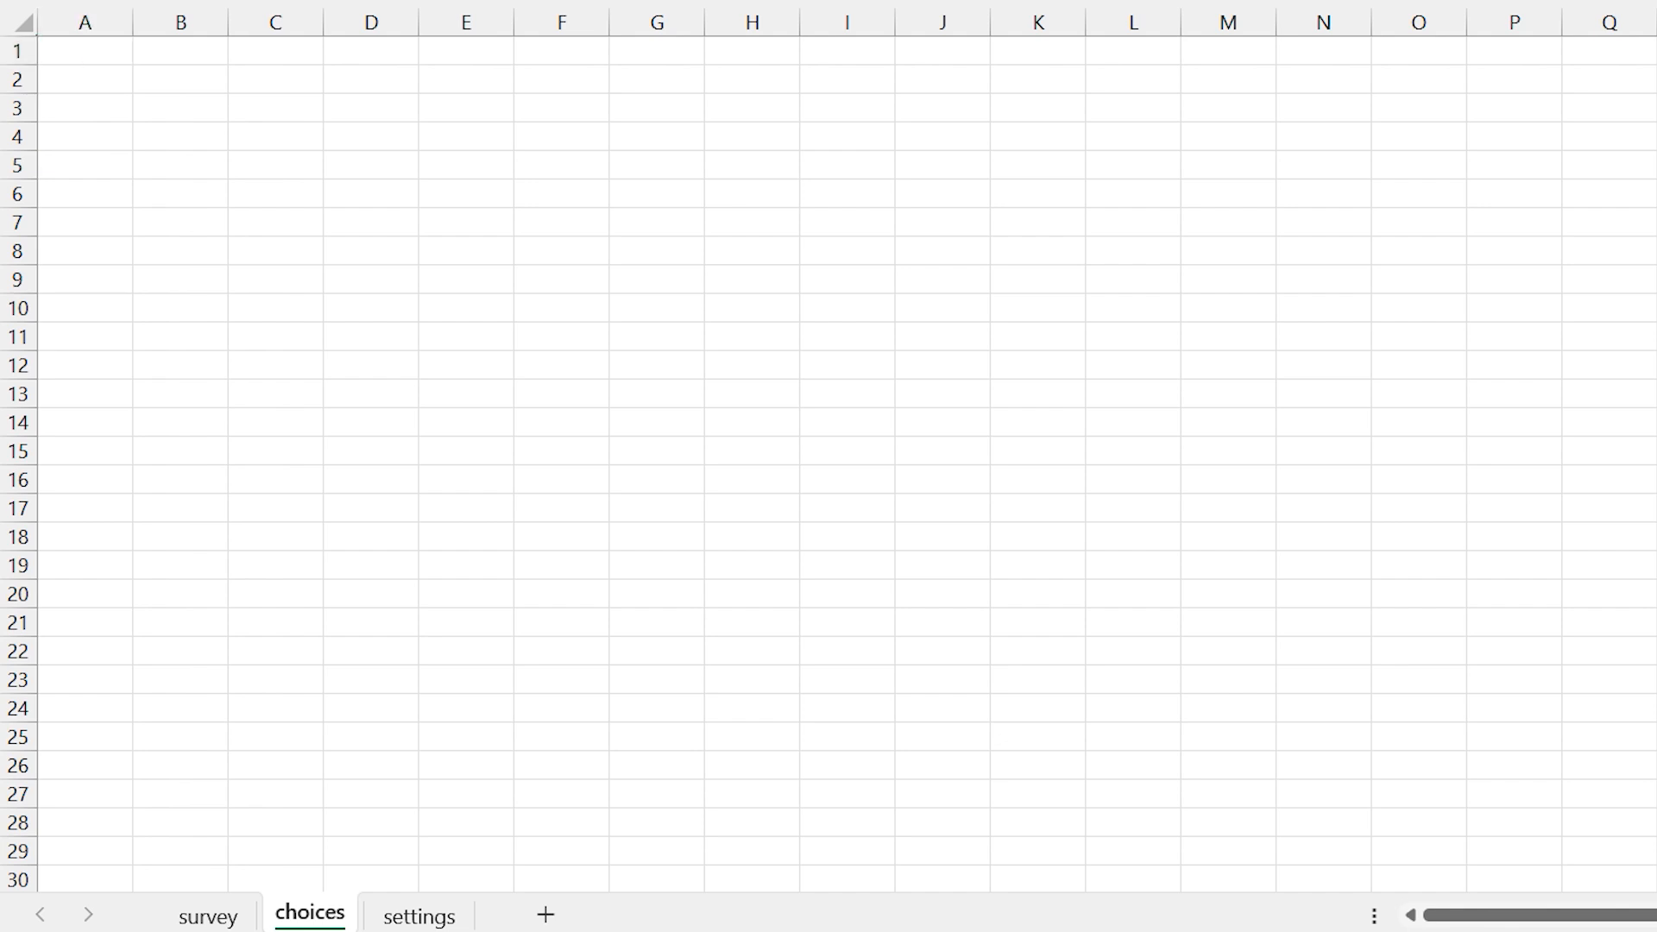
left_click(80, 47)
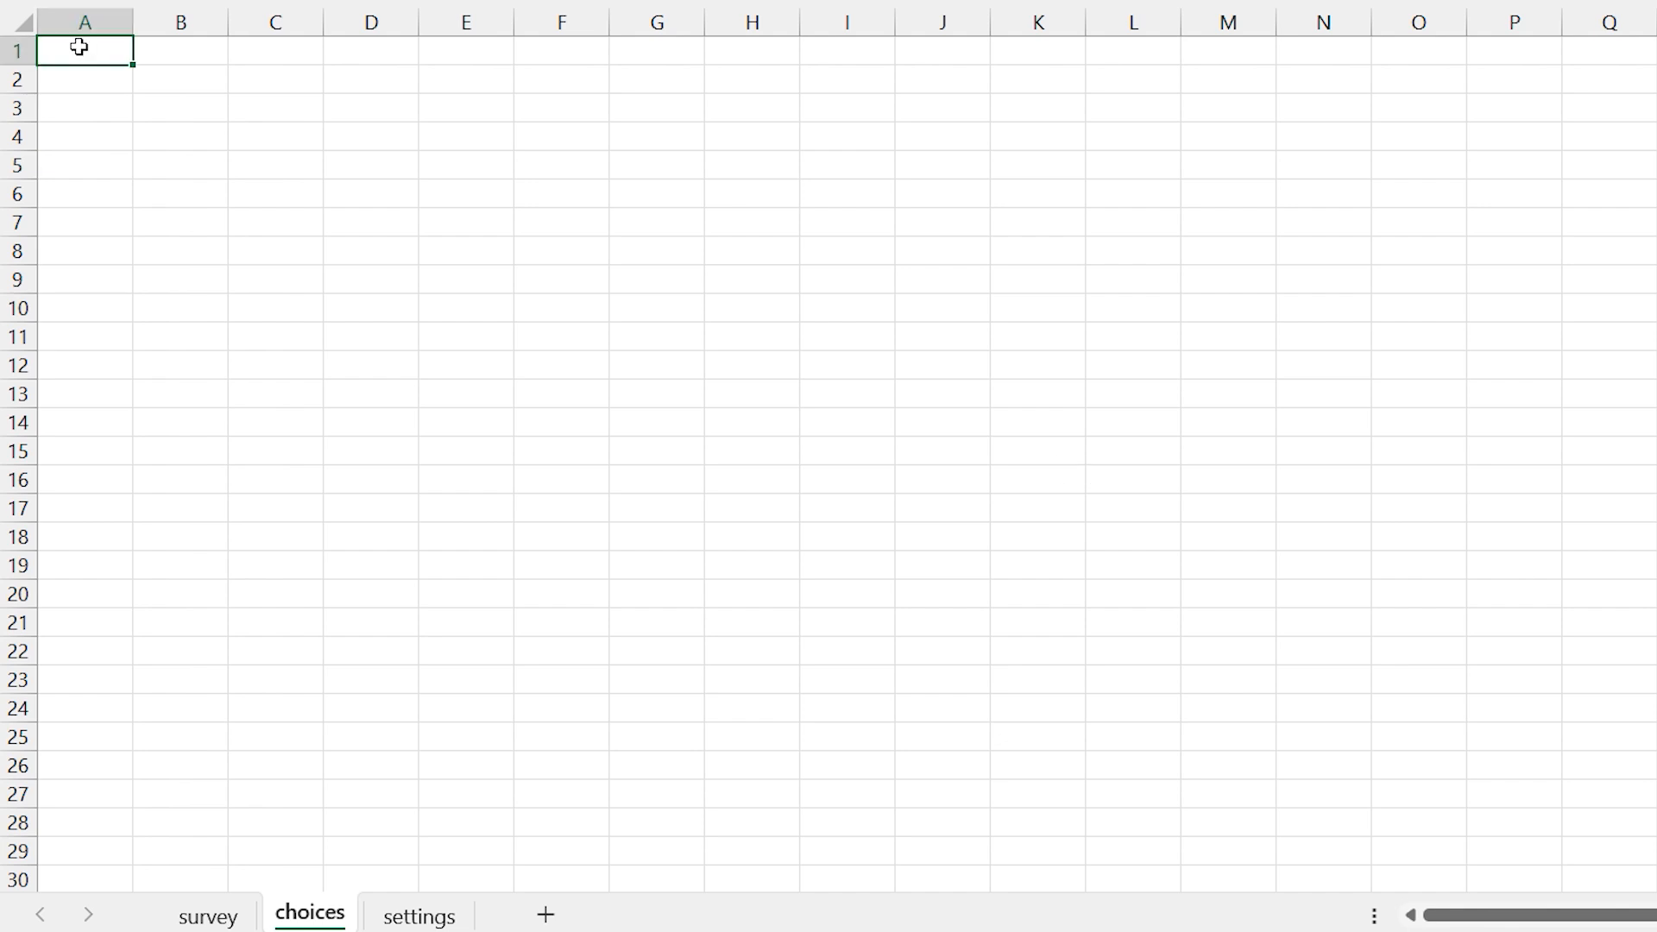
type("list_name")
key("Tab")
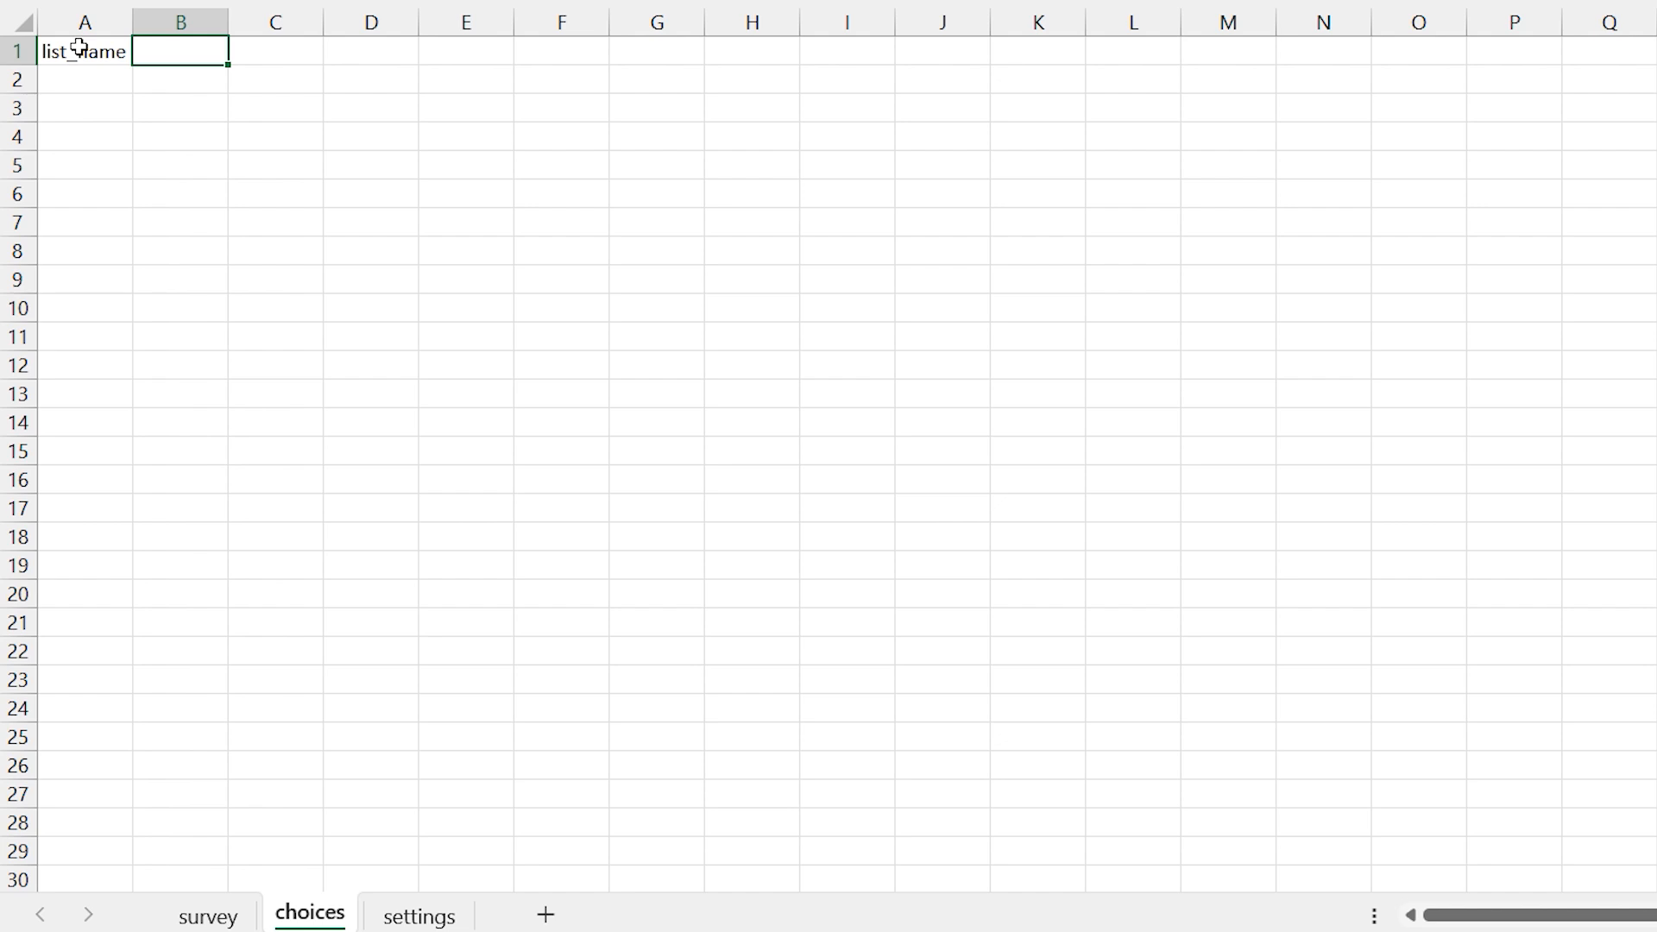
type("nam")
type("e")
key("Tab")
type("label")
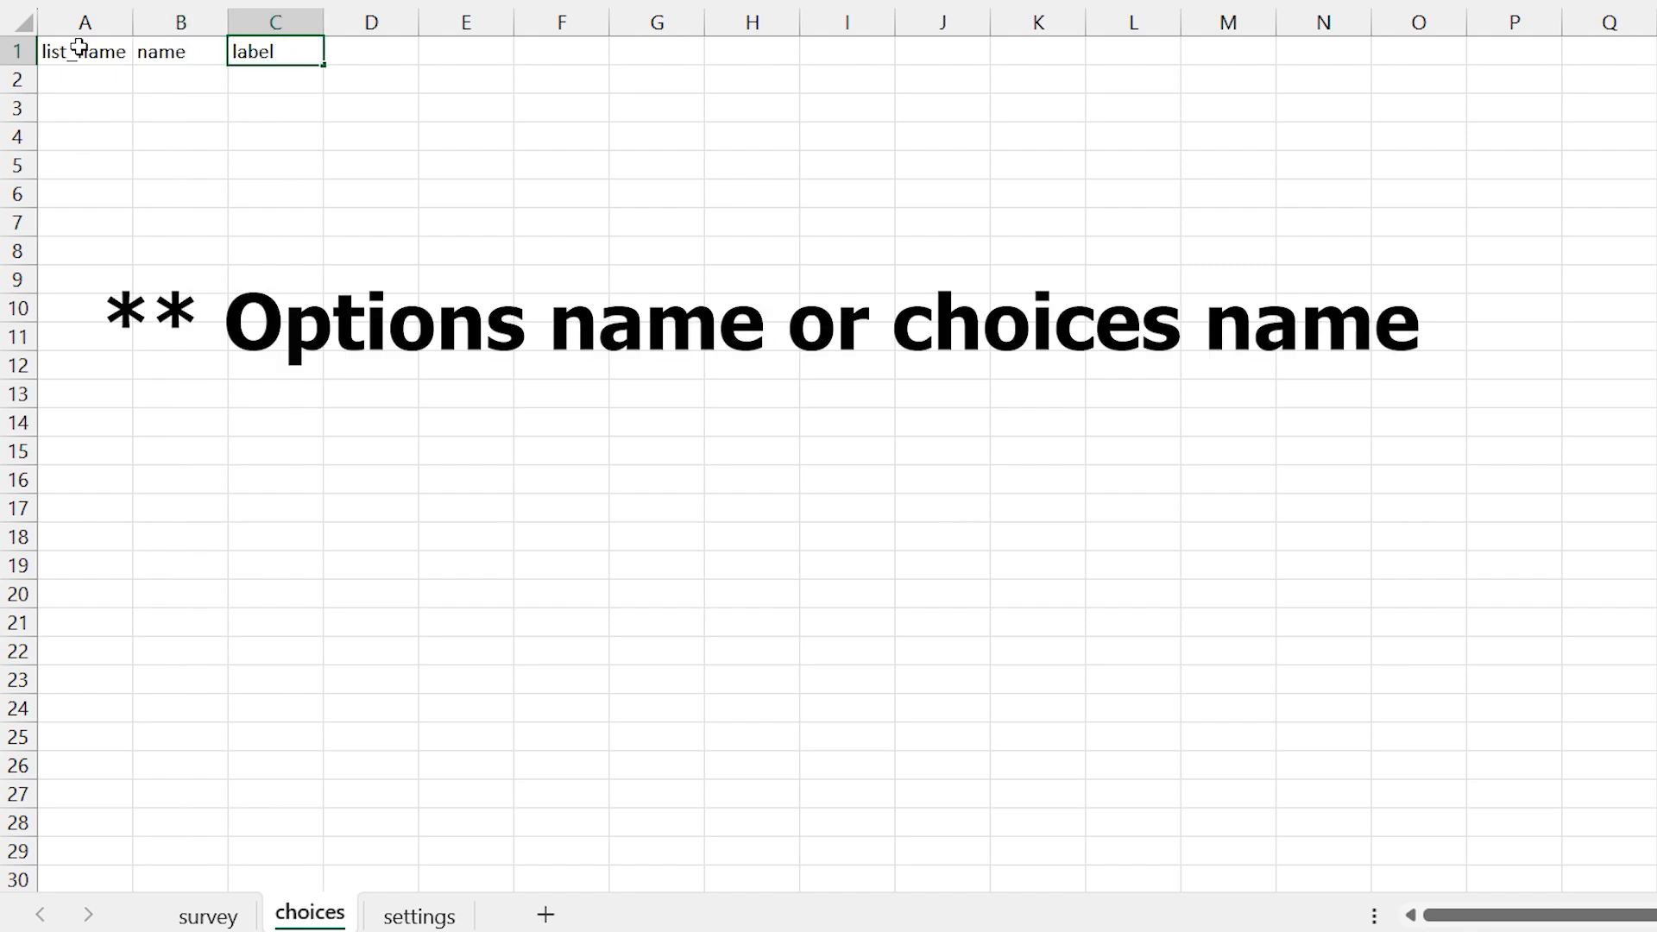
Review the survey sheet's name column and the select_one types in rows 6 and 14 for the option list names they use.
key("Tab")
key("Return")
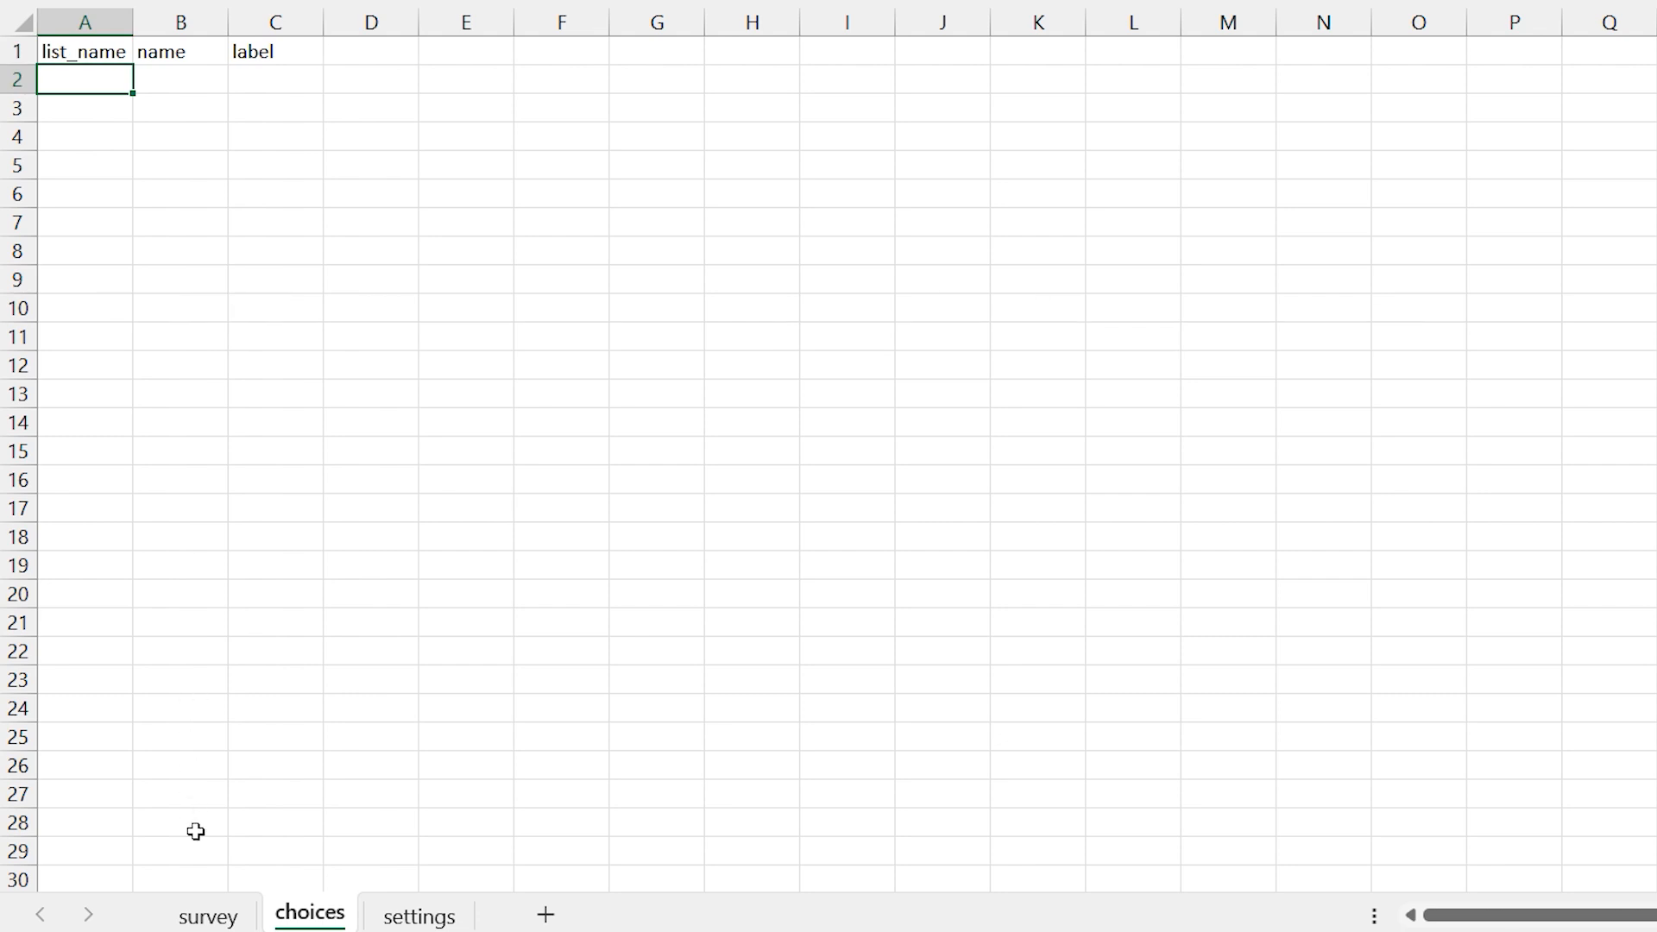
left_click(199, 914)
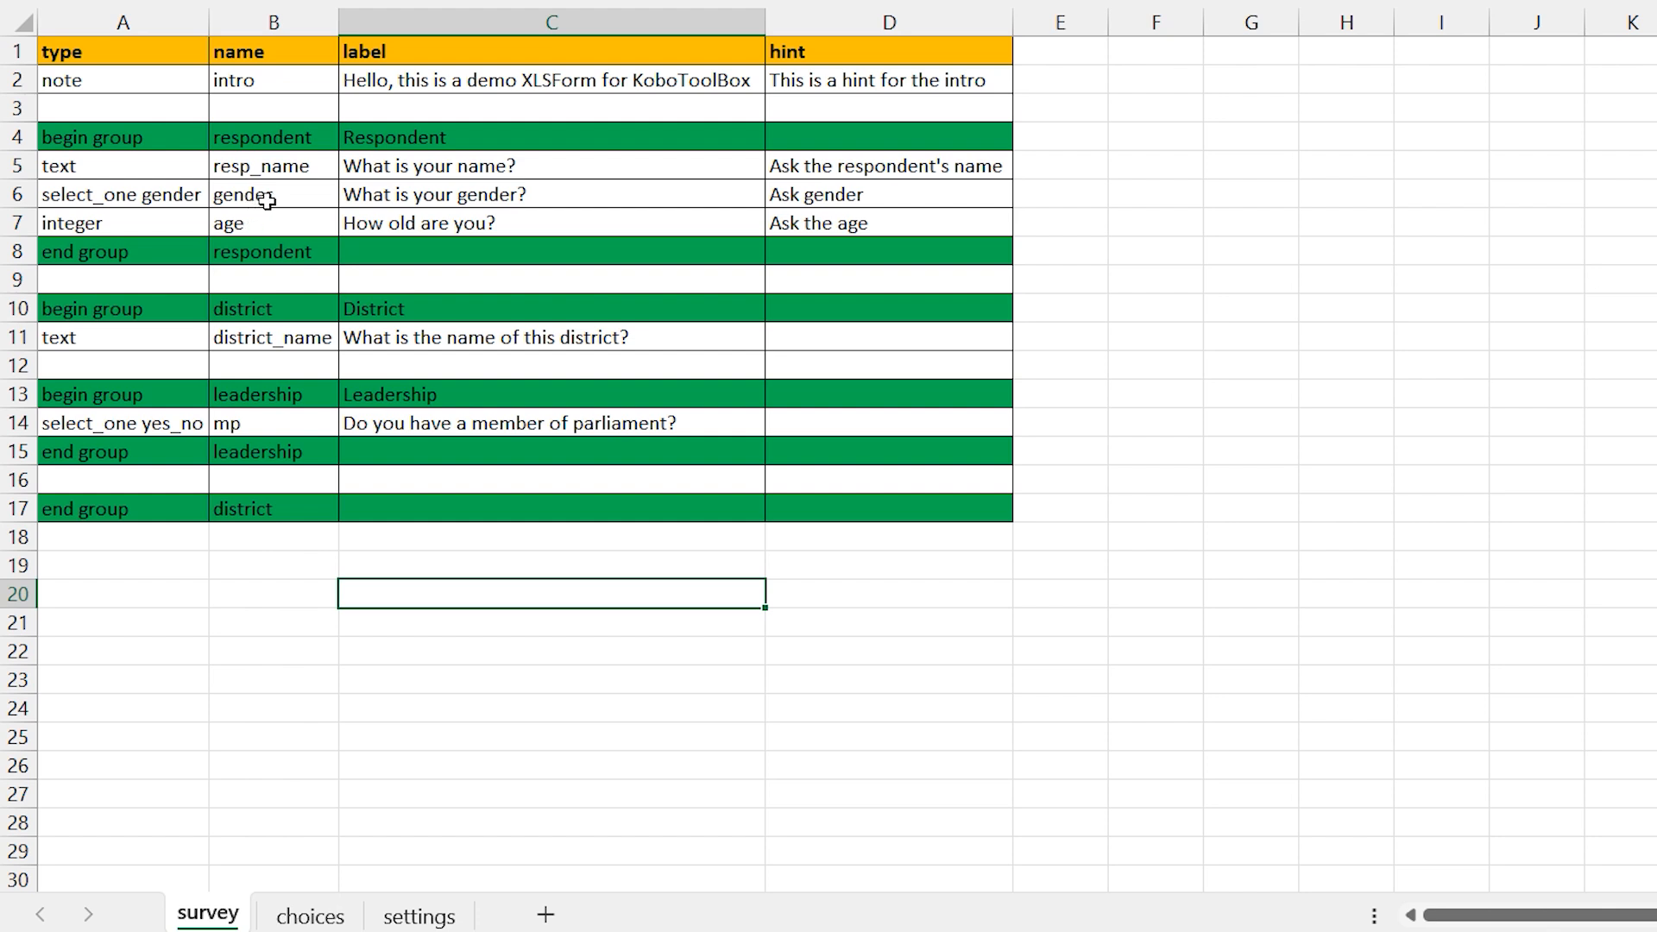
left_click(315, 21)
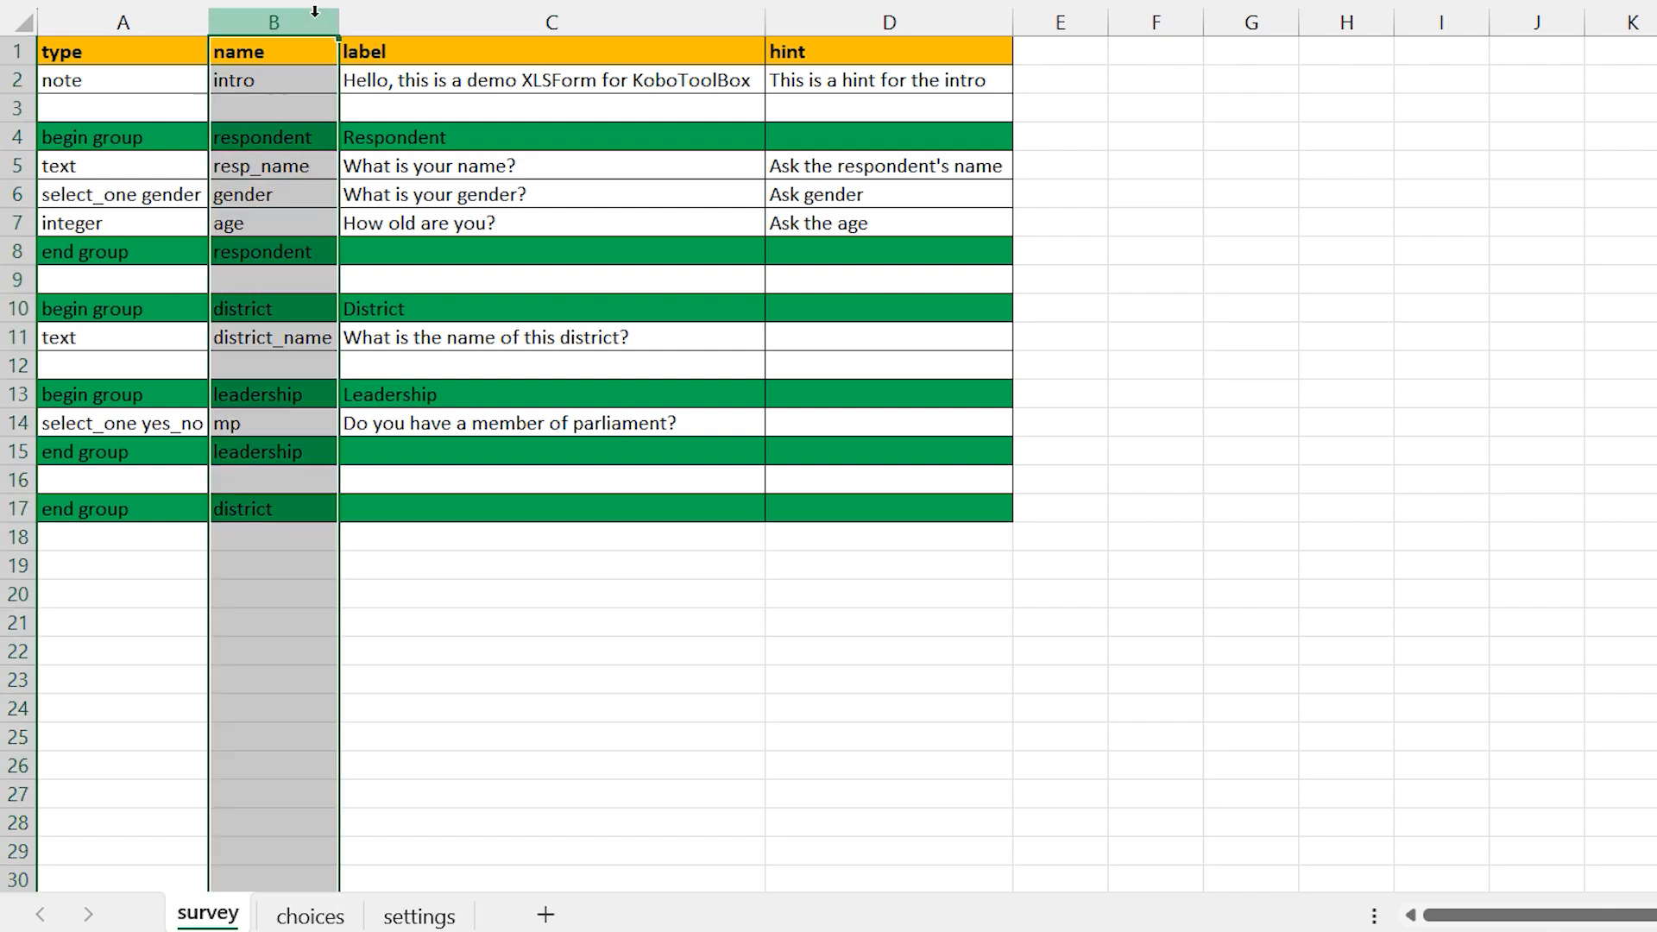
left_click(180, 212)
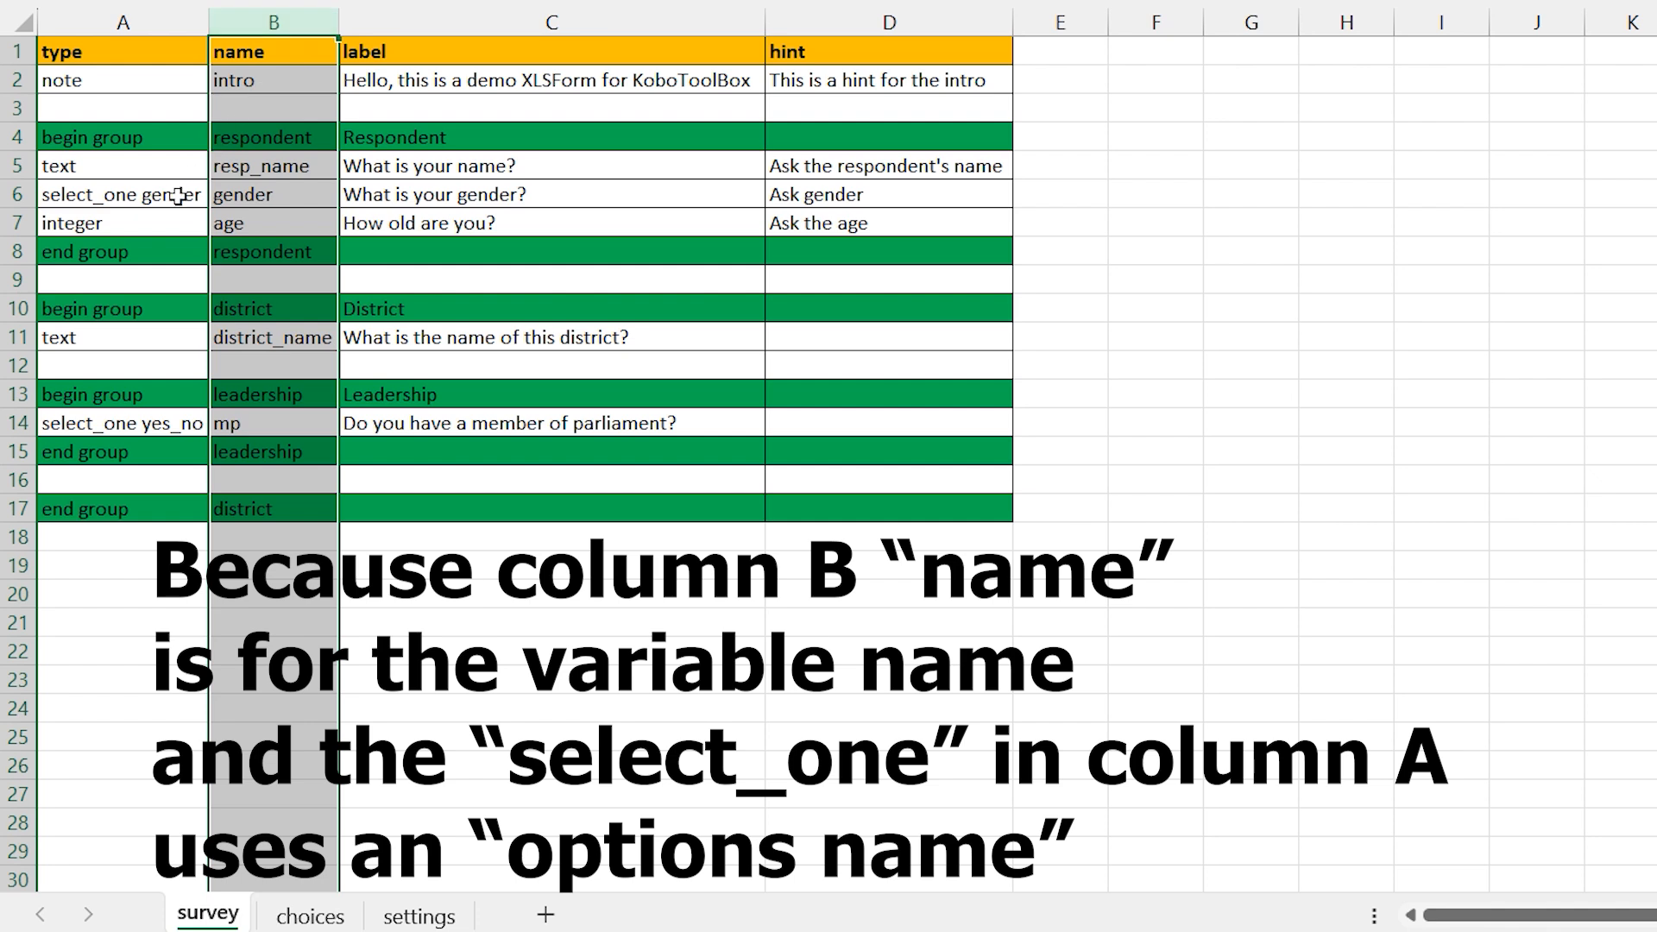
left_click(177, 197)
left_click(178, 207)
left_click(178, 207)
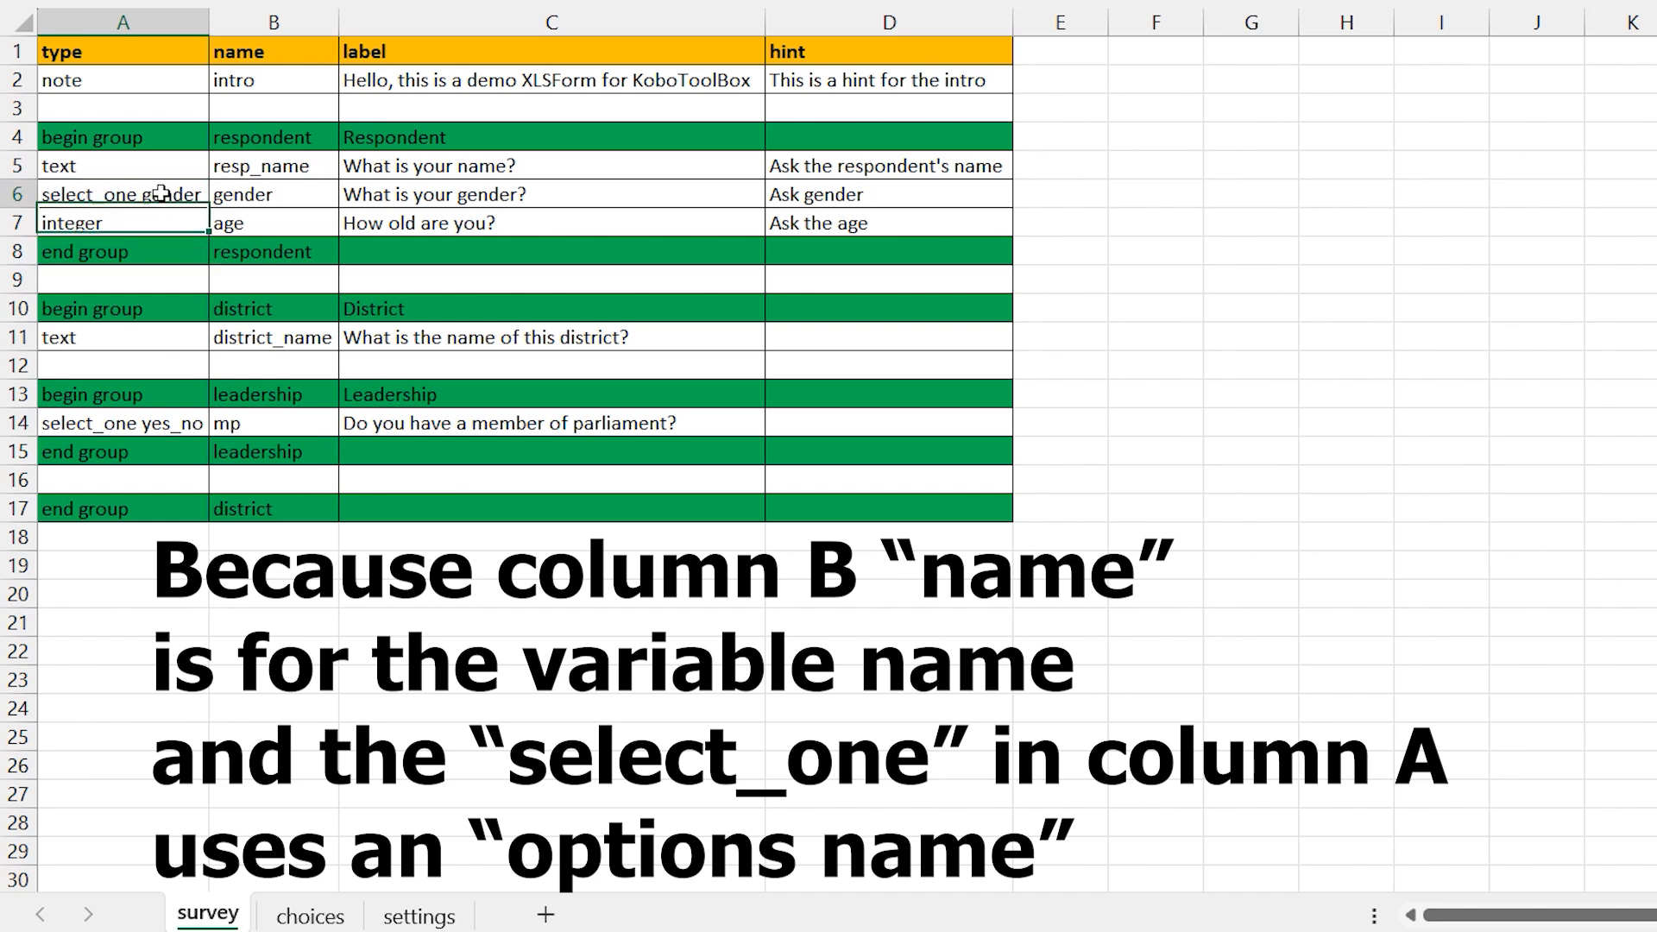
left_click(161, 194)
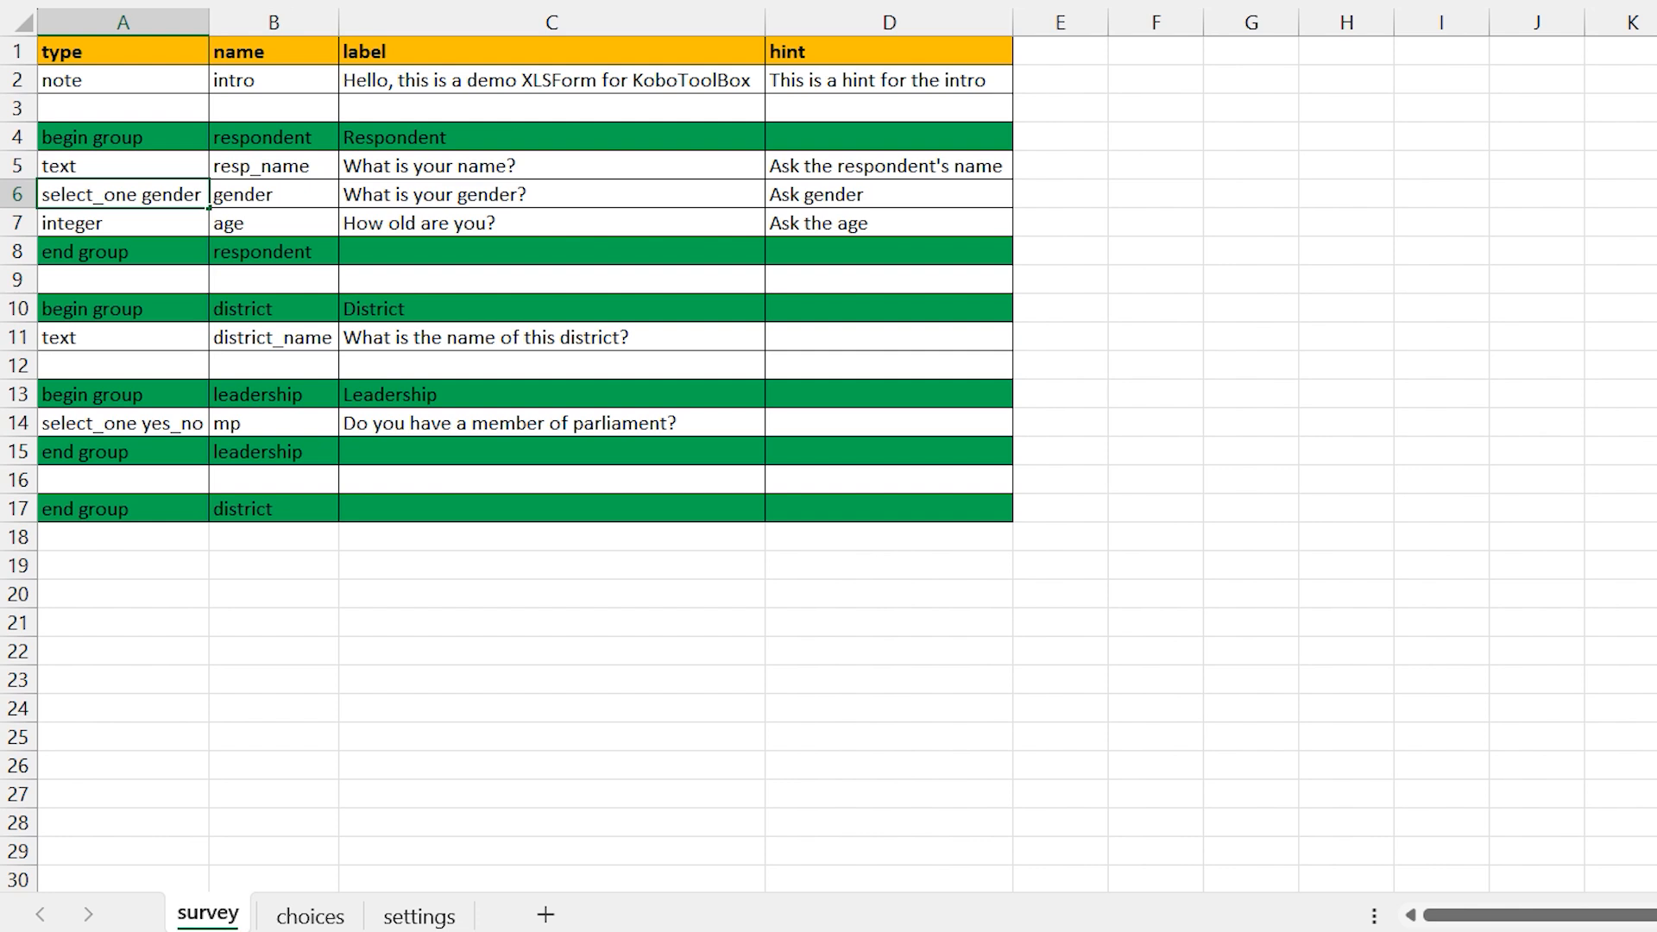
left_click(153, 417)
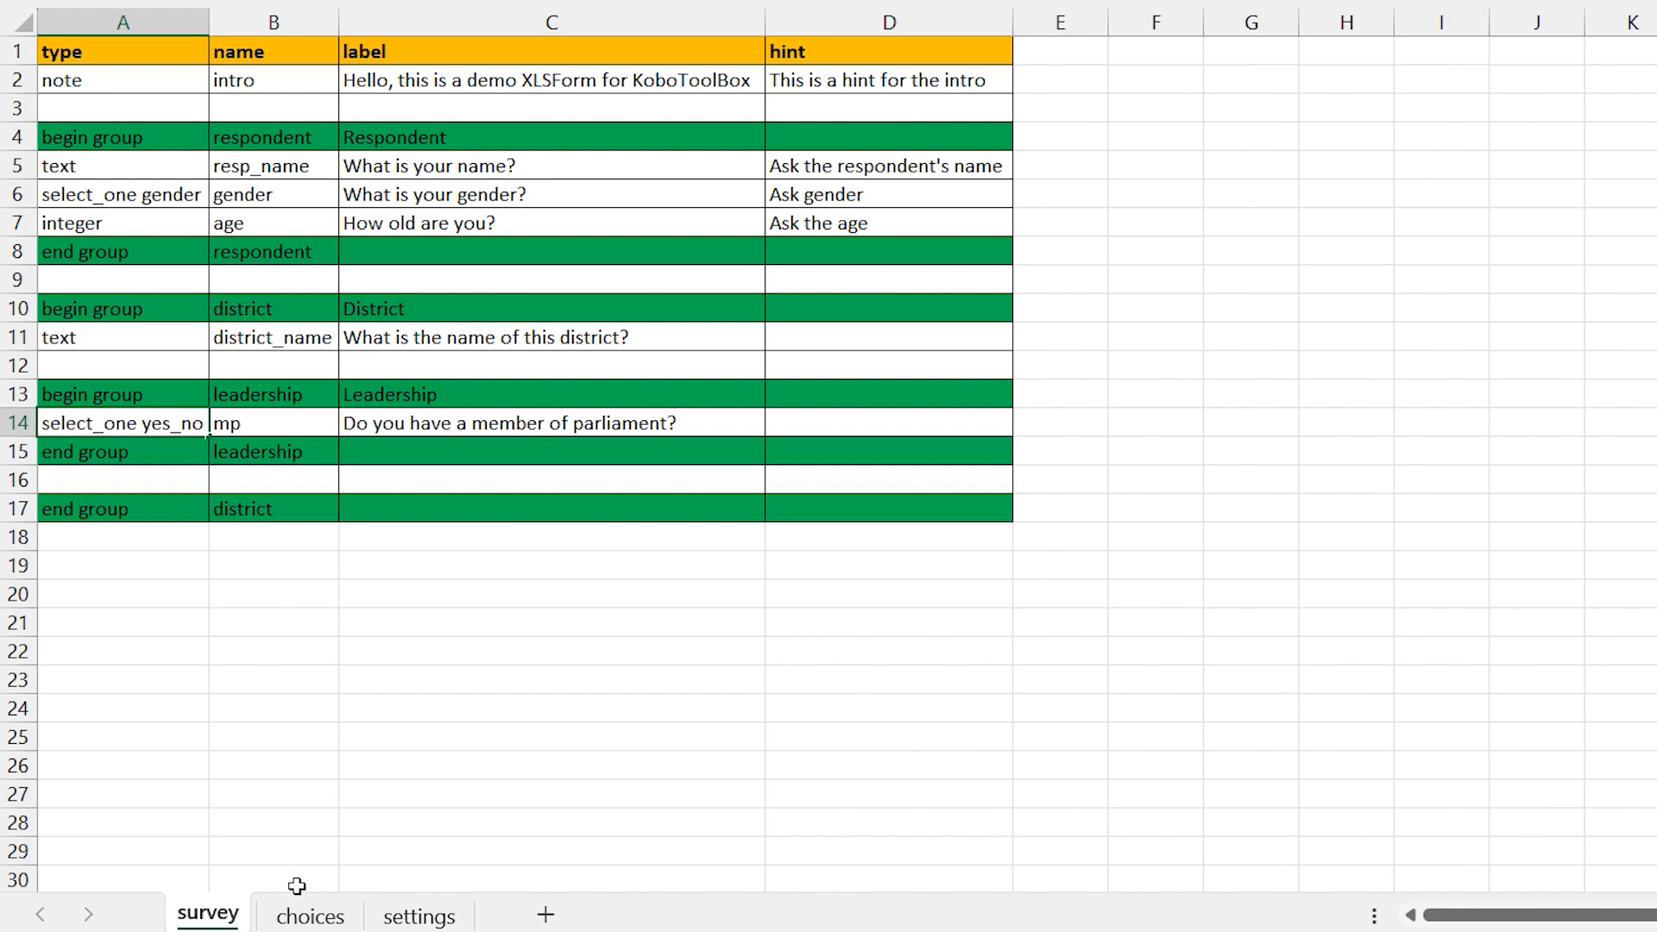
Enter the first gender option in row 2 of the choices sheet with list_name gender, name male and label Male.
left_click(303, 919)
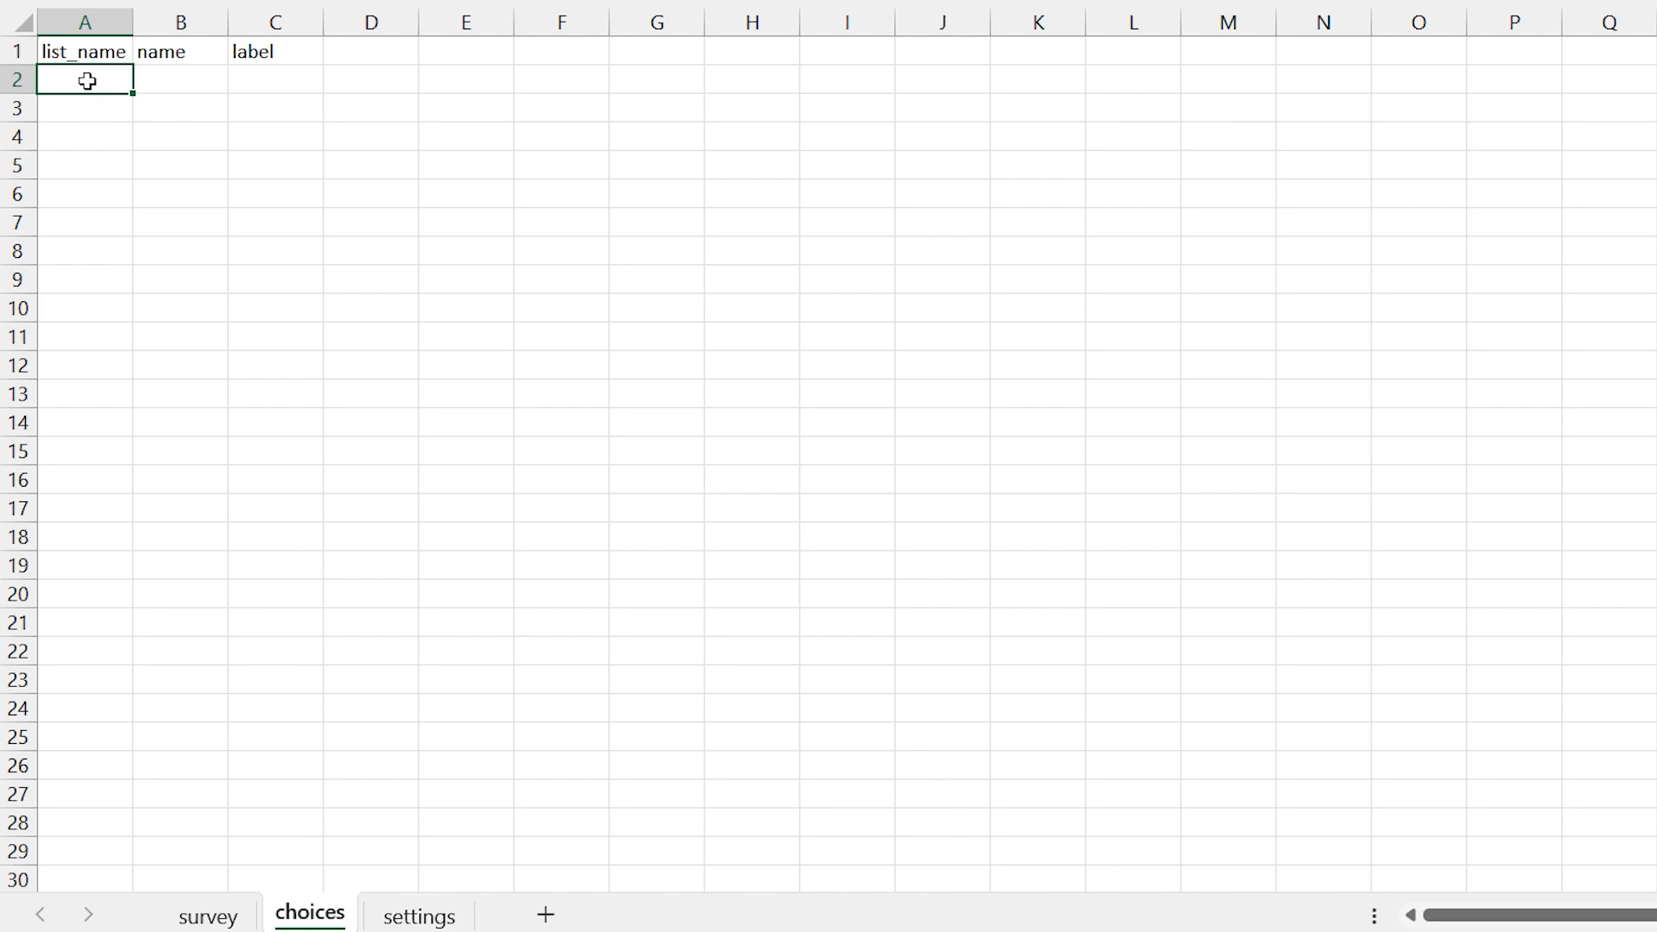
type("gender")
key("Tab")
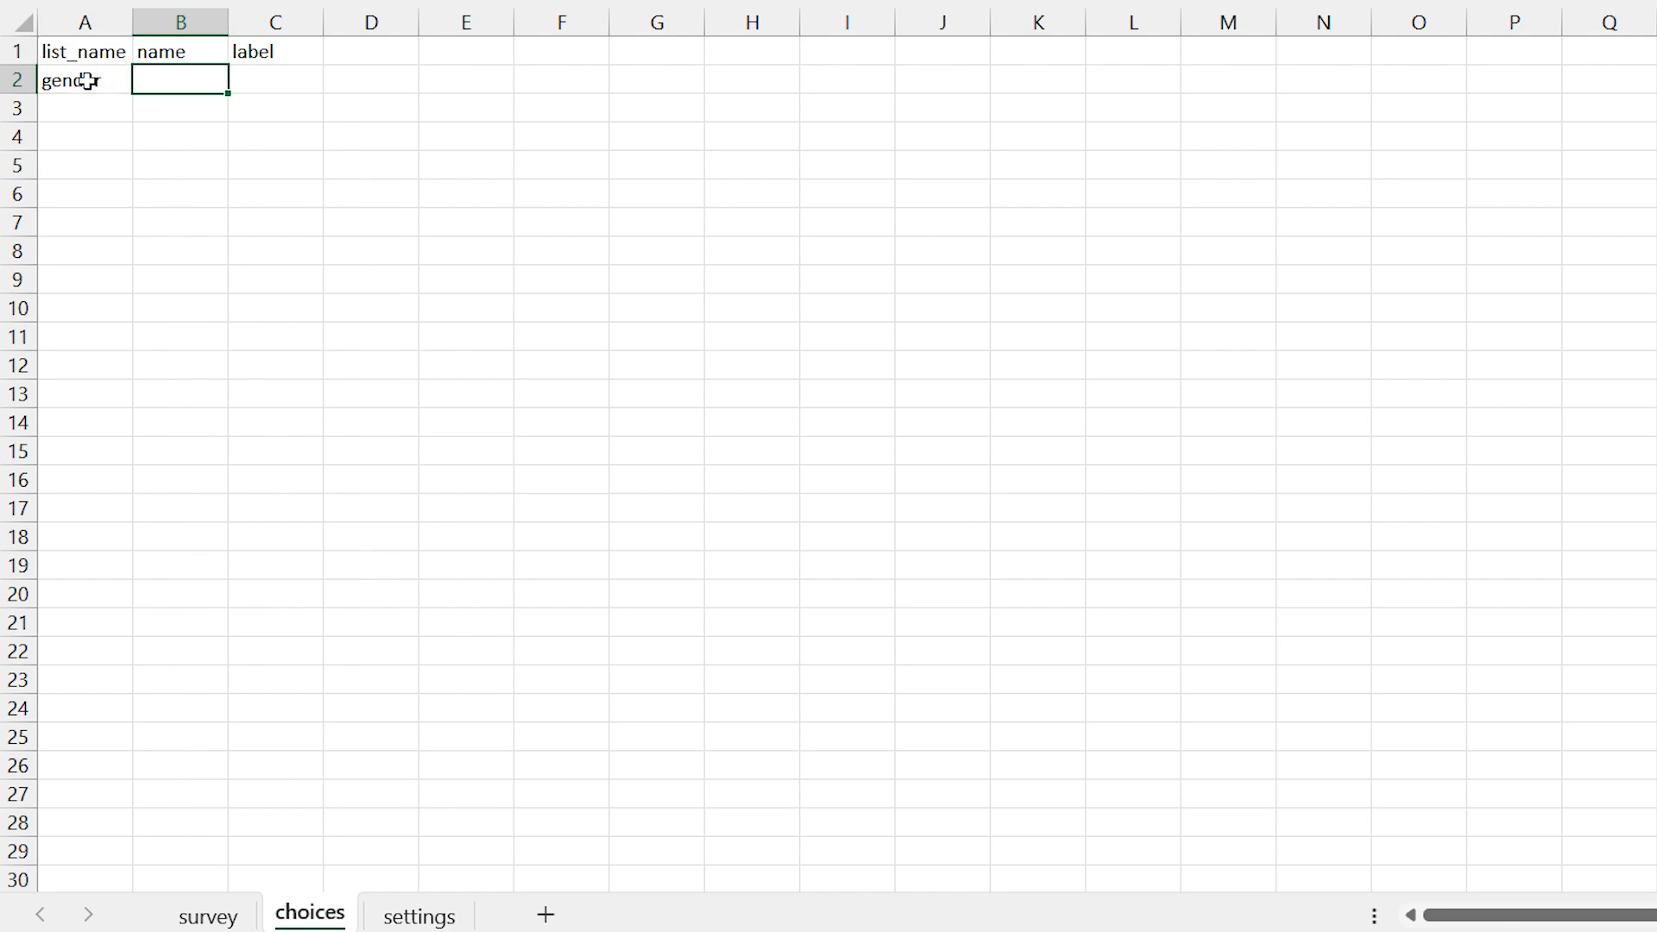
type("male")
key("Tab")
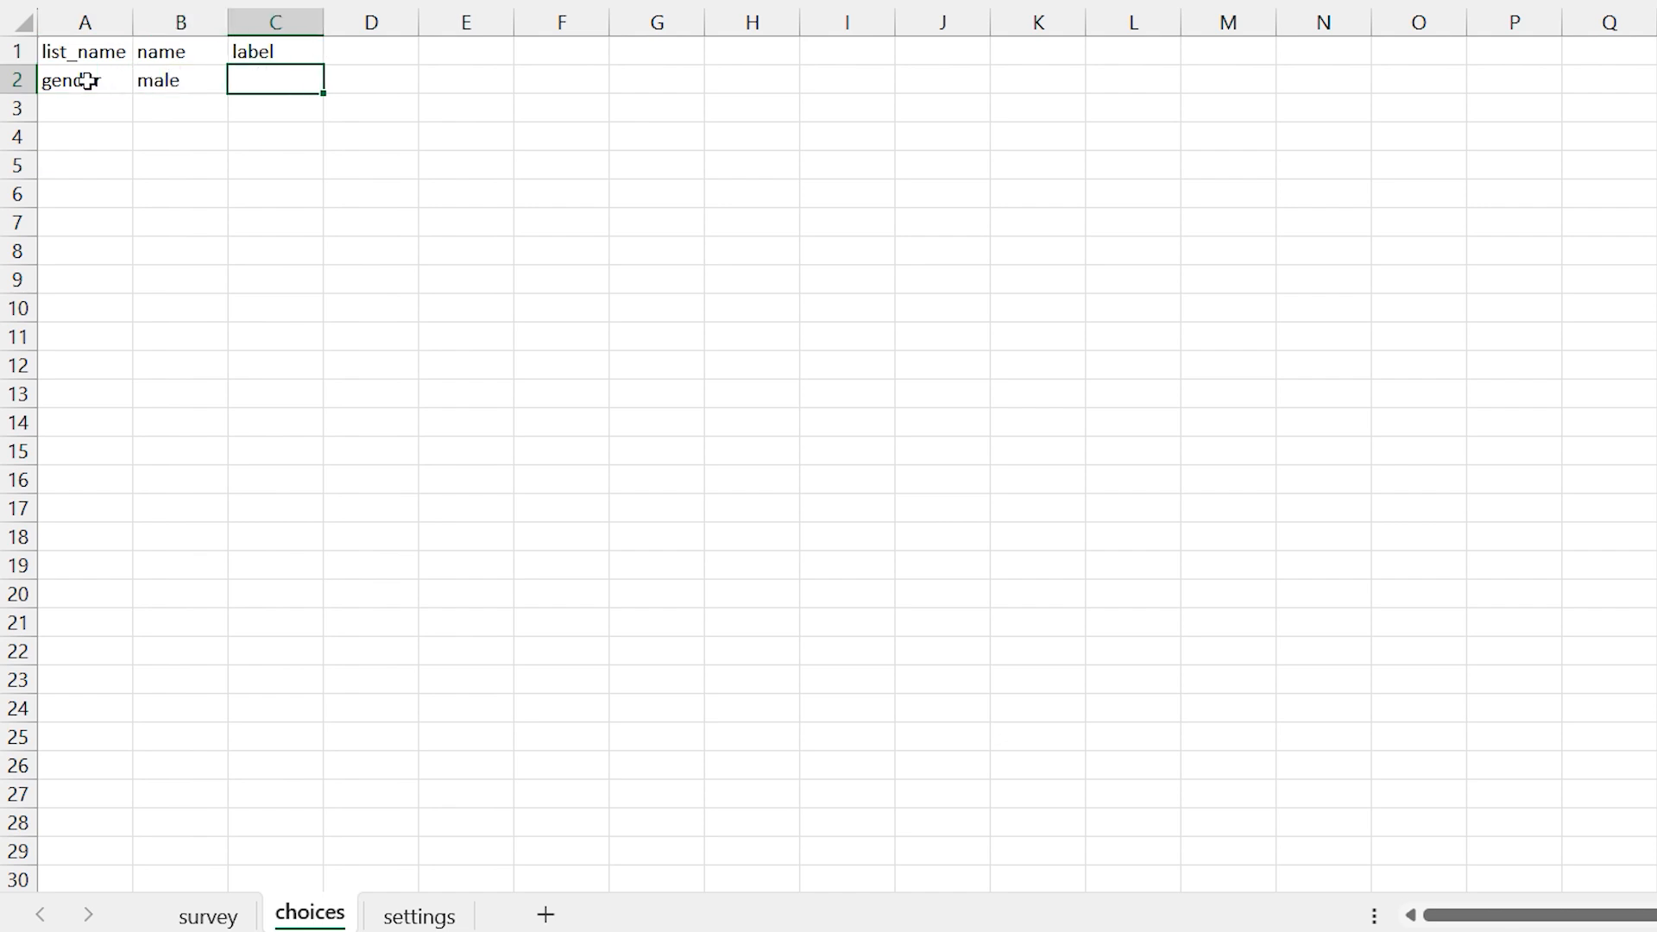
left_click(181, 78)
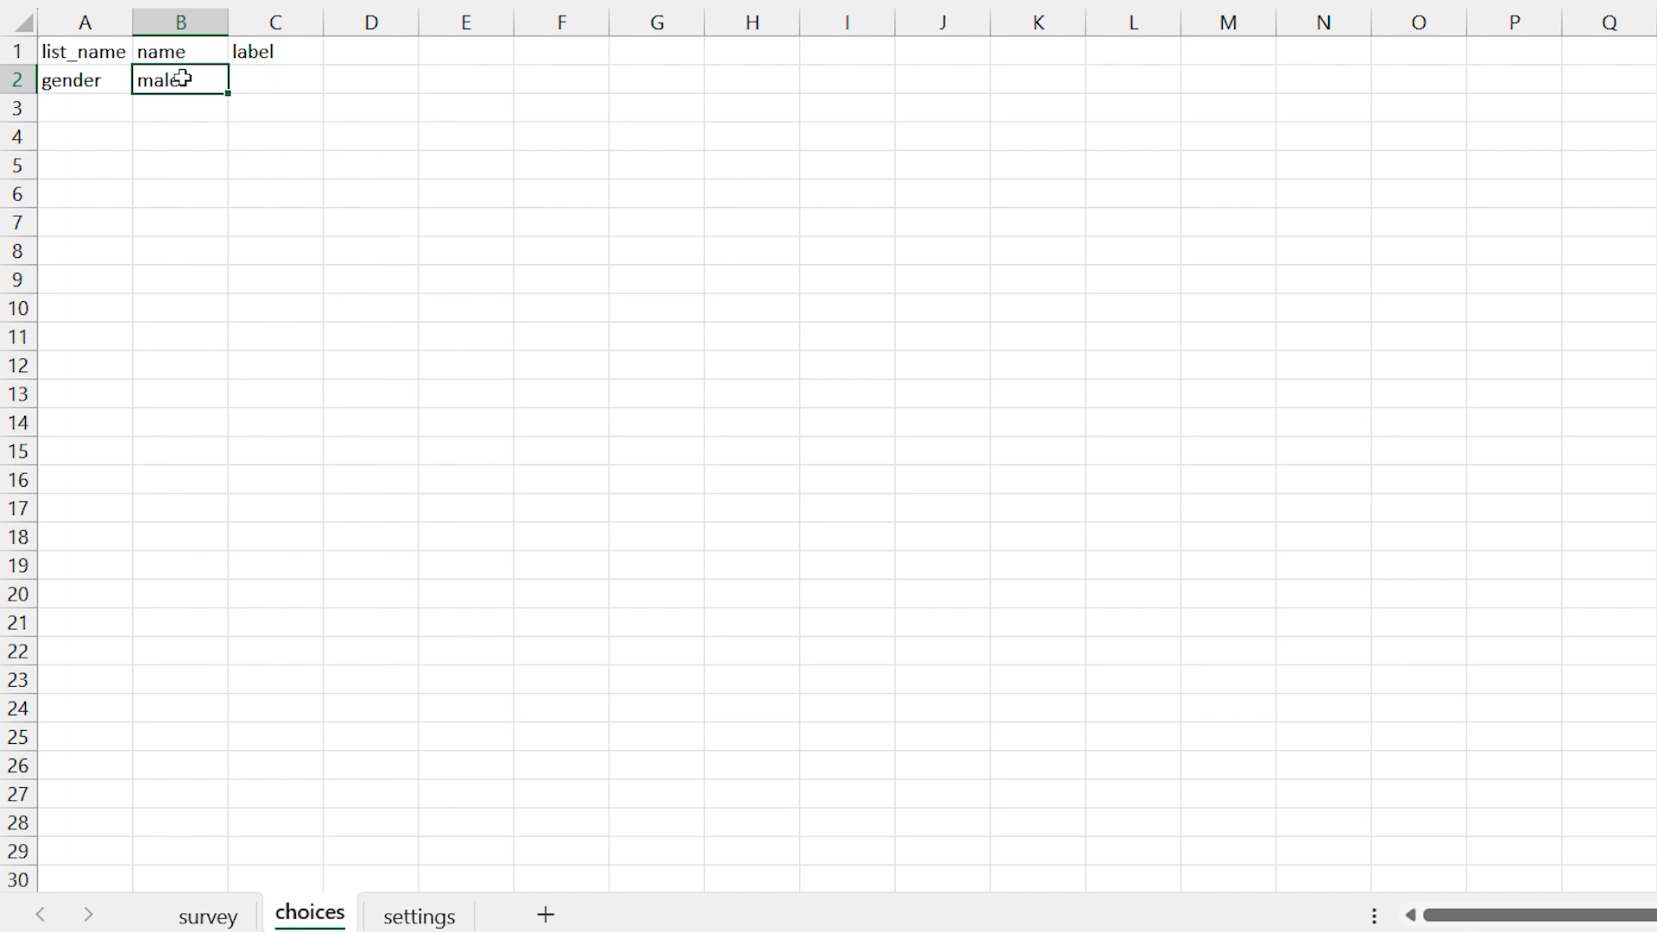
key("Tab")
type("Mal")
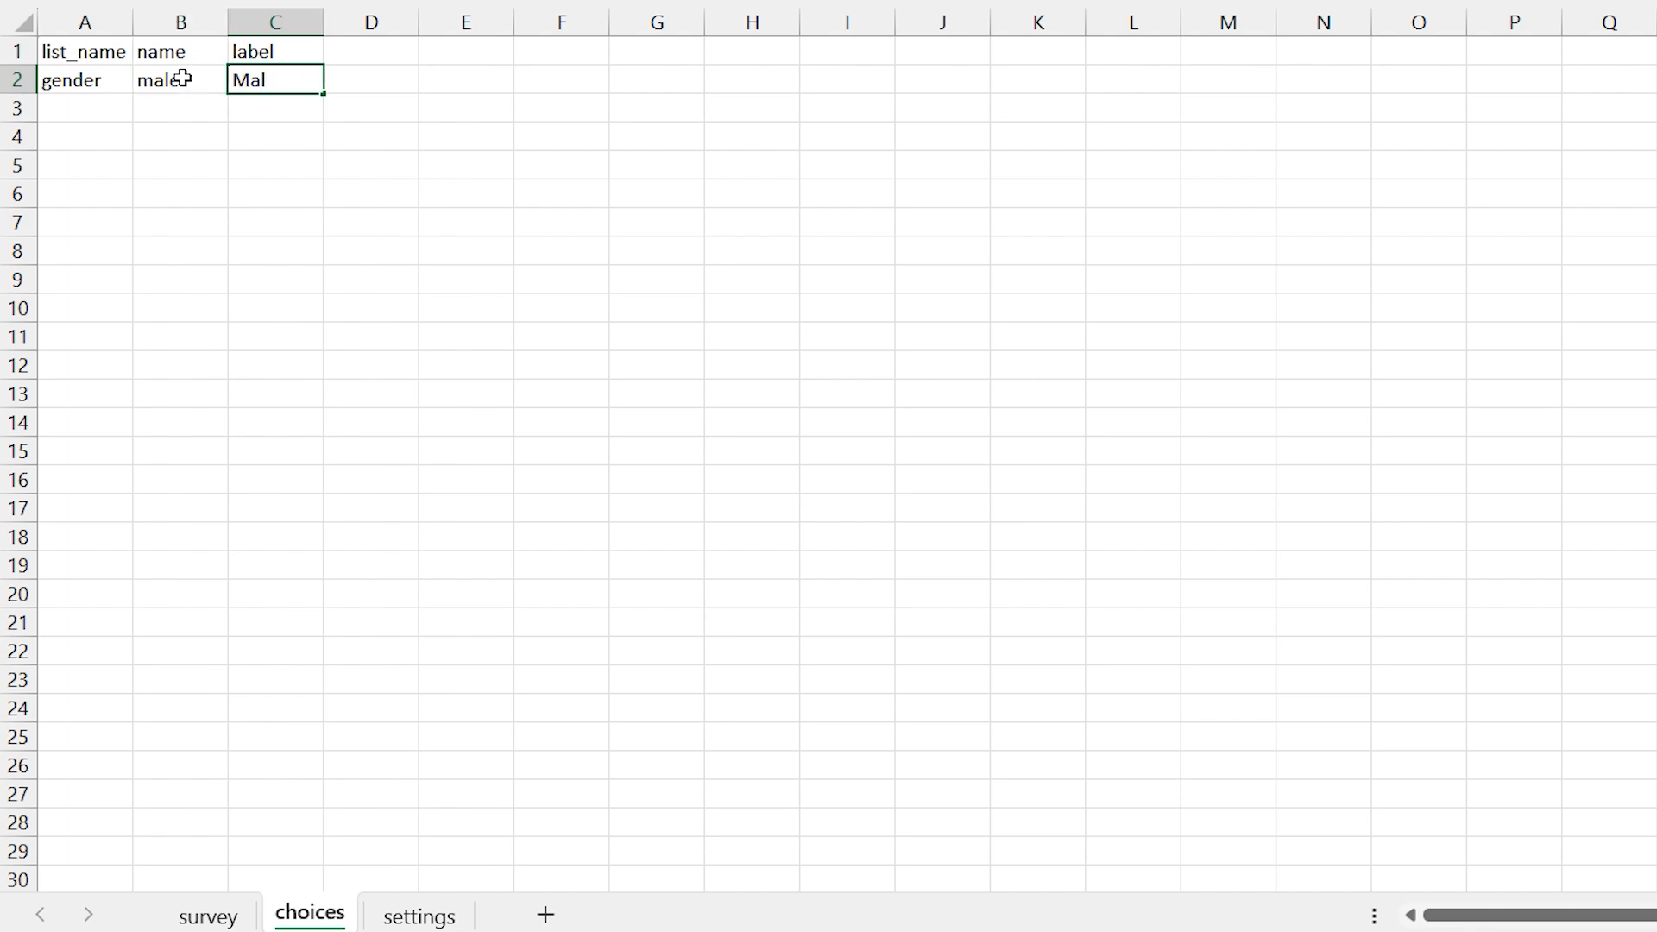
key("Return")
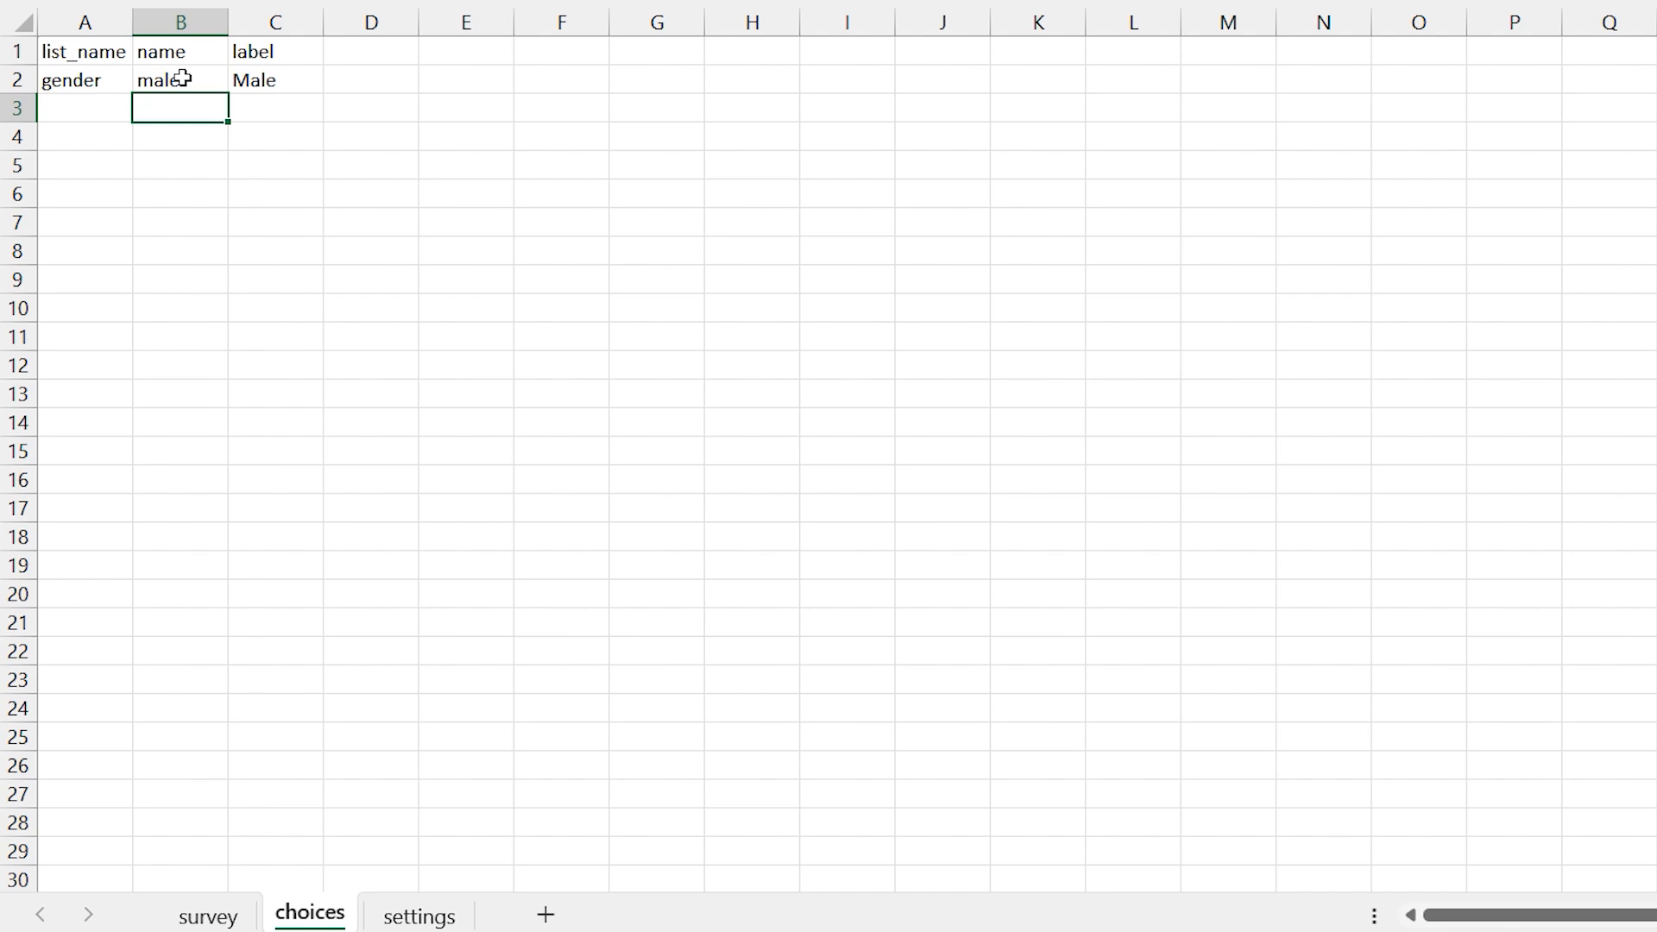
Add the second gender option in row 3 with list_name gender, name female and label Female.
key("Left")
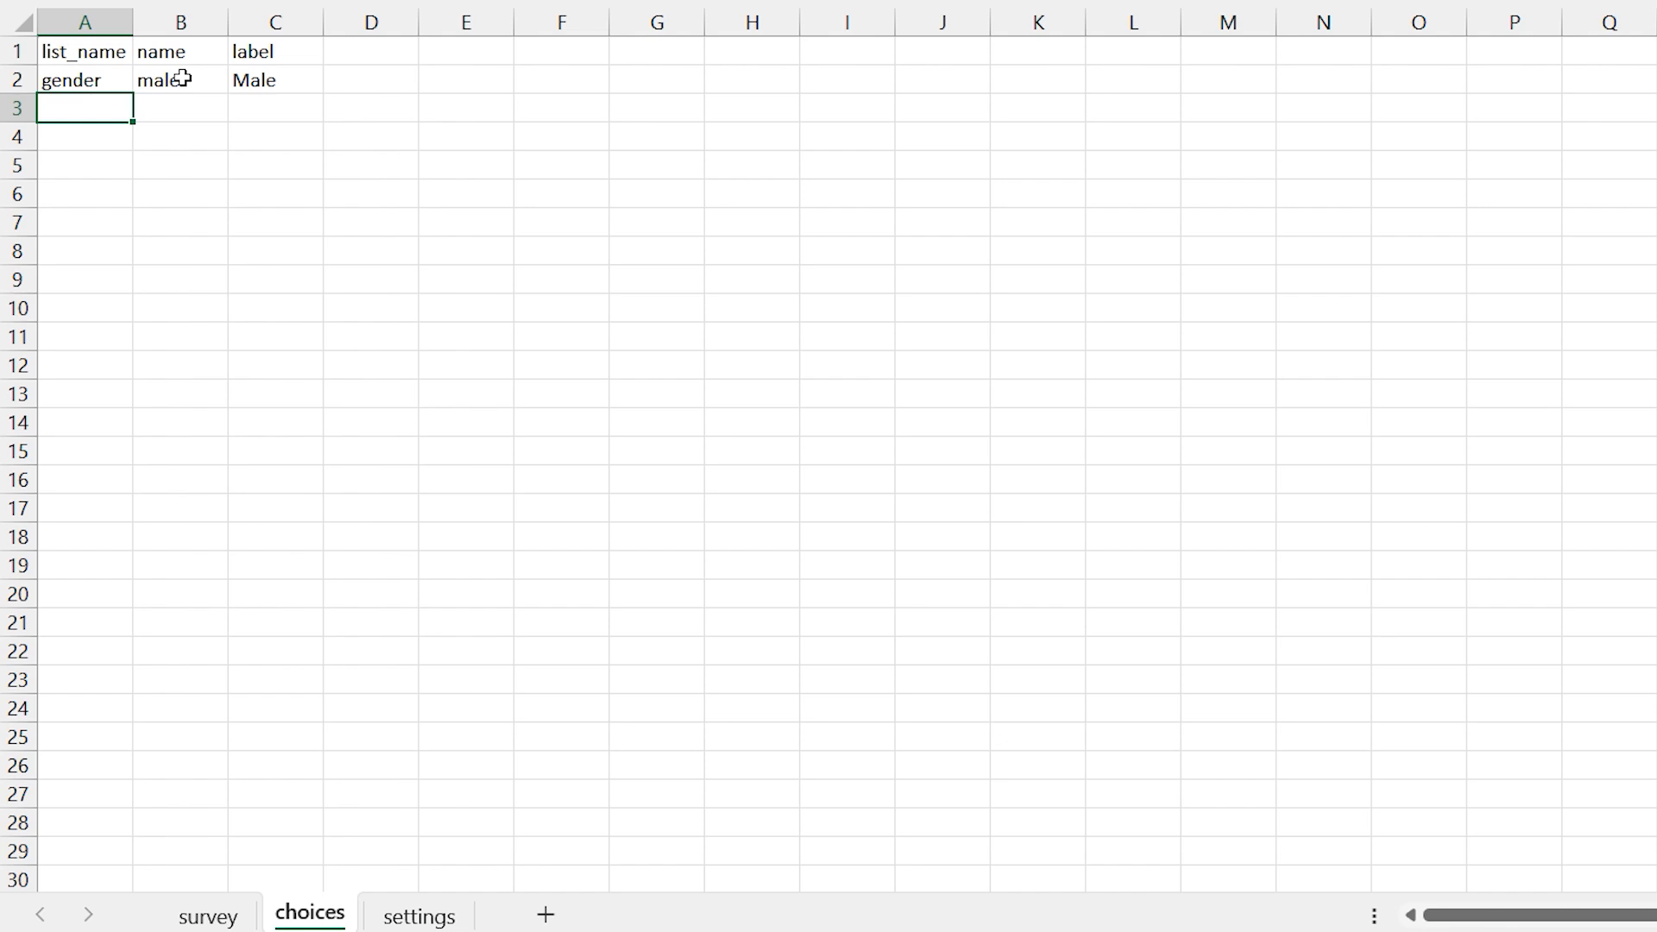
type("g")
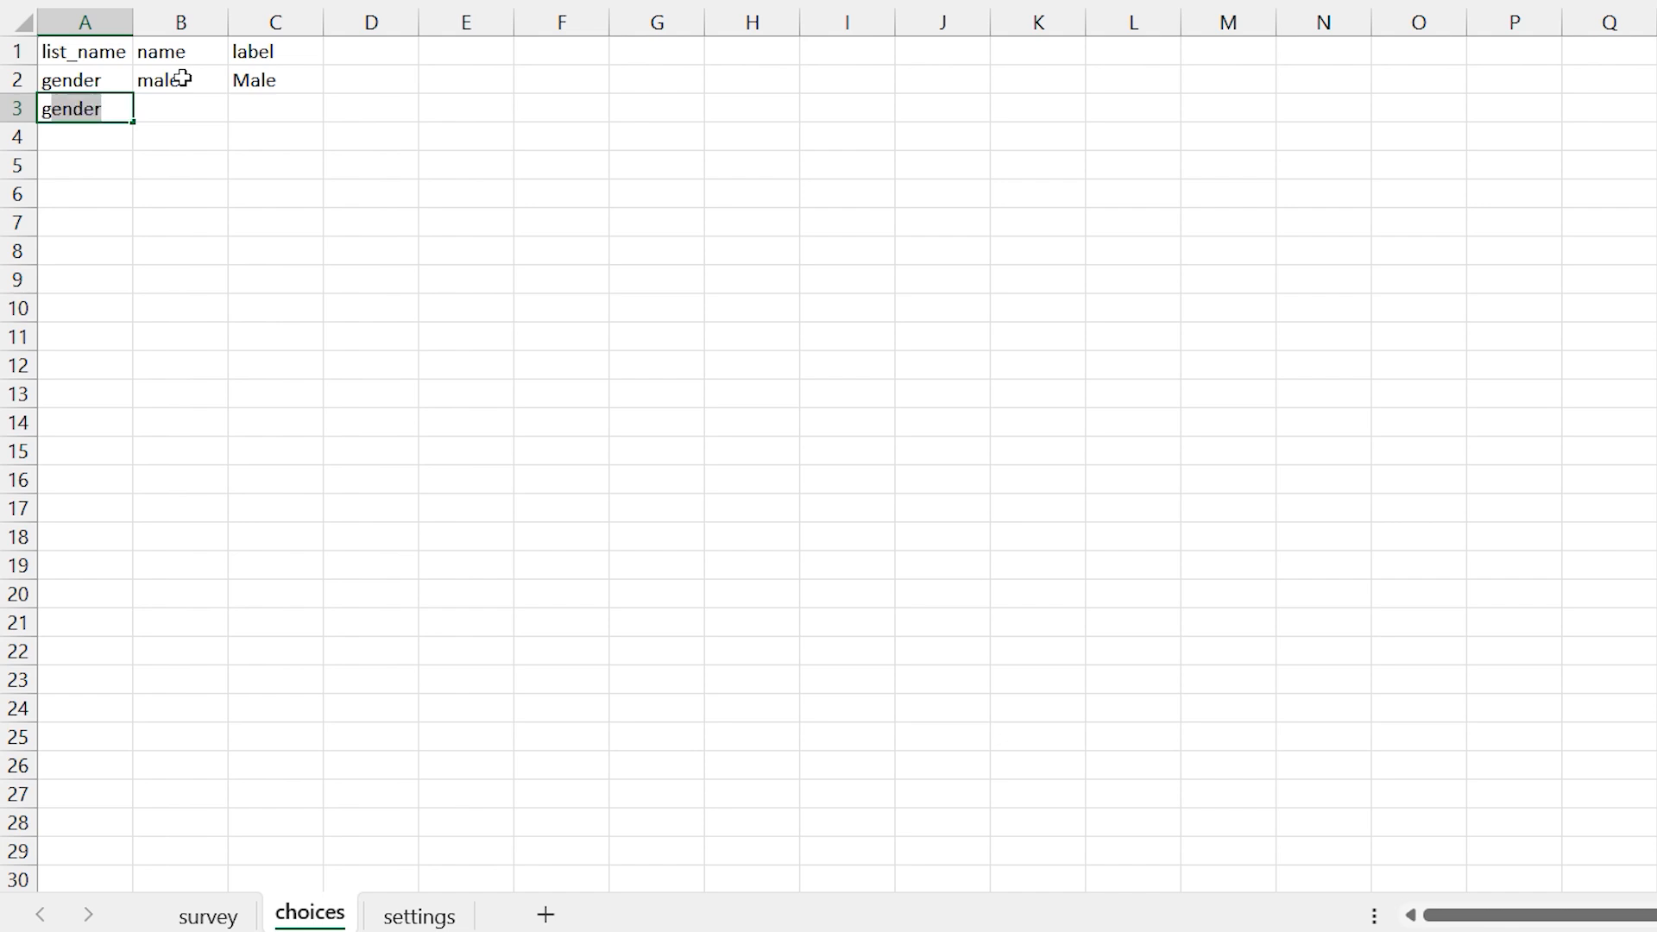
key("Tab")
type("female")
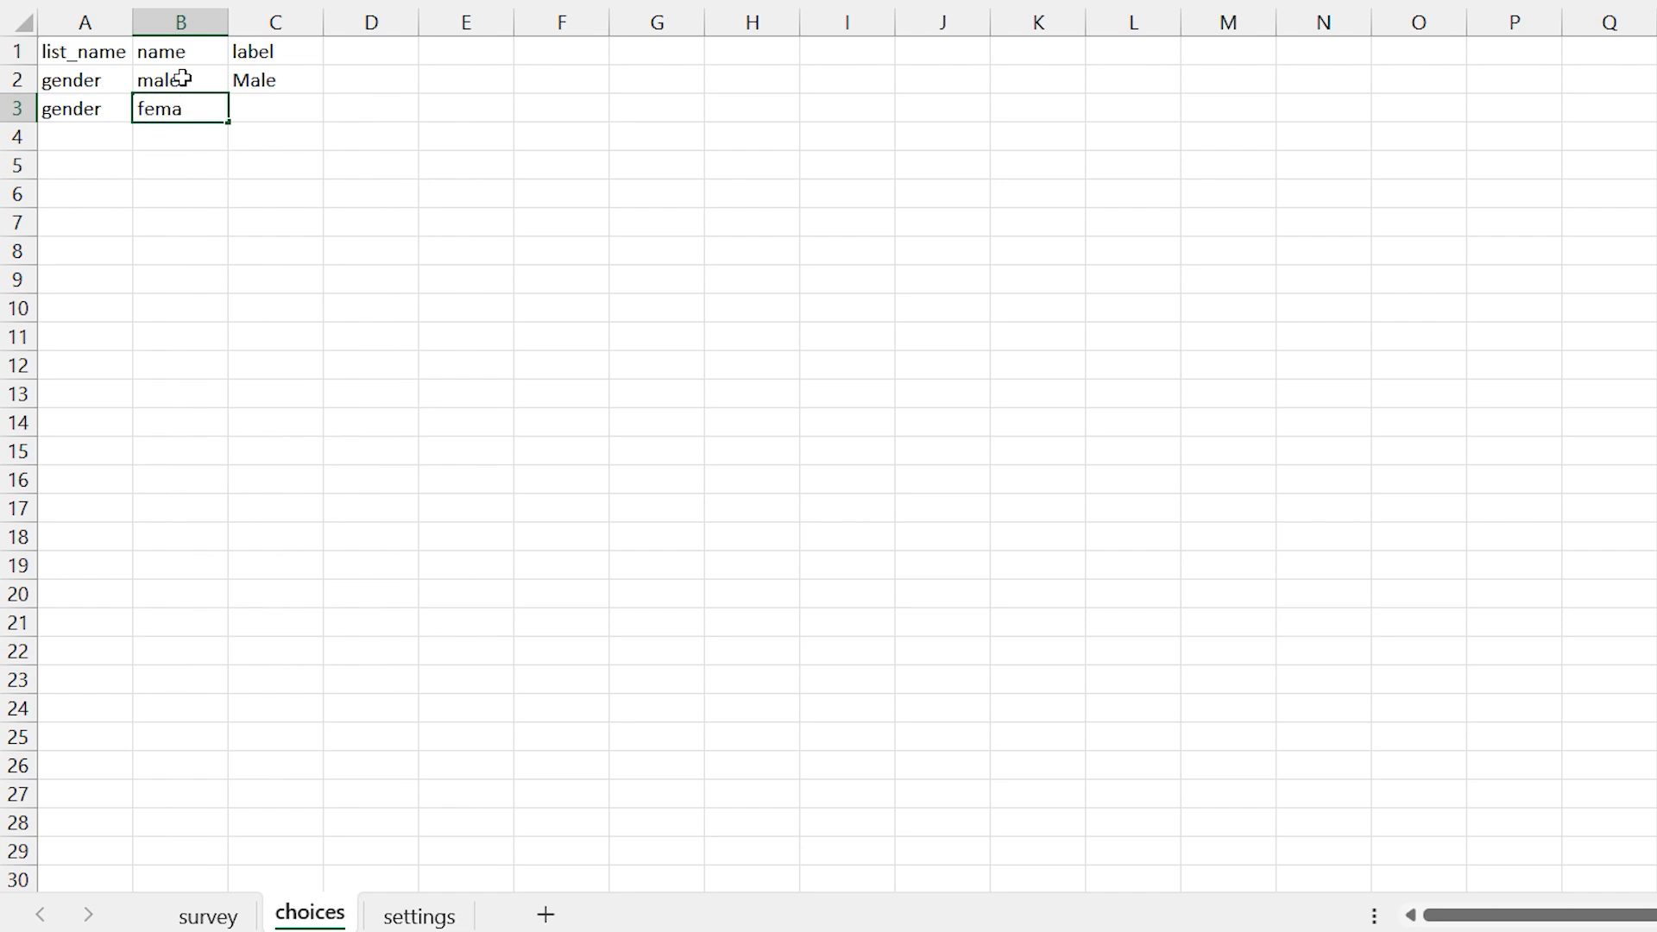
key("Tab")
type("Fema")
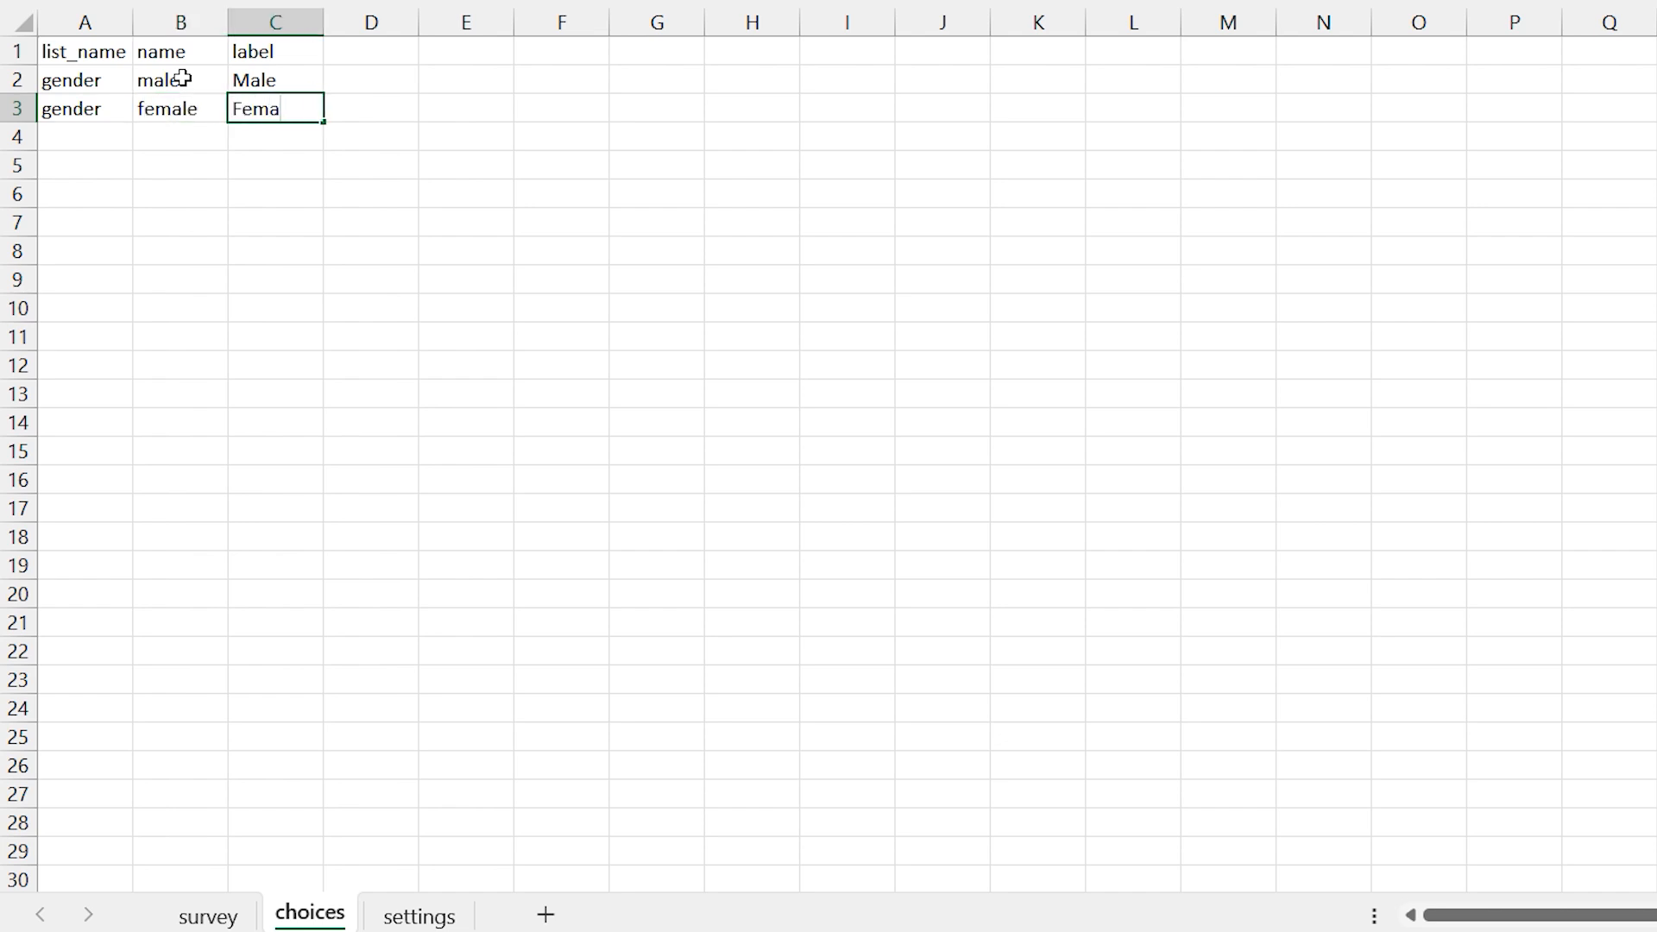
key("Return")
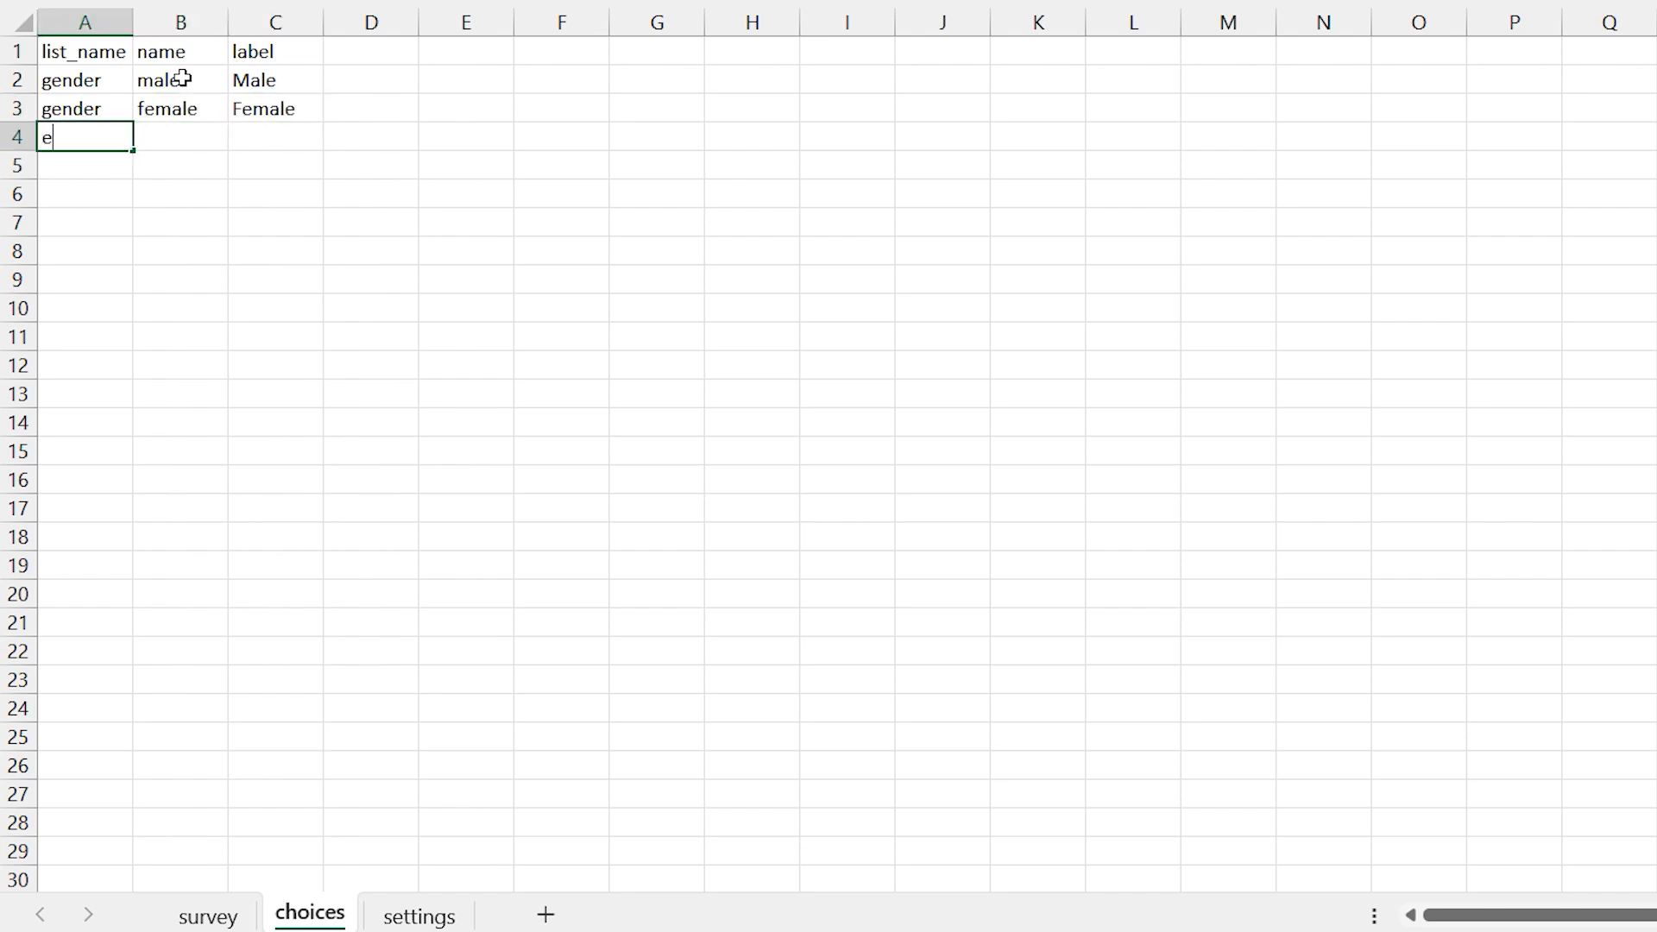
Add the third gender option in row 4 with list_name gender, name other and label Other.
type("nder")
key("Tab")
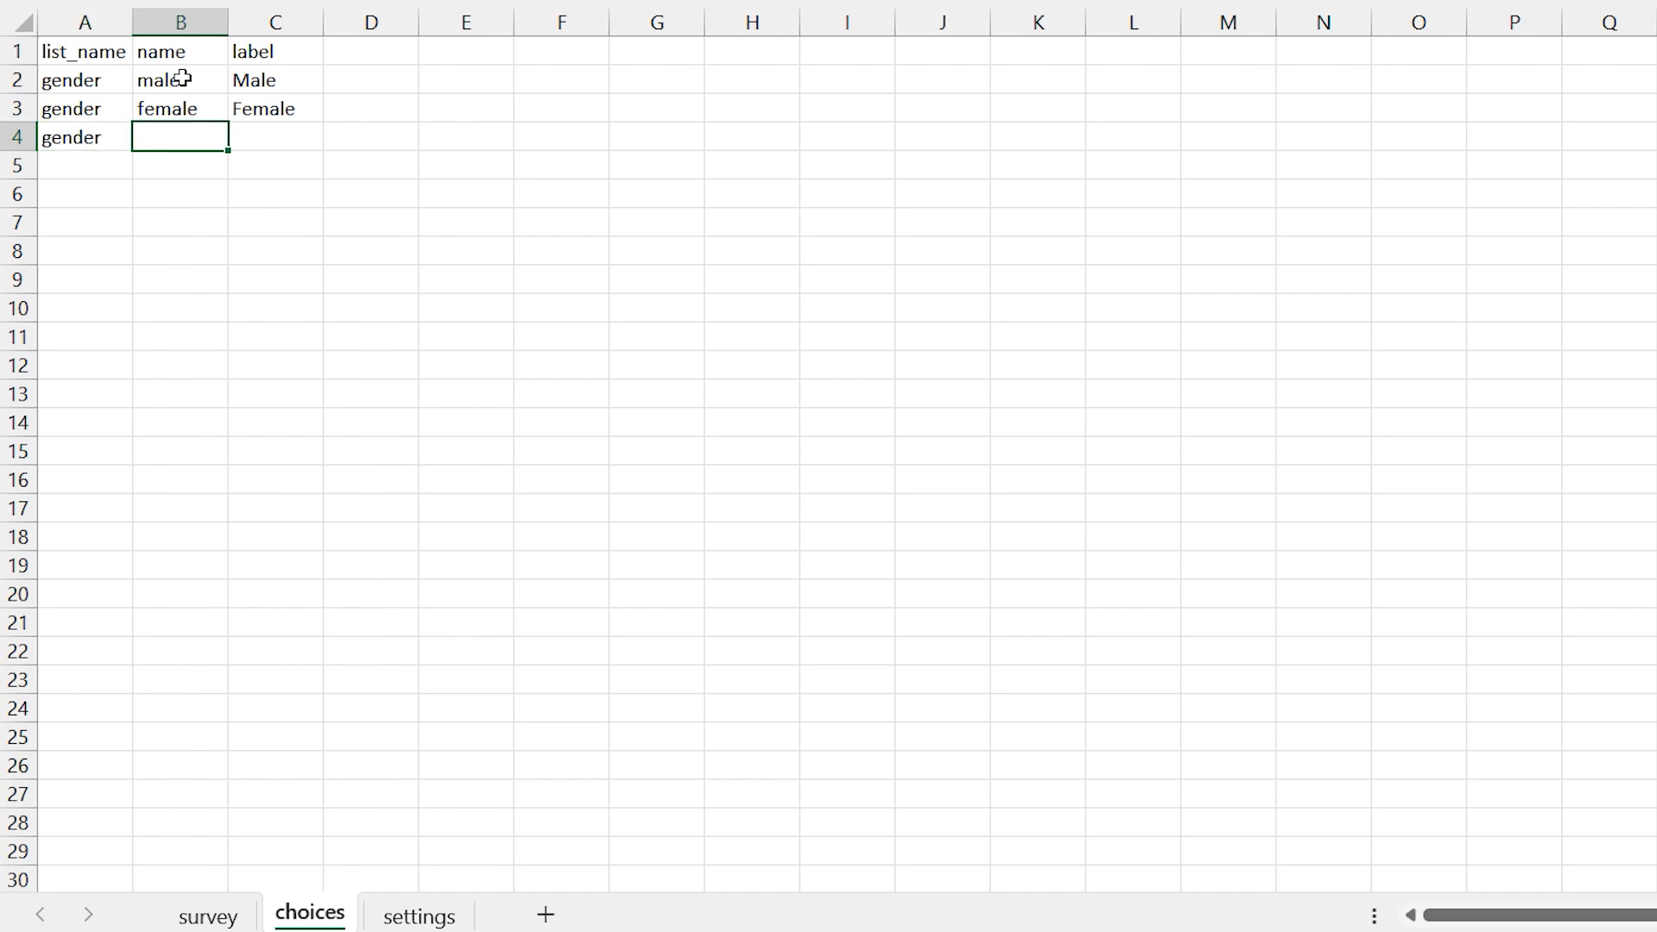
type("other")
key("Tab")
type("O")
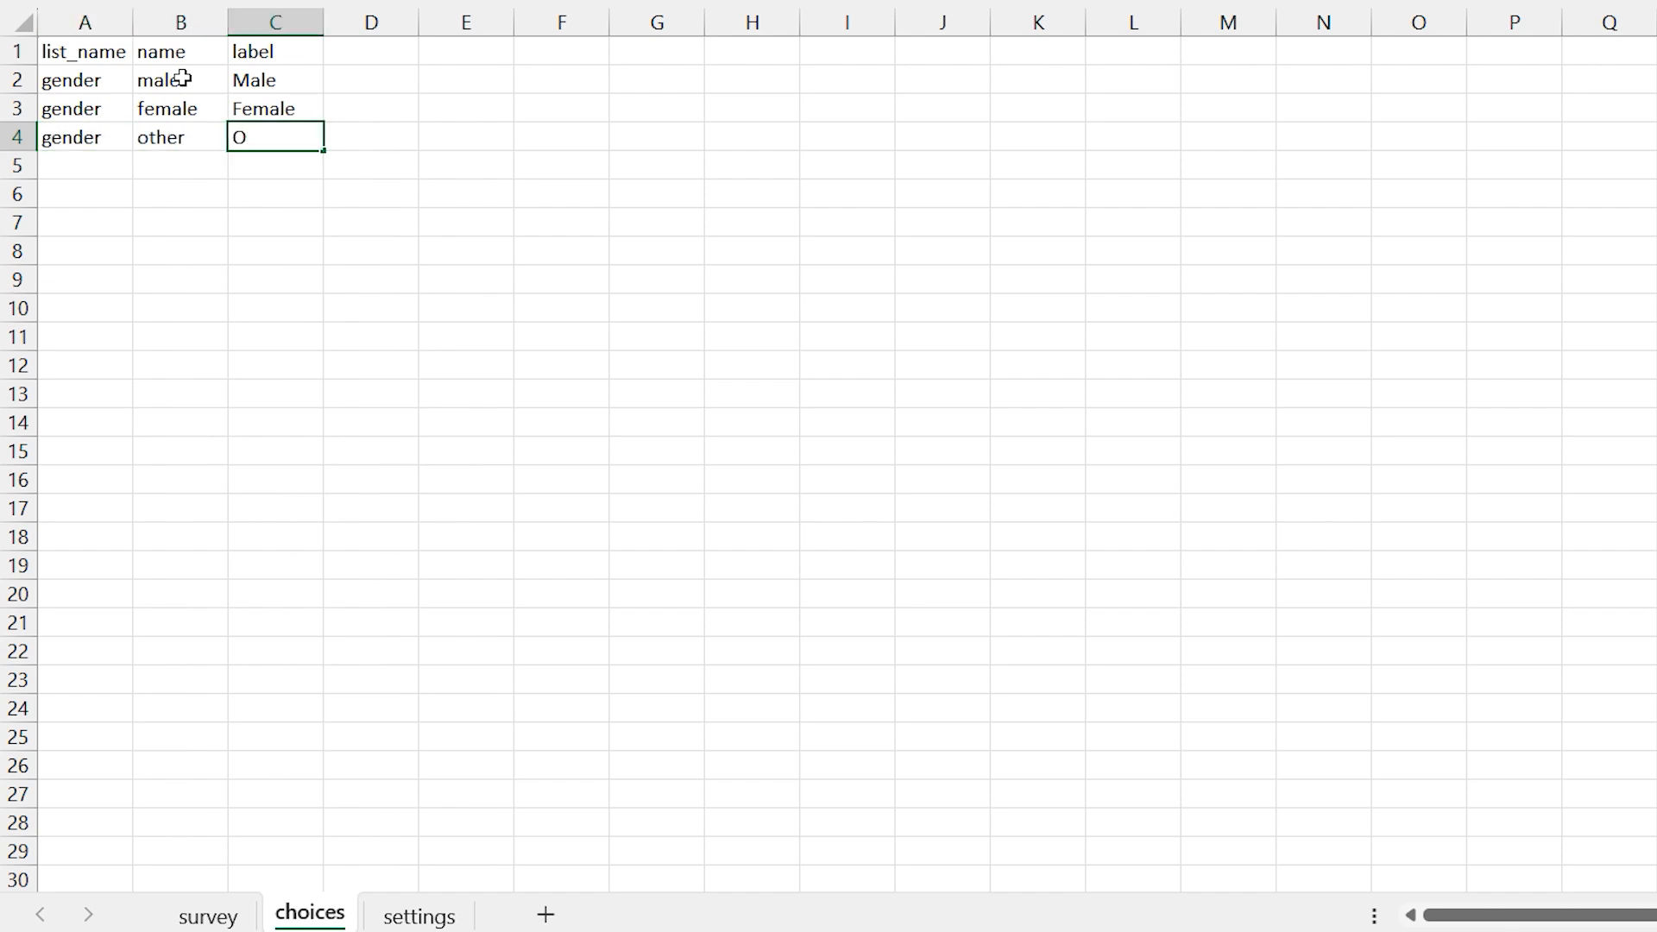
type("ther")
key("Return")
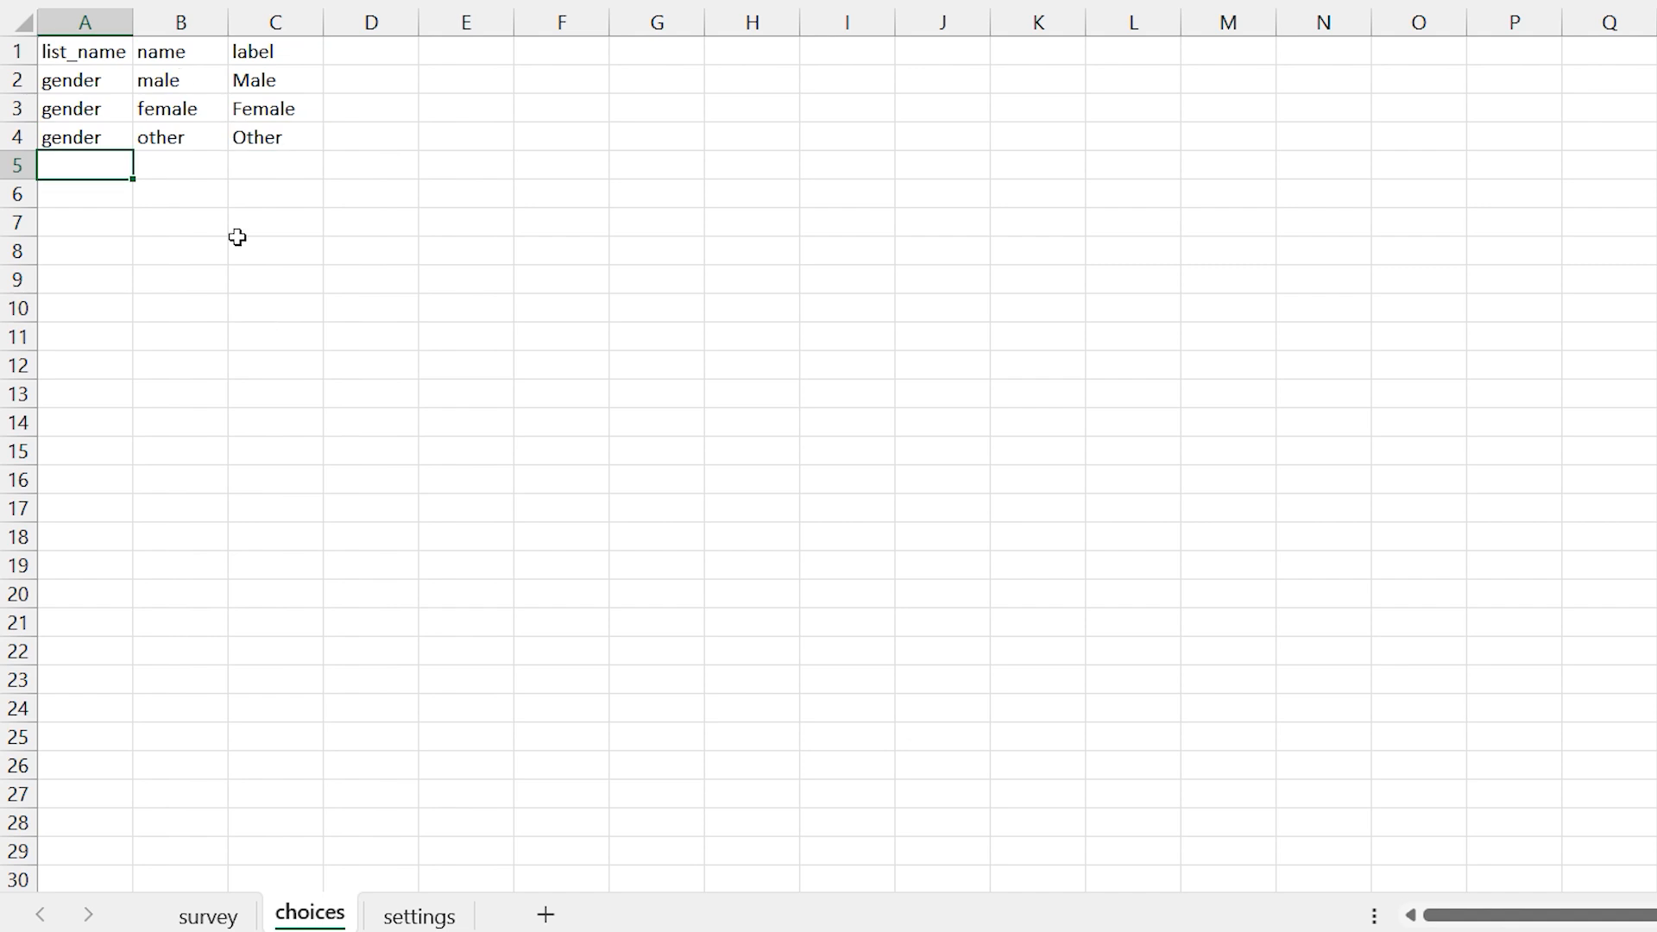
Enter the first yes_no option in row 5 with list_name yes_no, name yes and label Yes.
type("yes_no")
key("Tab")
type("yes")
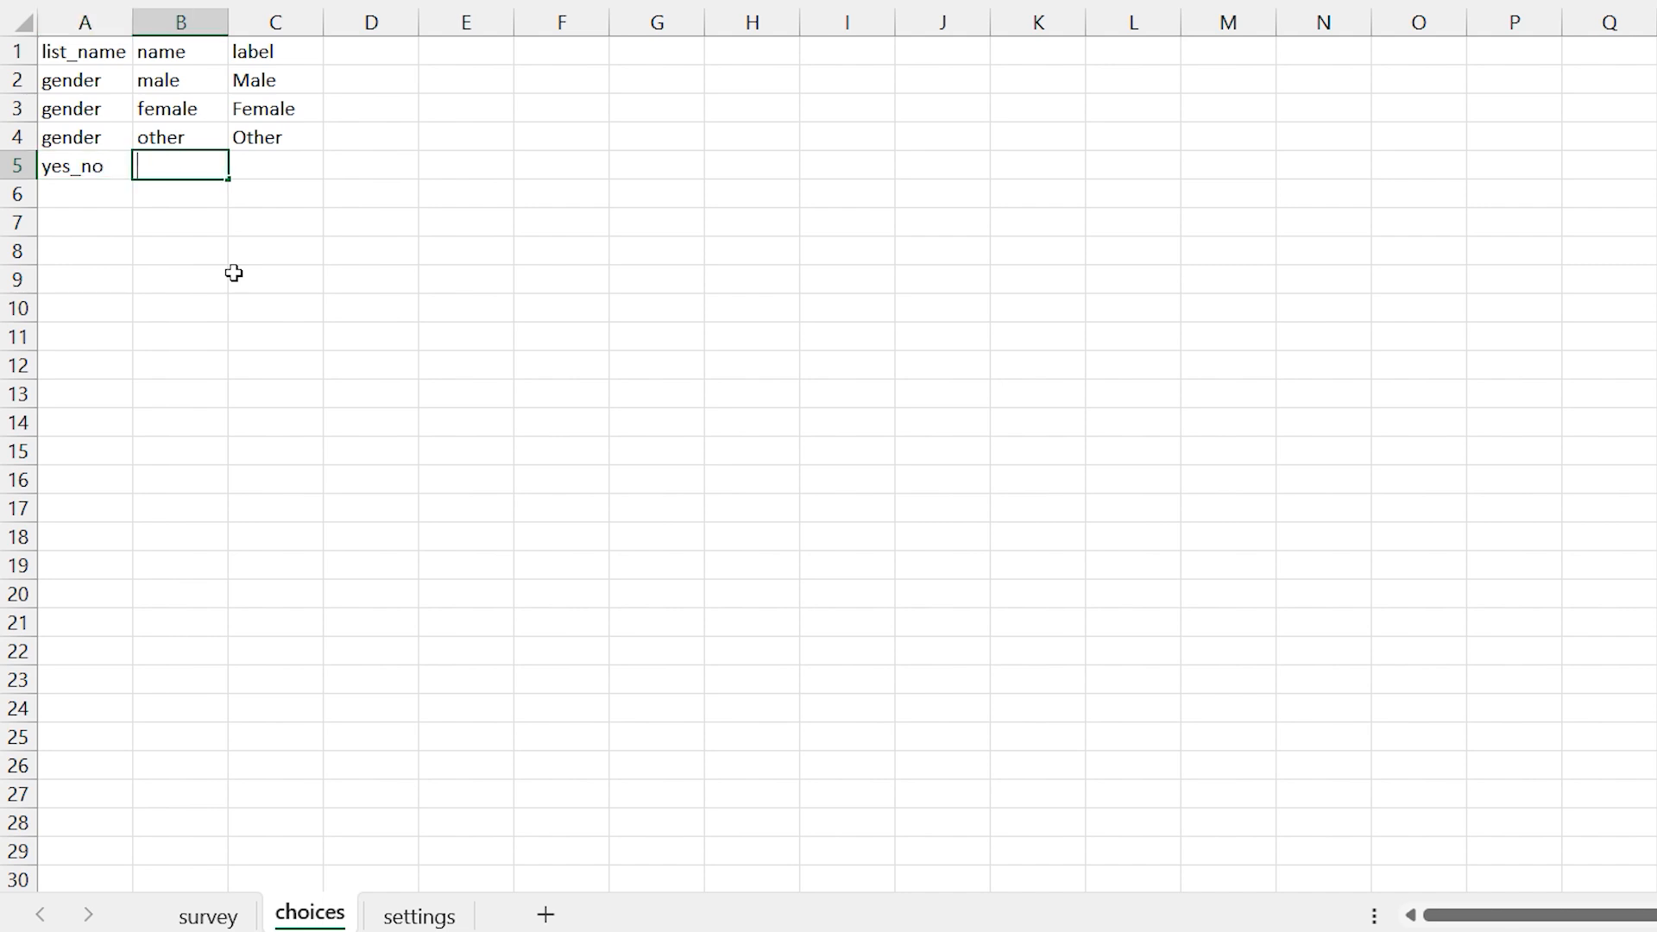
key("Tab")
type("Yes")
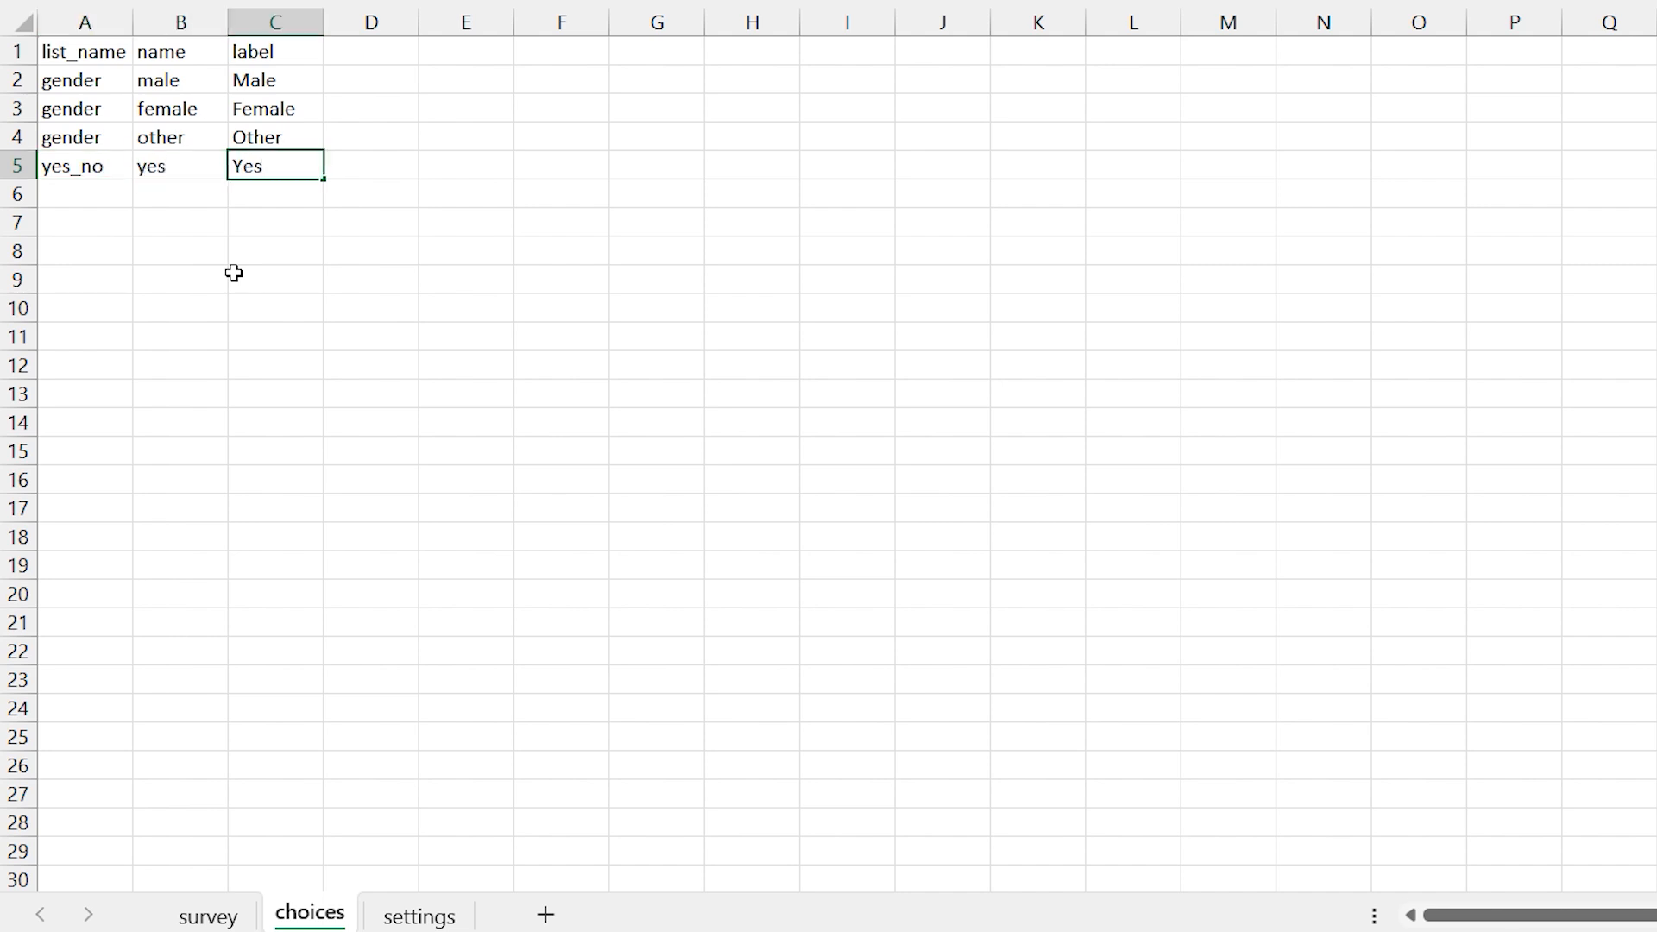
key("Return")
Enter the second yes_no option in row 6 with list_name yes_no, name no and label No.
type("yes_no")
key("Tab")
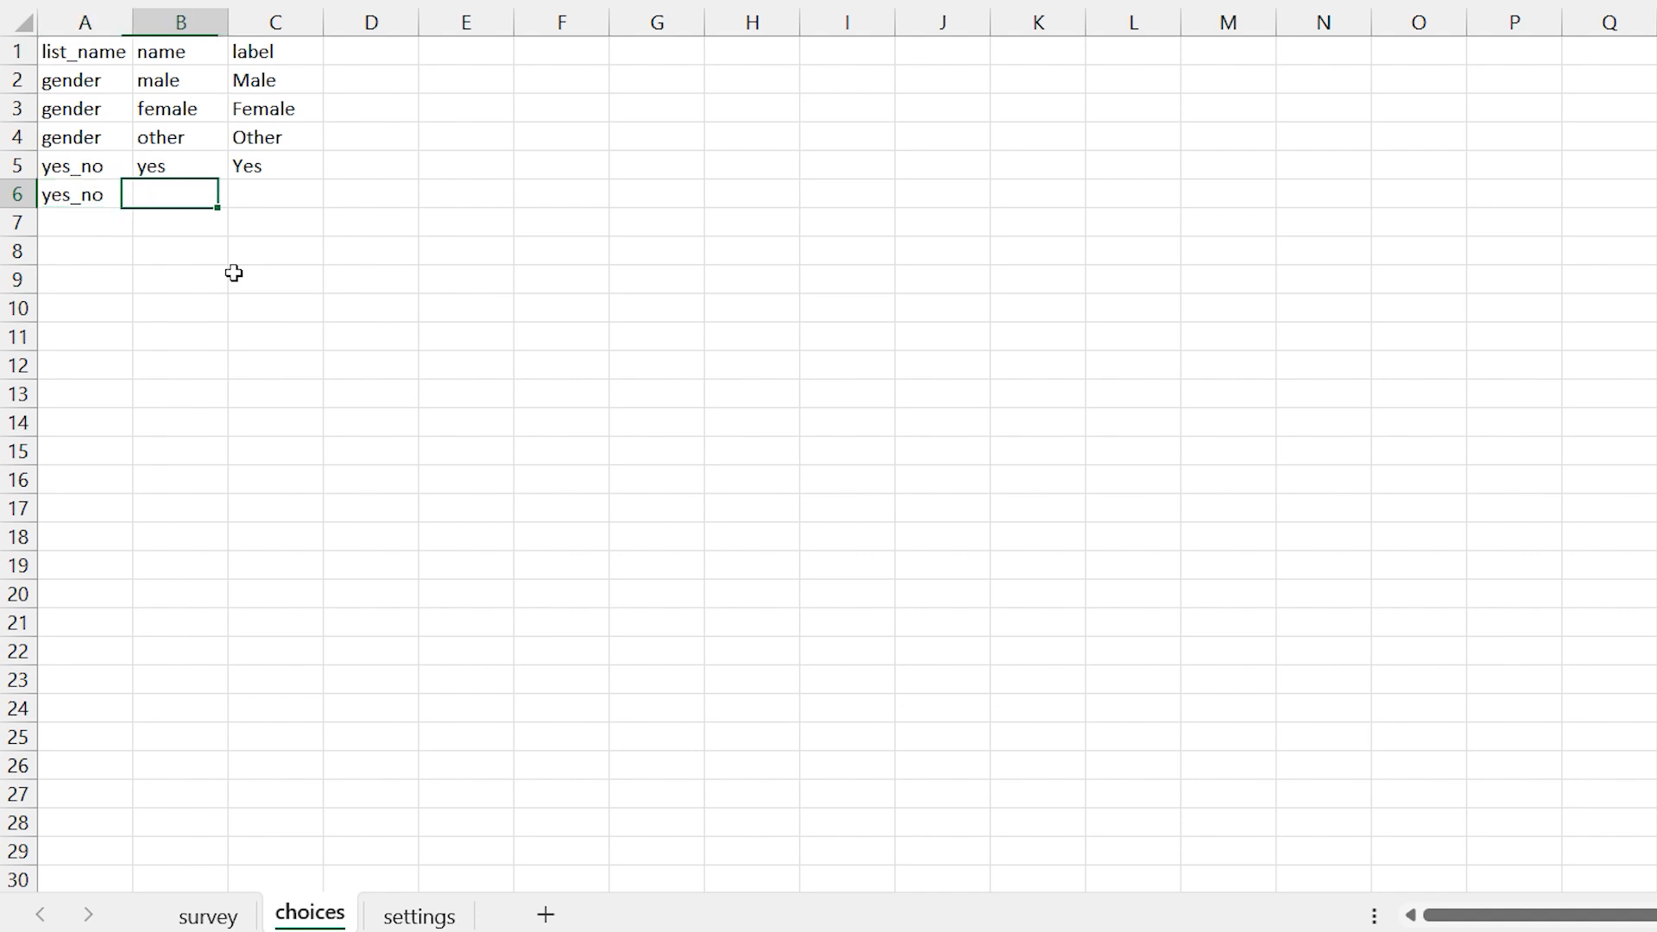
type("no")
key("Tab")
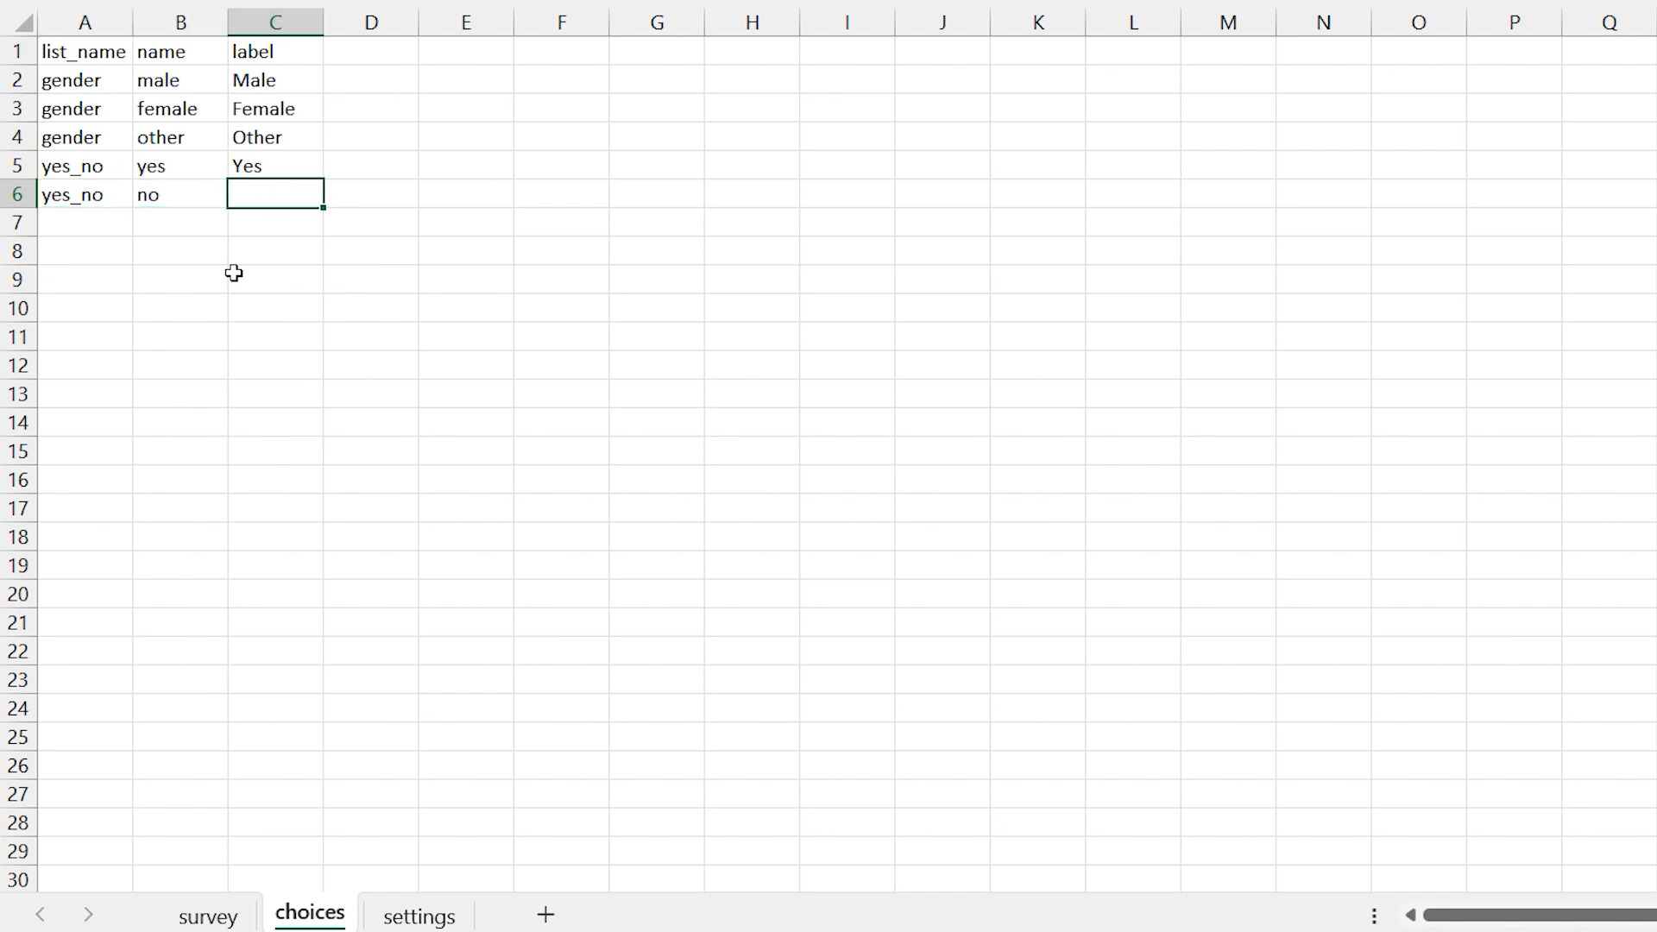
type("No")
left_click(338, 336)
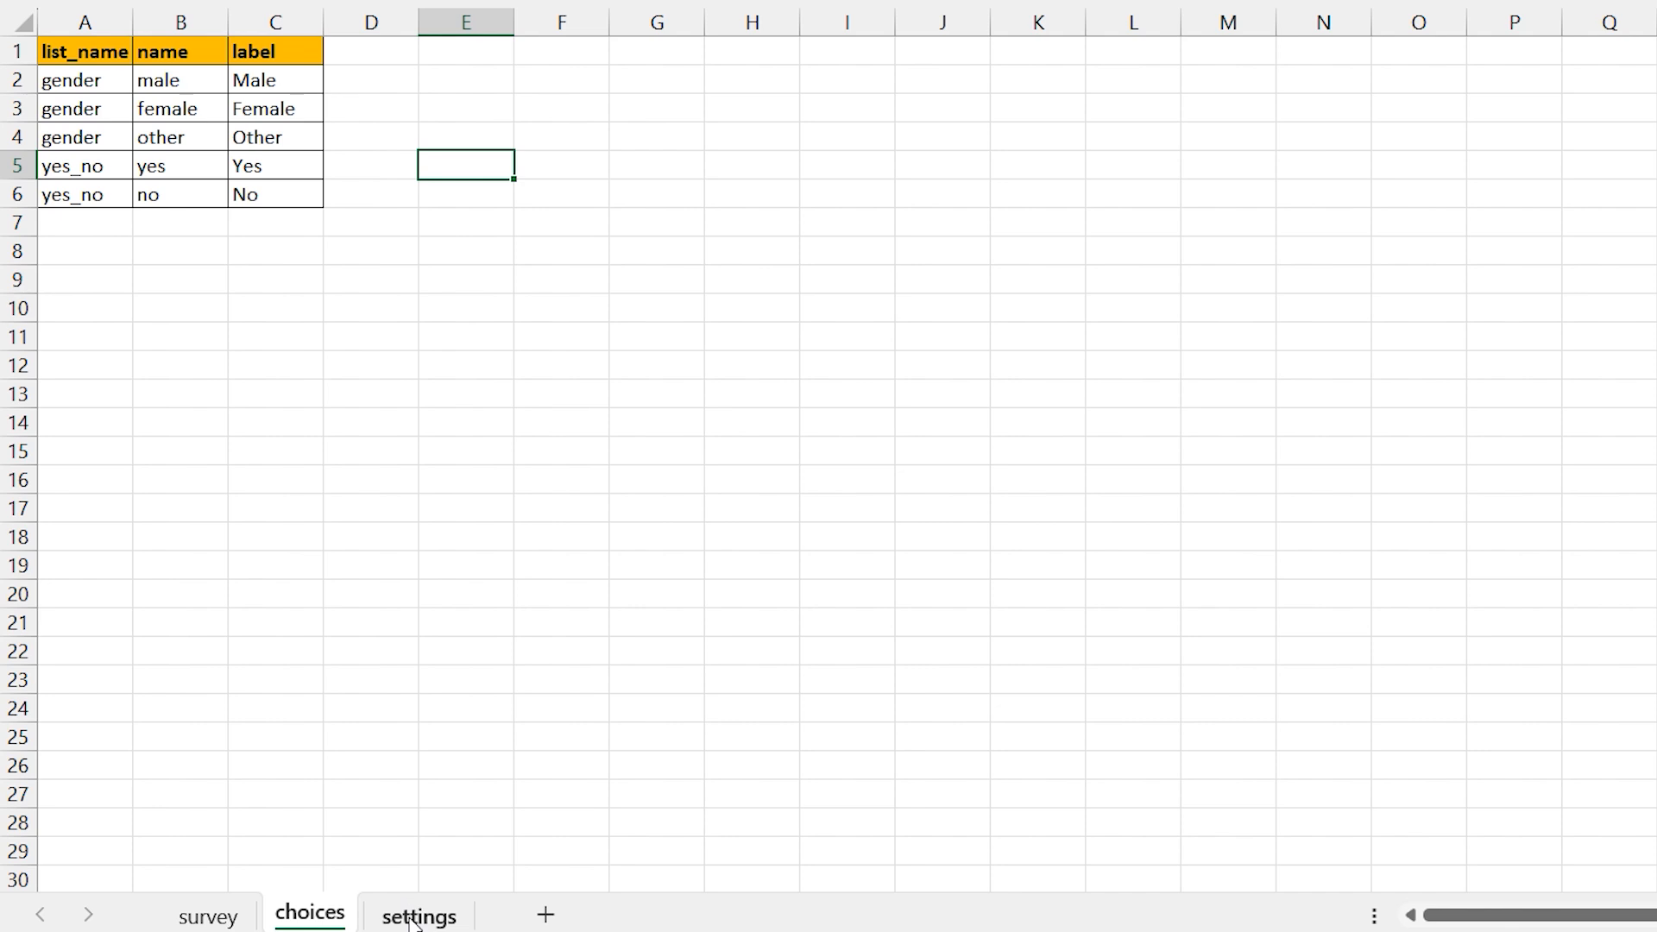
On the settings sheet, enter the header form_title in A1 and the title Demo Form for KoboToolBox Course in A2.
left_click(411, 918)
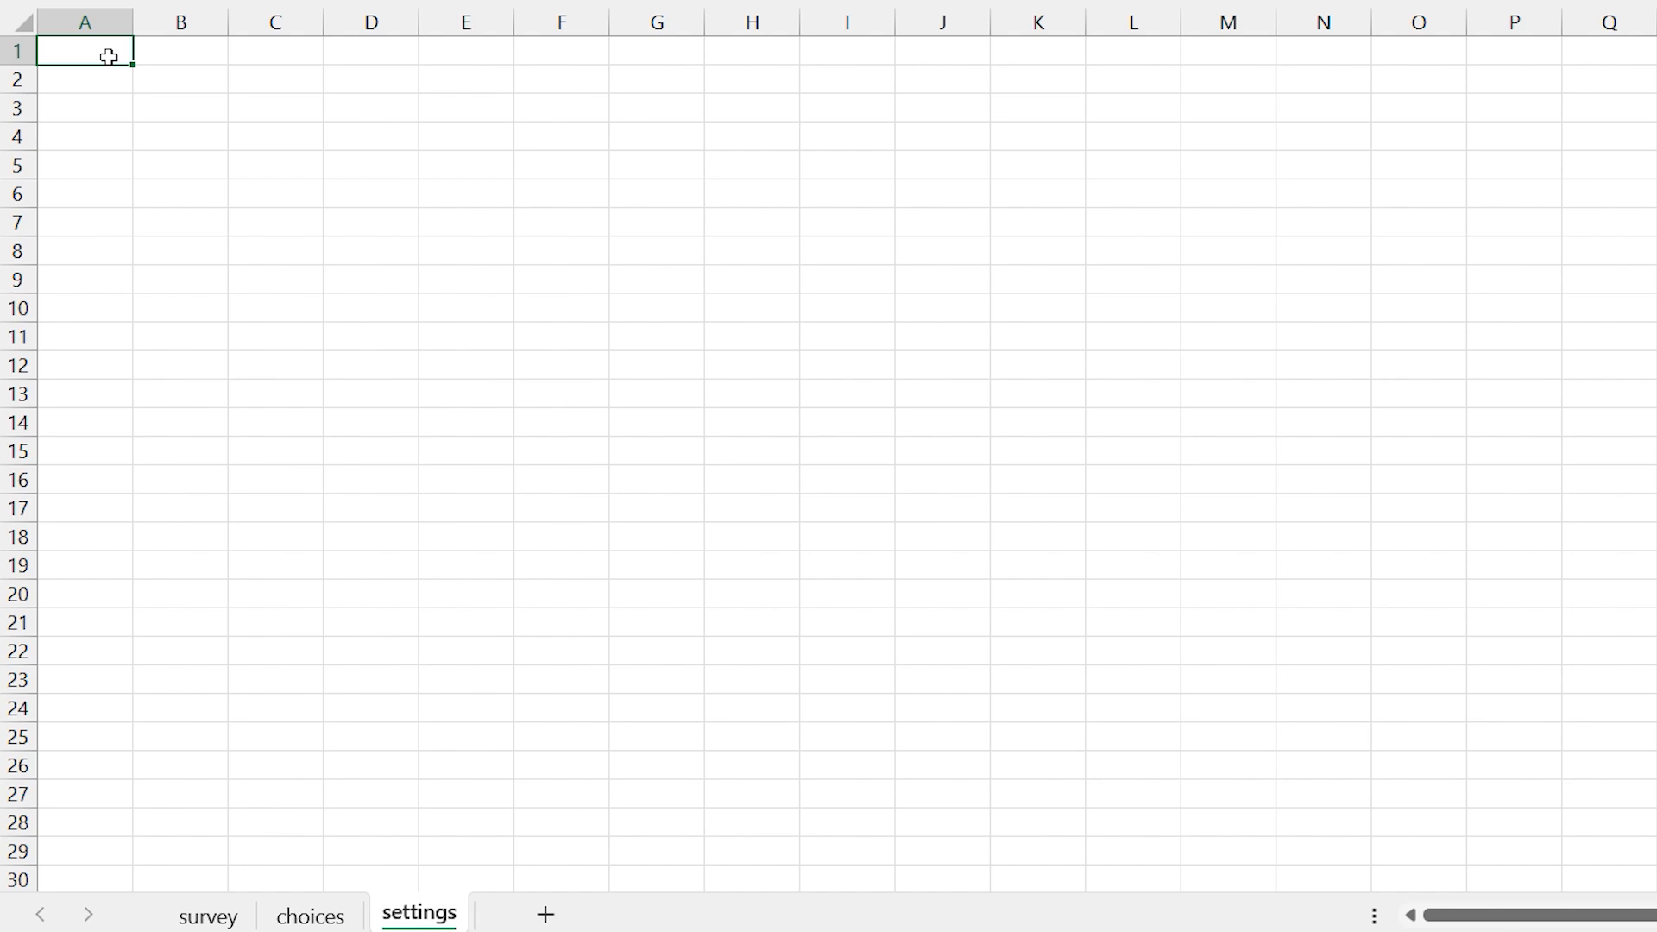
type("form_title")
key("Return")
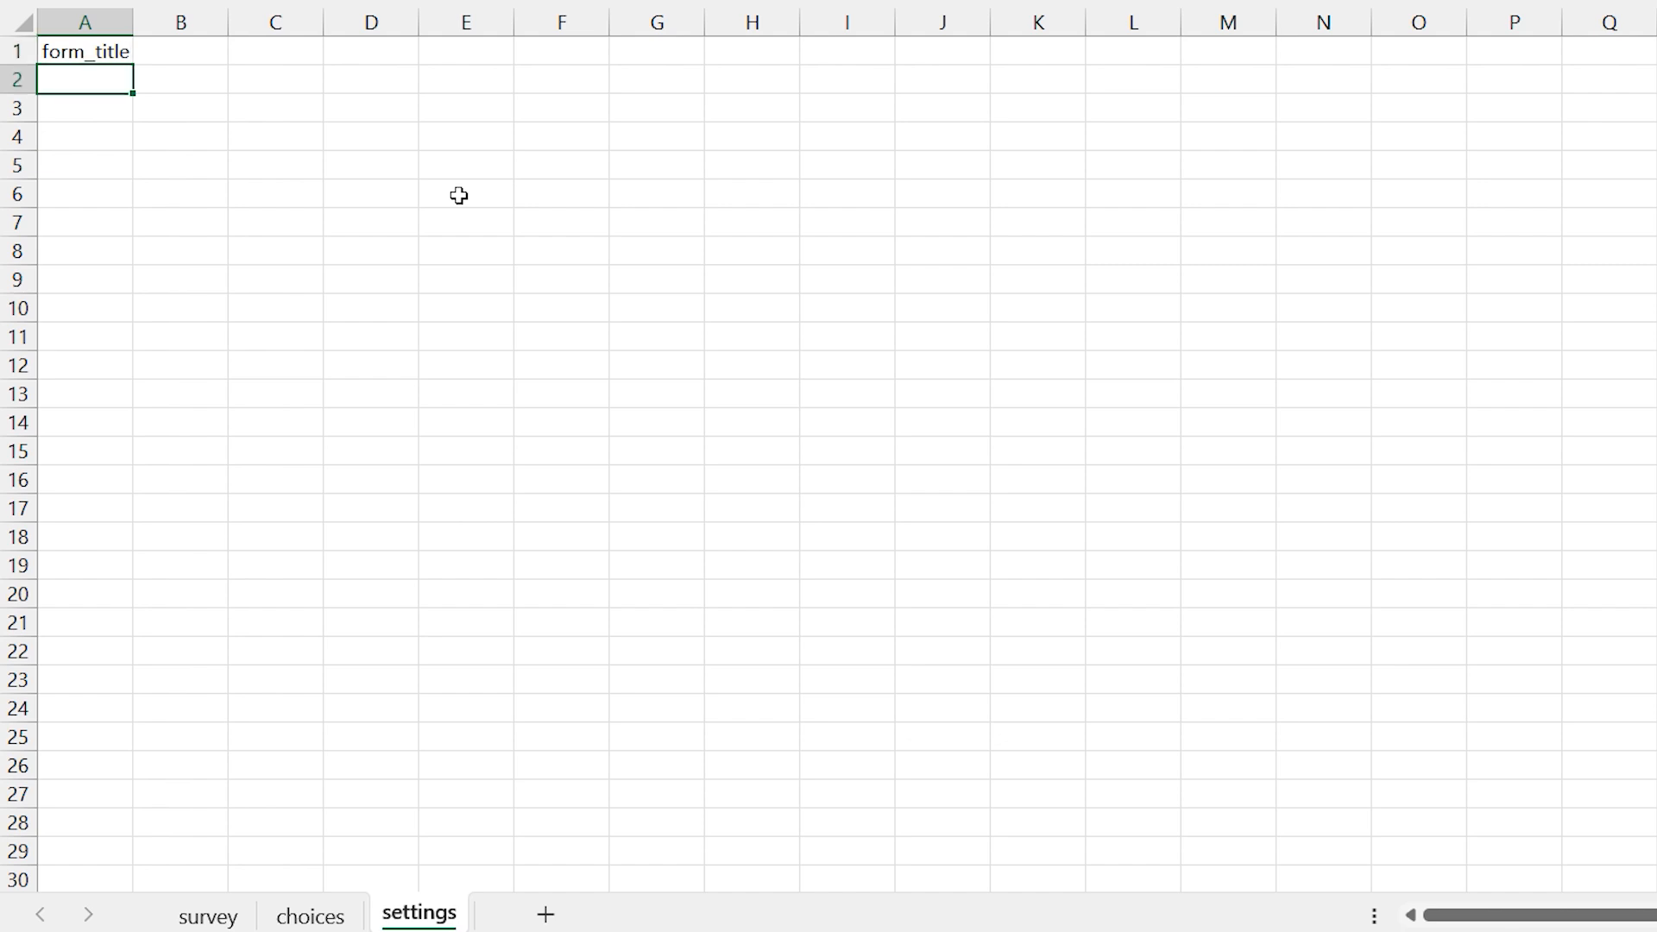
type("Demo Form for KoboTool")
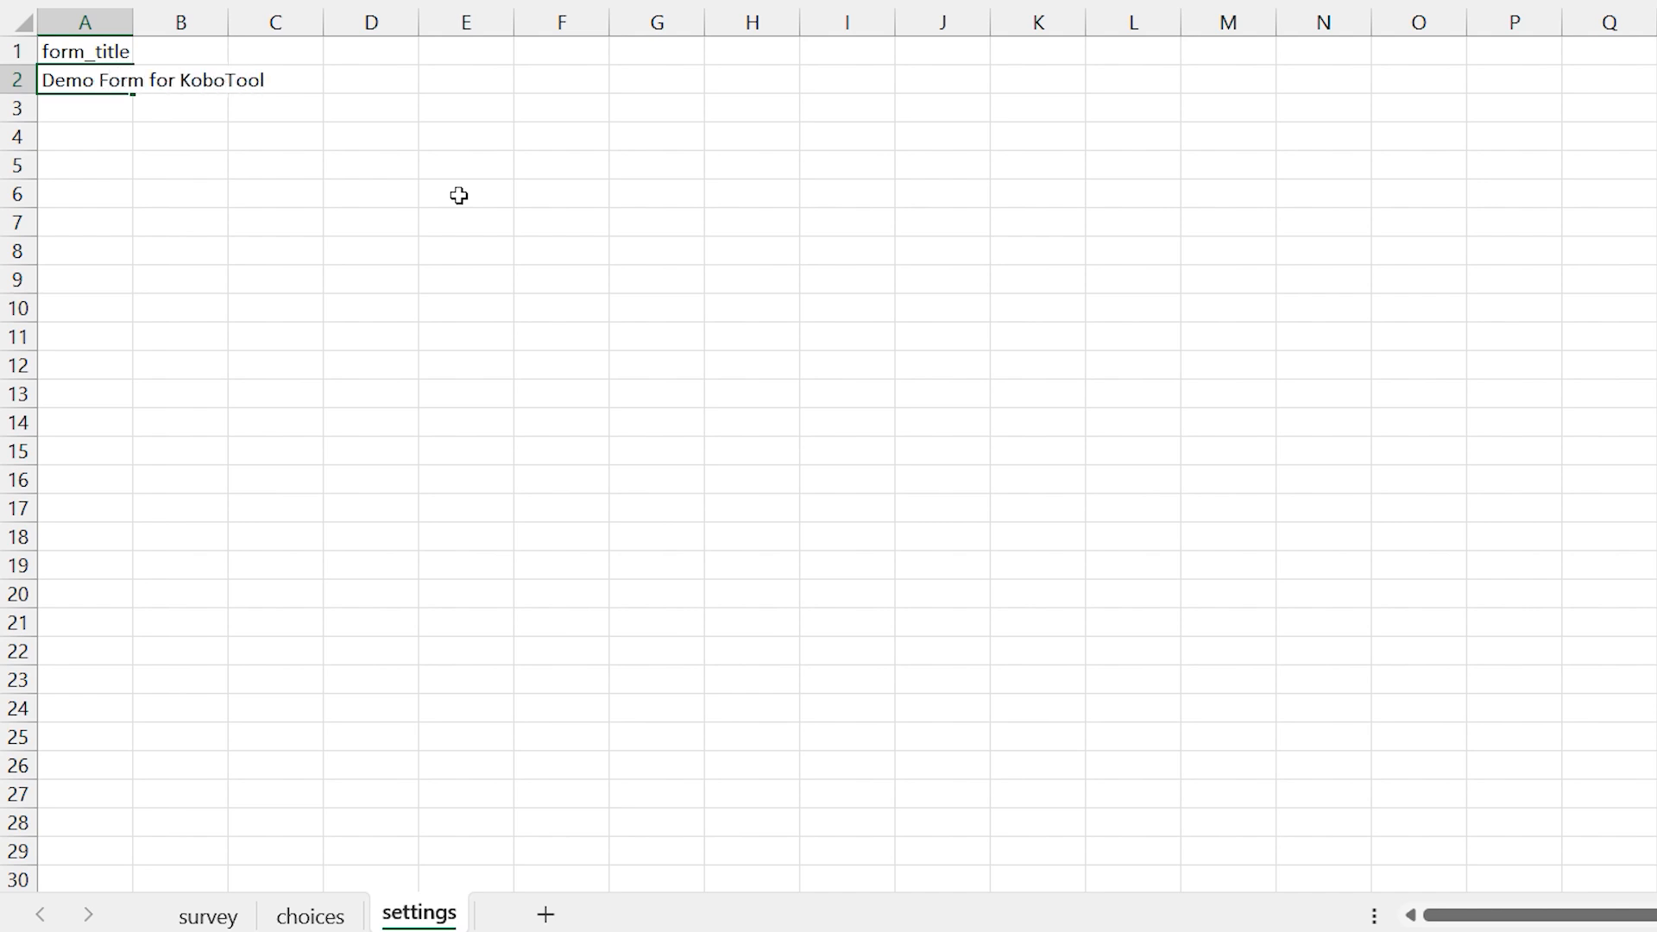
type("Box Course")
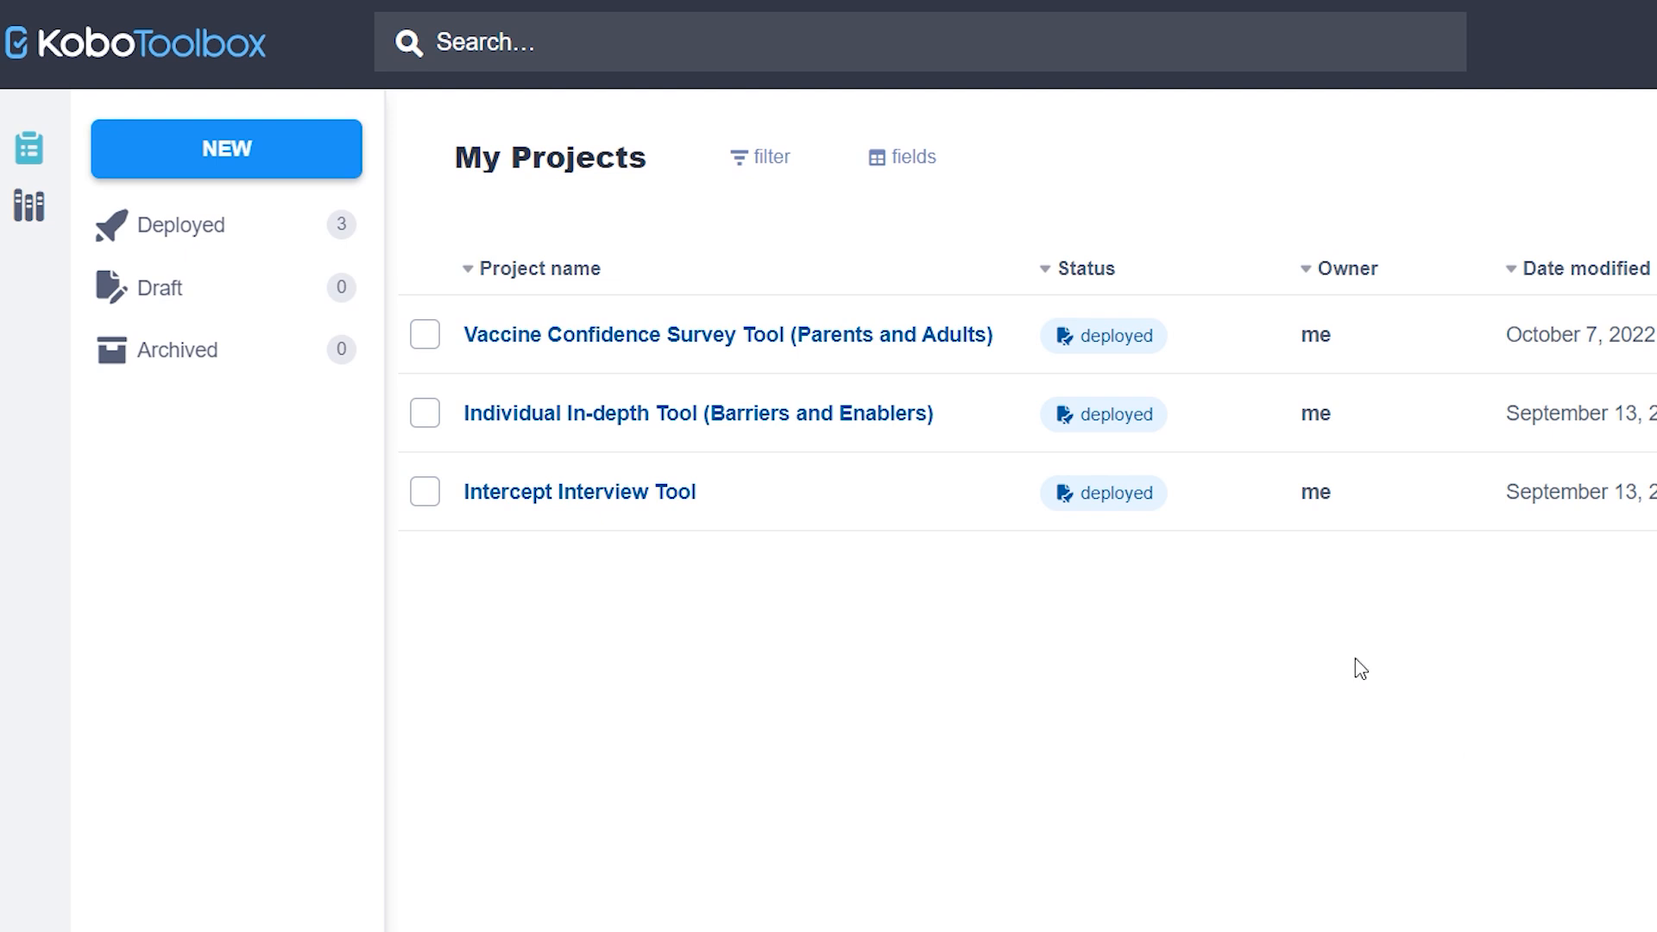
In KoboToolbox, start a new project from an uploaded XLSForm and enter the description Example Form for KoboToolBox Course.
left_click(287, 161)
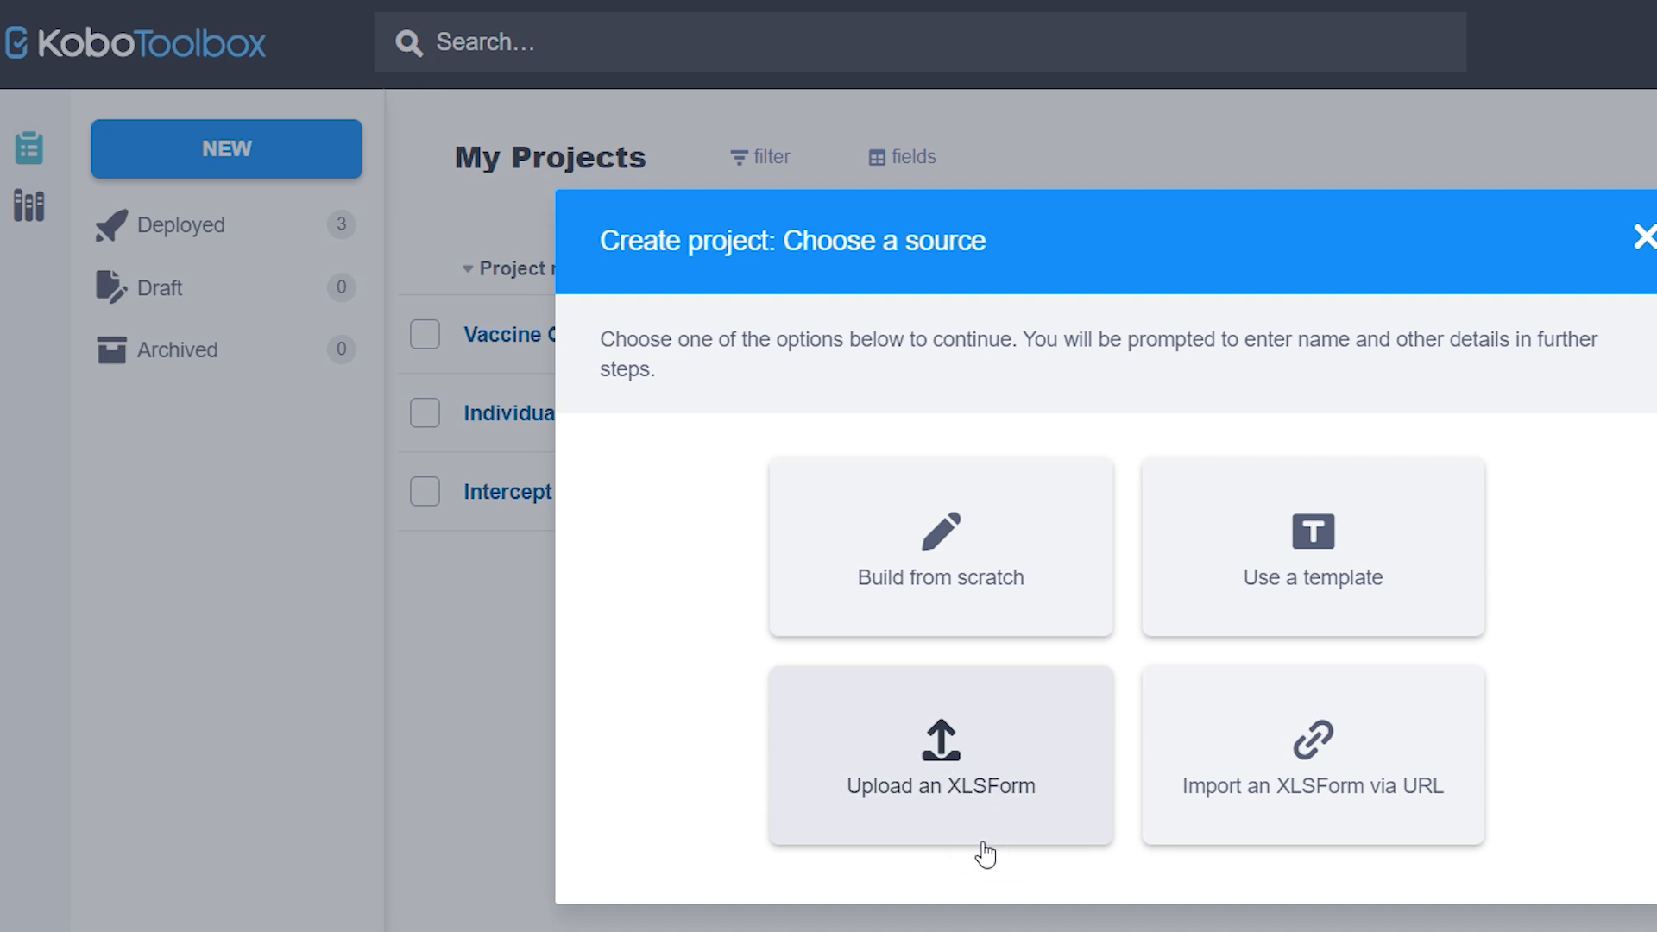
left_click(983, 764)
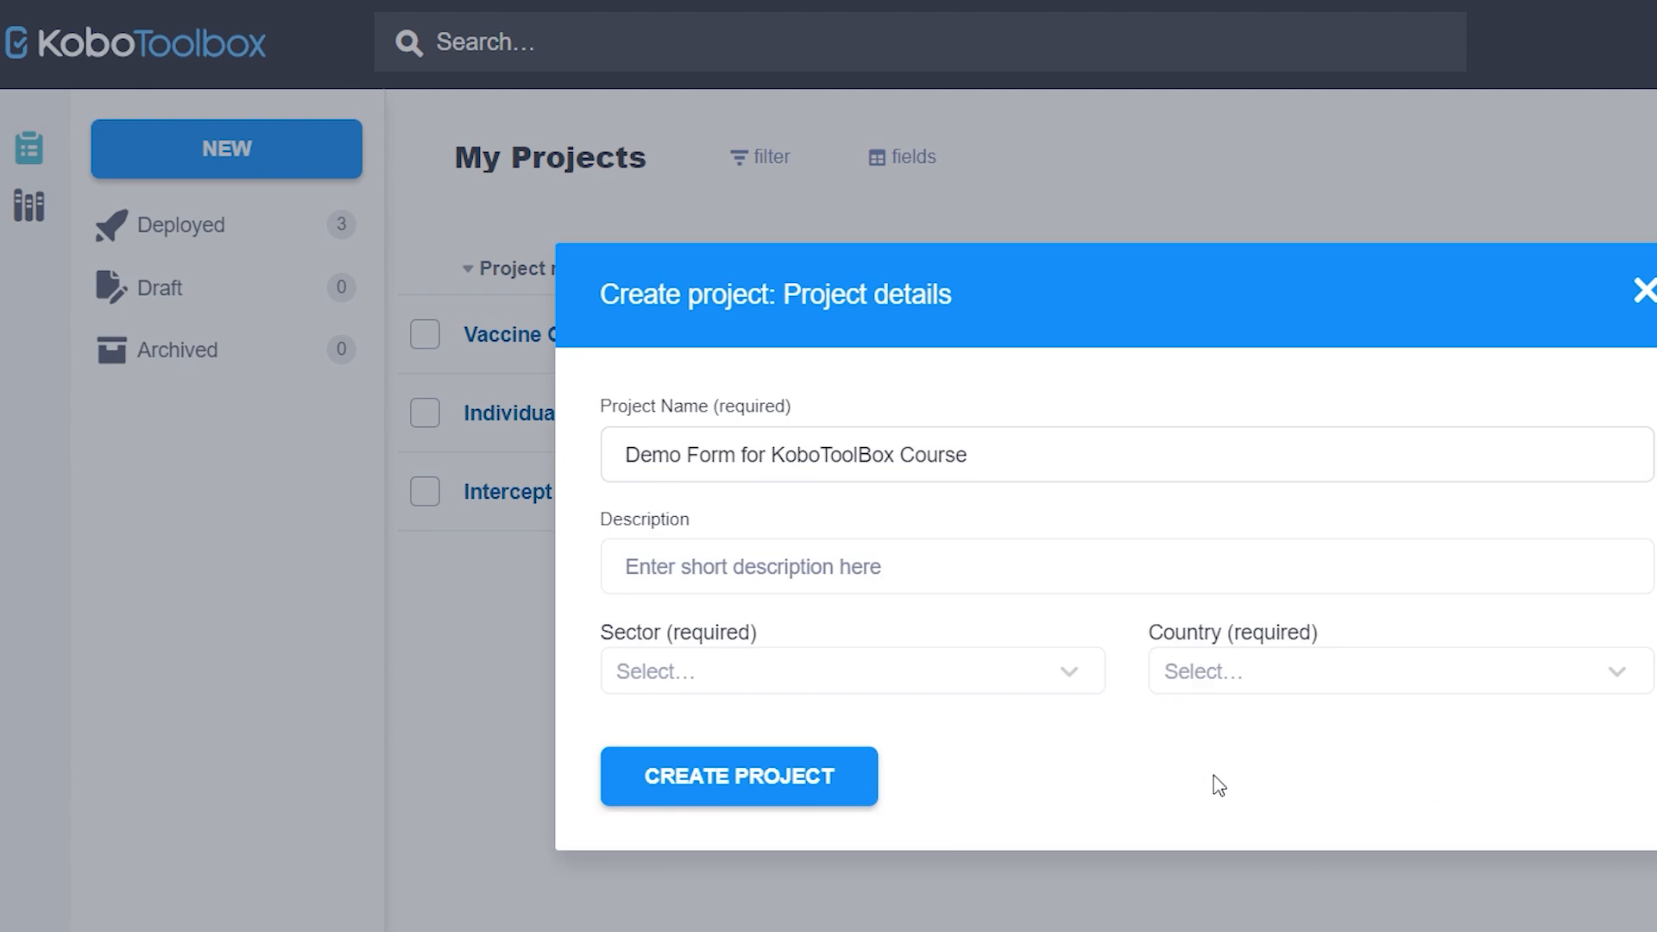
left_click(863, 566)
type("Example Form for KoboToolBox Course")
Create the project with the sector Health Services / Public Health and the country Zambia.
left_click(765, 673)
left_click(777, 632)
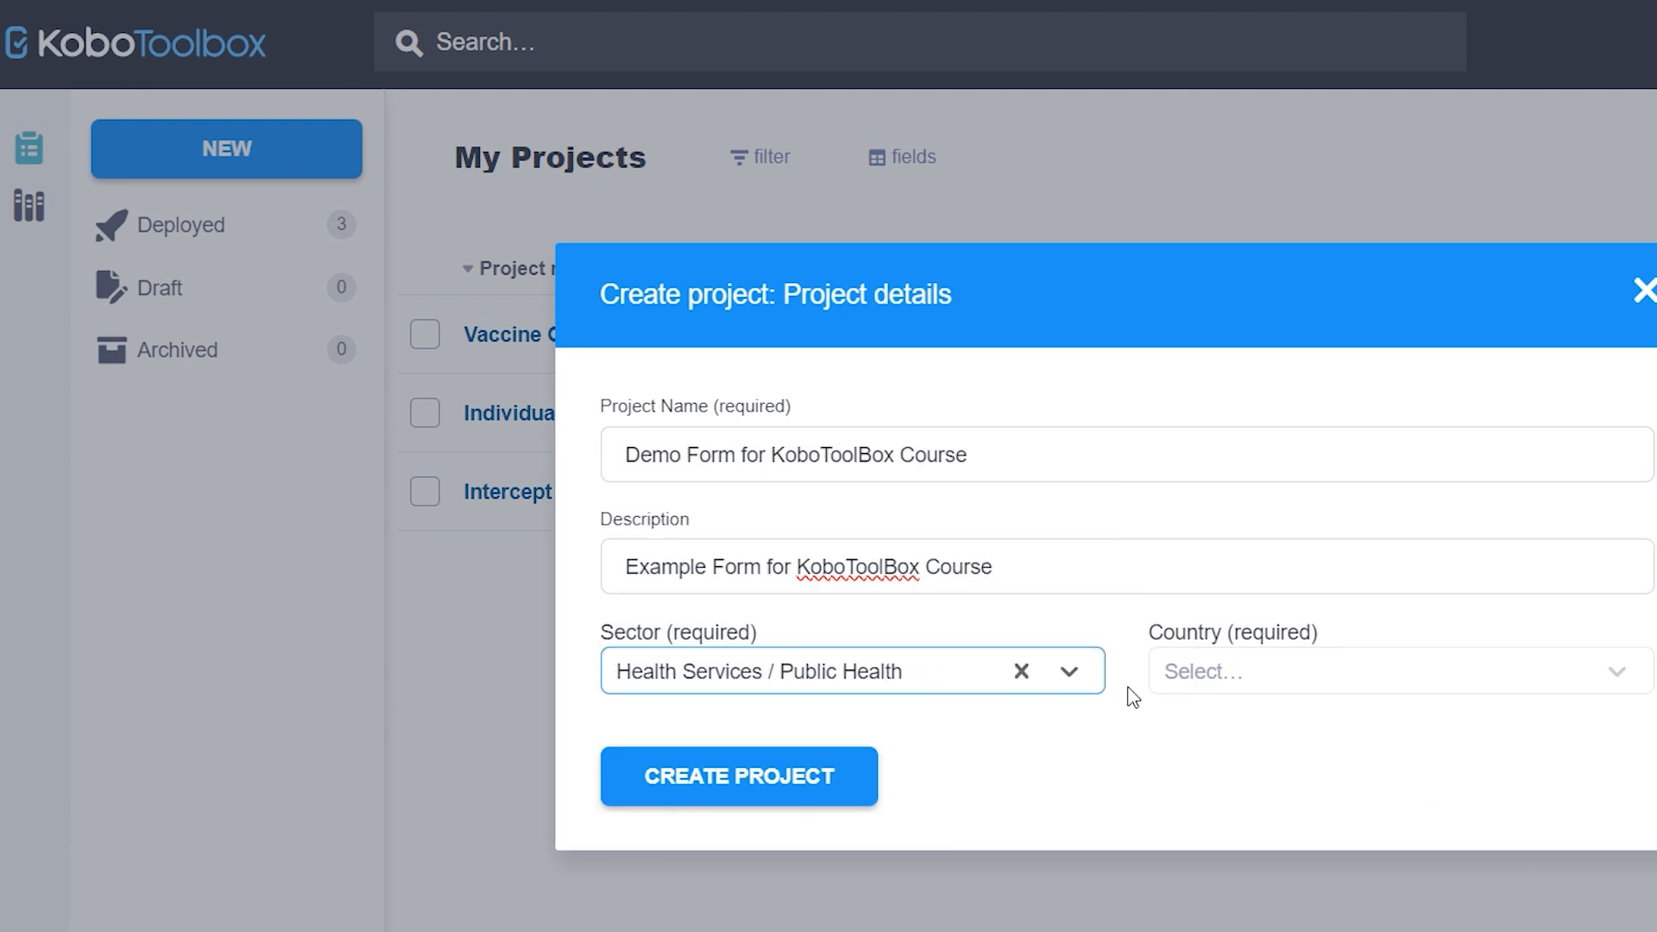
left_click(1160, 677)
type("zamb")
left_click(1231, 625)
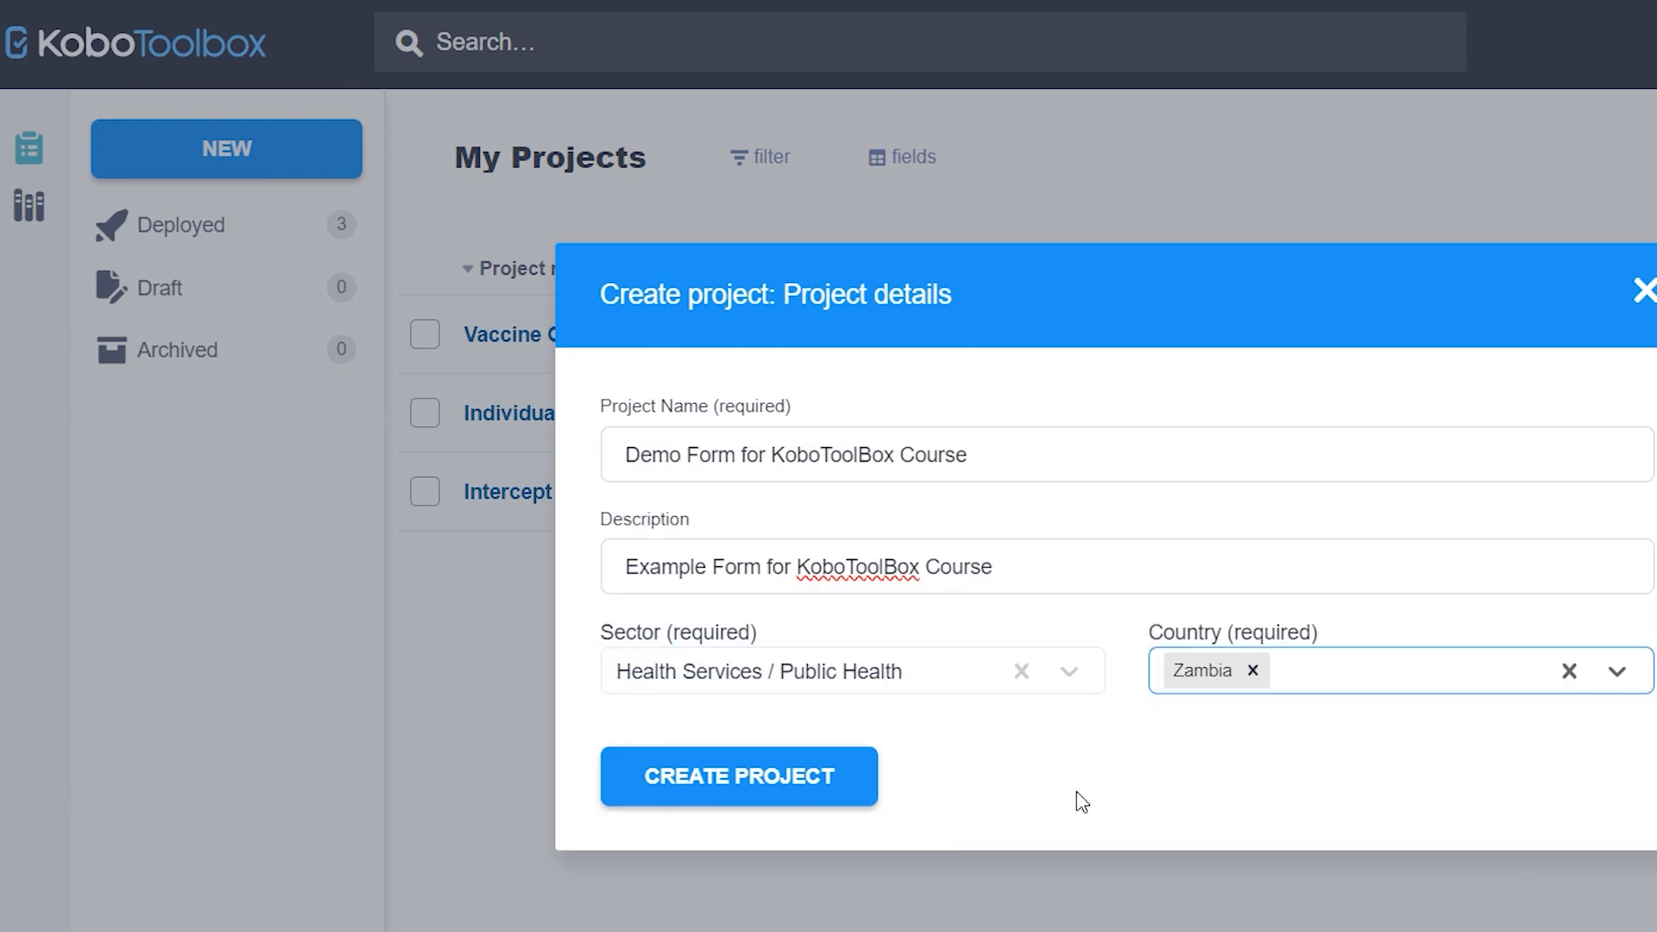
left_click(784, 776)
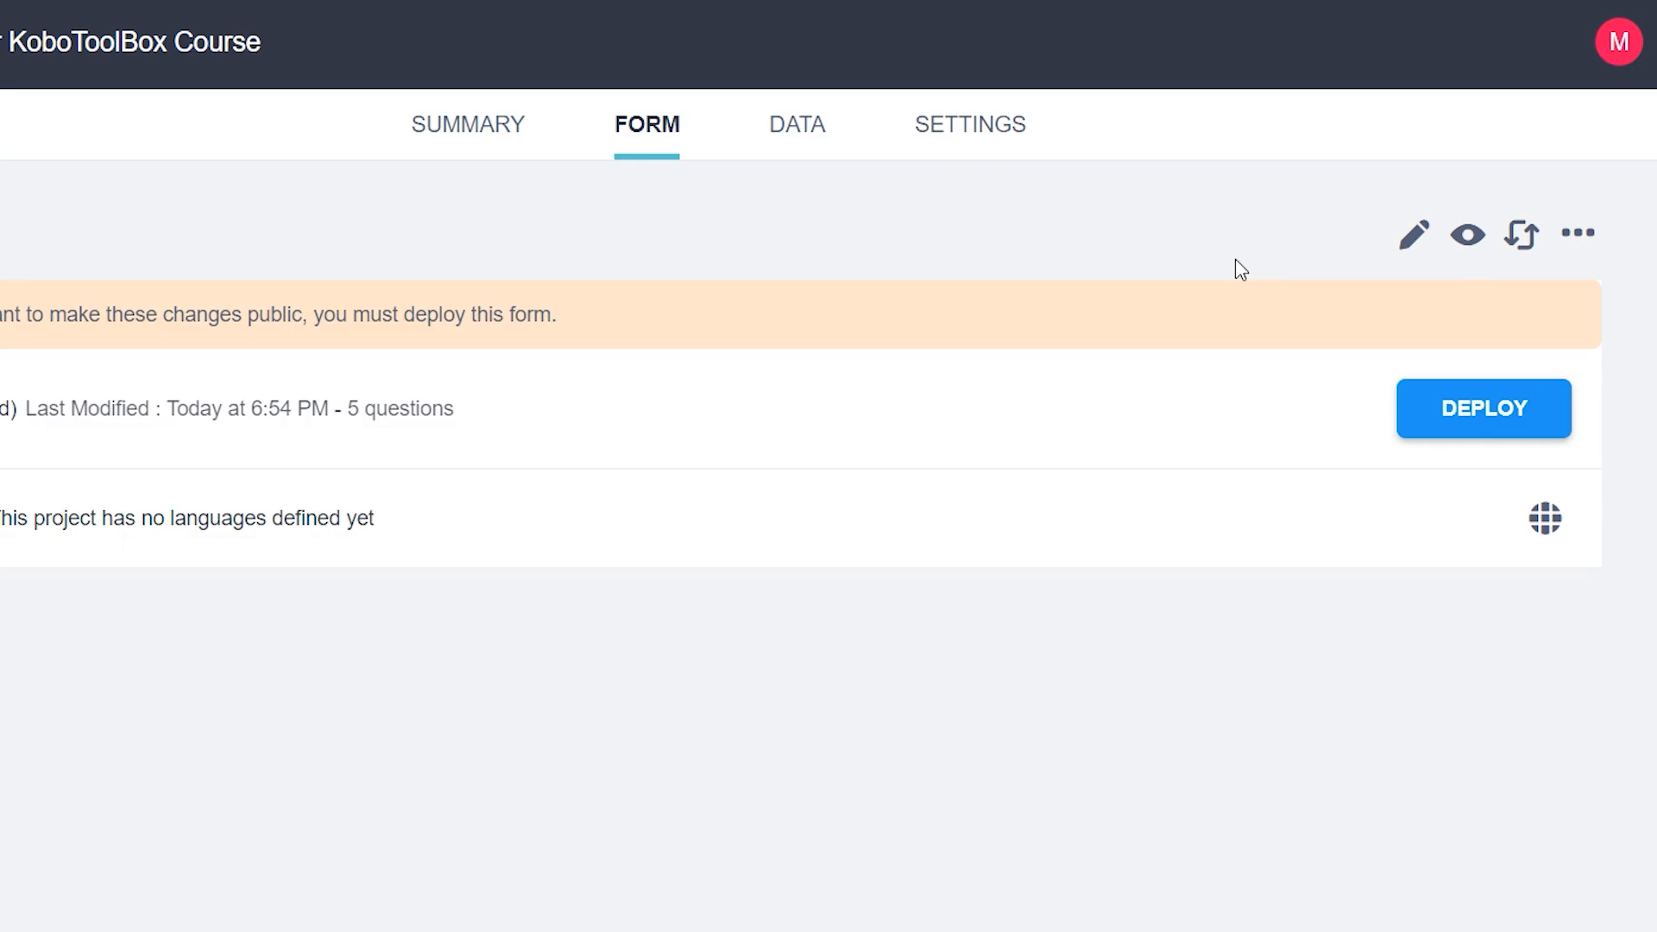
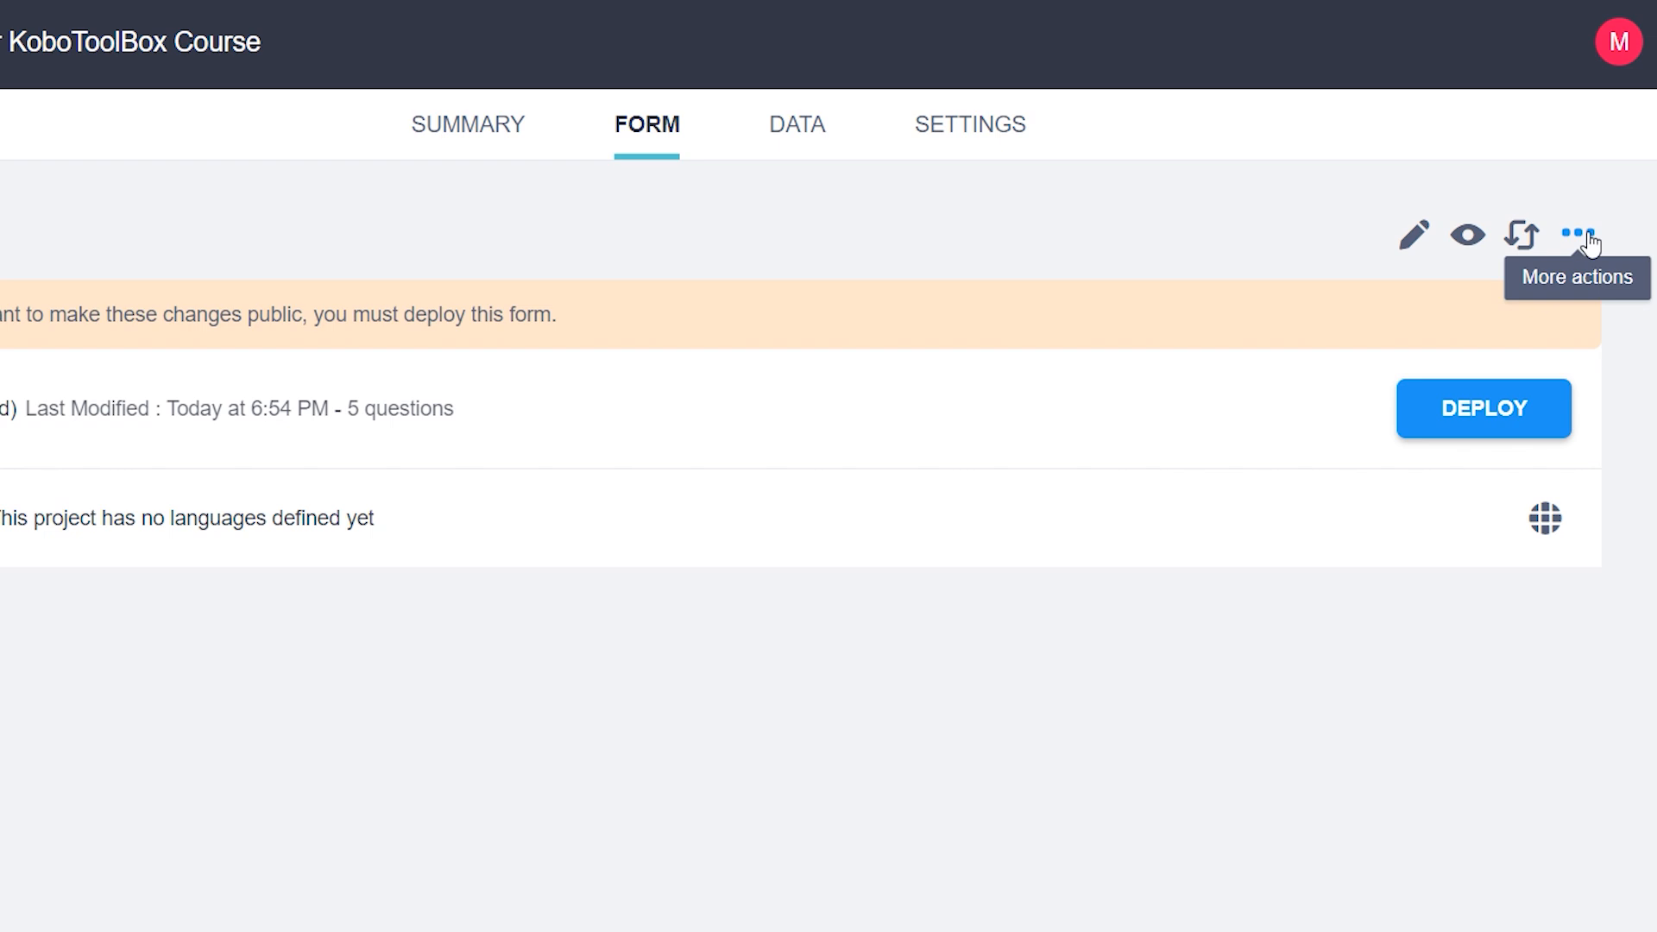
Open the form preview and check the form title, the intro note and its hint.
left_click(1473, 240)
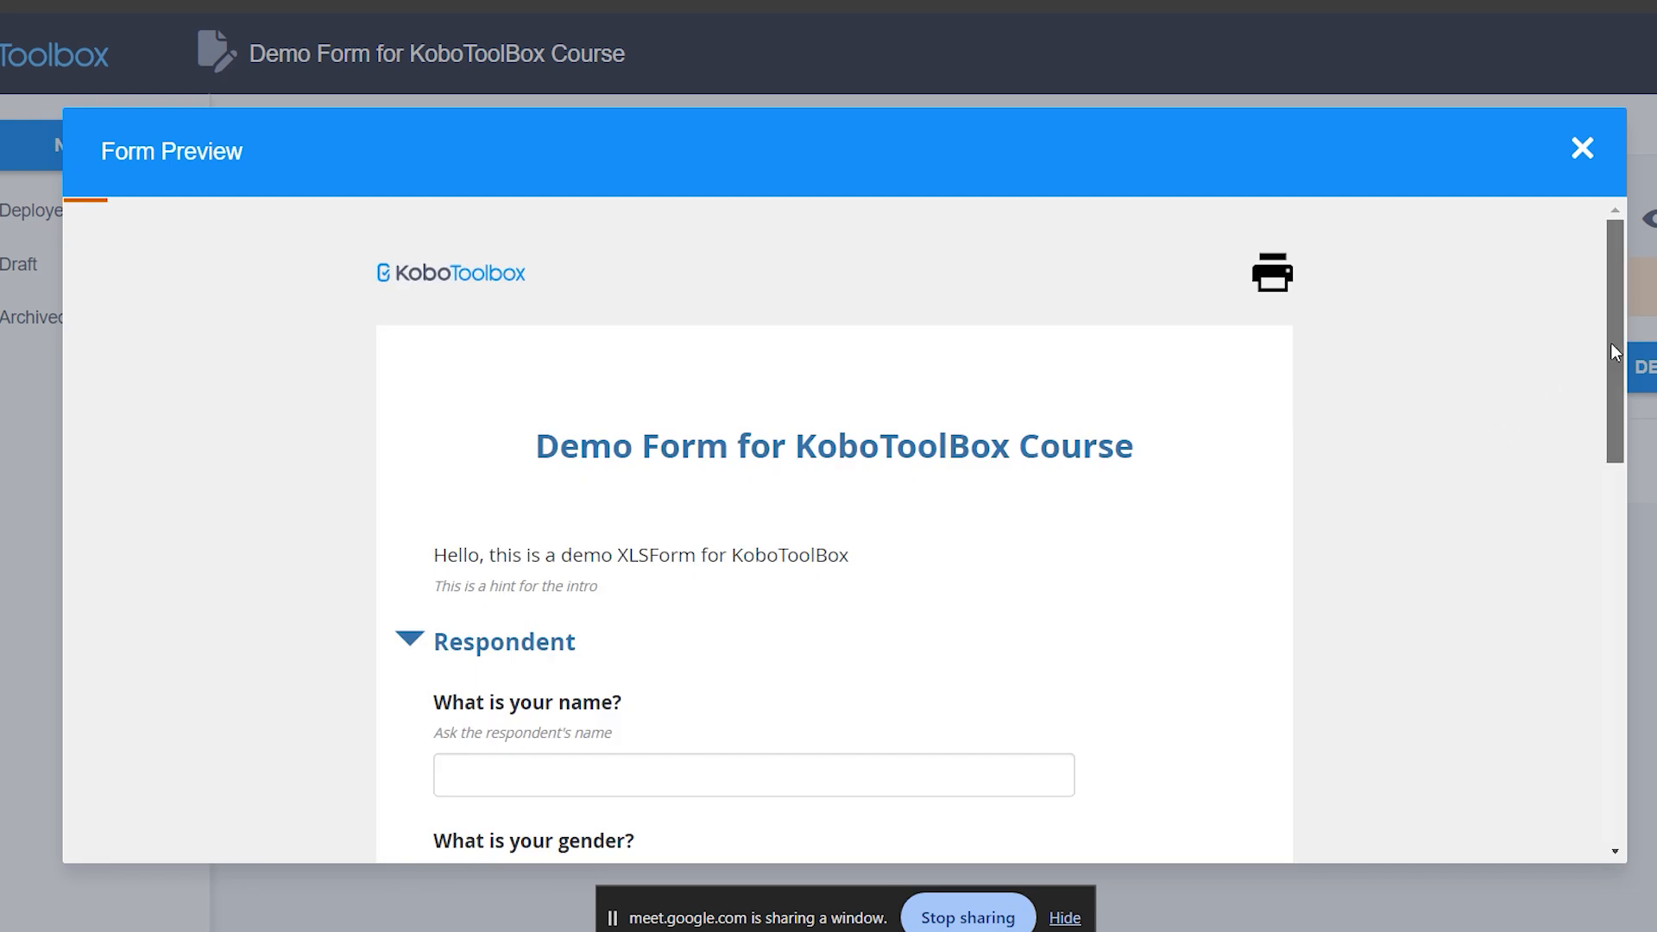
left_click_drag(1611, 343, 1610, 381)
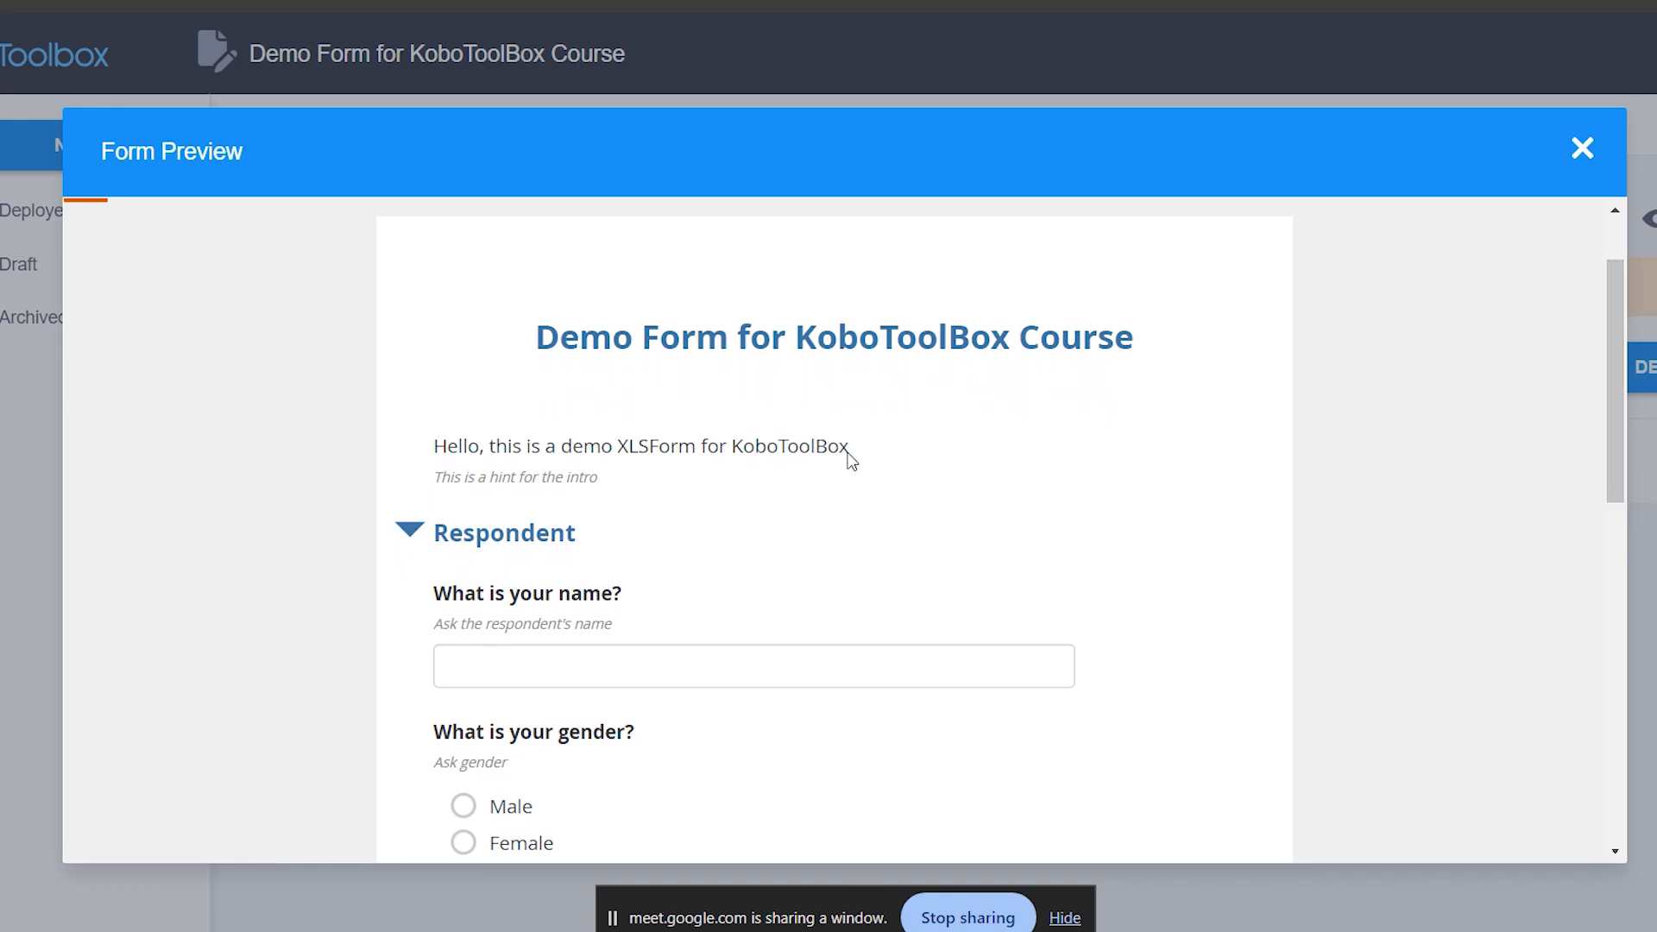
left_click_drag(847, 454, 442, 457)
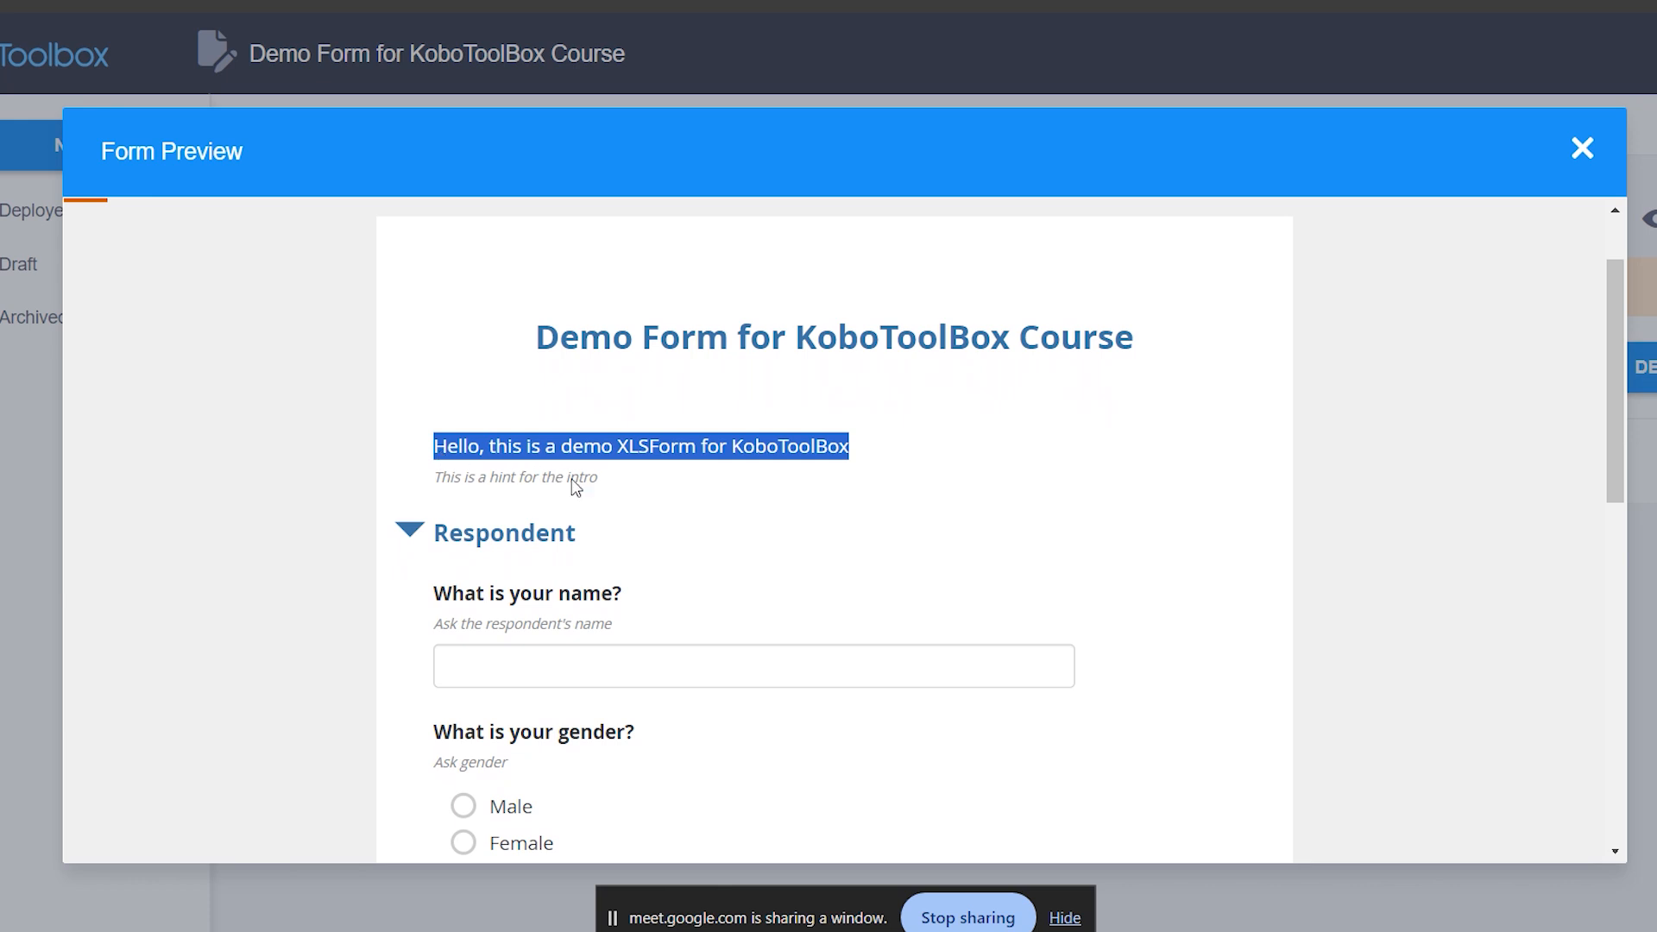
left_click_drag(598, 484, 438, 488)
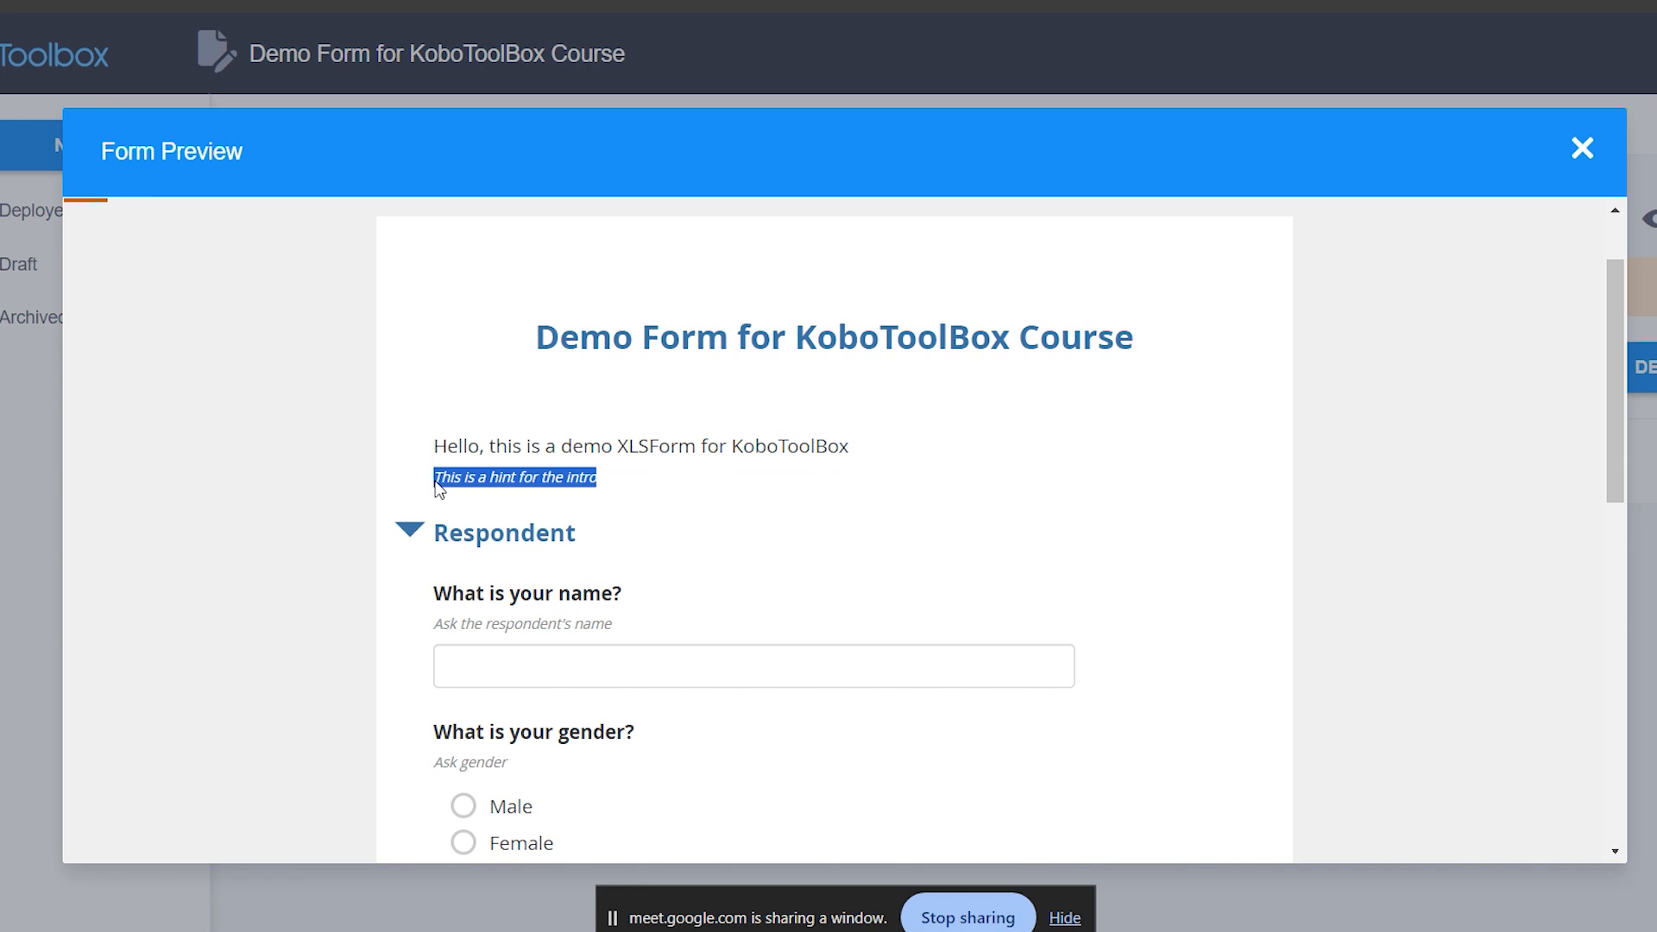
left_click(625, 498)
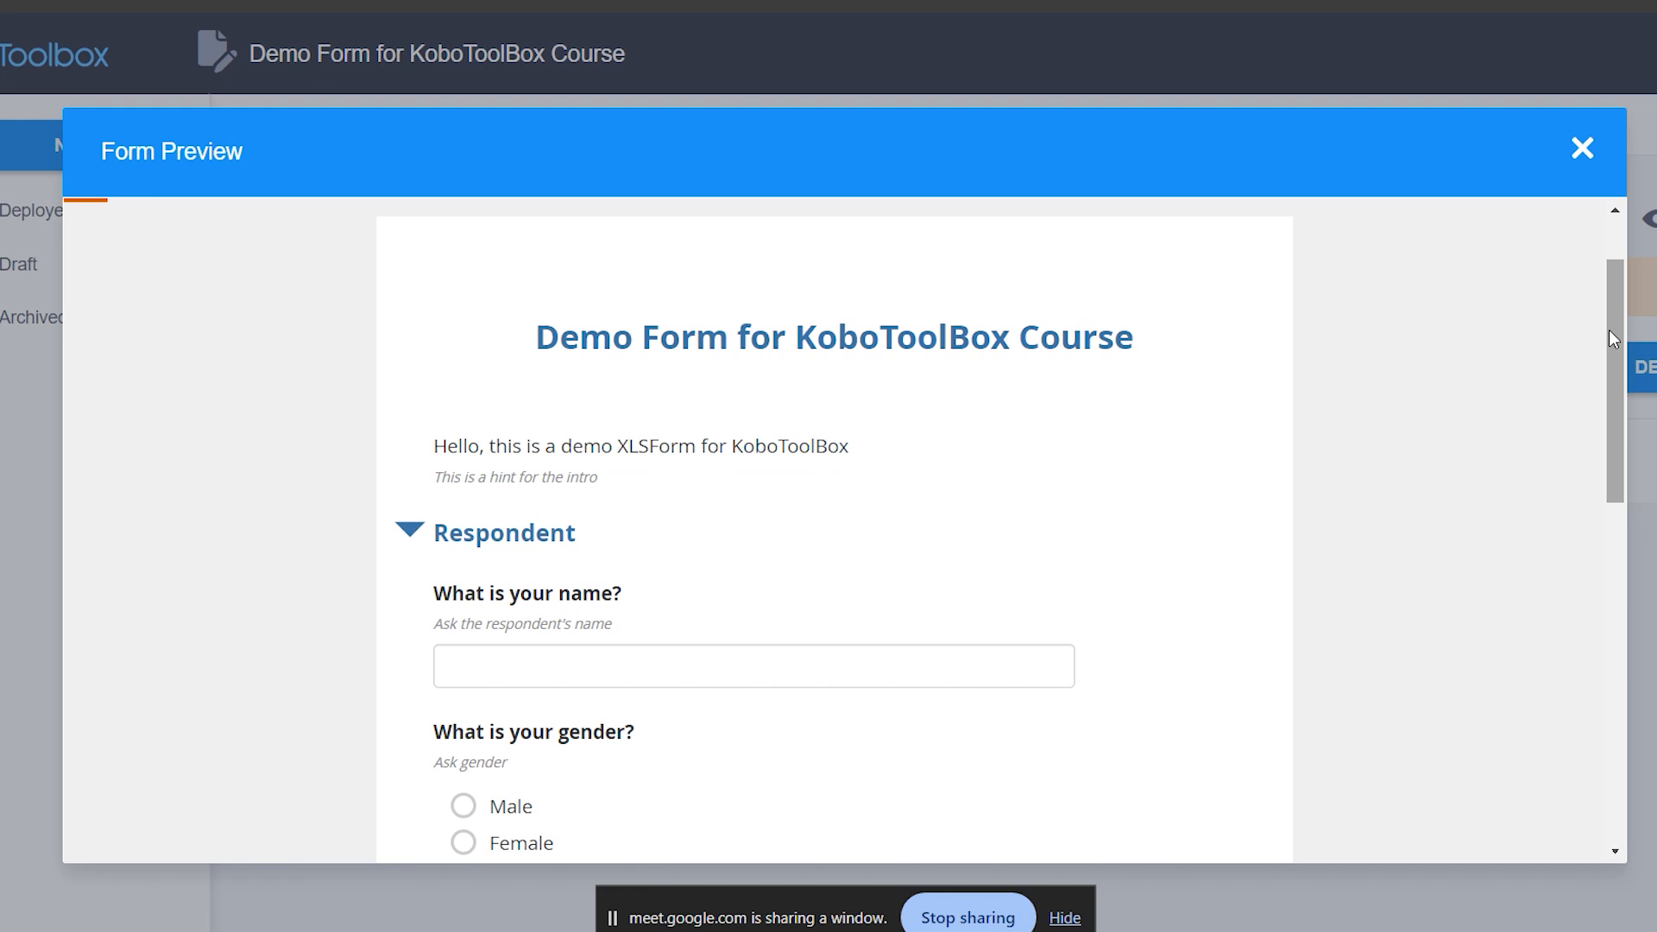
left_click_drag(1609, 330, 1612, 391)
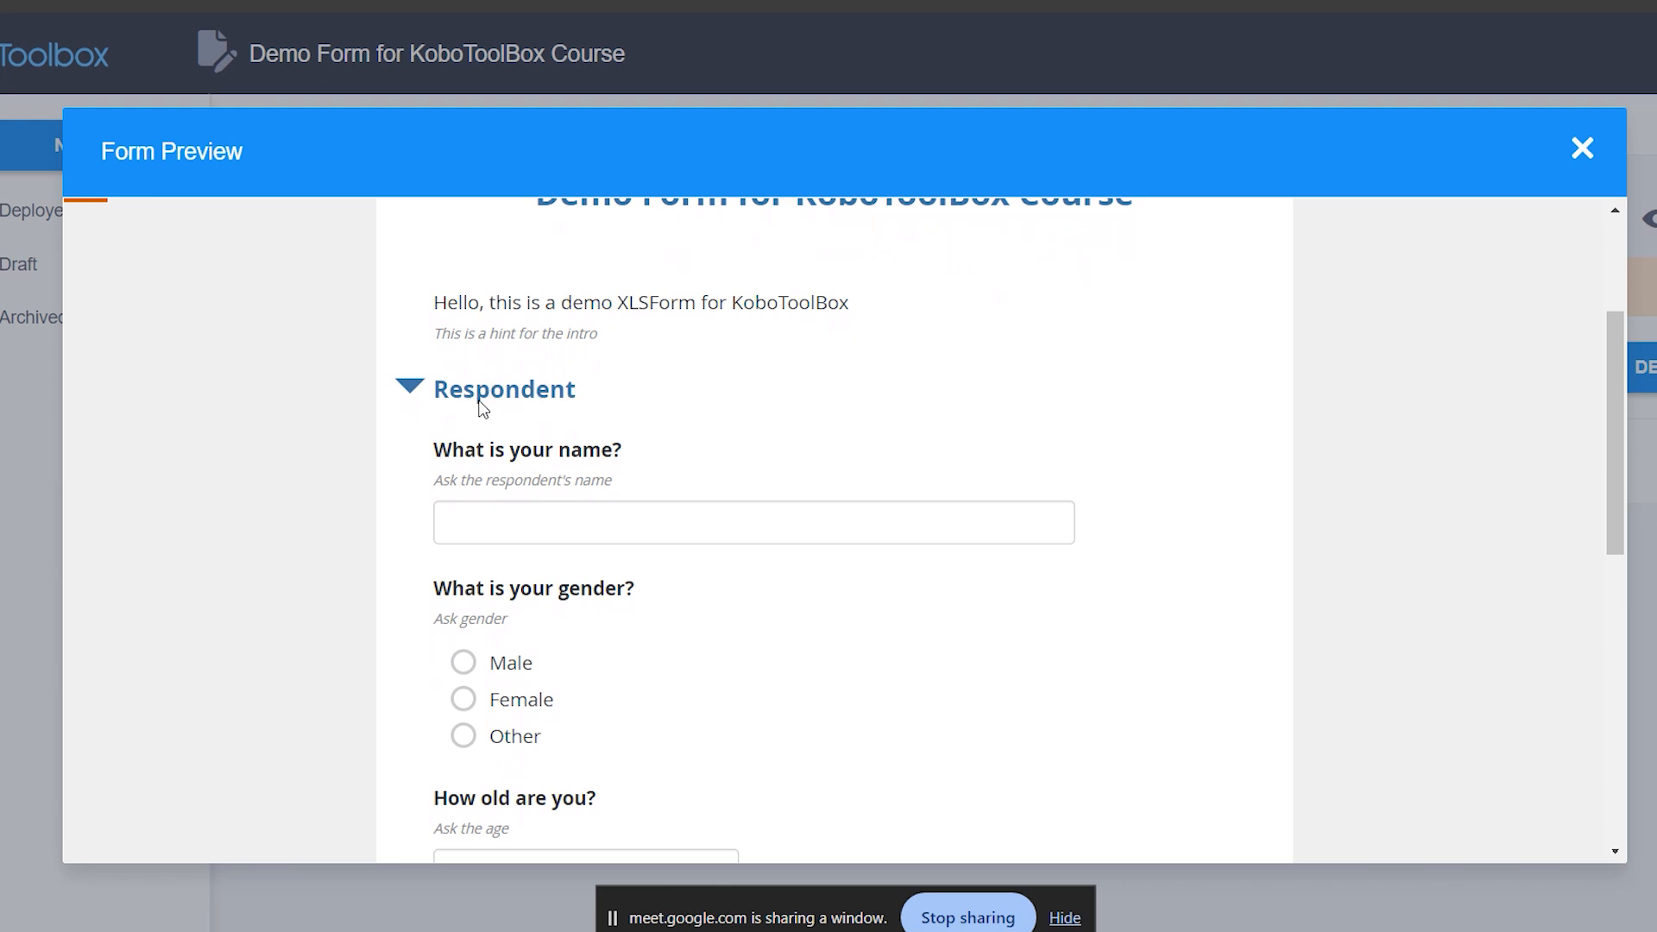
Collapse and re-expand the Respondent and District groups in the form preview to check the grouping.
left_click(411, 390)
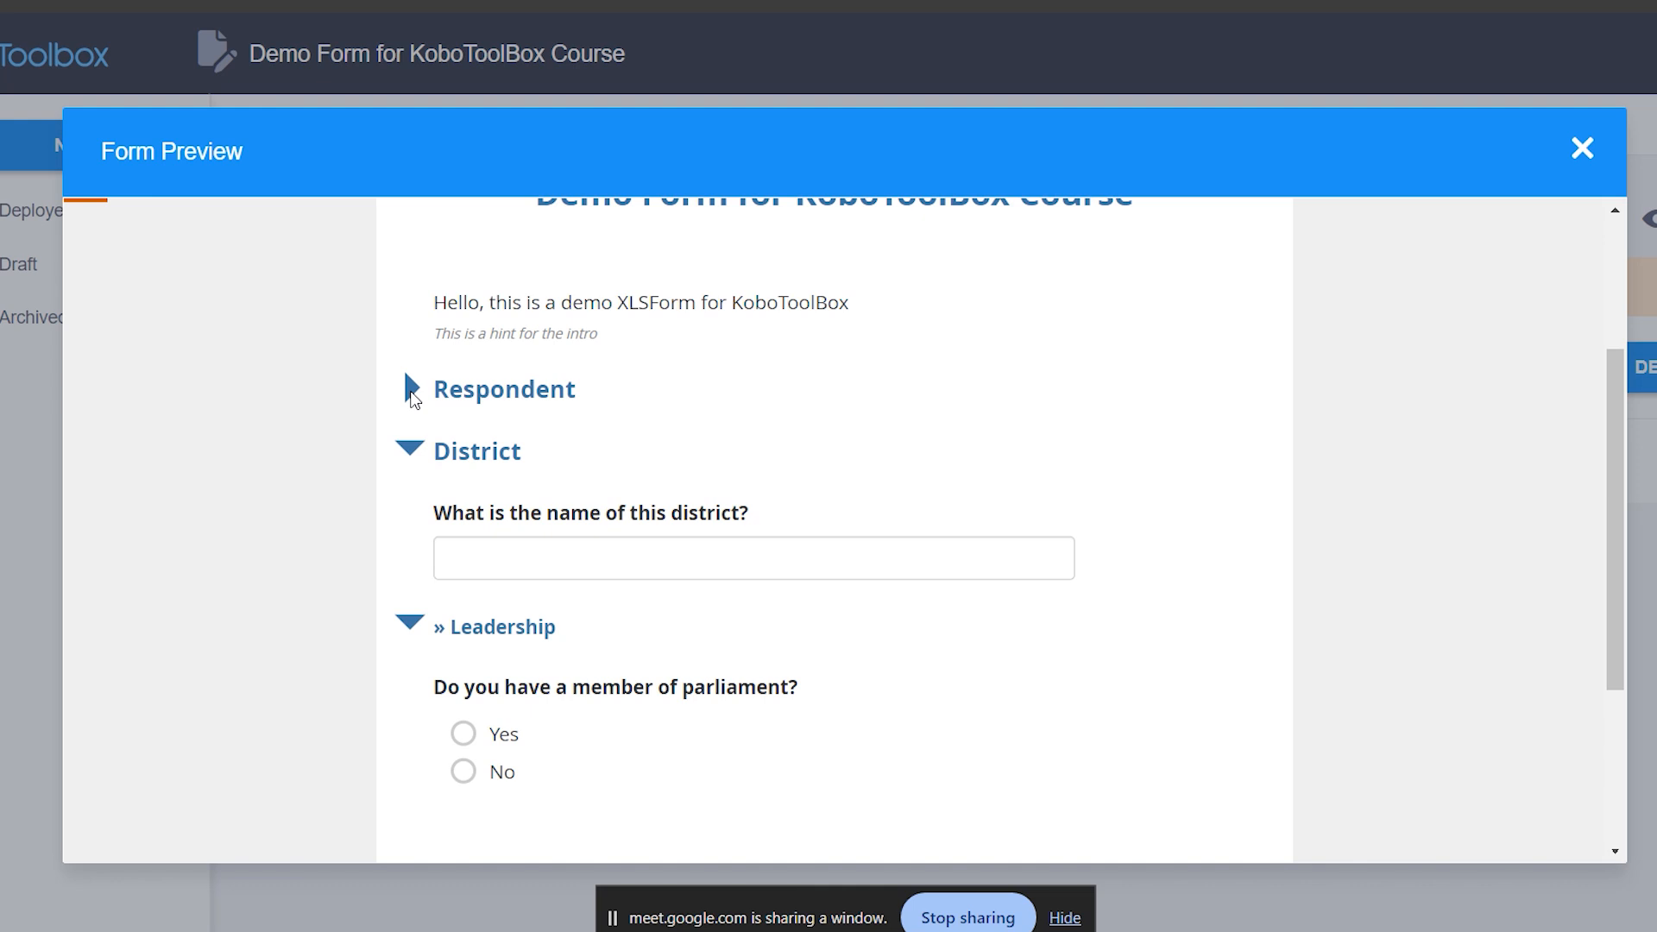
left_click(410, 451)
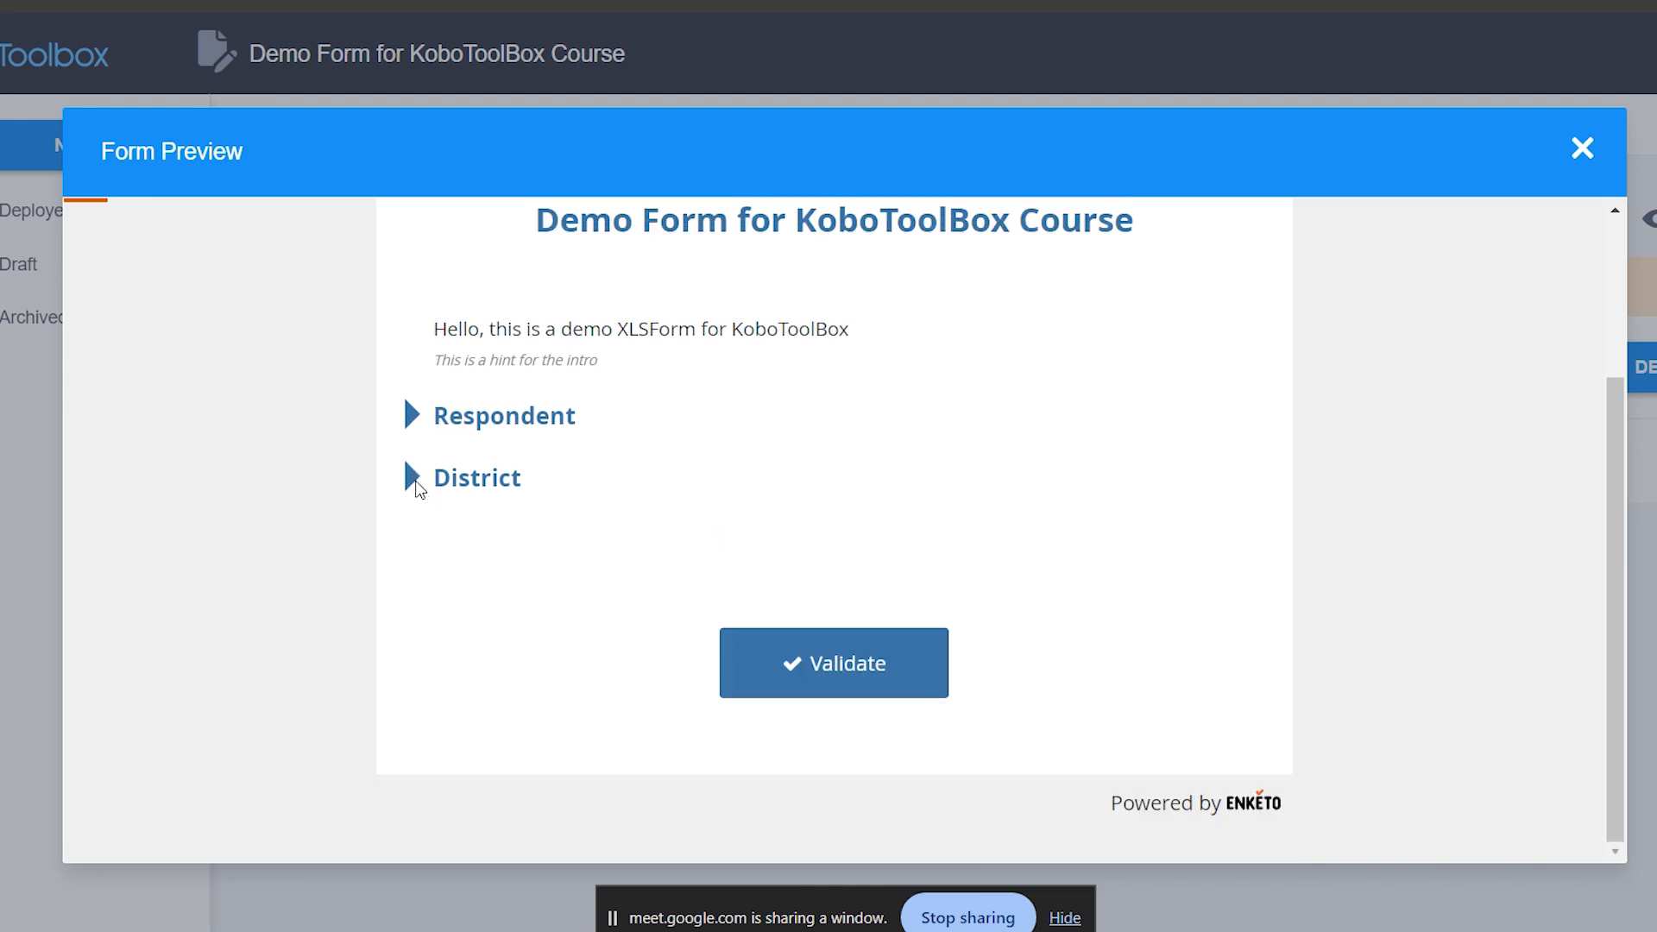
left_click(414, 483)
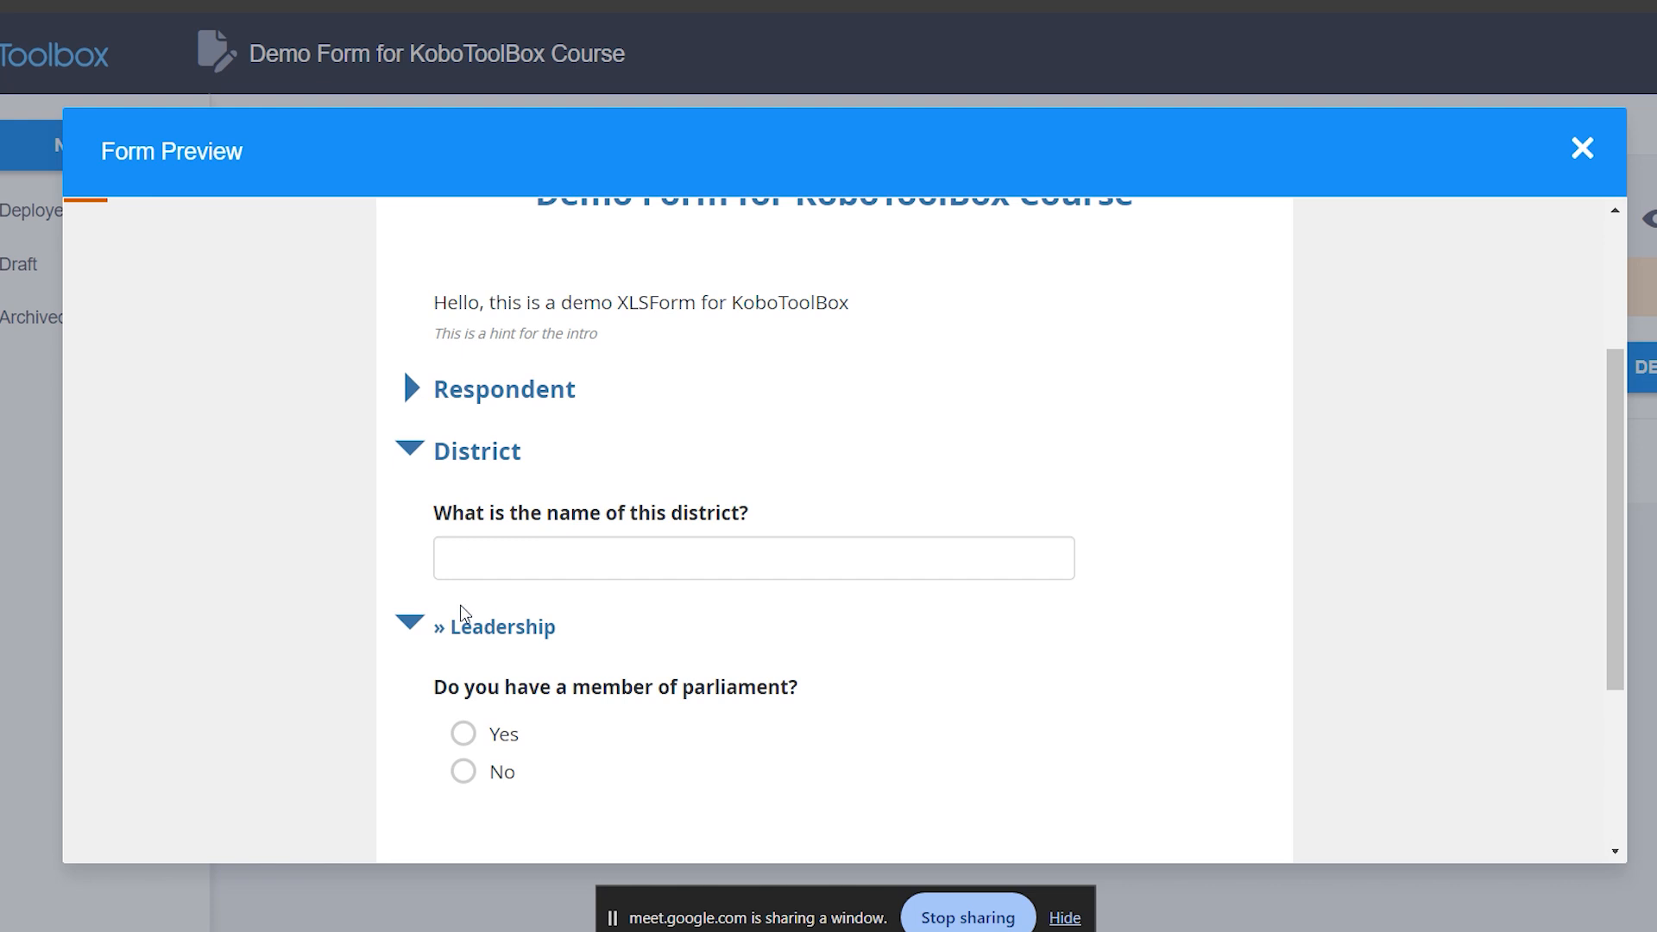
left_click(412, 450)
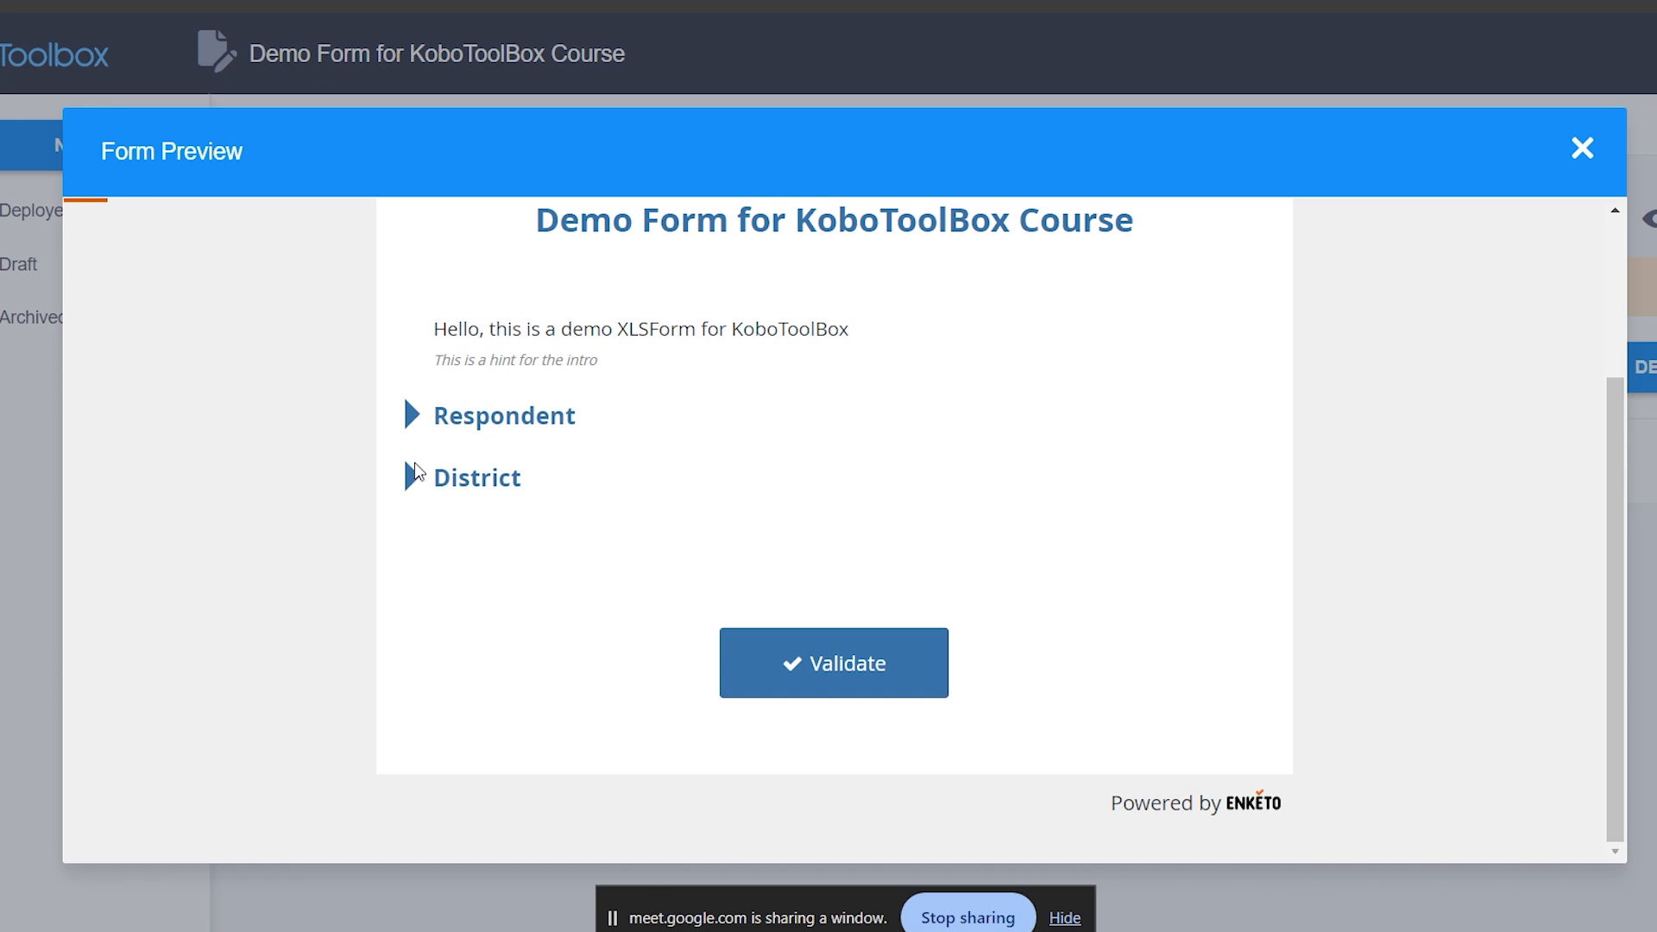
left_click(416, 466)
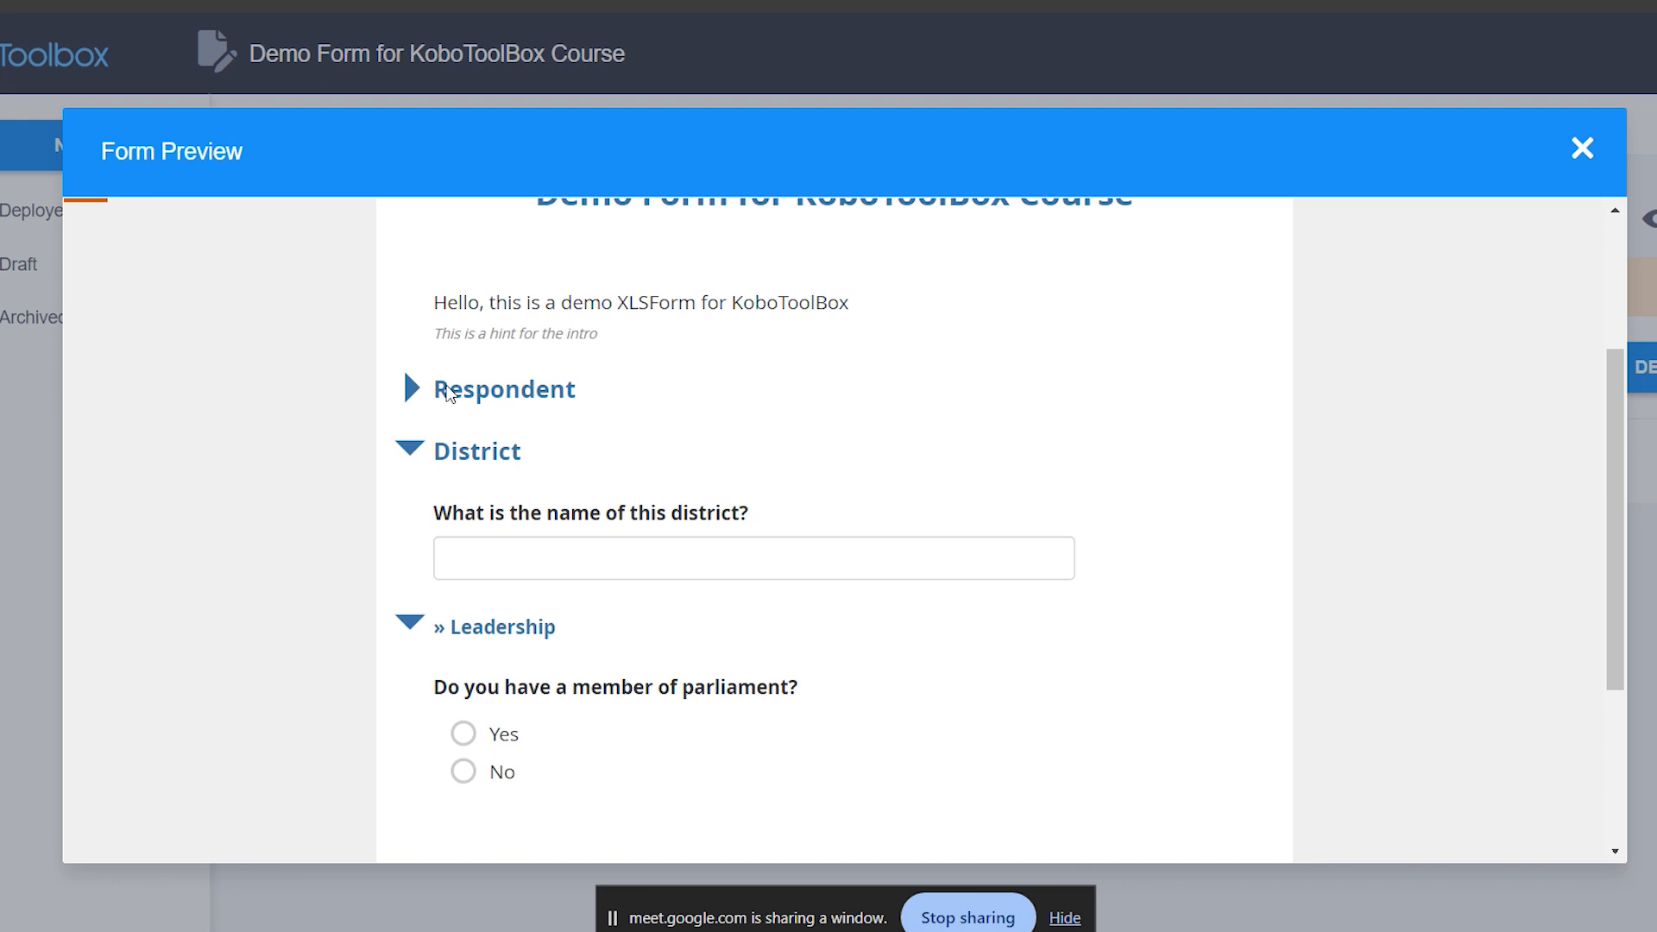
left_click(408, 390)
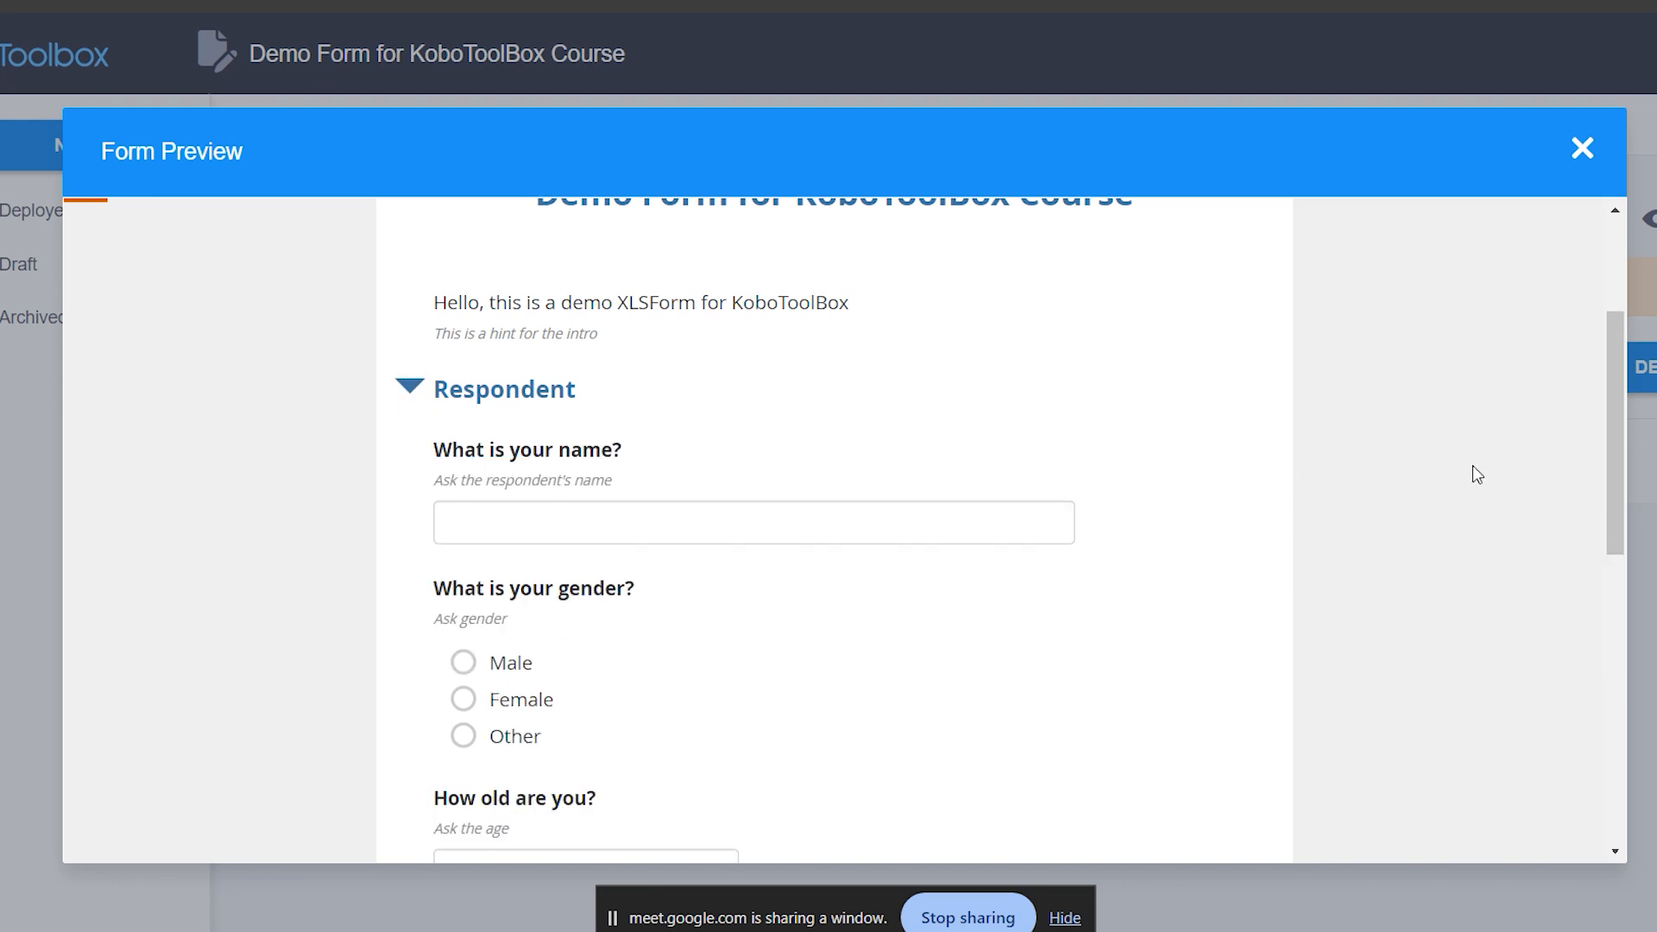
Test the "What is your name?" question with random sample text, and clear the answer.
left_click_drag(1612, 430, 1603, 473)
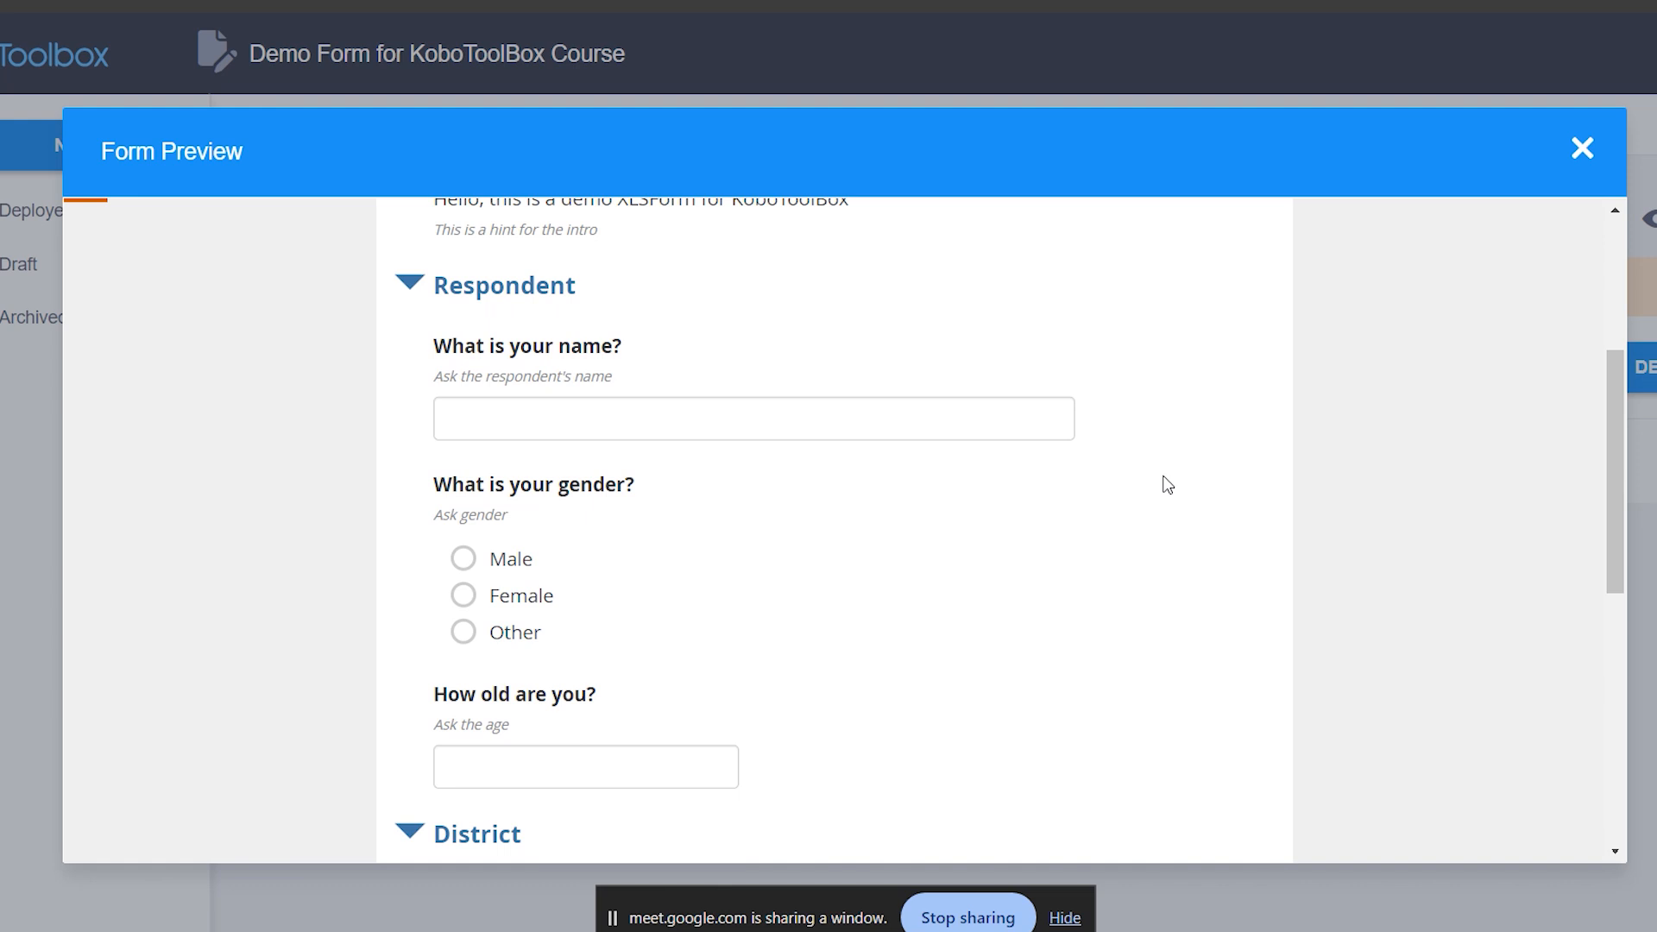
left_click(944, 427)
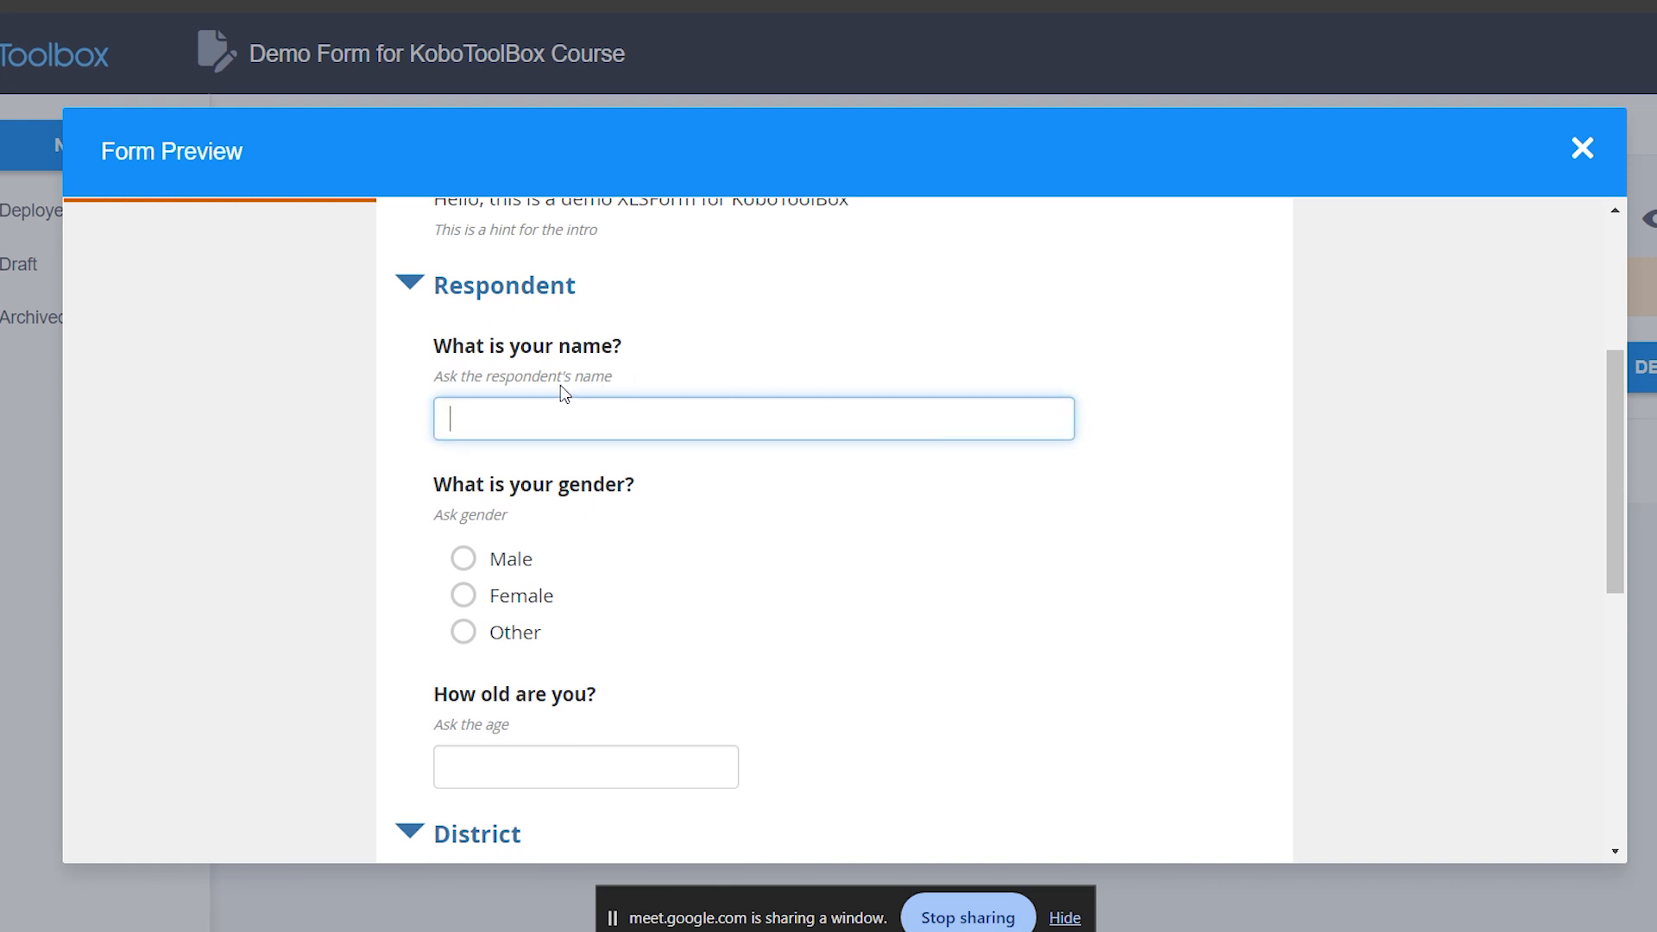
type("djdgbjsbgjsbgjsg jsb")
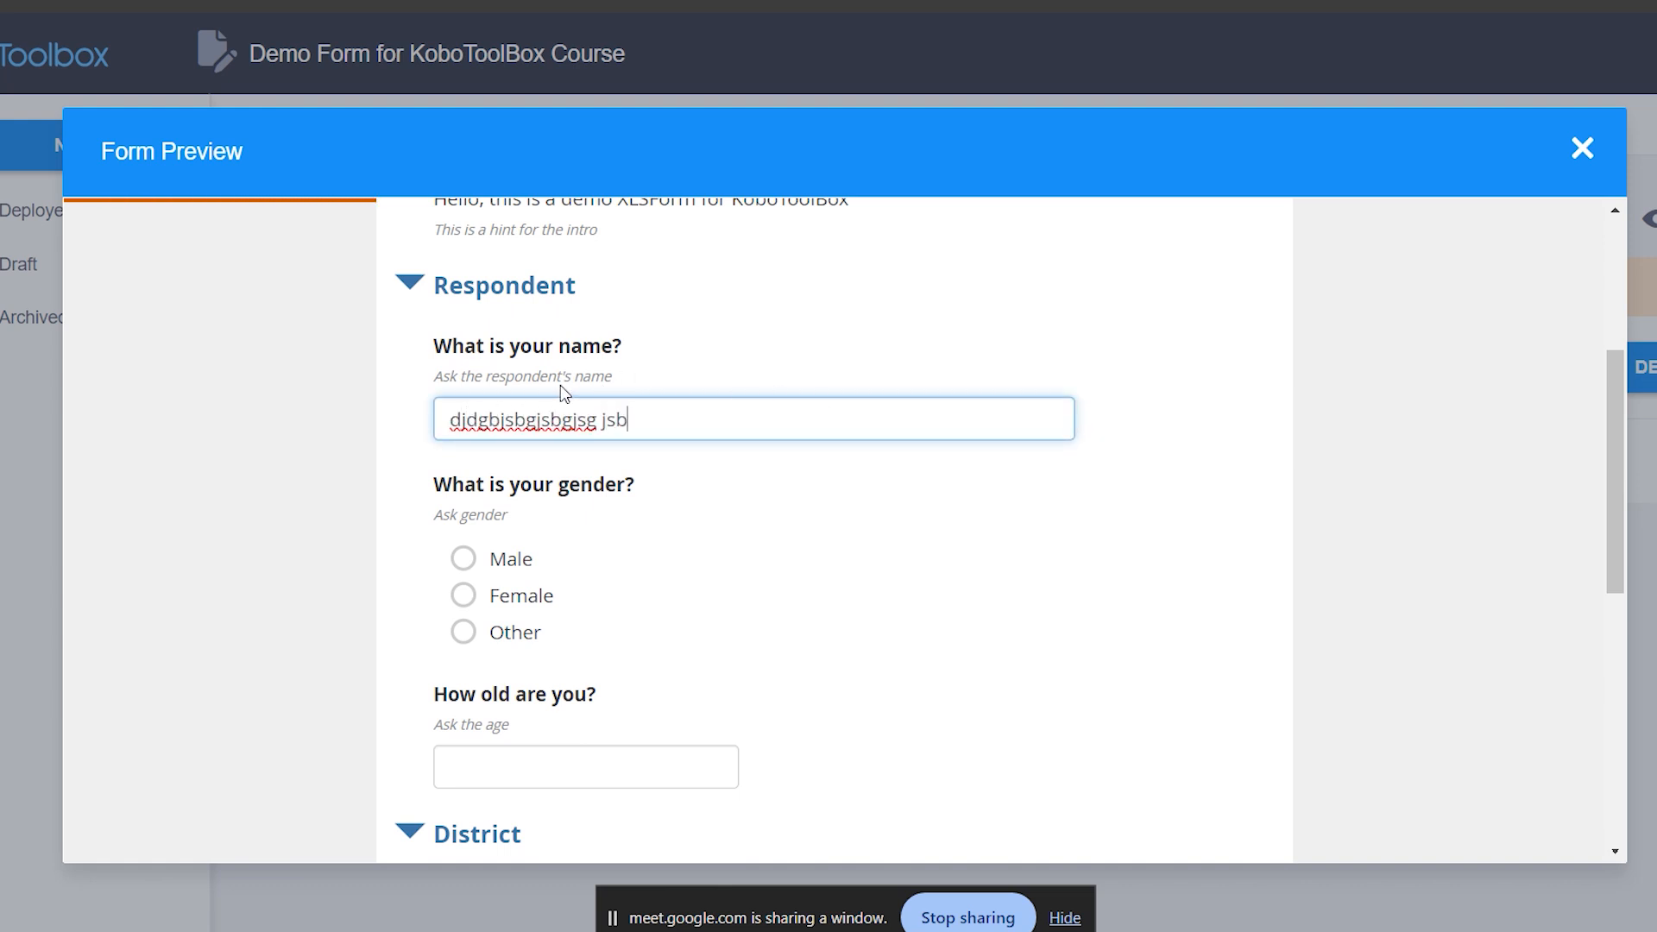
type("gbsgbhsb")
key("BackSpace")
key("BackSpace")
key("BackSpace")
key("BackSpace")
key("BackSpace")
key("BackSpace")
key("BackSpace")
key("BackSpace")
key("BackSpace")
key("BackSpace")
key("BackSpace")
key("BackSpace")
key("BackSpace")
key("BackSpace")
key("BackSpace")
key("BackSpace")
key("BackSpace")
key("BackSpace")
key("BackSpace")
key("BackSpace")
key("BackSpace")
key("BackSpace")
key("BackSpace")
key("BackSpace")
key("BackSpace")
key("BackSpace")
key("BackSpace")
key("BackSpace")
key("BackSpace")
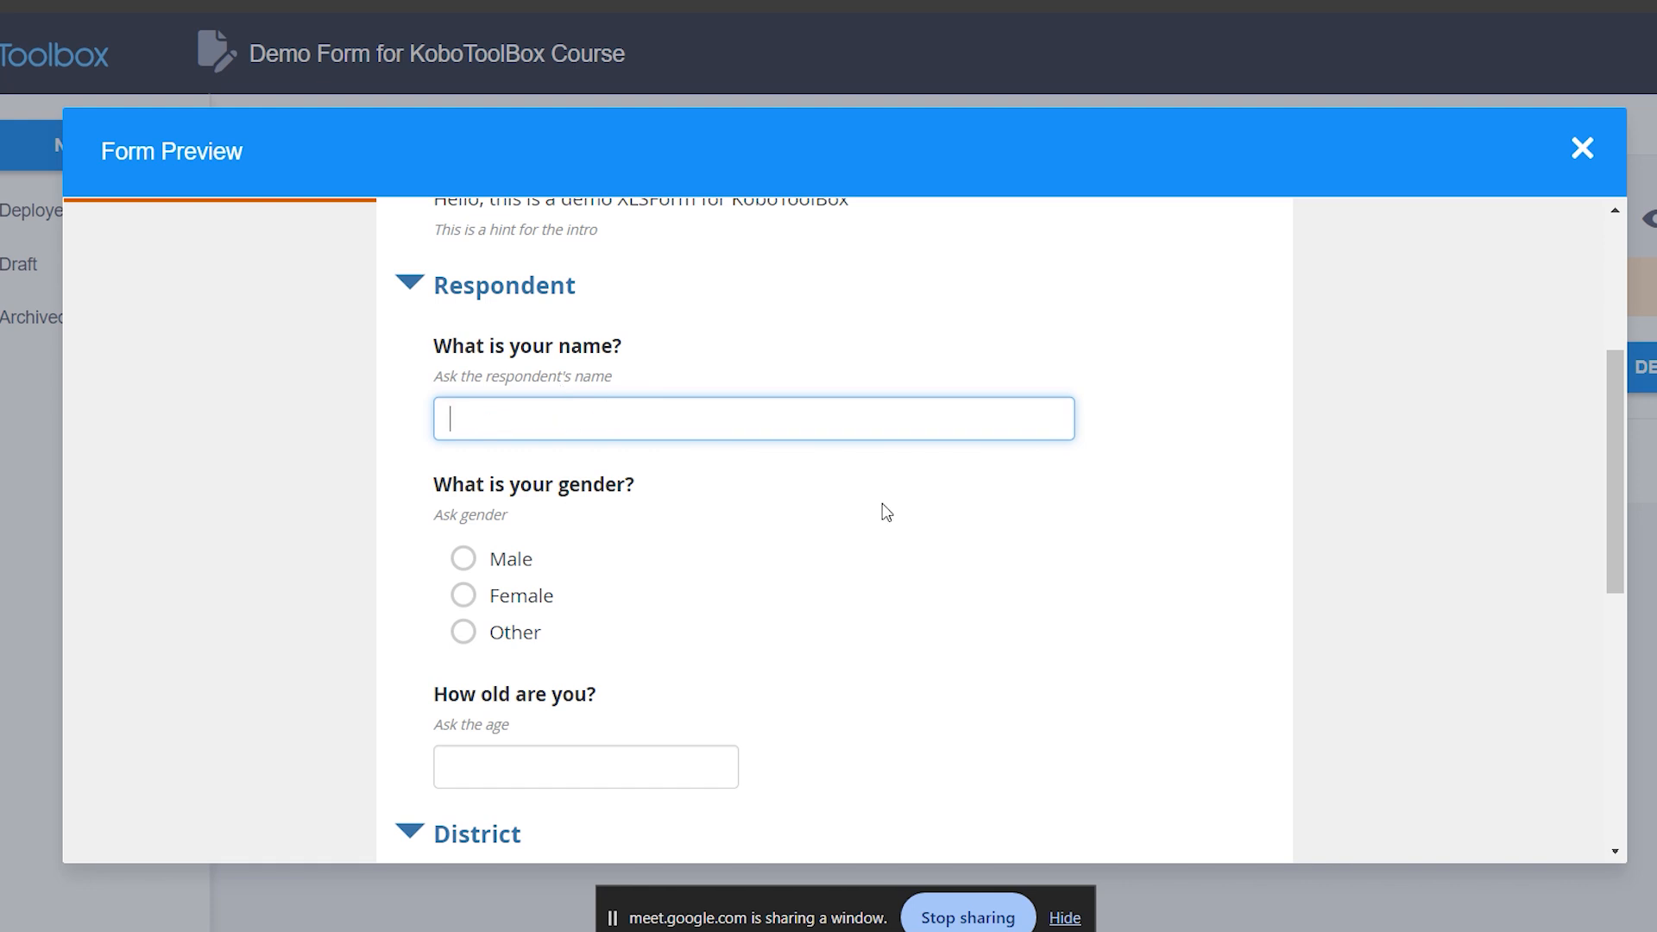
left_click(889, 513)
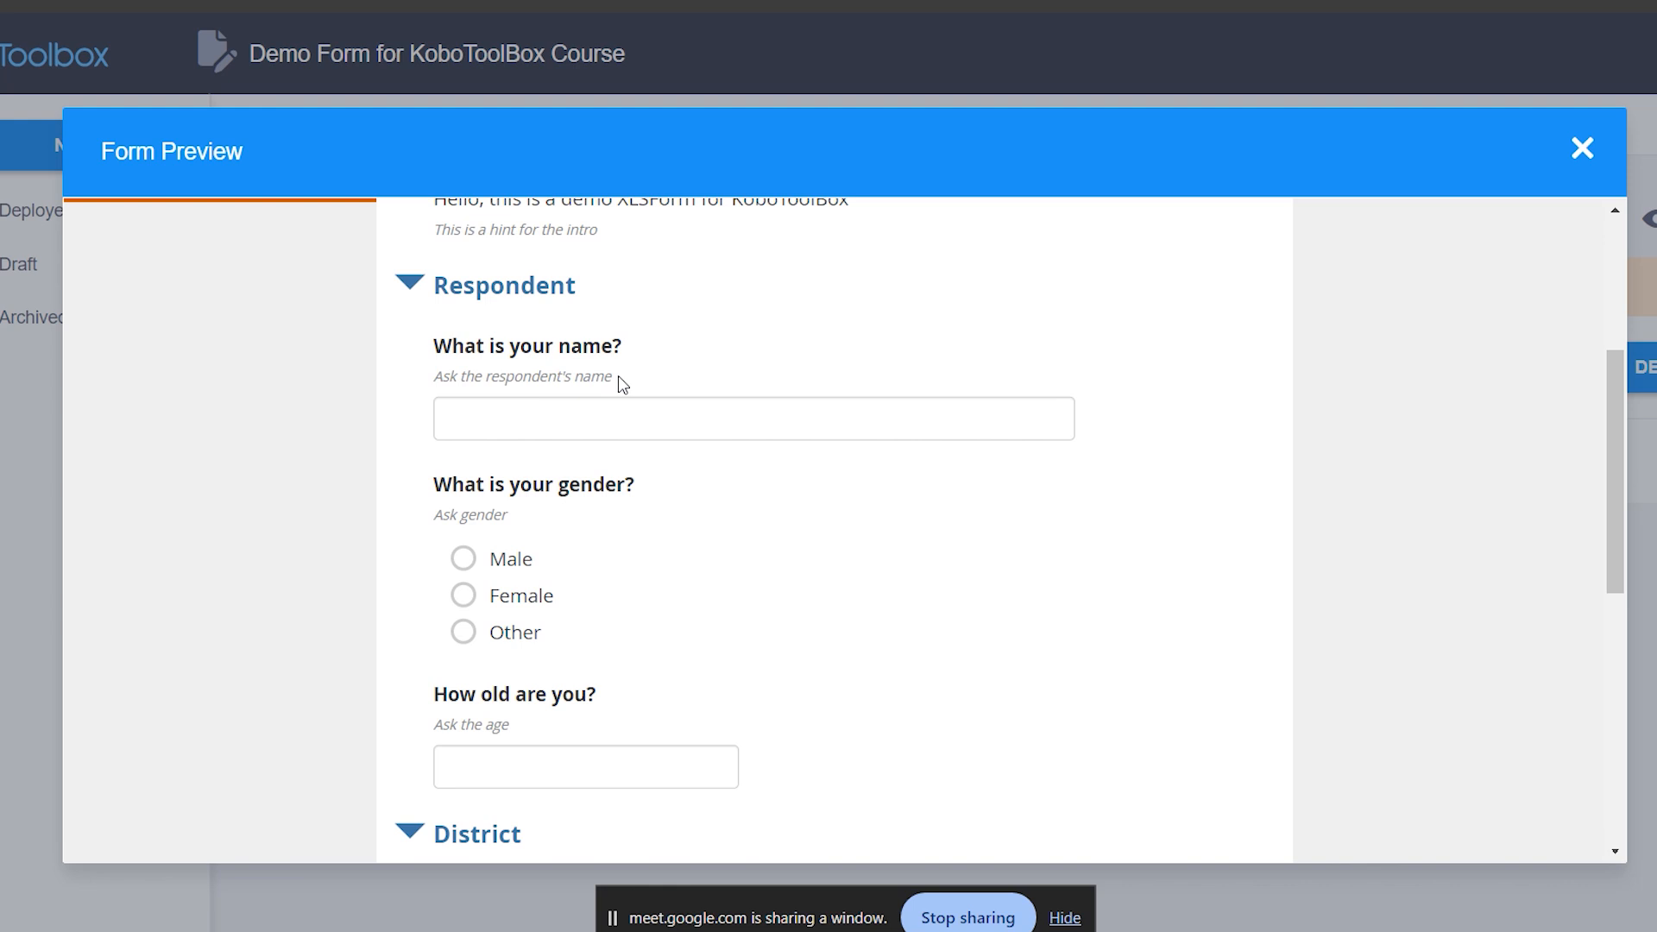
Check the name question's hint and try each gender option in turn, ending with Other selected.
left_click_drag(618, 375, 437, 385)
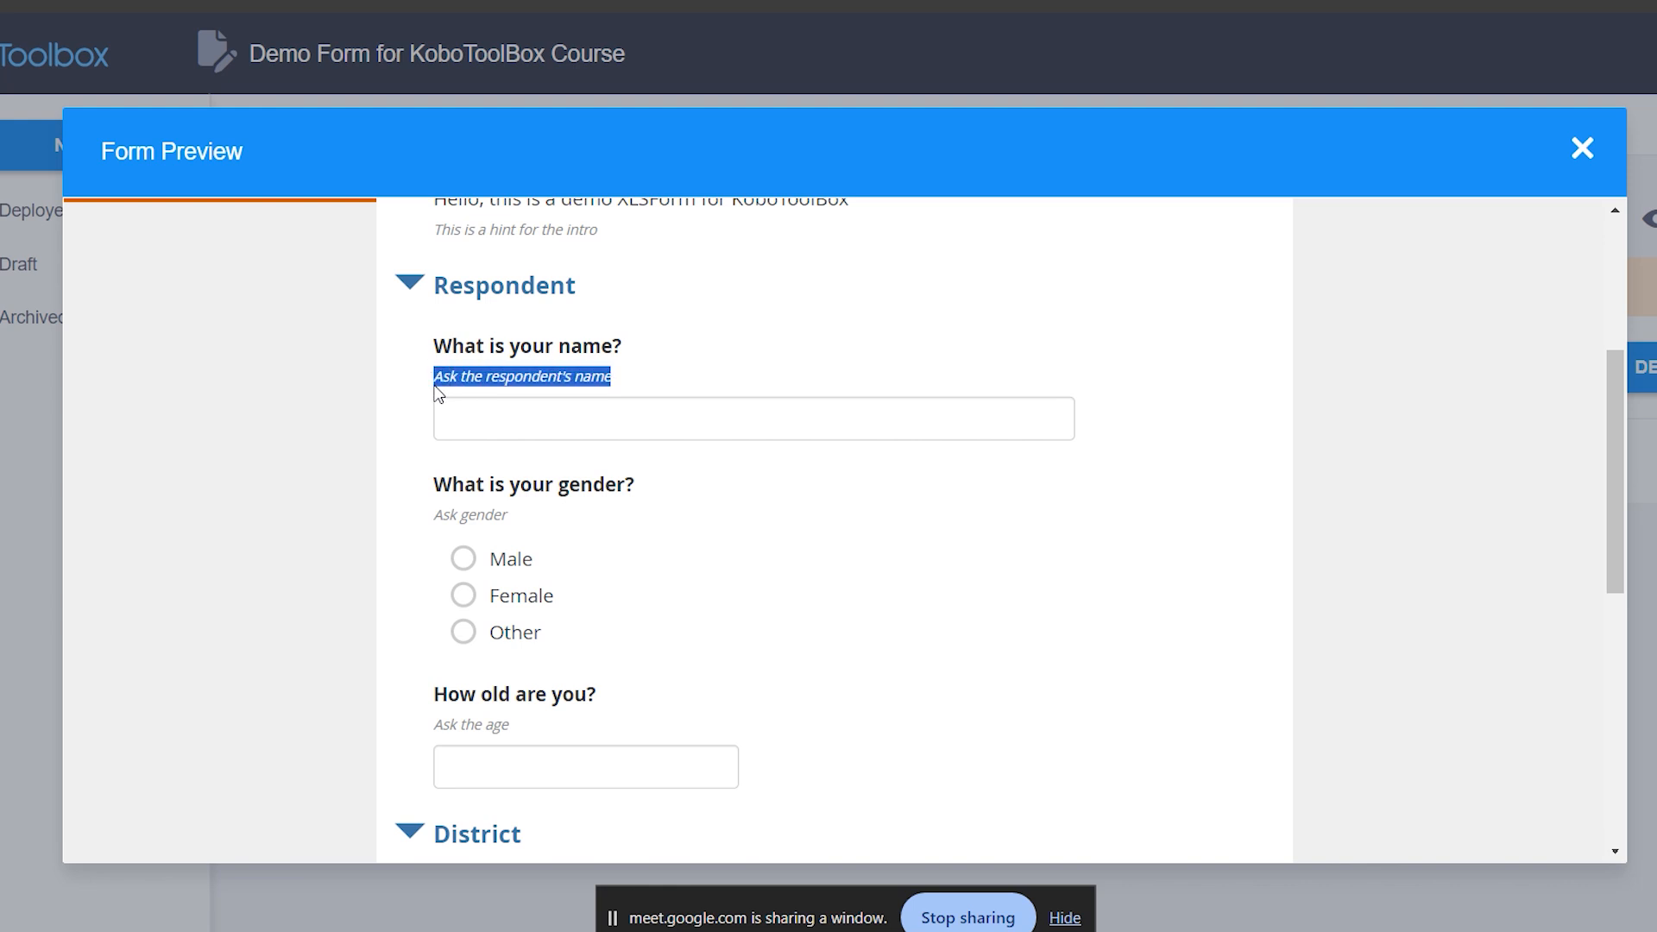
left_click(670, 535)
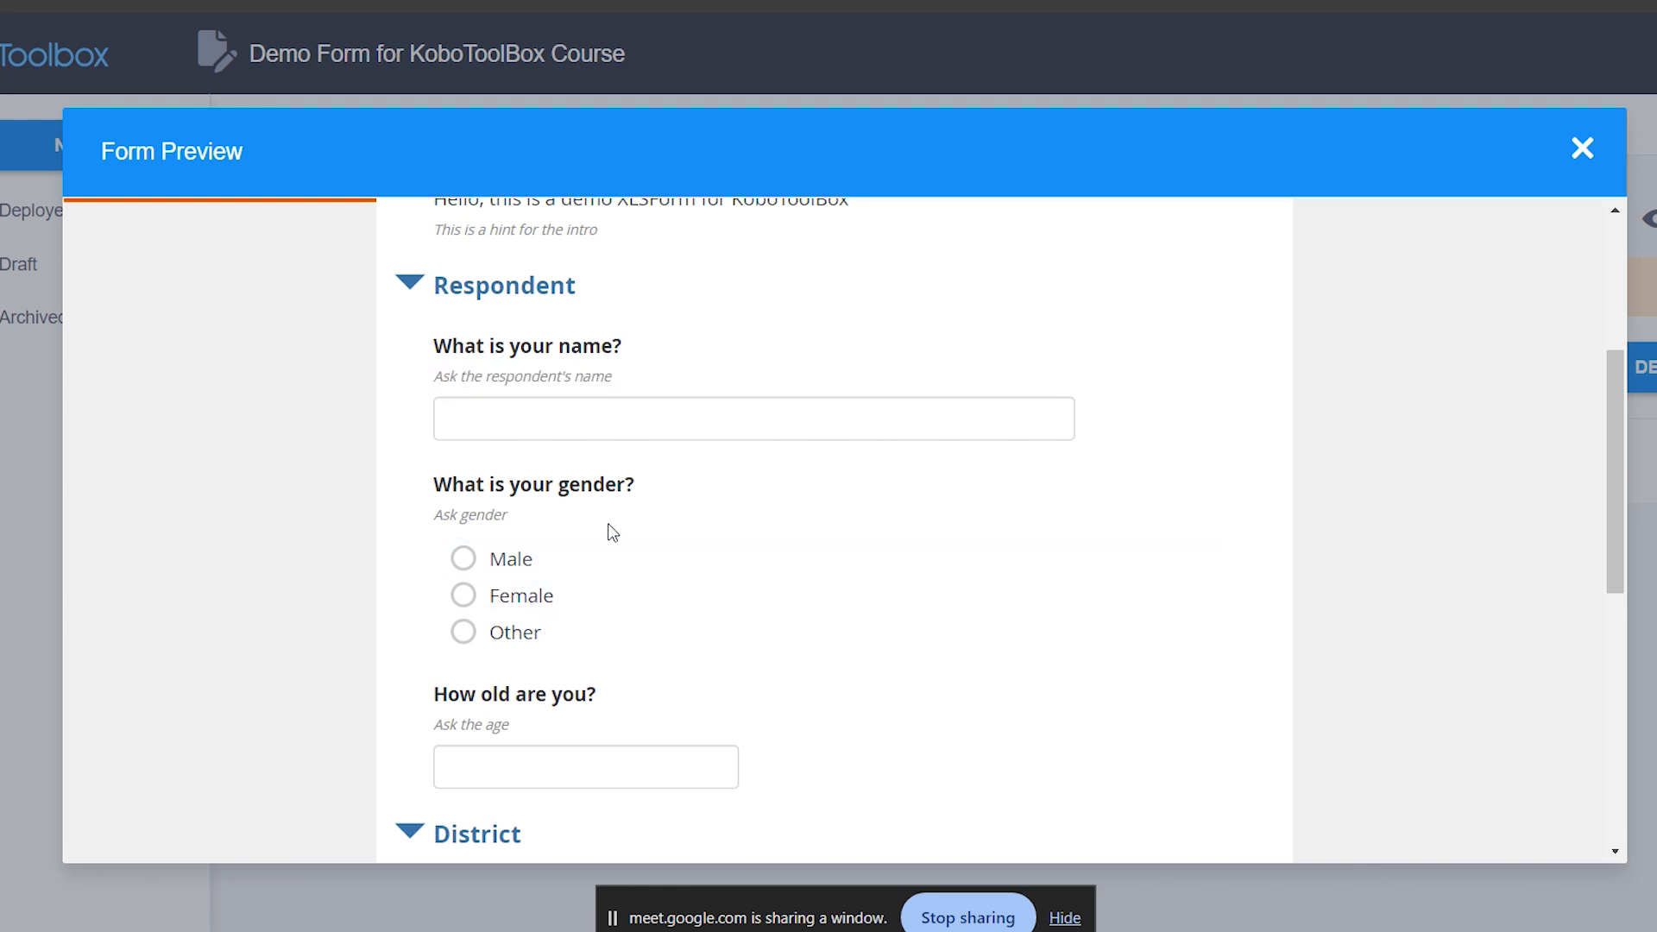
left_click(463, 559)
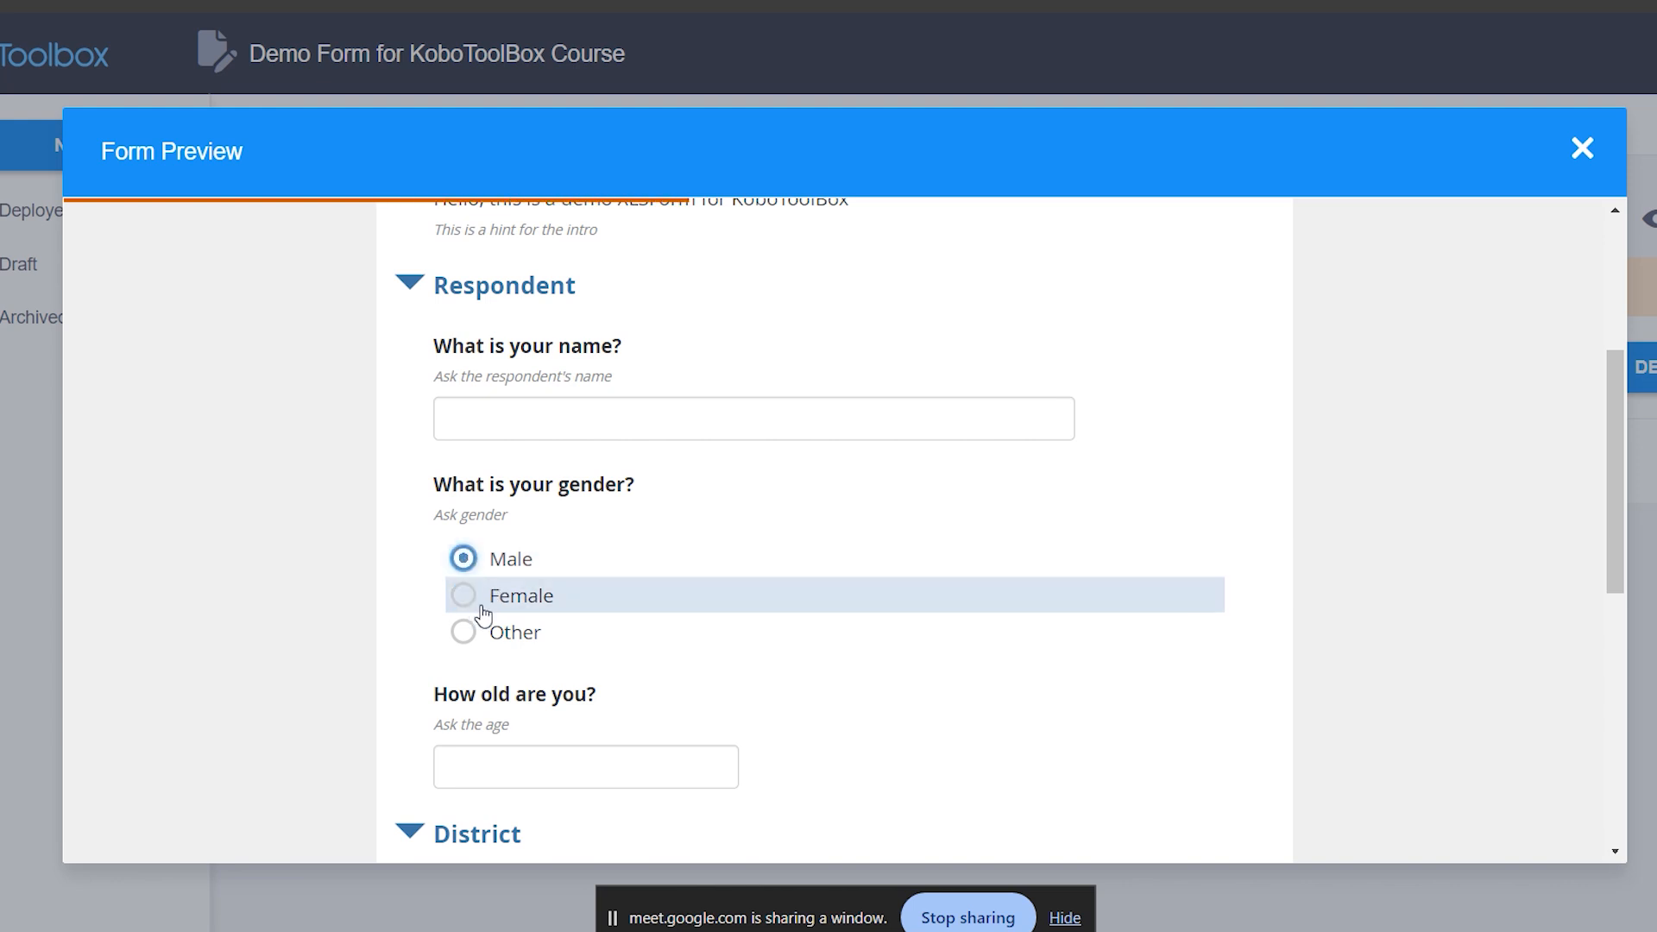
left_click(460, 595)
left_click(465, 637)
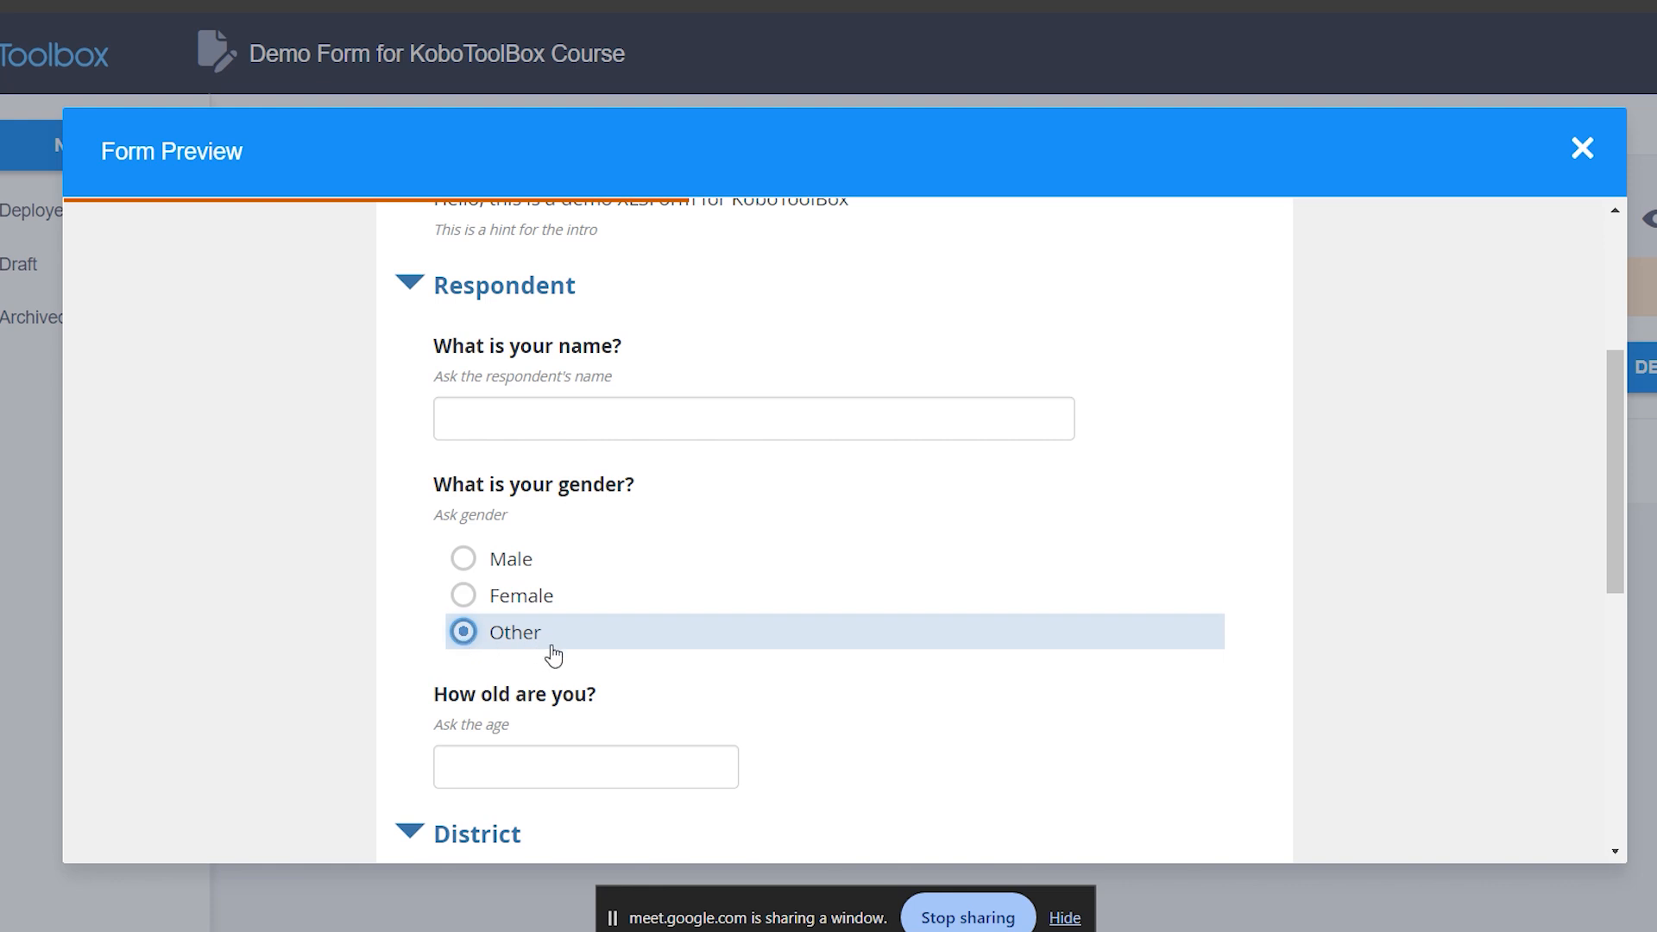
Test the "How old are you?" question with the number 45467474, and clear the answer.
left_click(549, 763)
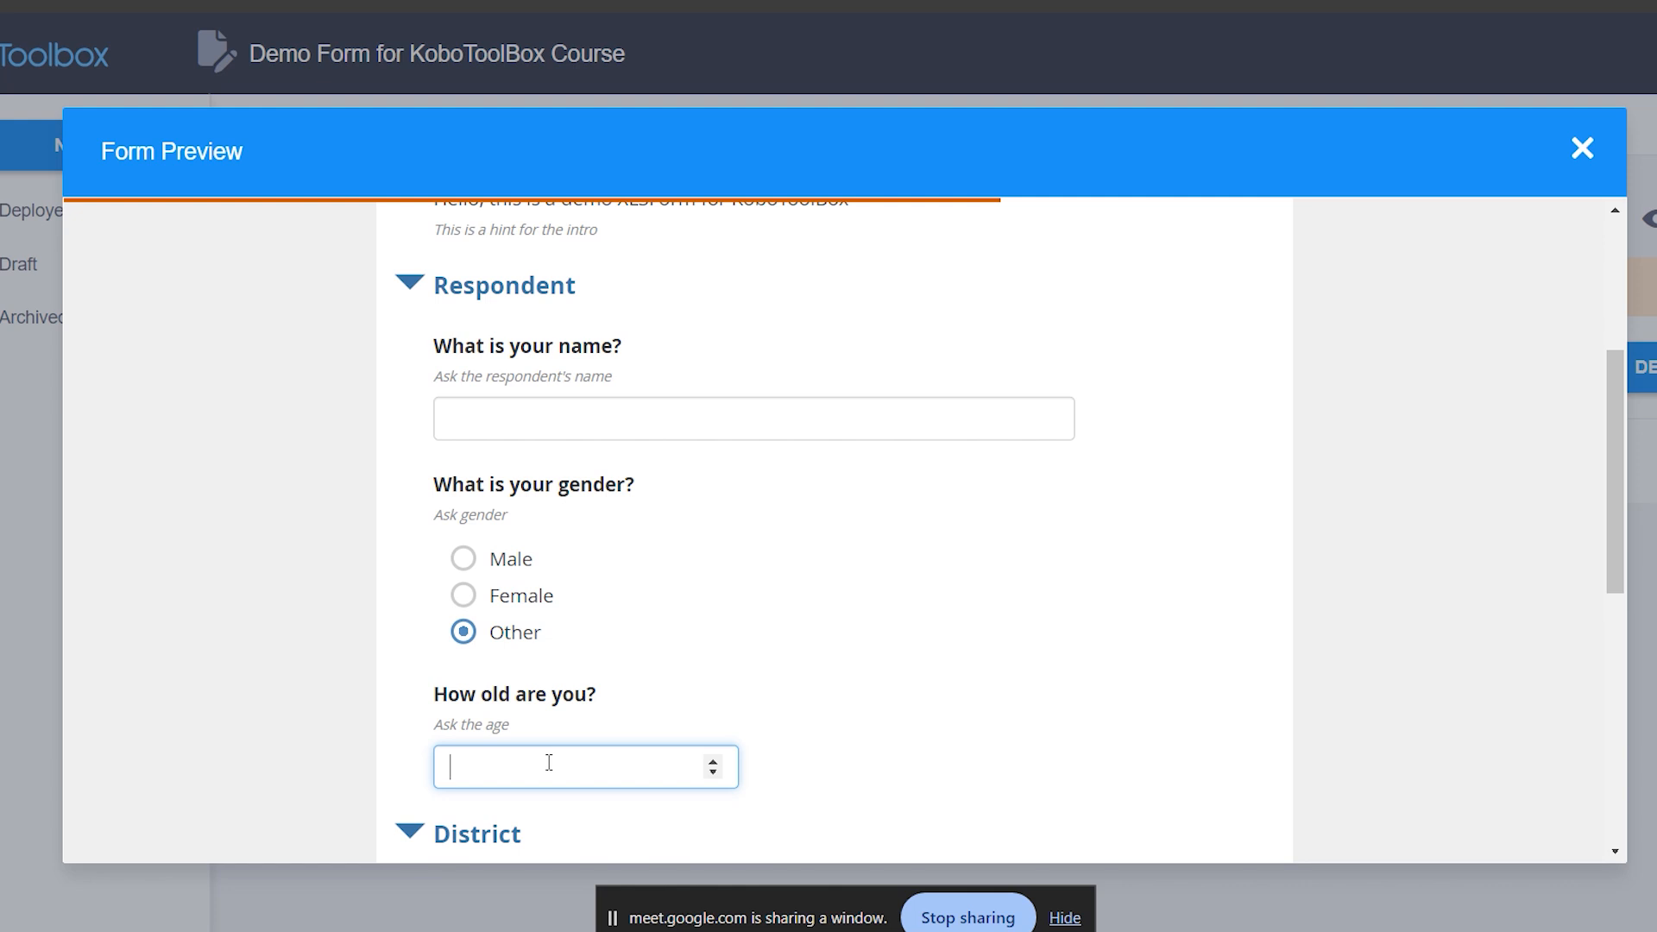
type("45467474")
key("BackSpace")
key("BackSpace")
key("BackSpace")
key("BackSpace")
key("BackSpace")
key("BackSpace")
key("BackSpace")
key("BackSpace")
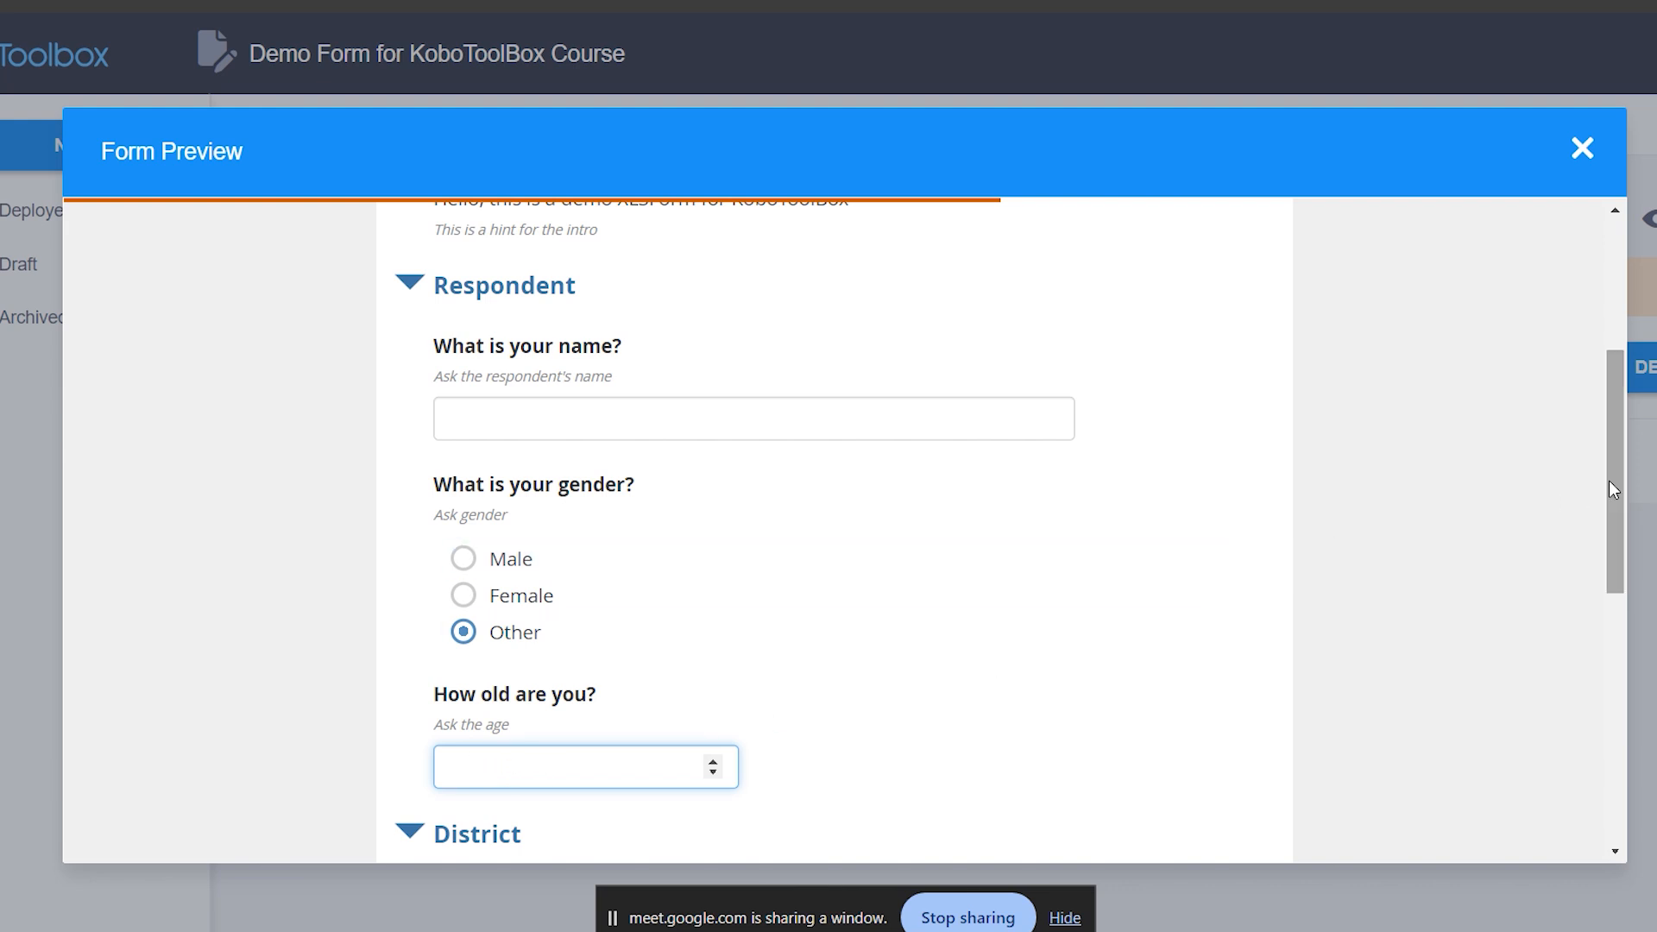
Answer the district name question with dsgsgsg and try Yes and finally No for the member of parliament question.
left_click_drag(1615, 479, 1555, 641)
left_click(671, 497)
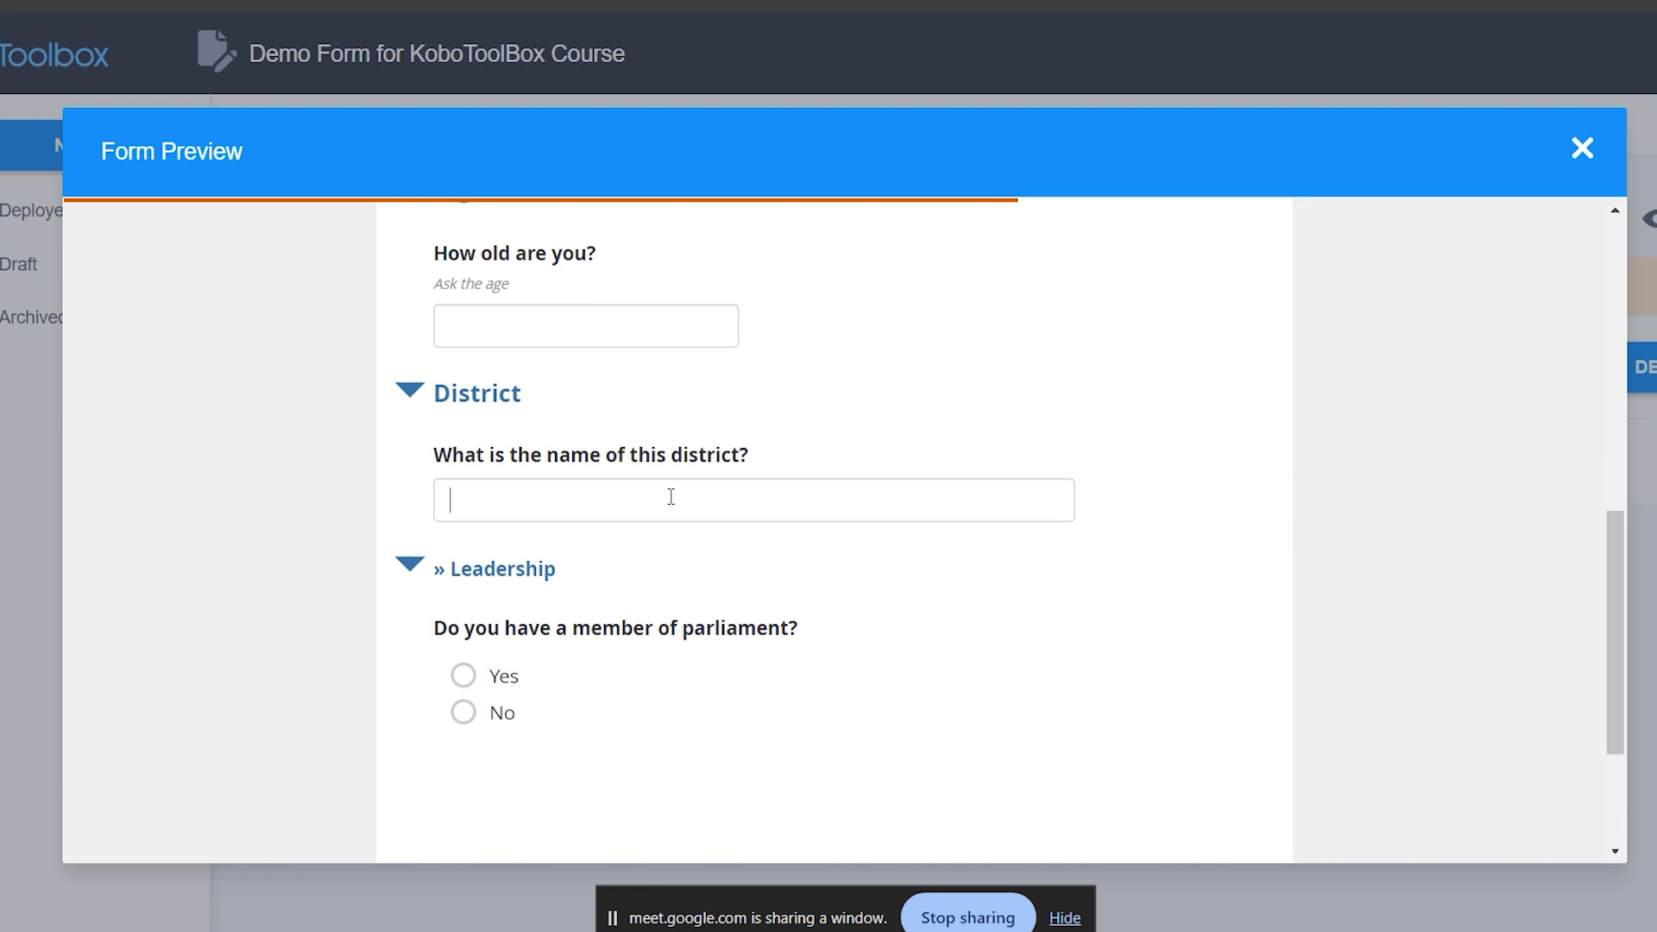
type("dsgsgsg")
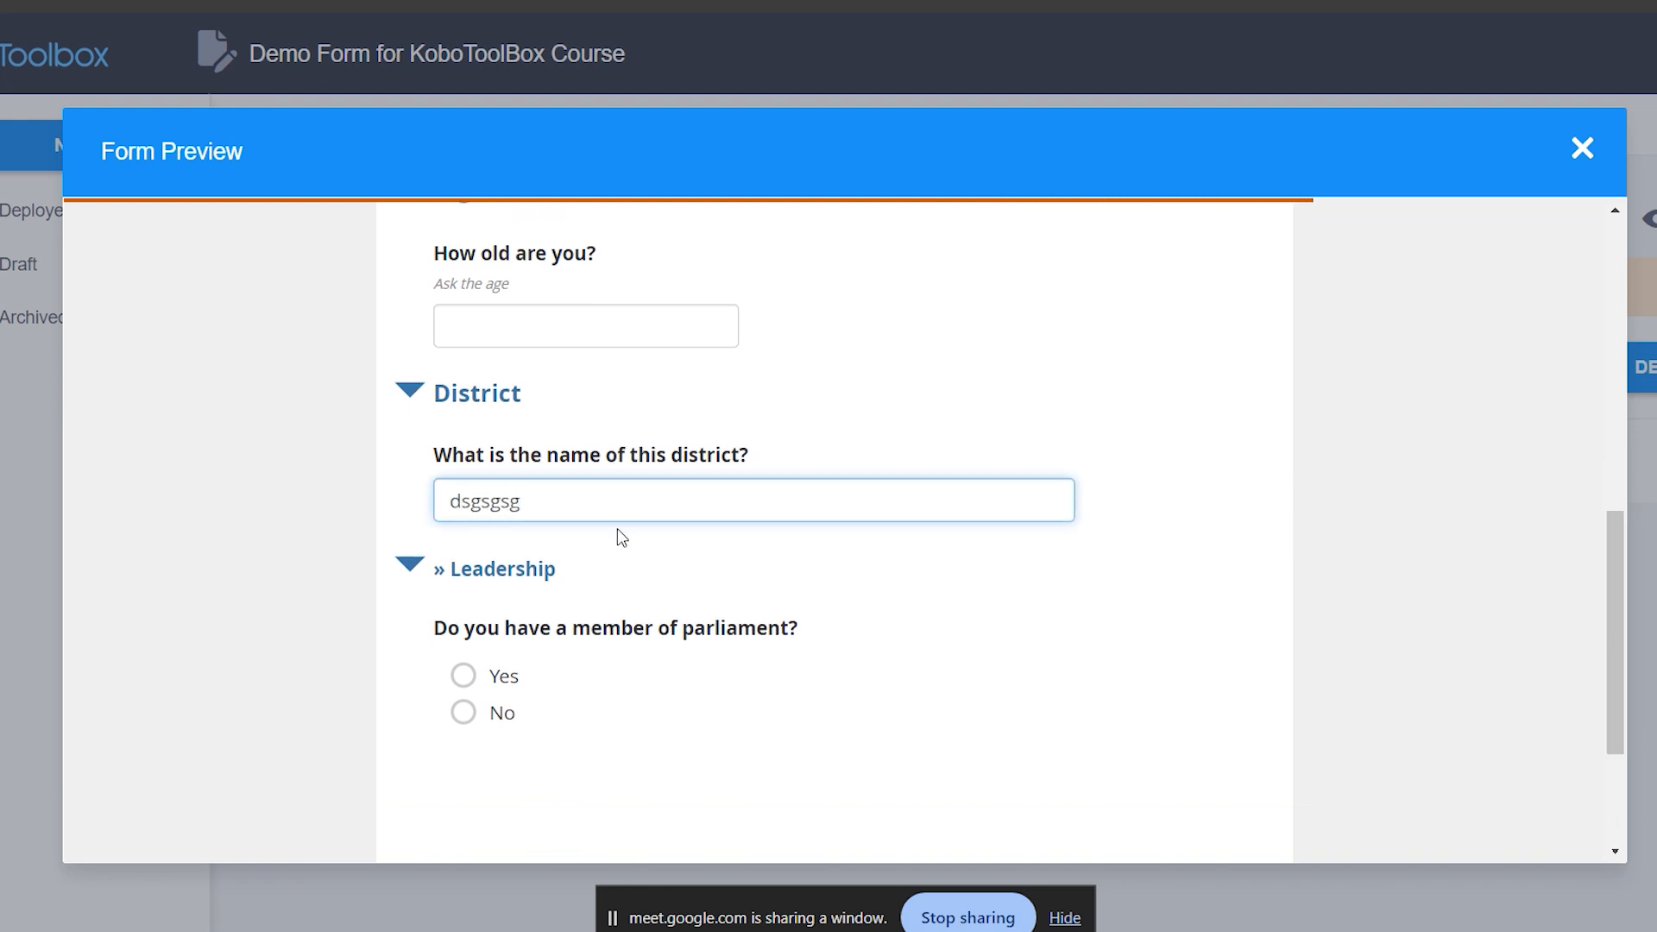
left_click(458, 688)
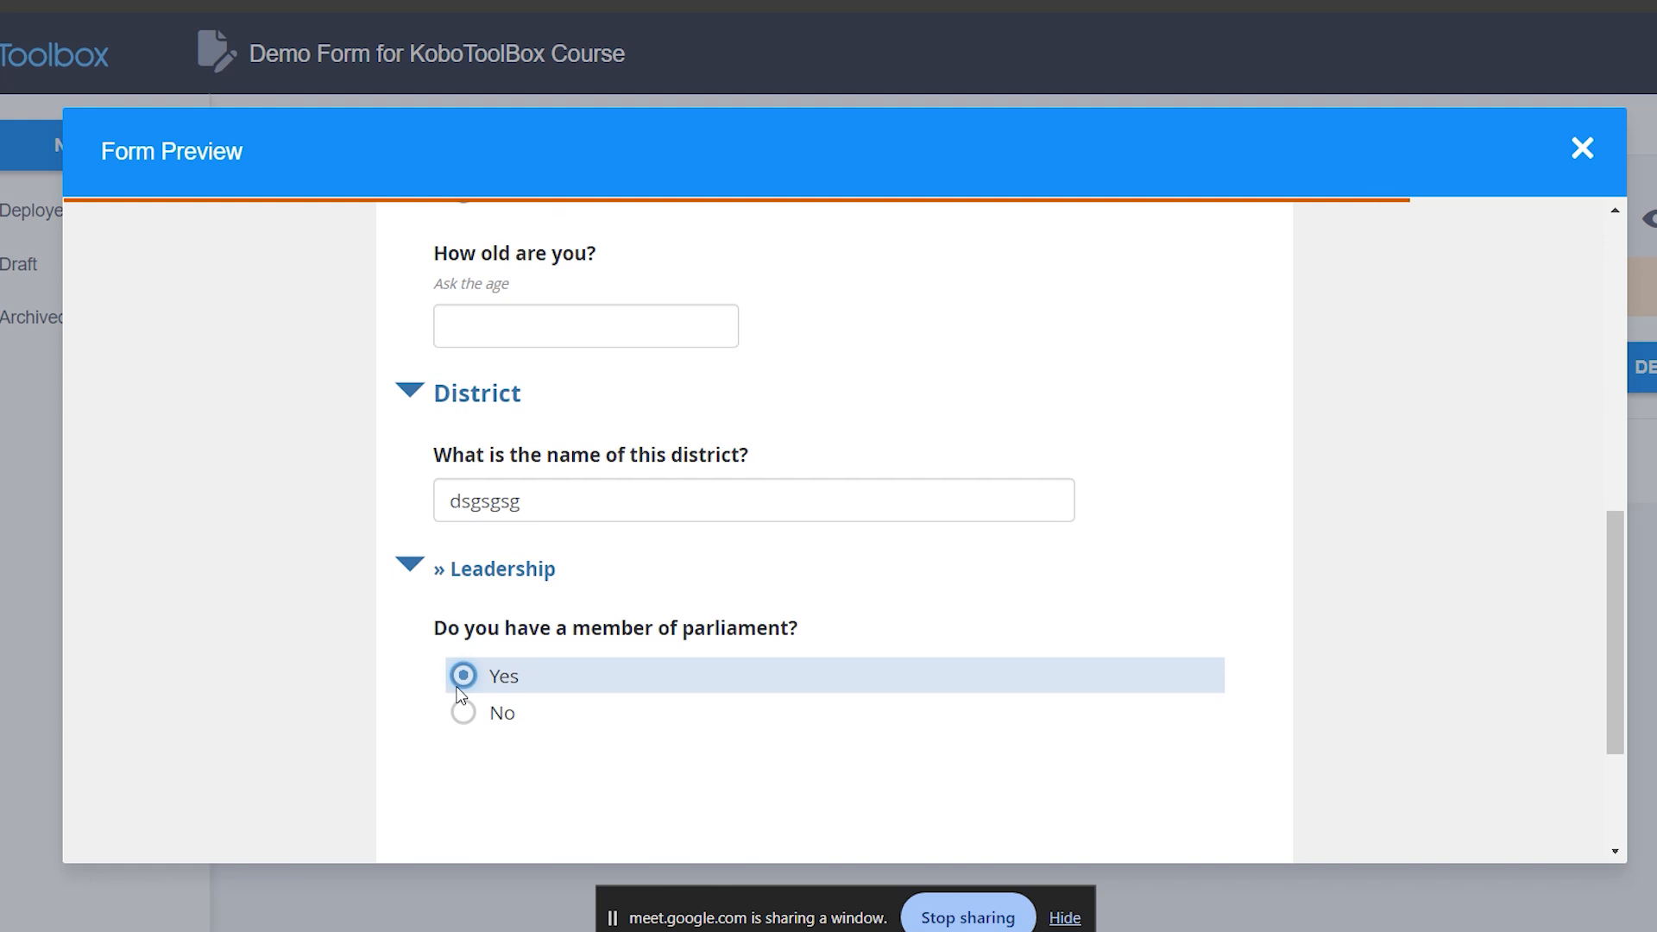
left_click(467, 718)
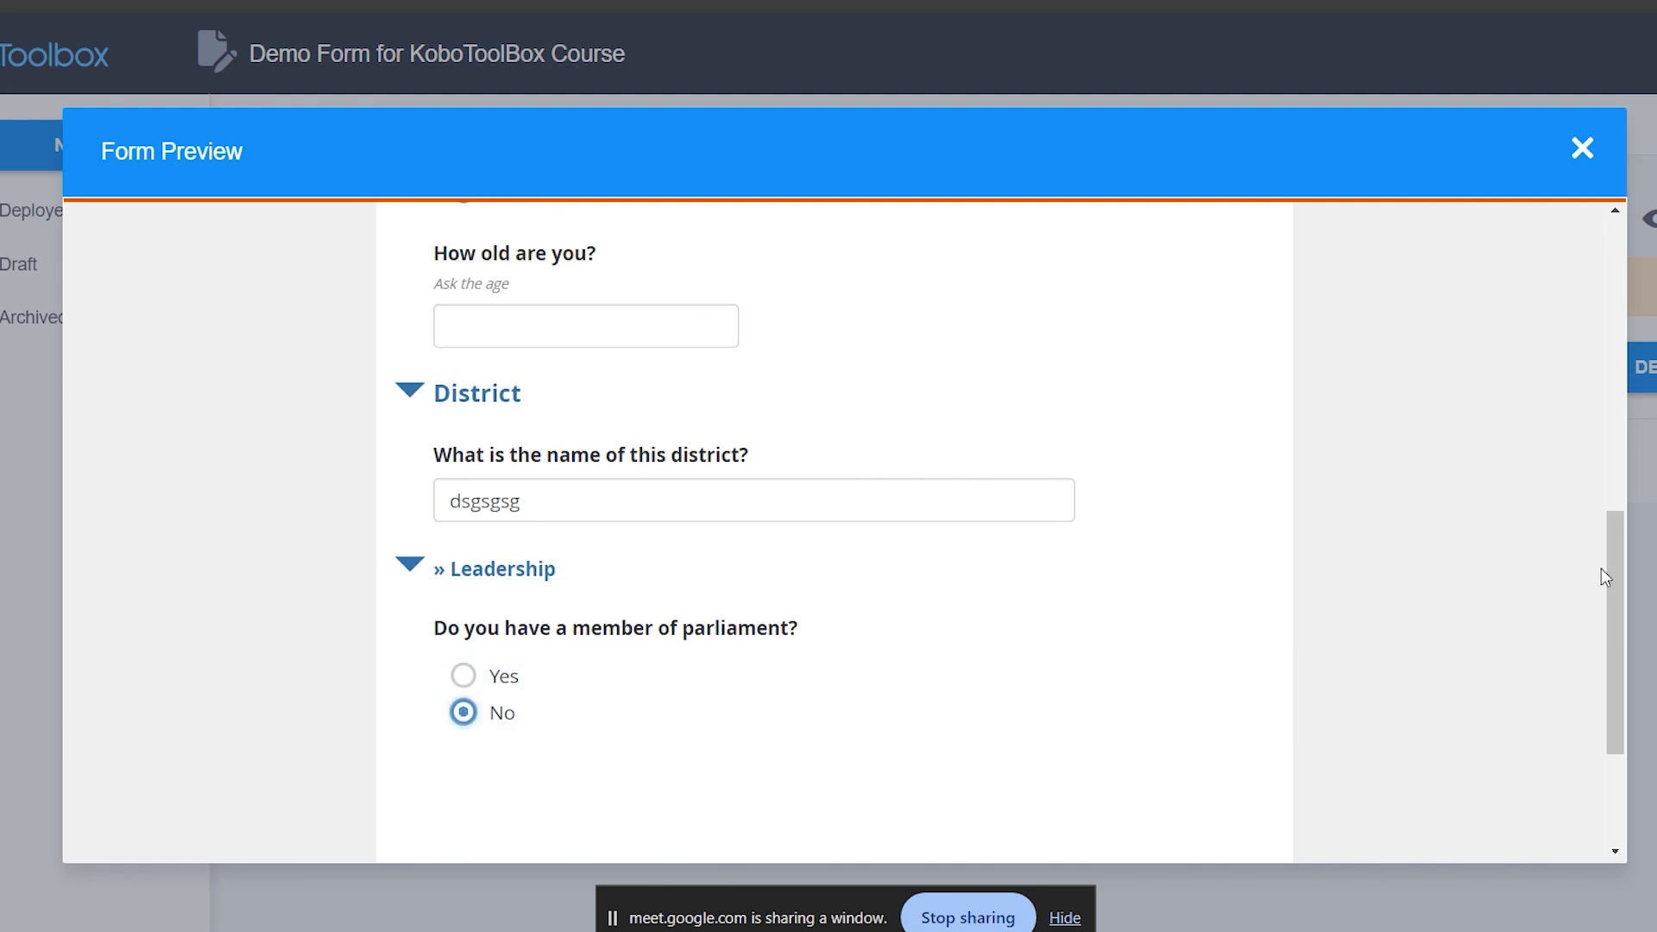
left_click_drag(1611, 573, 1595, 240)
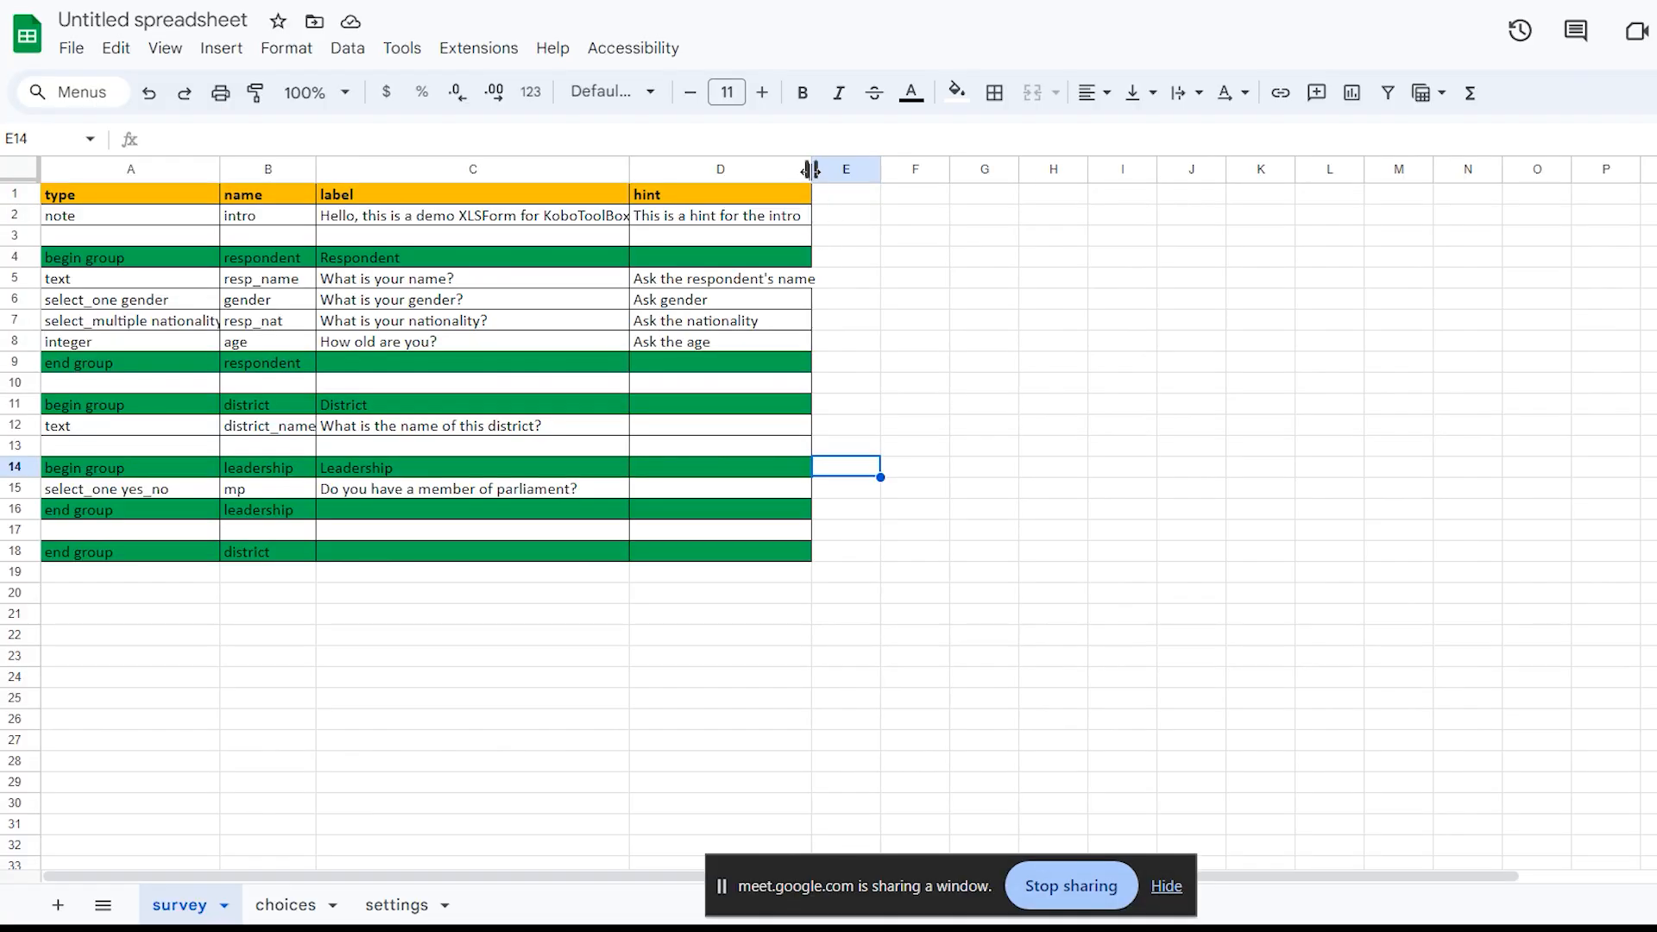
In the Google Sheets version of the form, fit the hint column to its contents and rename the spreadsheet DemoFromGoogleSheets.
double_click(810, 169)
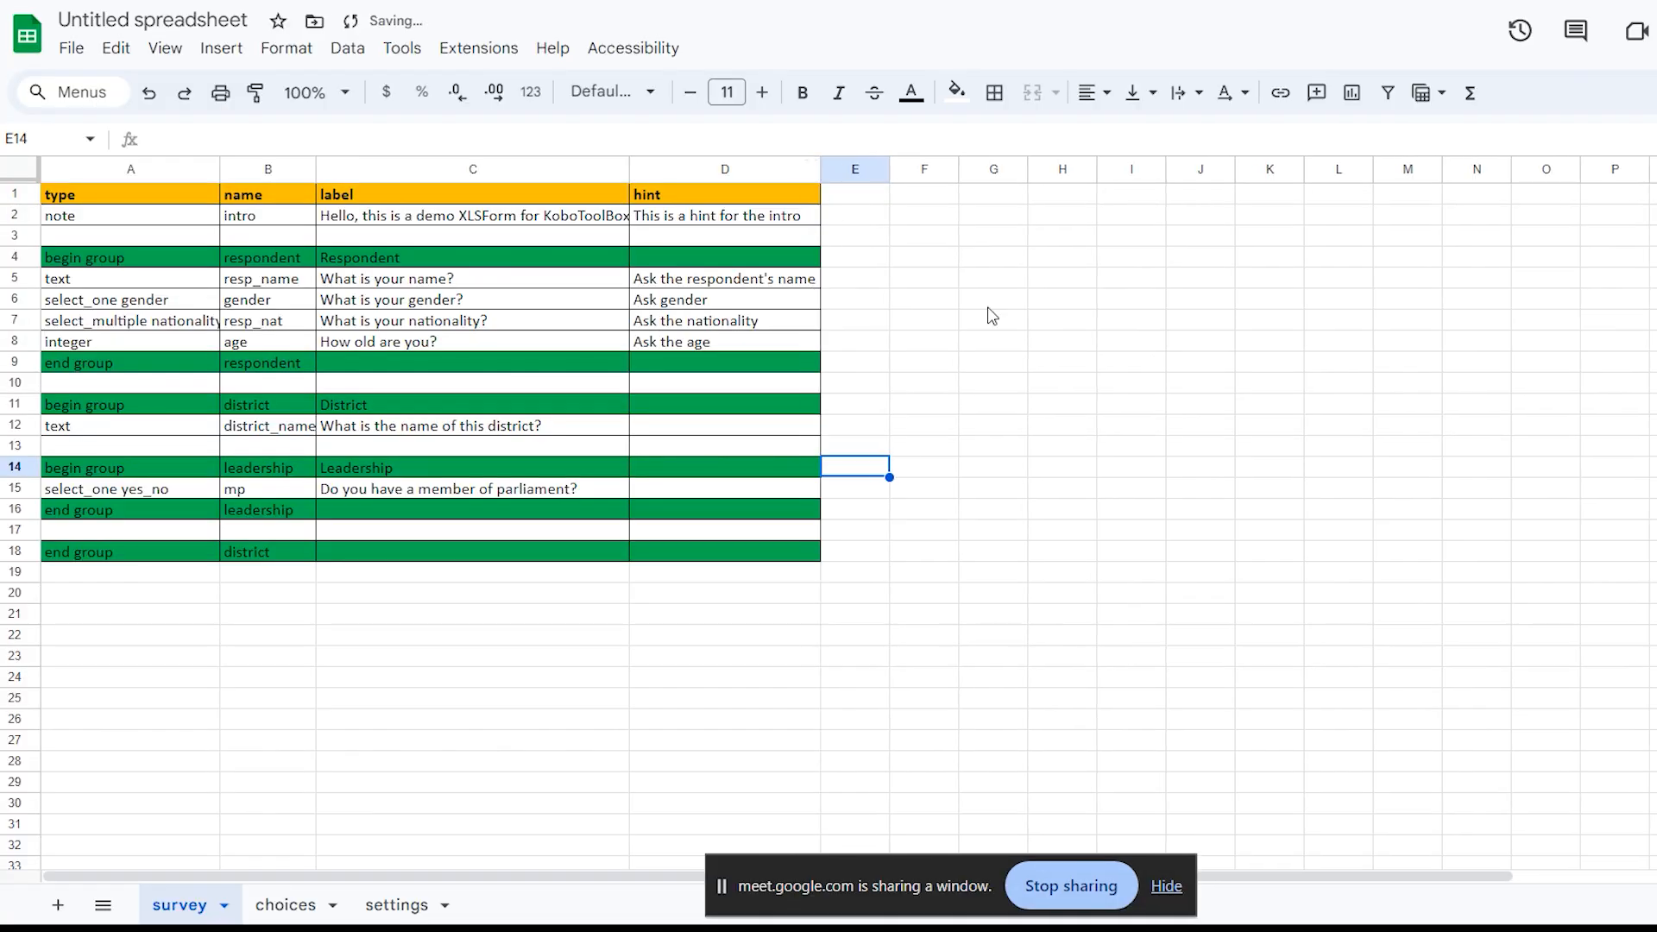
left_click(1174, 887)
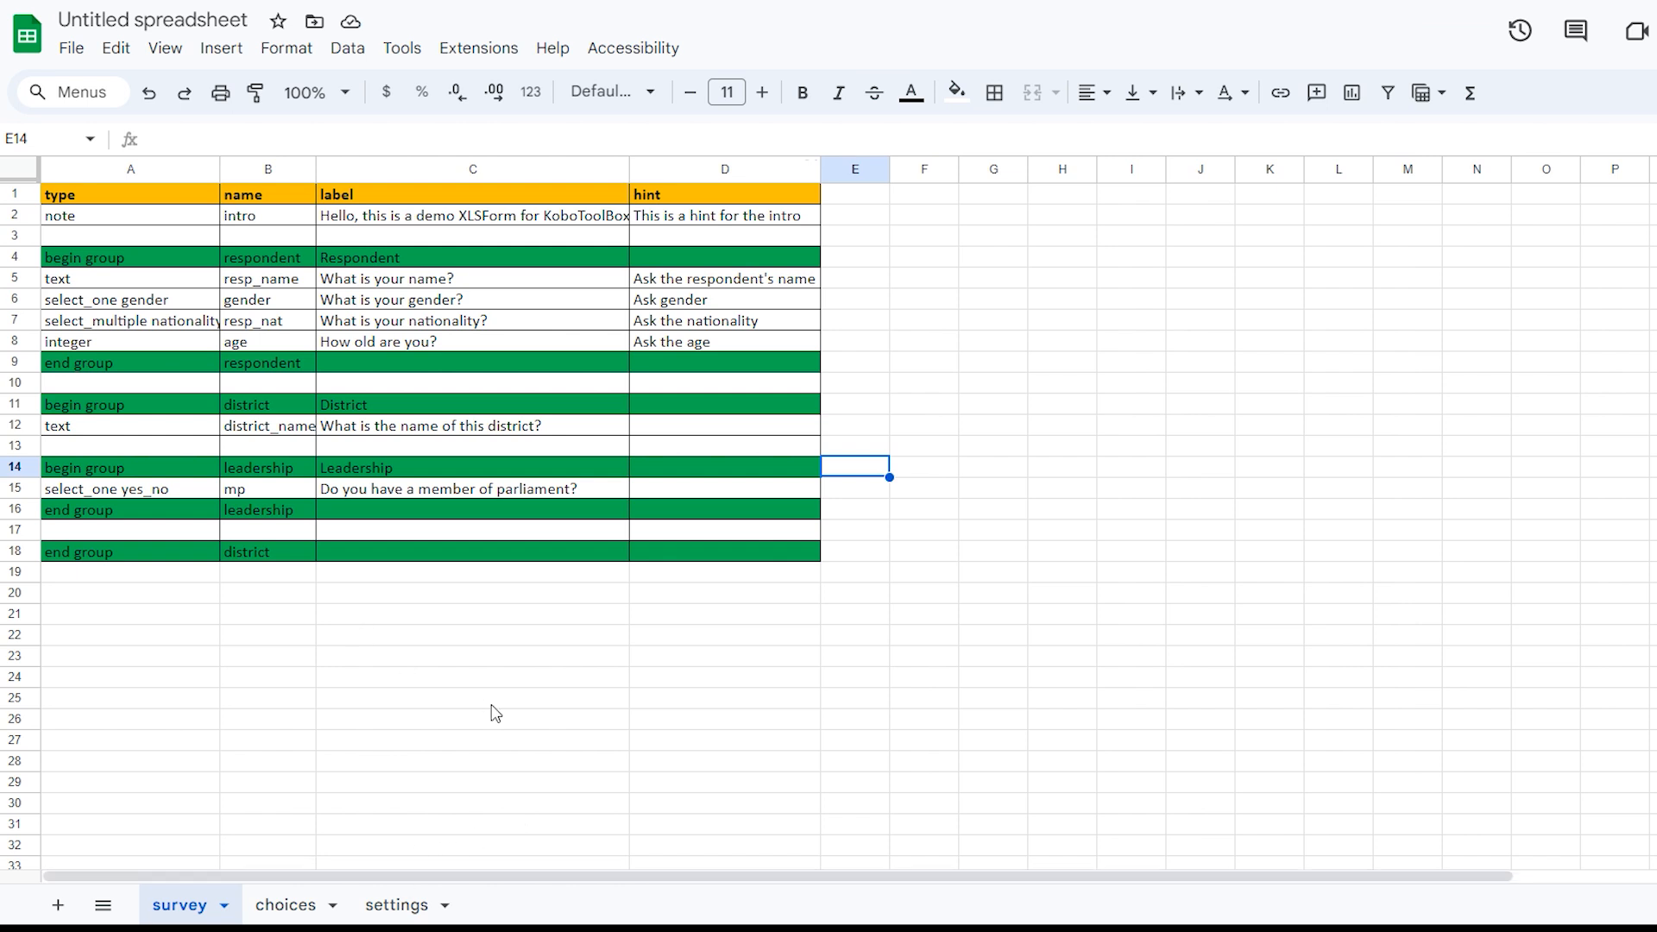
left_click(73, 48)
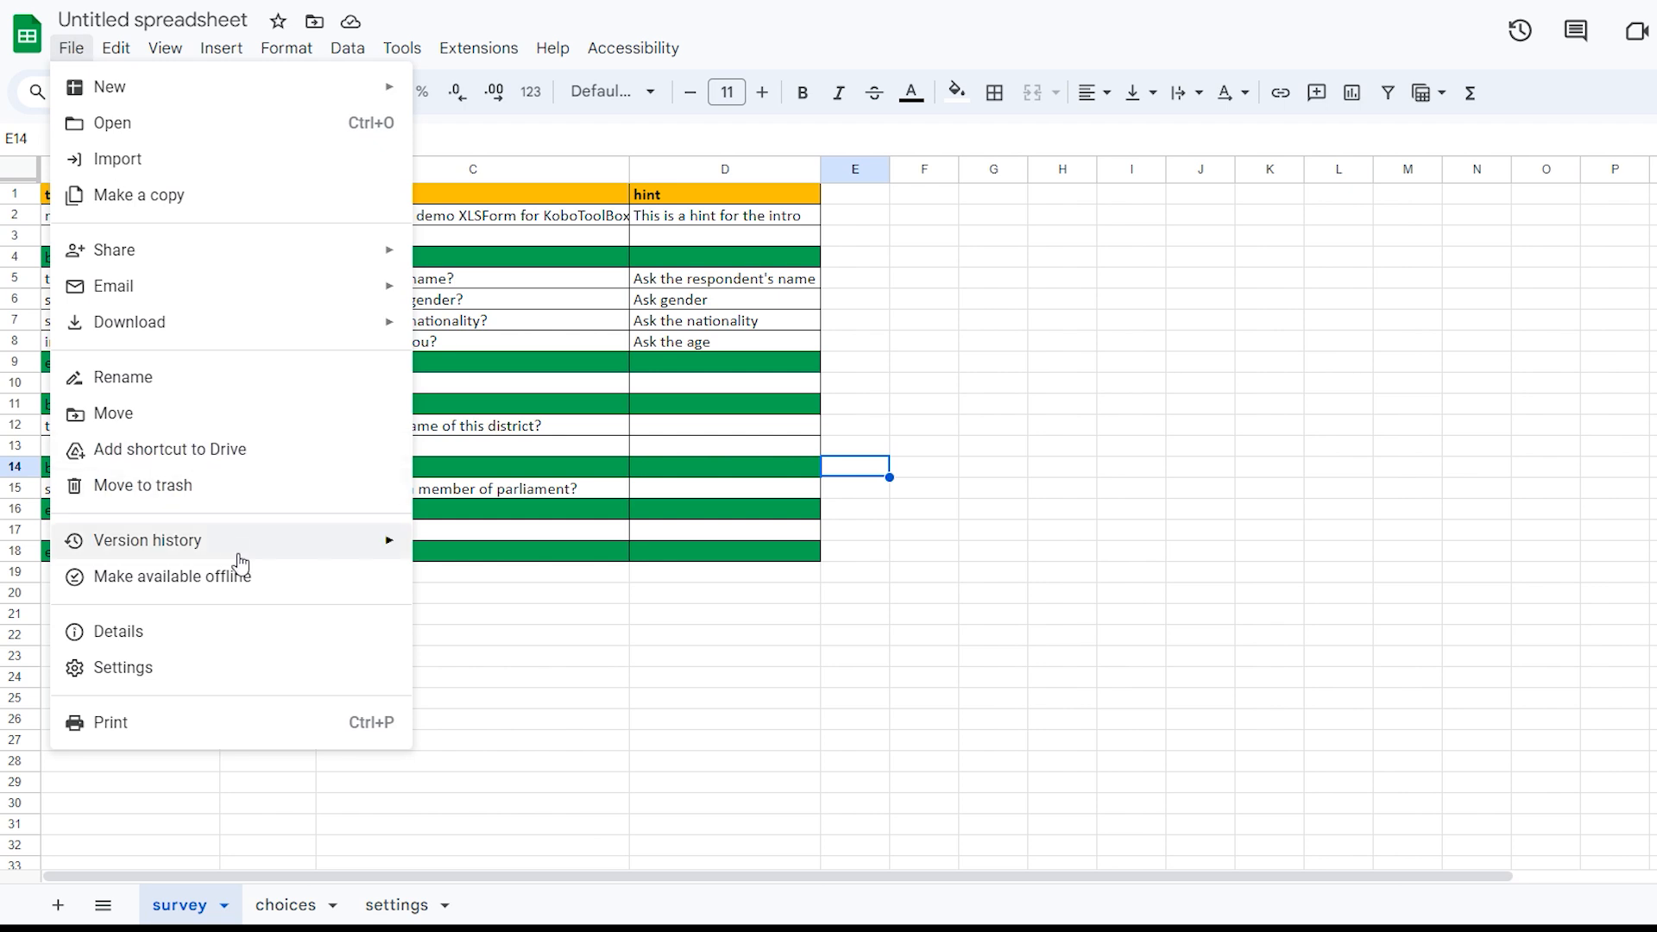
mouse_move(354, 549)
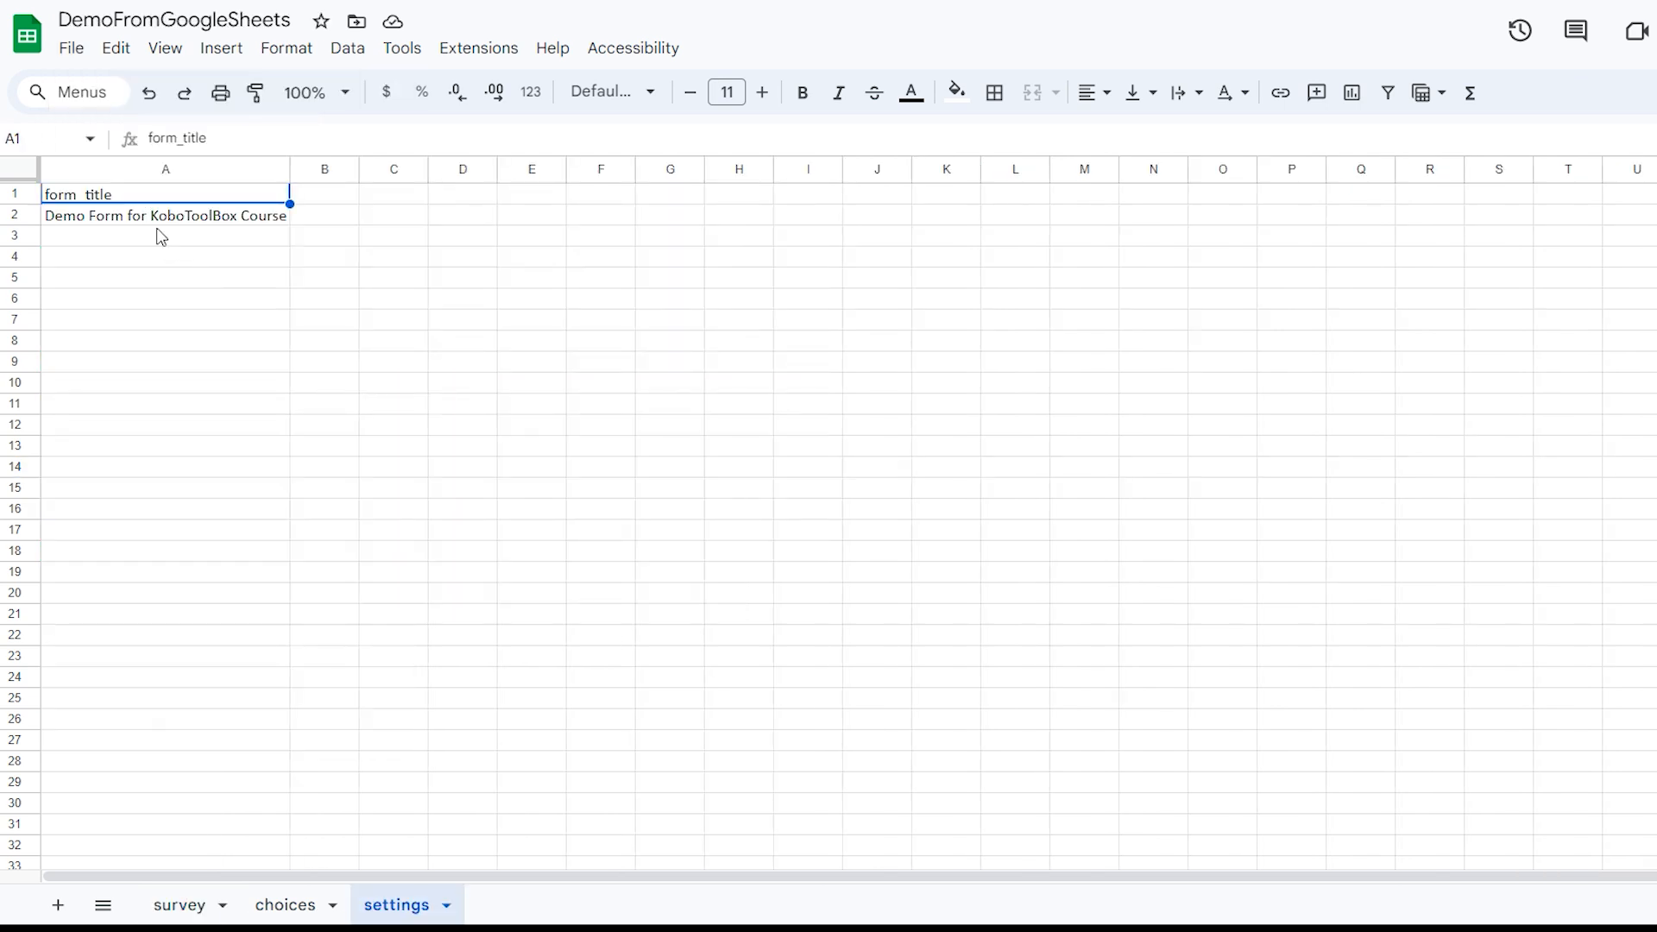
On the settings sheet, change the form title to "Google Sheets Demo Form for KoboToolBox Course".
left_click(160, 221)
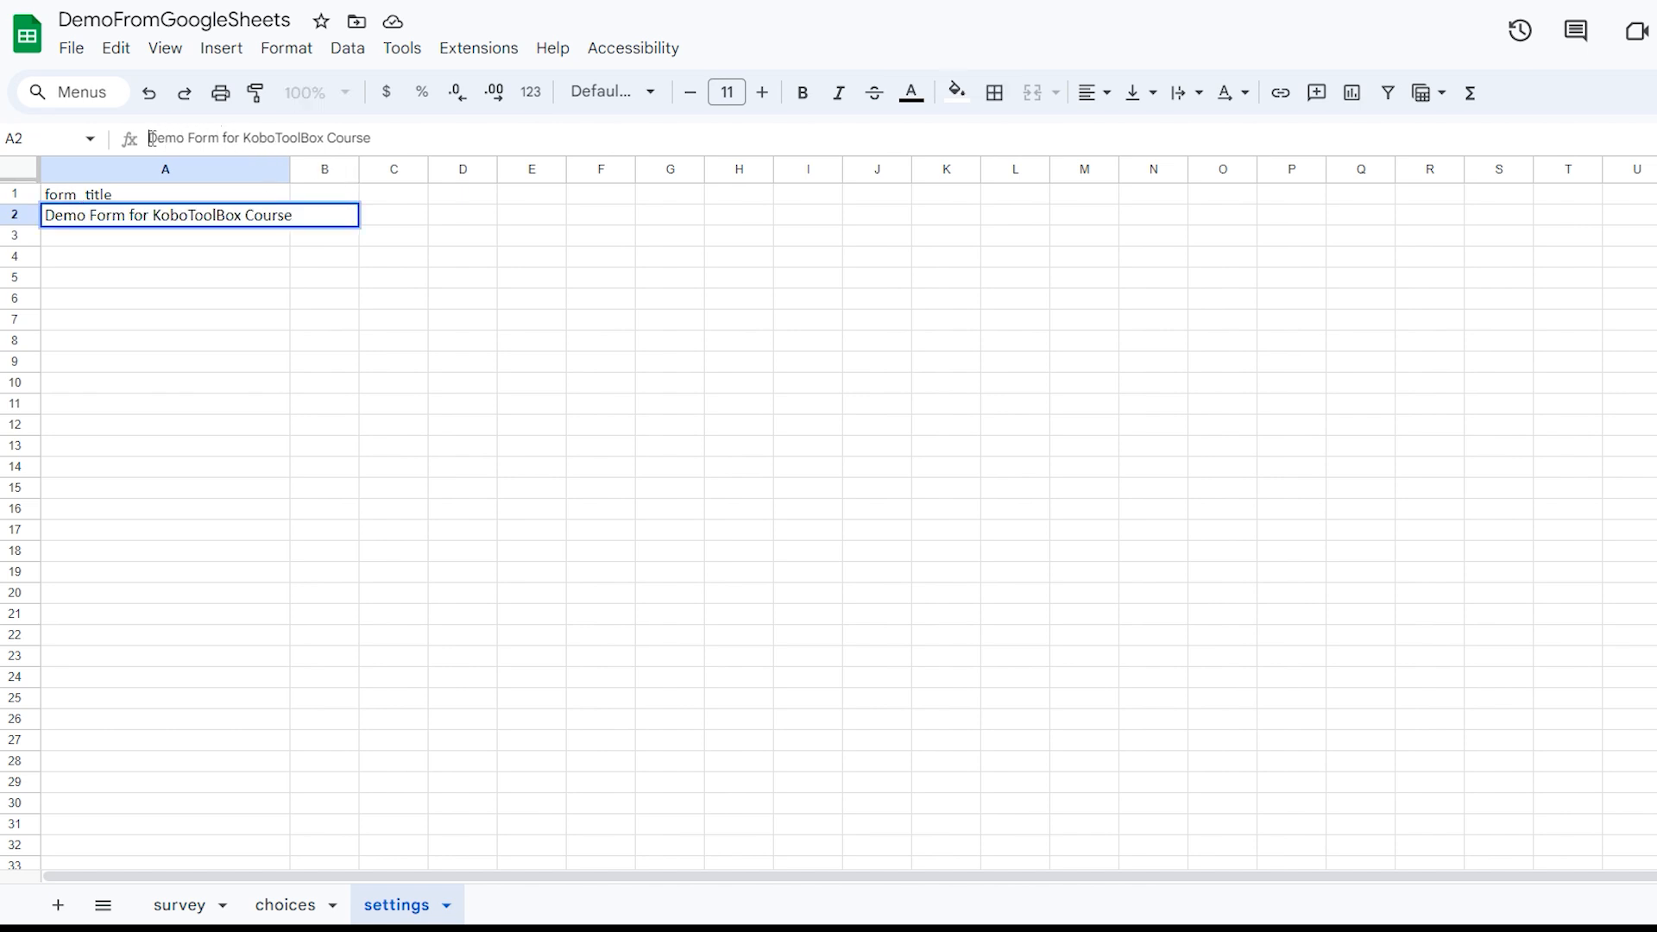
left_click(152, 138)
type("Gool")
key("BackSpace")
type("gle ")
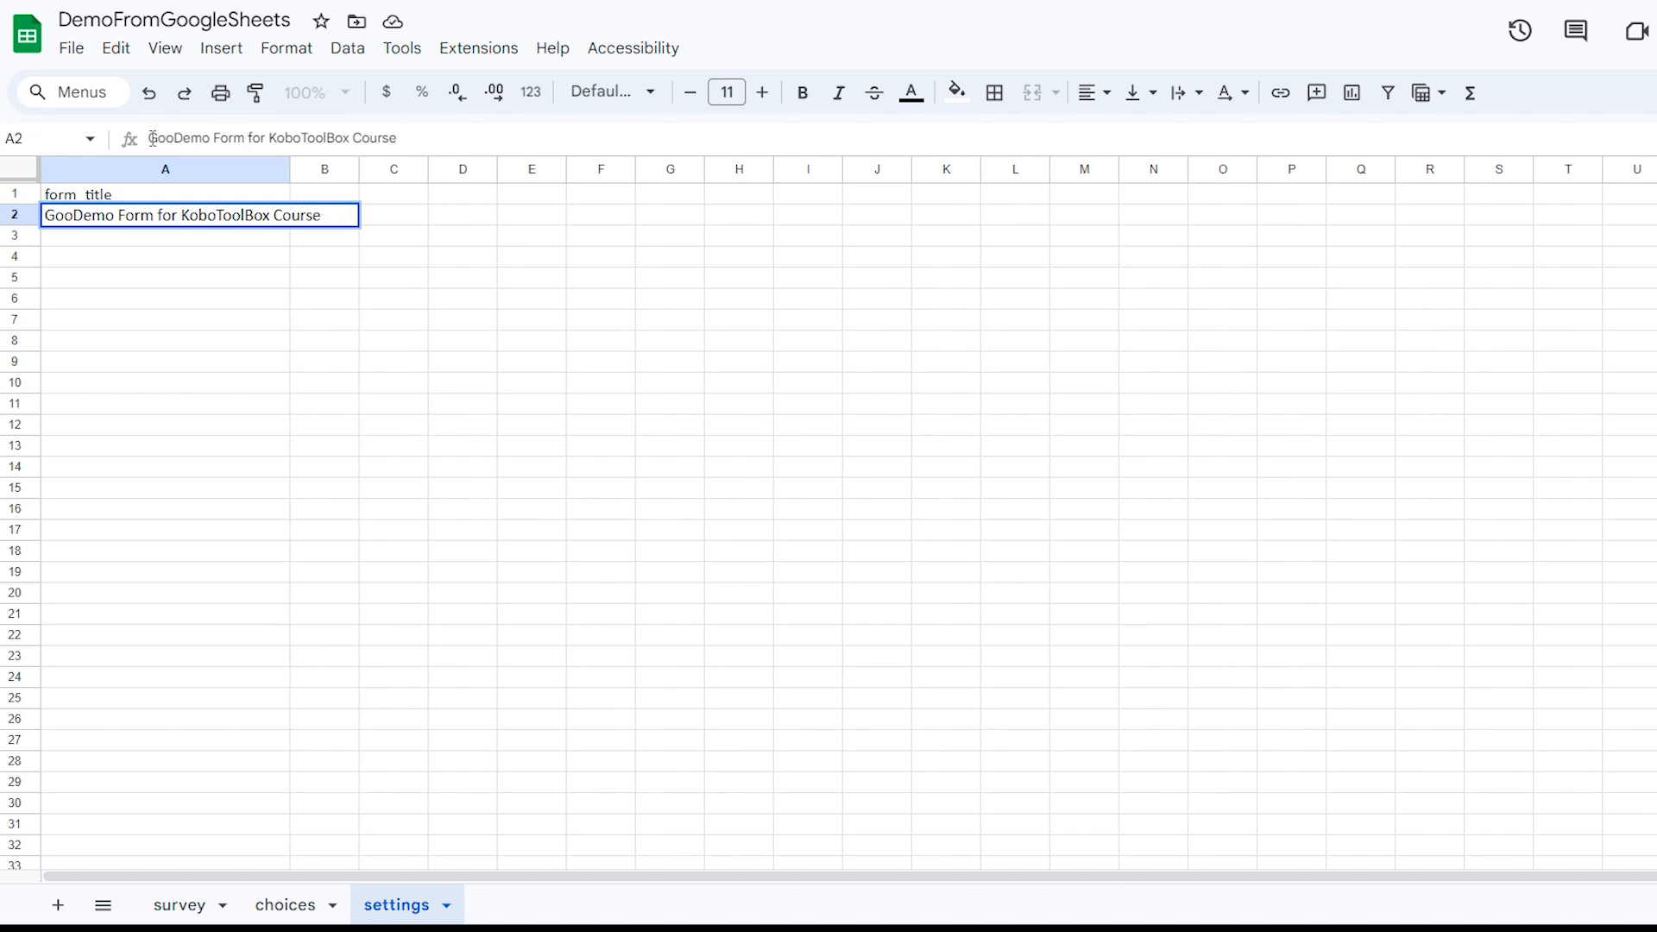
type("Sheets")
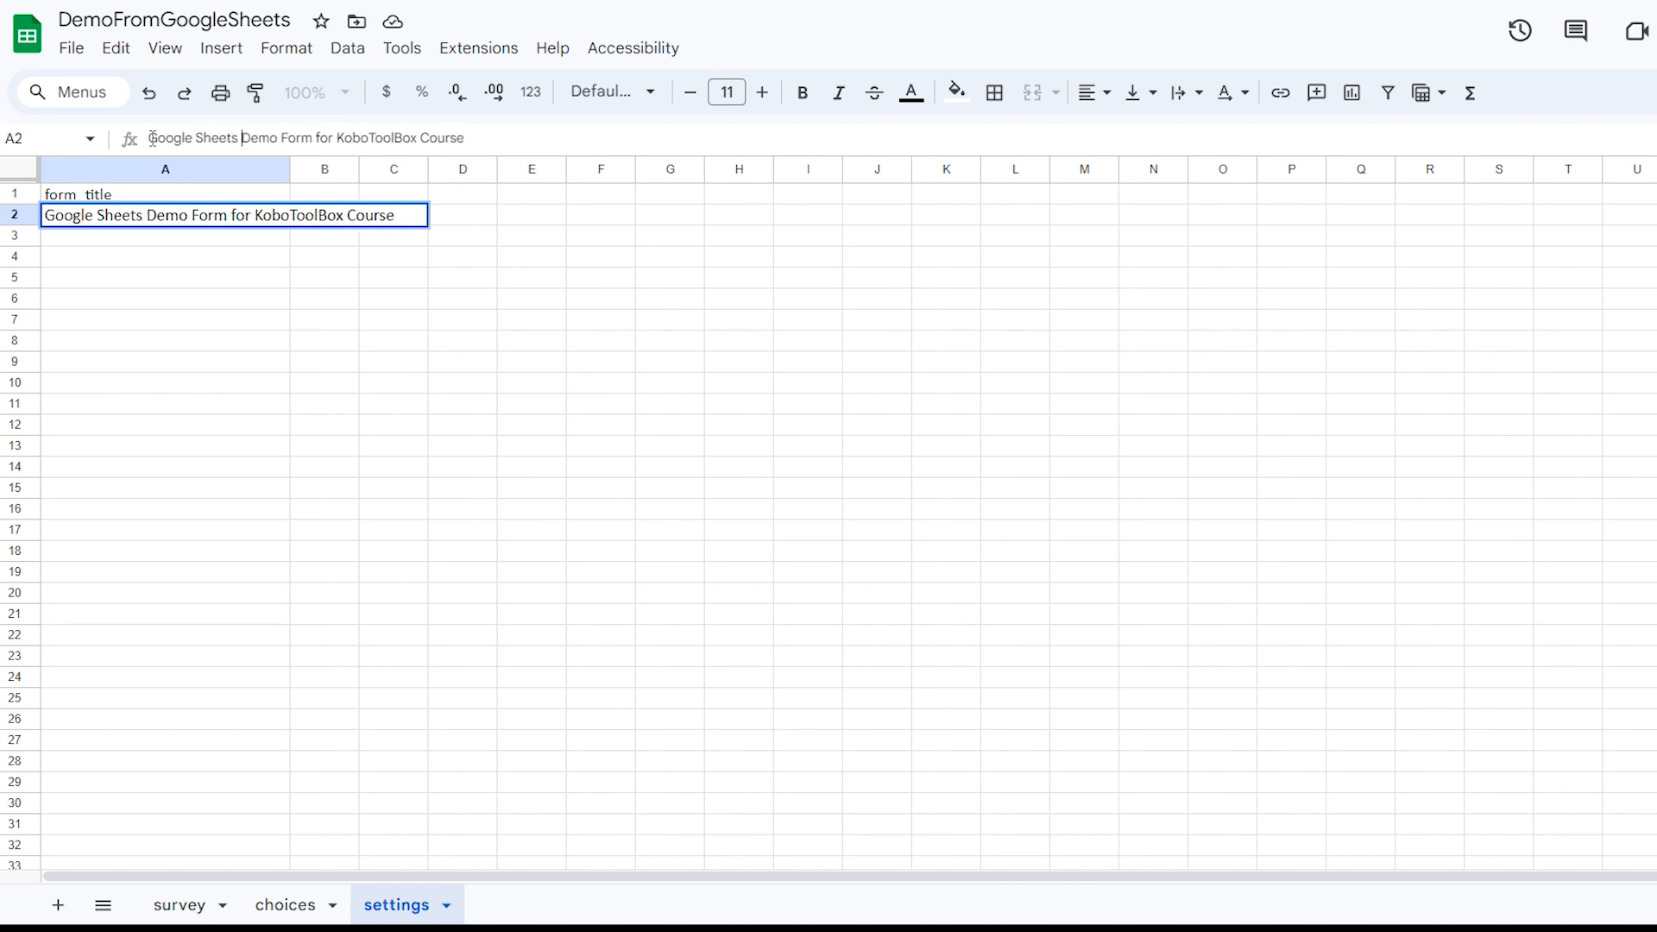
left_click(342, 559)
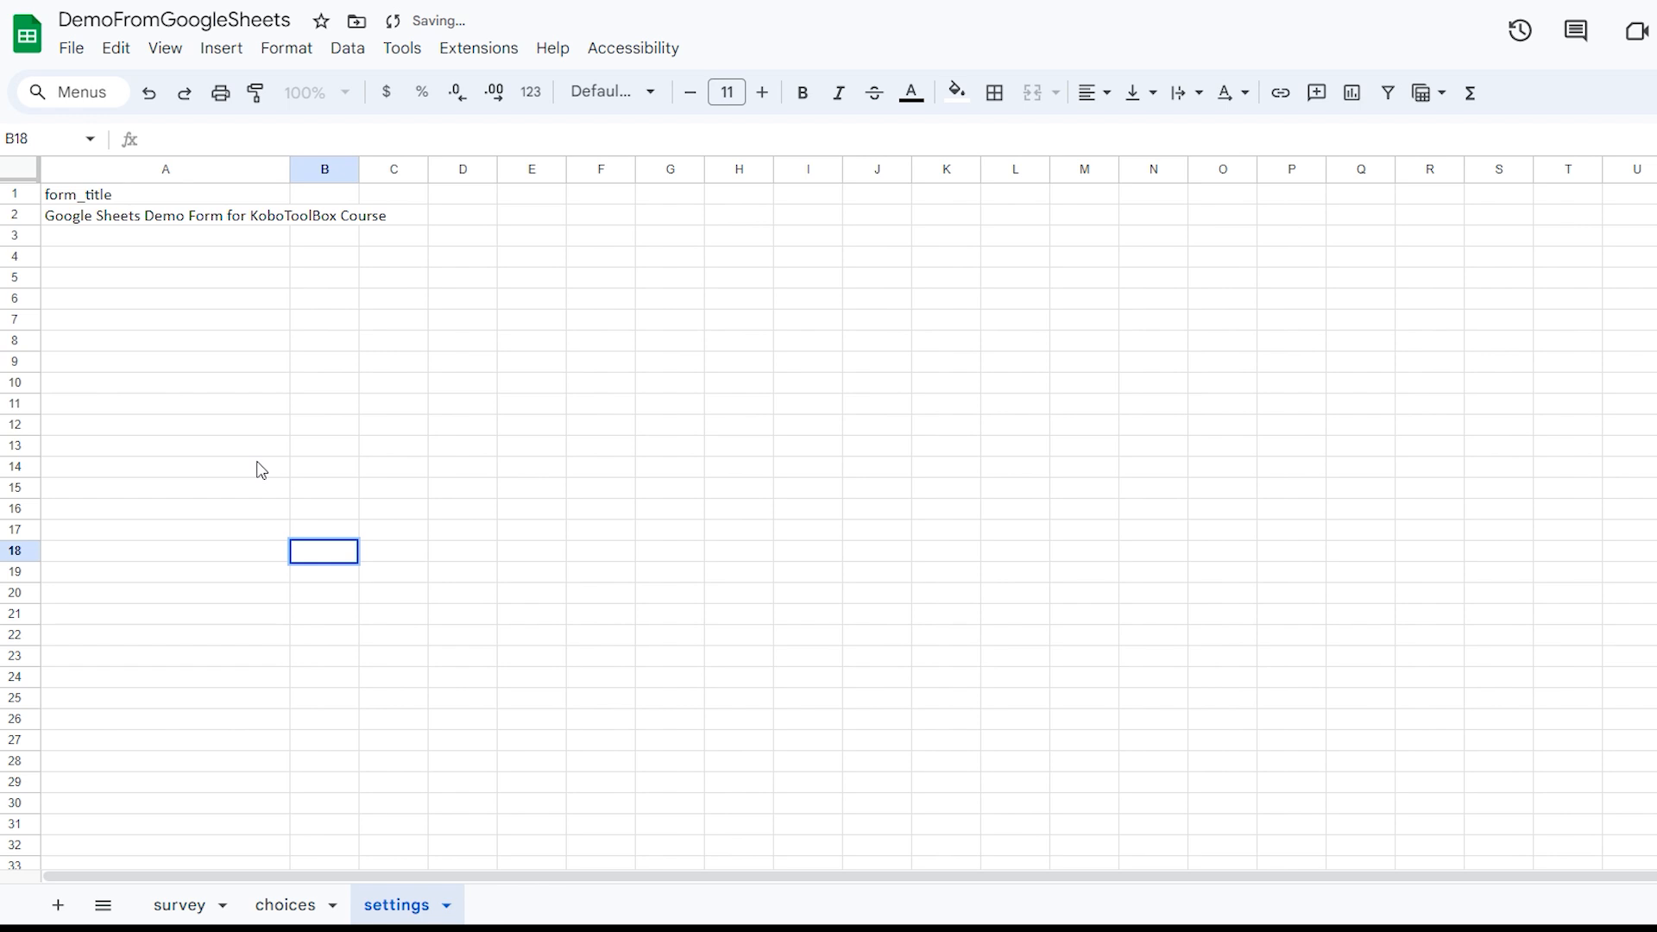
Copy the image question type from the XLSForm reference table and enter it as the type in row 13 of the survey sheet.
left_click(197, 906)
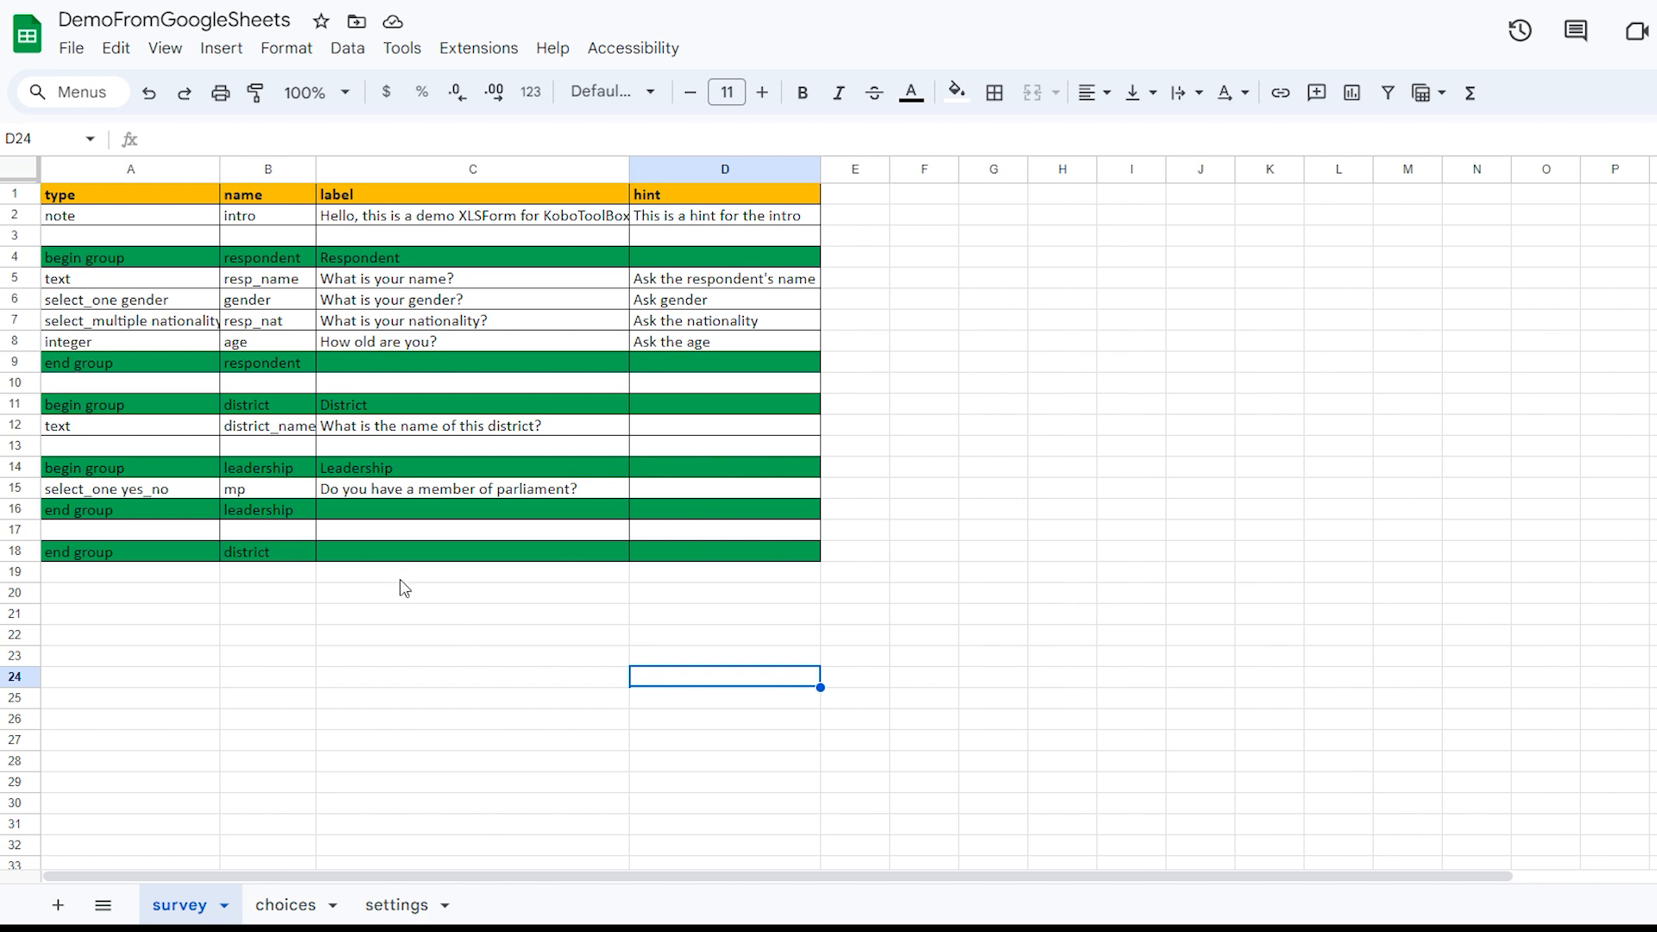
left_click(87, 410)
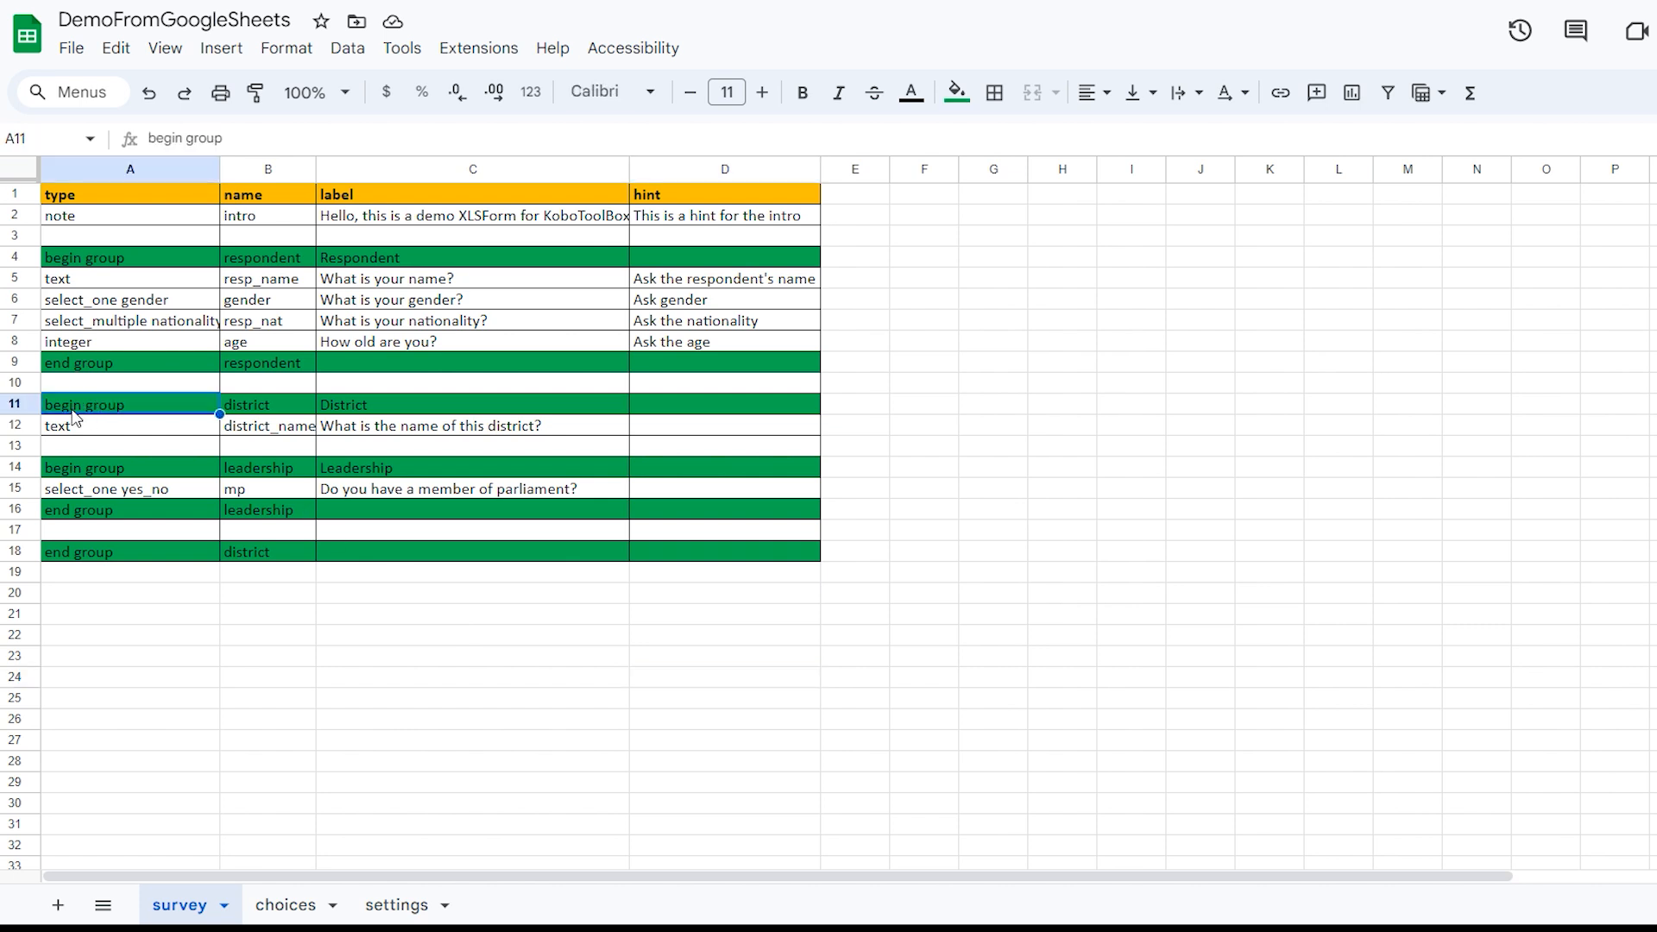
left_click(25, 404)
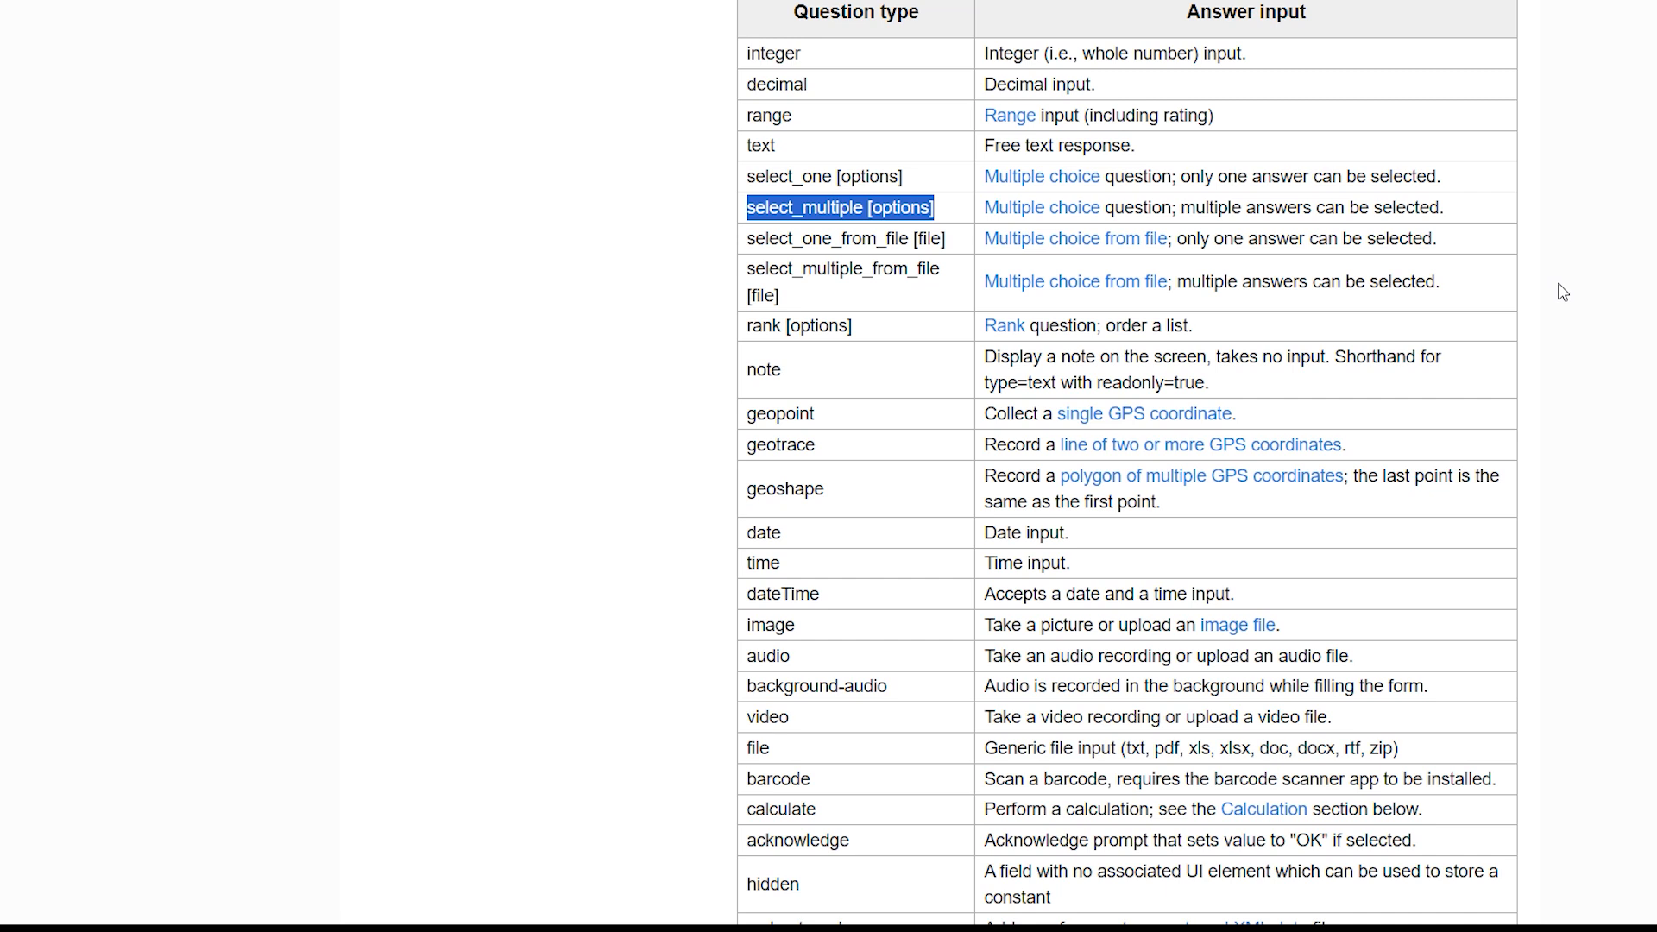
left_click(1489, 317)
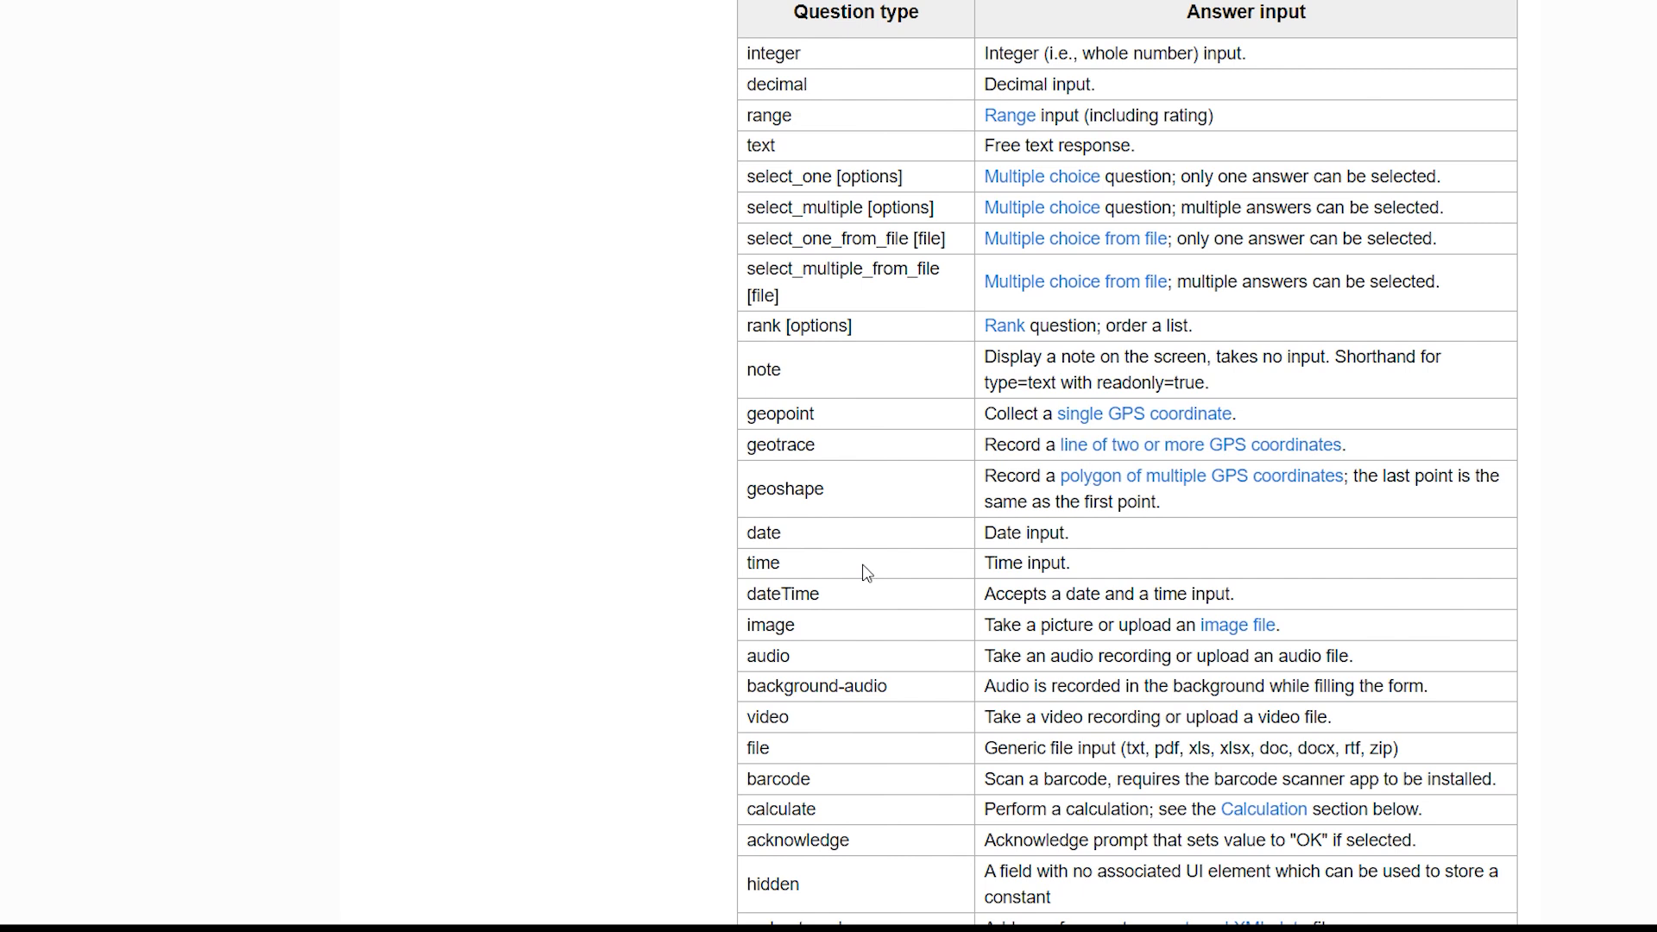
double_click(769, 631)
key("ctrl+c")
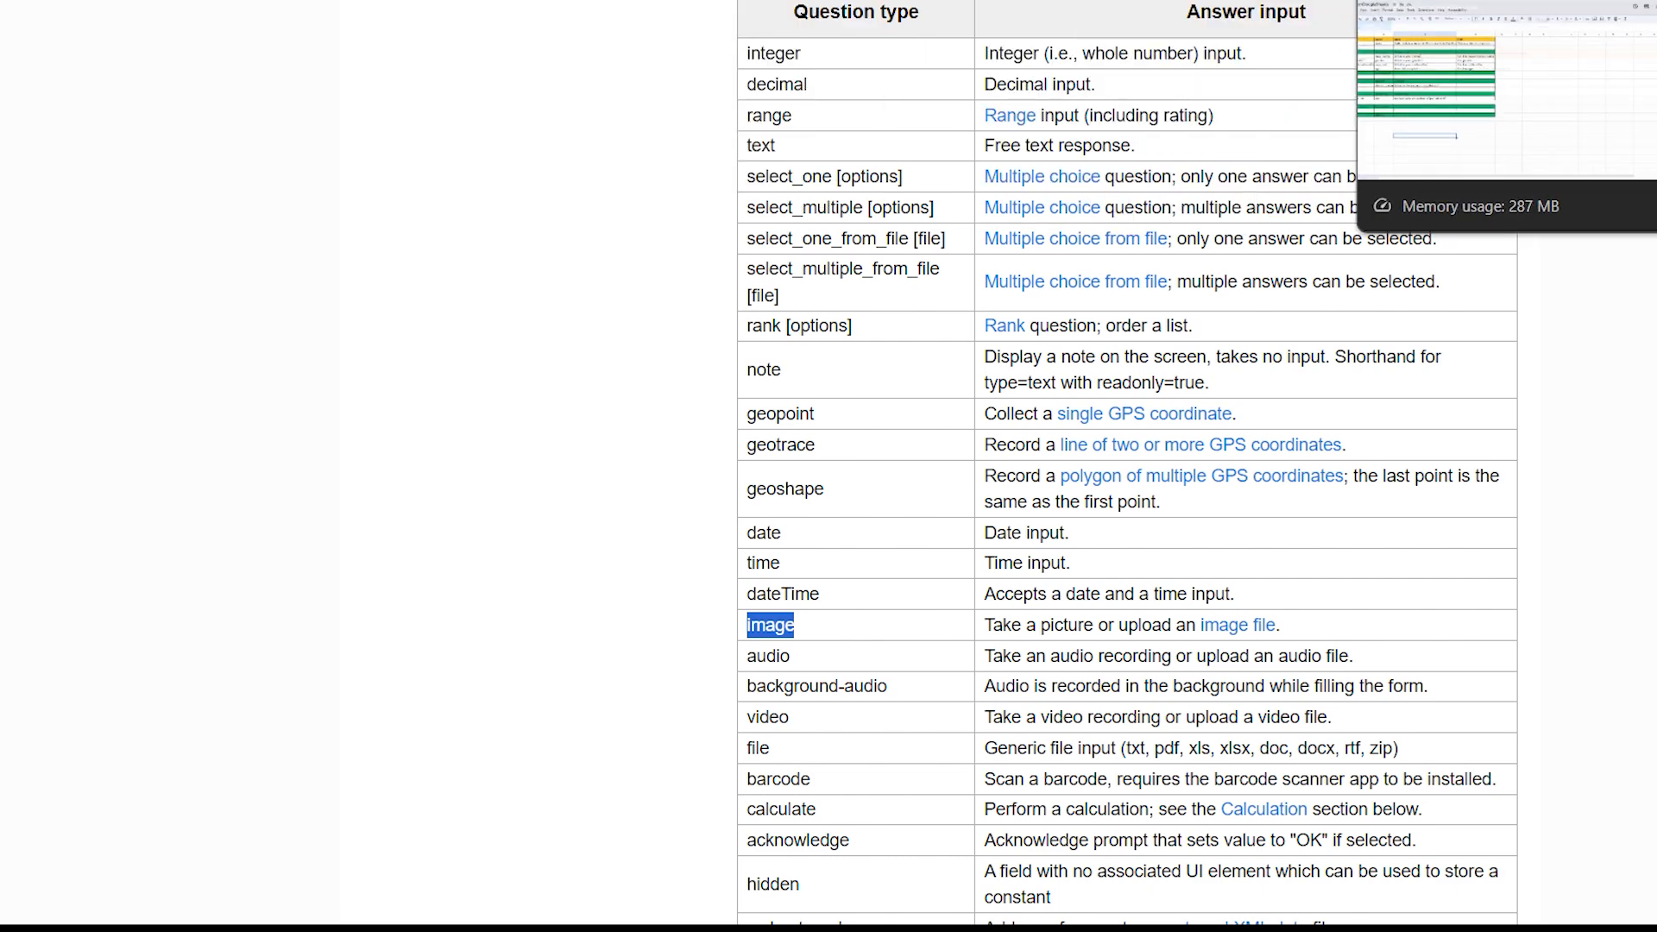
left_click(1437, 1)
double_click(88, 447)
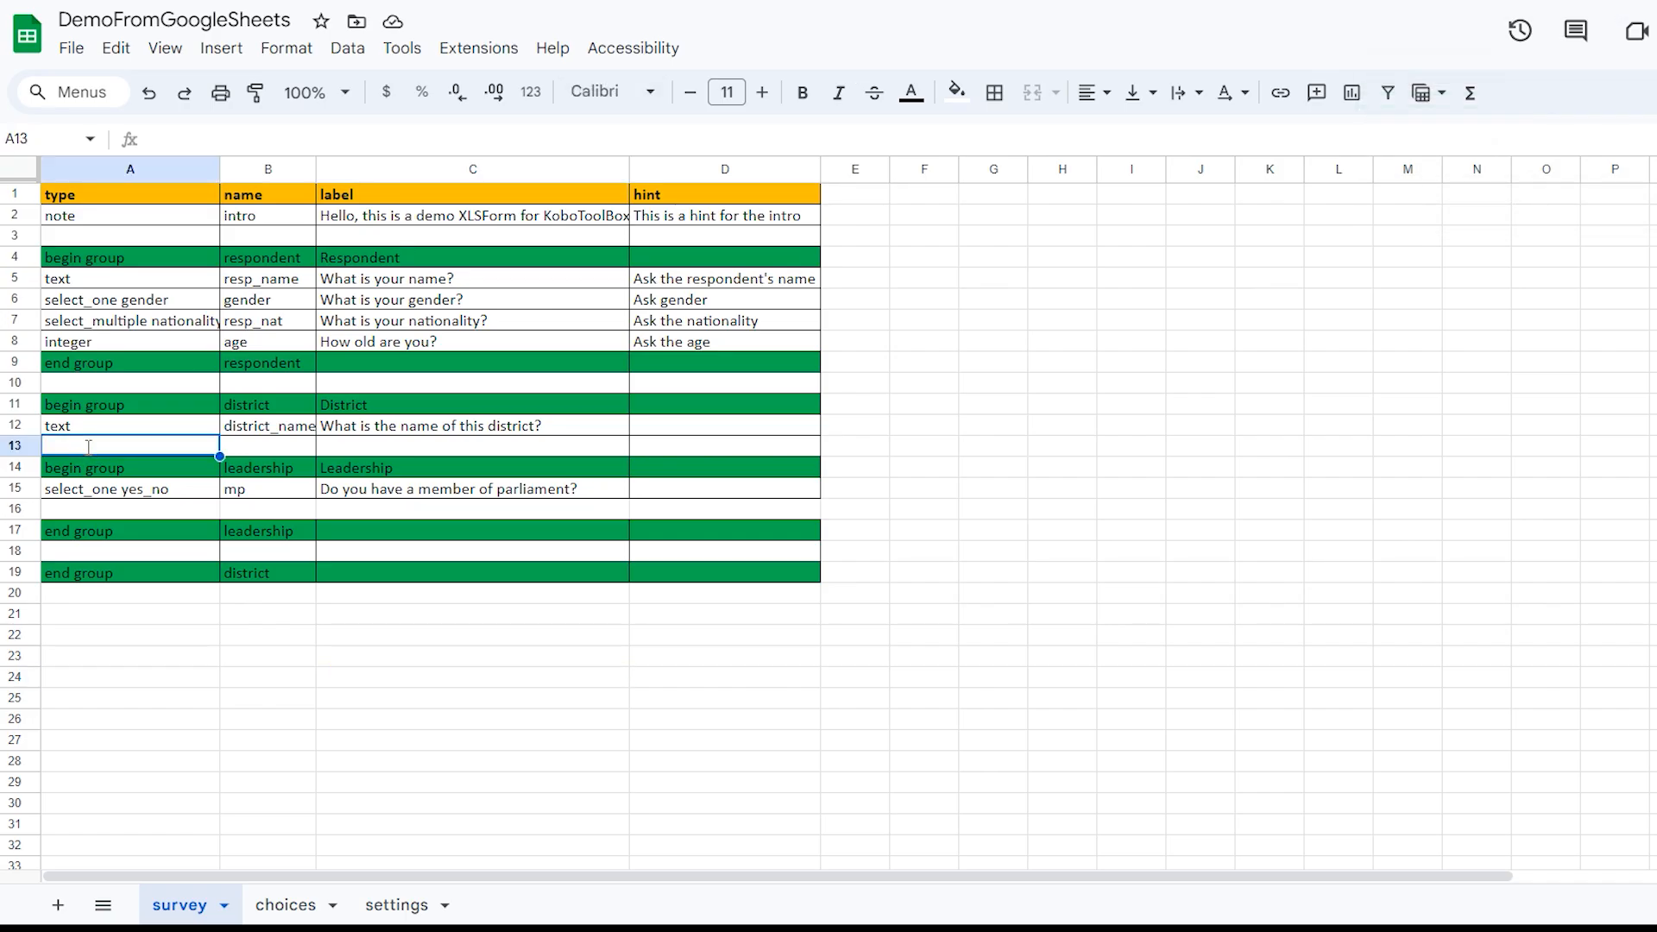
key("ctrl+v")
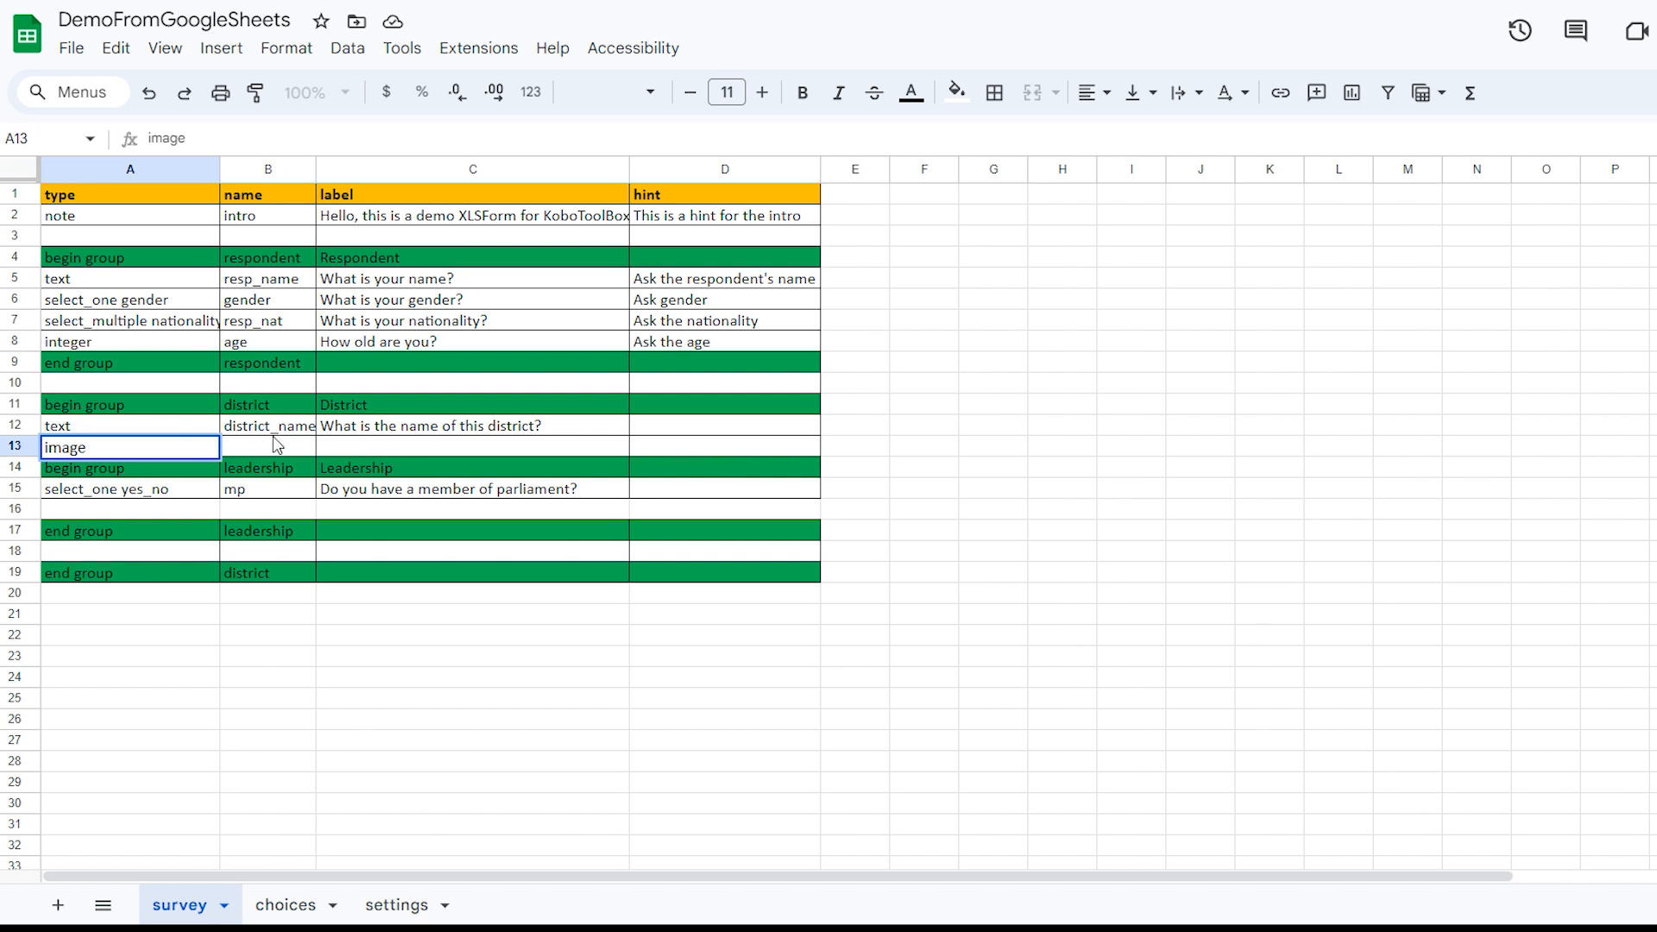
Give the image question the name photo and the label "Picture of district landmark".
left_click(273, 447)
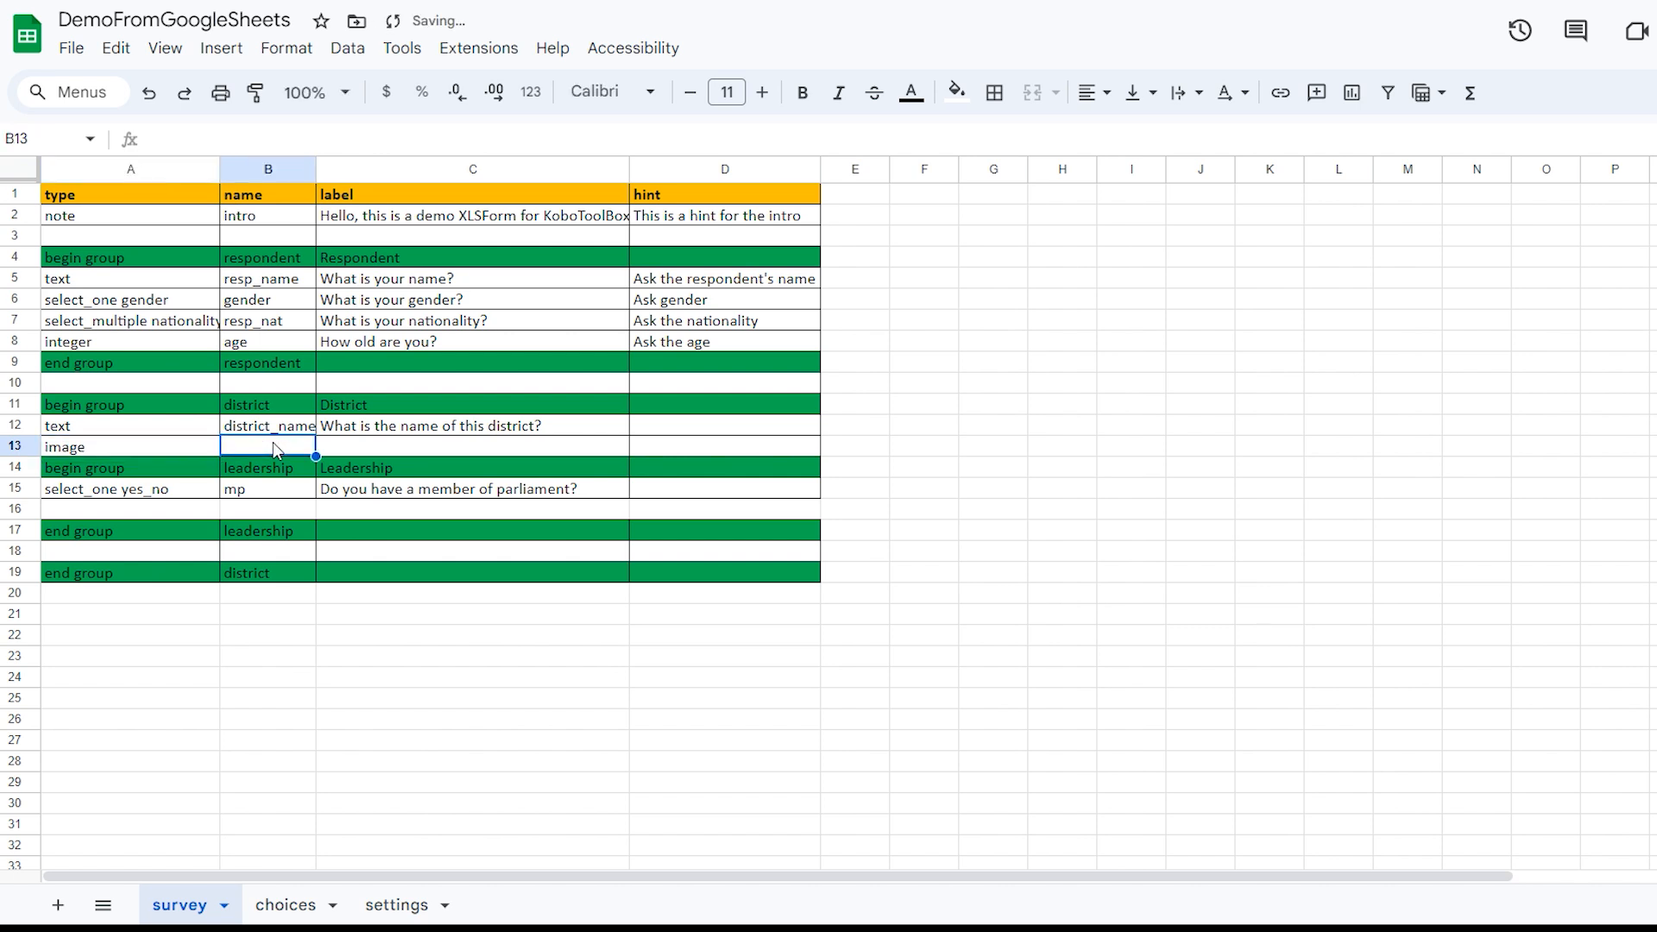
type("photo")
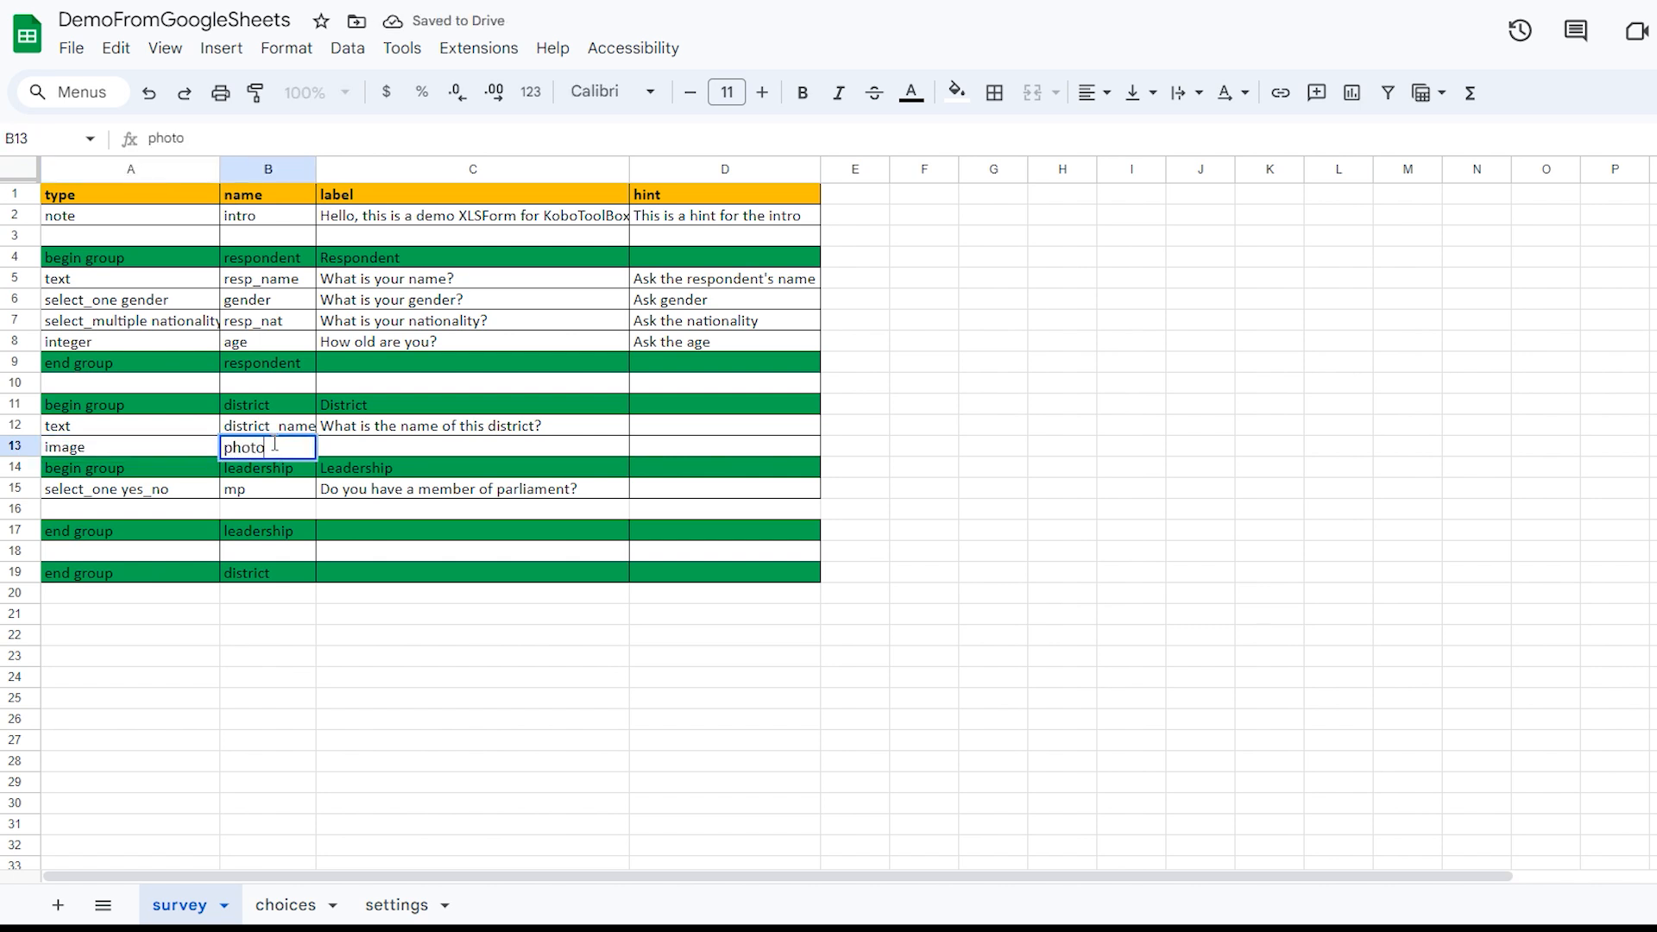
key("Tab")
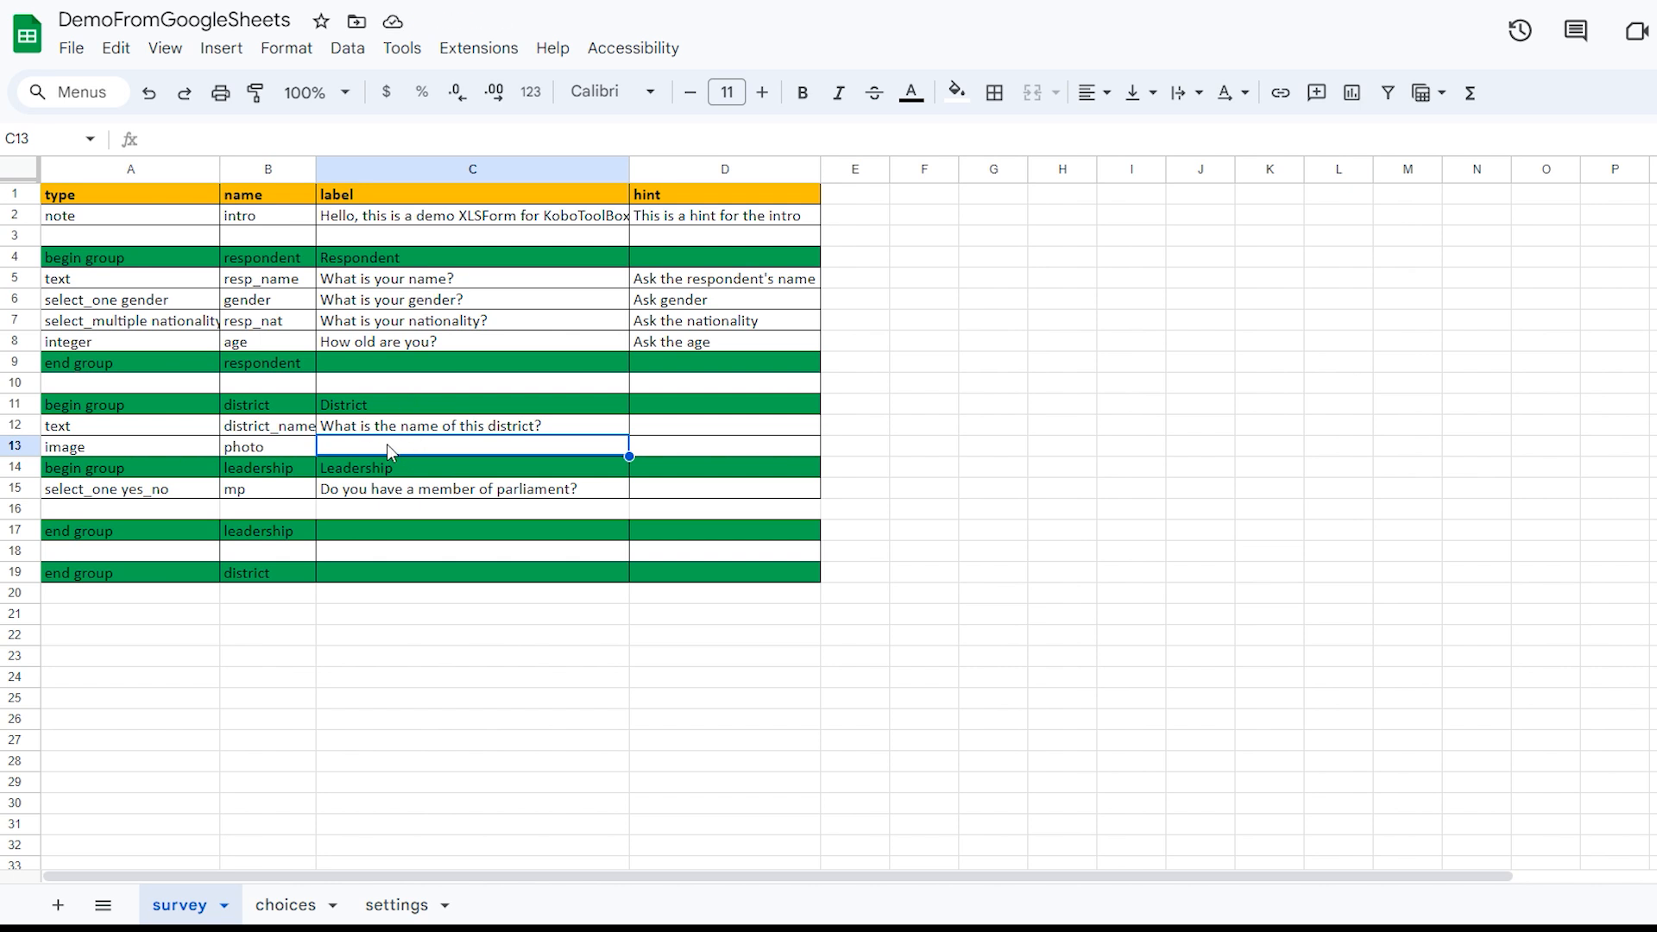
type("Picture of")
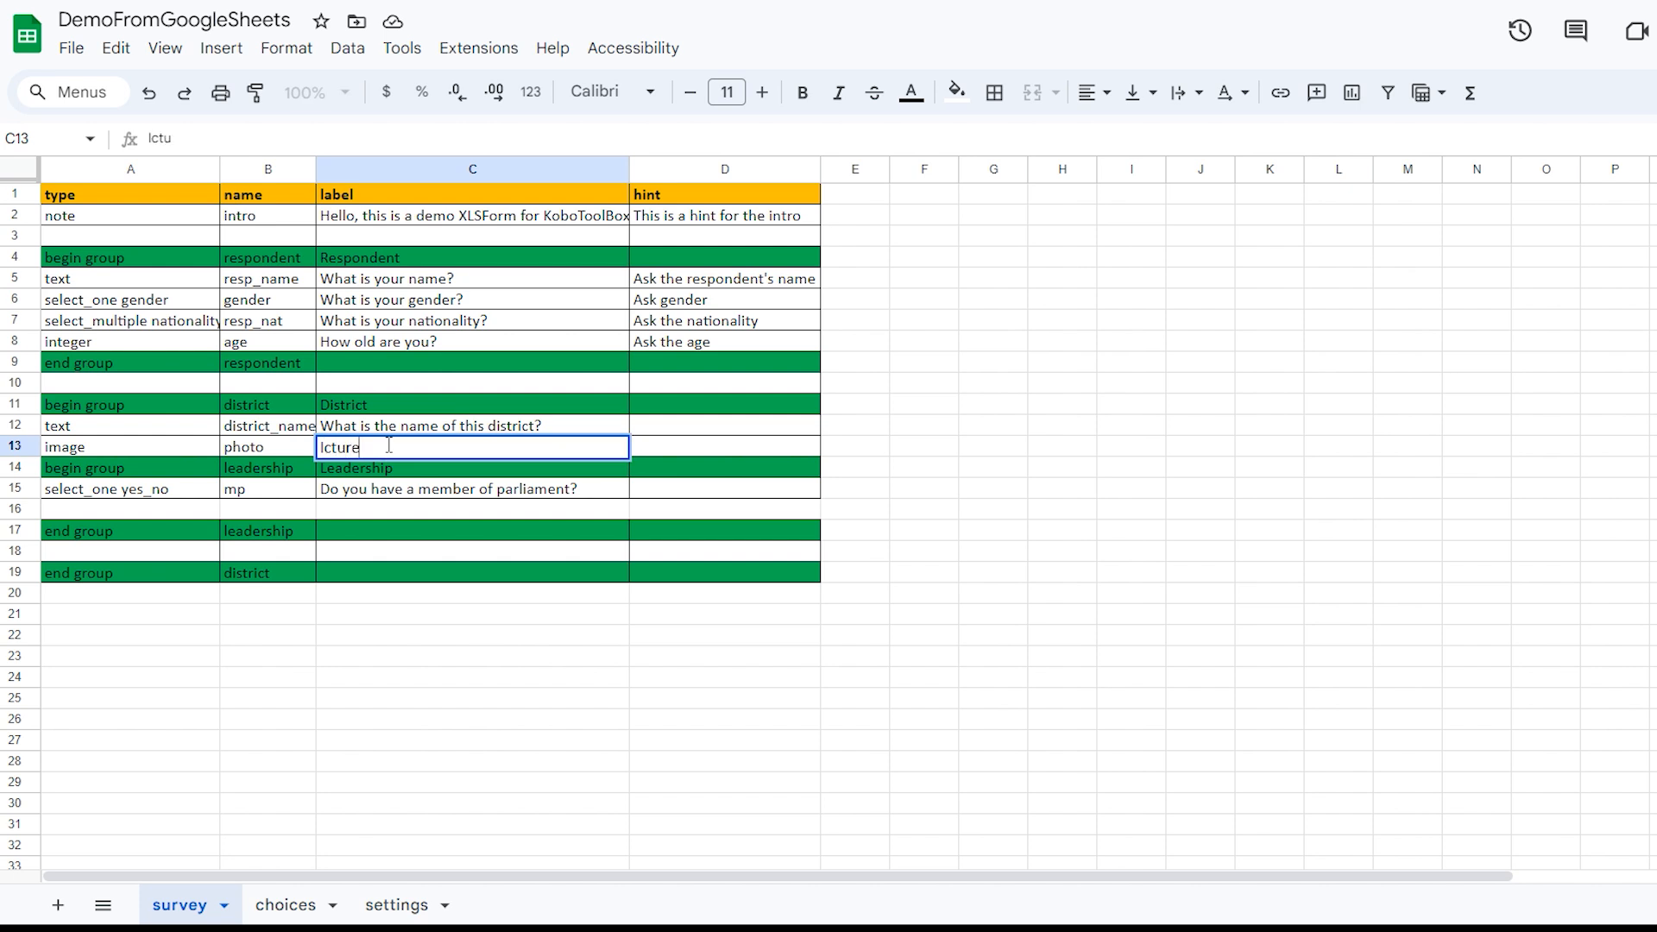
type(" district landmark")
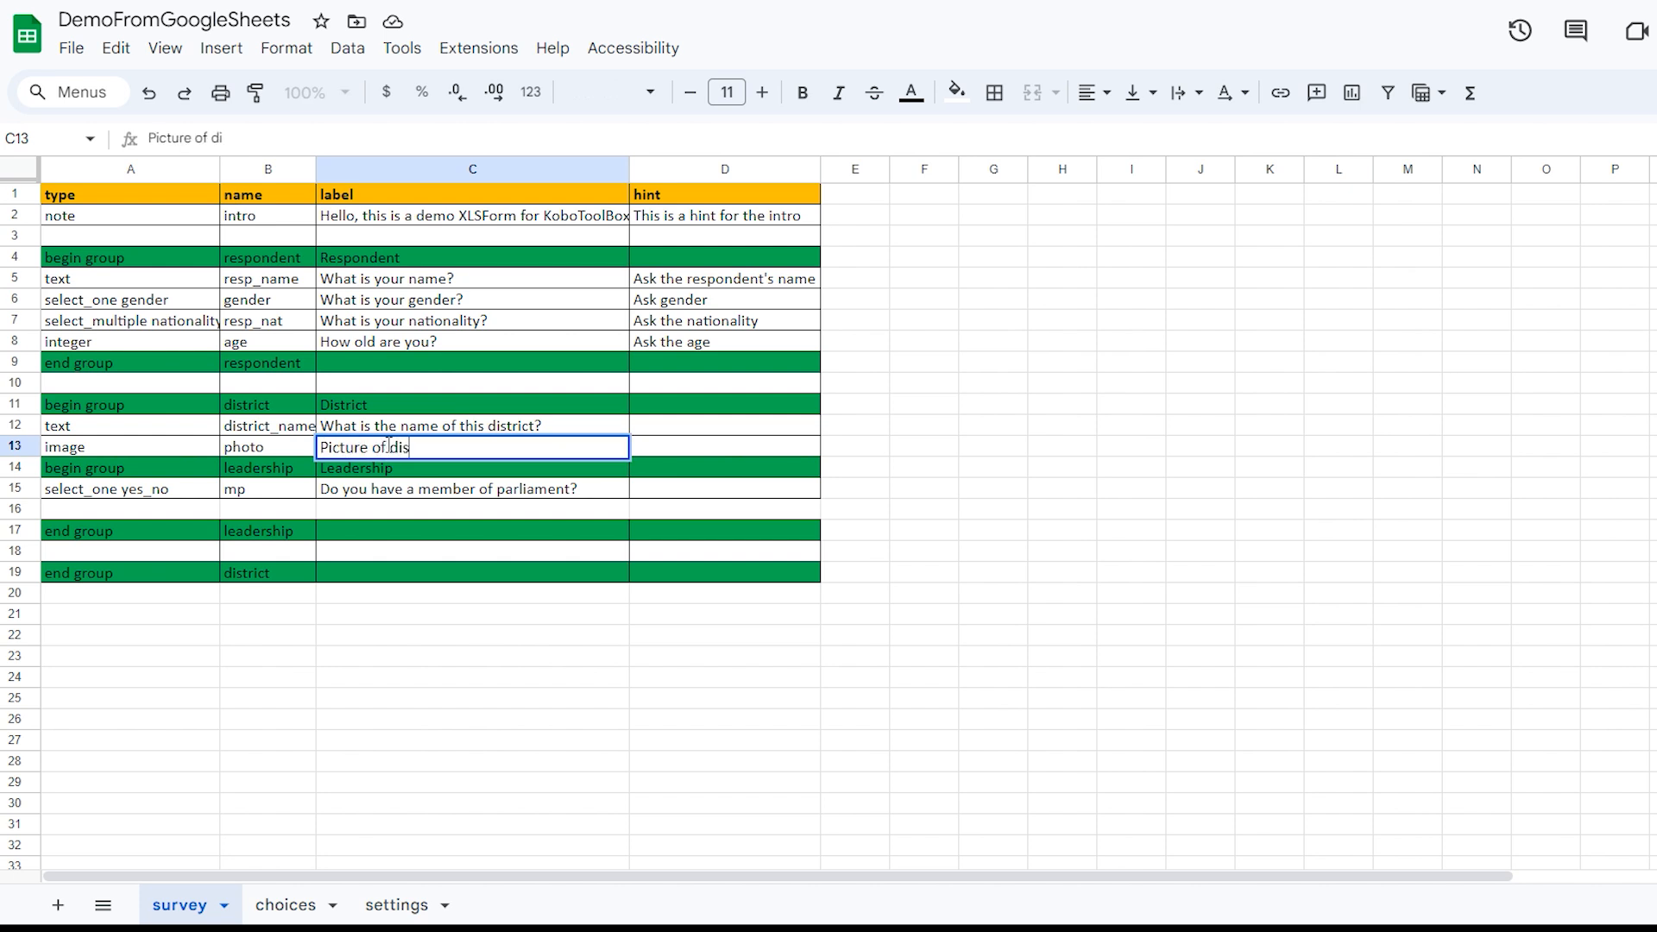
key("Return")
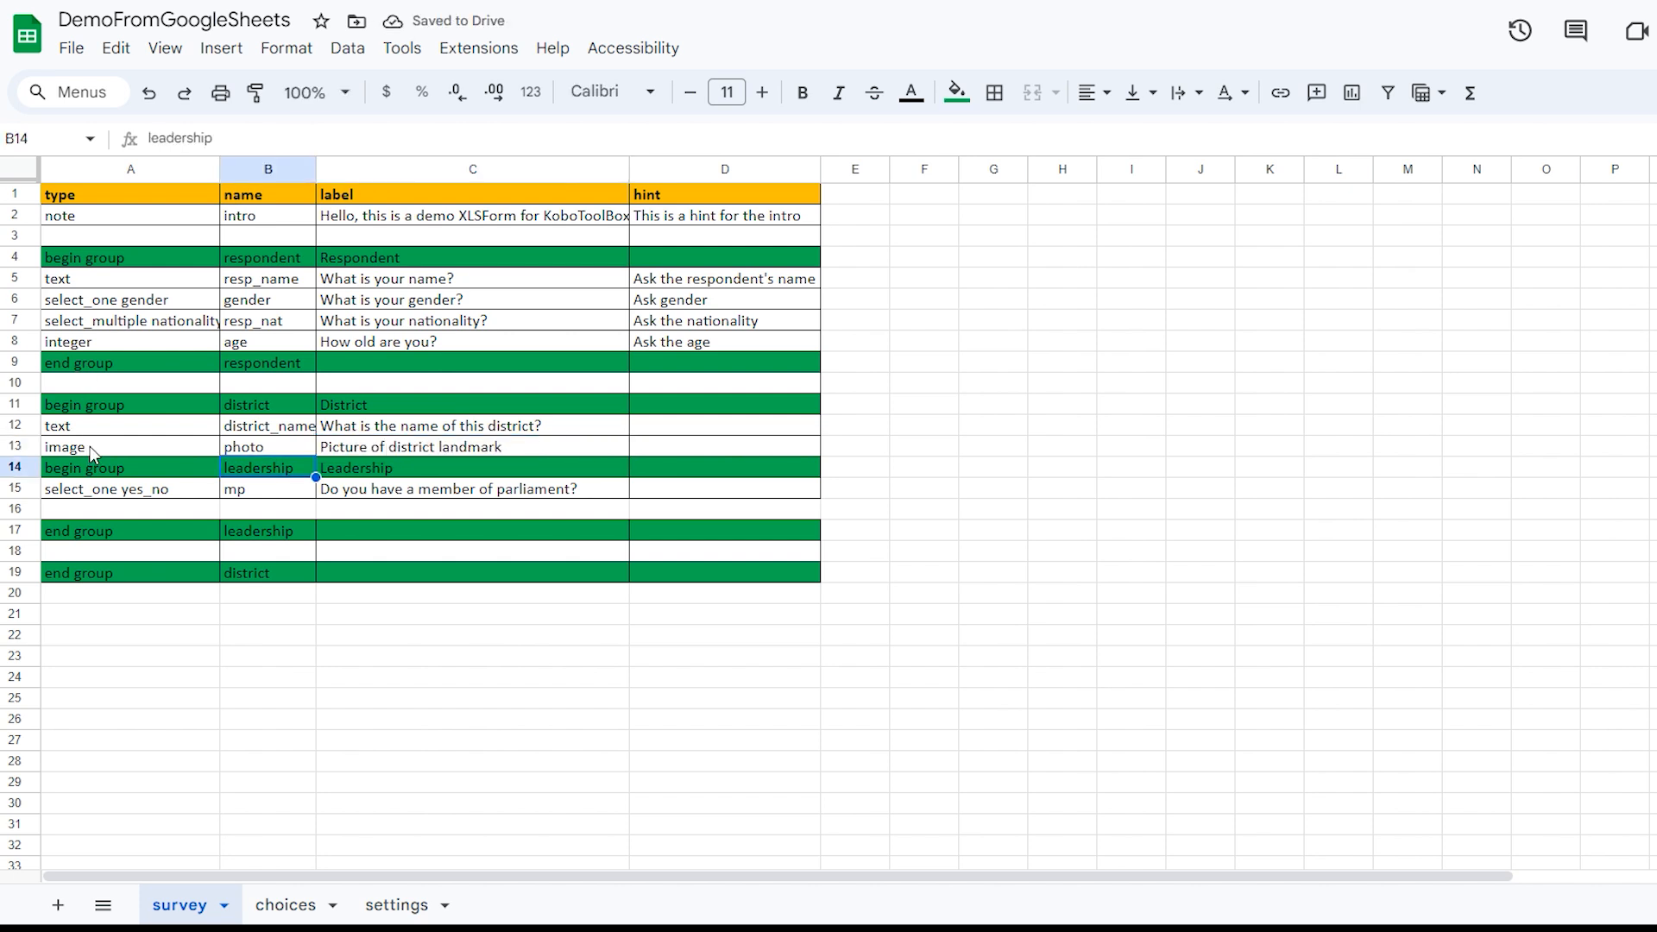
left_click(93, 453)
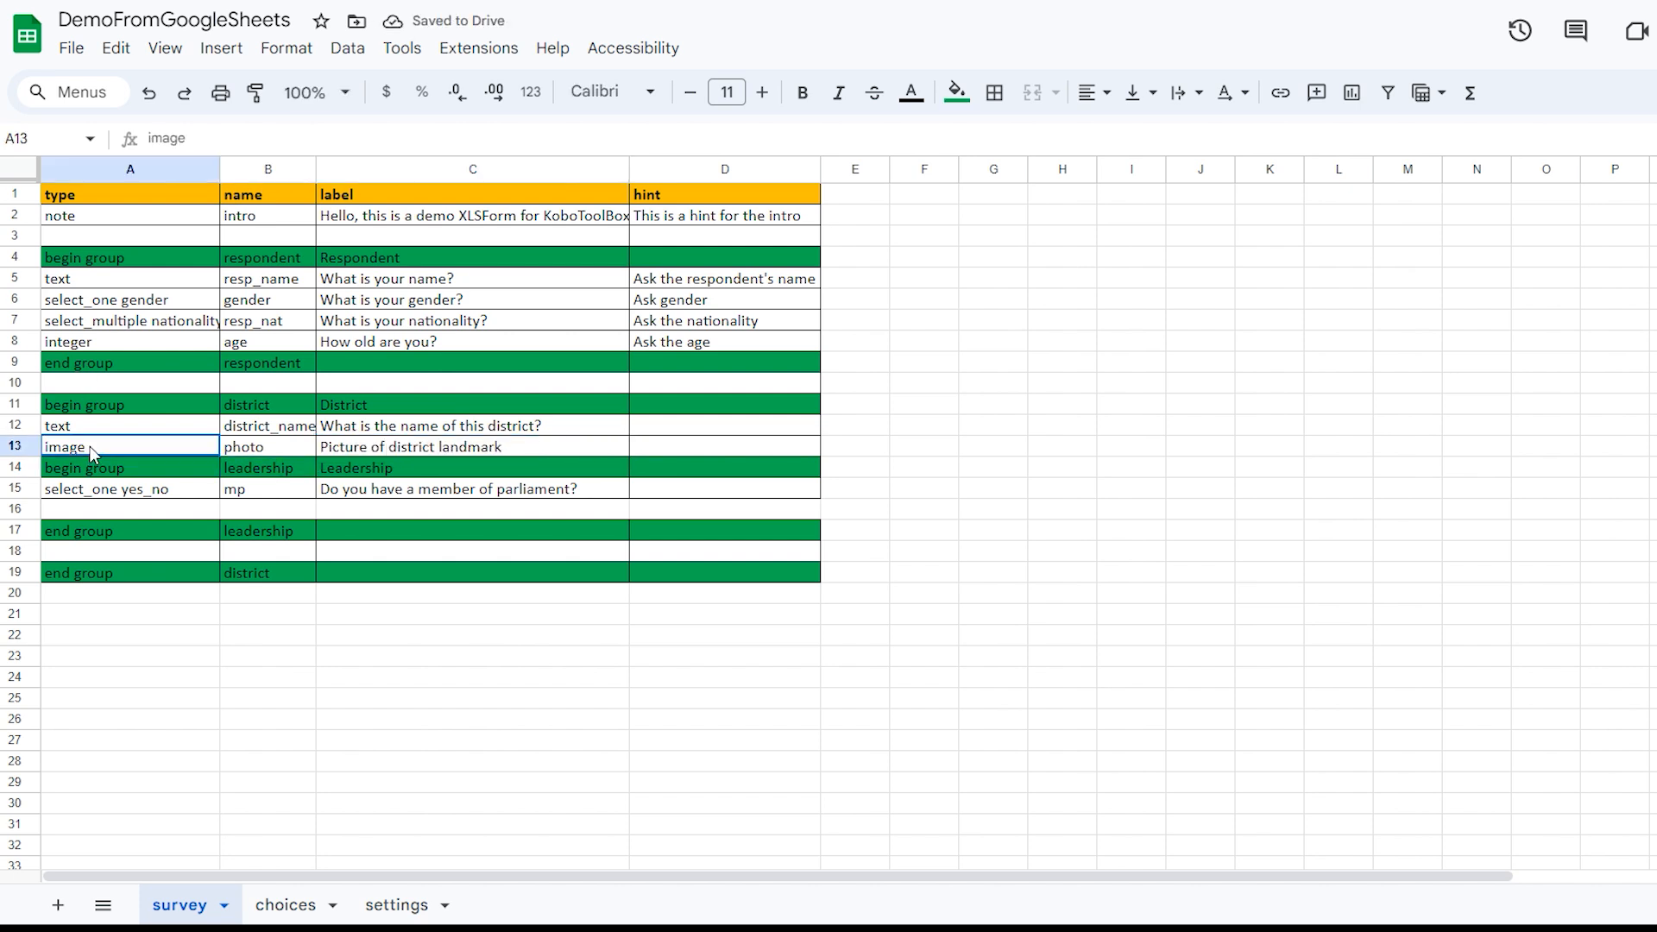
left_click(149, 176)
left_click(113, 170)
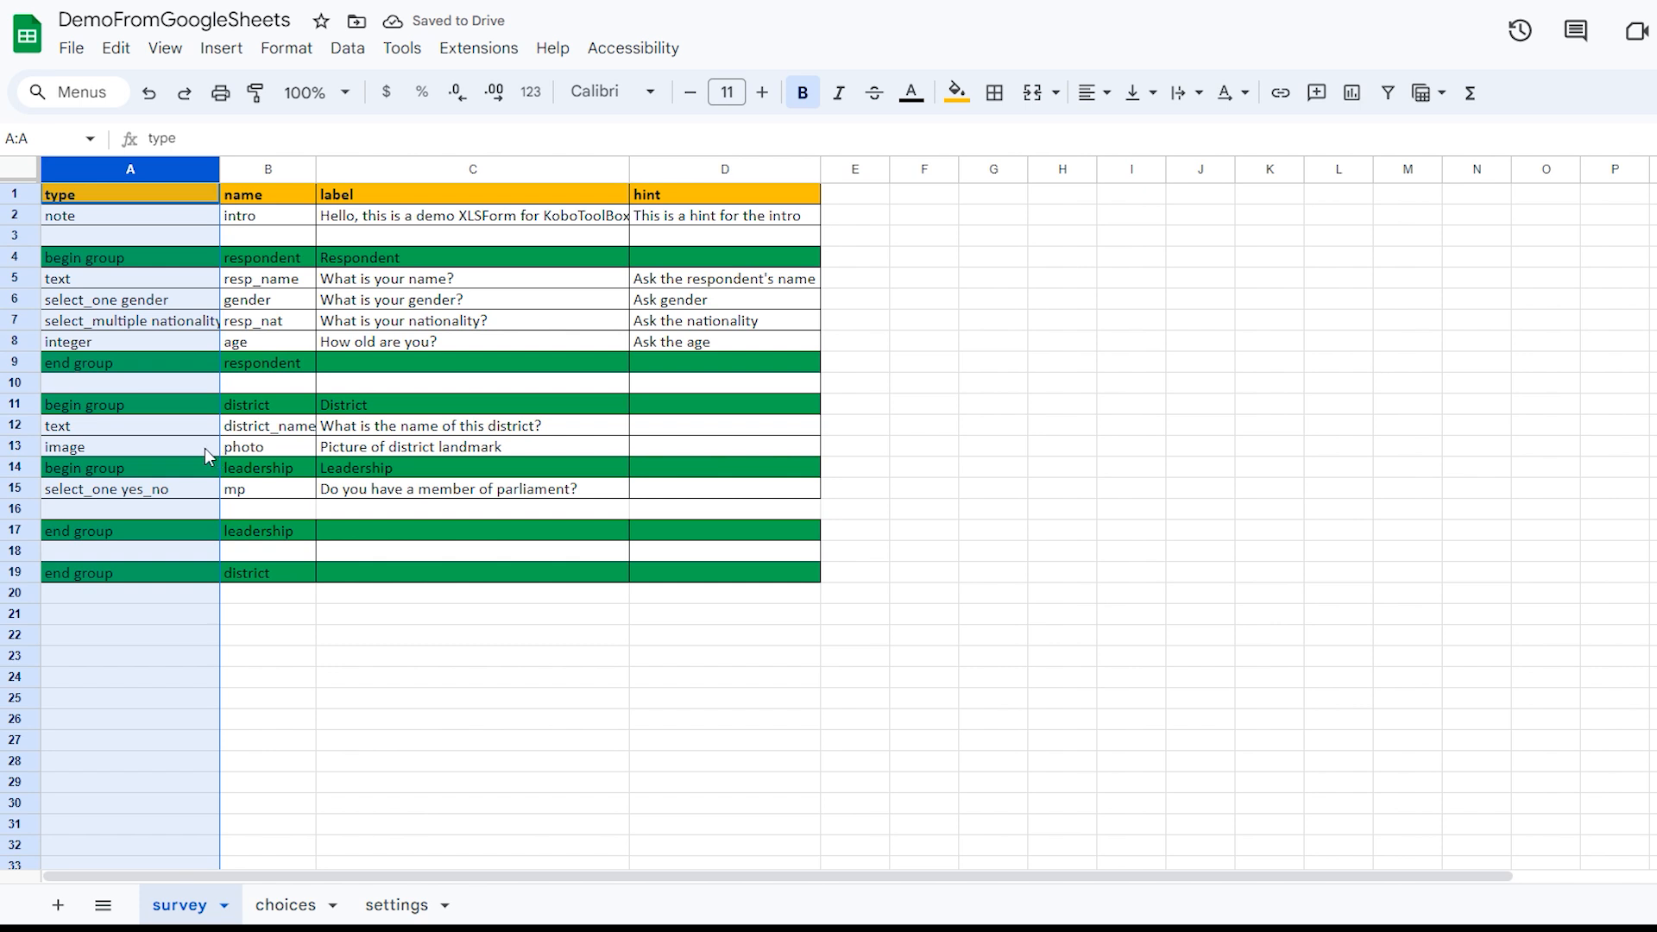
left_click(168, 451)
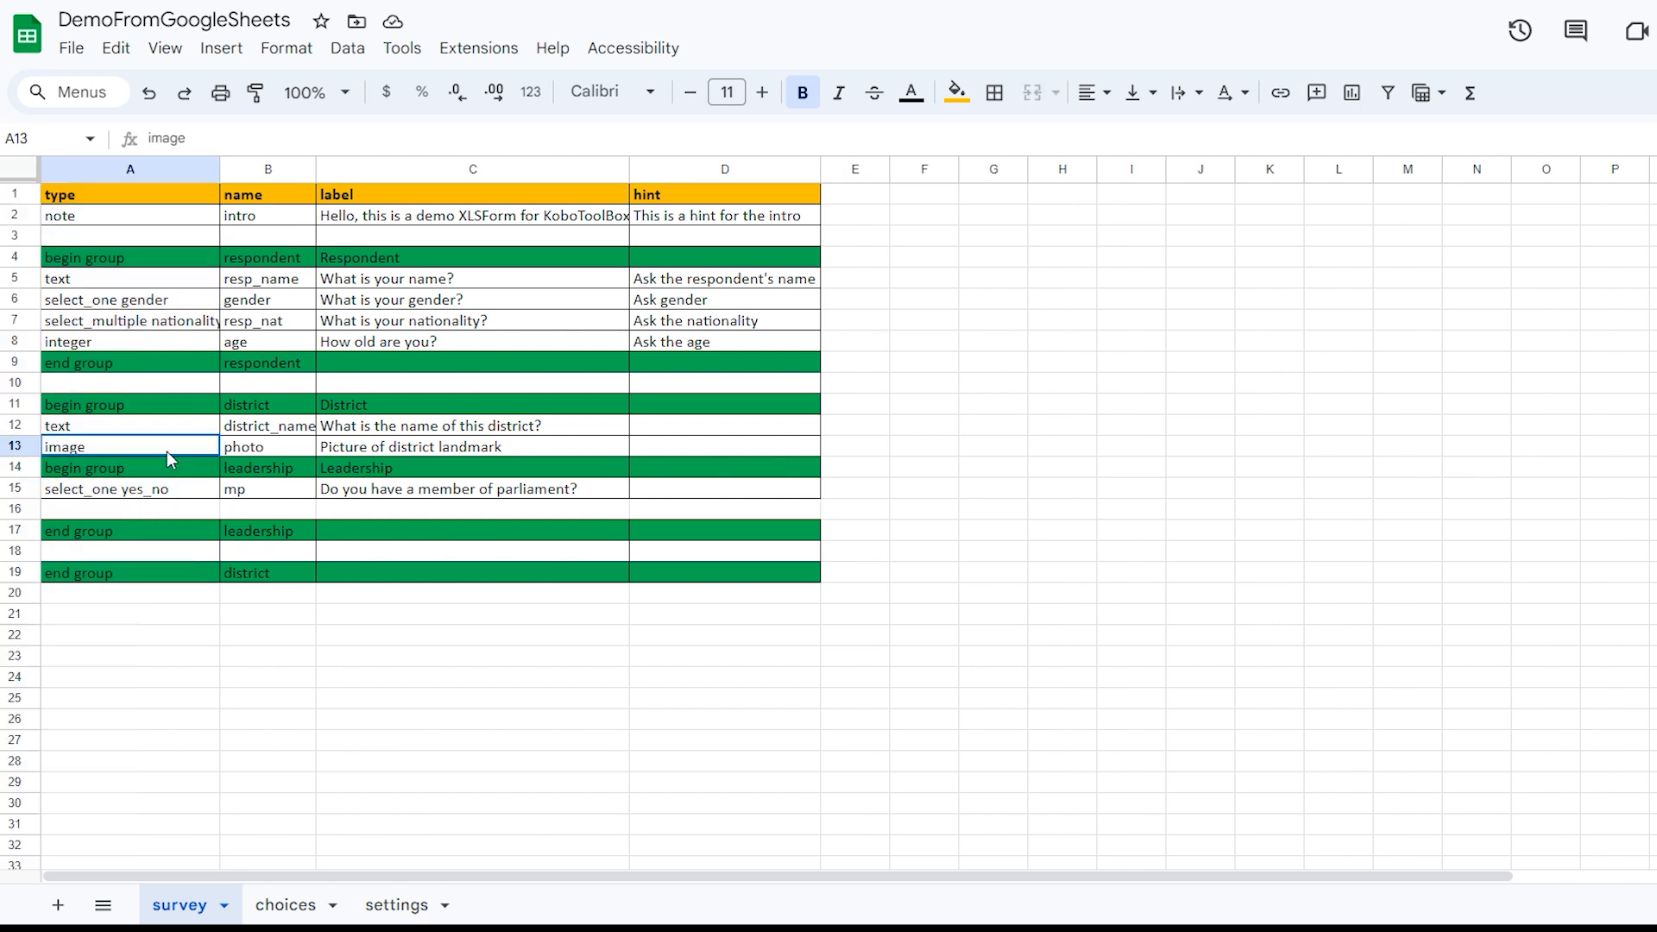
Look at the spreadsheet's sharing options and, in KoboToolbox, at the sources offered for creating a new project.
left_click(73, 50)
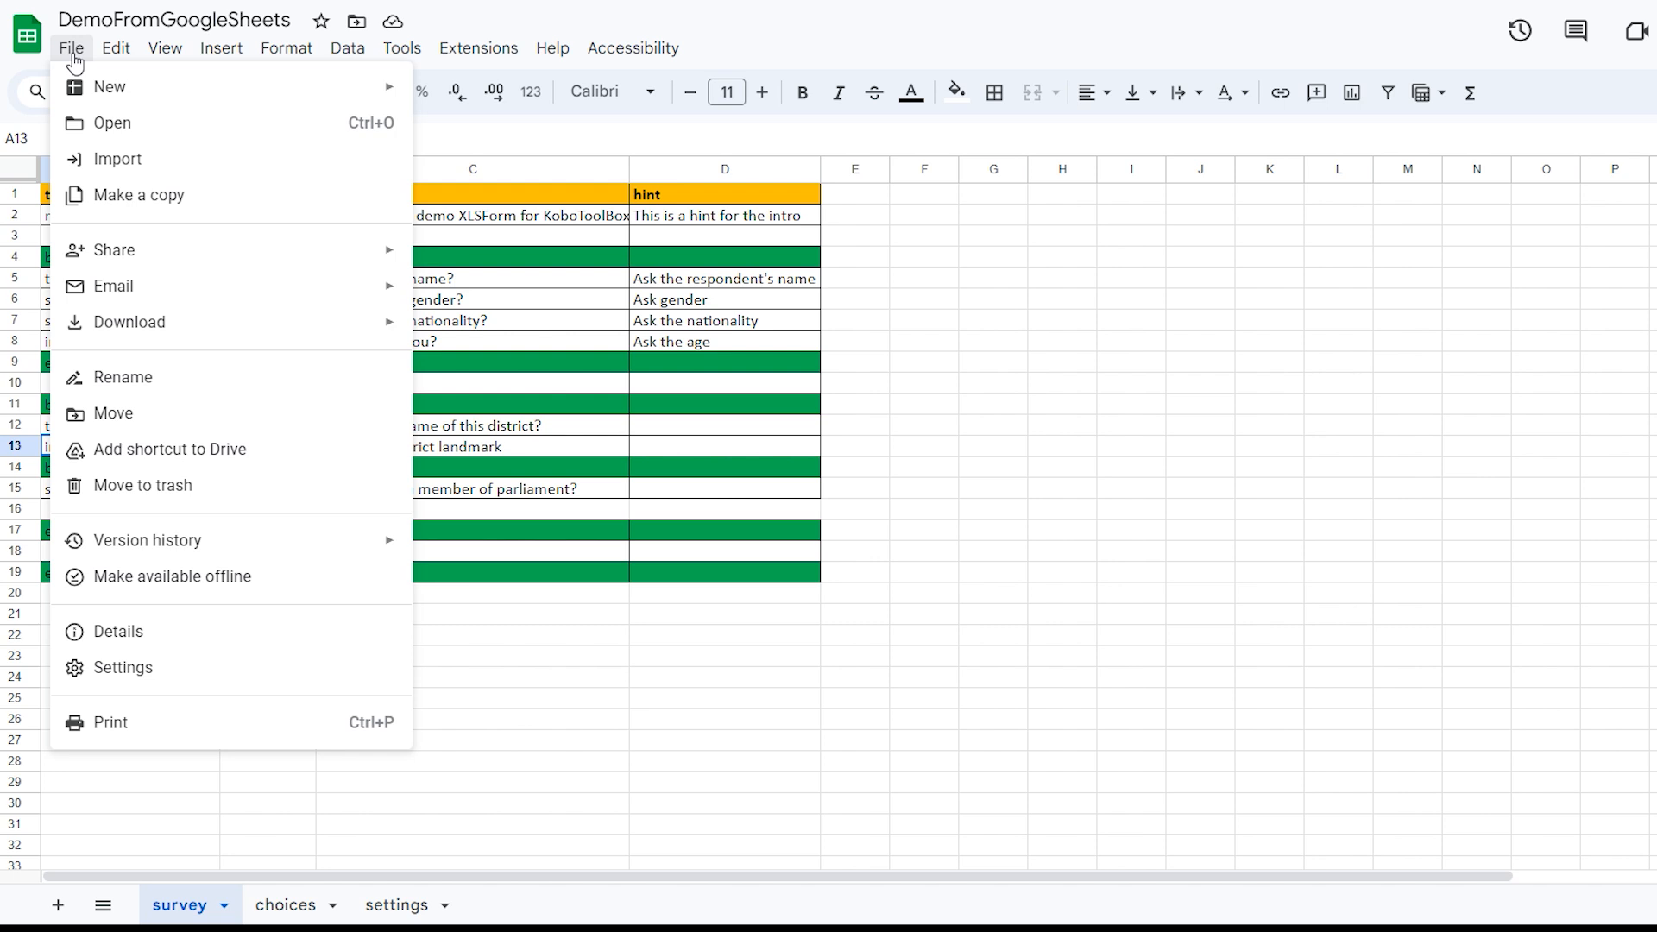
mouse_move(388, 252)
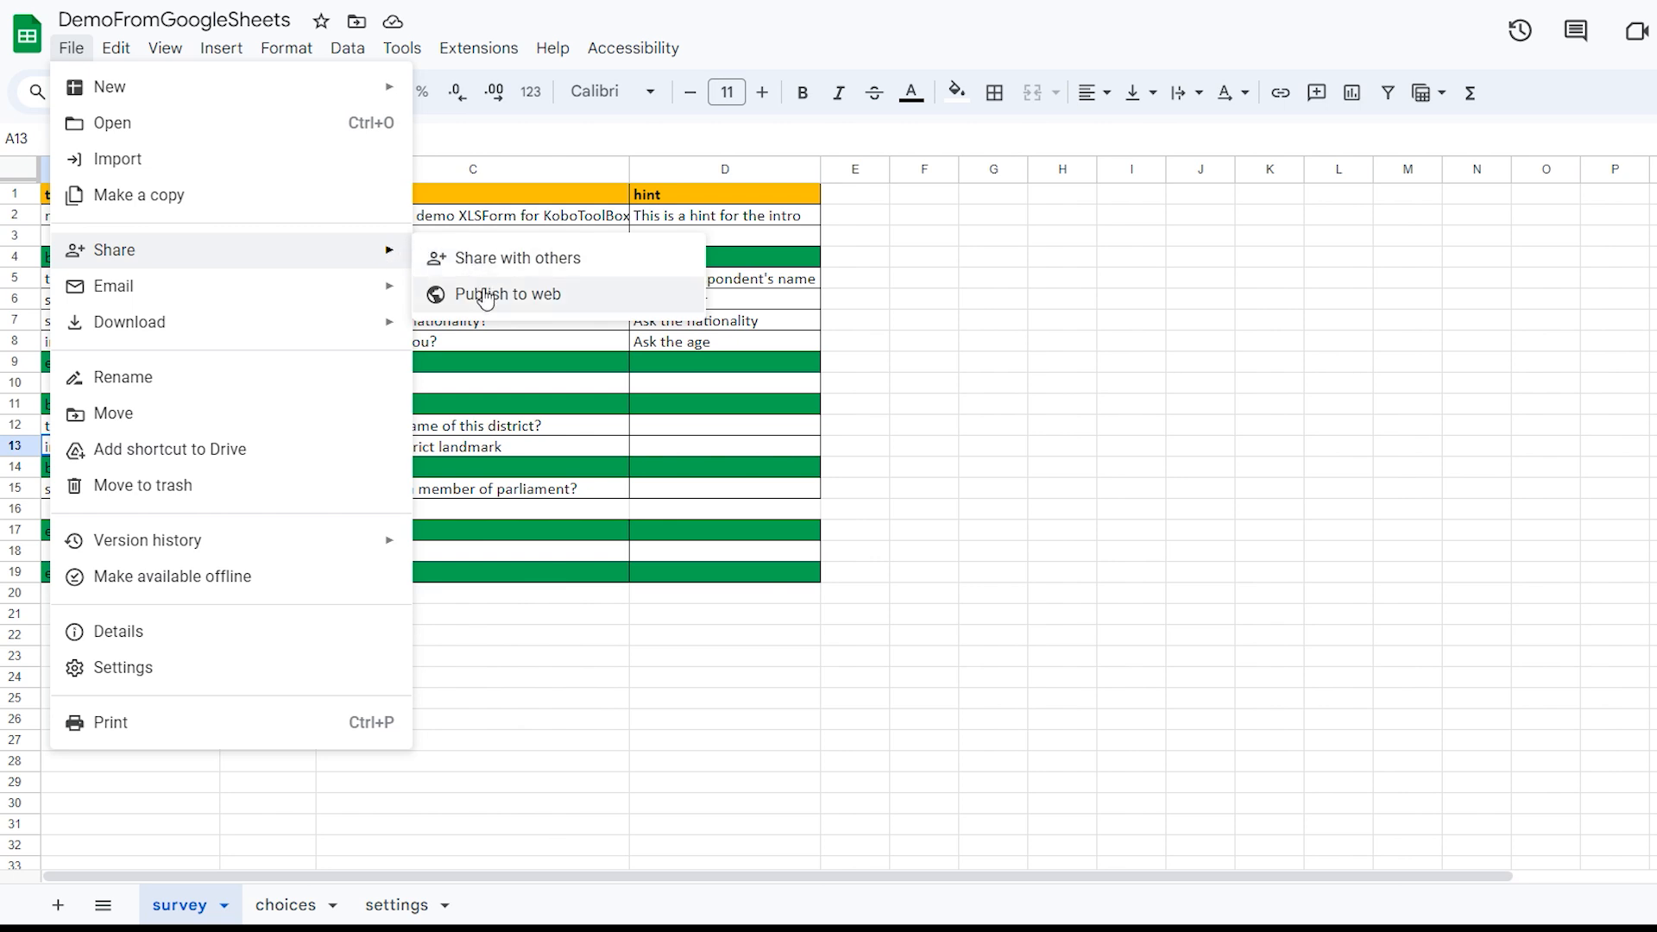
left_click(536, 690)
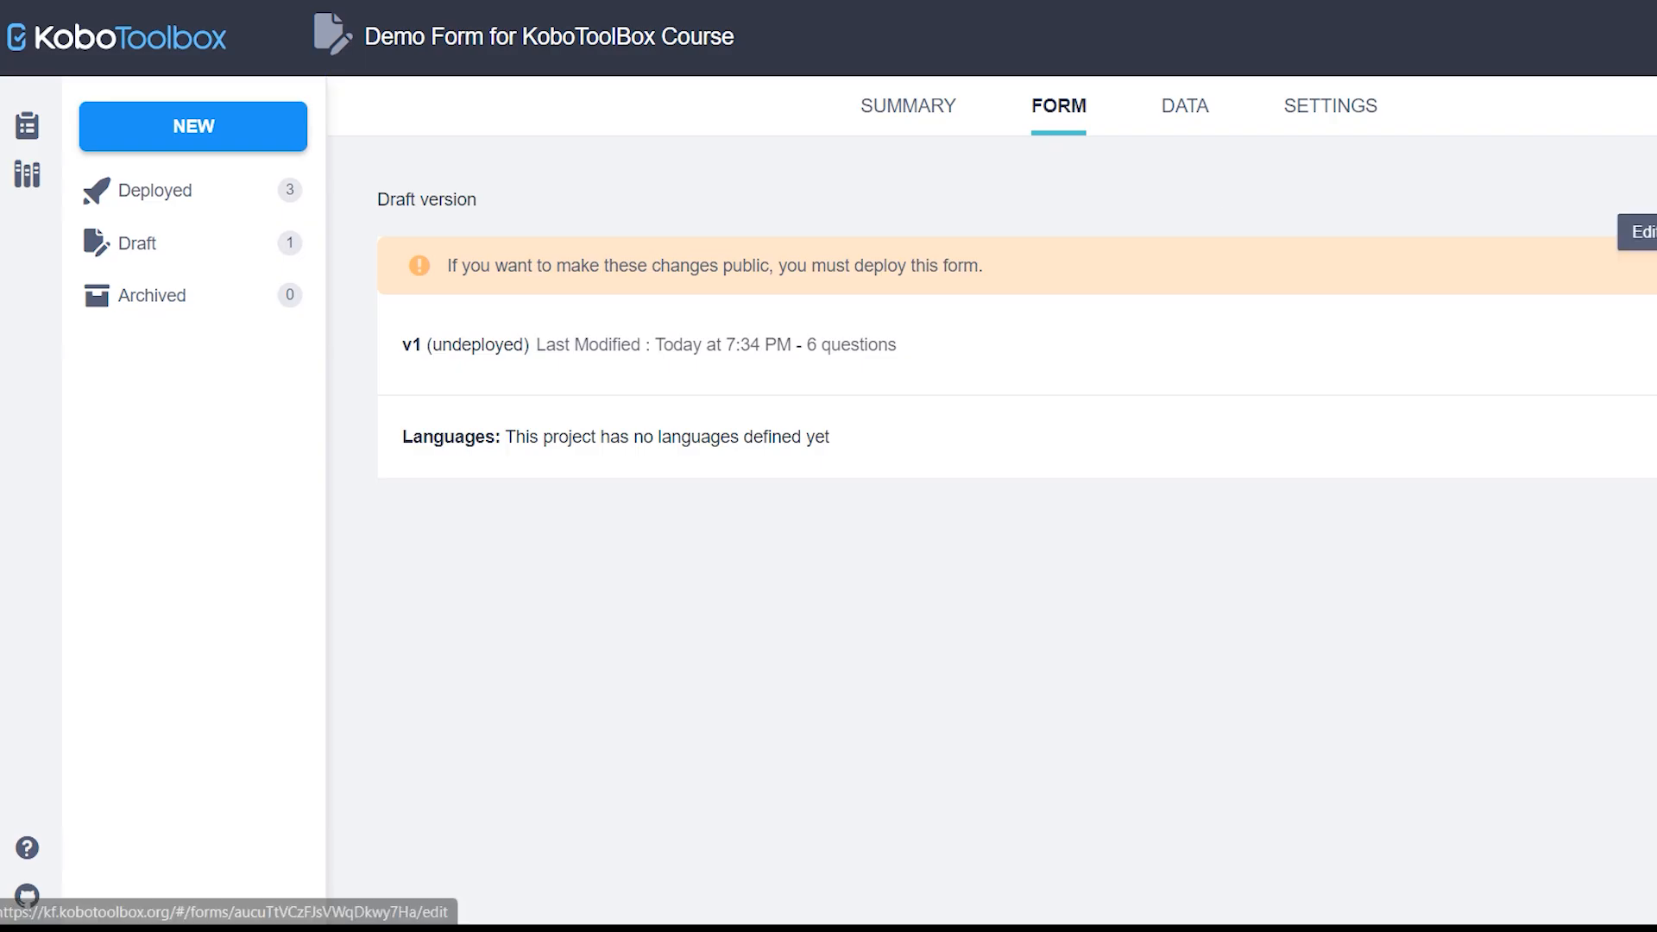
left_click(213, 138)
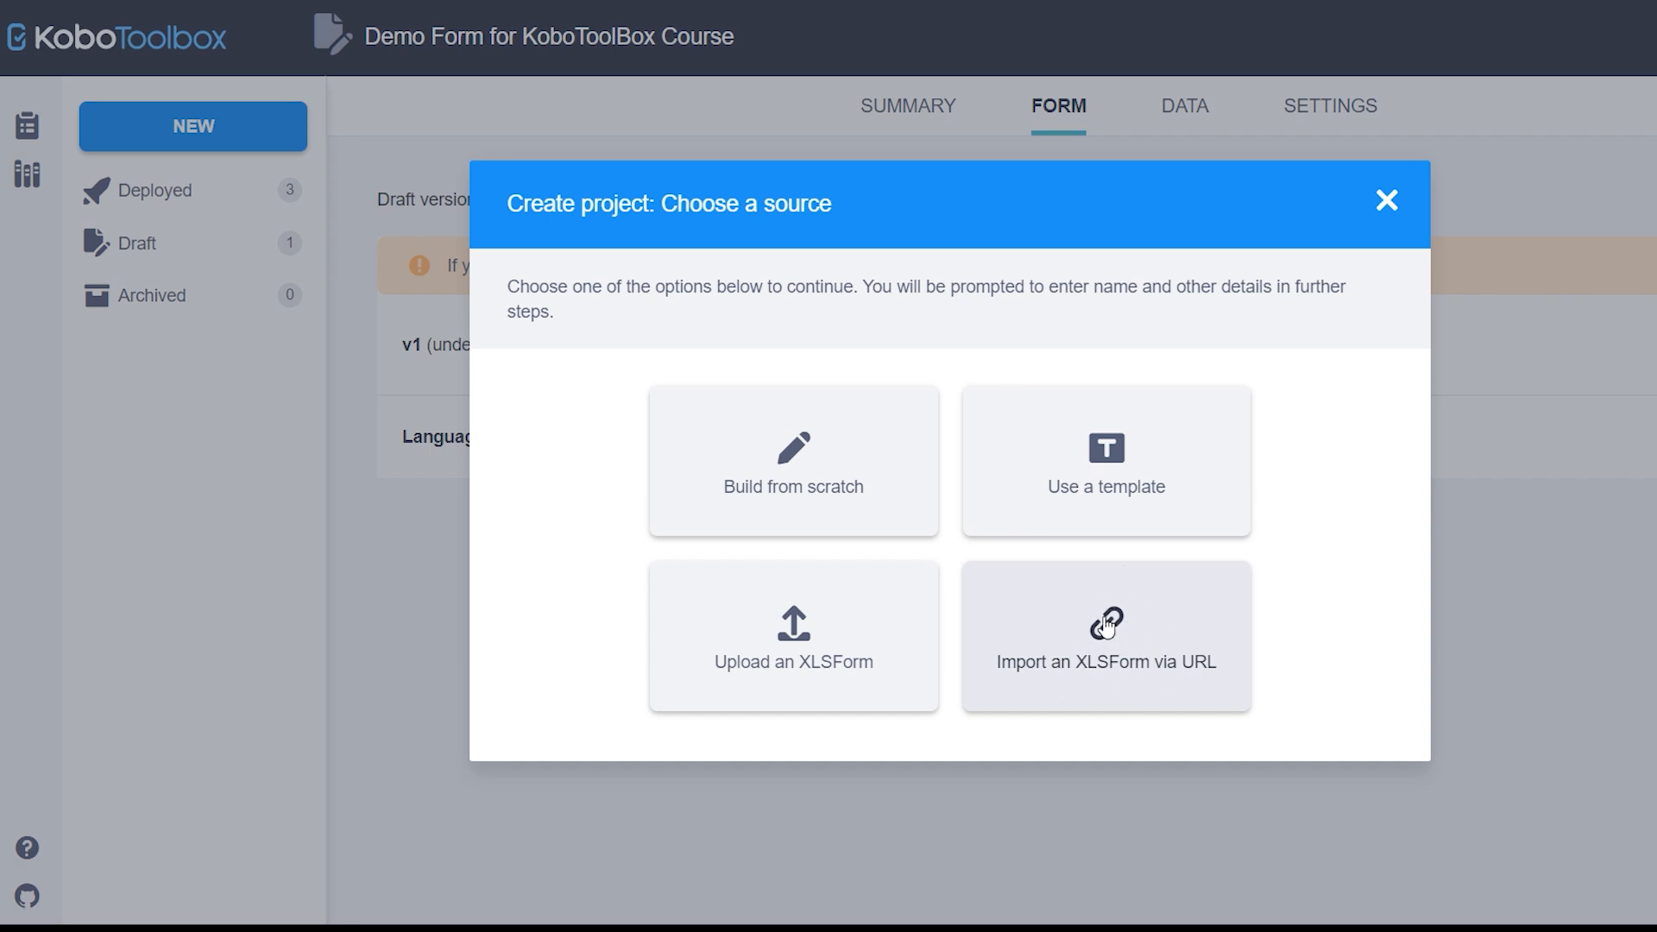
left_click(1389, 202)
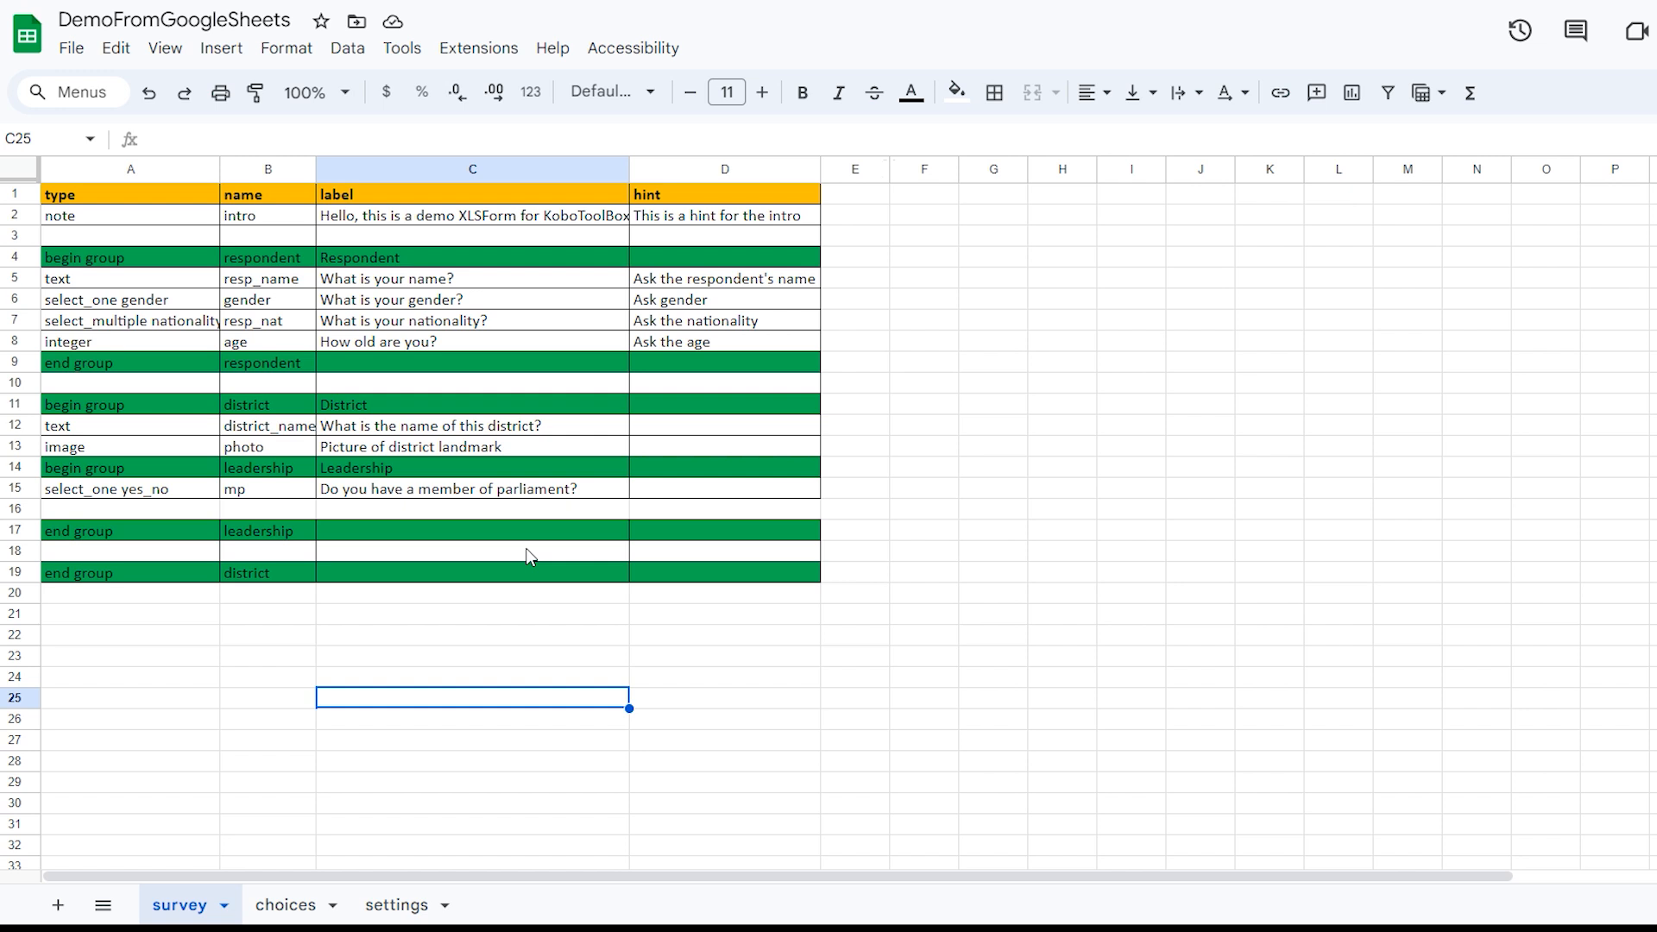
In the Google Sheets form, set up publishing to the web for the entire document as Microsoft Excel (.xlsx).
left_click(69, 52)
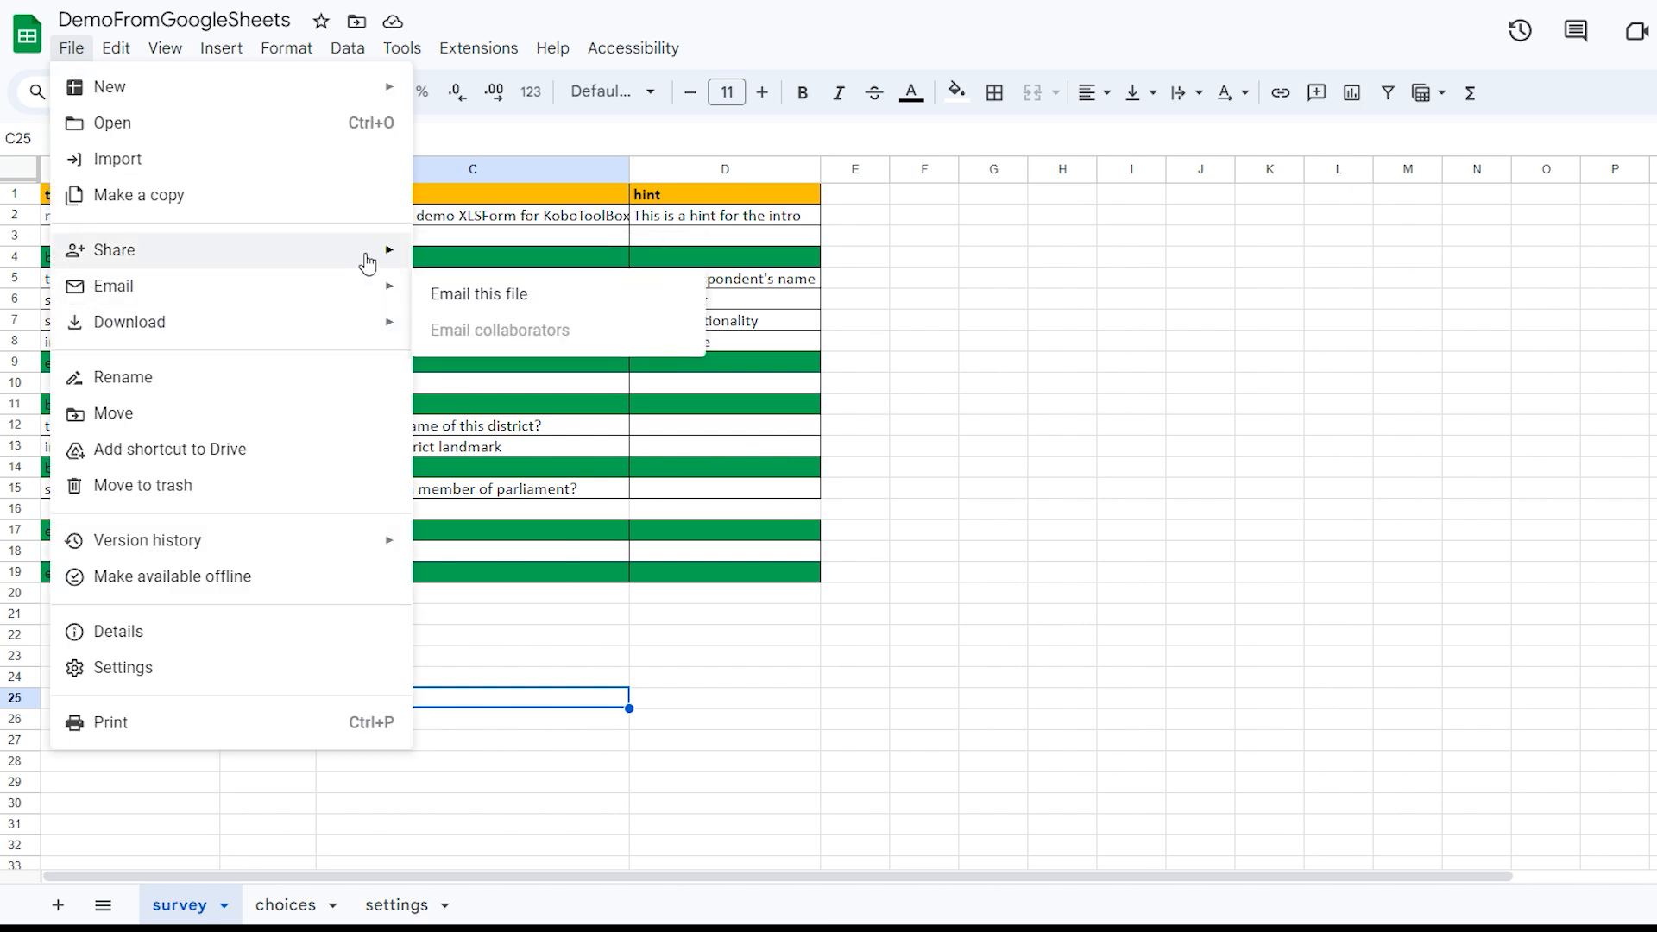
mouse_move(384, 257)
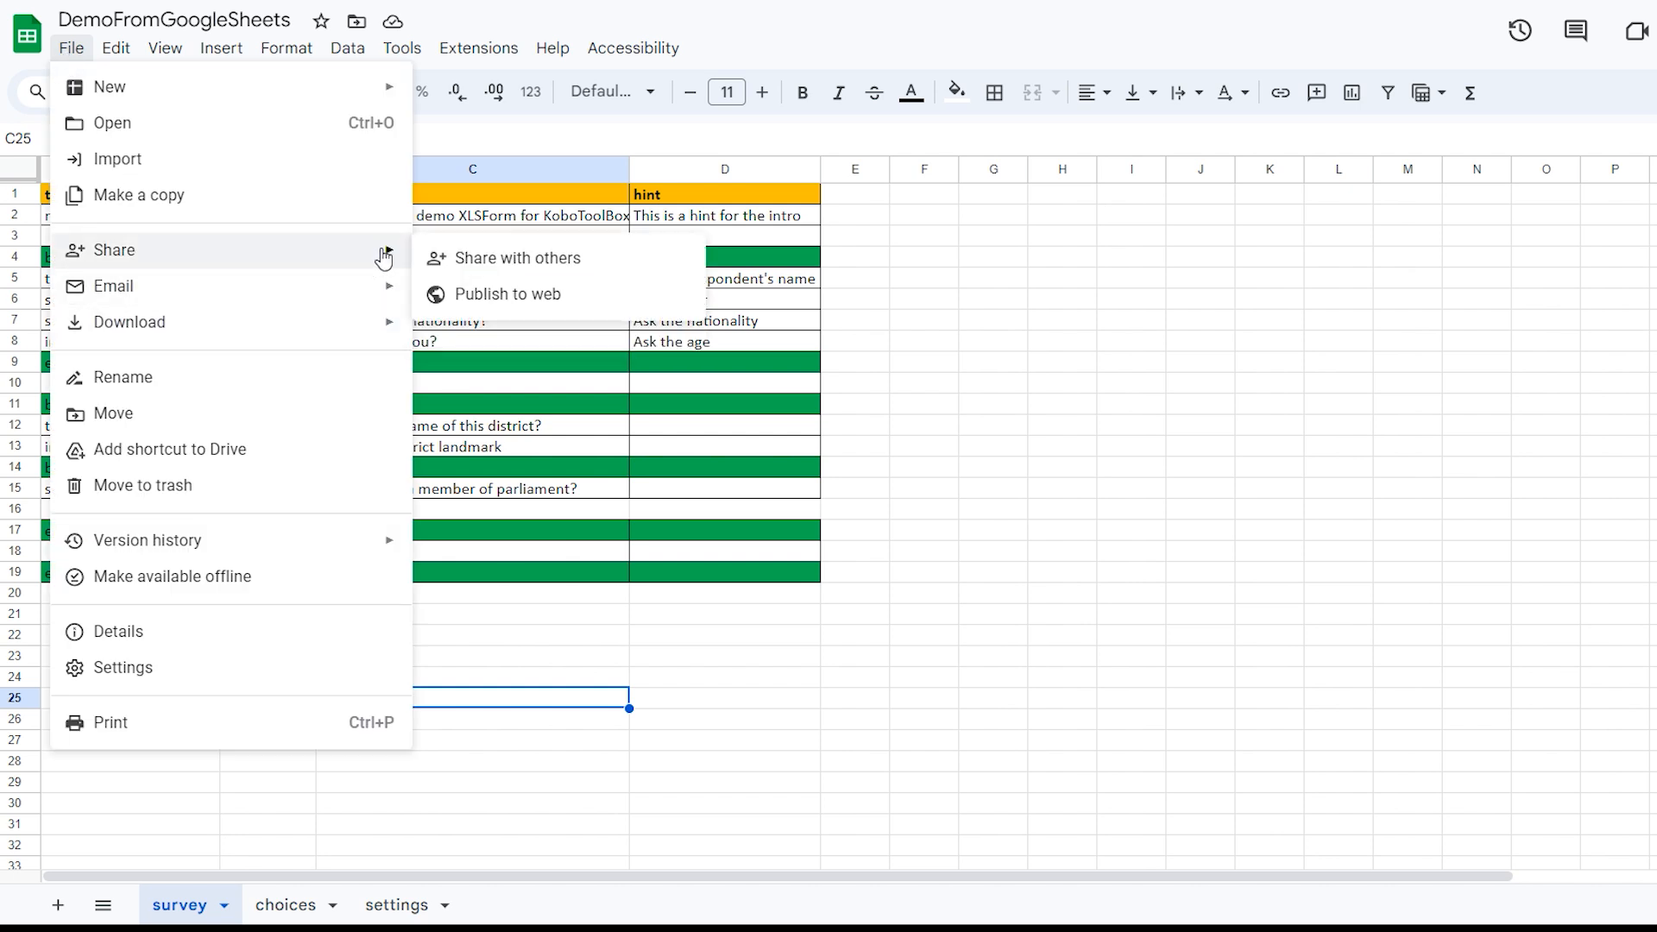
left_click(530, 298)
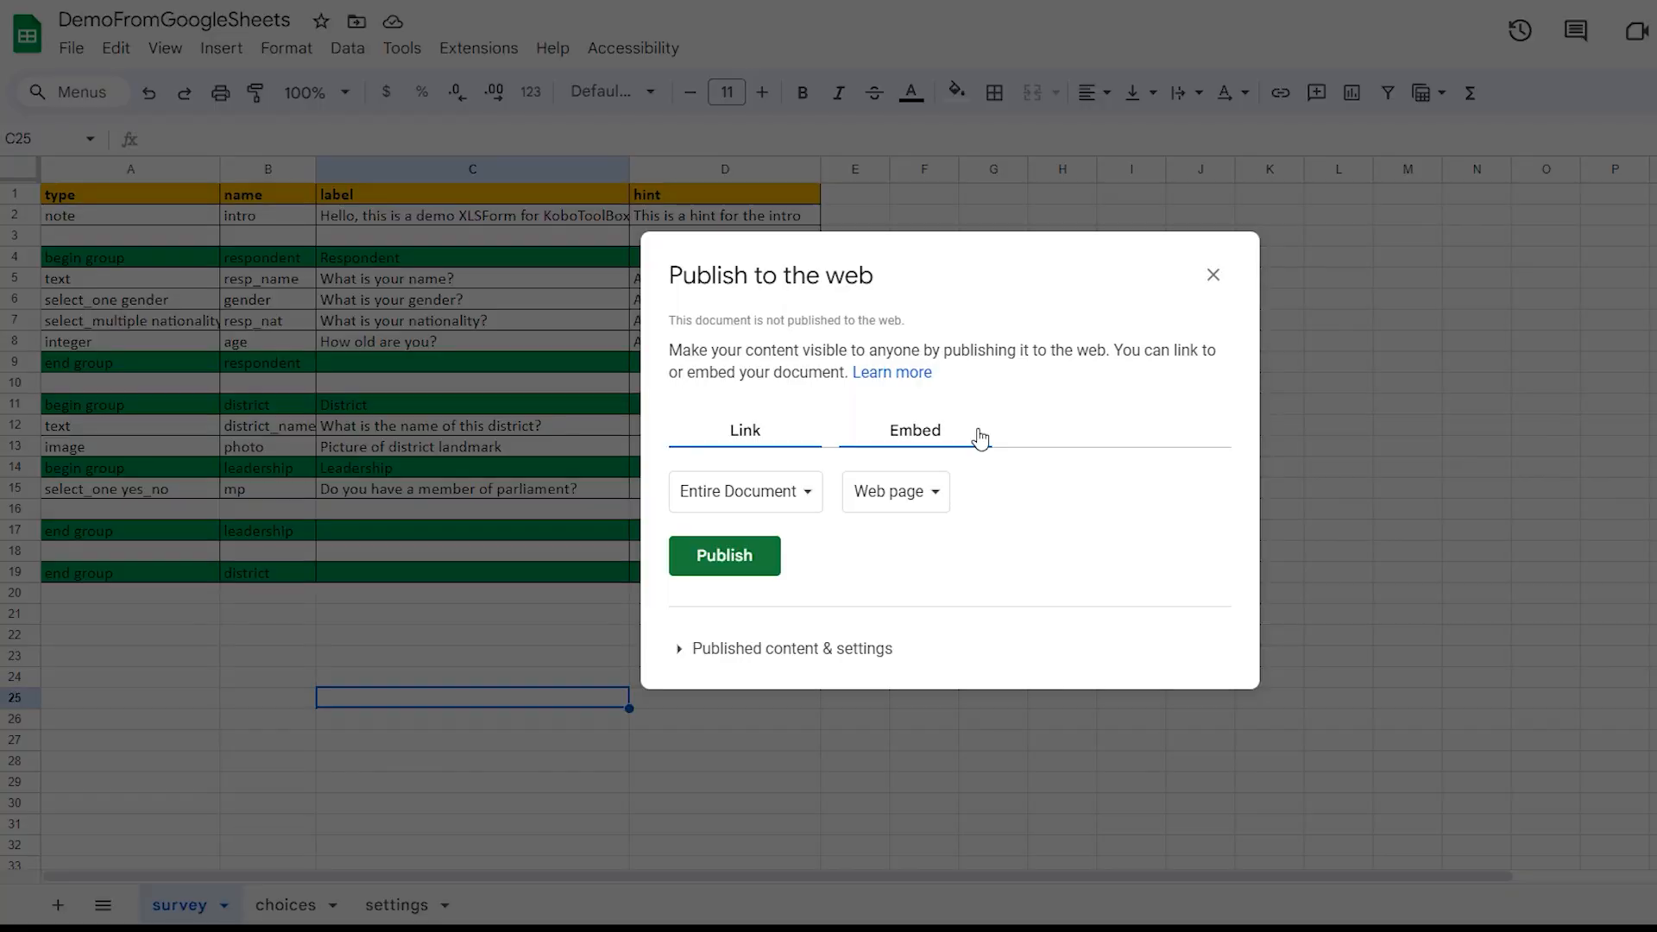
left_click_drag(1077, 266, 1041, 91)
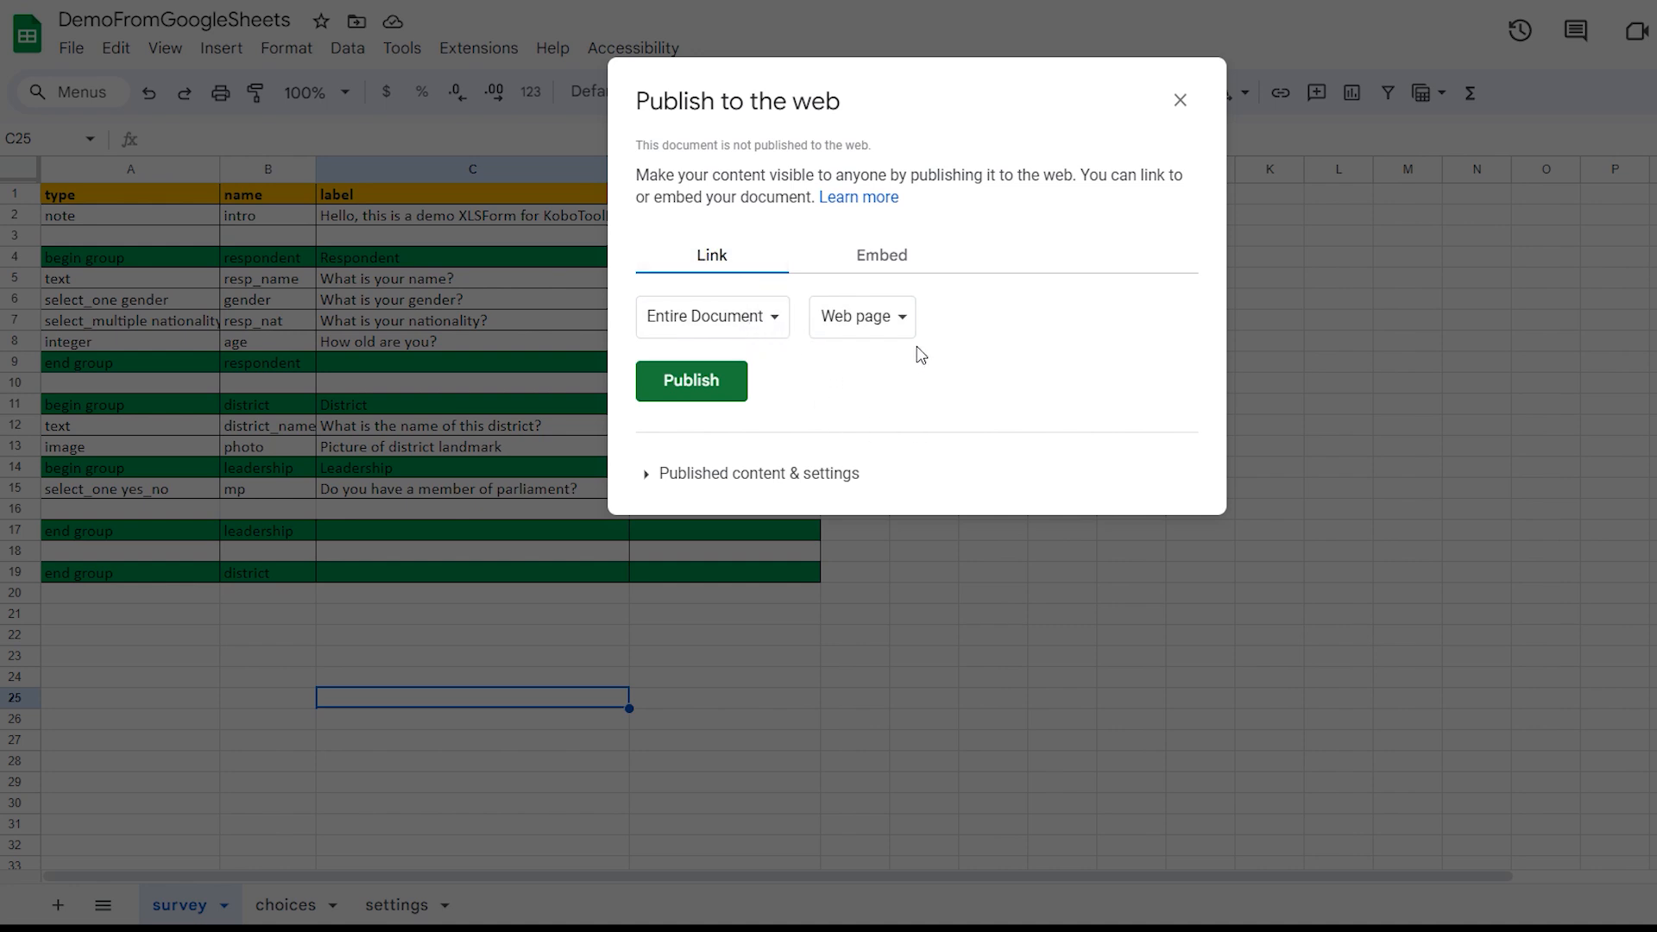
left_click(901, 323)
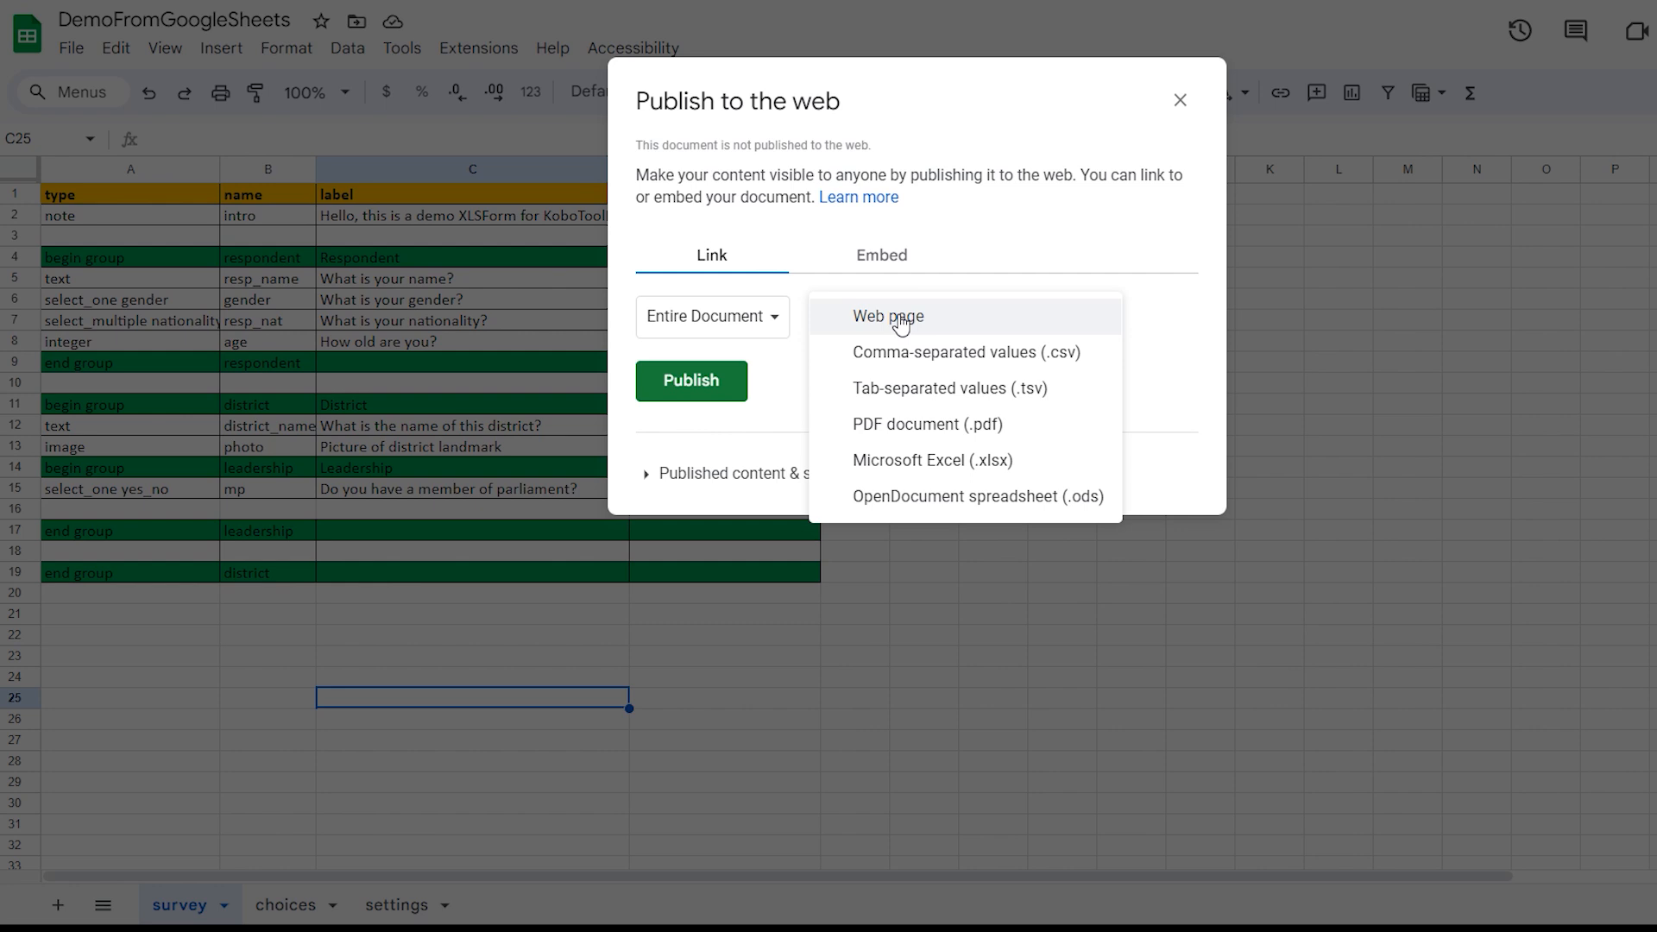
left_click(944, 464)
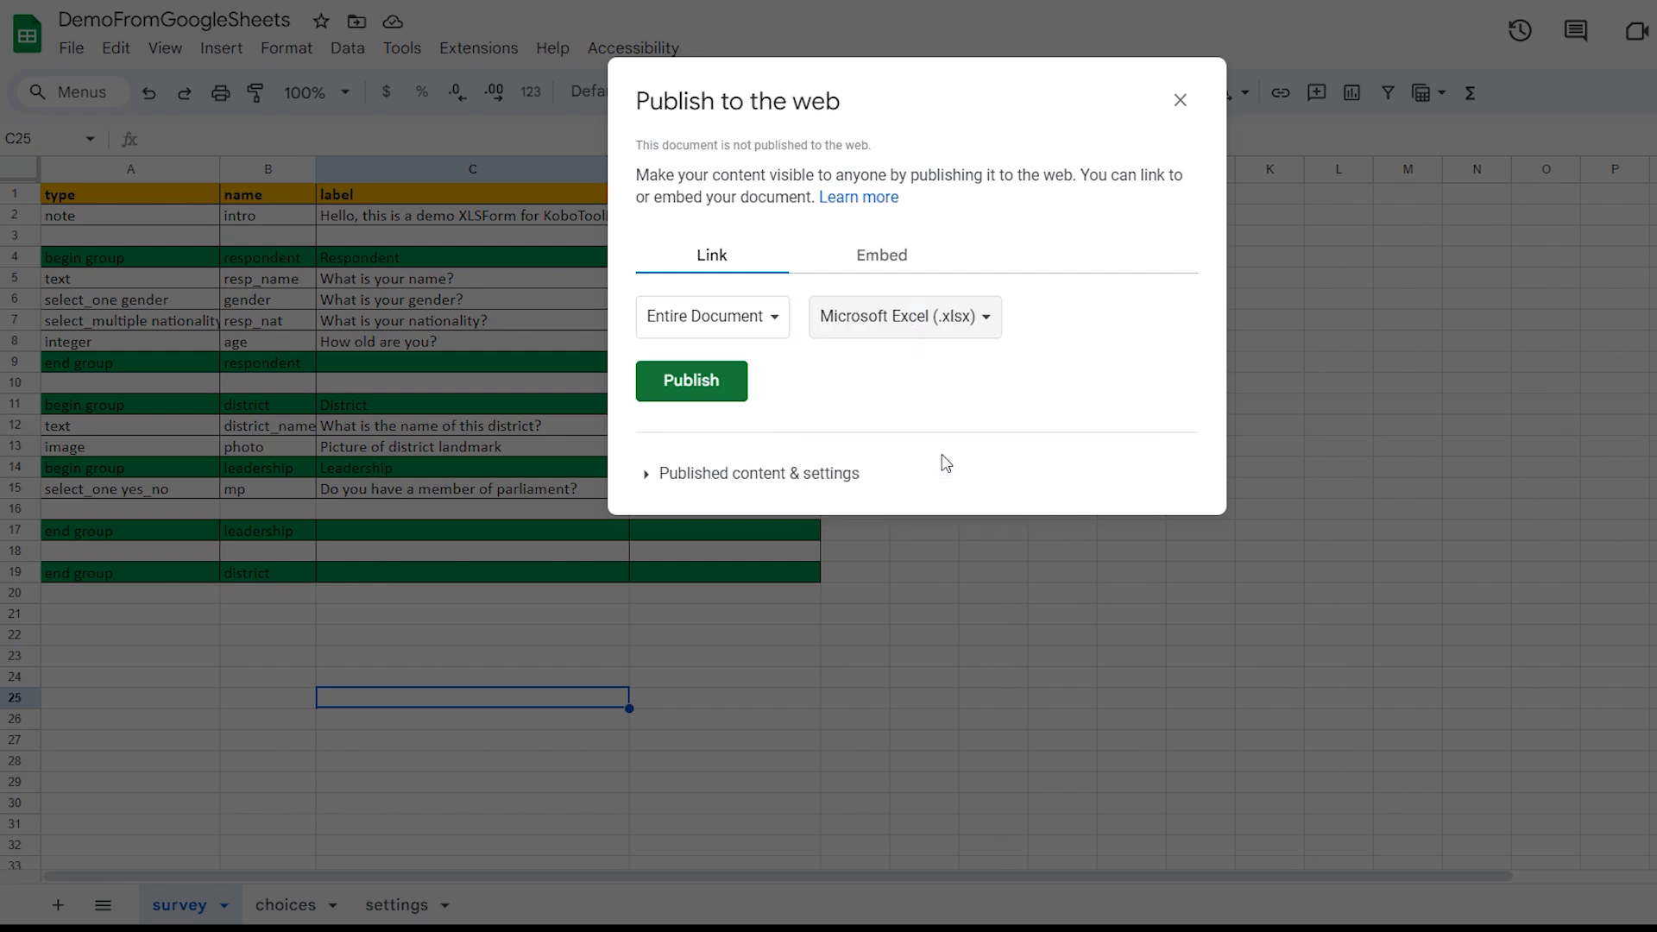
left_click(782, 328)
left_click(783, 331)
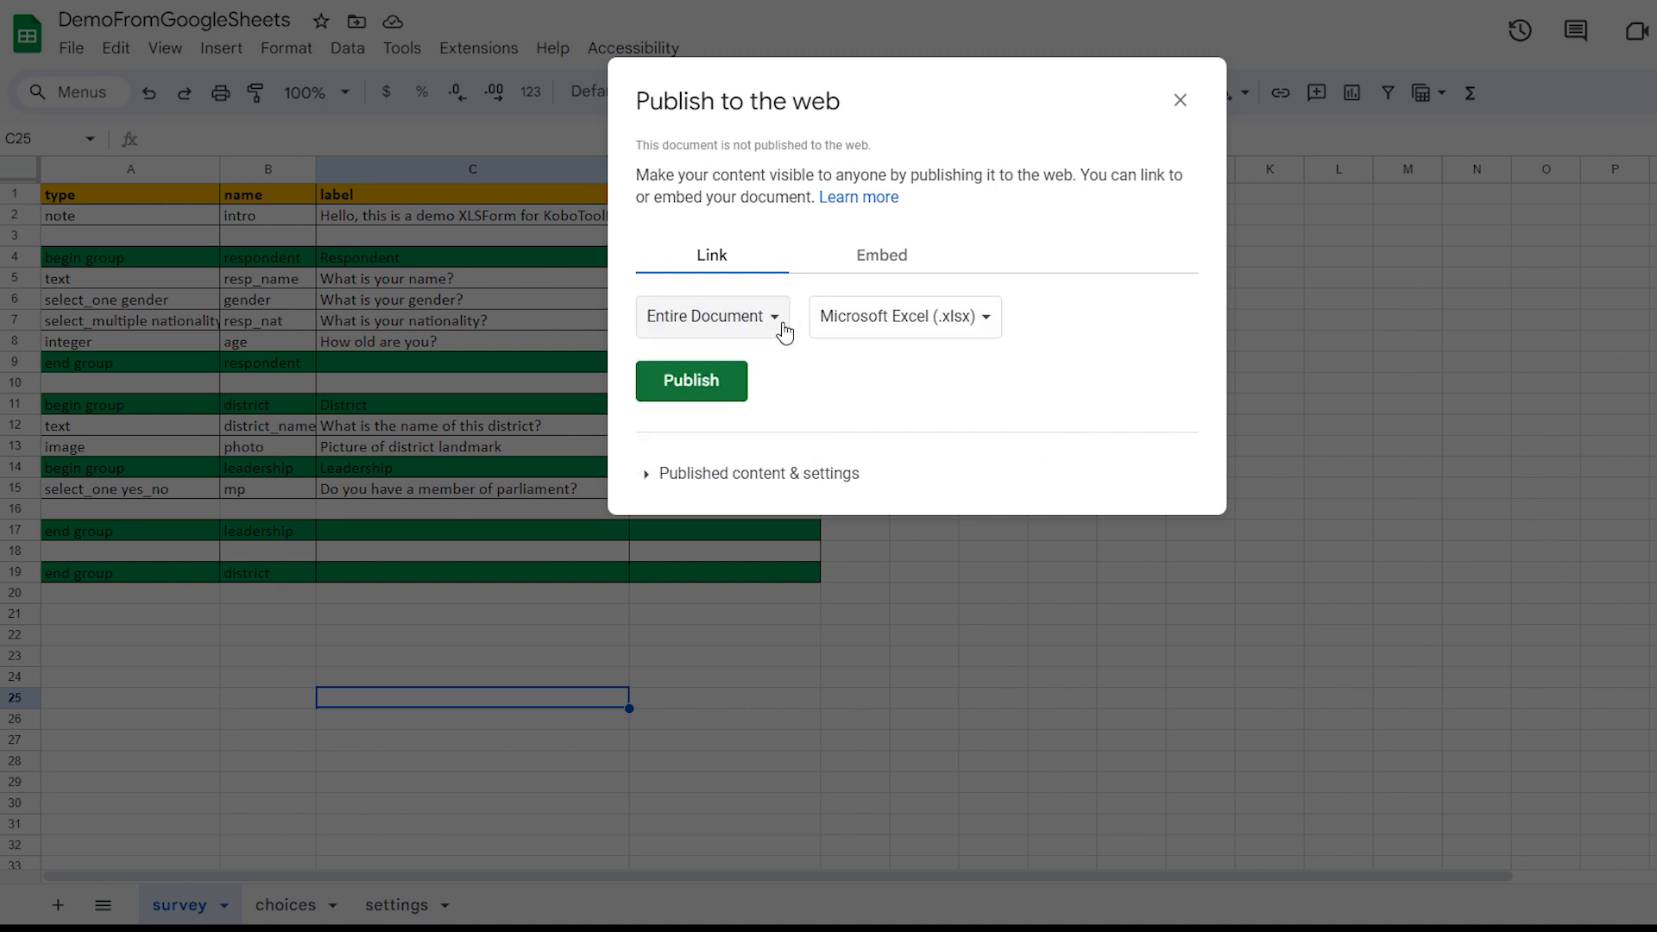
Show the published content settings, then publish the document to the web and confirm.
left_click(699, 478)
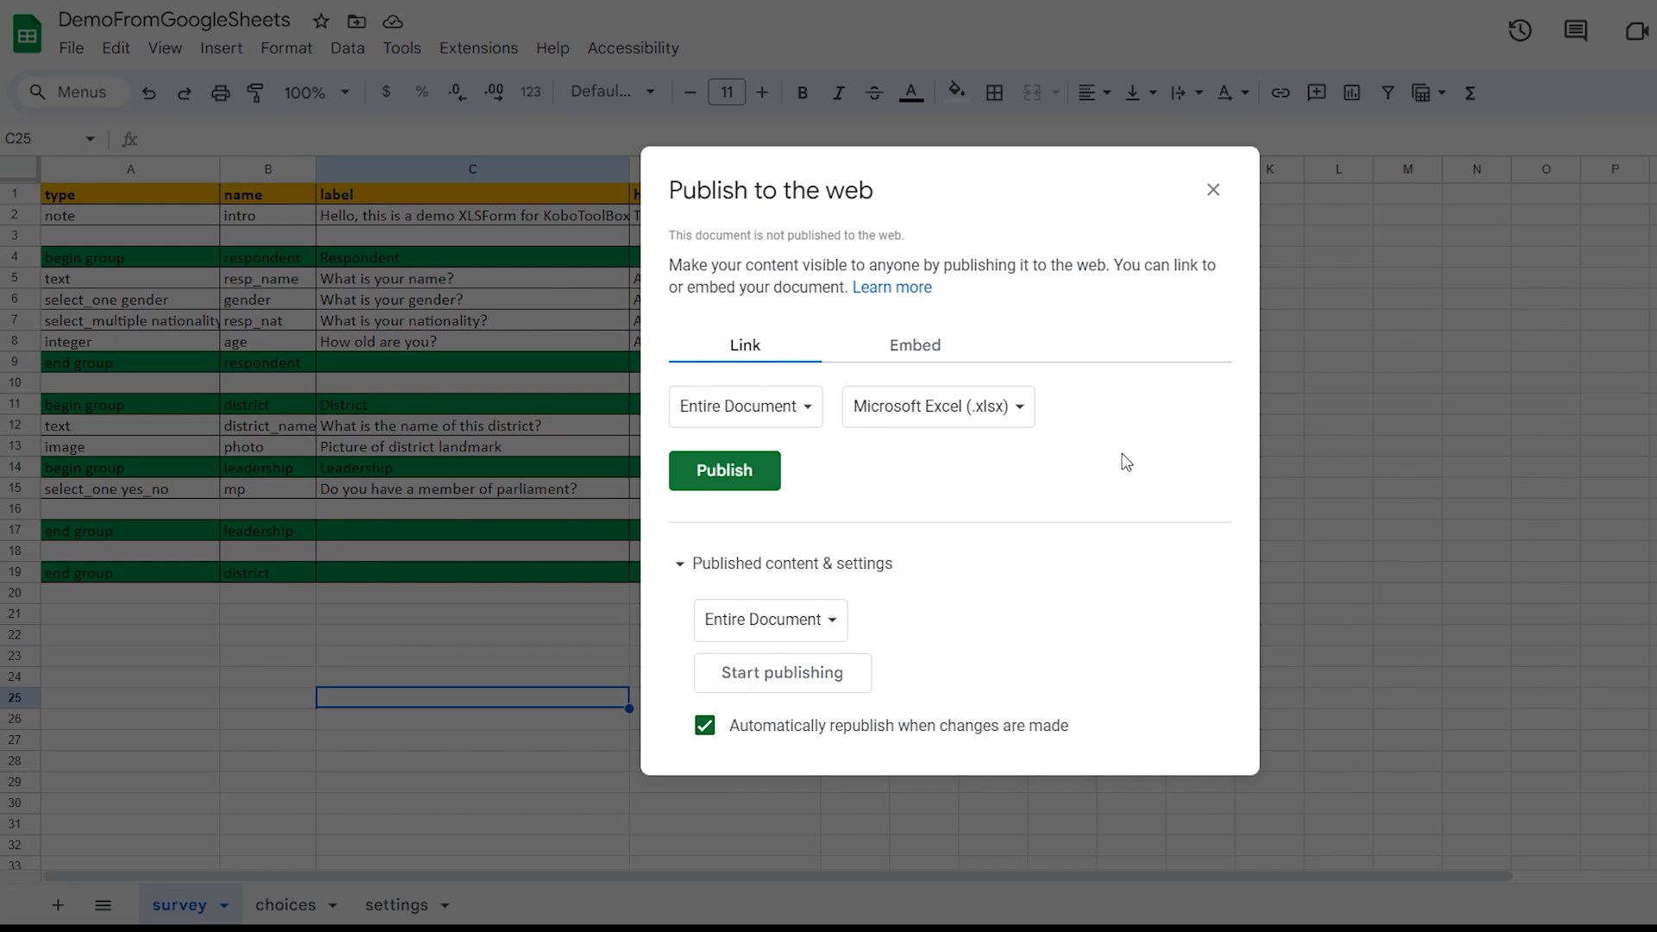
left_click(748, 478)
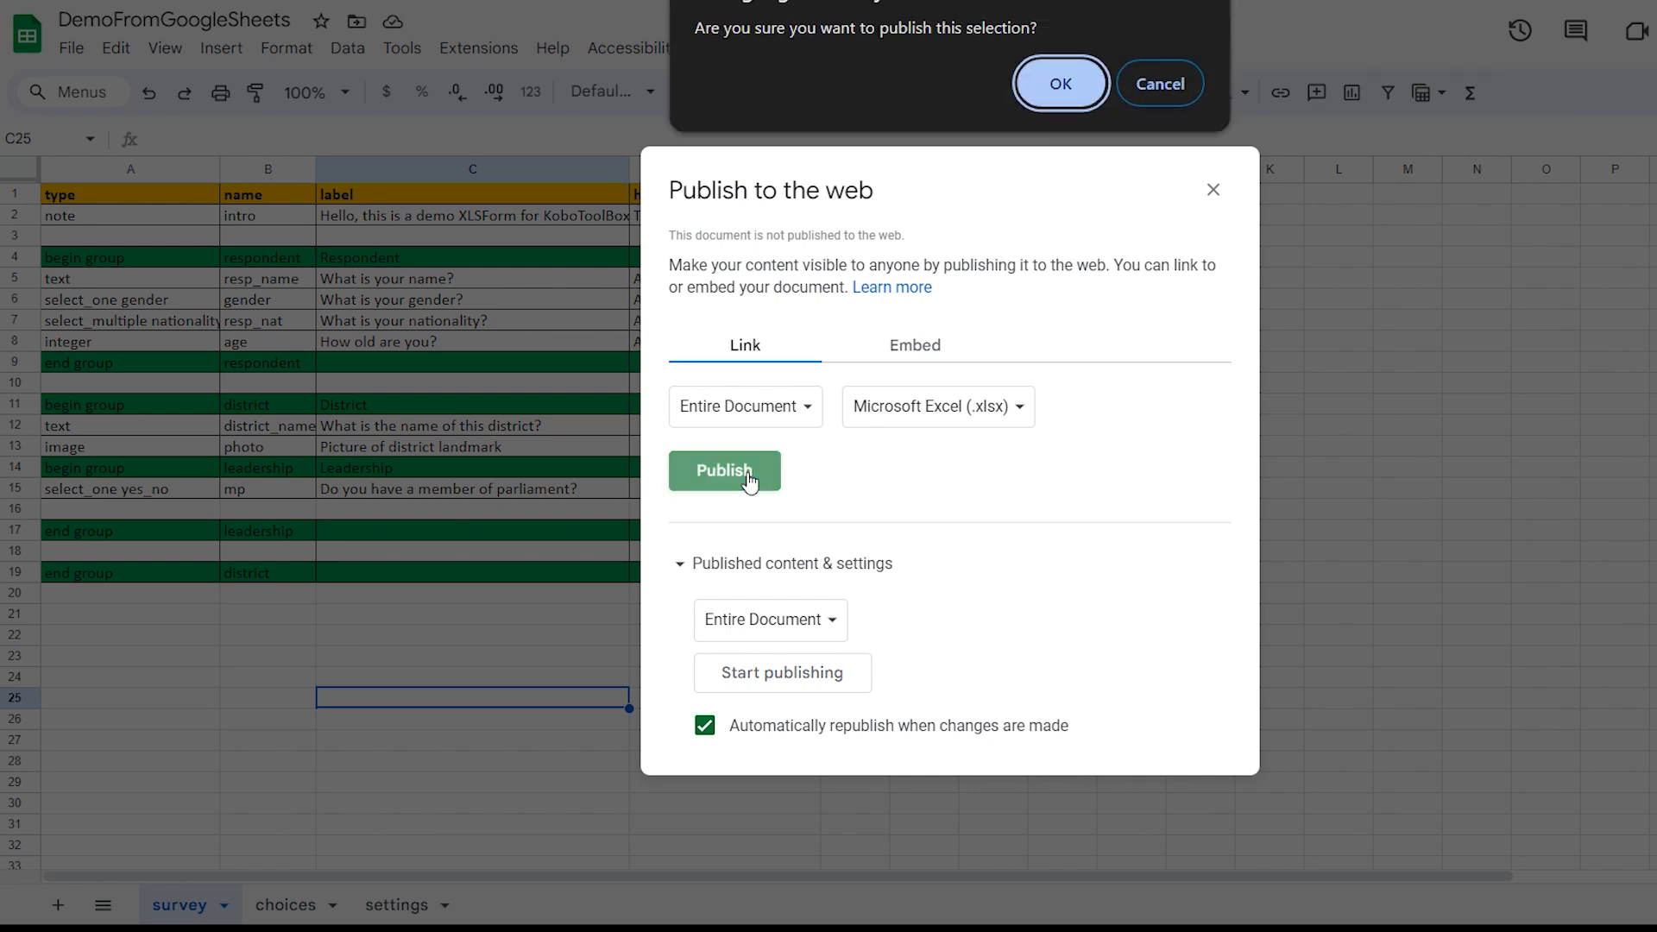
left_click(1058, 92)
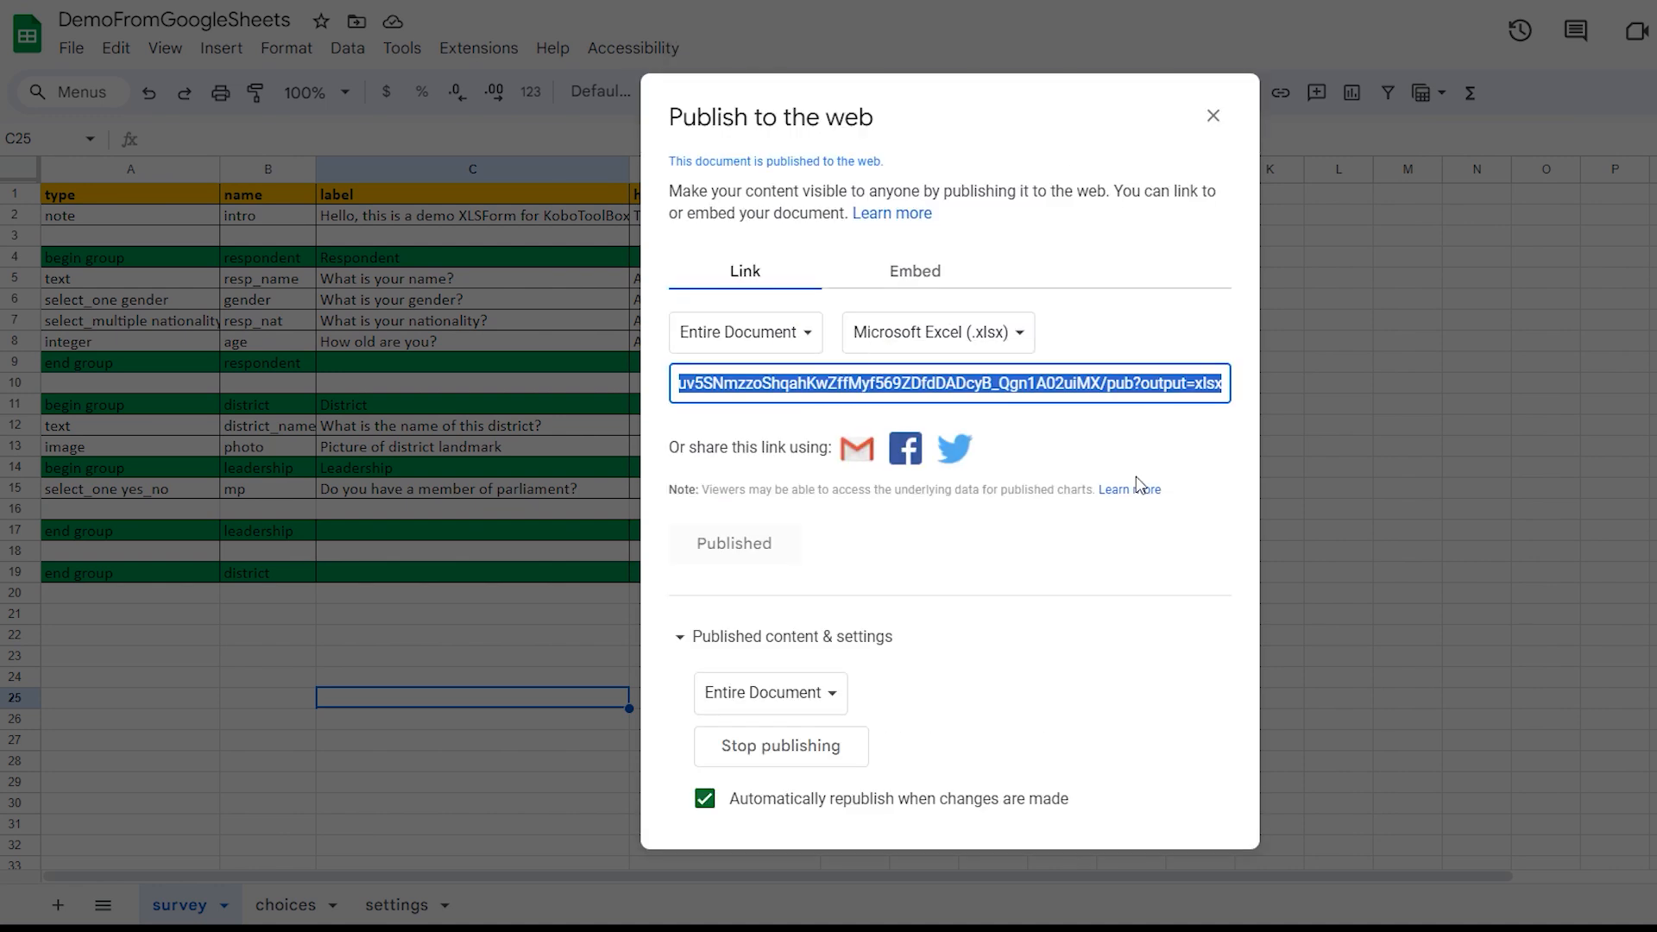
Copy the published spreadsheet link and import it as an XLSForm via URL into a new KoboToolbox project.
left_click(1079, 390)
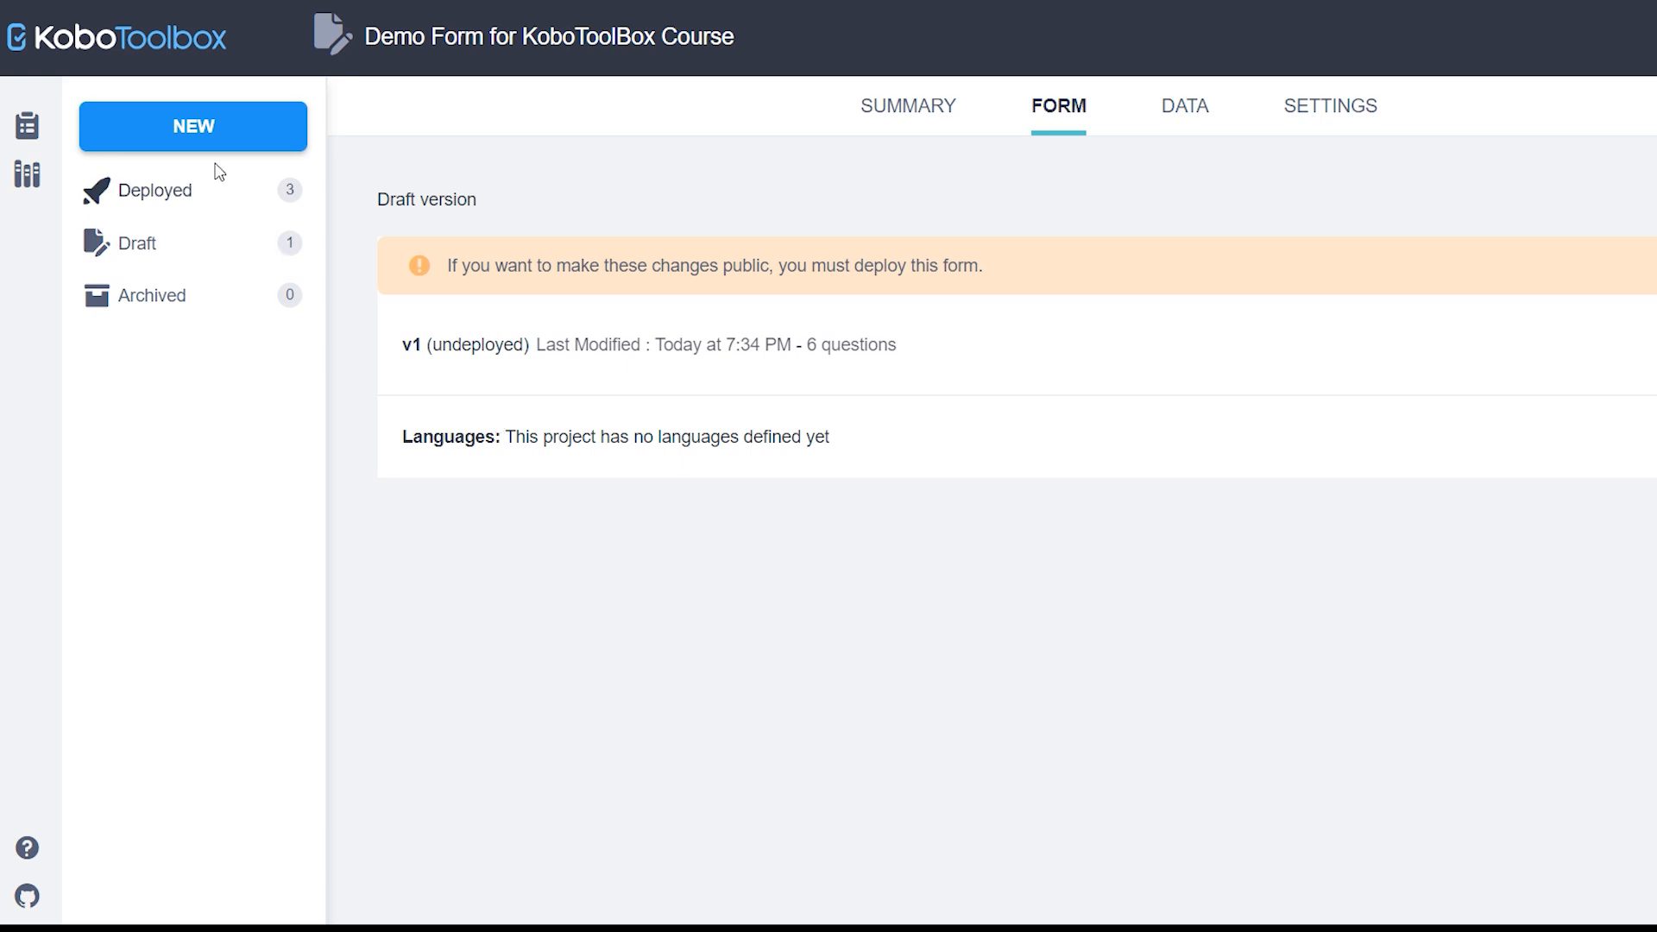
left_click(204, 137)
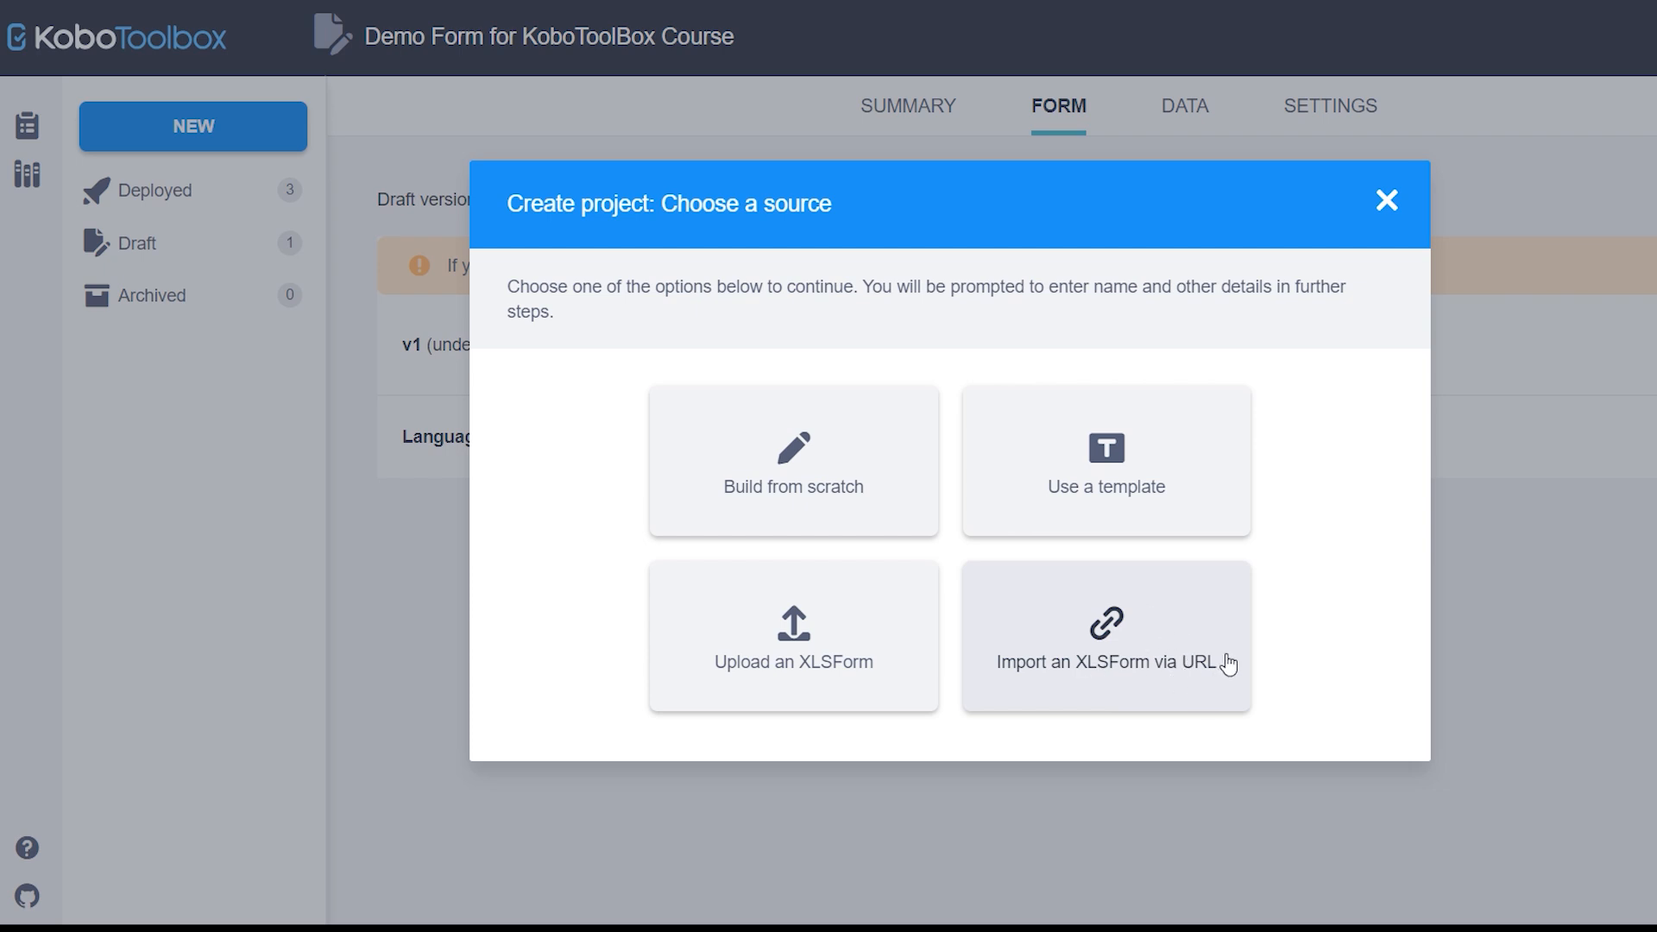
left_click(1132, 677)
left_click(757, 529)
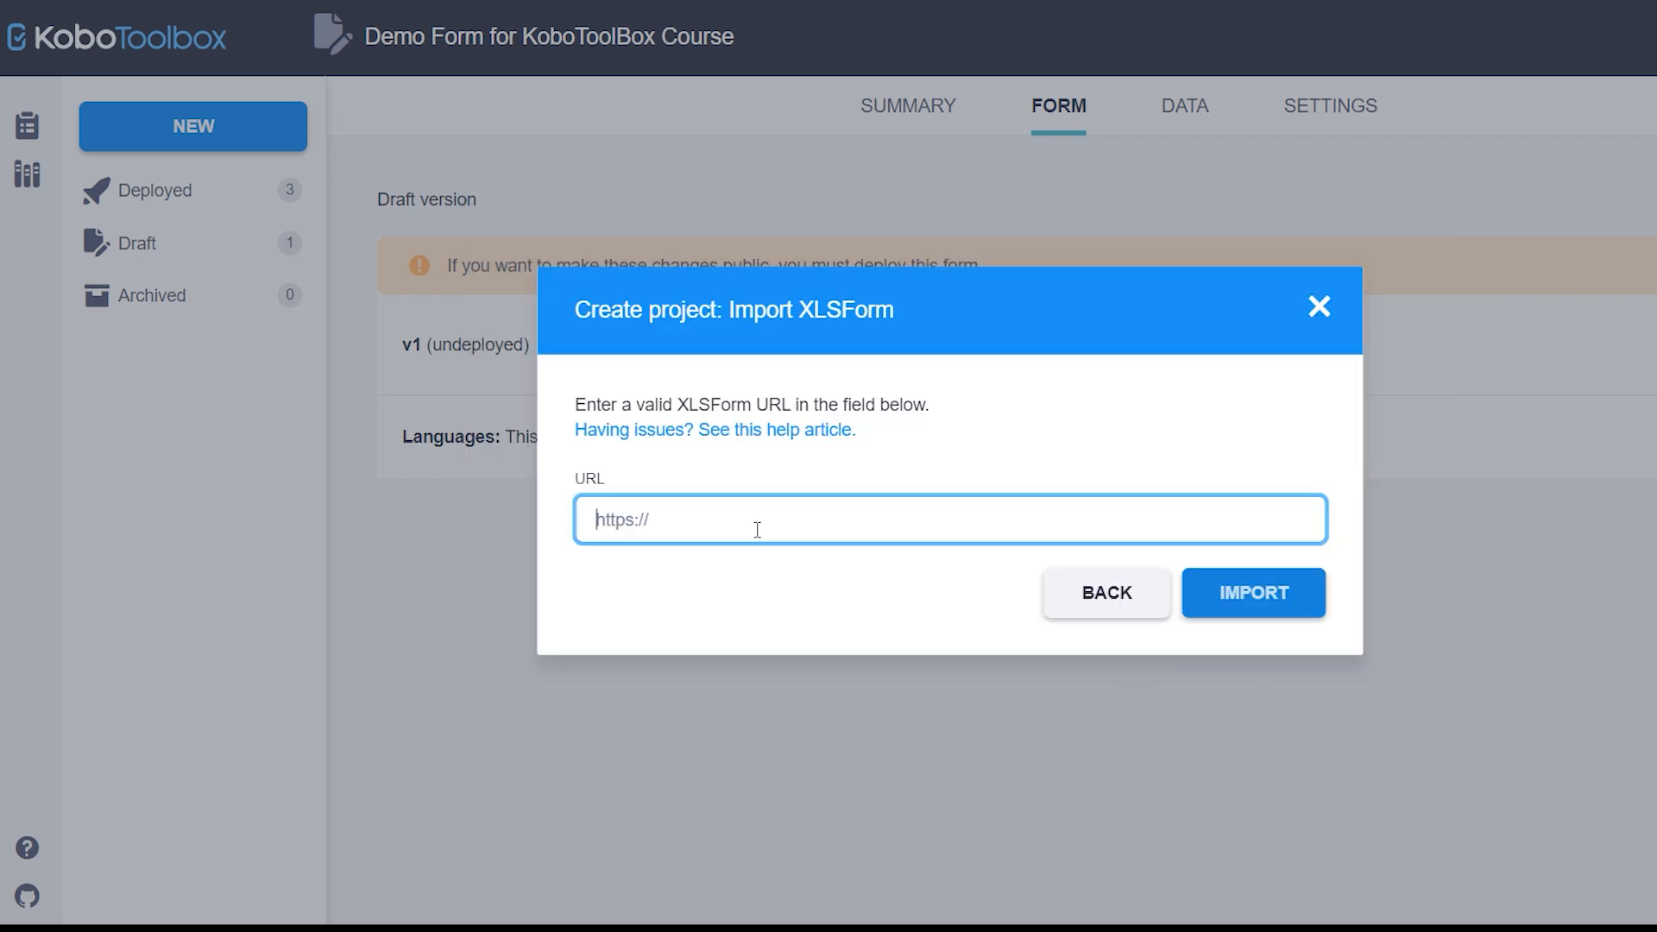
key("ctrl+v")
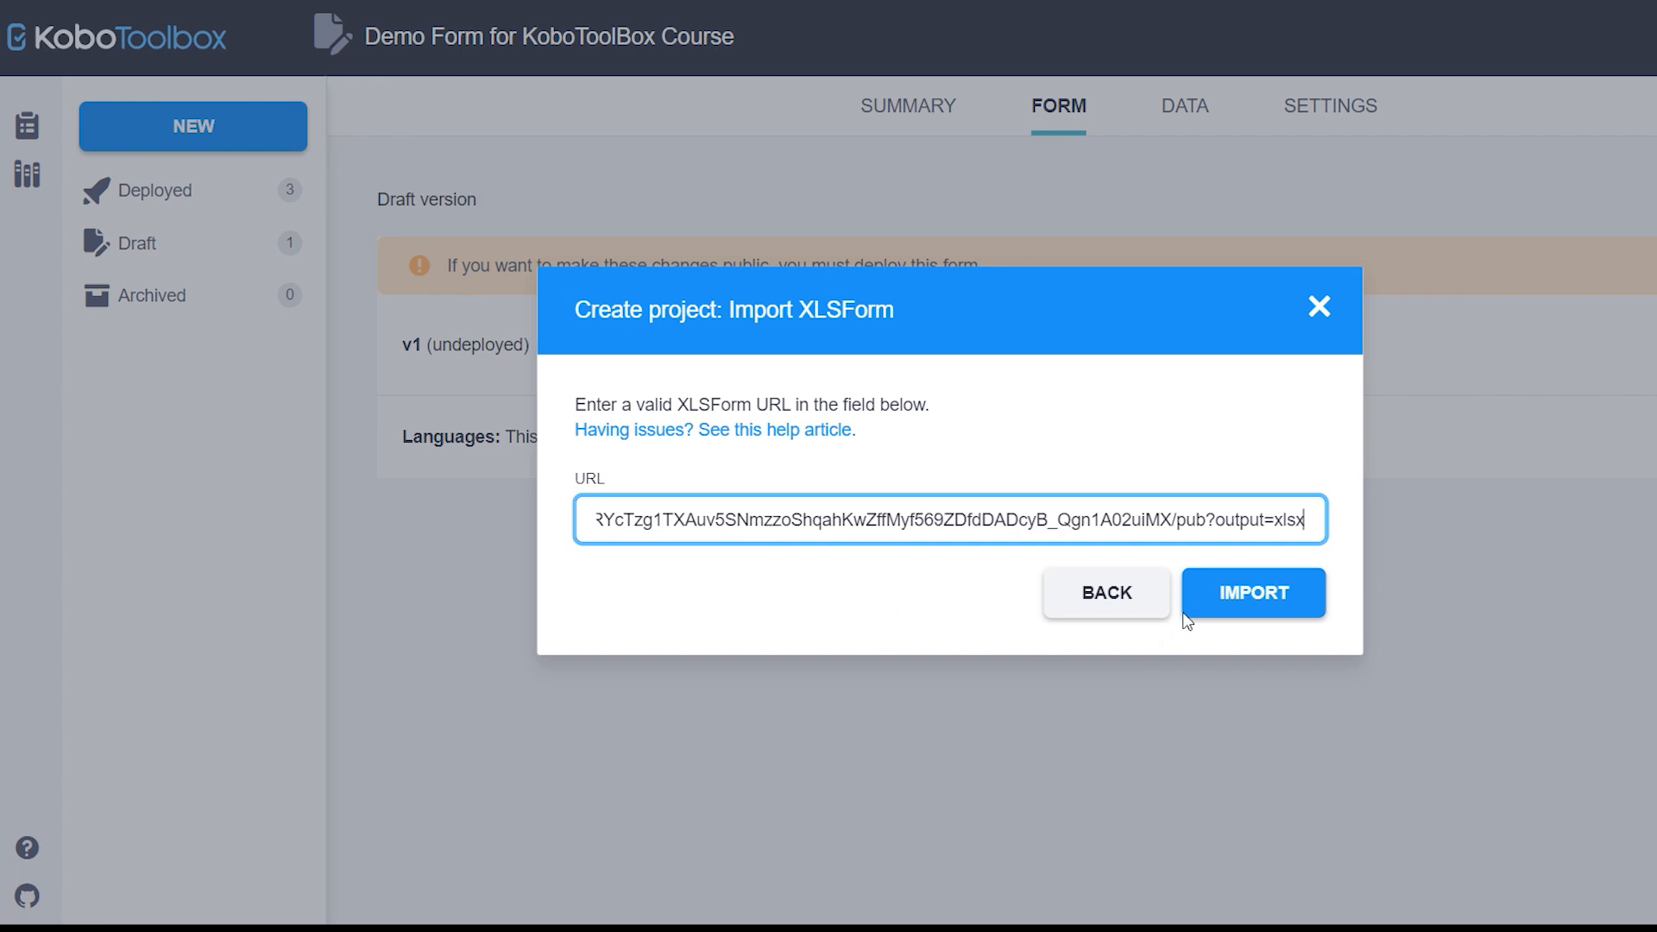
left_click(1235, 599)
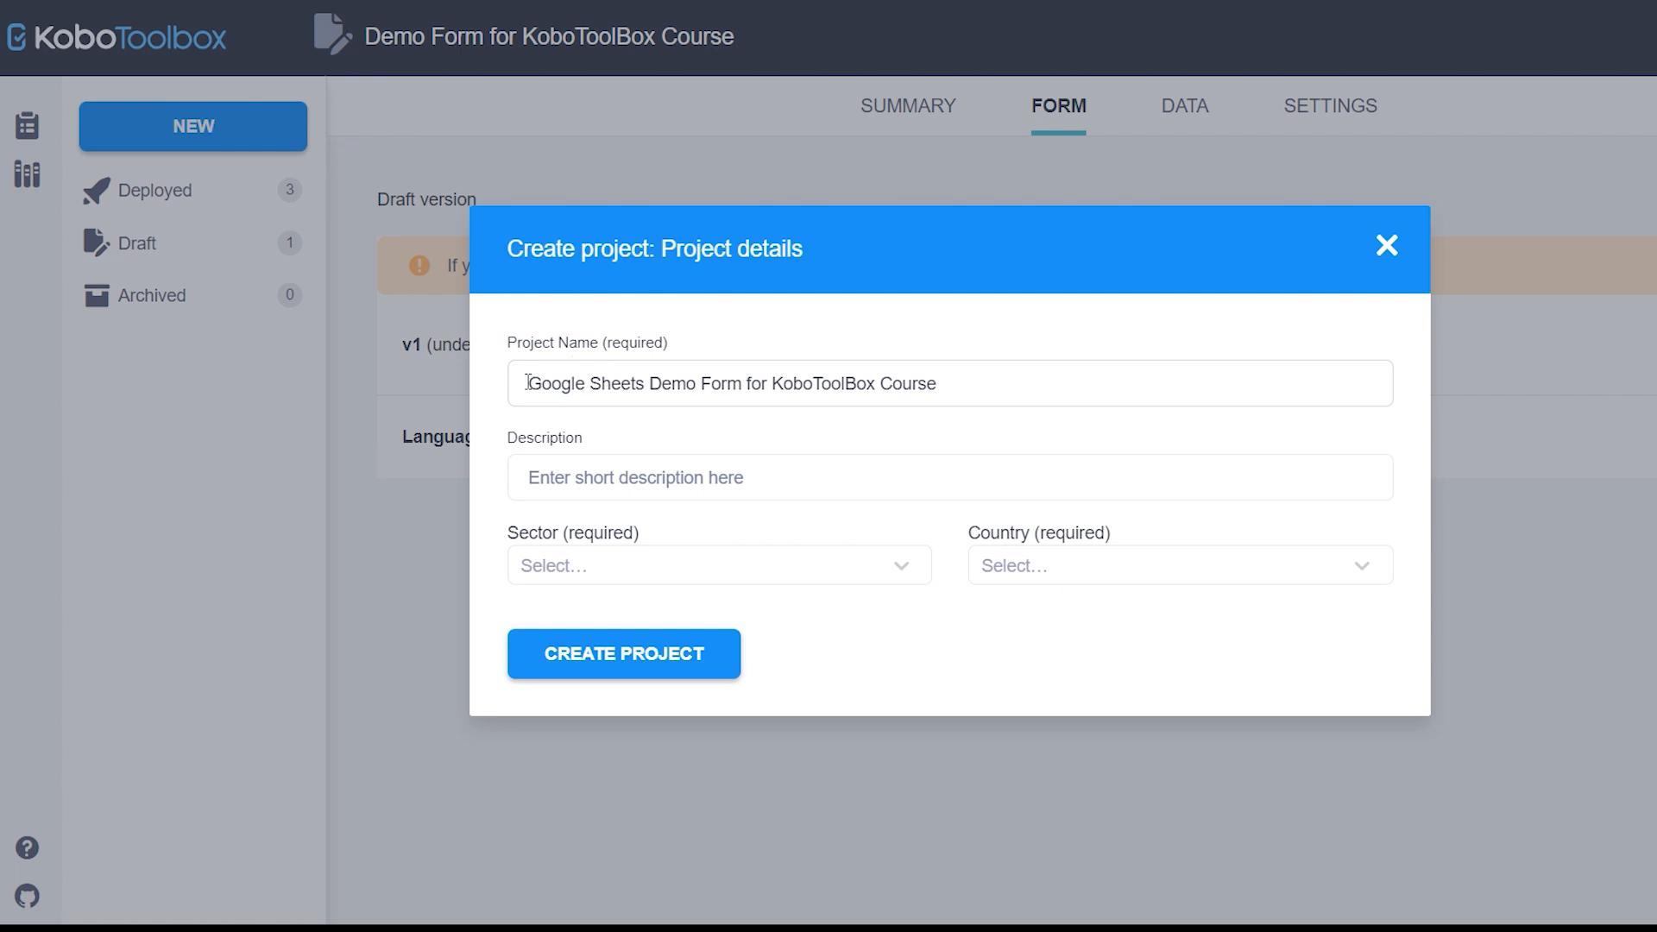
Keep the imported project name and enter the description "Example Form for KoboToolBox Course".
left_click(709, 383)
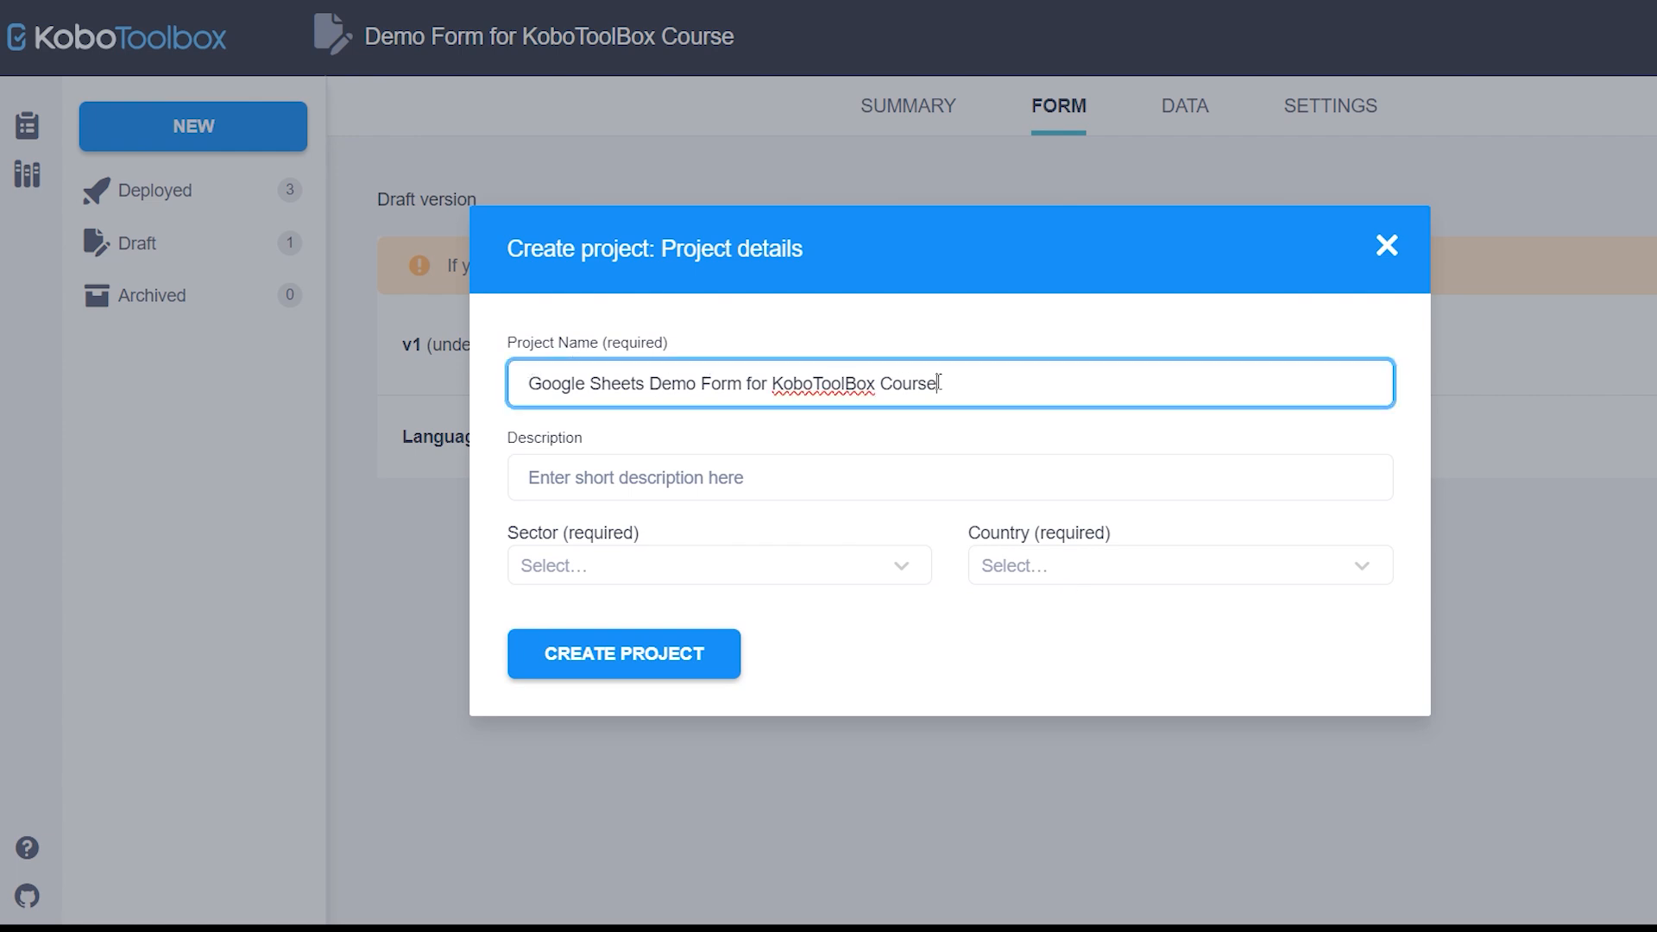
left_click_drag(938, 382, 509, 390)
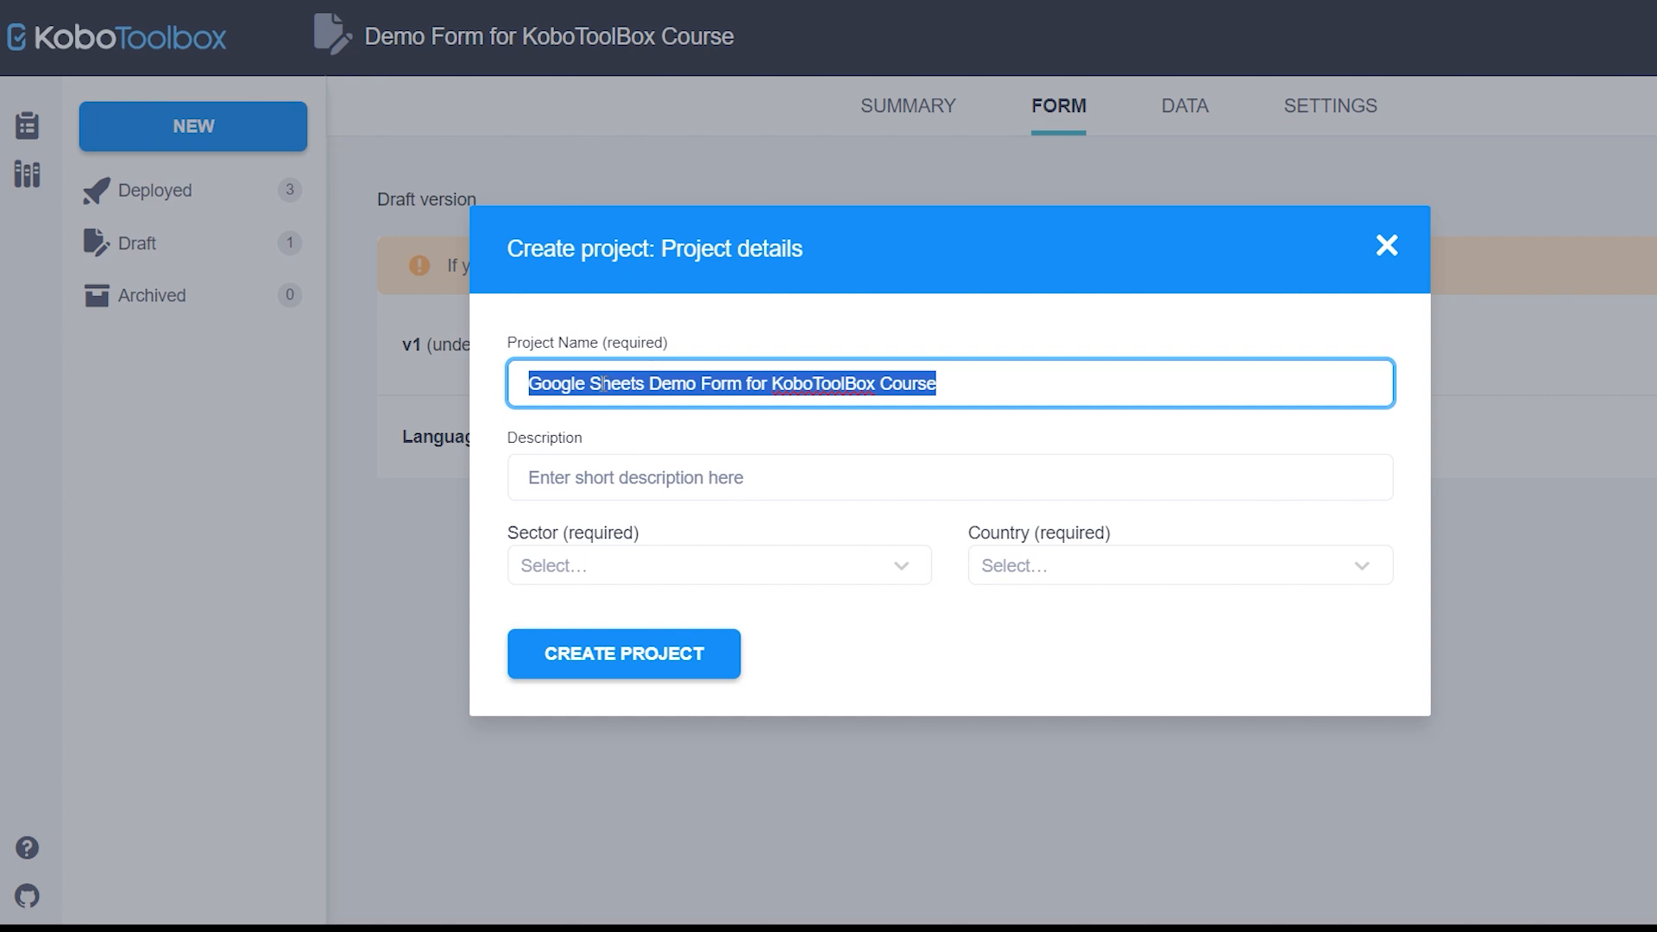
left_click(610, 473)
type("Example Form for KoboToolBox Course")
Set the sector to Health Services / Public Health and the country to Zambia, and create the project.
left_click(677, 566)
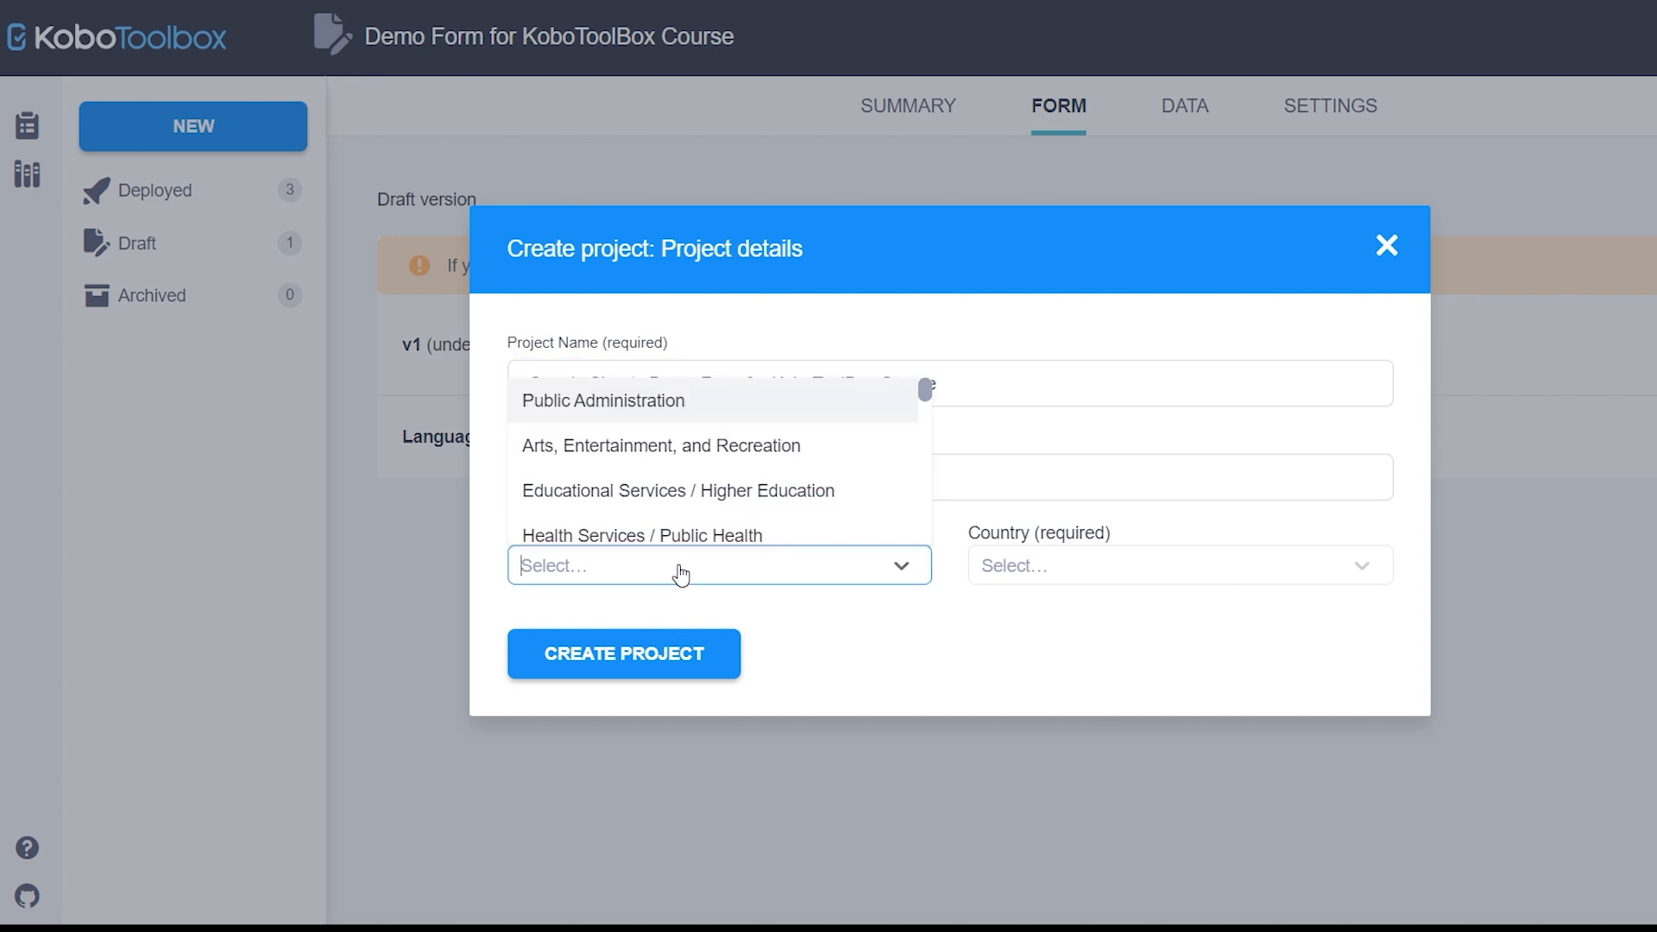
left_click(690, 531)
left_click(1009, 568)
type("zamb")
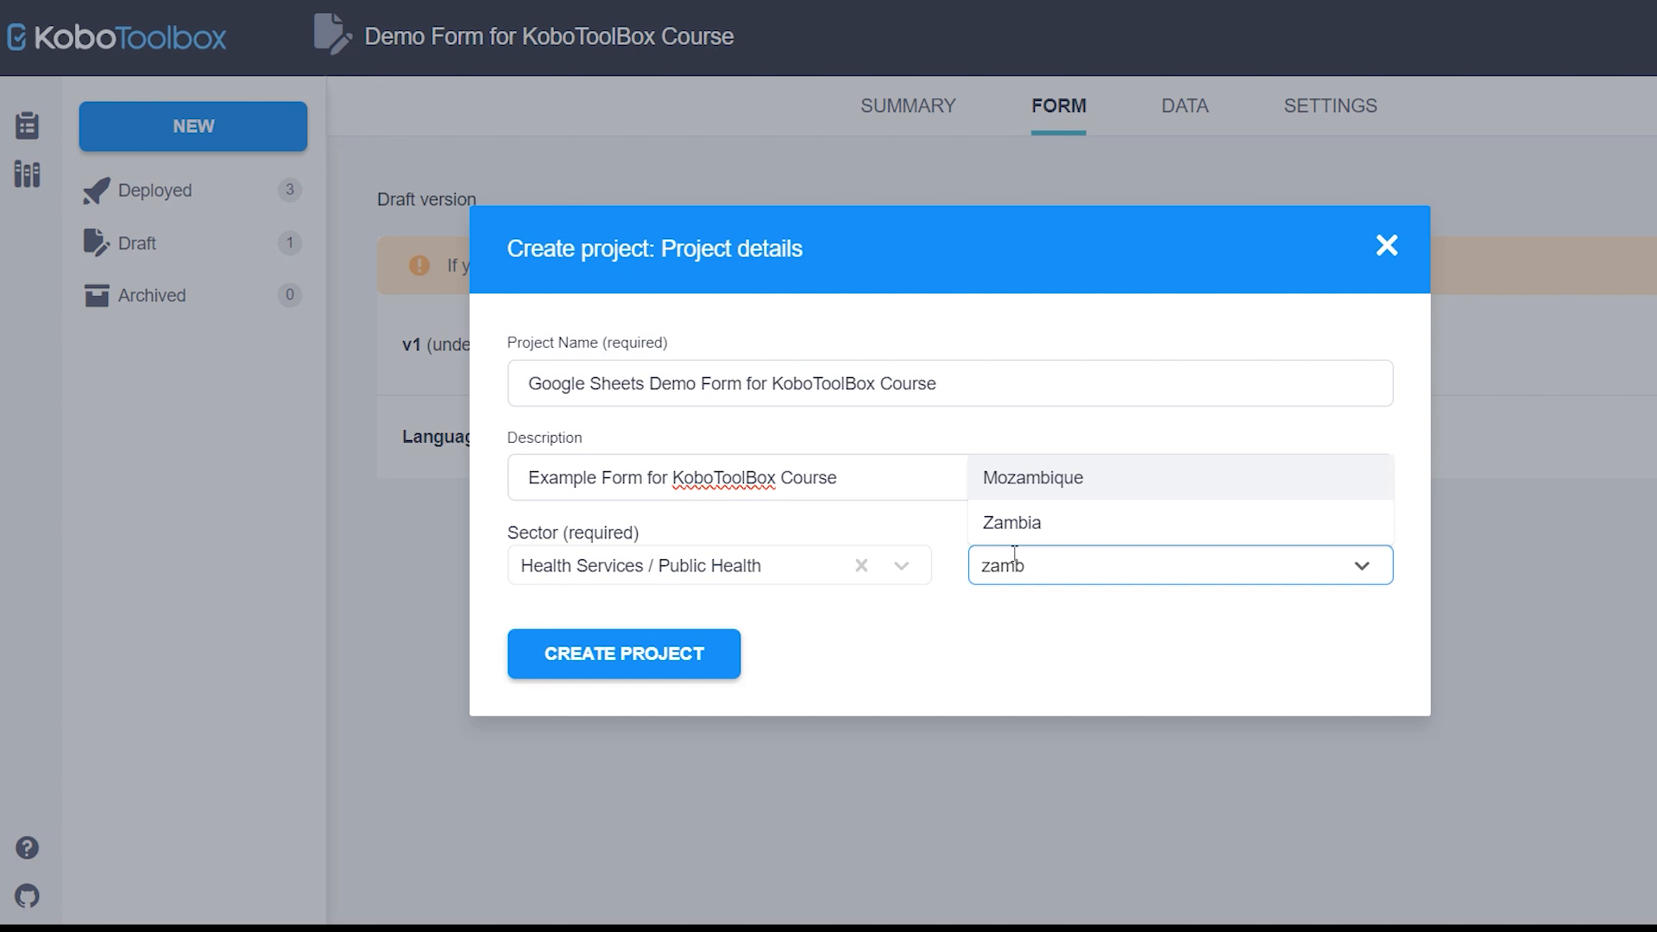
left_click(1014, 522)
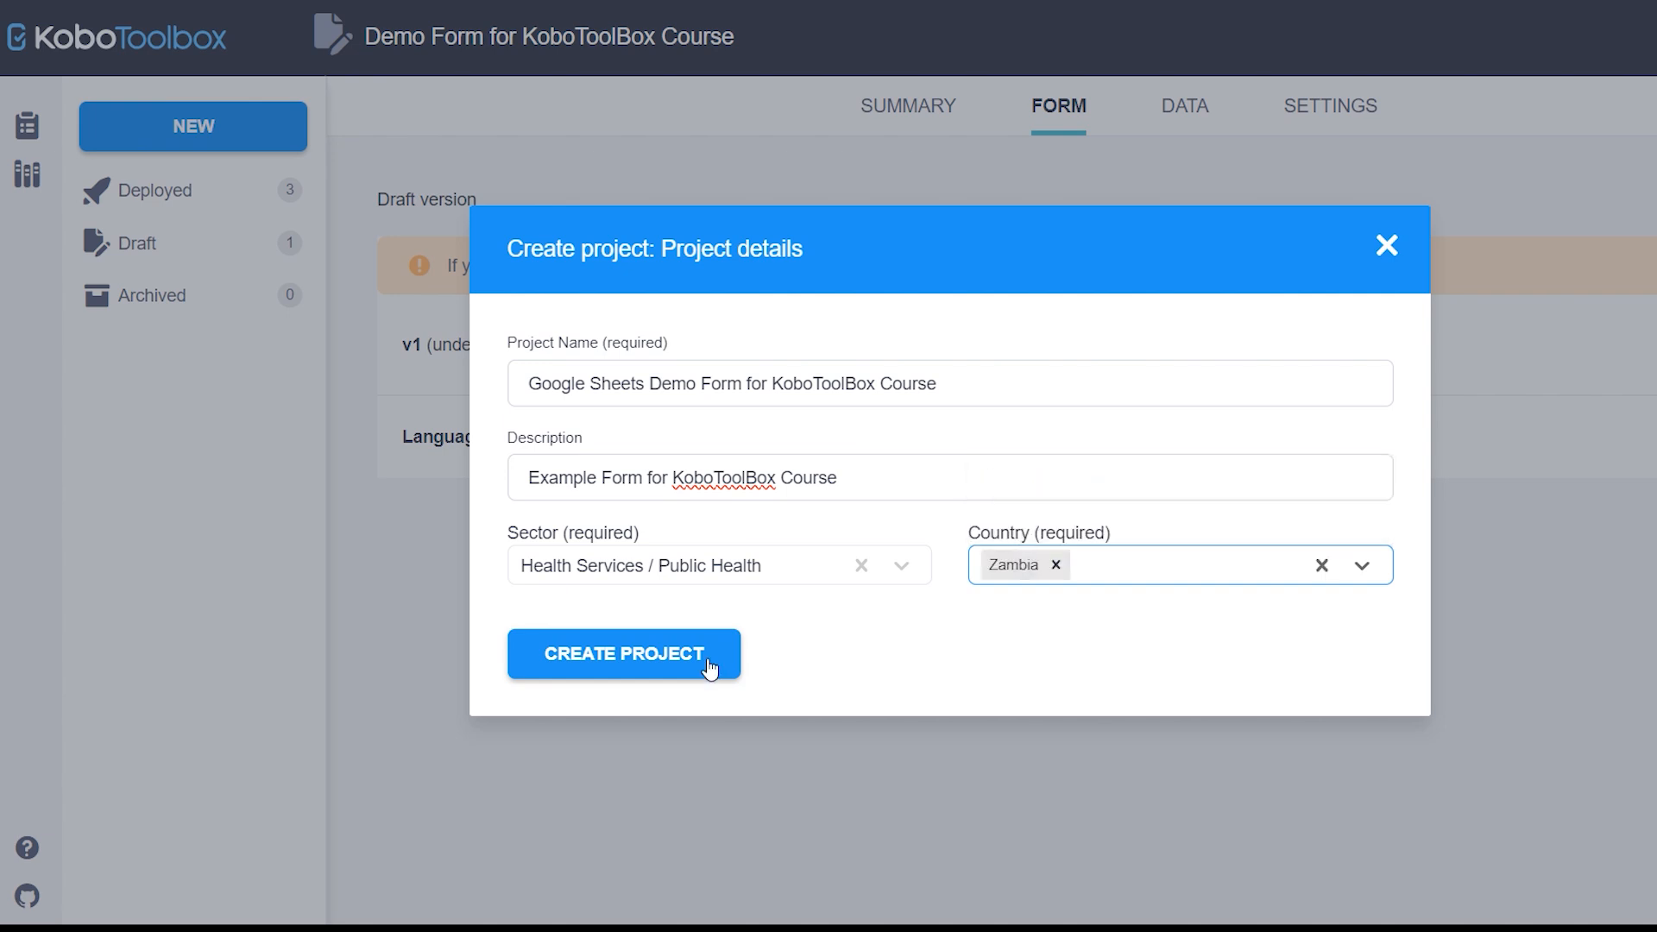
left_click(644, 667)
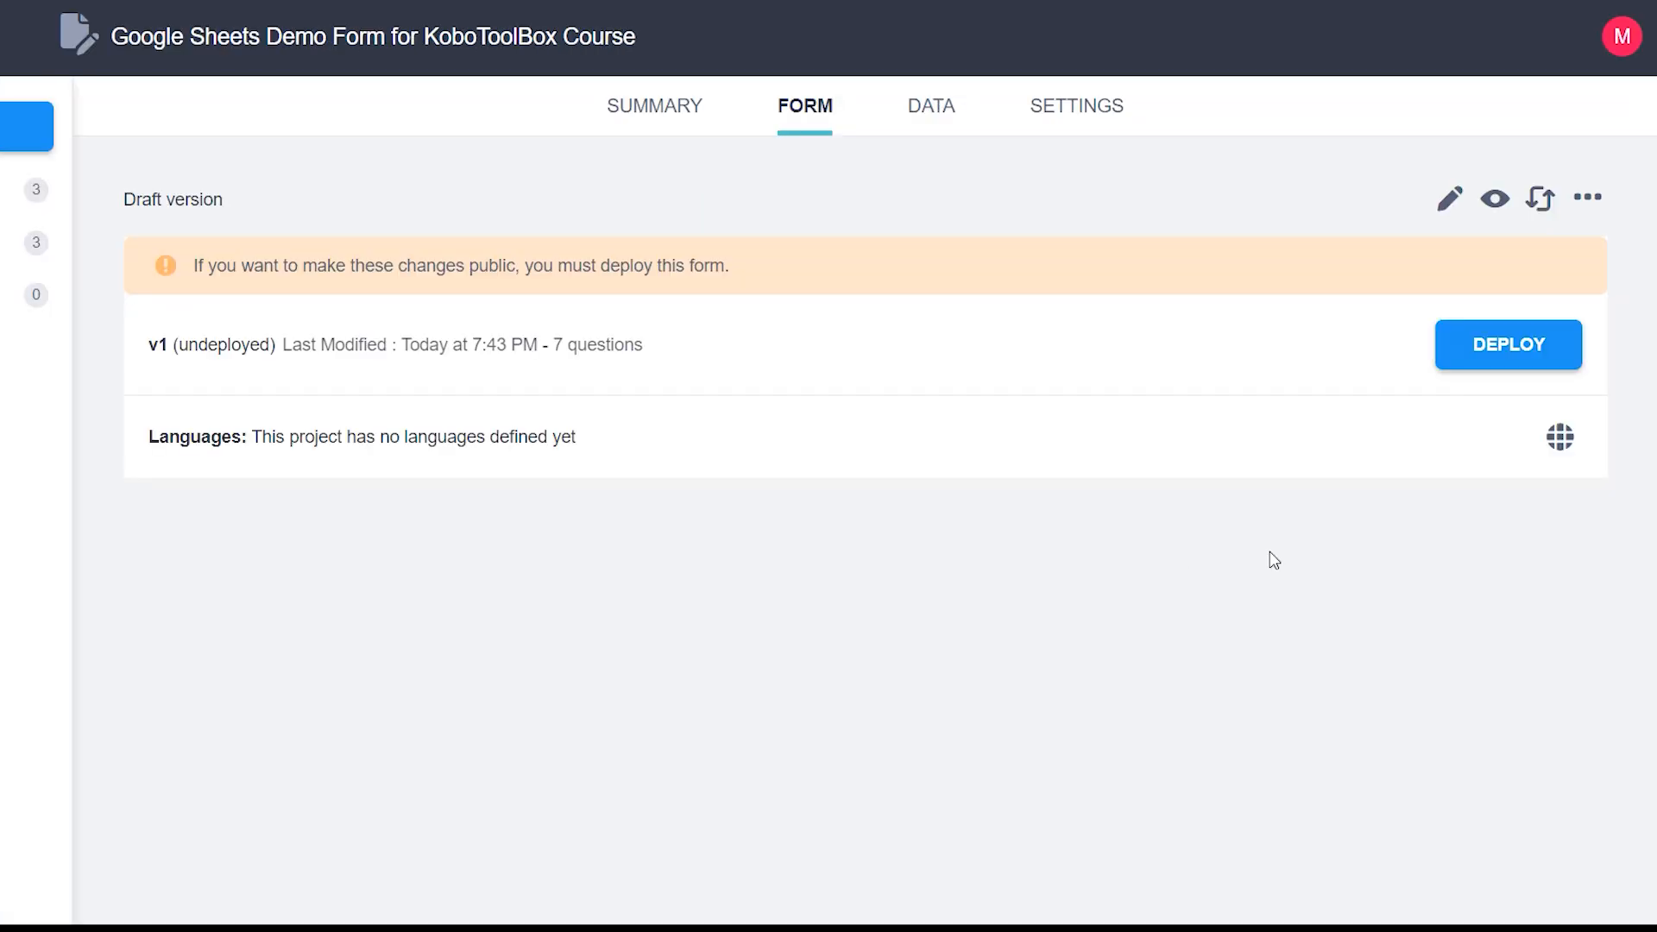
Preview the imported Google Sheets demo form and close the preview.
left_click(1495, 199)
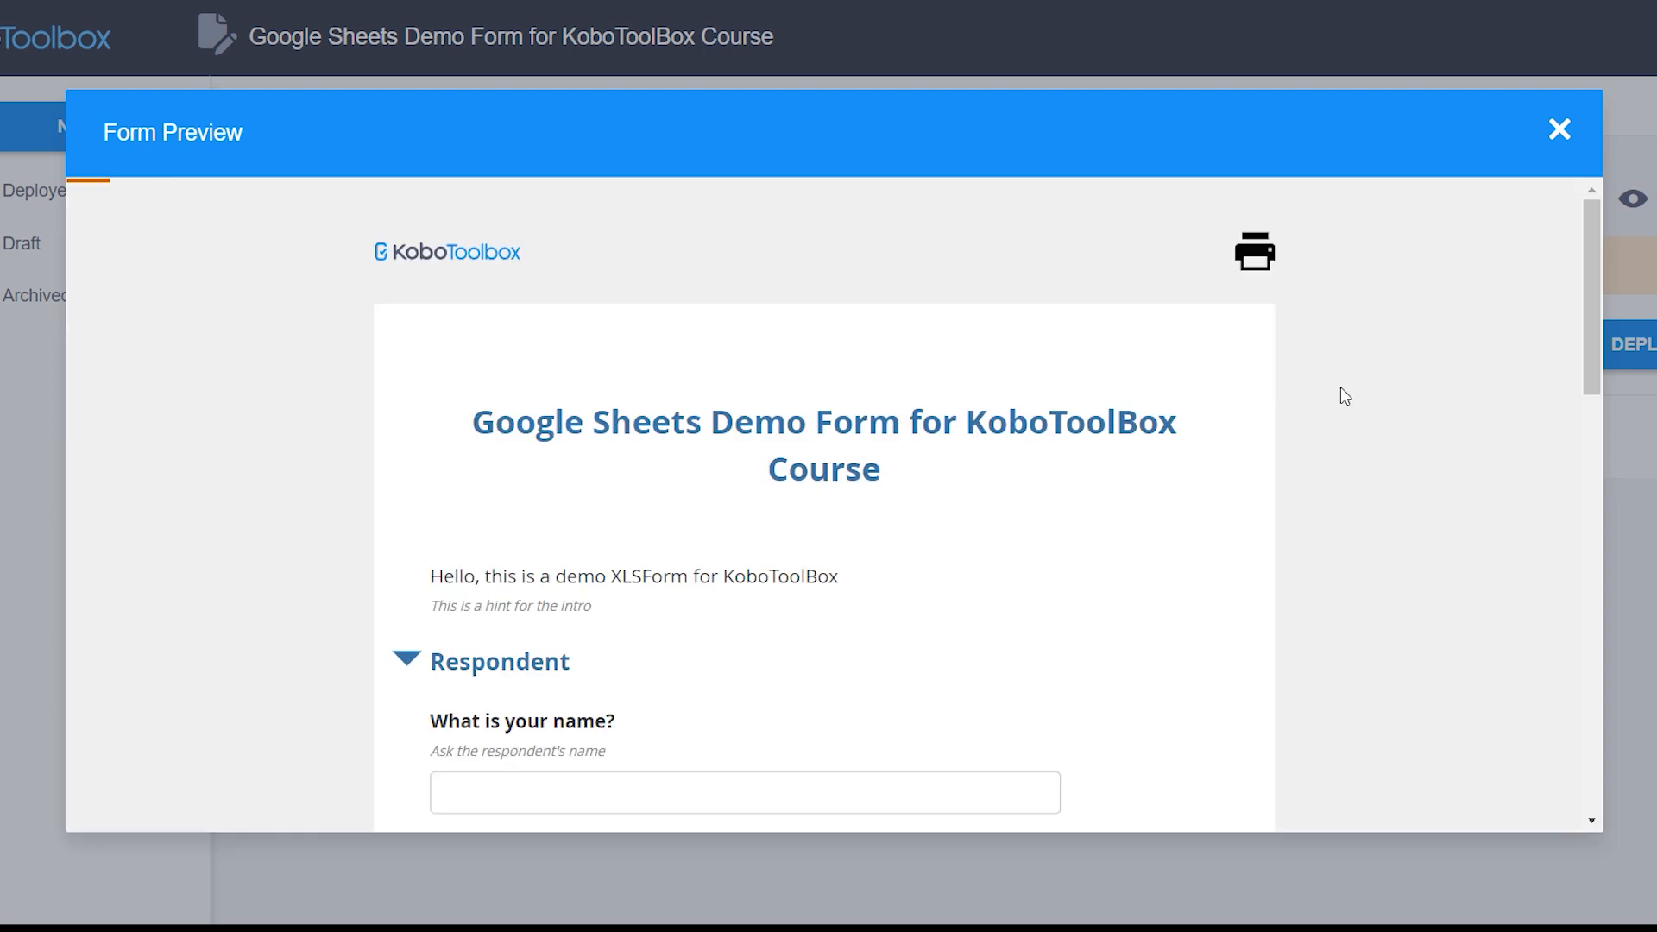
left_click(1561, 134)
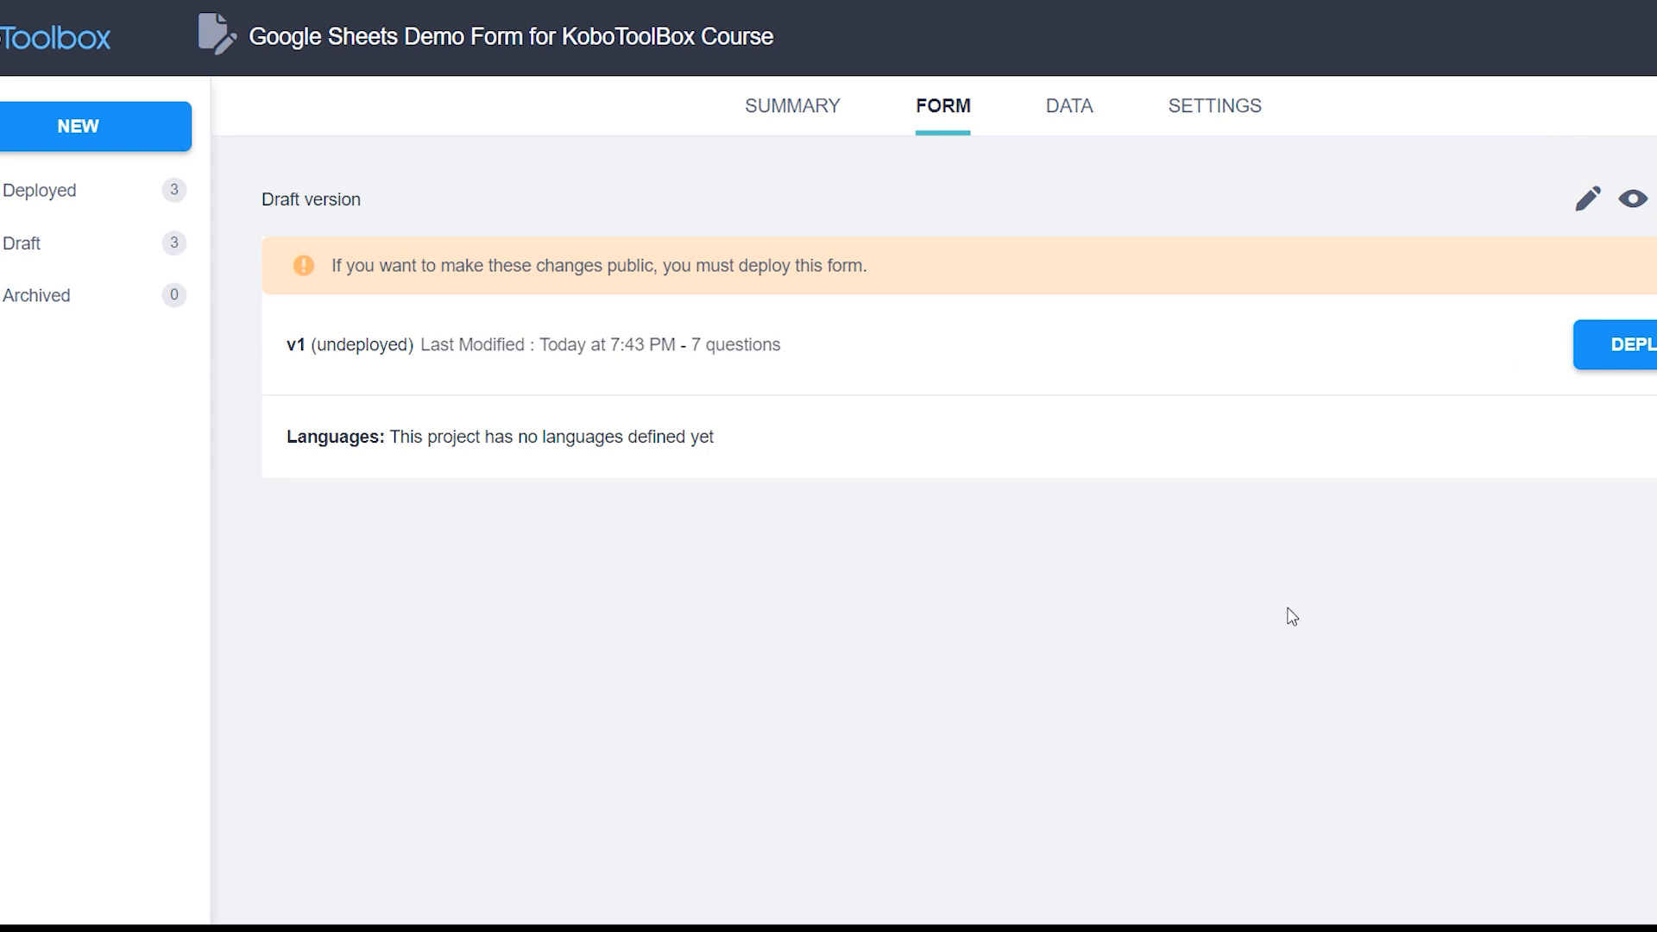